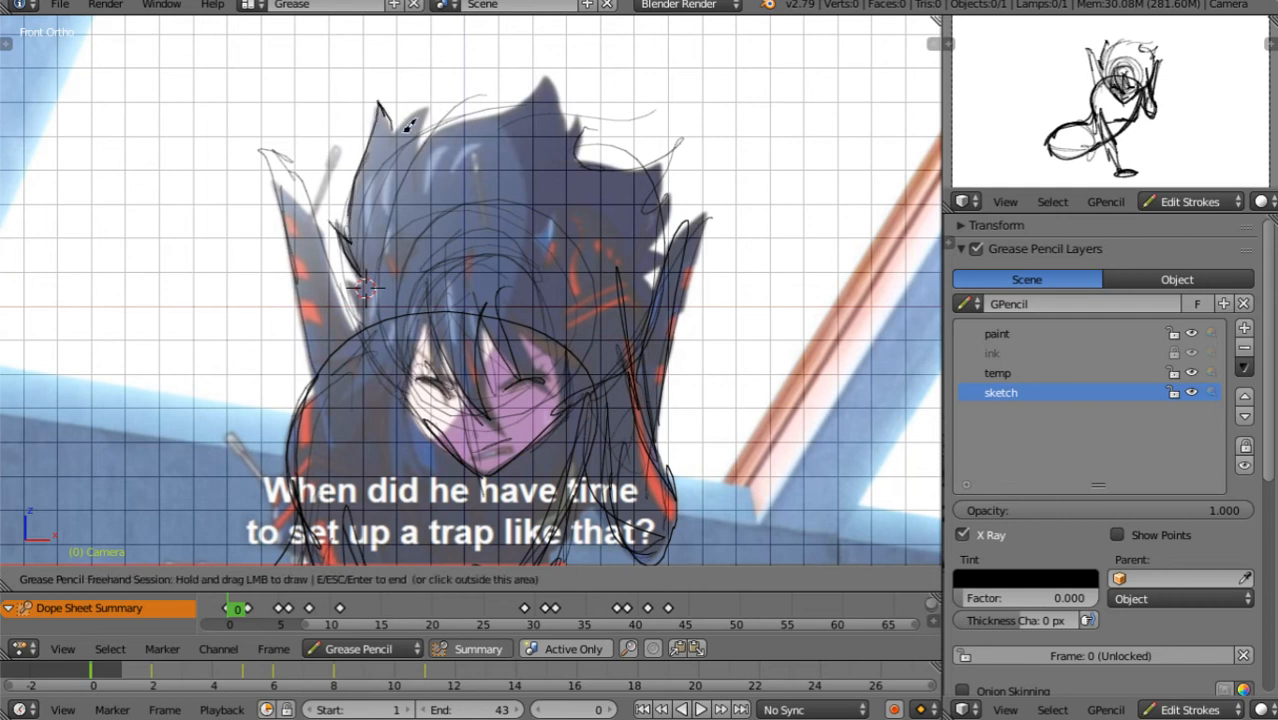
# Sketch the hair outline, spikes and bangs over the reference character on frame 0 of the sketch layer
pyautogui.moveTo(450, 132)
pyautogui.mouseDown()
pyautogui.moveTo(534, 89)
pyautogui.moveTo(665, 177)
pyautogui.moveTo(672, 205)
pyautogui.moveTo(647, 254)
pyautogui.mouseUp()
pyautogui.moveTo(655, 232)
pyautogui.mouseDown()
pyautogui.moveTo(660, 257)
pyautogui.moveTo(615, 370)
pyautogui.moveTo(612, 518)
pyautogui.moveTo(663, 550)
pyautogui.mouseUp()
pyautogui.moveTo(418, 392)
pyautogui.mouseDown()
pyautogui.moveTo(405, 430)
pyautogui.moveTo(432, 300)
pyautogui.moveTo(447, 355)
pyautogui.moveTo(460, 345)
pyautogui.moveTo(468, 412)
pyautogui.mouseUp()
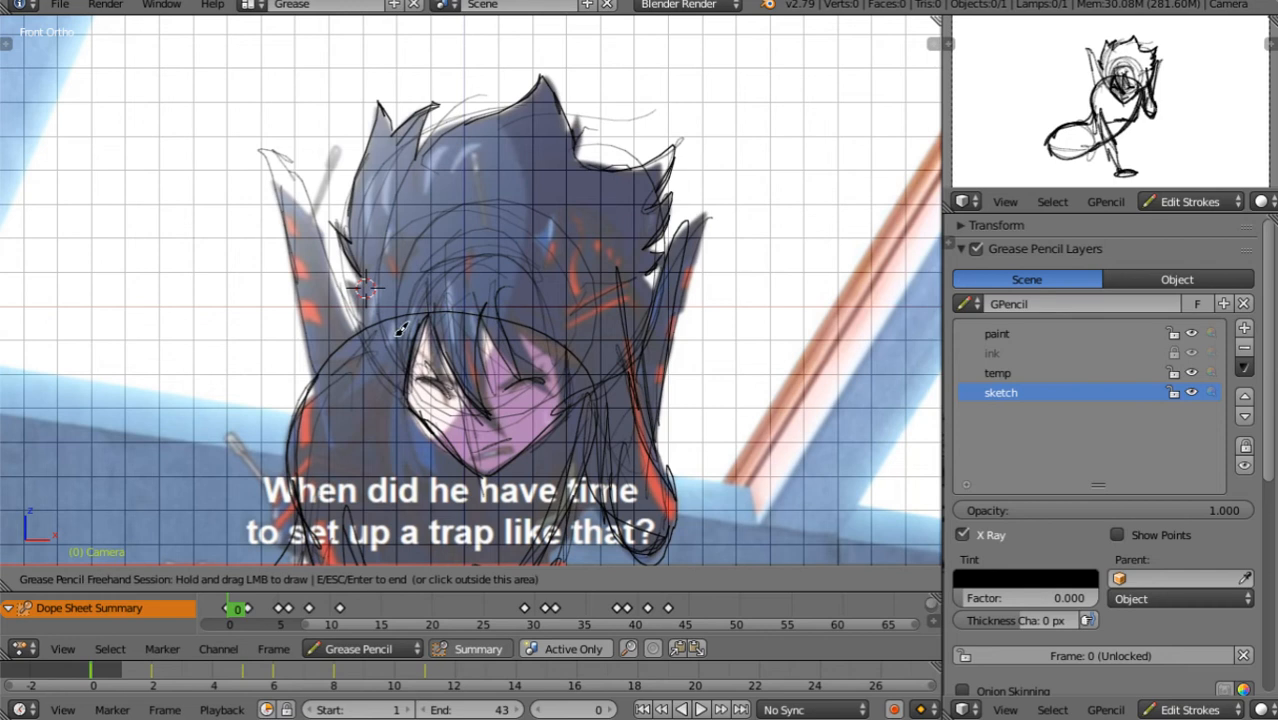
pyautogui.moveTo(300, 160); pyautogui.dragTo(347, 316)
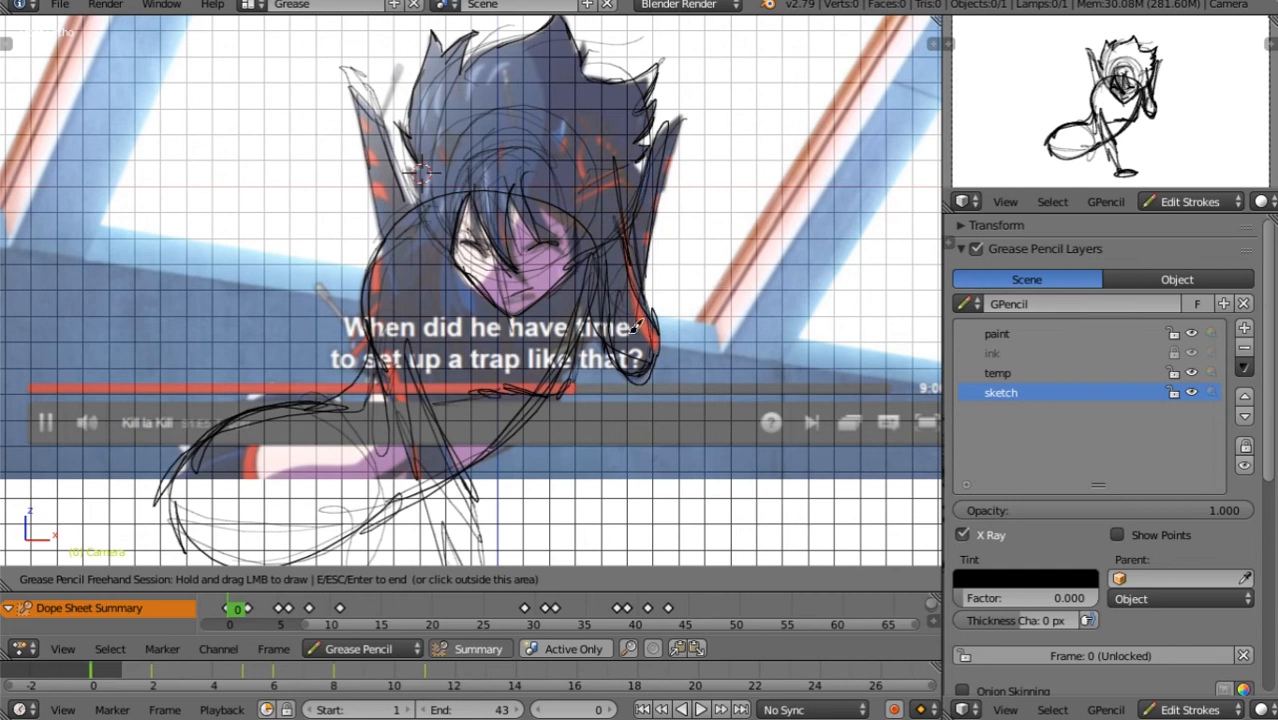
# Add light construction strokes to the extended leg on frame 2, and go to the keyframe sketch on frame 5
pyautogui.press('Up')
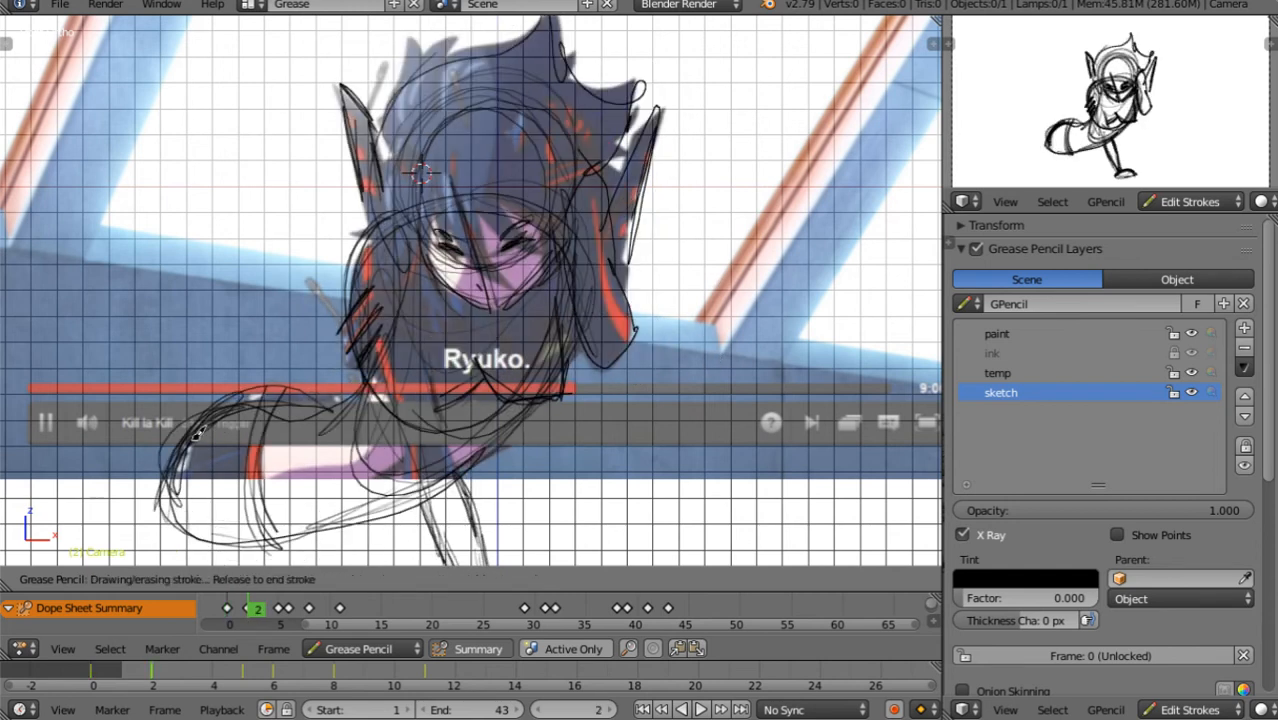
pyautogui.moveTo(295, 505)
pyautogui.mouseDown()
pyautogui.moveTo(175, 535)
pyautogui.moveTo(340, 520)
pyautogui.mouseUp()
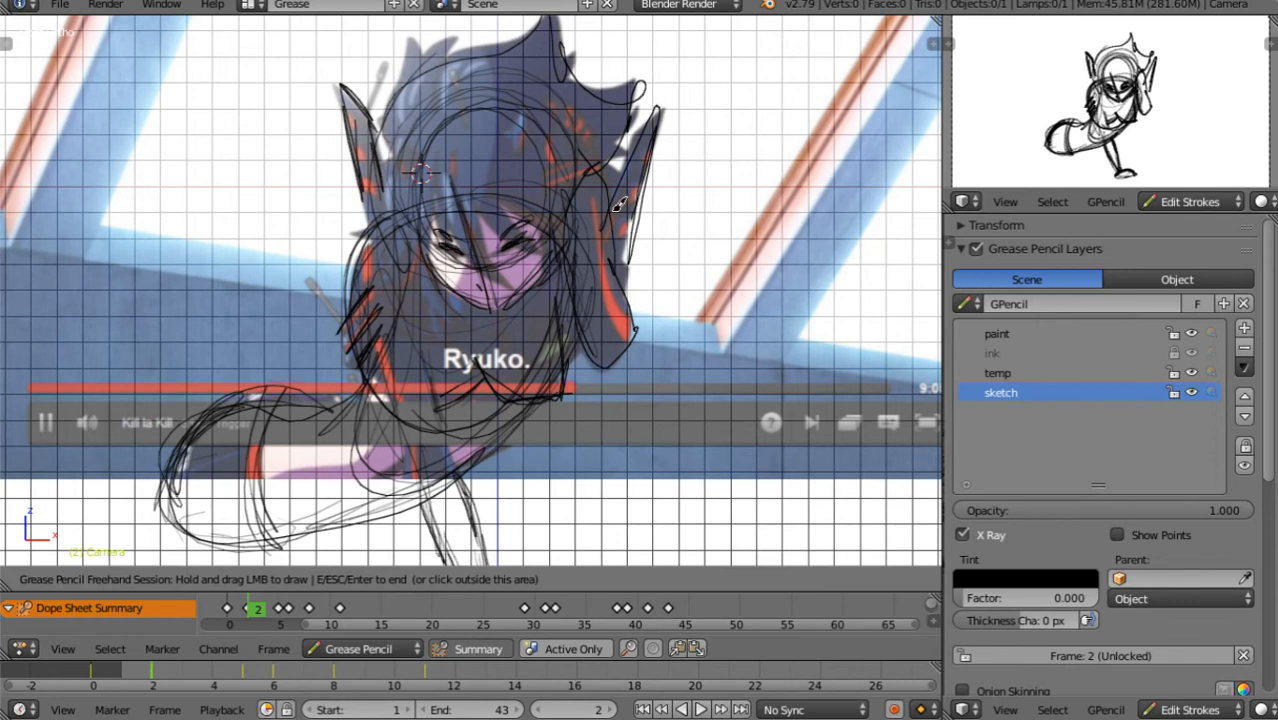
pyautogui.press('Up')
pyautogui.moveTo(597, 237)
pyautogui.mouseDown()
pyautogui.moveTo(537, 223)
pyautogui.moveTo(470, 239)
pyautogui.moveTo(540, 285)
pyautogui.moveTo(585, 255)
pyautogui.moveTo(543, 172)
pyautogui.moveTo(380, 290)
pyautogui.moveTo(405, 255)
pyautogui.moveTo(400, 280)
pyautogui.mouseUp()
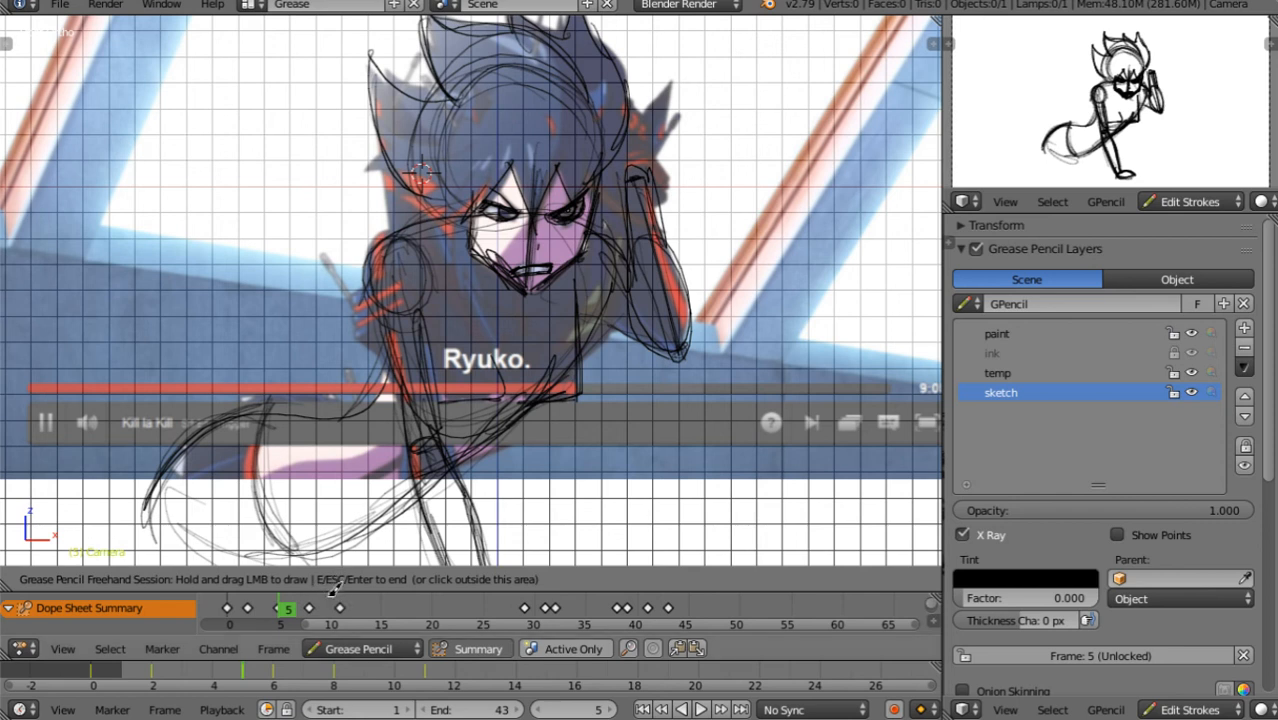
# Move back and forth through the keyframes between frames 2 and 11 to compare the character's sketched poses
pyautogui.press('Up')
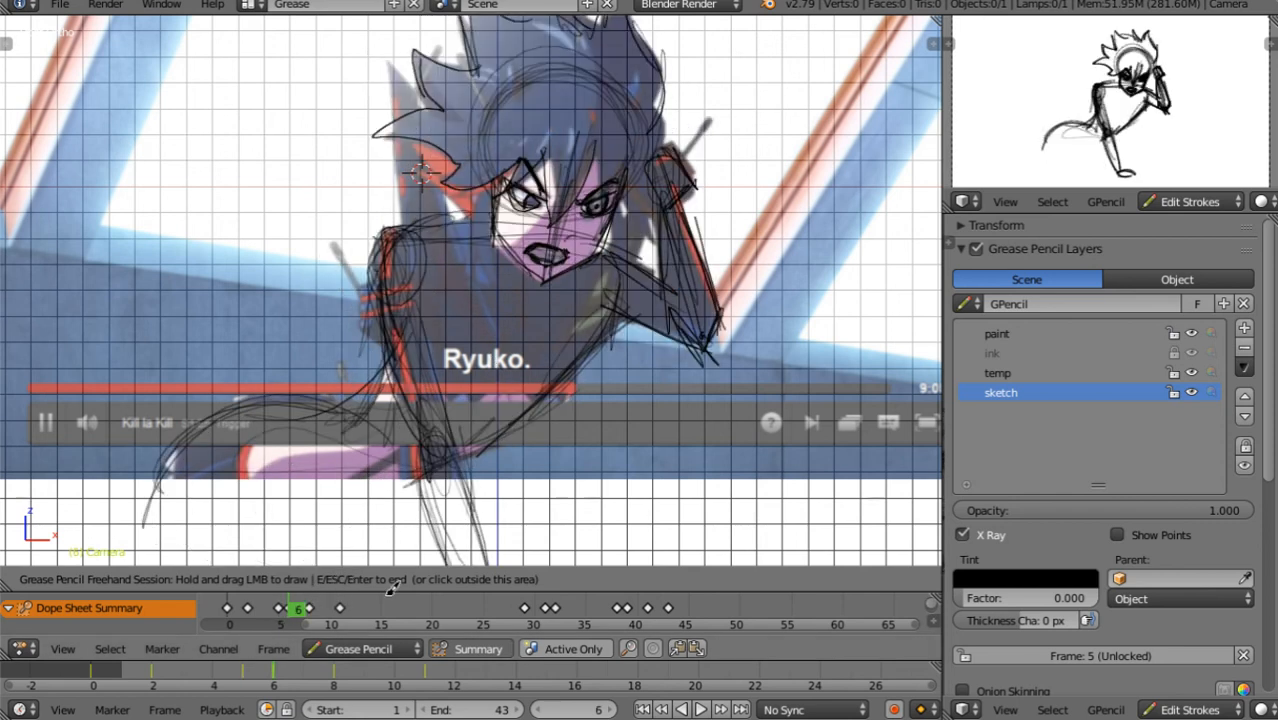
pyautogui.press('Up')
pyautogui.press('Down')
pyautogui.press('Up')
pyautogui.press('Down')
pyautogui.press('Up')
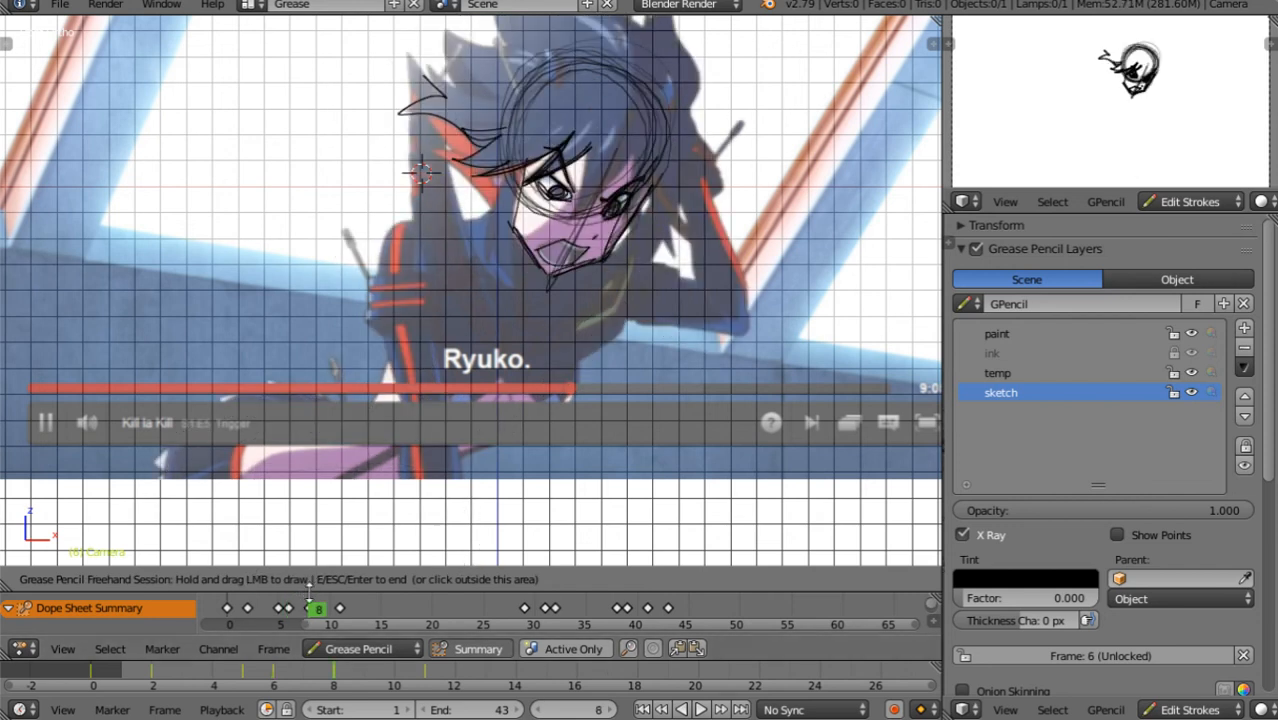
pyautogui.press('Down')
pyautogui.press('Down')
pyautogui.press('Down')
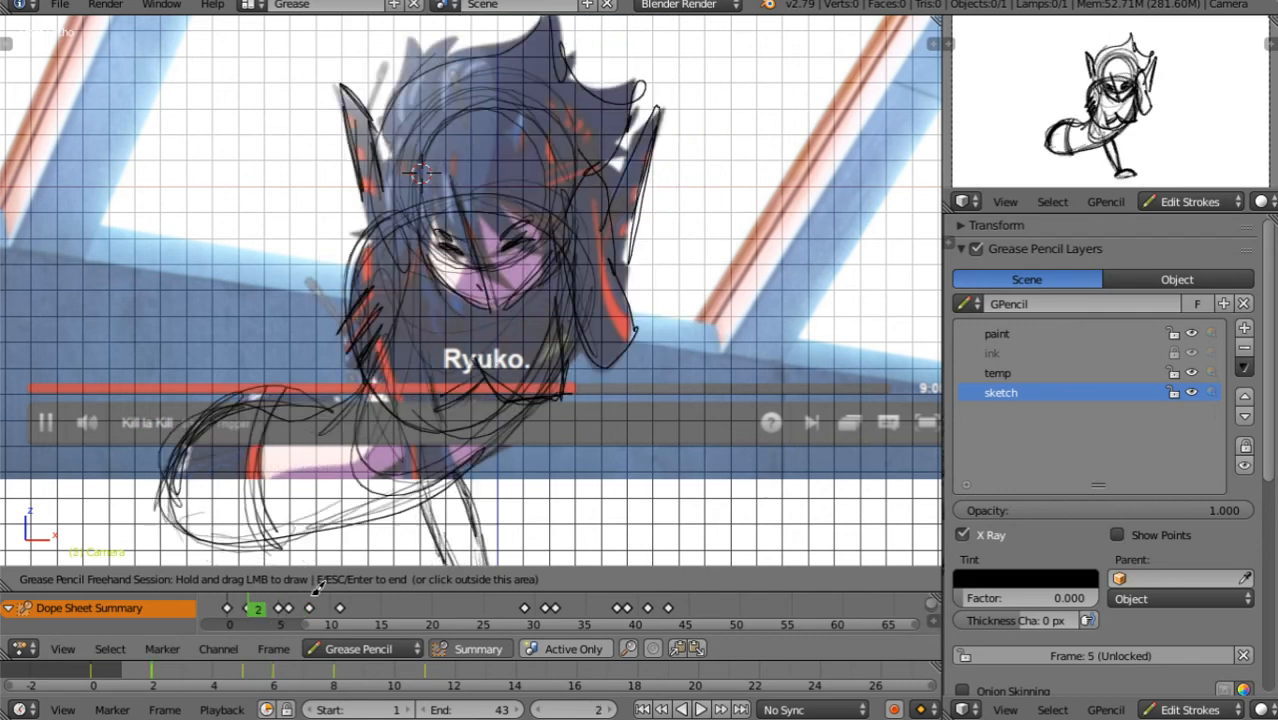
pyautogui.press('Up')
pyautogui.press('Up')
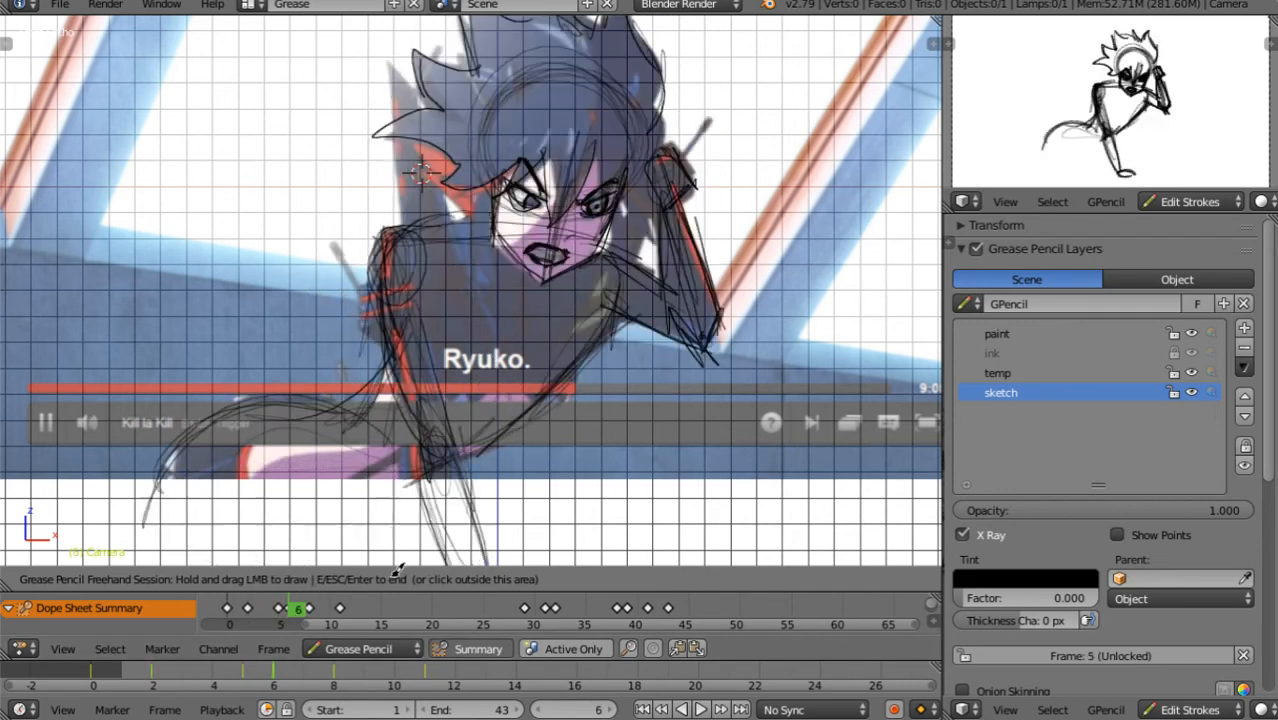
pyautogui.press('Down')
pyautogui.press('Up')
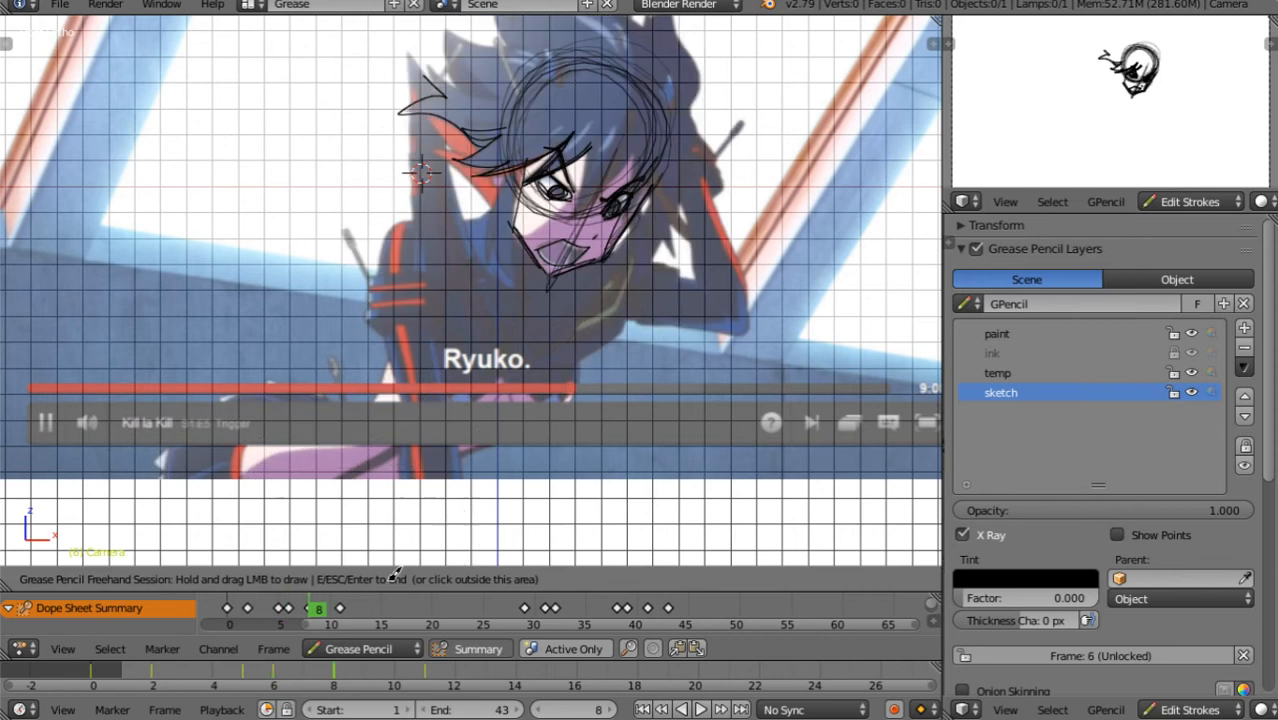
pyautogui.press('Up')
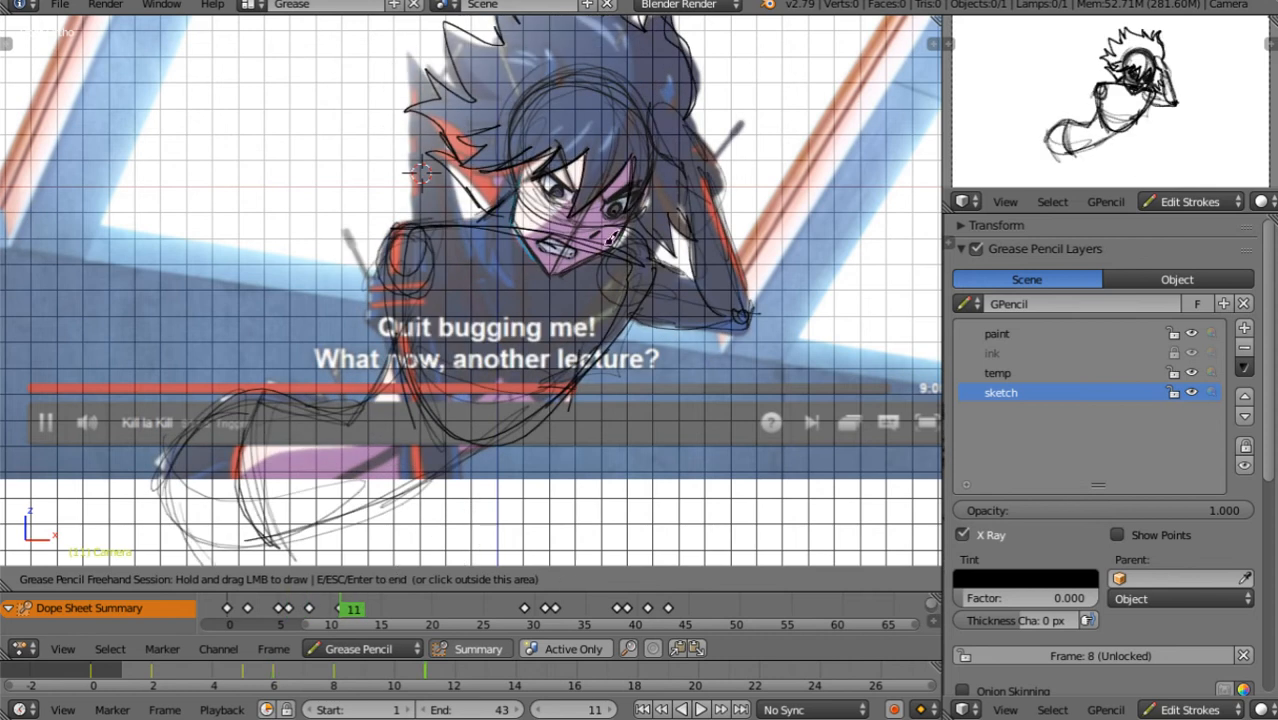
# Sketch the supporting arm on frame 11, from the shoulder down past the elbow and into the forearm
pyautogui.click(358, 617)
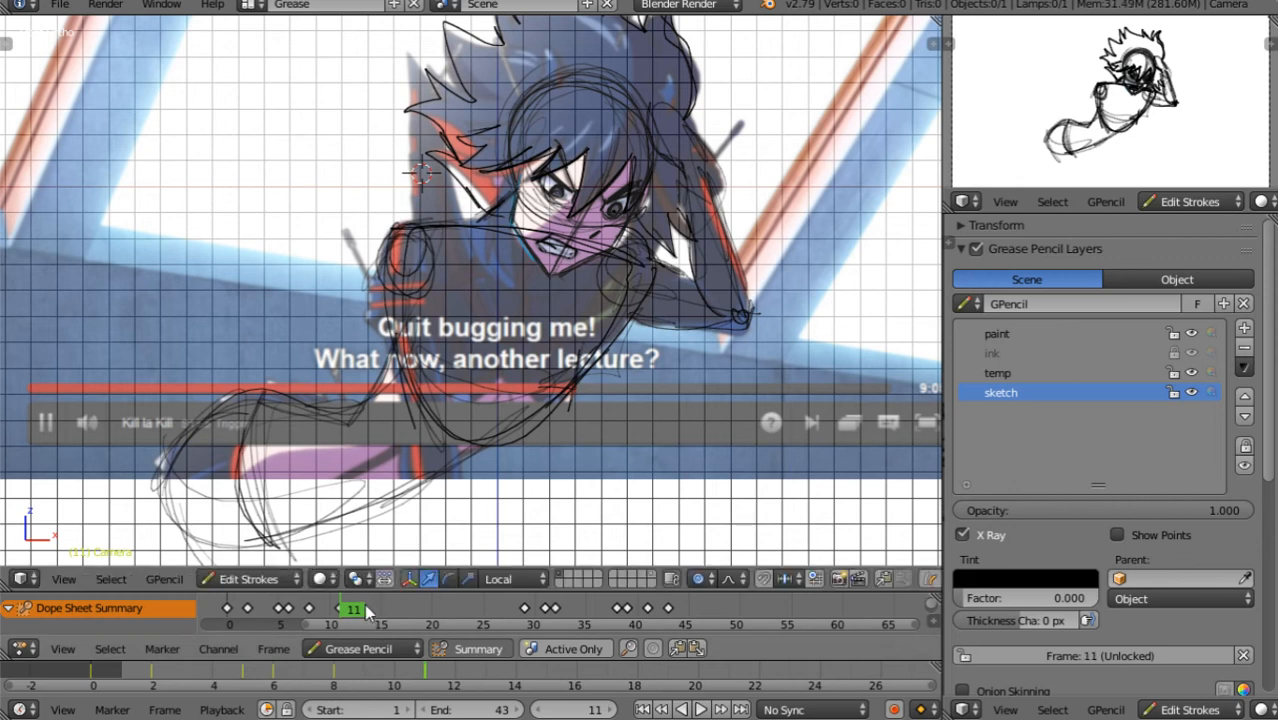
pyautogui.moveTo(367, 606)
pyautogui.mouseDown()
pyautogui.moveTo(536, 612)
pyautogui.moveTo(279, 614)
pyautogui.moveTo(524, 614)
pyautogui.moveTo(345, 612)
pyautogui.mouseUp()
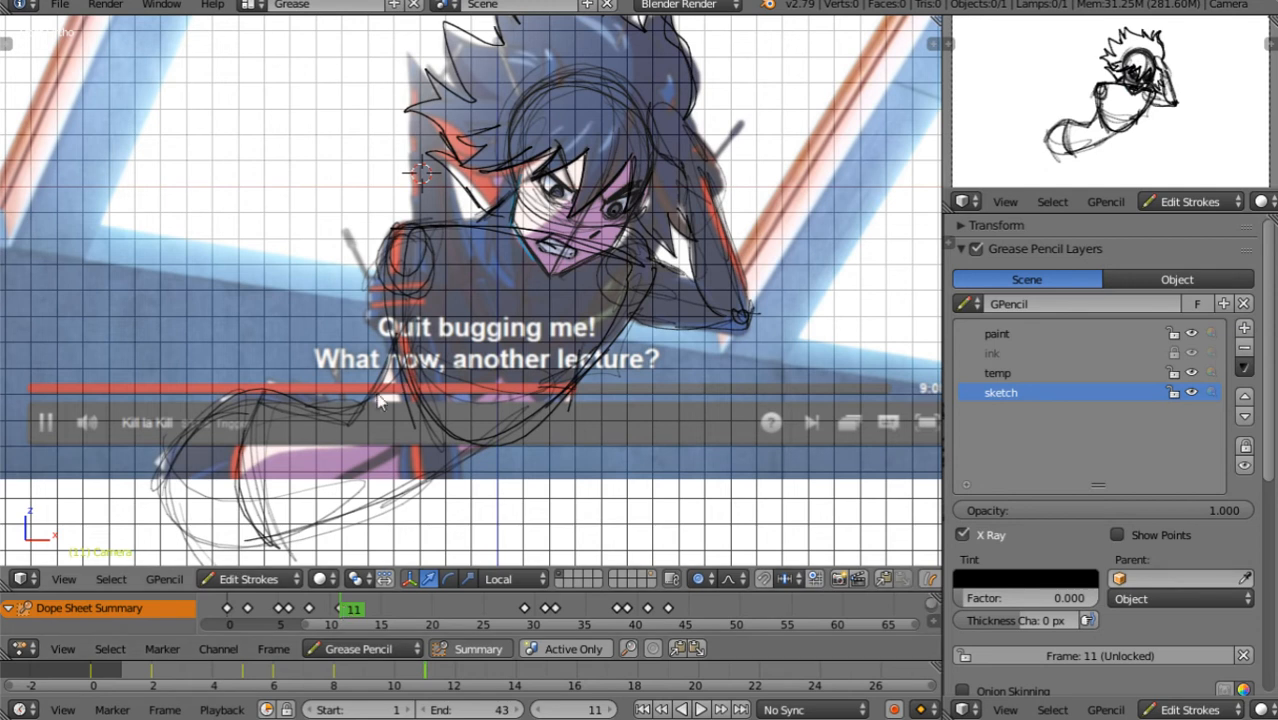
pyautogui.moveTo(380, 372)
pyautogui.mouseDown()
pyautogui.moveTo(368, 396)
pyautogui.moveTo(400, 327)
pyautogui.mouseUp()
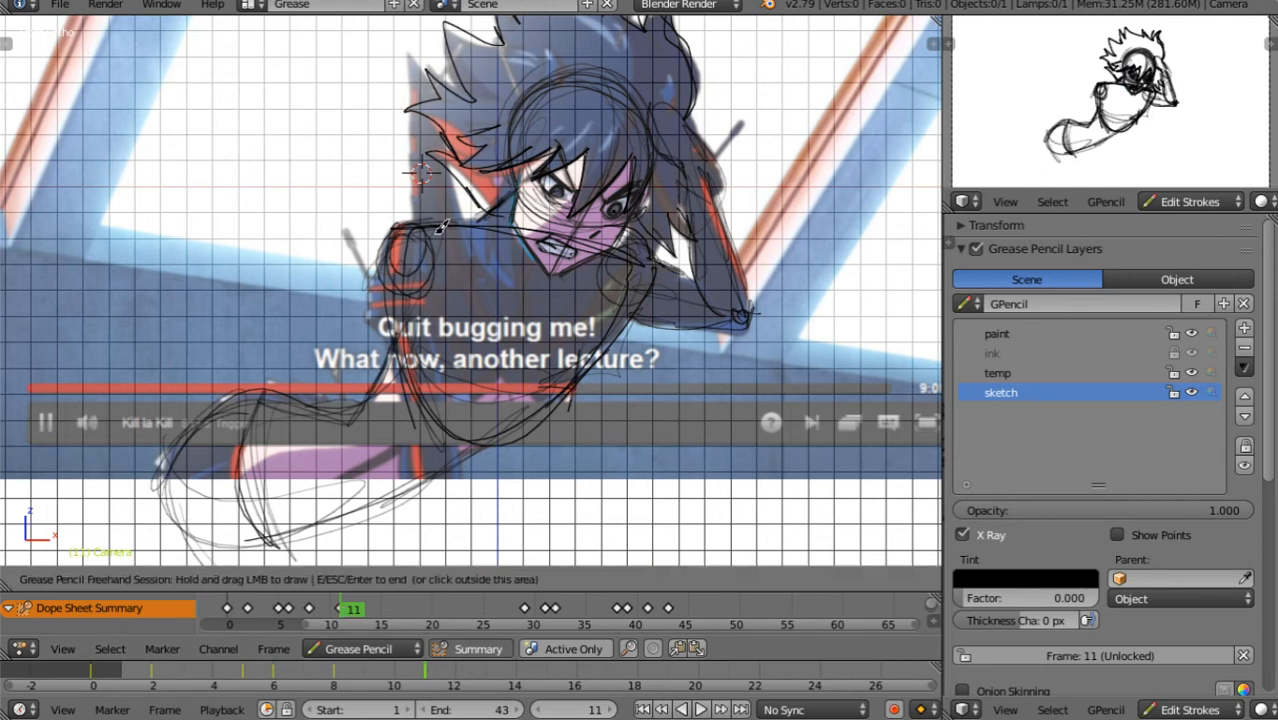
pyautogui.moveTo(400, 272)
pyautogui.mouseDown()
pyautogui.moveTo(427, 234)
pyautogui.moveTo(410, 335)
pyautogui.moveTo(430, 352)
pyautogui.moveTo(430, 420)
pyautogui.moveTo(440, 350)
pyautogui.mouseUp()
pyautogui.moveTo(405, 225)
pyautogui.mouseDown()
pyautogui.moveTo(385, 315)
pyautogui.moveTo(414, 400)
pyautogui.moveTo(448, 440)
pyautogui.moveTo(426, 446)
pyautogui.moveTo(466, 550)
pyautogui.mouseUp()
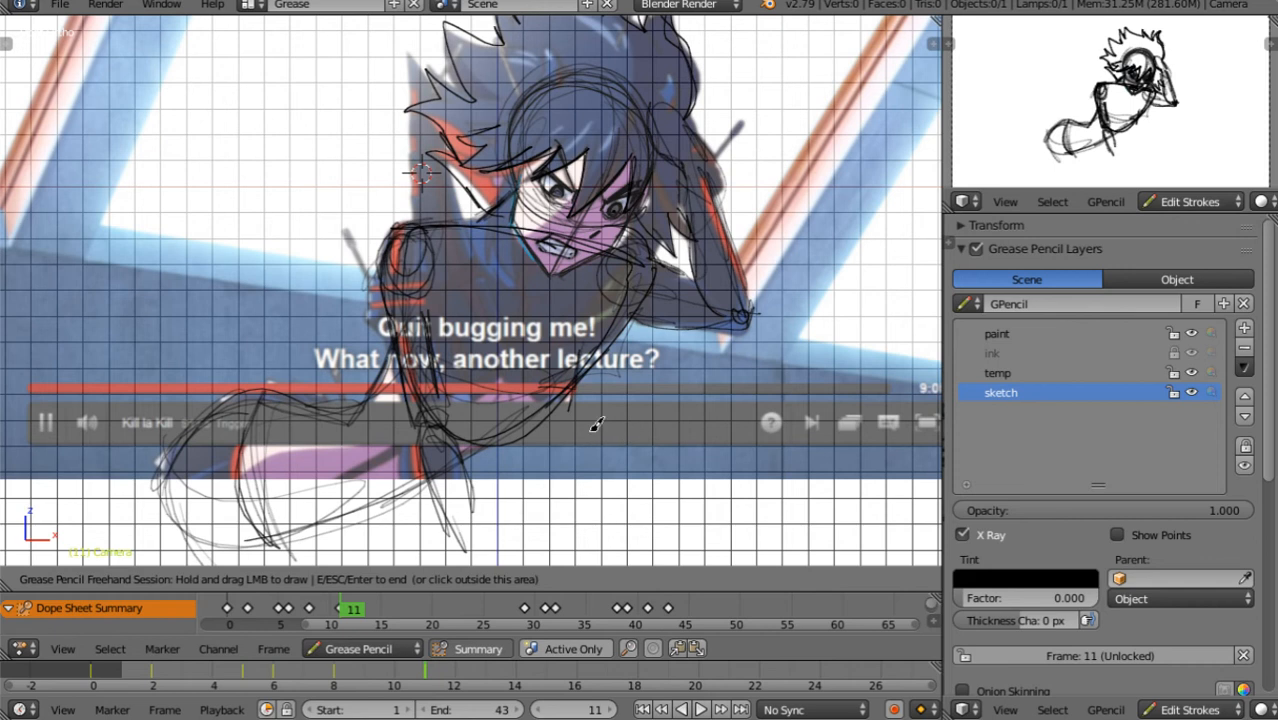
pyautogui.moveTo(596, 424)
pyautogui.keyDown('shift'); pyautogui.mouseDown(button='middle')
pyautogui.moveTo(466, 347)
pyautogui.moveTo(568, 334)
pyautogui.mouseUp(button='middle'); pyautogui.keyUp('shift')
pyautogui.moveTo(386, 306); pyautogui.dragTo(437, 466)
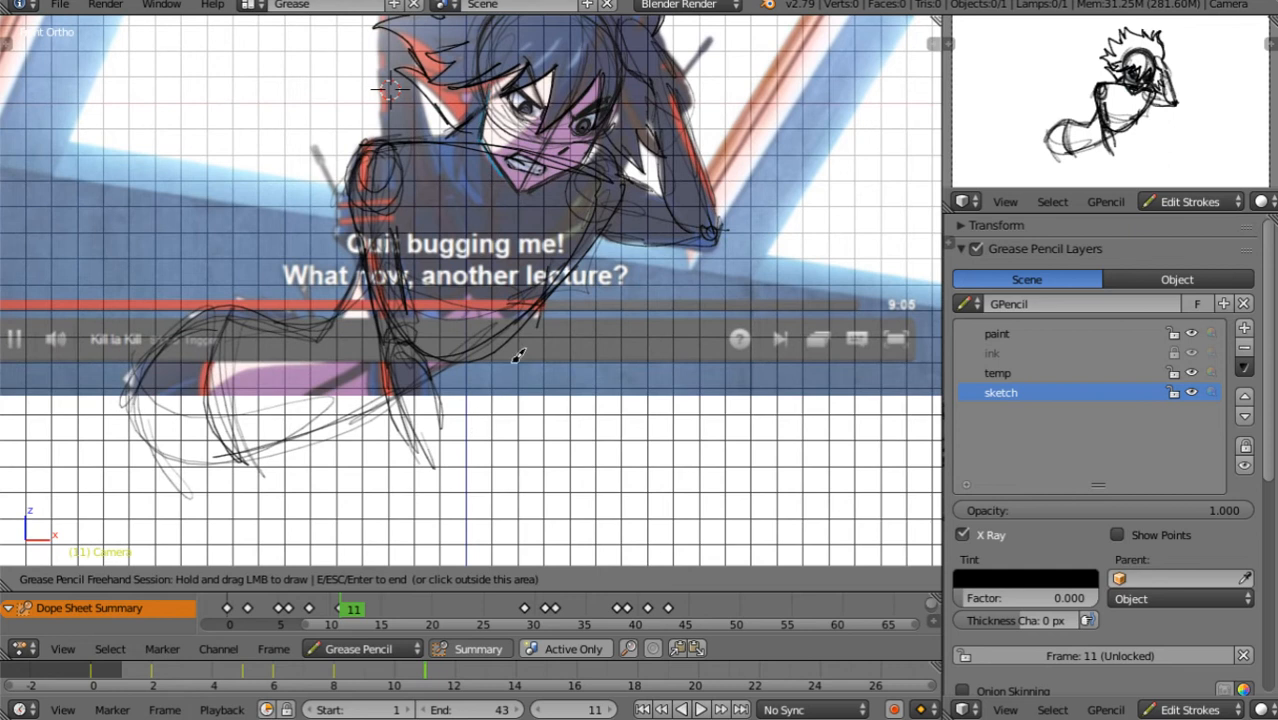
# Review the keyframes from frame 11 back to frame 2 and up to frame 6, comparing body and arm poses
pyautogui.press('Down')
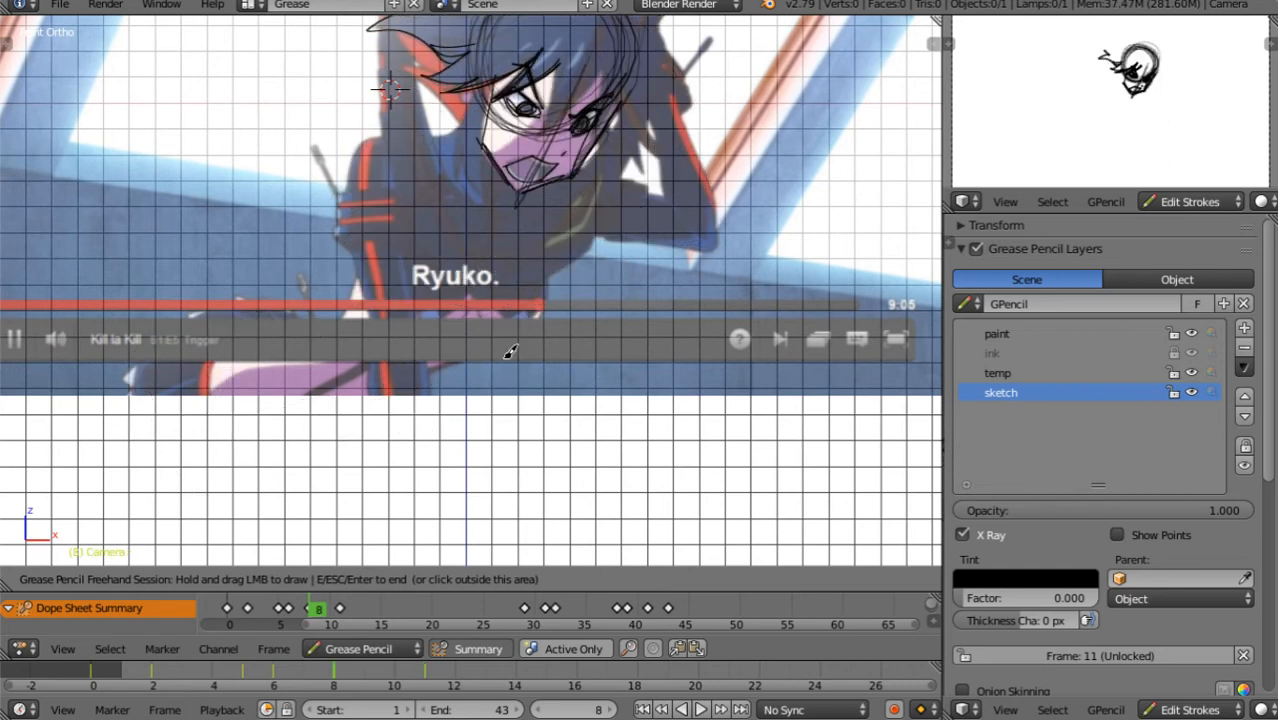
pyautogui.press('Up')
pyautogui.press('Up')
pyautogui.press('Down')
pyautogui.press('Down')
pyautogui.press('Down')
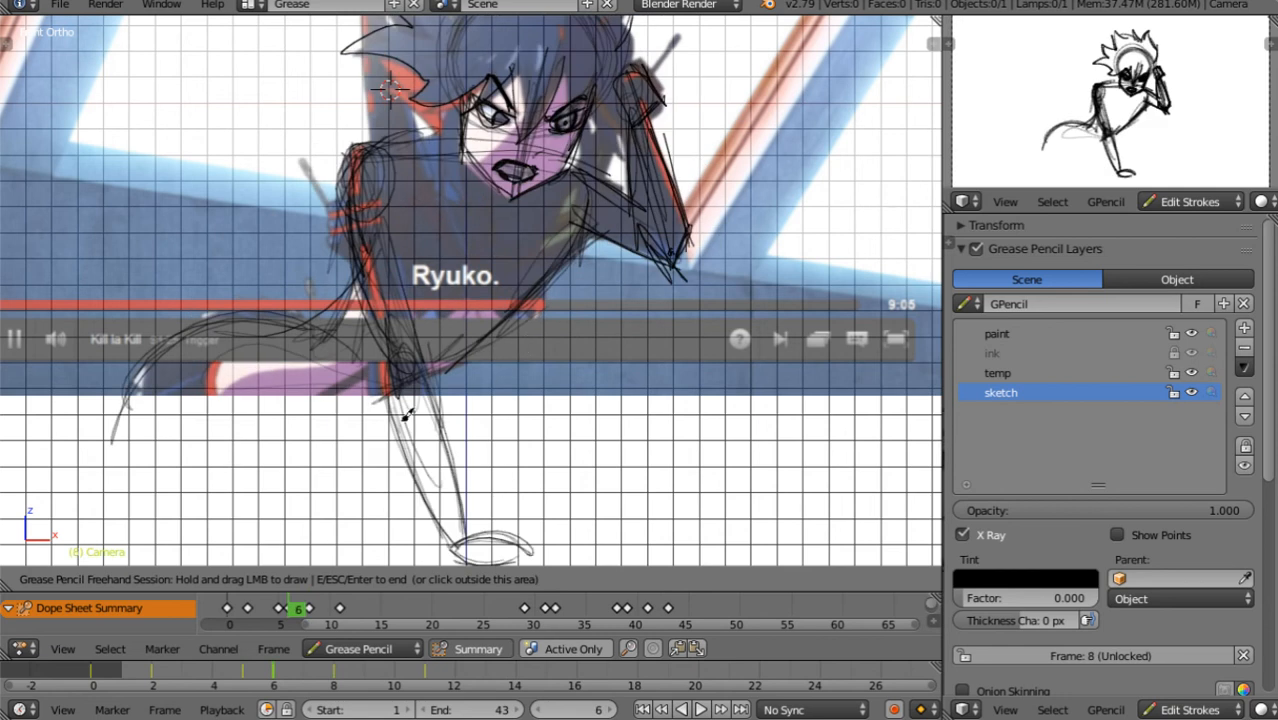
pyautogui.press('Down')
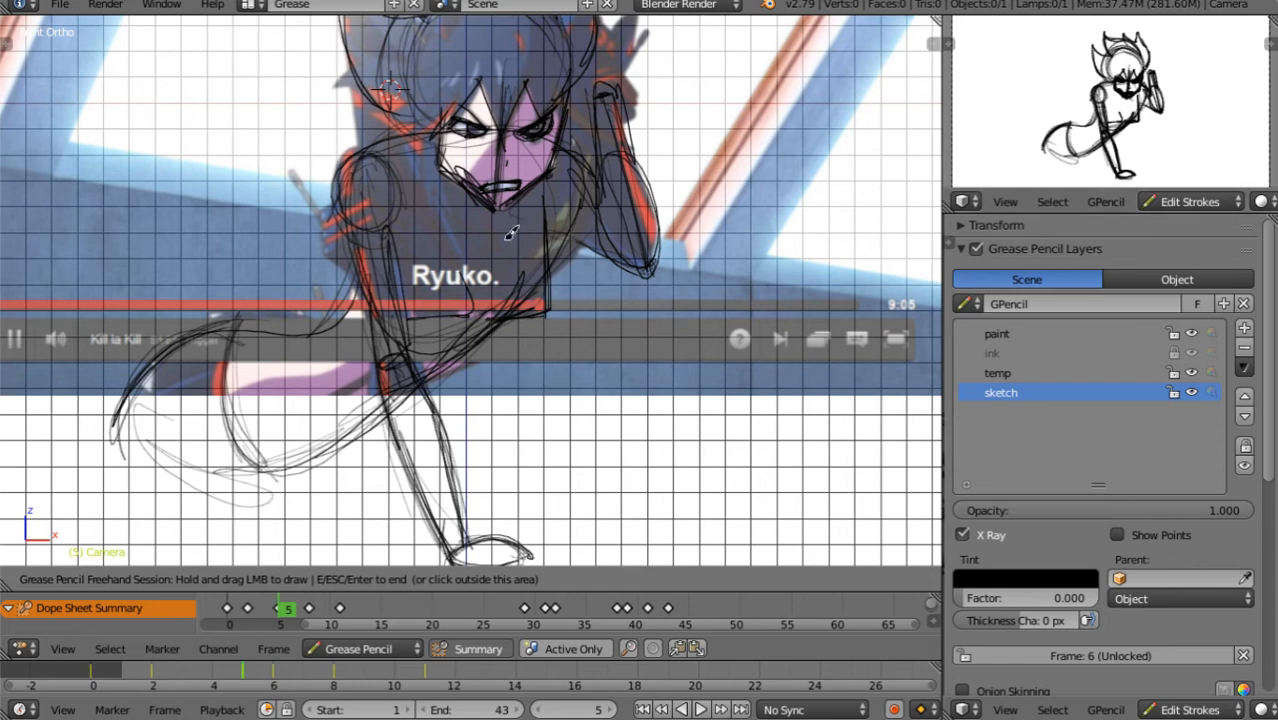
pyautogui.press('Down')
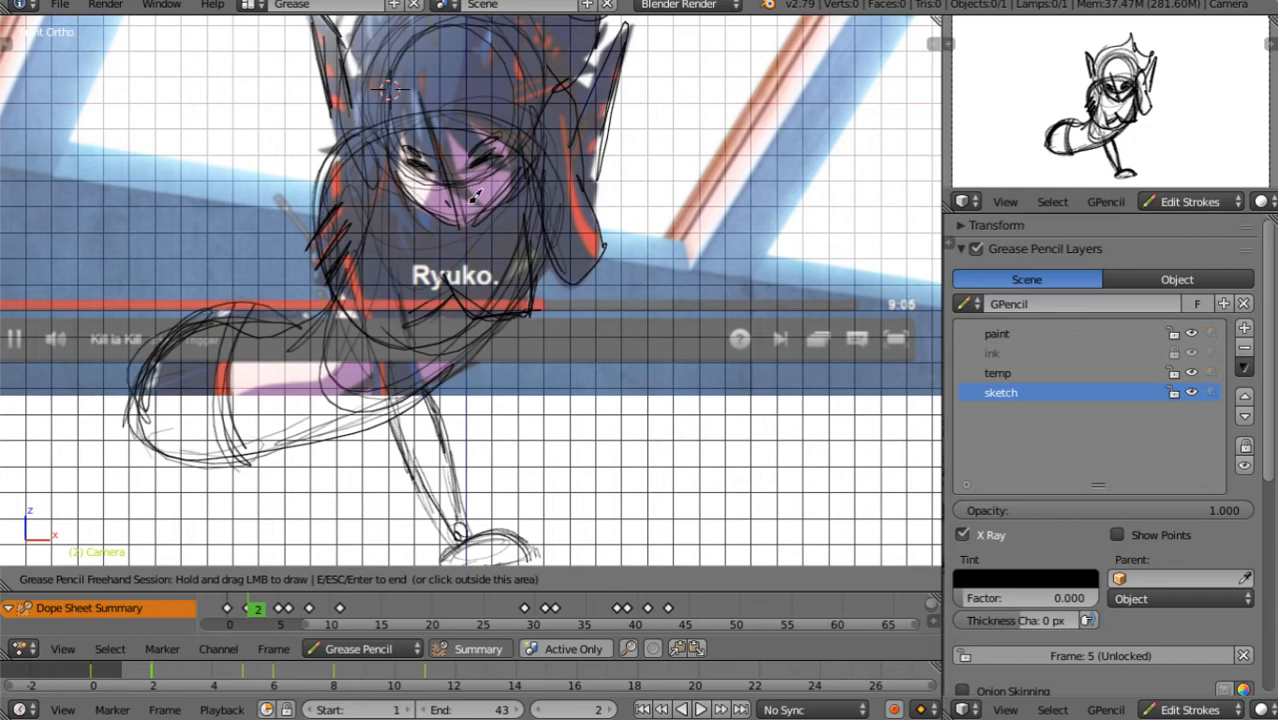
pyautogui.press('Up')
pyautogui.press('Up')
pyautogui.moveTo(541, 86); pyautogui.dragTo(522, 158)
# On frame 8, reinforce the head's construction circle and add hair spikes beside the head
pyautogui.press('Up')
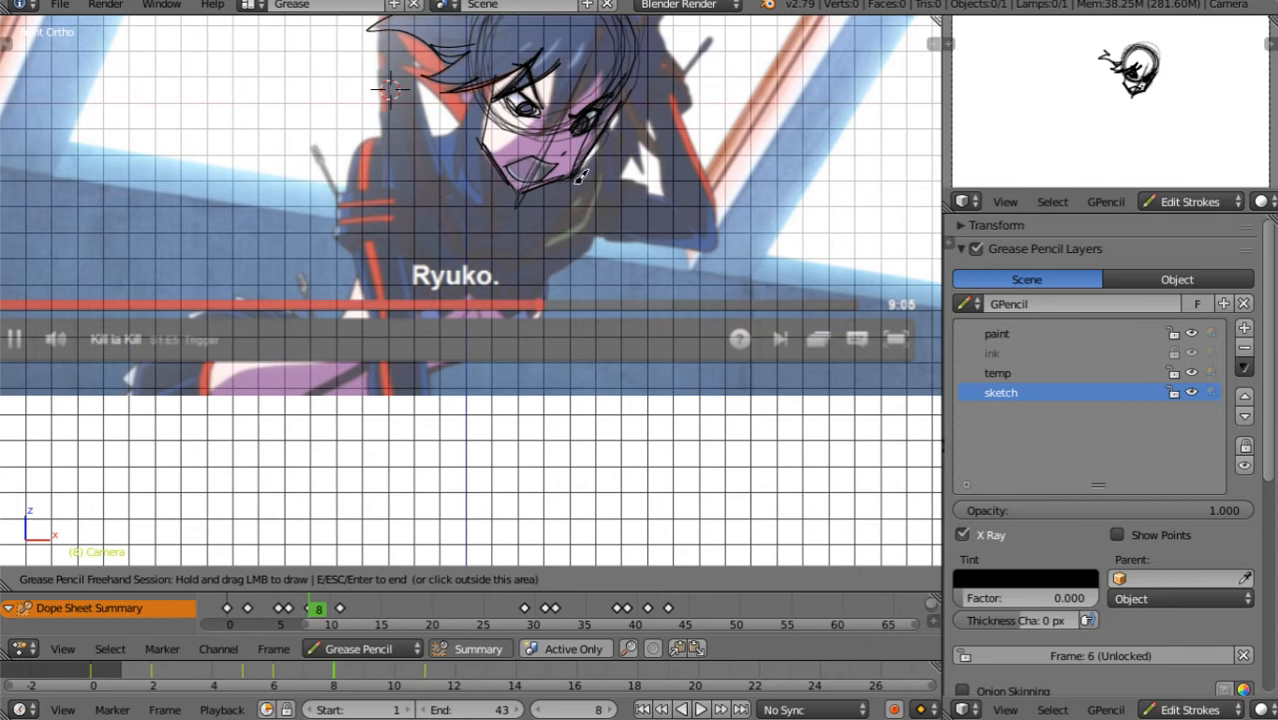
pyautogui.keyDown('shift'); pyautogui.moveTo(546, 217); pyautogui.dragTo(542, 334, button='middle'); pyautogui.keyUp('shift')
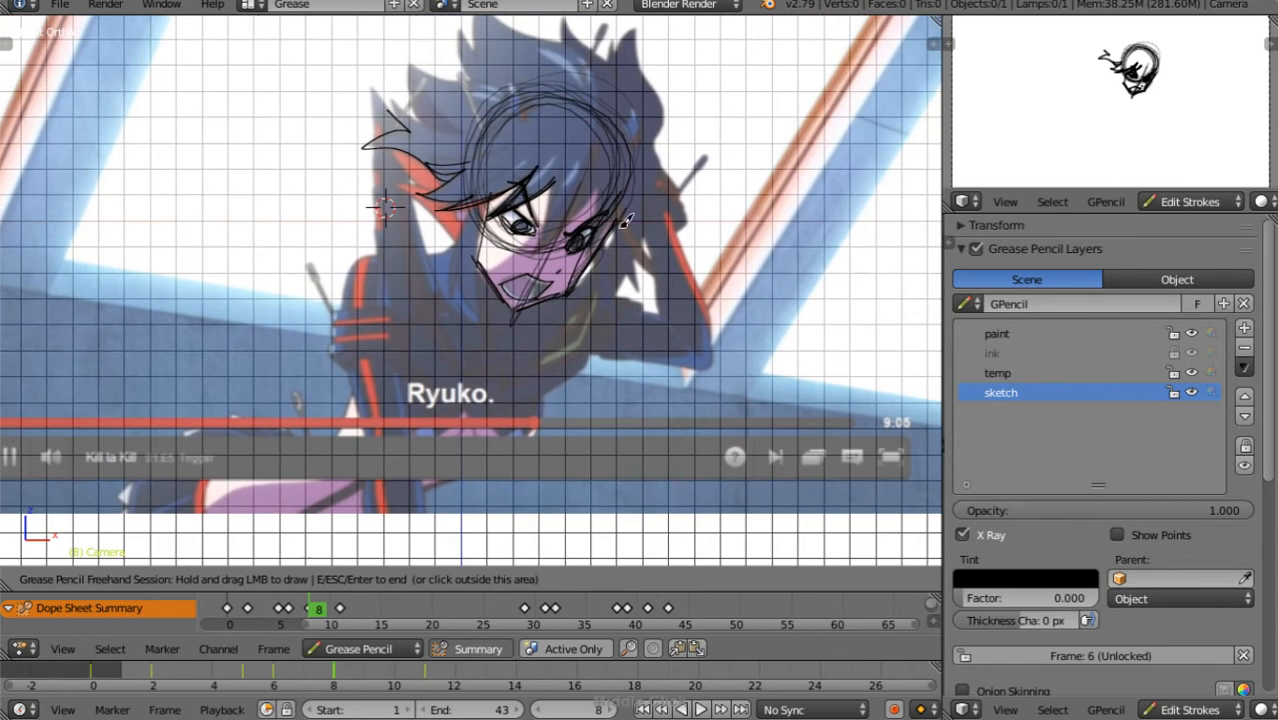
pyautogui.moveTo(607, 205)
pyautogui.mouseDown()
pyautogui.moveTo(495, 130)
pyautogui.moveTo(540, 255)
pyautogui.moveTo(622, 134)
pyautogui.moveTo(495, 235)
pyautogui.moveTo(500, 225)
pyautogui.mouseUp()
pyautogui.moveTo(375, 90); pyautogui.dragTo(410, 124)
pyautogui.moveTo(411, 67); pyautogui.dragTo(416, 118)
pyautogui.moveTo(585, 109)
pyautogui.mouseDown()
pyautogui.moveTo(480, 208)
pyautogui.moveTo(494, 230)
pyautogui.moveTo(612, 258)
pyautogui.mouseUp()
# Go through the keyframes up to frame 32 and back to frame 6 to compare the hair and head sketches
pyautogui.press('Up')
pyautogui.press('Up')
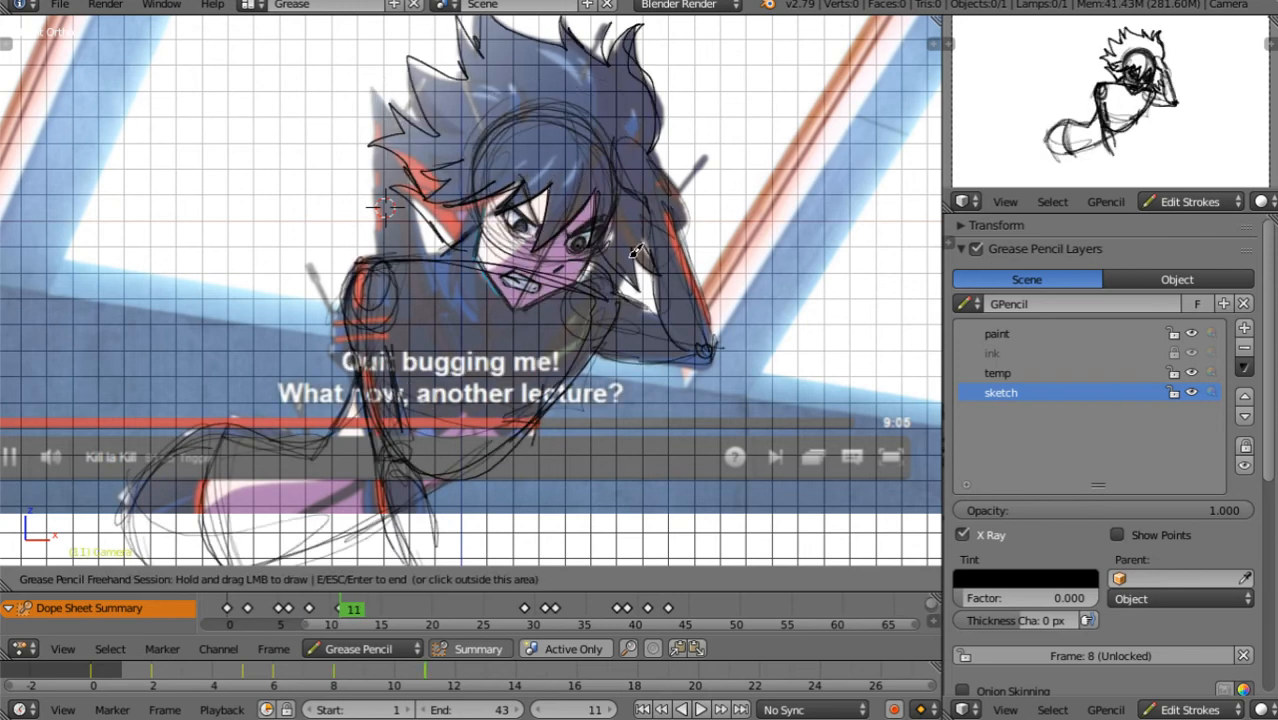
pyautogui.moveTo(561, 115)
pyautogui.mouseDown()
pyautogui.moveTo(590, 134)
pyautogui.moveTo(488, 212)
pyautogui.moveTo(566, 222)
pyautogui.mouseUp()
pyautogui.press('Up')
pyautogui.press('Up')
pyautogui.press('Up')
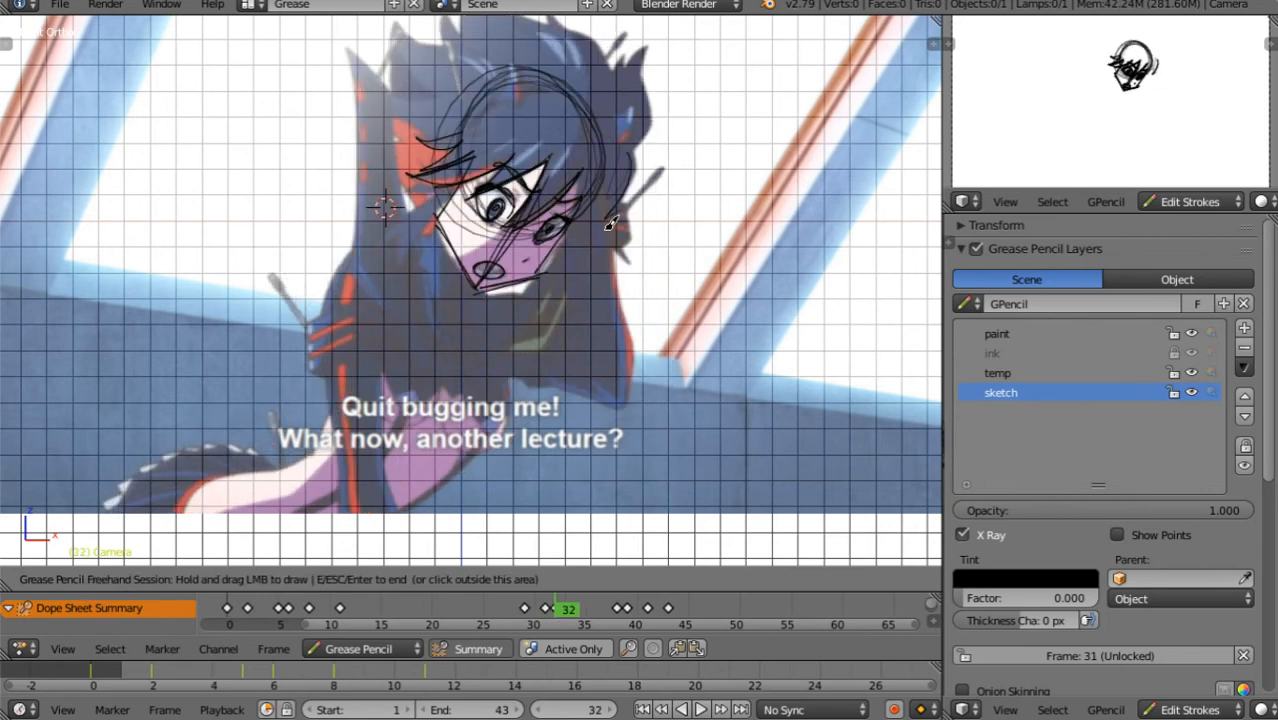
pyautogui.press('Down')
pyautogui.press('Down')
pyautogui.press('Down')
pyautogui.press('Down')
pyautogui.press('Down')
pyautogui.press('Down')
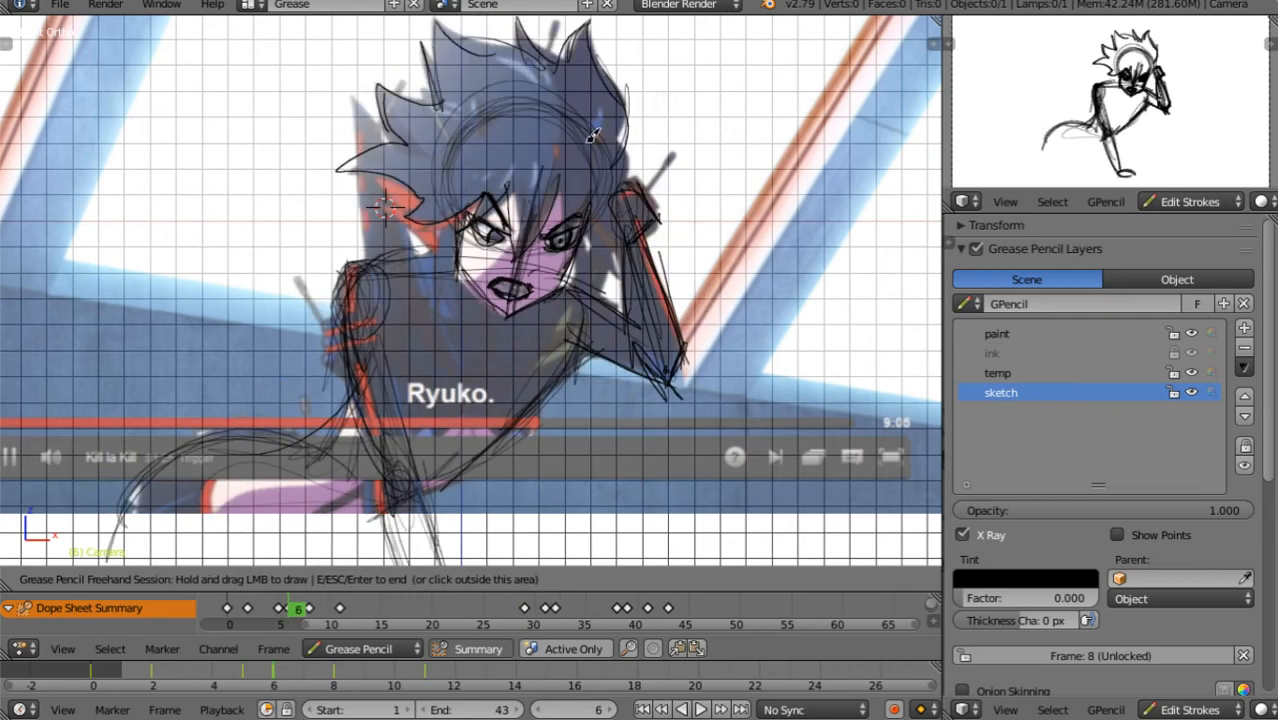
# Advance through the keyframes from frame 8 to frame 43, examining the head circle and facial features on each
pyautogui.press('Up')
pyautogui.moveTo(576, 188); pyautogui.dragTo(520, 302)
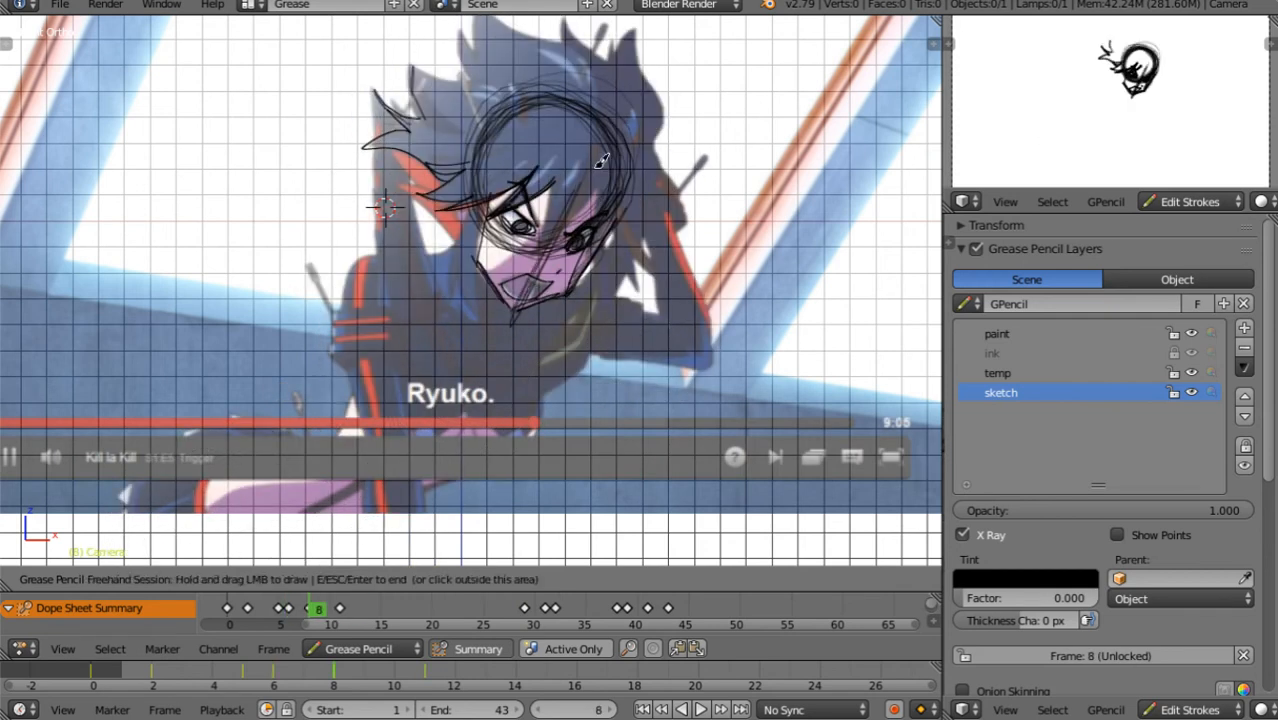
pyautogui.press('Up')
pyautogui.press('Up')
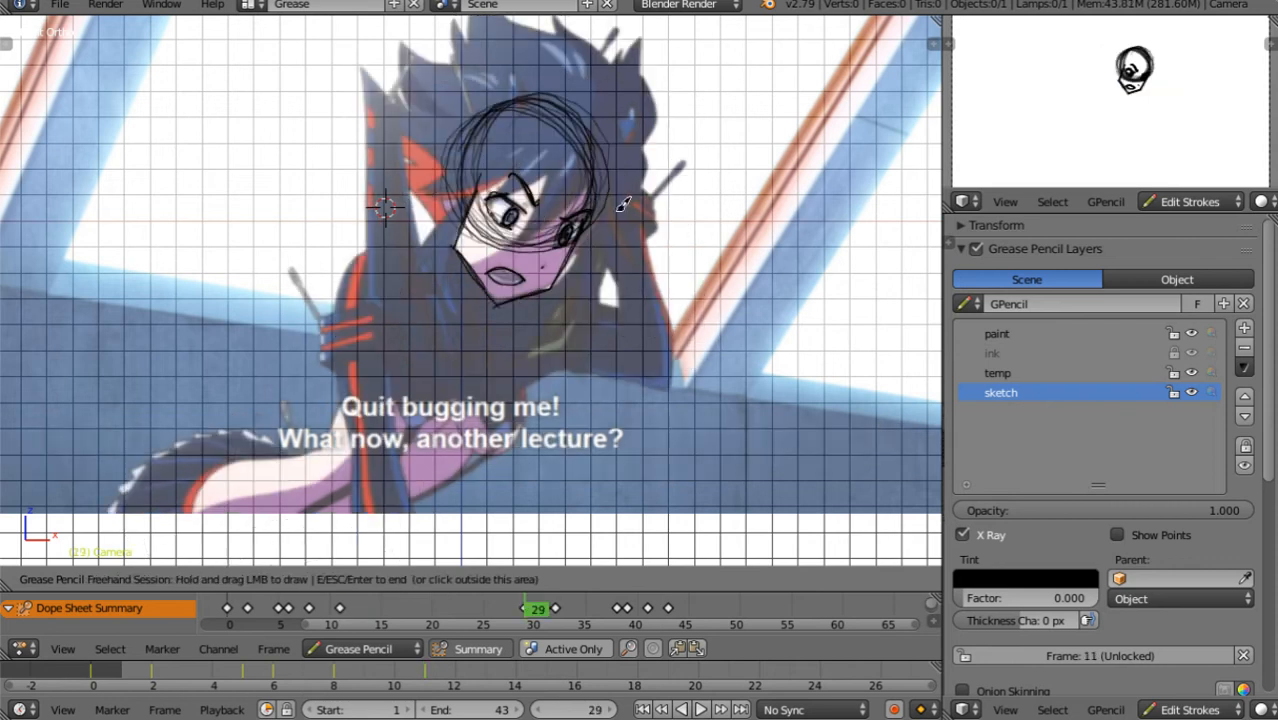
pyautogui.moveTo(528, 246); pyautogui.dragTo(500, 300)
pyautogui.press('Up')
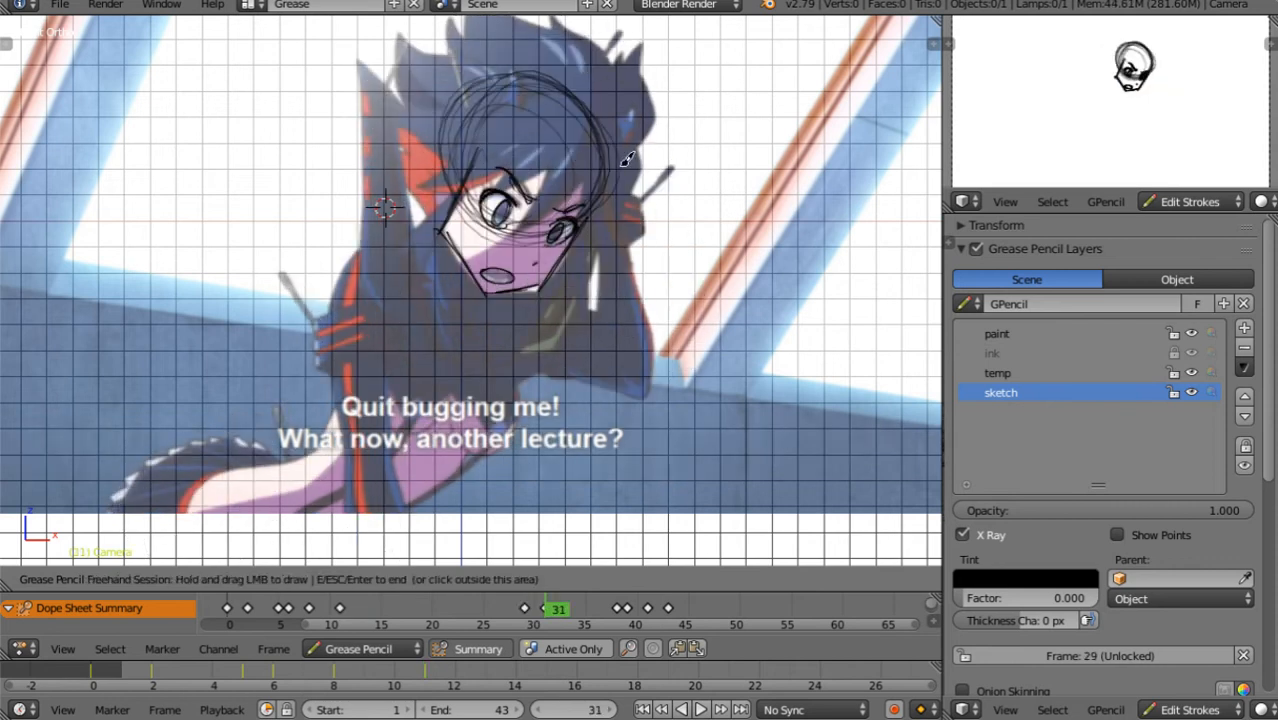
pyautogui.moveTo(554, 196); pyautogui.dragTo(506, 272)
pyautogui.moveTo(534, 226); pyautogui.dragTo(512, 262)
pyautogui.press('Right')
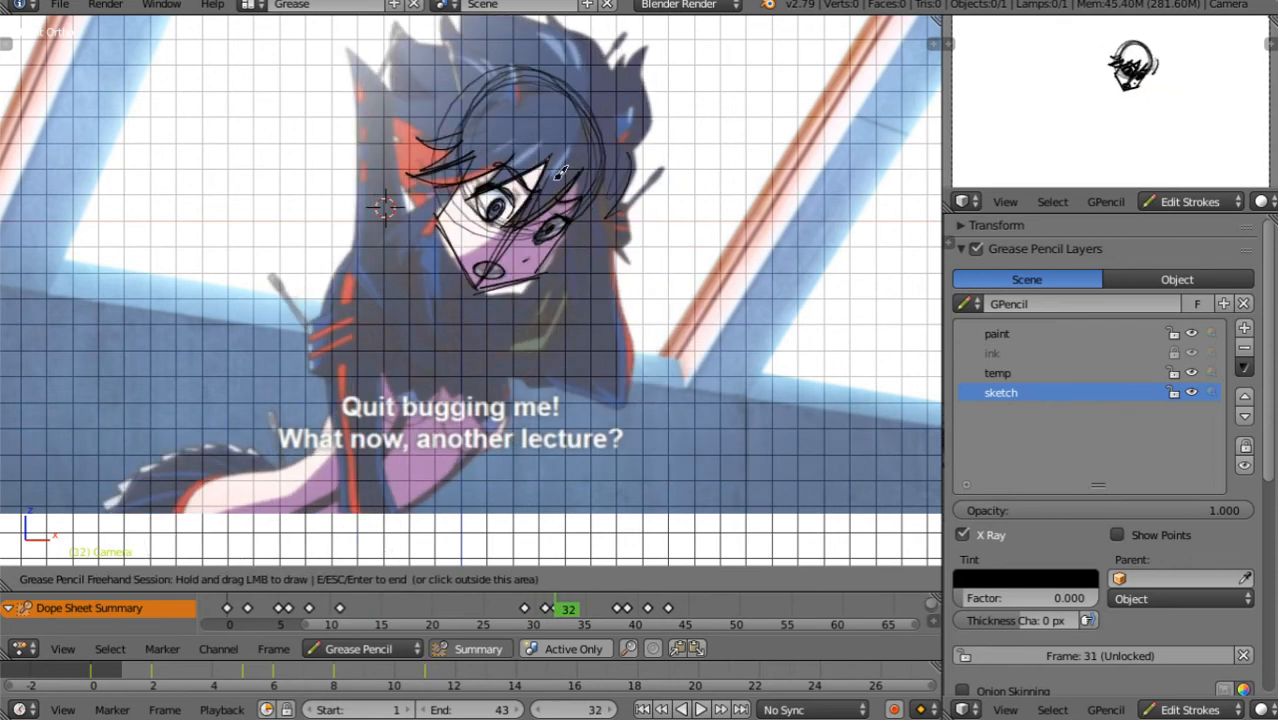
pyautogui.press('Up')
pyautogui.press('Right')
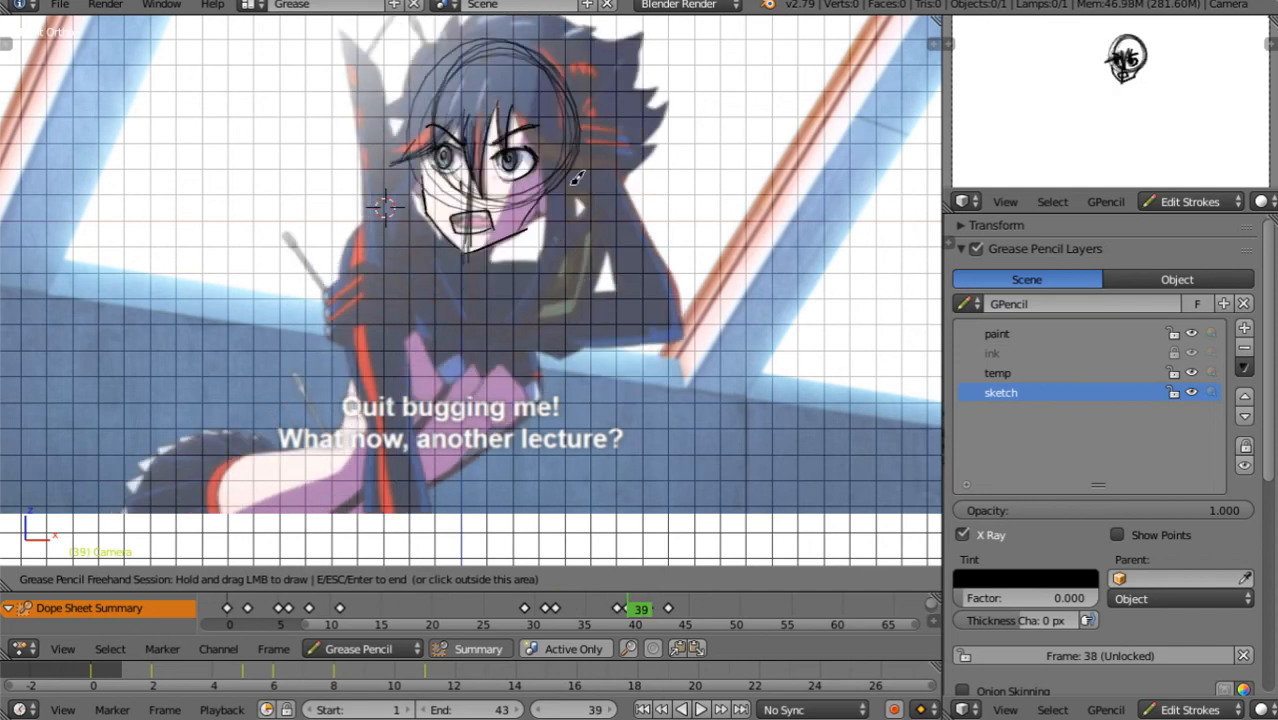
pyautogui.moveTo(471, 168)
pyautogui.mouseDown()
pyautogui.moveTo(464, 250)
pyautogui.moveTo(456, 170)
pyautogui.moveTo(470, 105)
pyautogui.moveTo(454, 225)
pyautogui.mouseUp()
pyautogui.press('Right')
pyautogui.press('Right')
pyautogui.press('Right')
pyautogui.press('Right')
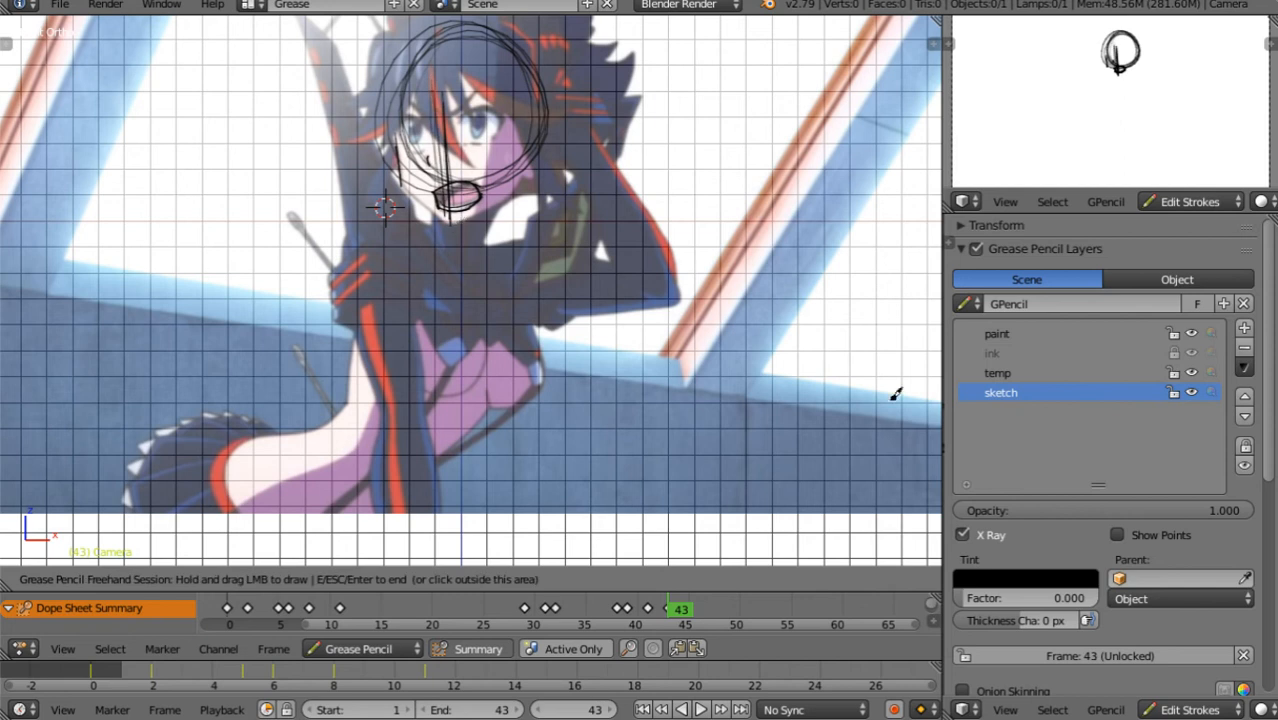
pyautogui.press('Up')
# Go back through the keyframes from frame 43 to frame 8 and forward to frame 32, checking the head's motion
pyautogui.press('Down')
pyautogui.press('Down')
pyautogui.press('Down')
pyautogui.press('Down')
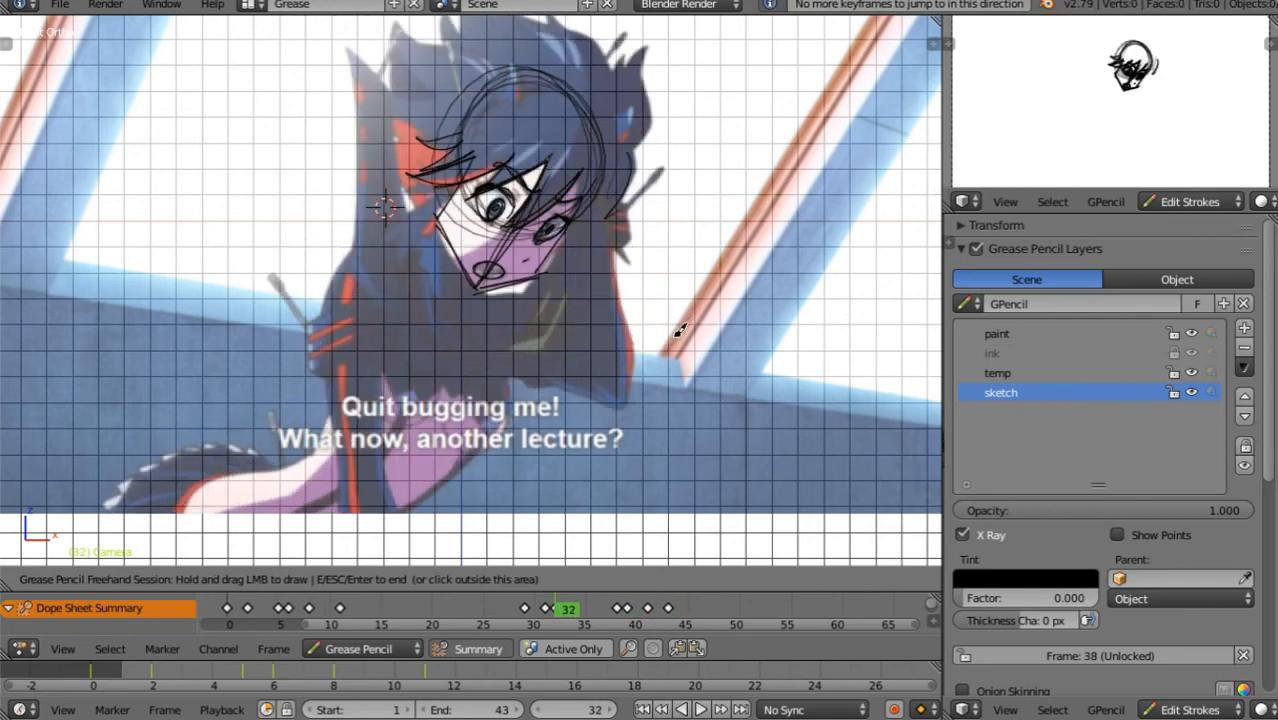
pyautogui.press('Down')
pyautogui.press('Down')
pyautogui.press('Down')
pyautogui.press('Down')
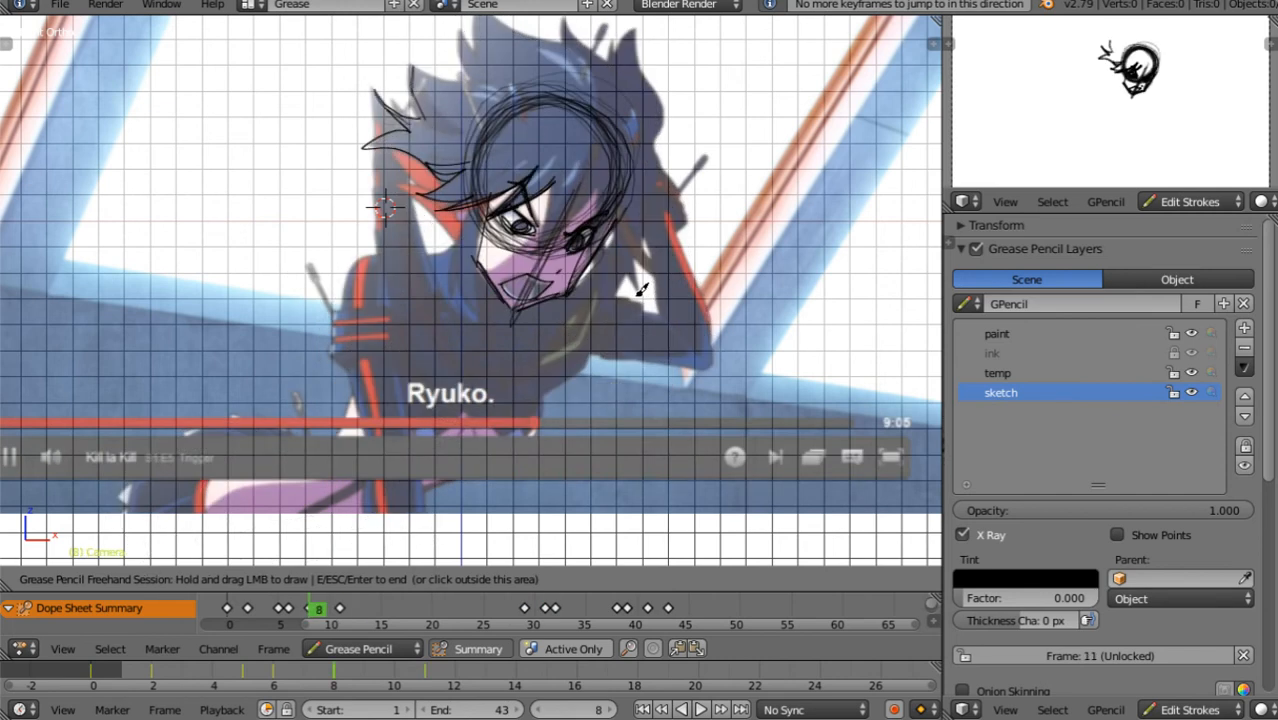
pyautogui.press('Up')
pyautogui.press('Up')
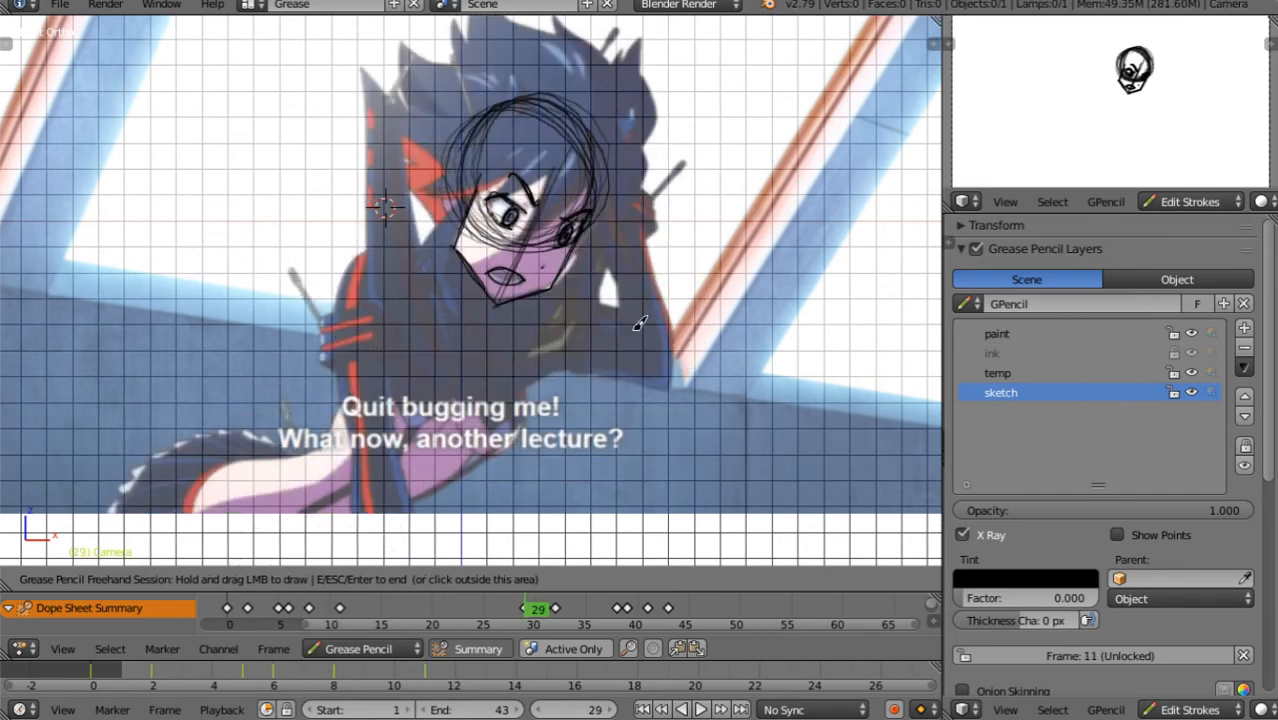
pyautogui.press('Up')
pyautogui.press('Right')
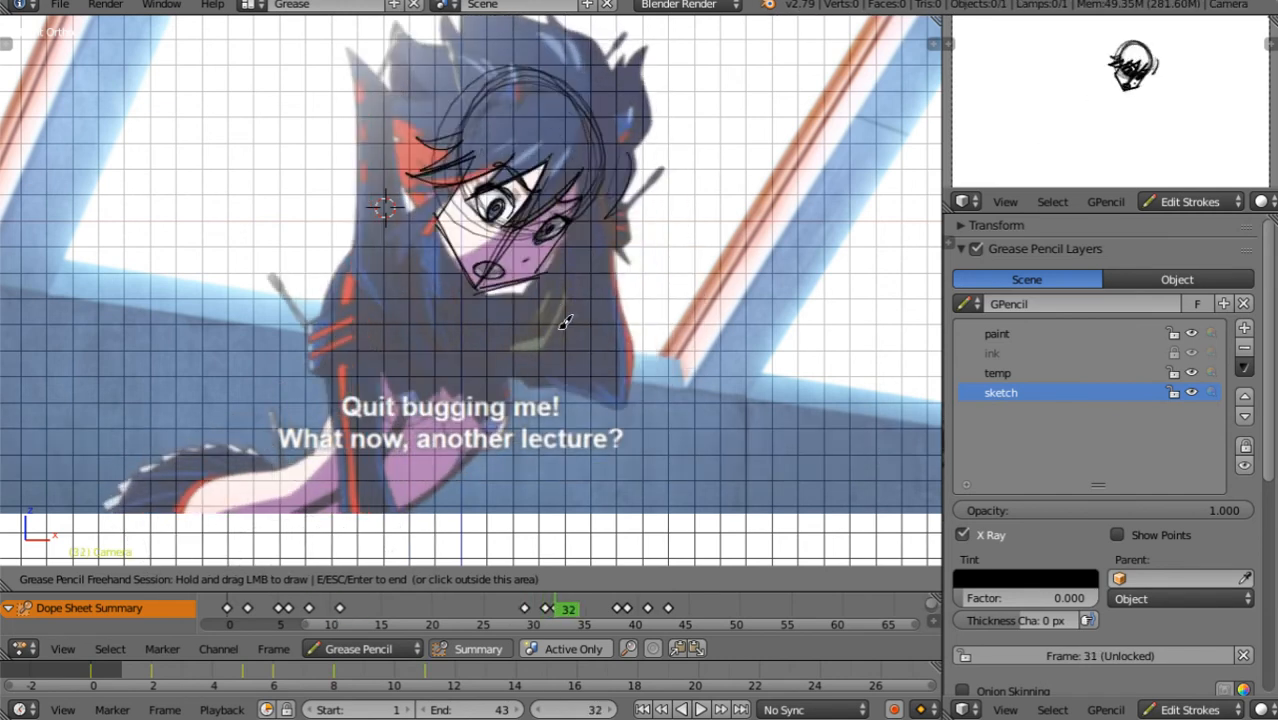
# Jump forward to the keyframe at frame 38 and step back to frame 31, examining the face sketch
pyautogui.press('Up')
pyautogui.press('Left')
pyautogui.press('Left')
pyautogui.press('Left')
pyautogui.press('Left')
pyautogui.press('Left')
pyautogui.press('Left')
pyautogui.press('Left')
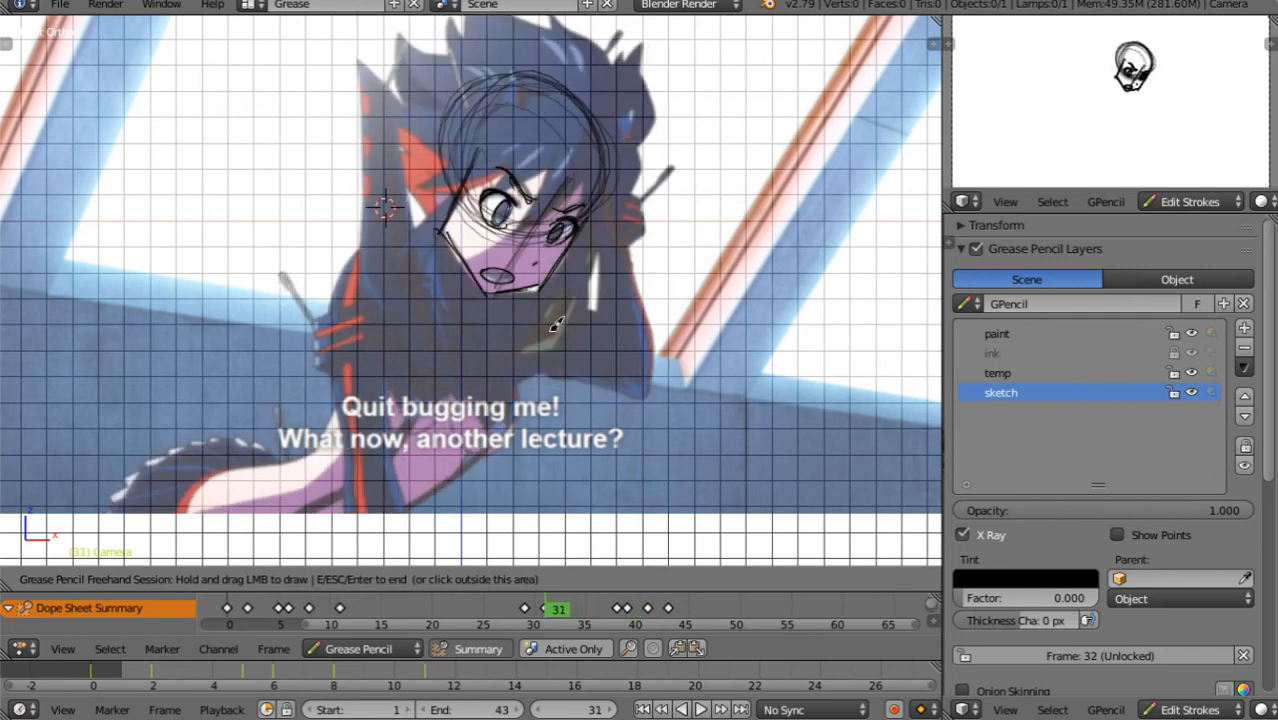
# Reinforce the mouth outline on frame 11, and darken the open mouth on frame 8
pyautogui.scroll(6, 556, 325)
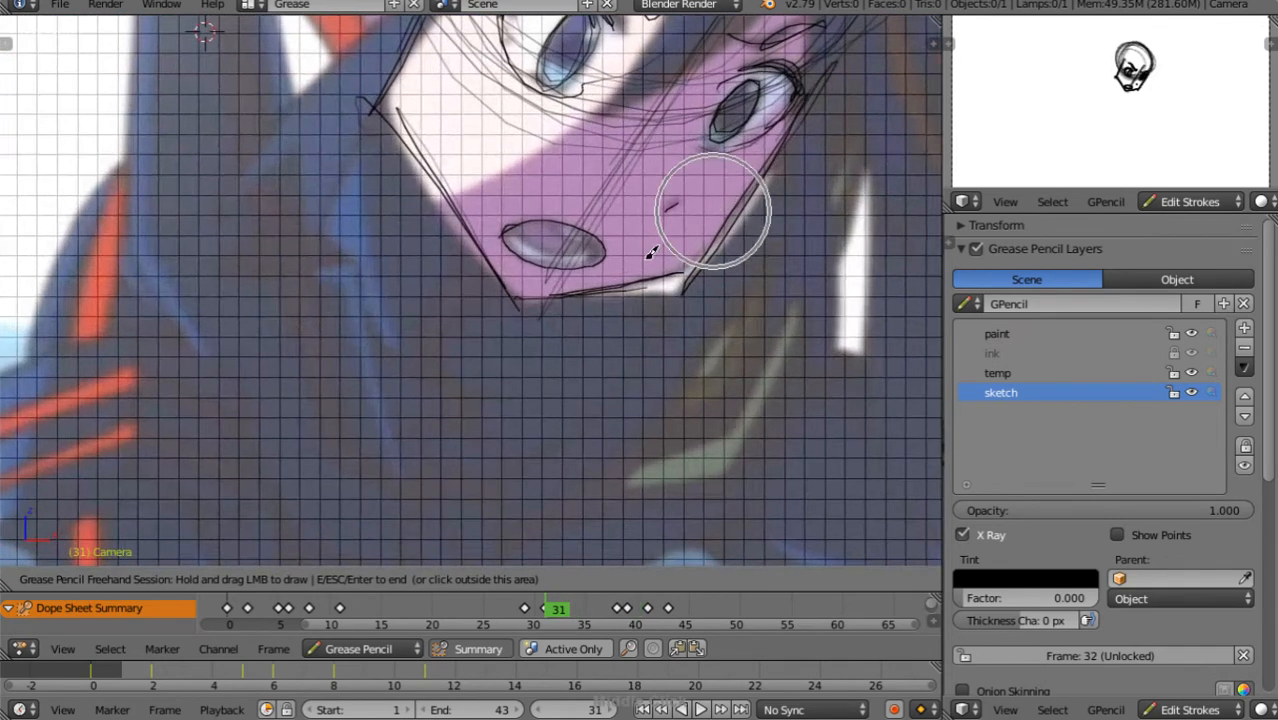
pyautogui.press('Down')
pyautogui.press('Down')
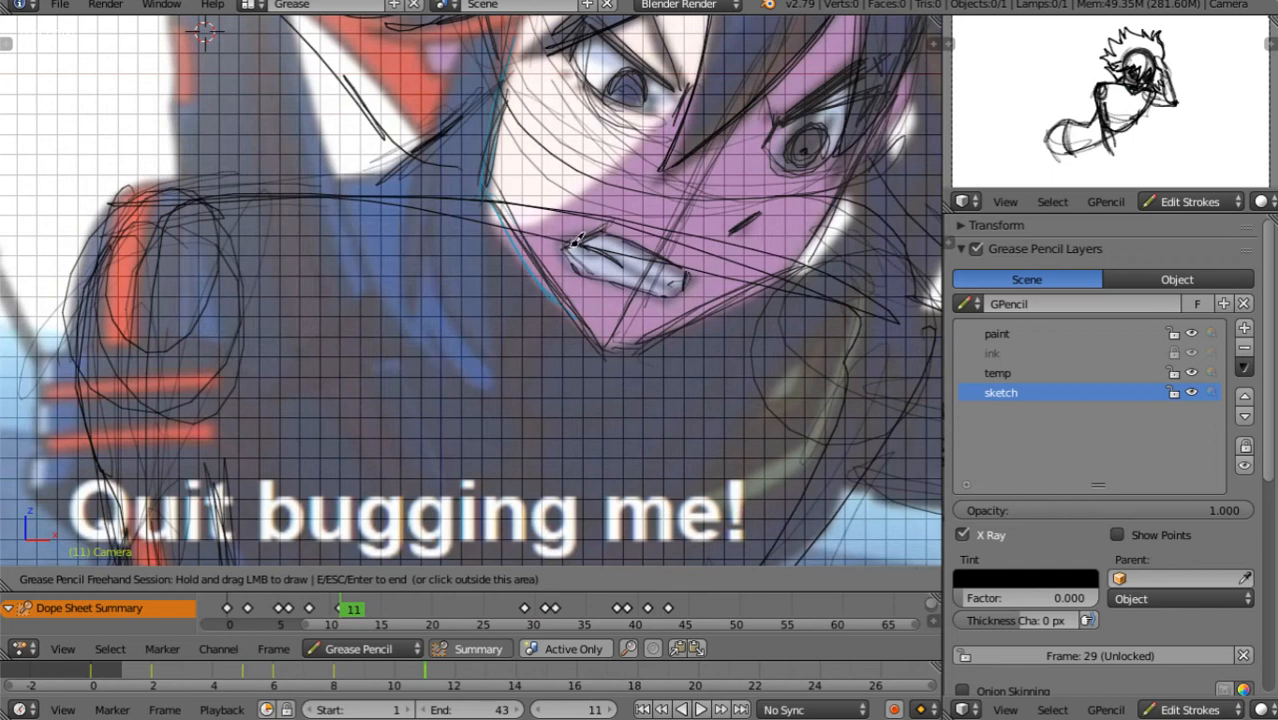
pyautogui.moveTo(576, 240)
pyautogui.mouseDown()
pyautogui.moveTo(606, 228)
pyautogui.moveTo(698, 264)
pyautogui.mouseUp()
pyautogui.moveTo(610, 224)
pyautogui.mouseDown()
pyautogui.moveTo(590, 272)
pyautogui.moveTo(645, 287)
pyautogui.moveTo(688, 276)
pyautogui.moveTo(703, 247)
pyautogui.mouseUp()
pyautogui.press('Down')
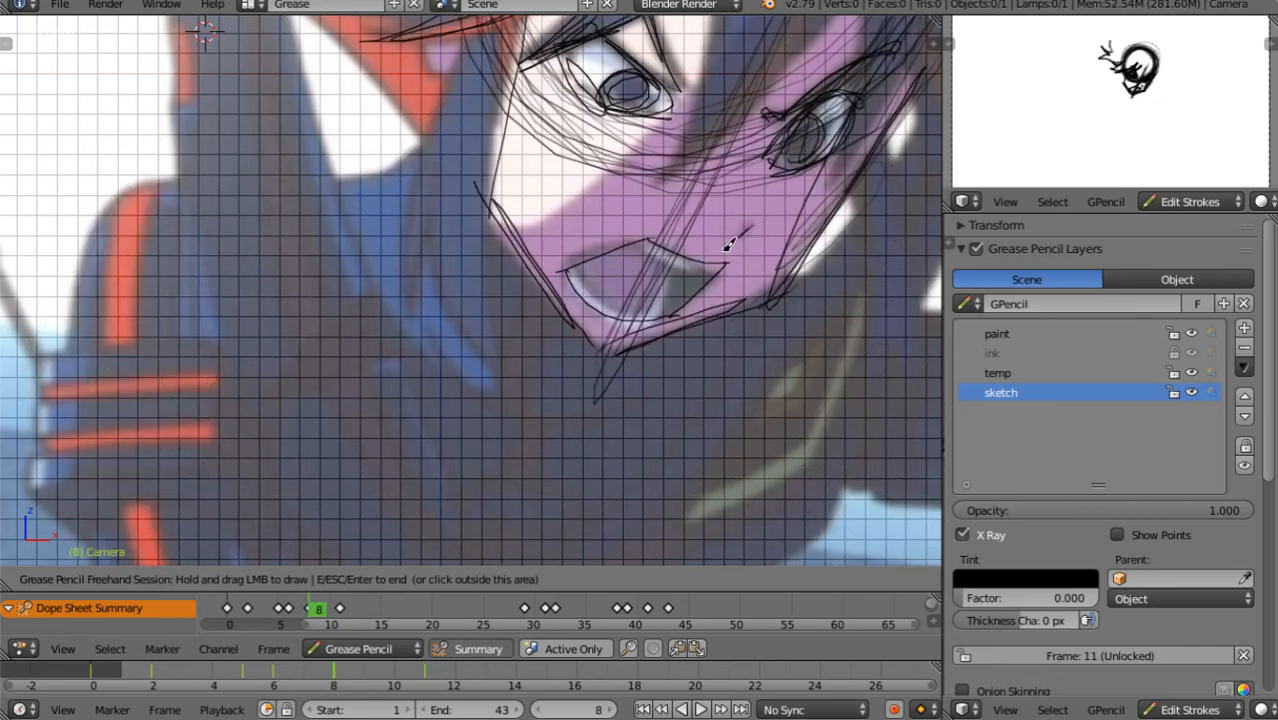
pyautogui.moveTo(606, 253)
pyautogui.mouseDown()
pyautogui.moveTo(724, 258)
pyautogui.moveTo(678, 303)
pyautogui.moveTo(662, 300)
pyautogui.mouseUp()
# Go over the mouth outlines on the keyframes at frames 29 and 31
pyautogui.press('Up')
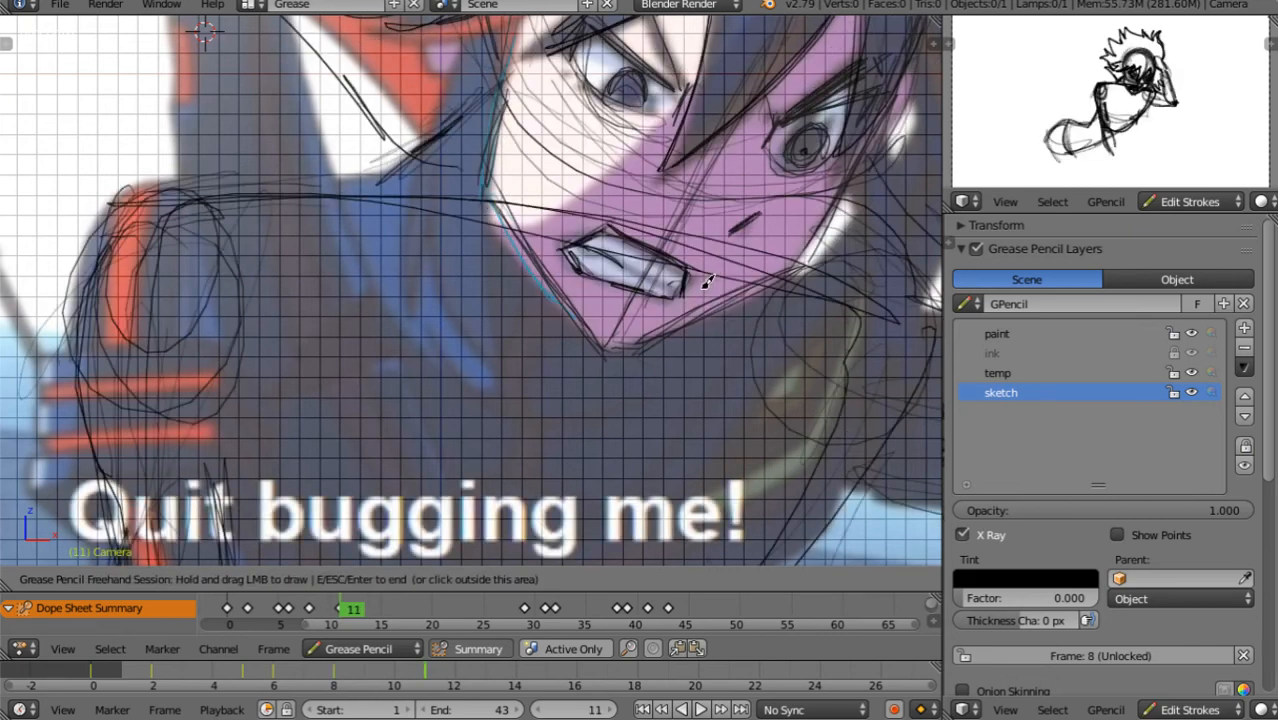
pyautogui.press('Up')
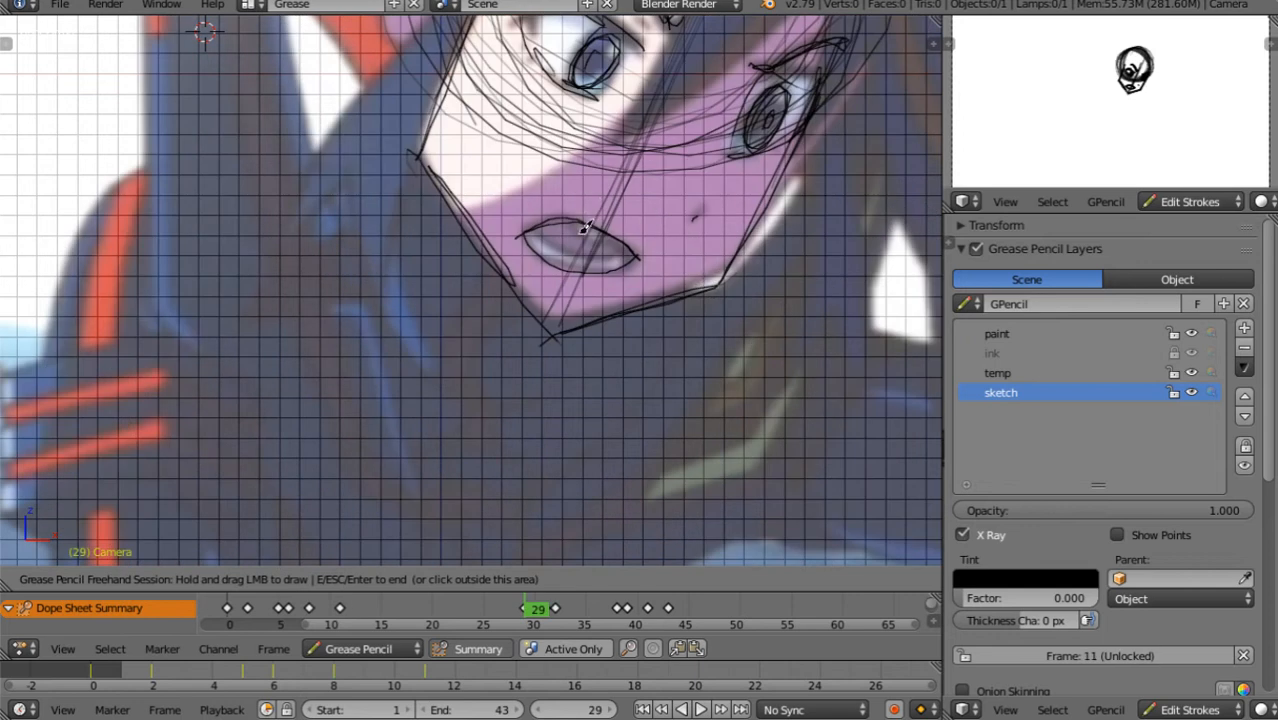
pyautogui.moveTo(585, 228); pyautogui.dragTo(590, 219)
pyautogui.moveTo(592, 220)
pyautogui.mouseDown()
pyautogui.moveTo(557, 258)
pyautogui.moveTo(600, 266)
pyautogui.mouseUp()
pyautogui.press('Up')
pyautogui.moveTo(585, 222)
pyautogui.mouseDown()
pyautogui.moveTo(510, 242)
pyautogui.moveTo(693, 223)
pyautogui.mouseUp()
# Strengthen the mouth on frame 38 and retrace the open mouth's outline on frame 39
pyautogui.press('Up')
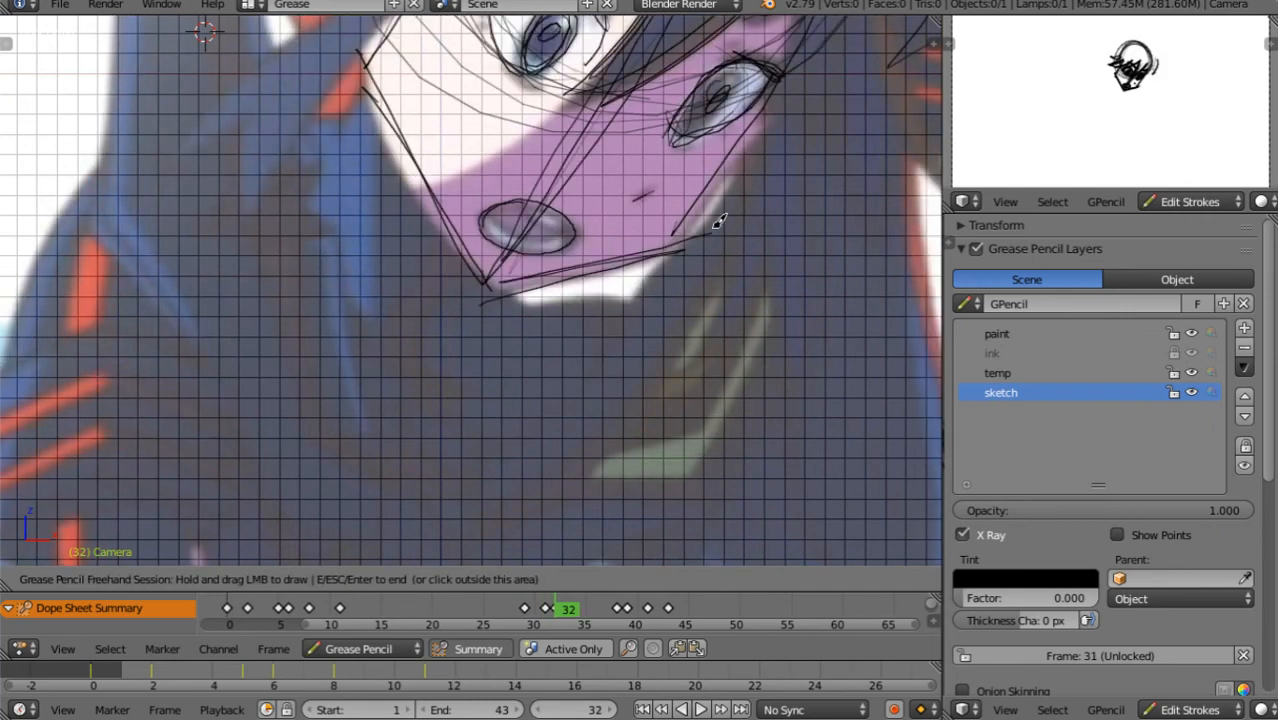
pyautogui.press('Up')
pyautogui.moveTo(531, 241)
pyautogui.mouseDown()
pyautogui.moveTo(512, 238)
pyautogui.moveTo(576, 288)
pyautogui.moveTo(506, 268)
pyautogui.moveTo(537, 296)
pyautogui.moveTo(584, 302)
pyautogui.mouseUp()
pyautogui.press('Right')
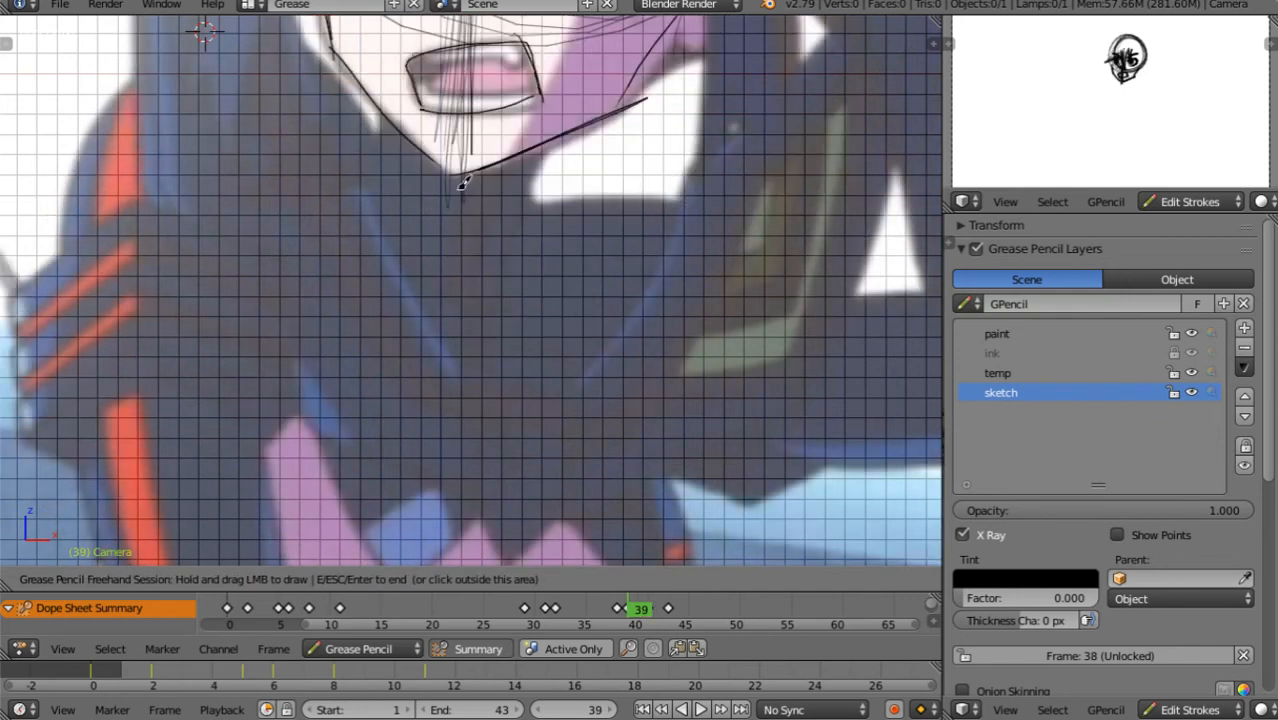
pyautogui.keyDown('shift'); pyautogui.moveTo(491, 191); pyautogui.dragTo(508, 337, button='middle'); pyautogui.keyUp('shift')
pyautogui.moveTo(449, 256)
pyautogui.mouseDown()
pyautogui.moveTo(488, 198)
pyautogui.moveTo(549, 190)
pyautogui.mouseUp()
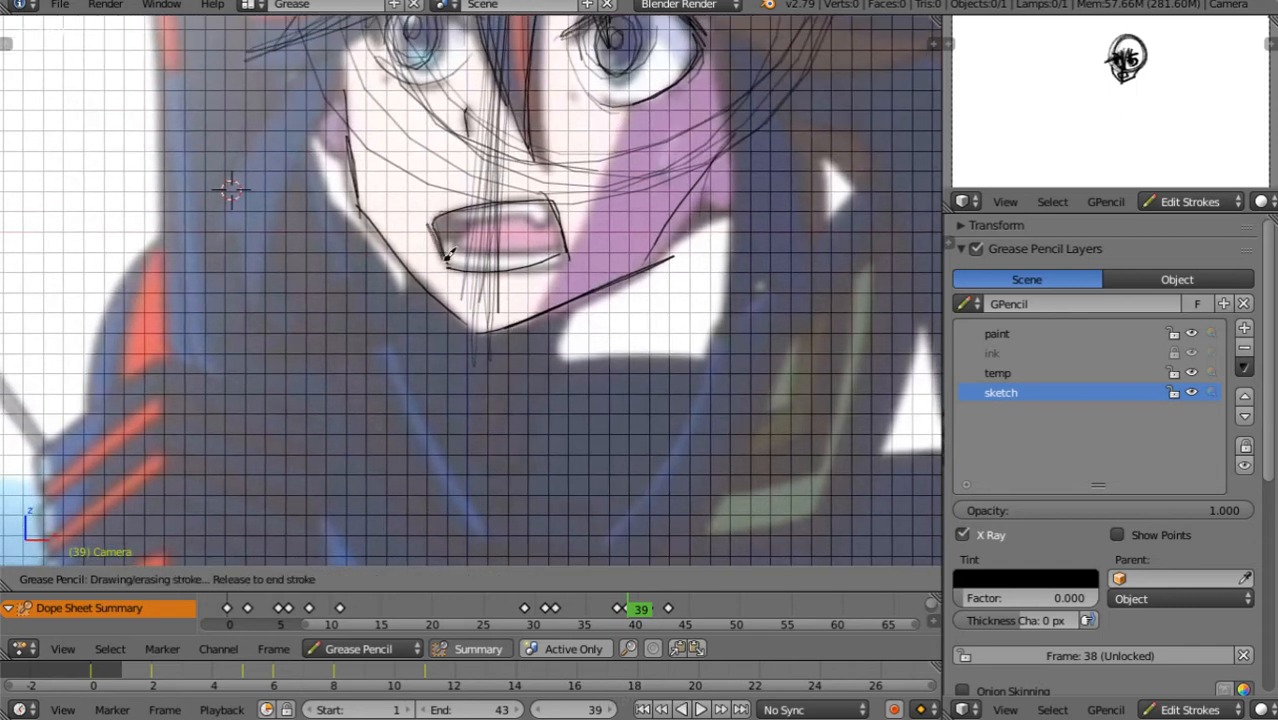
pyautogui.moveTo(569, 249); pyautogui.dragTo(569, 250)
pyautogui.moveTo(562, 250); pyautogui.dragTo(494, 268)
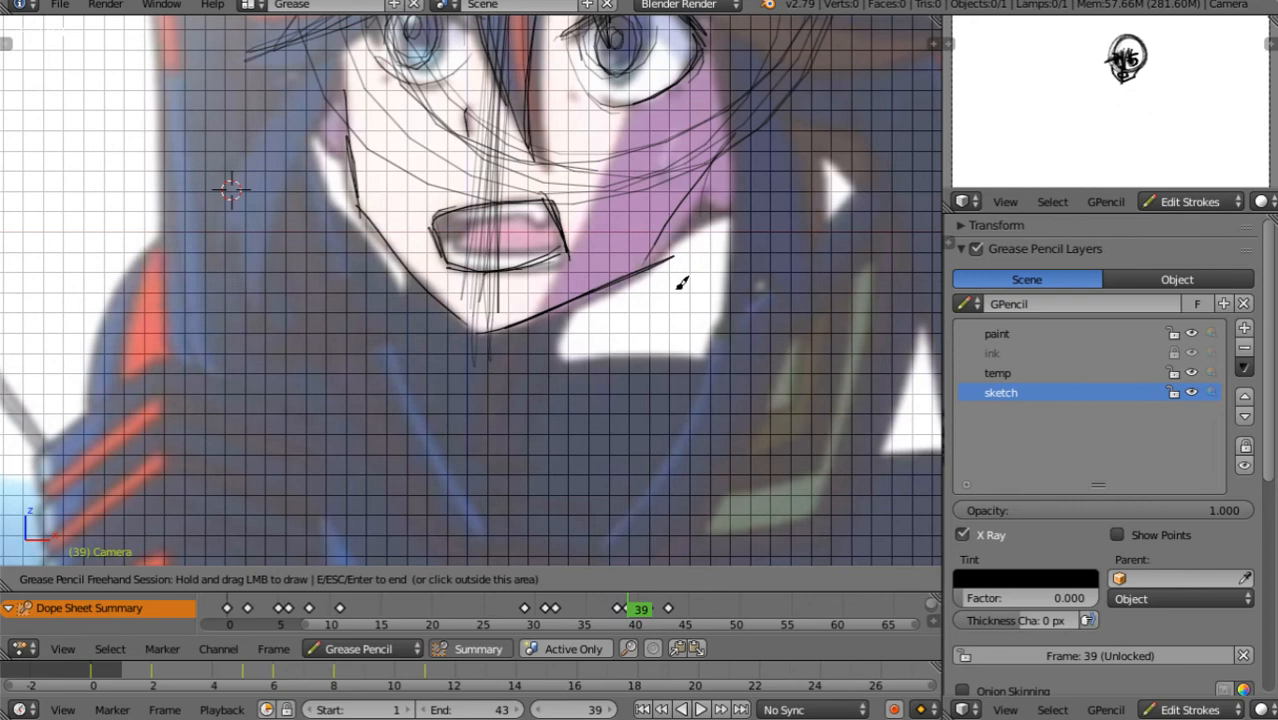
# On frame 41, retrace the open mouth's lower edge, side and upper lip
pyautogui.press('Right')
pyautogui.press('Right')
pyautogui.moveTo(437, 199); pyautogui.dragTo(419, 206)
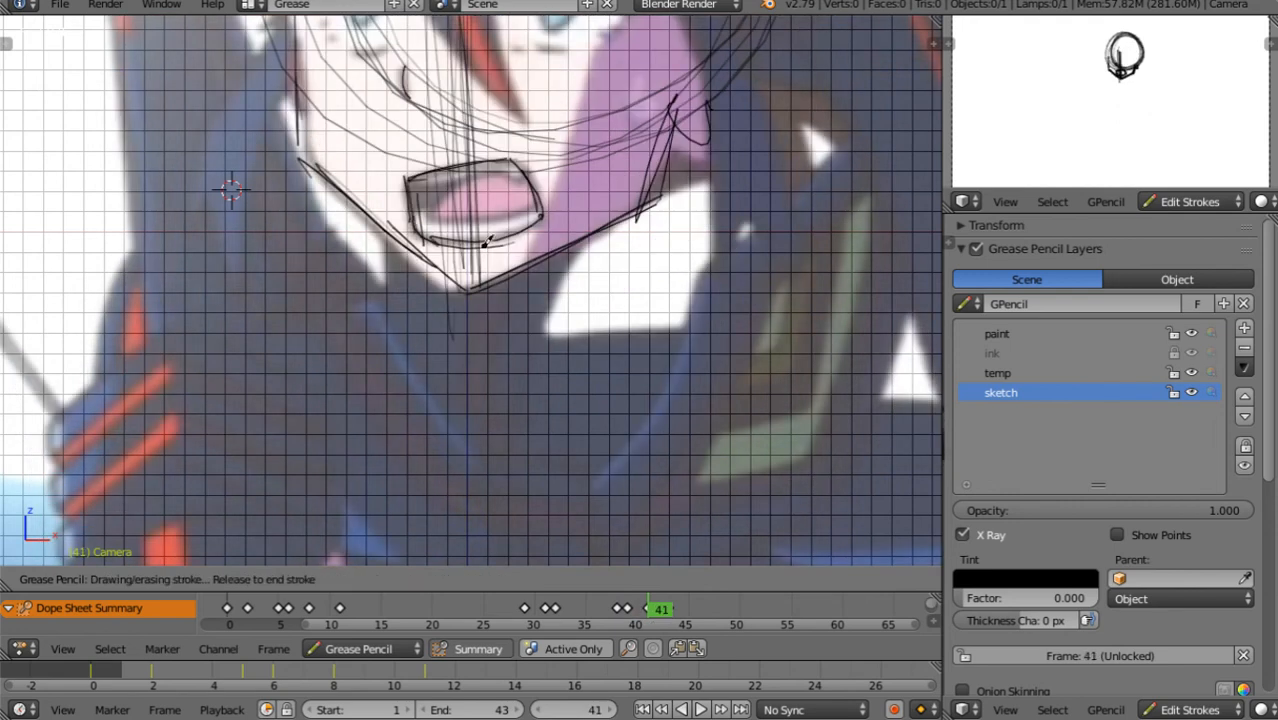
pyautogui.moveTo(488, 241)
pyautogui.mouseDown()
pyautogui.moveTo(548, 203)
pyautogui.moveTo(540, 196)
pyautogui.mouseUp()
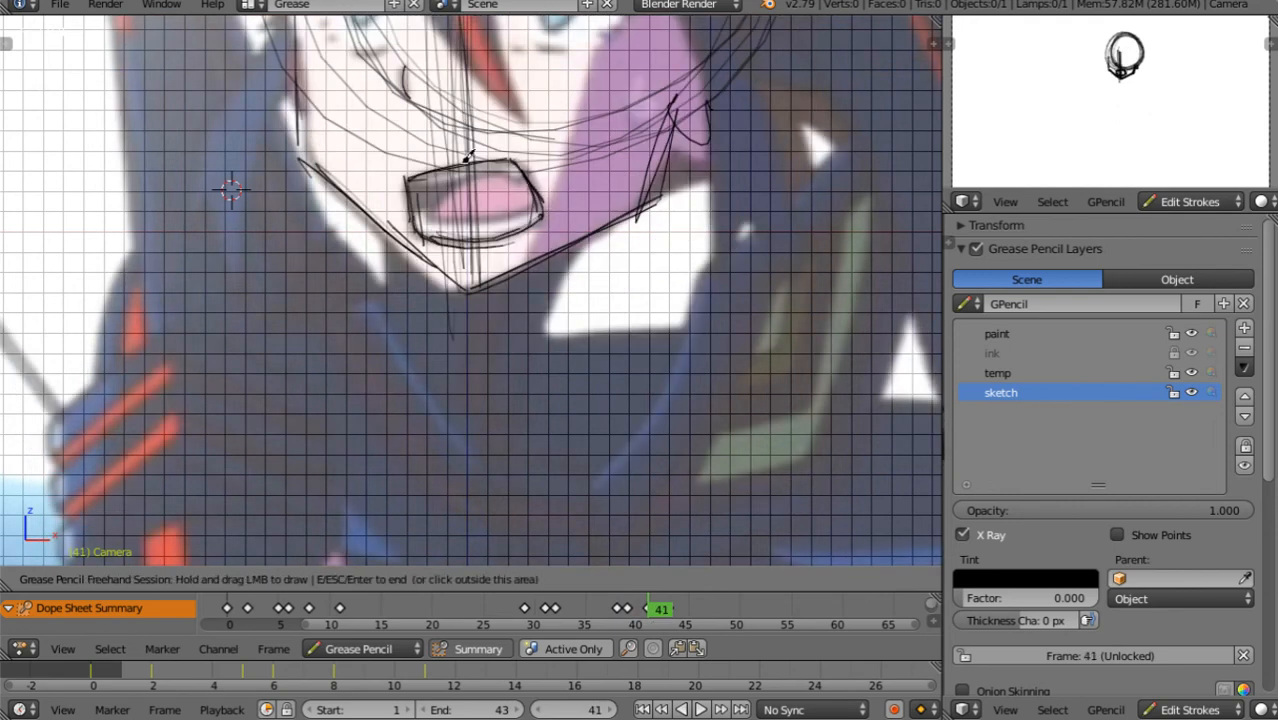
pyautogui.moveTo(409, 182); pyautogui.dragTo(509, 160)
# On frame 43, thicken the open mouth's outline all around and add the lower teeth line
pyautogui.keyDown('shift'); pyautogui.moveTo(570, 170); pyautogui.dragTo(593, 303, button='middle'); pyautogui.keyUp('shift')
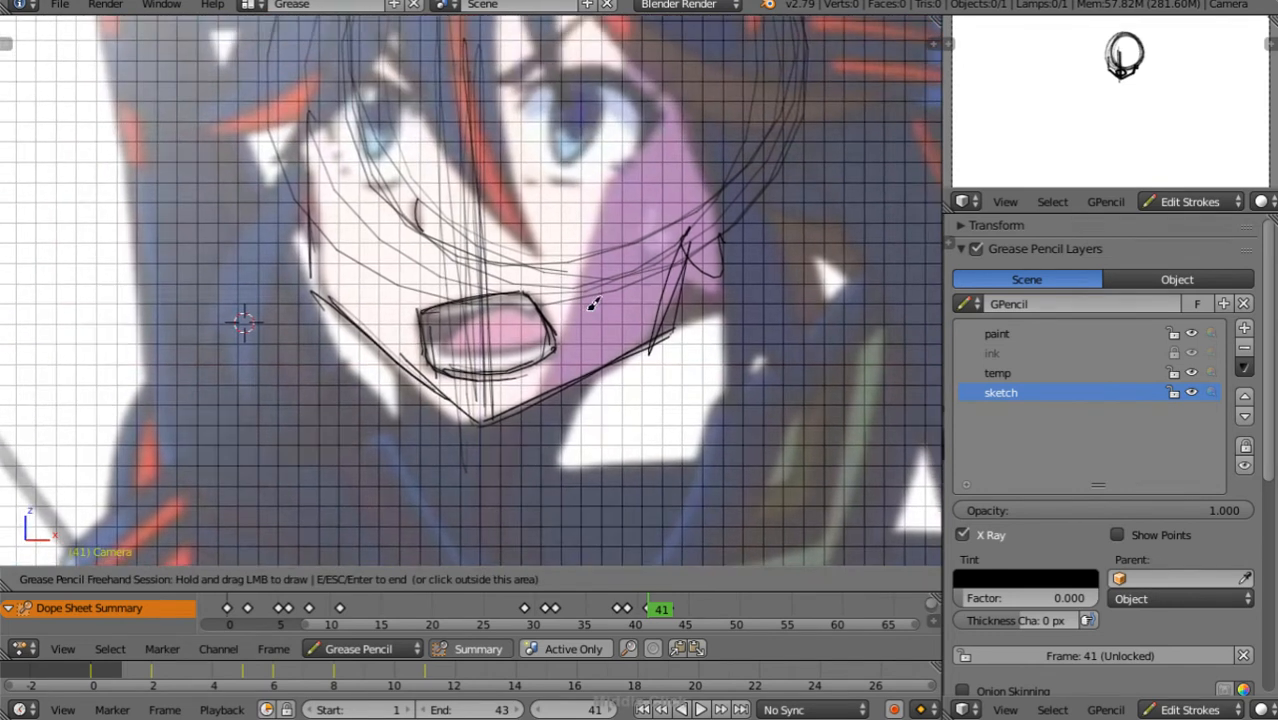
pyautogui.press('Right')
pyautogui.press('Right')
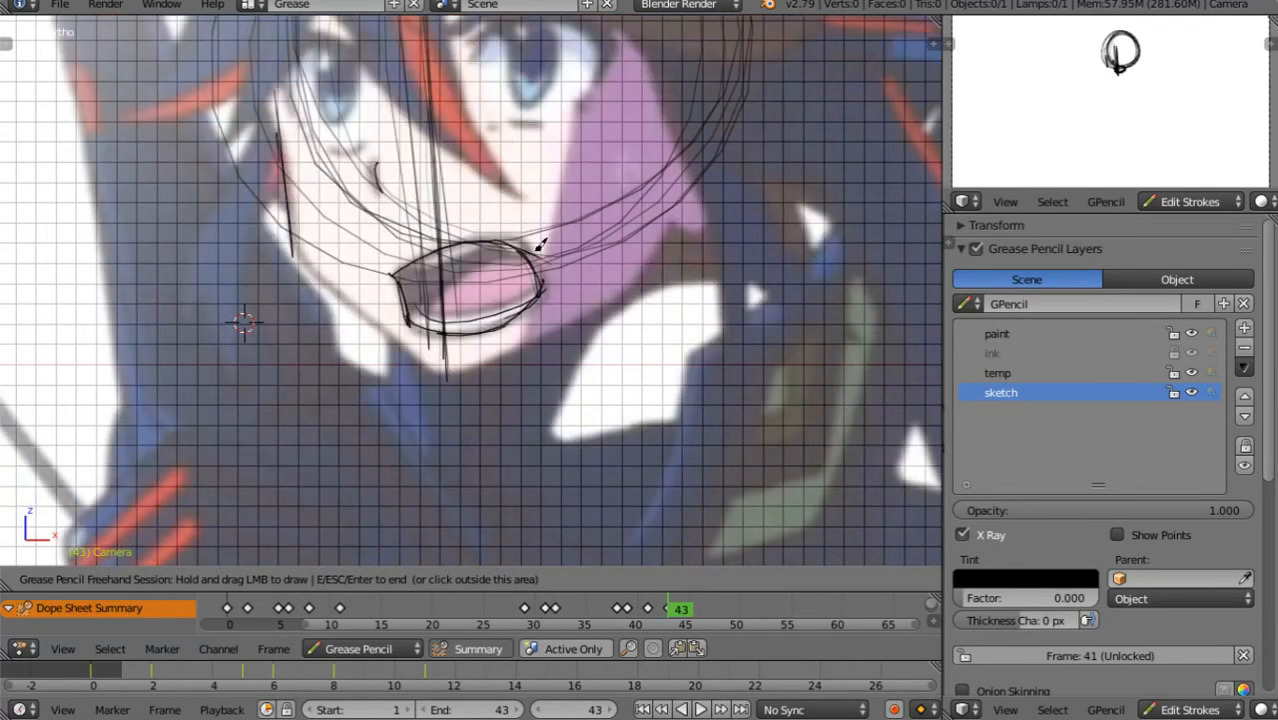
pyautogui.moveTo(397, 276); pyautogui.dragTo(406, 318)
pyautogui.moveTo(394, 275)
pyautogui.mouseDown()
pyautogui.moveTo(524, 261)
pyautogui.moveTo(527, 306)
pyautogui.mouseUp()
pyautogui.moveTo(418, 311)
pyautogui.mouseDown()
pyautogui.moveTo(520, 322)
pyautogui.moveTo(513, 310)
pyautogui.mouseUp()
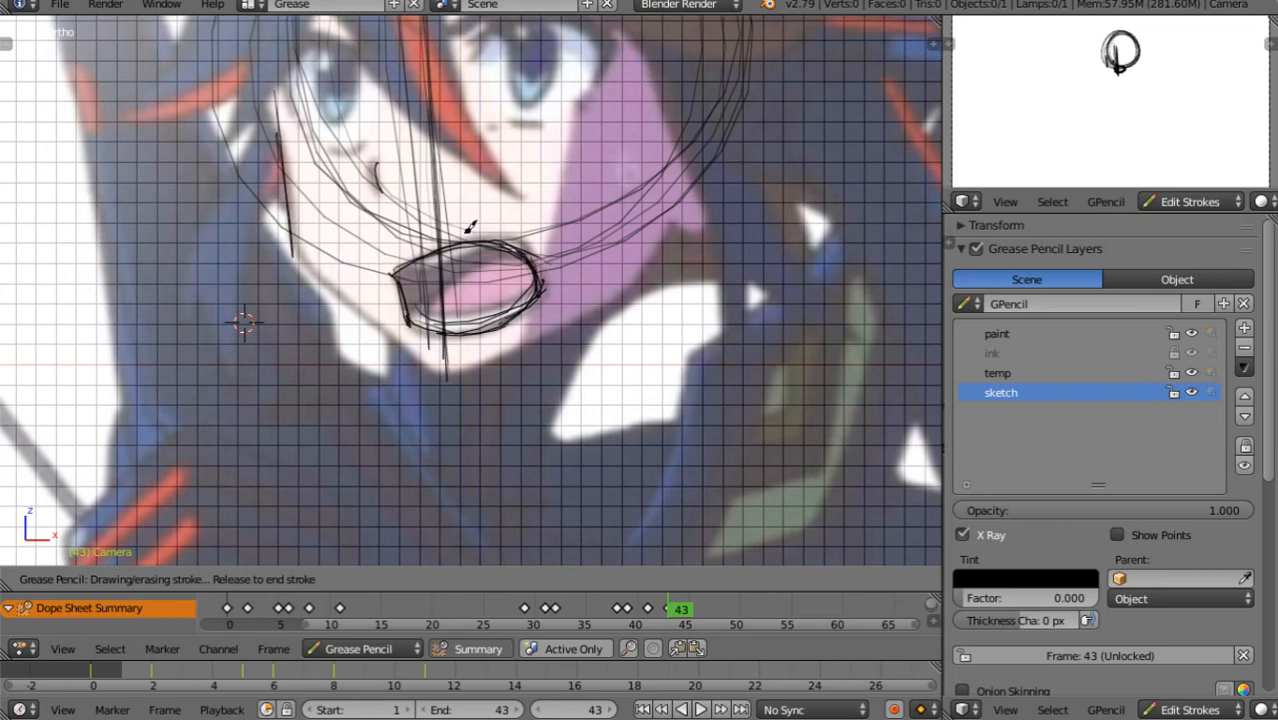
pyautogui.moveTo(398, 262); pyautogui.dragTo(426, 303)
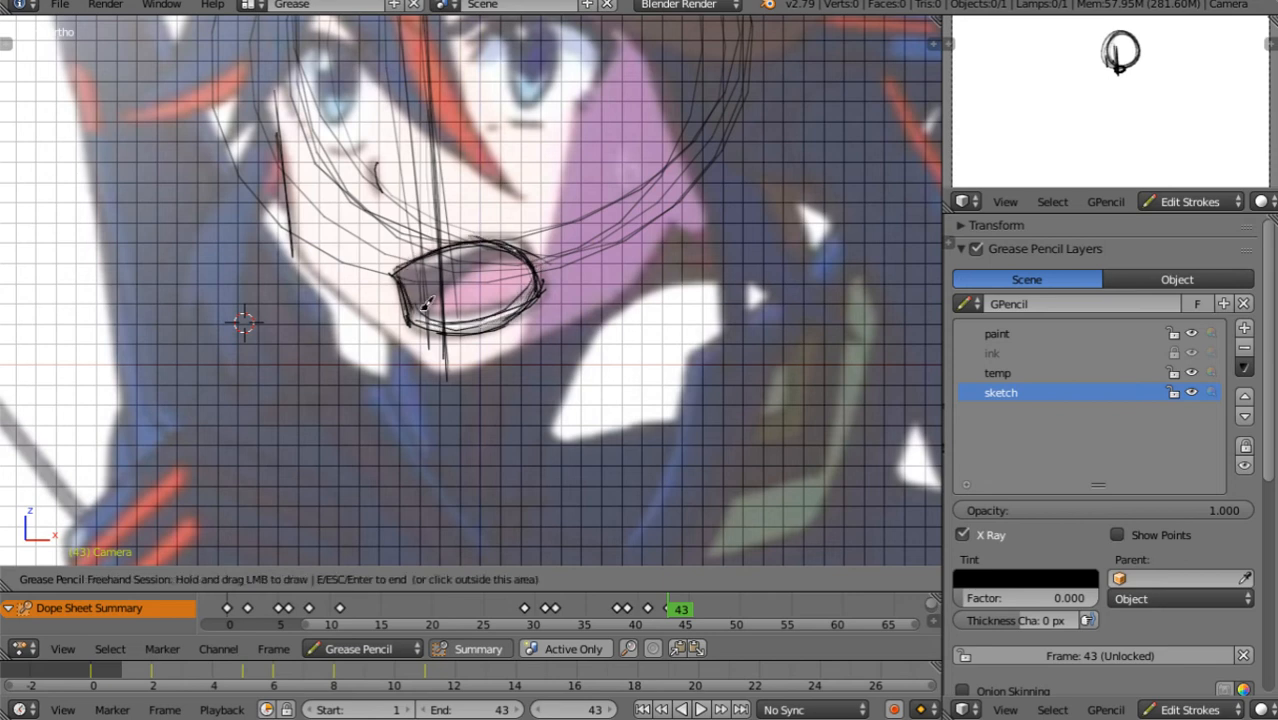
# Return to frame 39, round off the underside of the eye near the purple shadow, and compare with frame 38
pyautogui.press('Up')
pyautogui.press('Down')
pyautogui.press('Down')
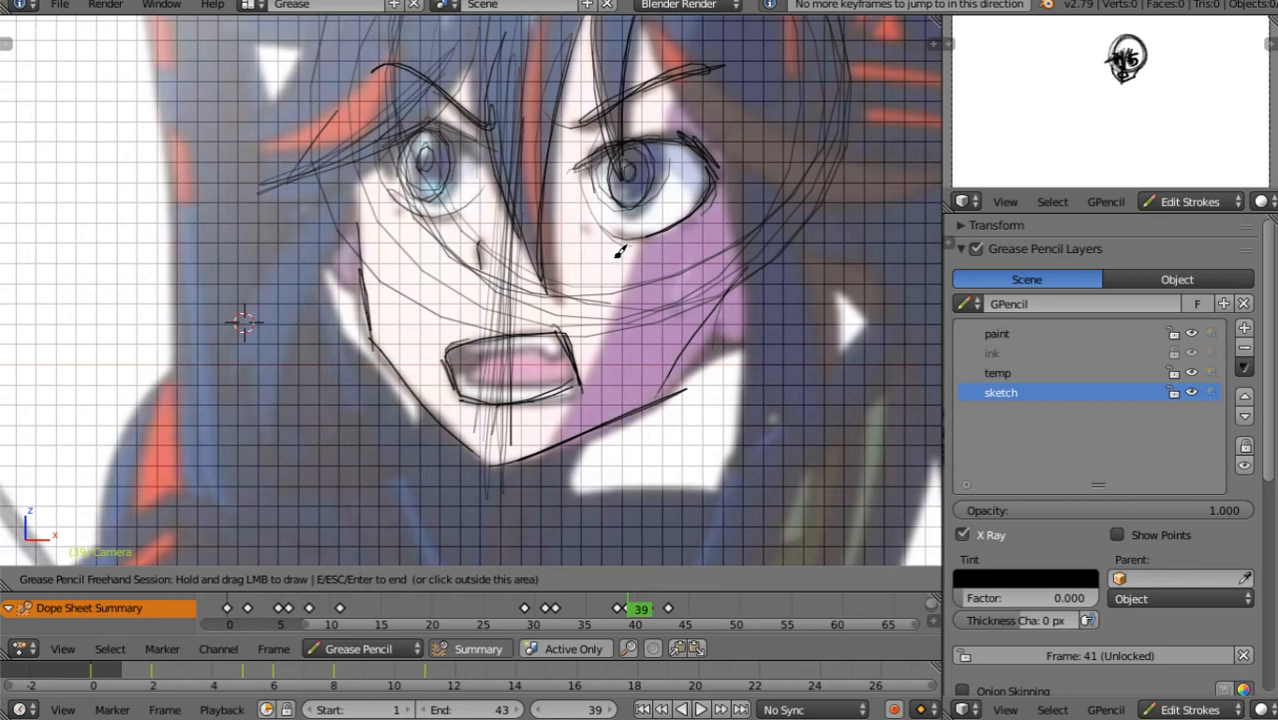
pyautogui.moveTo(620, 252); pyautogui.dragTo(588, 180)
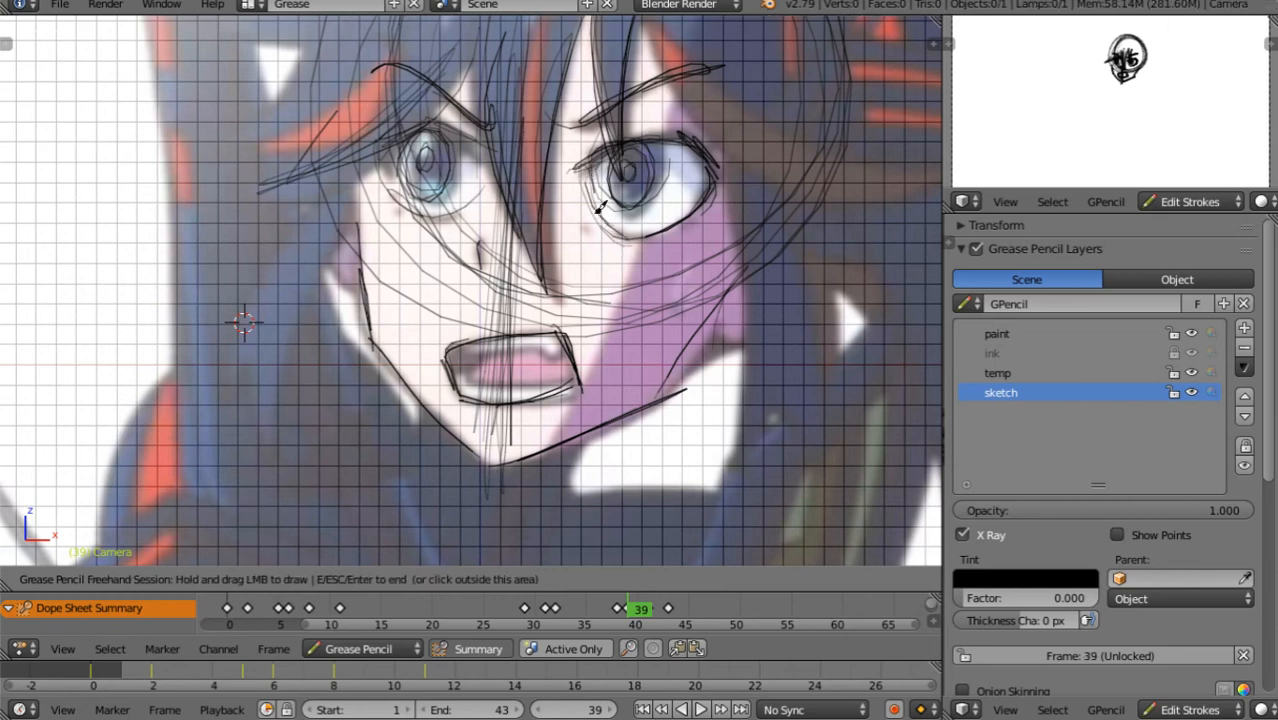
pyautogui.press('Down')
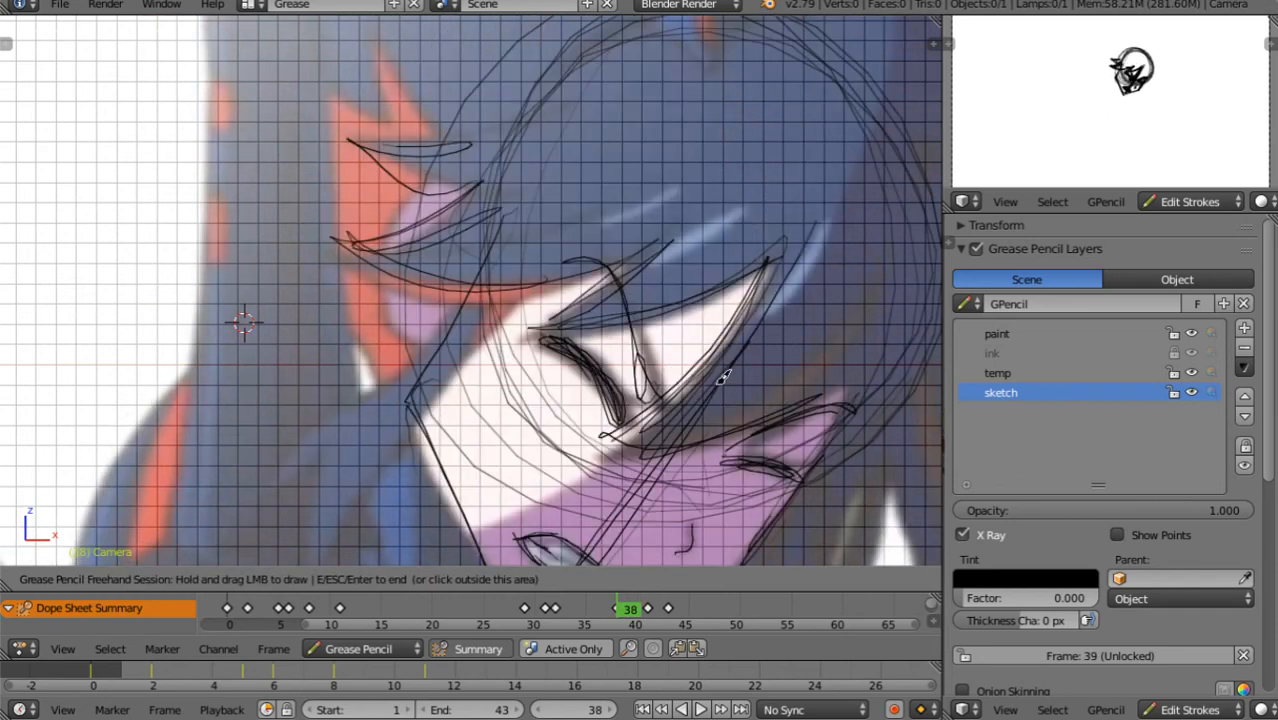
pyautogui.press('Up')
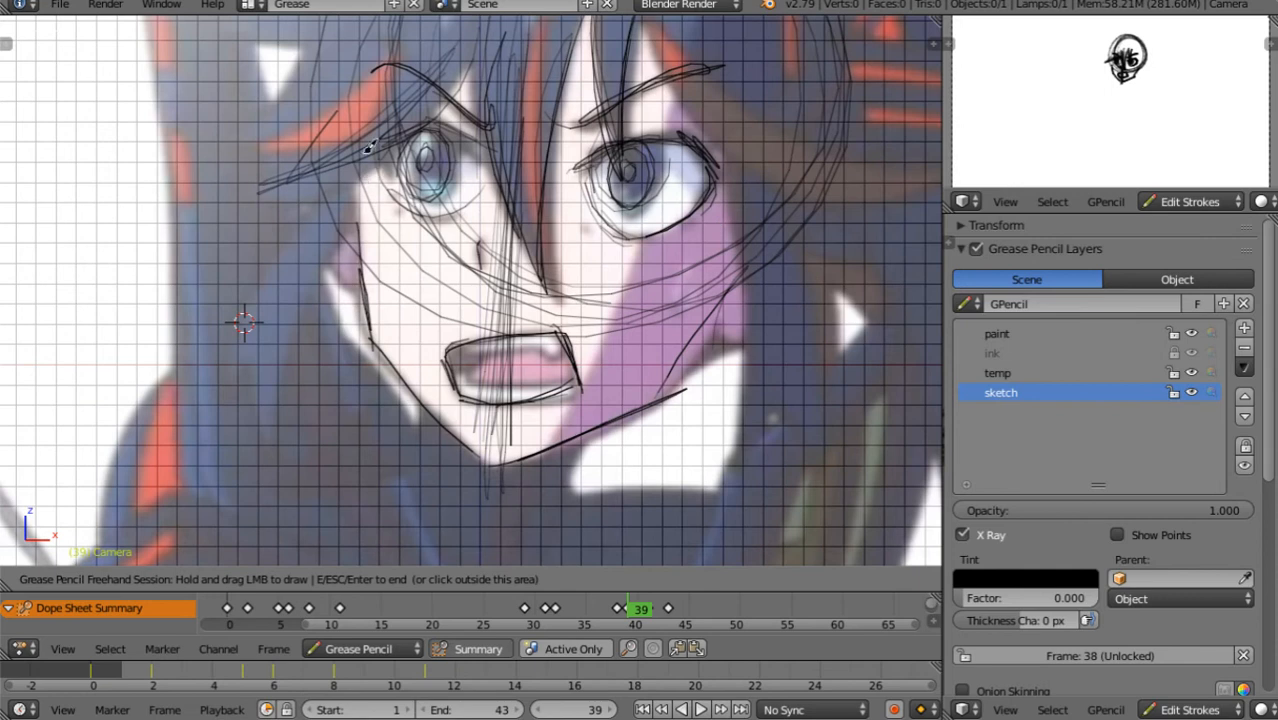
# On frame 39, retrace both cheeks and the jaw down to the chin, and reinforce the face's centre line
pyautogui.moveTo(369, 147); pyautogui.dragTo(372, 352)
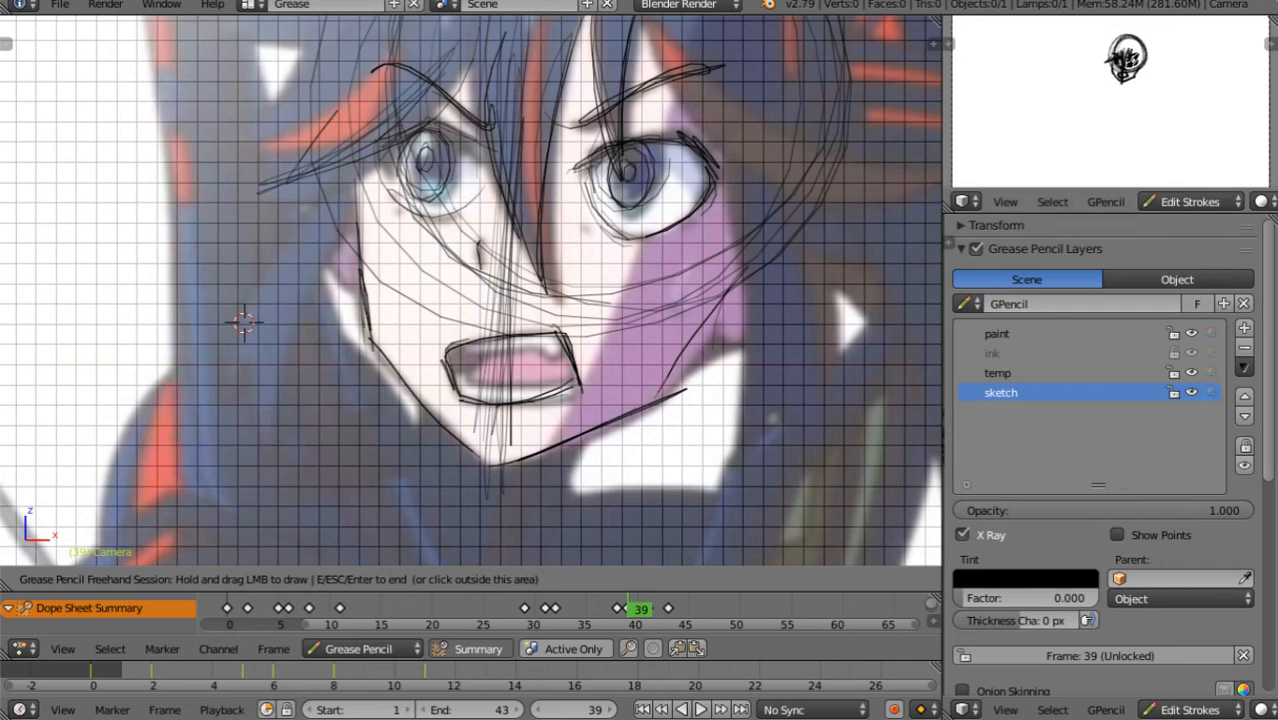
pyautogui.moveTo(363, 226)
pyautogui.mouseDown()
pyautogui.moveTo(385, 357)
pyautogui.moveTo(495, 463)
pyautogui.mouseUp()
pyautogui.moveTo(499, 464); pyautogui.dragTo(662, 396)
pyautogui.moveTo(660, 396)
pyautogui.mouseDown()
pyautogui.moveTo(688, 384)
pyautogui.moveTo(655, 379)
pyautogui.moveTo(657, 397)
pyautogui.mouseUp()
pyautogui.moveTo(505, 255); pyautogui.dragTo(495, 472)
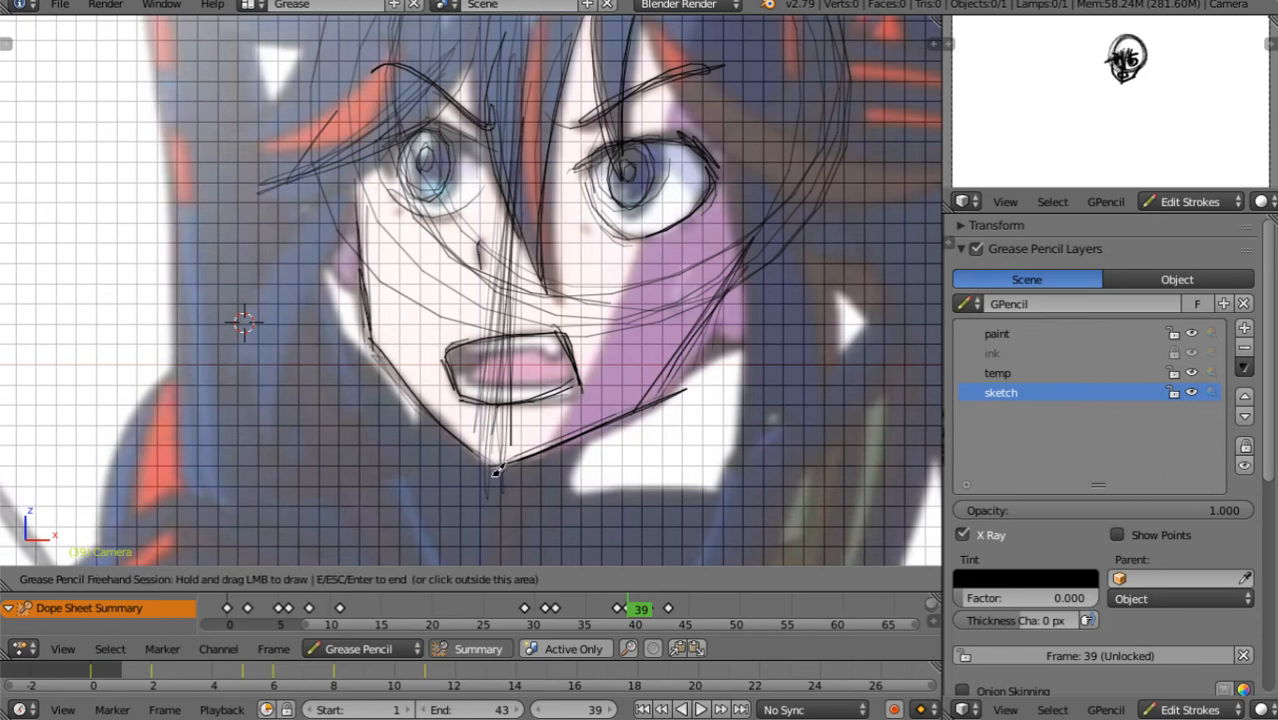
pyautogui.moveTo(352, 172)
pyautogui.mouseDown()
pyautogui.moveTo(365, 337)
pyautogui.moveTo(497, 464)
pyautogui.moveTo(645, 398)
pyautogui.moveTo(783, 200)
pyautogui.mouseUp()
# On frame 41, go over the cheek and jaw lines on both sides of the face
pyautogui.press('Right')
pyautogui.press('Right')
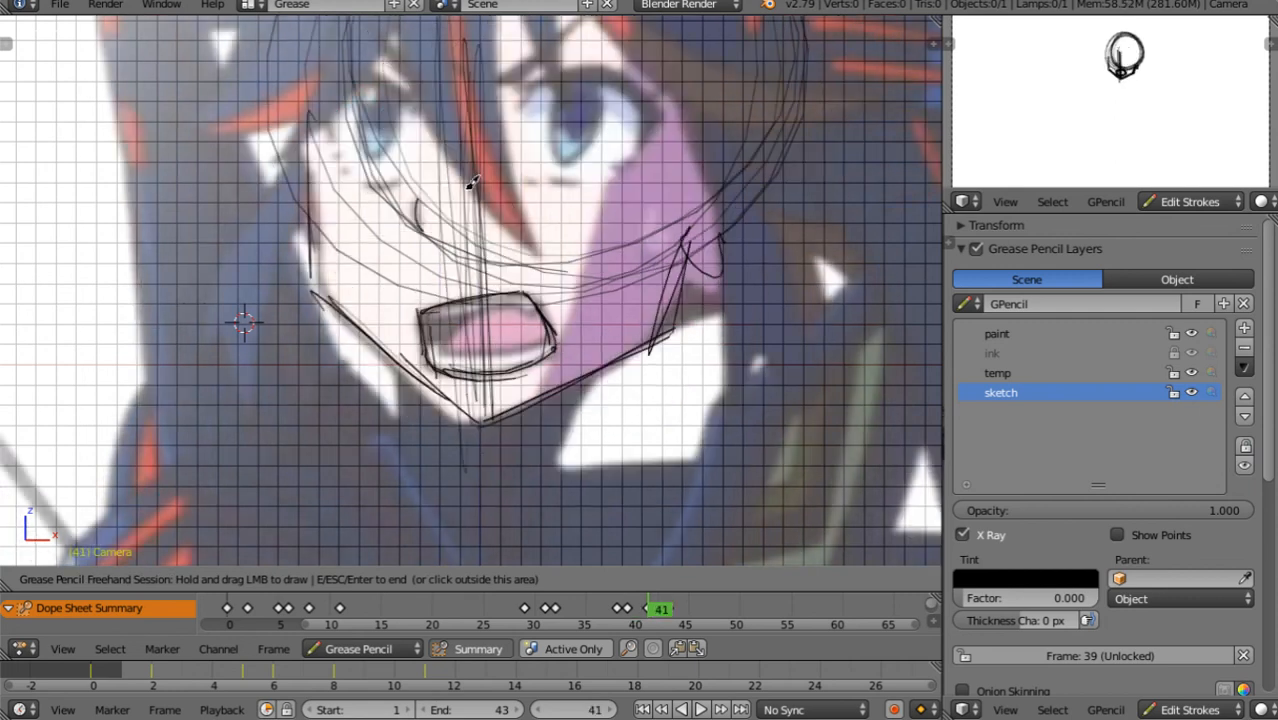
pyautogui.moveTo(688, 236); pyautogui.dragTo(640, 338)
pyautogui.moveTo(310, 216)
pyautogui.mouseDown()
pyautogui.moveTo(452, 394)
pyautogui.moveTo(719, 171)
pyautogui.moveTo(684, 288)
pyautogui.mouseUp()
# On frame 43, sketch the jawline from both cheeks down to a pointed chin
pyautogui.press('Right')
pyautogui.press('Right')
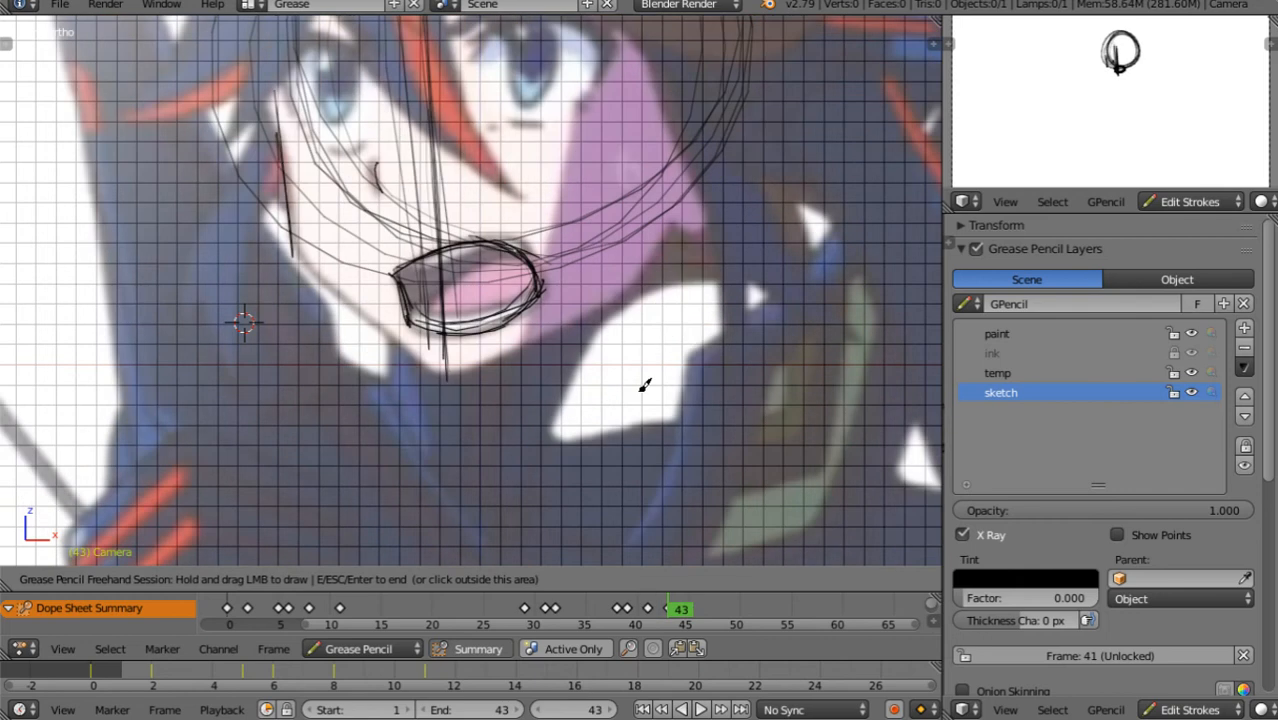
pyautogui.moveTo(285, 146)
pyautogui.mouseDown()
pyautogui.moveTo(292, 256)
pyautogui.moveTo(442, 380)
pyautogui.mouseUp()
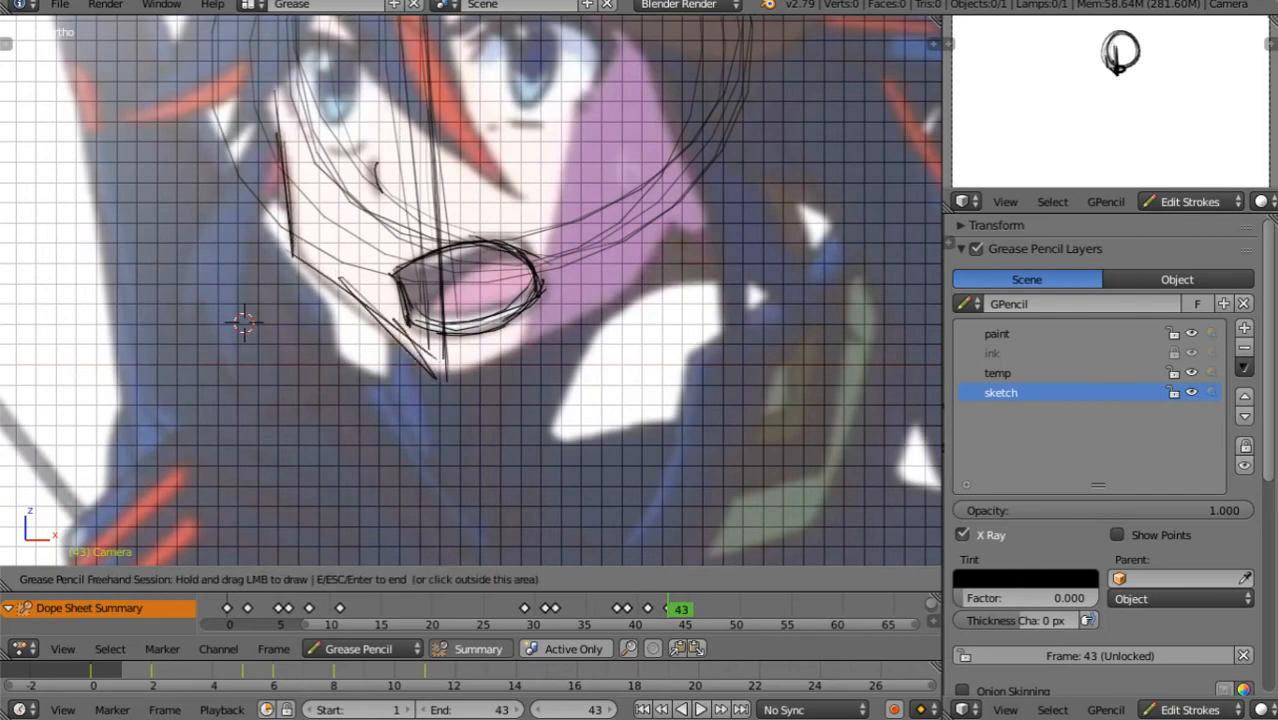
pyautogui.moveTo(654, 275); pyautogui.dragTo(463, 367)
pyautogui.moveTo(738, 84); pyautogui.dragTo(624, 298)
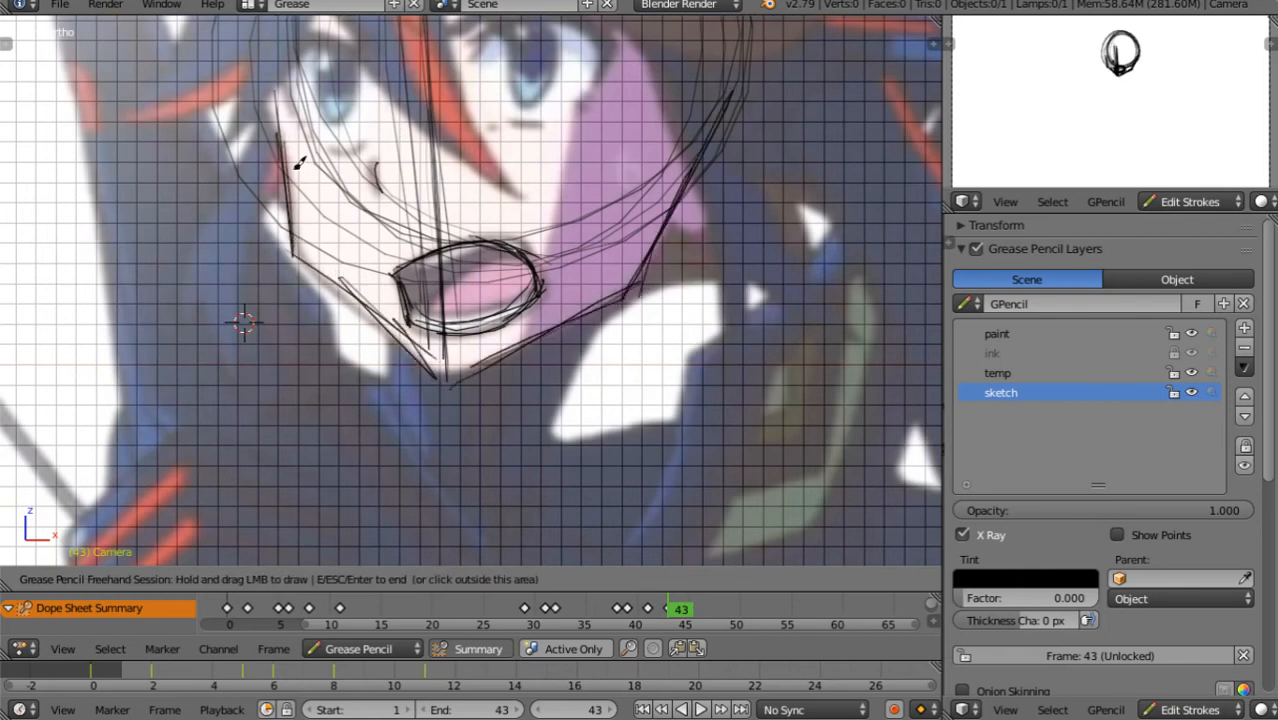
pyautogui.moveTo(300, 160); pyautogui.dragTo(448, 365)
# Compare the neighbouring keyframes, and on frame 41 outline the eye near the purple shadow with vertical width guides
pyautogui.press('Up')
pyautogui.press('Down')
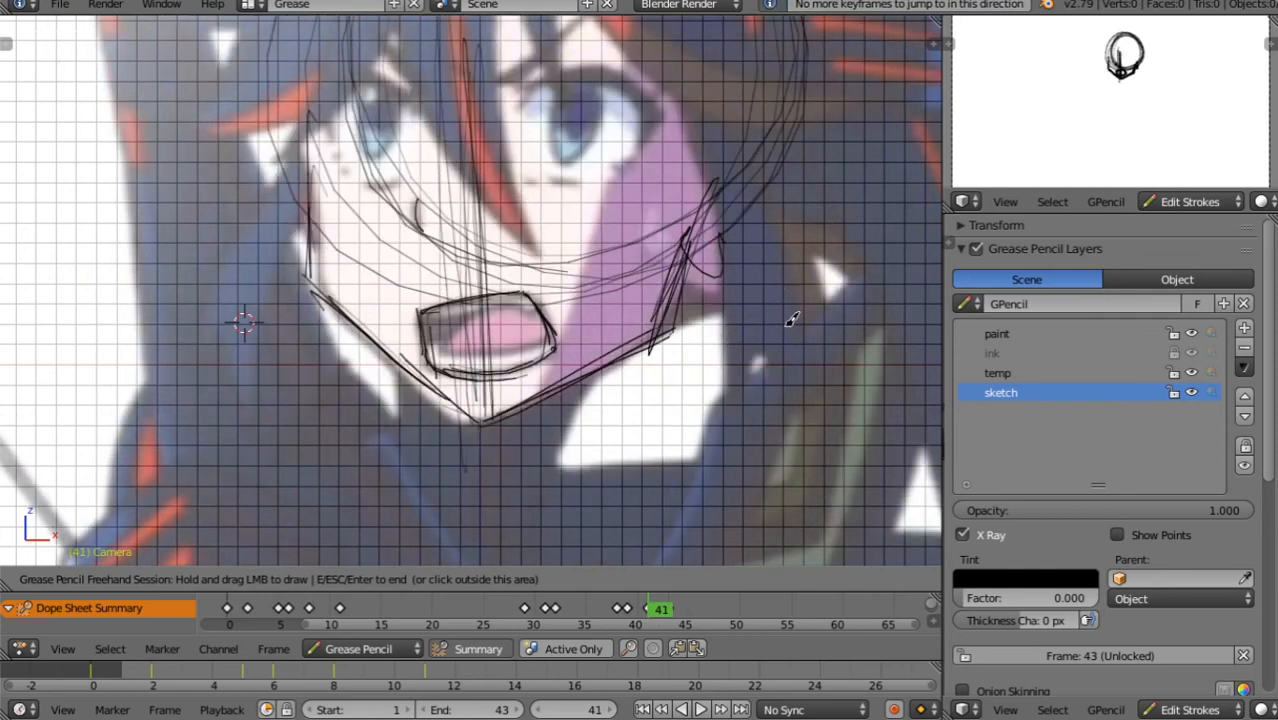
pyautogui.press('Down')
pyautogui.press('Left')
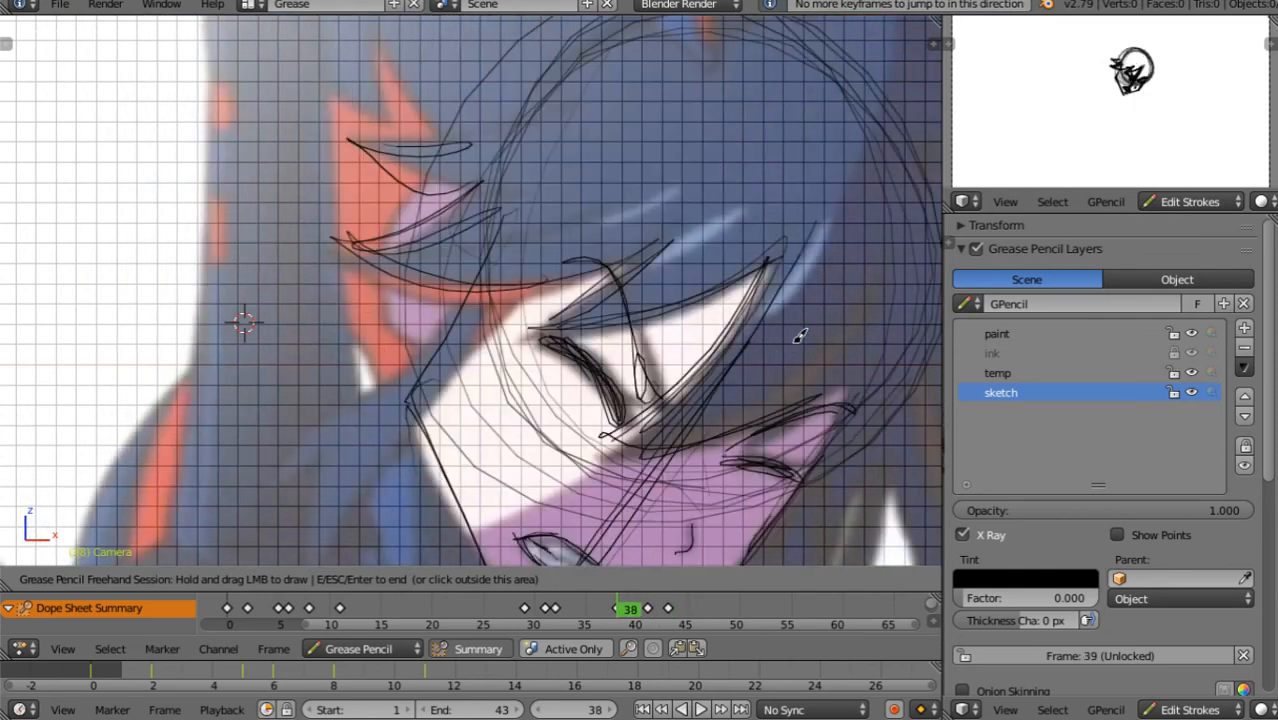
pyautogui.press('Right')
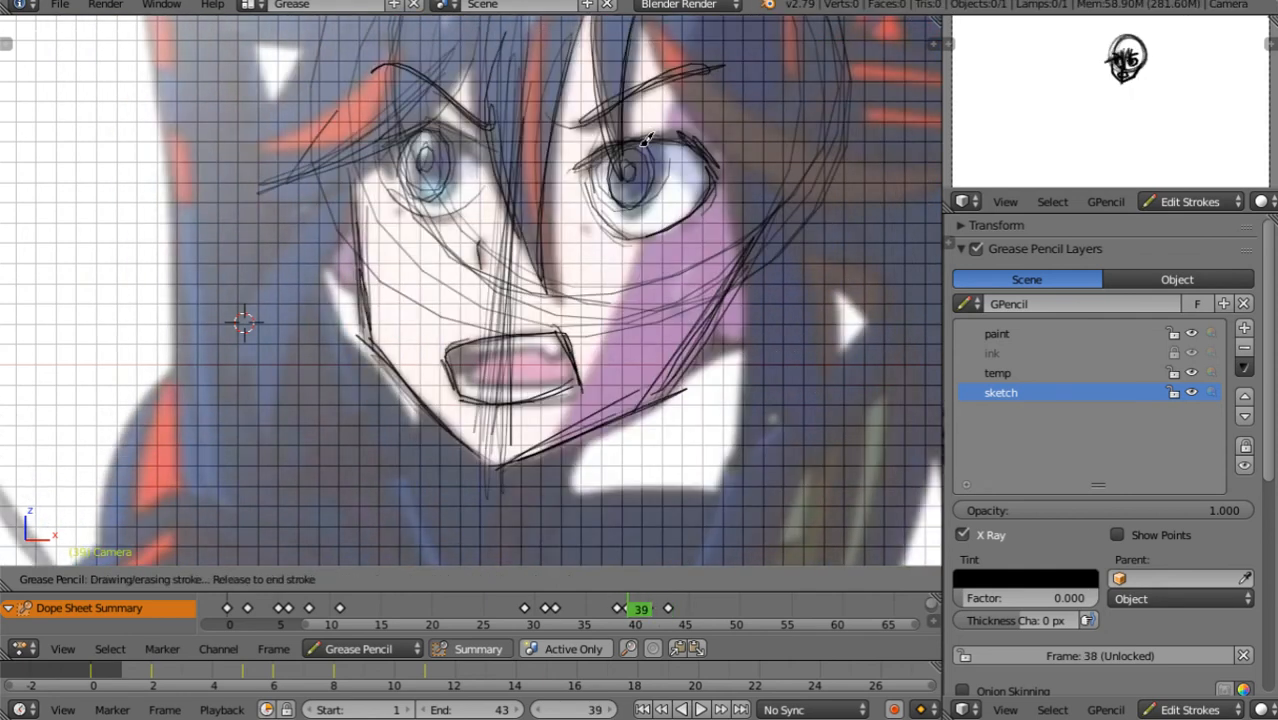
pyautogui.press('Up')
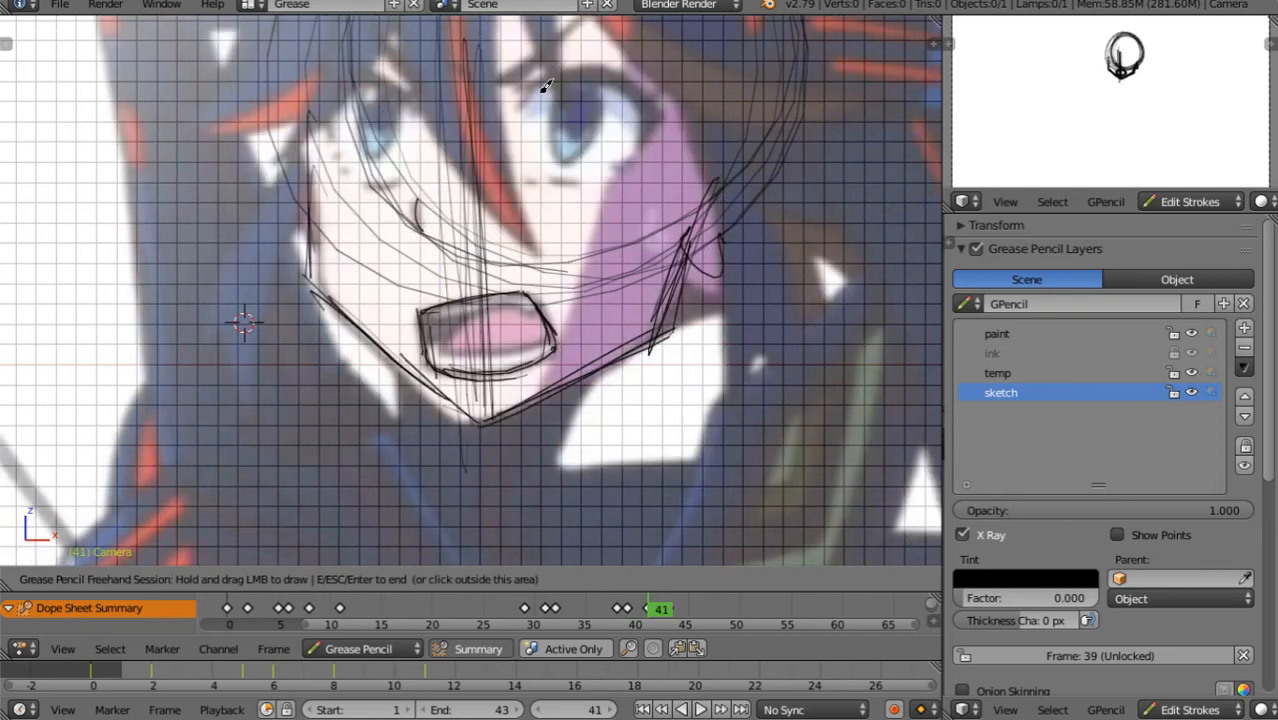
pyautogui.moveTo(545, 86)
pyautogui.mouseDown()
pyautogui.moveTo(579, 63)
pyautogui.moveTo(508, 106)
pyautogui.moveTo(633, 143)
pyautogui.moveTo(570, 60)
pyautogui.moveTo(600, 160)
pyautogui.moveTo(575, 65)
pyautogui.moveTo(530, 100)
pyautogui.moveTo(566, 62)
pyautogui.moveTo(650, 110)
pyautogui.moveTo(638, 150)
pyautogui.mouseUp()
pyautogui.moveTo(513, 100); pyautogui.dragTo(521, 72)
pyautogui.moveTo(420, 76); pyautogui.dragTo(422, 168)
pyautogui.moveTo(651, 63); pyautogui.dragTo(648, 155)
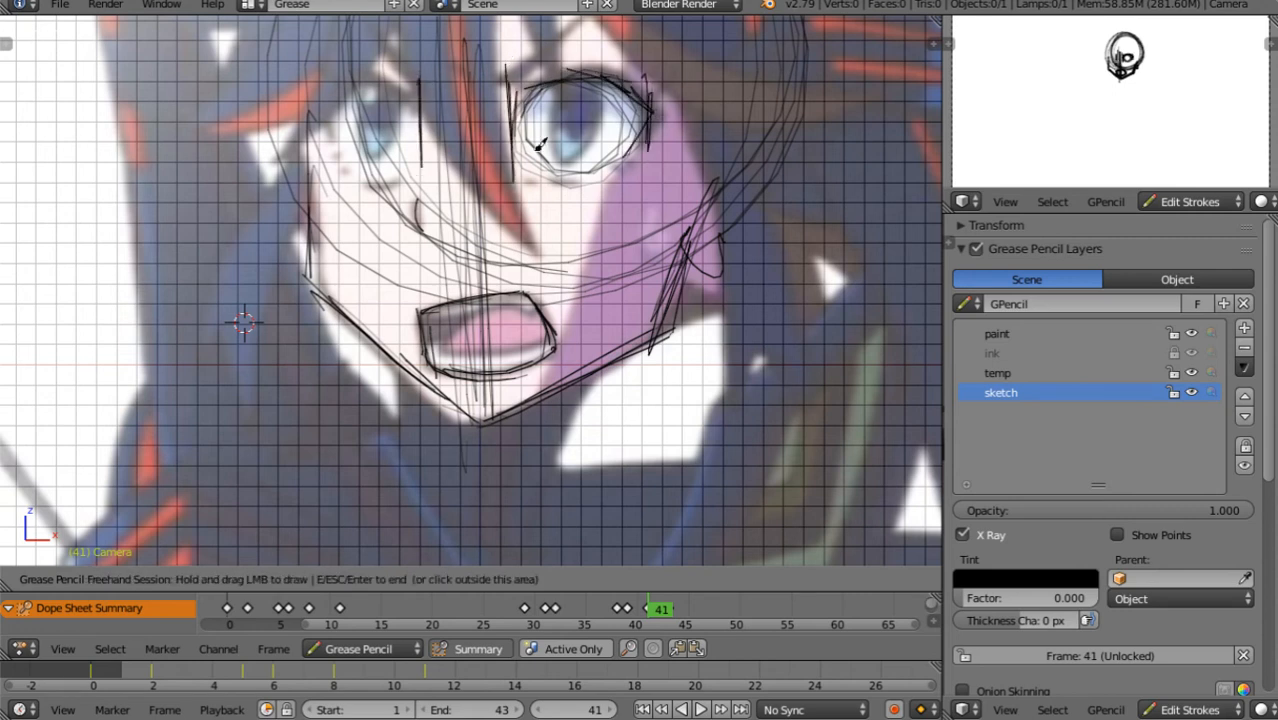
# On frame 41, outline the other eye between vertical guides and darken both eye contours
pyautogui.moveTo(333, 70); pyautogui.dragTo(329, 145)
pyautogui.moveTo(652, 54); pyautogui.dragTo(649, 108)
pyautogui.moveTo(397, 64)
pyautogui.mouseDown()
pyautogui.moveTo(364, 65)
pyautogui.moveTo(322, 108)
pyautogui.moveTo(342, 86)
pyautogui.moveTo(410, 100)
pyautogui.mouseUp()
pyautogui.moveTo(333, 85)
pyautogui.mouseDown()
pyautogui.moveTo(340, 75)
pyautogui.moveTo(384, 168)
pyautogui.mouseUp()
pyautogui.moveTo(329, 98); pyautogui.dragTo(386, 166)
pyautogui.moveTo(410, 98)
pyautogui.mouseDown()
pyautogui.moveTo(394, 161)
pyautogui.moveTo(408, 148)
pyautogui.mouseUp()
pyautogui.moveTo(522, 112)
pyautogui.mouseDown()
pyautogui.moveTo(528, 168)
pyautogui.moveTo(585, 180)
pyautogui.moveTo(640, 140)
pyautogui.mouseUp()
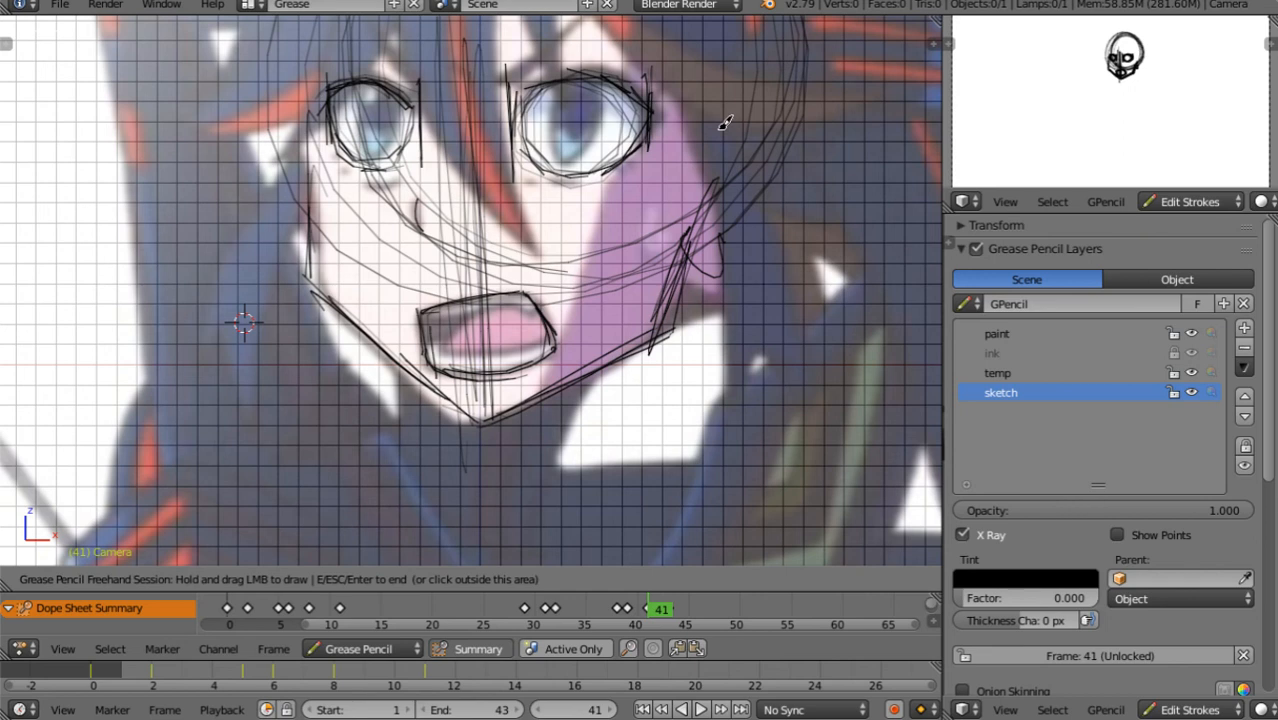
# On frame 41, draw the iris and pupil ovals in both eyes and a small arrow beside the head
pyautogui.moveTo(321, 66)
pyautogui.mouseDown()
pyautogui.moveTo(310, 120)
pyautogui.moveTo(299, 91)
pyautogui.moveTo(372, 140)
pyautogui.mouseUp()
pyautogui.moveTo(368, 86); pyautogui.dragTo(384, 148)
pyautogui.moveTo(367, 88)
pyautogui.mouseDown()
pyautogui.moveTo(358, 128)
pyautogui.moveTo(380, 150)
pyautogui.mouseUp()
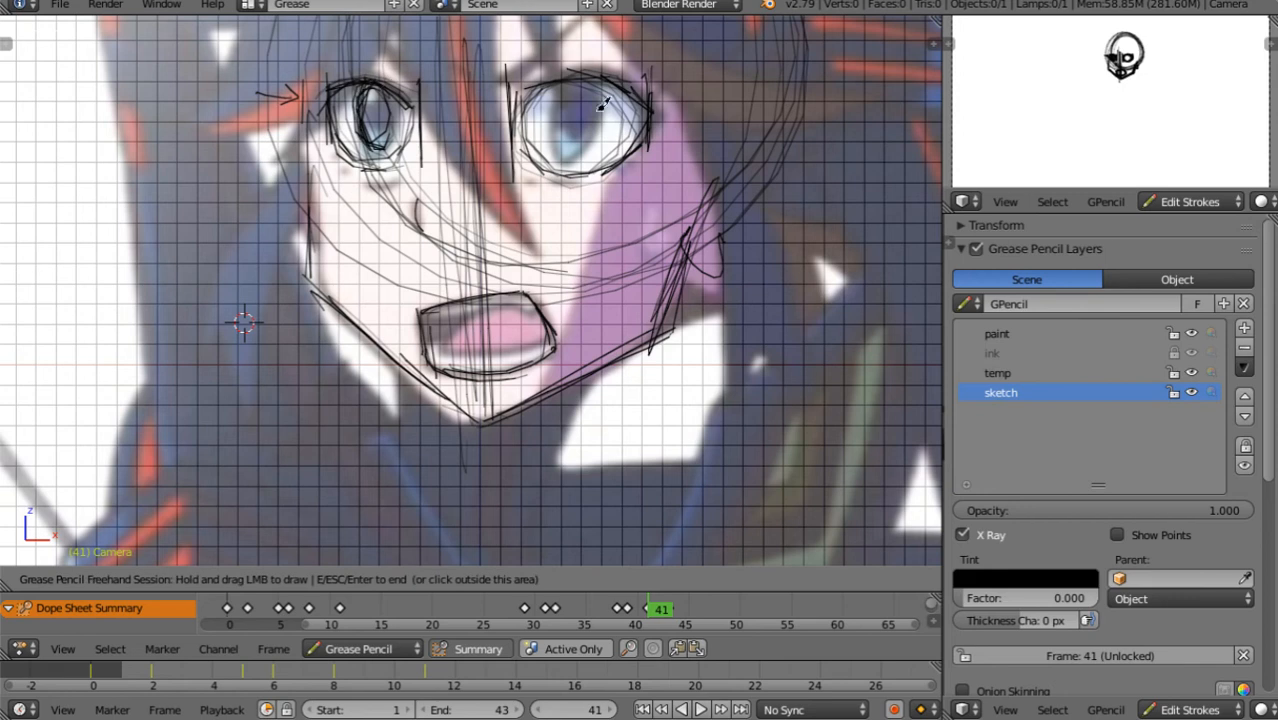
pyautogui.moveTo(603, 103)
pyautogui.mouseDown()
pyautogui.moveTo(558, 74)
pyautogui.moveTo(568, 162)
pyautogui.moveTo(602, 112)
pyautogui.moveTo(583, 88)
pyautogui.moveTo(565, 112)
pyautogui.moveTo(578, 128)
pyautogui.mouseUp()
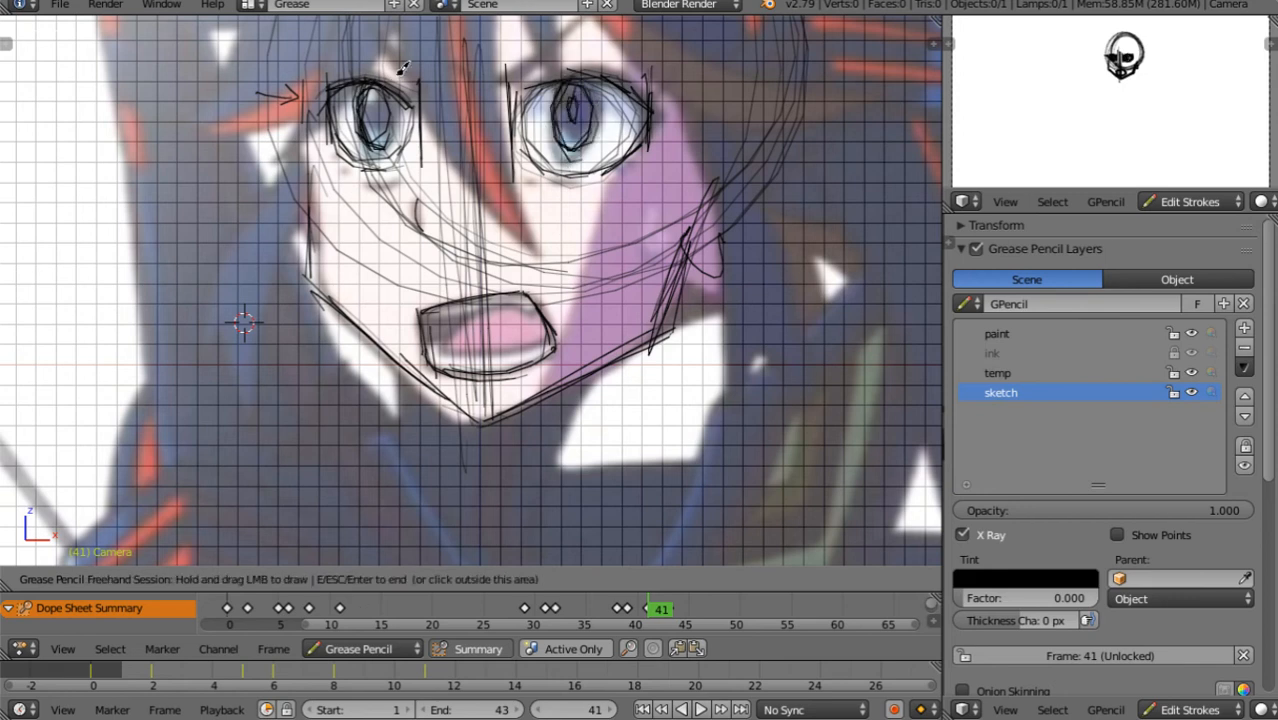
# On frame 41, sketch the pointed hair strand falling between the eyes toward the nose
pyautogui.moveTo(419, 98)
pyautogui.mouseDown()
pyautogui.moveTo(496, 230)
pyautogui.moveTo(522, 232)
pyautogui.mouseUp()
pyautogui.moveTo(442, 147); pyautogui.dragTo(502, 214)
pyautogui.moveTo(510, 74); pyautogui.dragTo(537, 250)
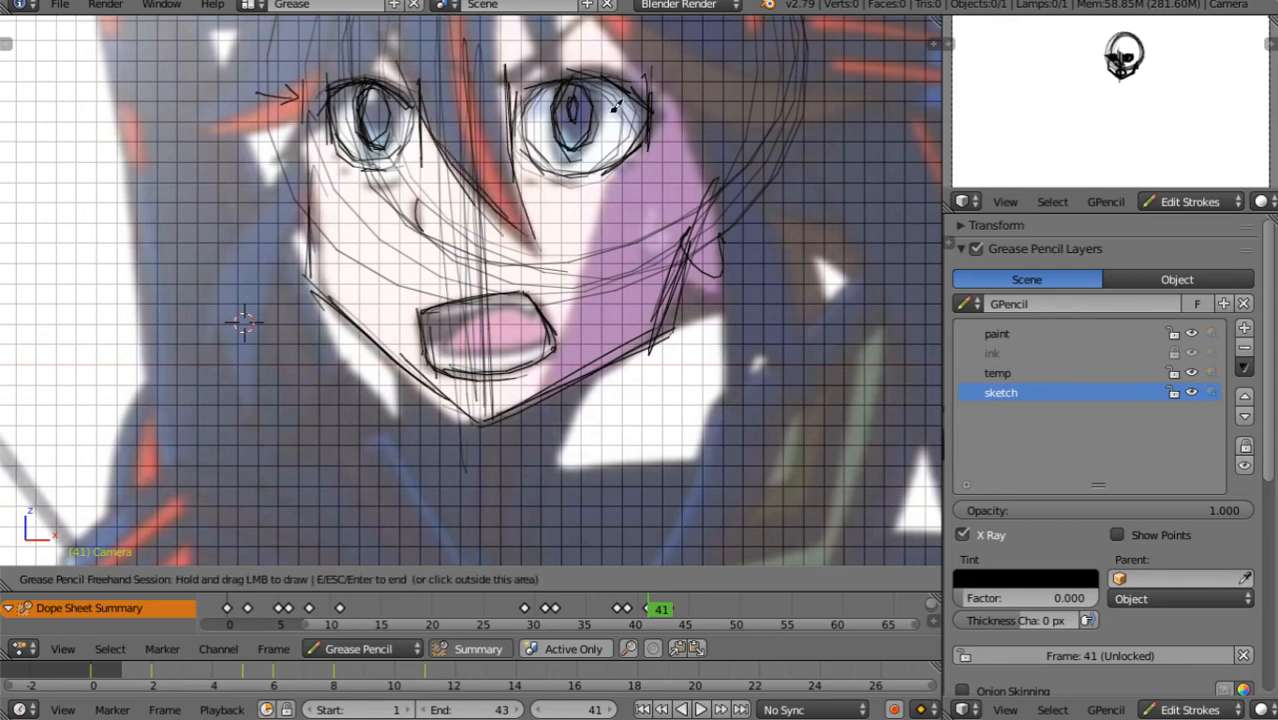
# On frame 41, mark the inner eye edges and sketch an eye-sized spacing circle between the two eyes
pyautogui.moveTo(590, 78)
pyautogui.mouseDown()
pyautogui.moveTo(514, 118)
pyautogui.moveTo(528, 165)
pyautogui.mouseUp()
pyautogui.moveTo(424, 85); pyautogui.dragTo(420, 162)
pyautogui.moveTo(424, 116)
pyautogui.mouseDown()
pyautogui.moveTo(442, 84)
pyautogui.moveTo(421, 128)
pyautogui.moveTo(513, 125)
pyautogui.mouseUp()
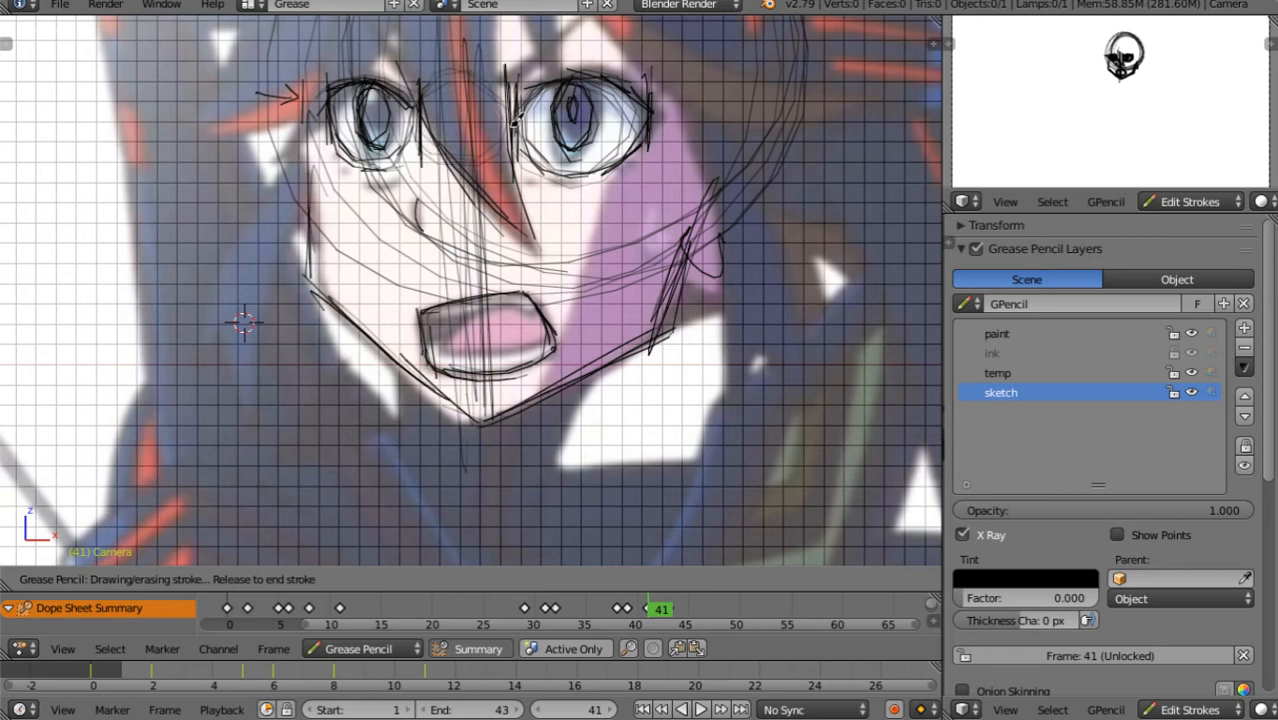
pyautogui.moveTo(460, 66)
pyautogui.mouseDown()
pyautogui.moveTo(468, 150)
pyautogui.moveTo(497, 100)
pyautogui.mouseUp()
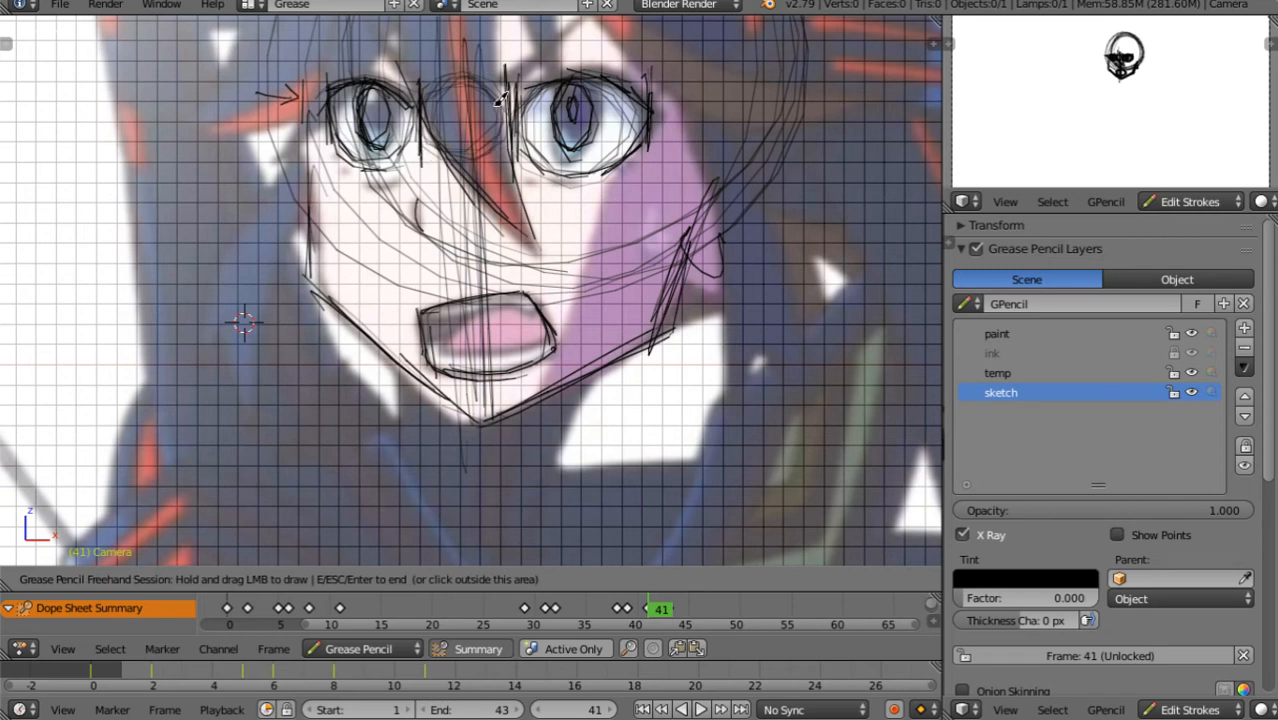
# On frame 43, draw short vertical guide lines beside the eyes to mark their inner and outer edges
pyautogui.press('Right')
pyautogui.press('Right')
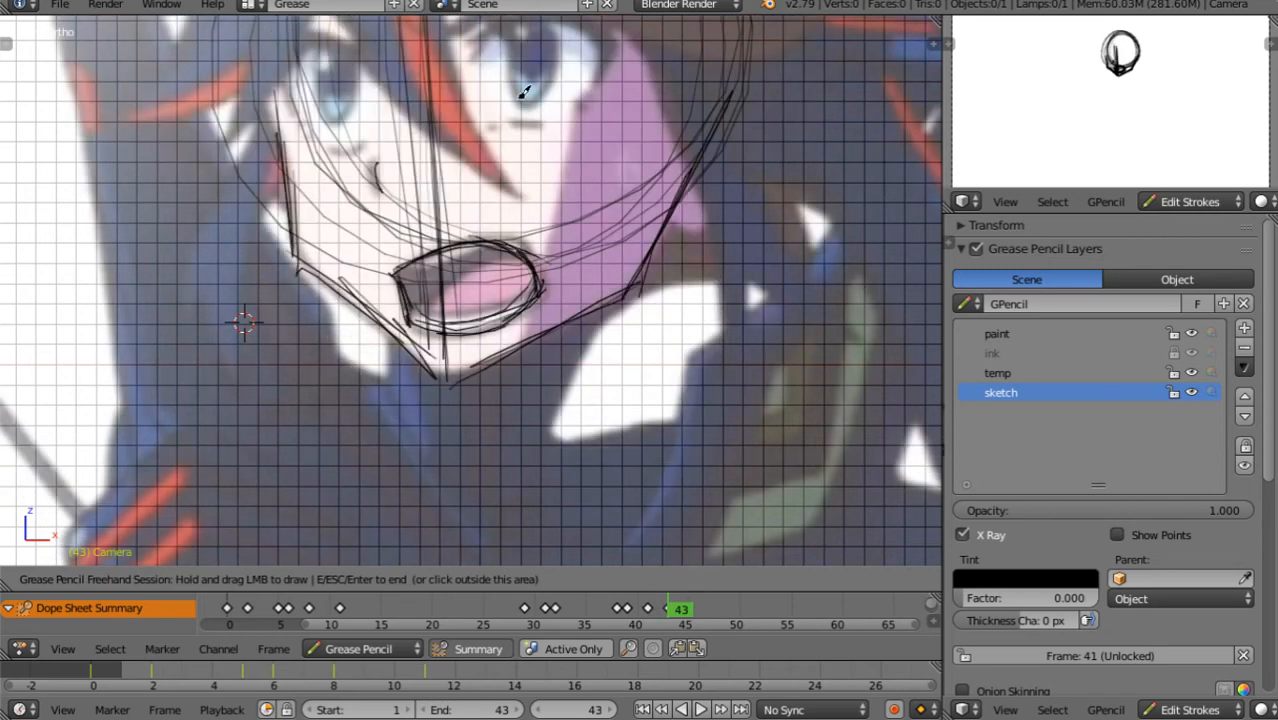
pyautogui.keyDown('shift'); pyautogui.moveTo(500, 142); pyautogui.dragTo(511, 252, button='middle'); pyautogui.keyUp('shift')
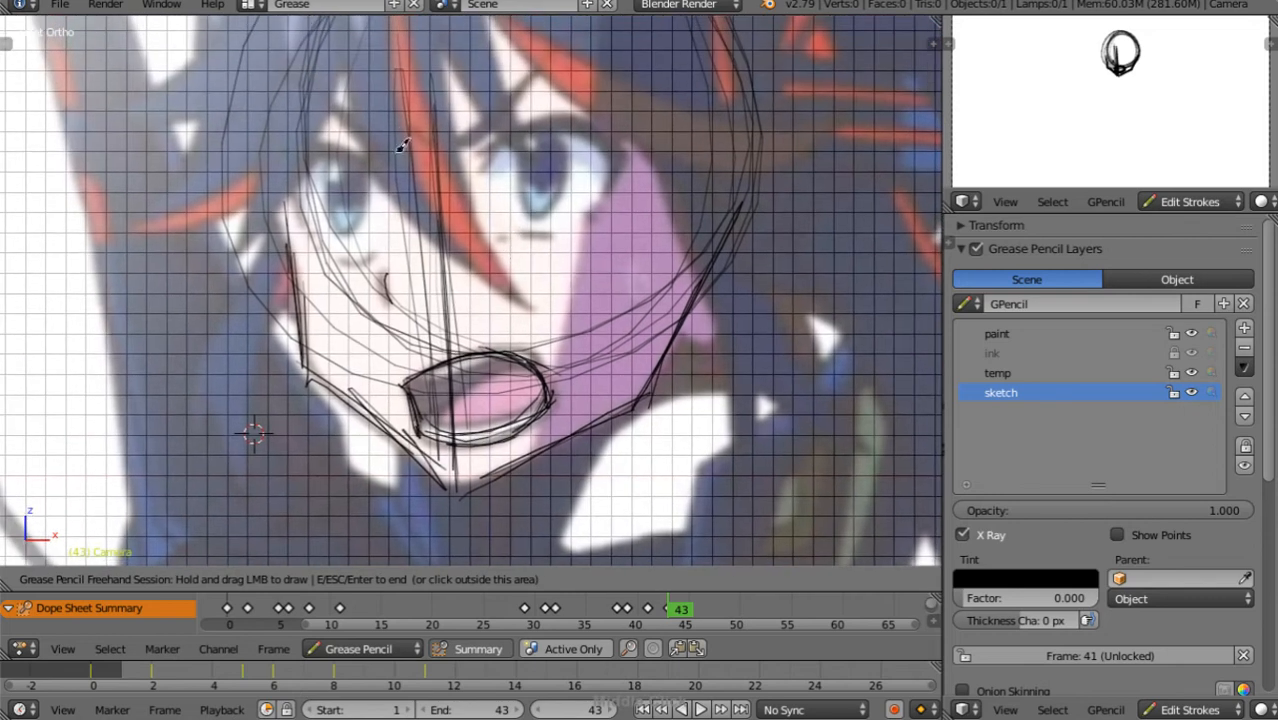
pyautogui.moveTo(400, 146); pyautogui.dragTo(404, 236)
pyautogui.moveTo(472, 152); pyautogui.dragTo(478, 232)
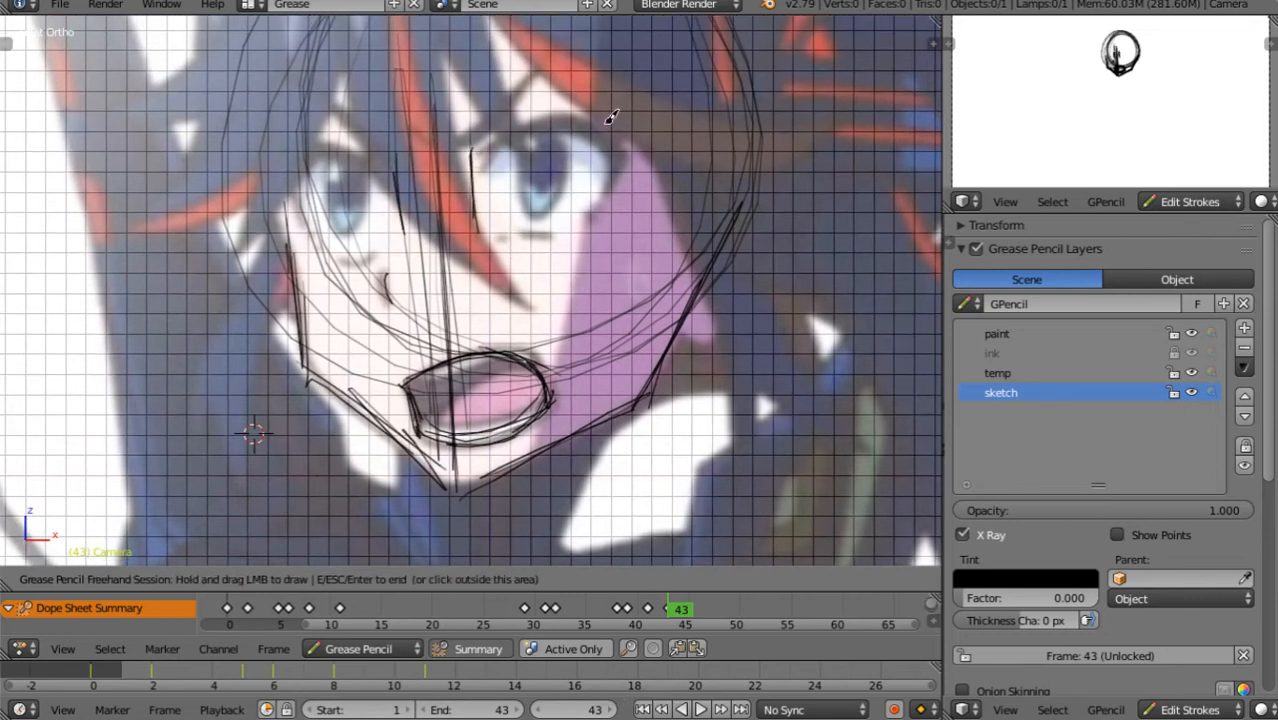
pyautogui.moveTo(612, 118); pyautogui.dragTo(612, 198)
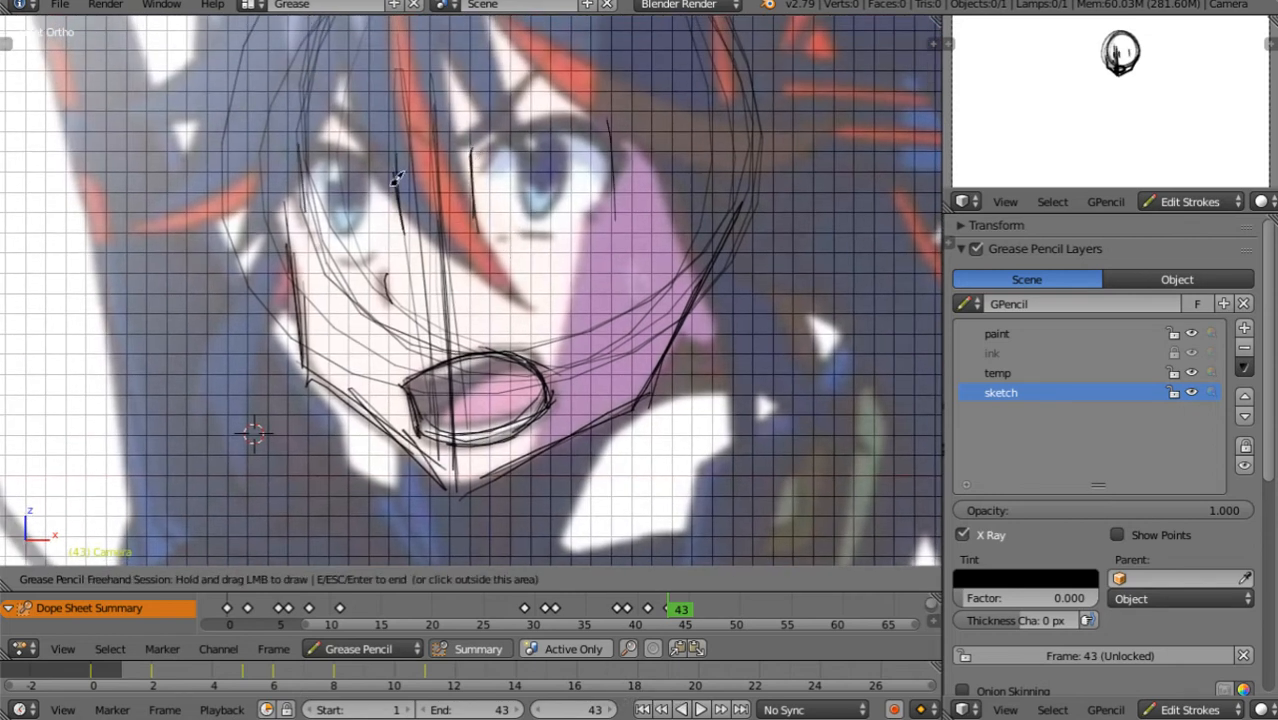
# On frame 43, outline both eyes and draw the iris oval in the eye near the purple shadow
pyautogui.moveTo(397, 178)
pyautogui.mouseDown()
pyautogui.moveTo(362, 150)
pyautogui.moveTo(300, 158)
pyautogui.moveTo(322, 236)
pyautogui.moveTo(372, 243)
pyautogui.mouseUp()
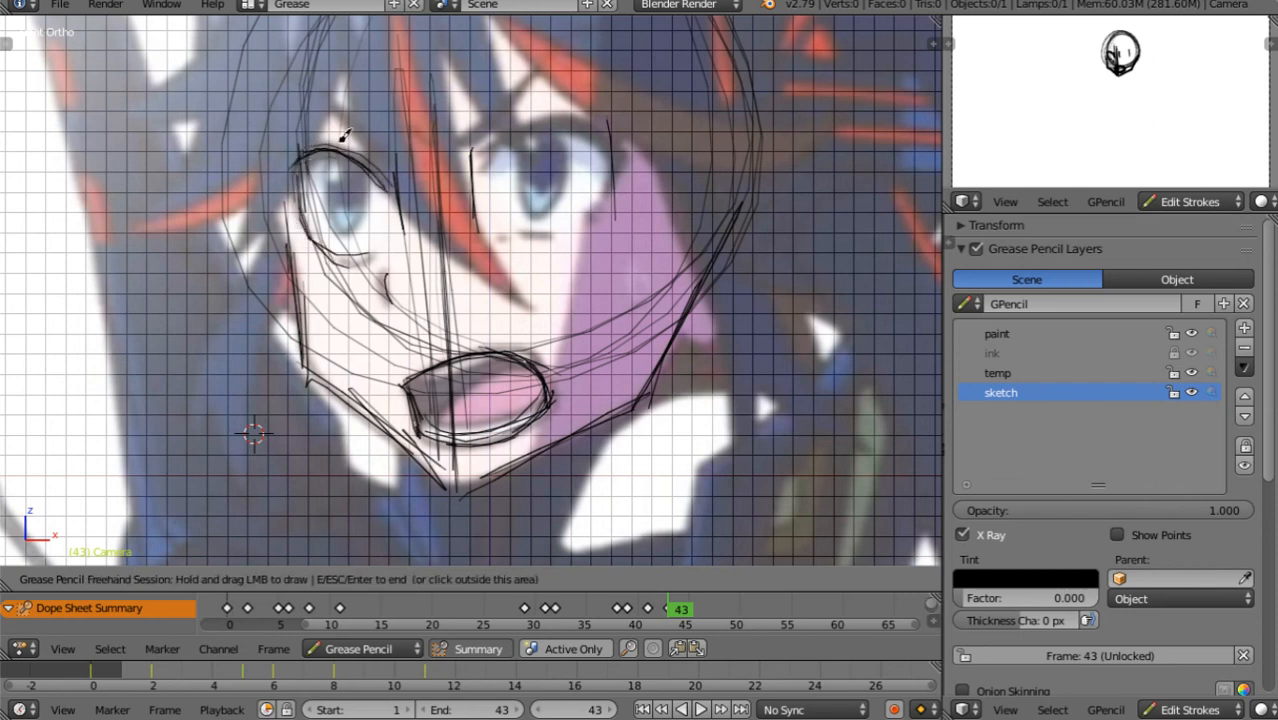
pyautogui.moveTo(302, 187)
pyautogui.mouseDown()
pyautogui.moveTo(390, 225)
pyautogui.moveTo(392, 200)
pyautogui.mouseUp()
pyautogui.moveTo(468, 178)
pyautogui.mouseDown()
pyautogui.moveTo(480, 158)
pyautogui.moveTo(622, 137)
pyautogui.moveTo(491, 221)
pyautogui.moveTo(528, 238)
pyautogui.moveTo(602, 211)
pyautogui.moveTo(622, 175)
pyautogui.moveTo(597, 142)
pyautogui.moveTo(514, 172)
pyautogui.moveTo(540, 212)
pyautogui.mouseUp()
pyautogui.moveTo(548, 132)
pyautogui.mouseDown()
pyautogui.moveTo(510, 165)
pyautogui.moveTo(538, 214)
pyautogui.moveTo(556, 160)
pyautogui.mouseUp()
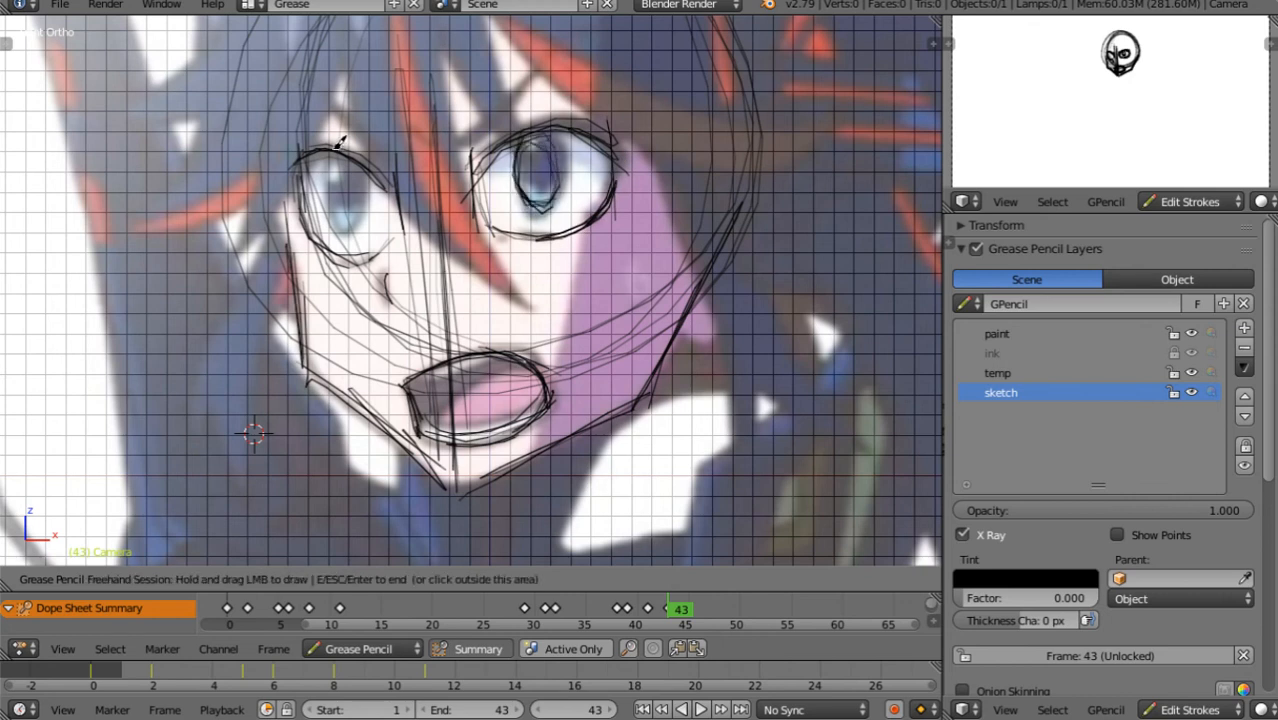
# On frame 43, draw the iris oval in the remaining eye and small pupils in both eyes
pyautogui.moveTo(333, 151)
pyautogui.mouseDown()
pyautogui.moveTo(340, 220)
pyautogui.moveTo(360, 219)
pyautogui.mouseUp()
pyautogui.moveTo(359, 160)
pyautogui.mouseDown()
pyautogui.moveTo(368, 203)
pyautogui.moveTo(350, 226)
pyautogui.mouseUp()
pyautogui.moveTo(350, 170); pyautogui.dragTo(345, 190)
pyautogui.moveTo(550, 140); pyautogui.dragTo(541, 172)
# On frame 43, add the slanted eyebrows, the ear and the neck lines to the head
pyautogui.moveTo(440, 135)
pyautogui.mouseDown()
pyautogui.moveTo(600, 38)
pyautogui.moveTo(435, 135)
pyautogui.moveTo(517, 68)
pyautogui.moveTo(597, 40)
pyautogui.mouseUp()
pyautogui.moveTo(267, 100)
pyautogui.mouseDown()
pyautogui.moveTo(330, 88)
pyautogui.moveTo(378, 140)
pyautogui.moveTo(277, 123)
pyautogui.moveTo(313, 258)
pyautogui.mouseUp()
pyautogui.moveTo(690, 219)
pyautogui.mouseDown()
pyautogui.moveTo(780, 168)
pyautogui.moveTo(770, 240)
pyautogui.moveTo(726, 318)
pyautogui.moveTo(760, 240)
pyautogui.moveTo(707, 194)
pyautogui.moveTo(719, 302)
pyautogui.moveTo(722, 197)
pyautogui.mouseUp()
pyautogui.moveTo(290, 212)
pyautogui.mouseDown()
pyautogui.moveTo(305, 355)
pyautogui.moveTo(370, 430)
pyautogui.moveTo(410, 430)
pyautogui.moveTo(394, 490)
pyautogui.mouseUp()
pyautogui.moveTo(618, 403)
pyautogui.mouseDown()
pyautogui.moveTo(562, 532)
pyautogui.moveTo(610, 437)
pyautogui.mouseUp()
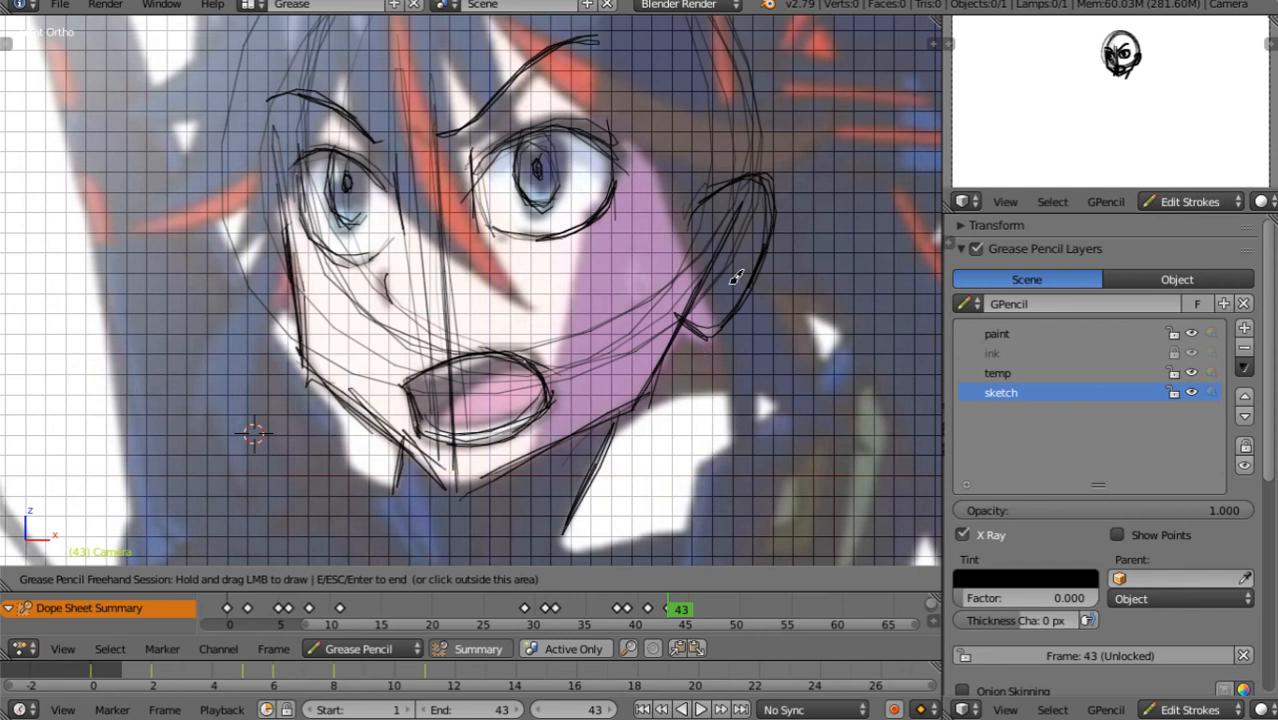
# On frame 43, sketch the spiky outer contour of the hair around the head
pyautogui.scroll(-3, 737, 278)
pyautogui.keyDown('shift'); pyautogui.moveTo(585, 422); pyautogui.dragTo(688, 349, button='middle'); pyautogui.keyUp('shift')
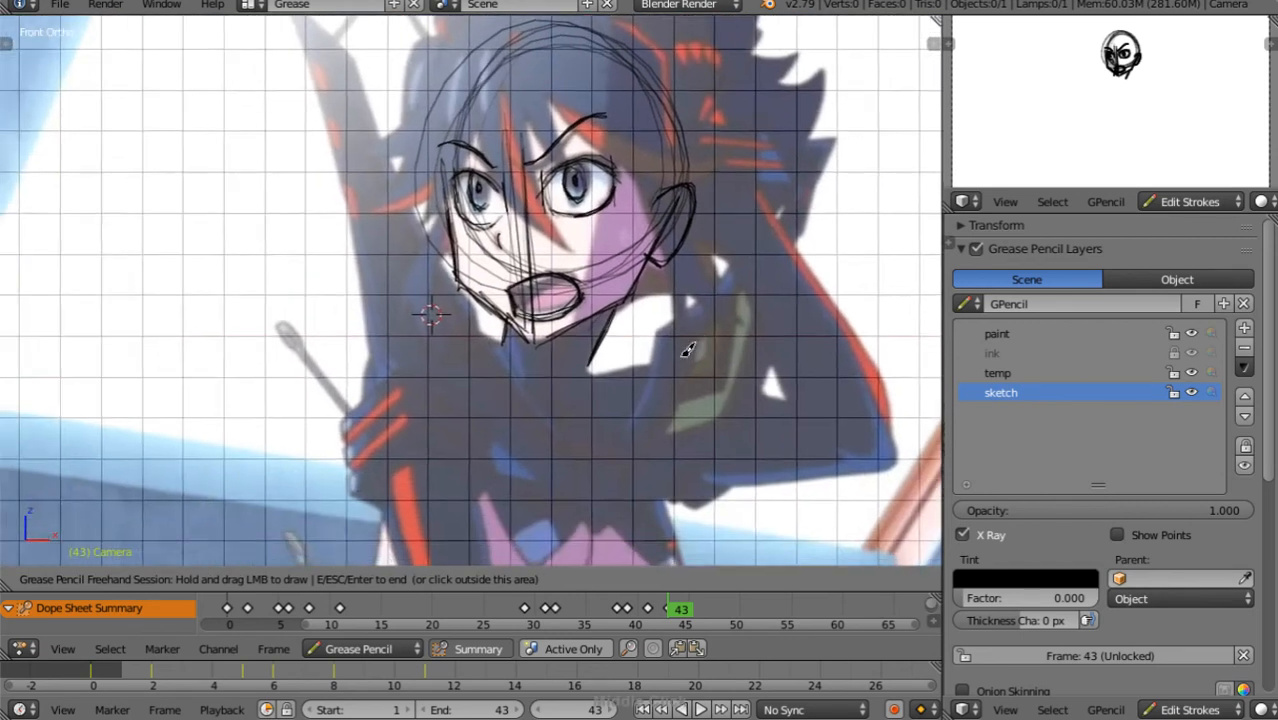
pyautogui.scroll(-3, 688, 349)
pyautogui.keyDown('shift'); pyautogui.moveTo(584, 350); pyautogui.dragTo(561, 350, button='middle'); pyautogui.keyUp('shift')
pyautogui.moveTo(385, 125)
pyautogui.mouseDown()
pyautogui.moveTo(432, 88)
pyautogui.moveTo(618, 80)
pyautogui.moveTo(600, 148)
pyautogui.moveTo(648, 152)
pyautogui.mouseUp()
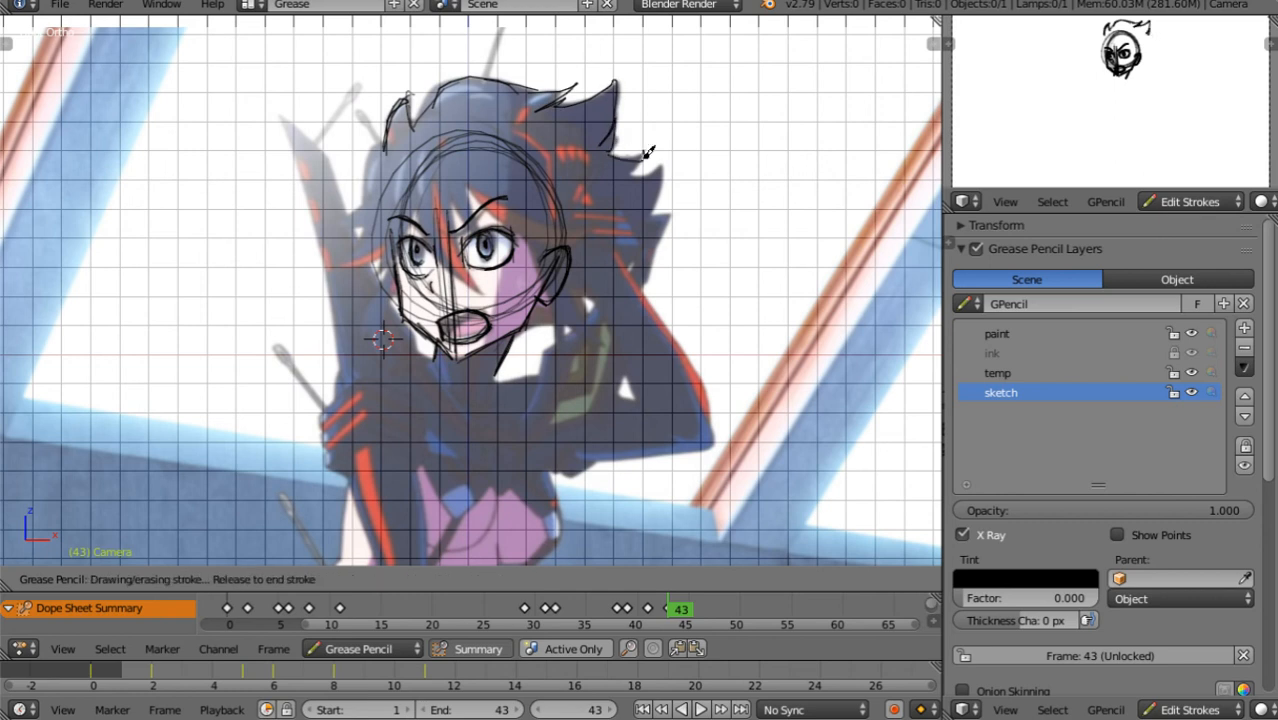
pyautogui.moveTo(653, 207); pyautogui.dragTo(661, 238)
pyautogui.moveTo(402, 128)
pyautogui.mouseDown()
pyautogui.moveTo(362, 240)
pyautogui.moveTo(385, 302)
pyautogui.moveTo(420, 322)
pyautogui.mouseUp()
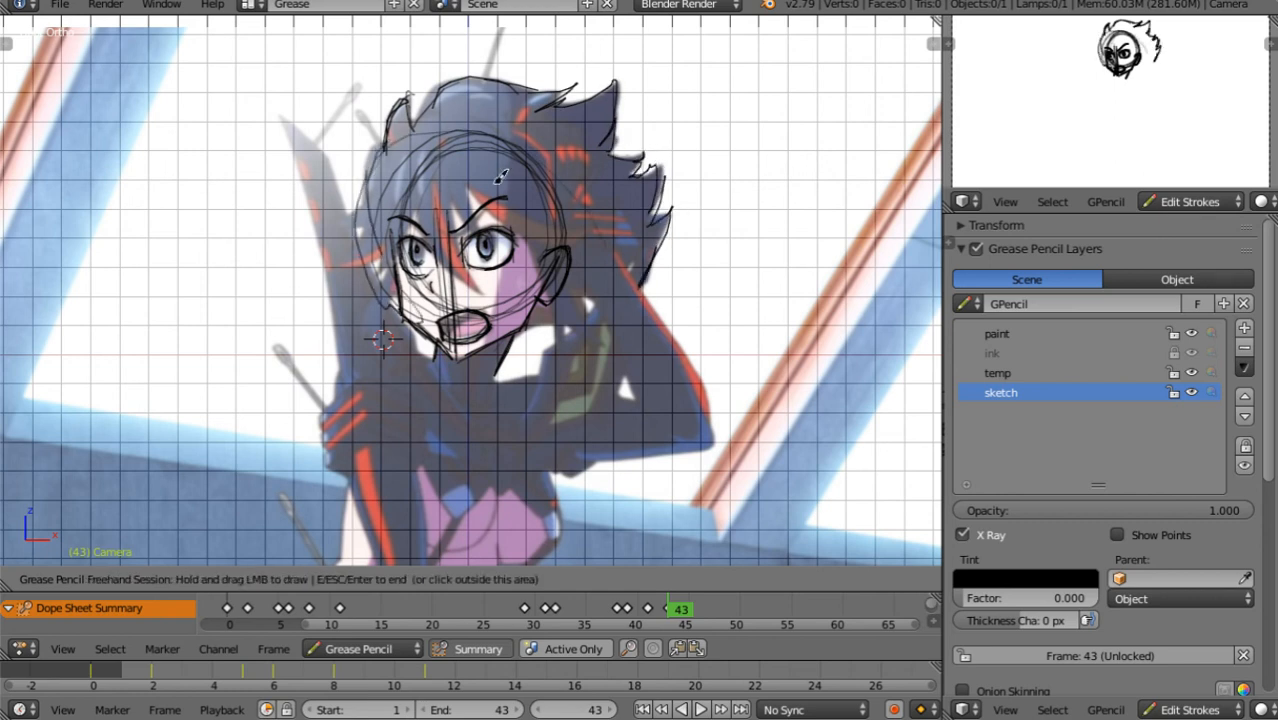
# On frame 43, sketch the pointed bangs falling over the forehead and between the eyes
pyautogui.moveTo(410, 185)
pyautogui.mouseDown()
pyautogui.moveTo(430, 290)
pyautogui.moveTo(470, 295)
pyautogui.mouseUp()
pyautogui.moveTo(443, 168); pyautogui.dragTo(478, 238)
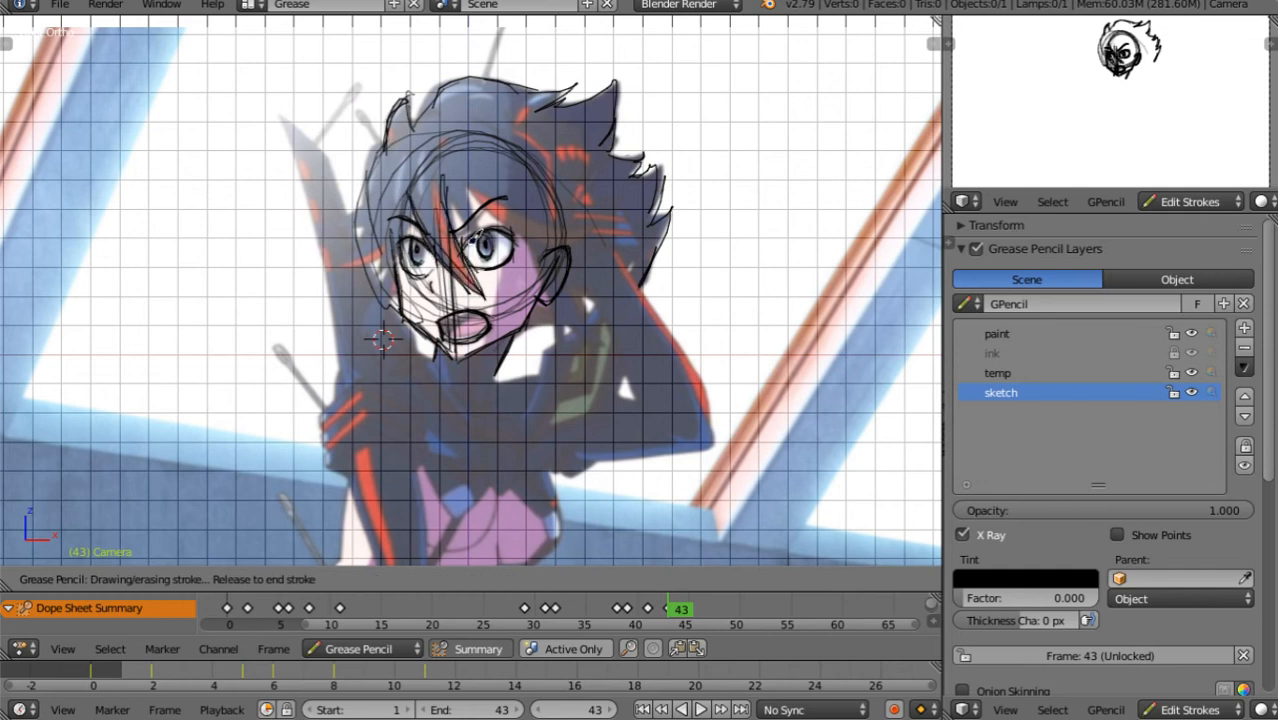
pyautogui.moveTo(466, 176)
pyautogui.mouseDown()
pyautogui.moveTo(520, 232)
pyautogui.moveTo(536, 272)
pyautogui.mouseUp()
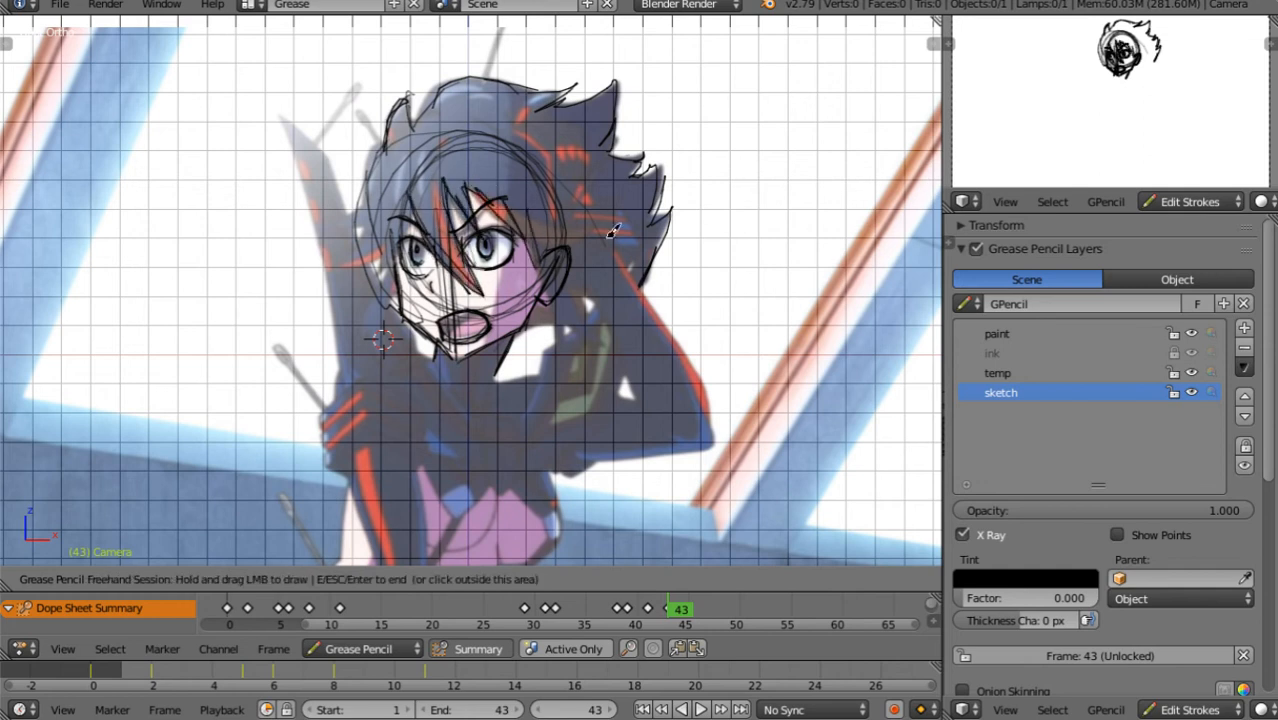
# On frame 43, sketch the raised bent arm with its joint circles and contours, plus the adjoining side of the torso
pyautogui.moveTo(598, 213); pyautogui.dragTo(712, 422)
pyautogui.moveTo(566, 438)
pyautogui.mouseDown()
pyautogui.moveTo(545, 414)
pyautogui.moveTo(747, 431)
pyautogui.moveTo(699, 391)
pyautogui.moveTo(647, 291)
pyautogui.mouseUp()
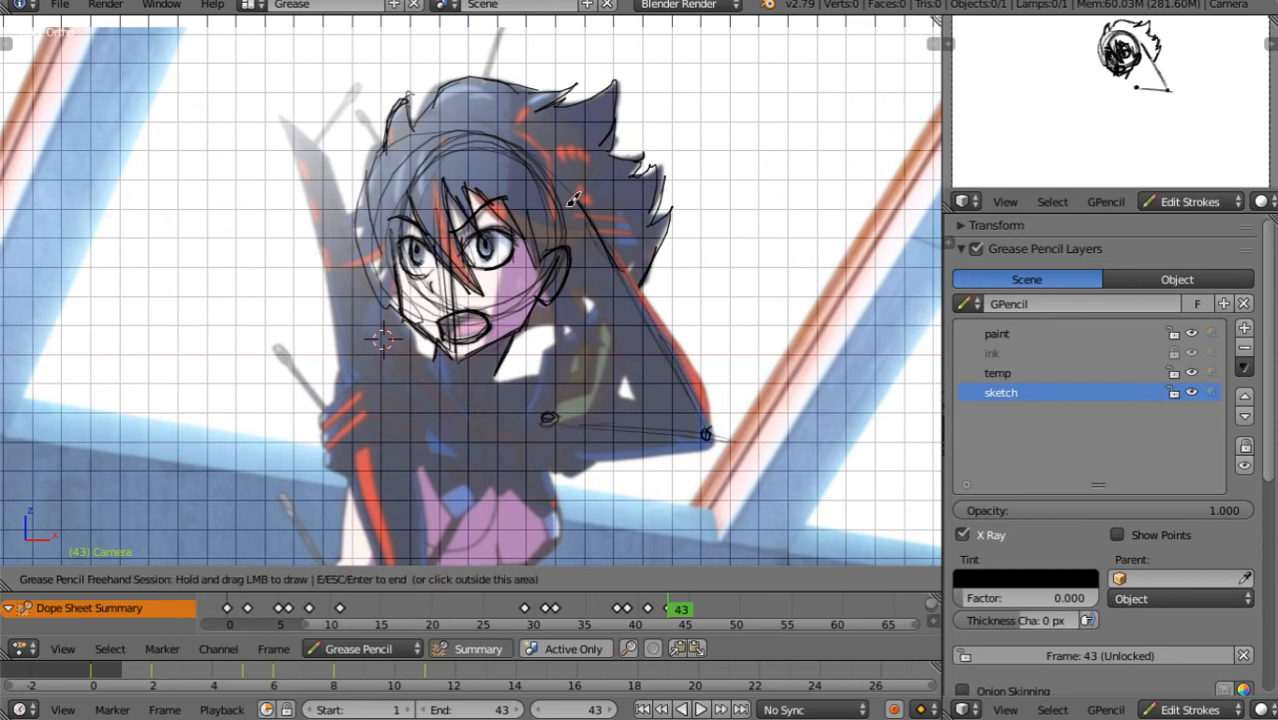
pyautogui.moveTo(573, 200)
pyautogui.mouseDown()
pyautogui.moveTo(713, 422)
pyautogui.moveTo(586, 202)
pyautogui.moveTo(708, 426)
pyautogui.moveTo(591, 278)
pyautogui.moveTo(640, 330)
pyautogui.moveTo(666, 422)
pyautogui.moveTo(652, 402)
pyautogui.moveTo(605, 393)
pyautogui.moveTo(660, 398)
pyautogui.mouseUp()
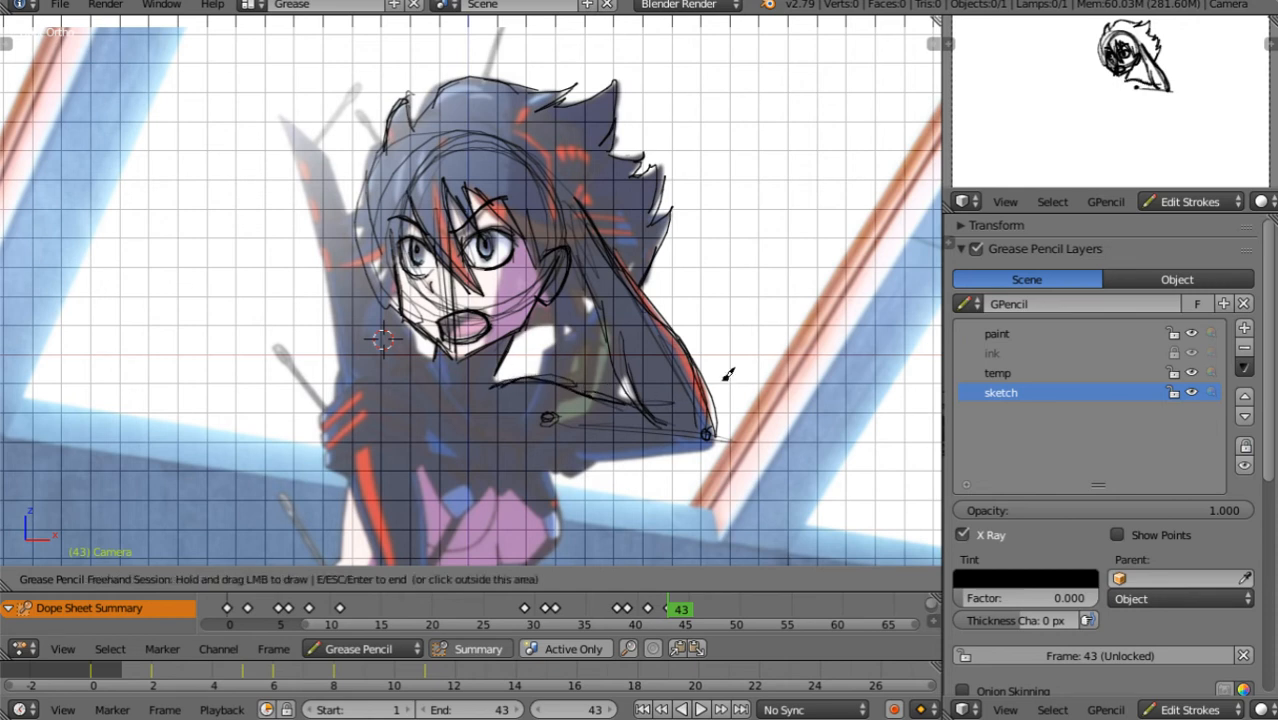
pyautogui.moveTo(728, 432)
pyautogui.mouseDown()
pyautogui.moveTo(540, 462)
pyautogui.moveTo(548, 445)
pyautogui.moveTo(565, 532)
pyautogui.mouseUp()
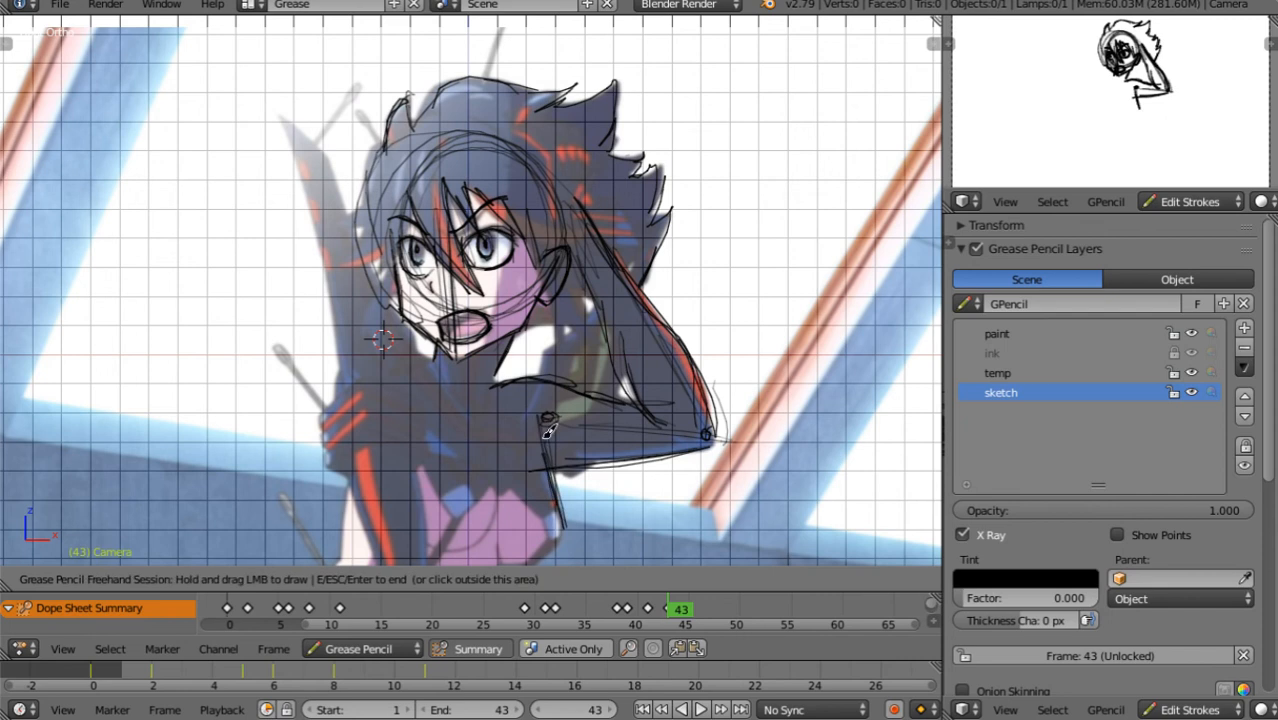
# On frame 43, draw the rounded shoulder of the lowered arm and the tall pointed shape beside the head
pyautogui.moveTo(550, 420)
pyautogui.mouseDown()
pyautogui.moveTo(522, 360)
pyautogui.moveTo(339, 368)
pyautogui.moveTo(365, 492)
pyautogui.moveTo(345, 420)
pyautogui.moveTo(370, 362)
pyautogui.moveTo(410, 470)
pyautogui.moveTo(400, 352)
pyautogui.mouseUp()
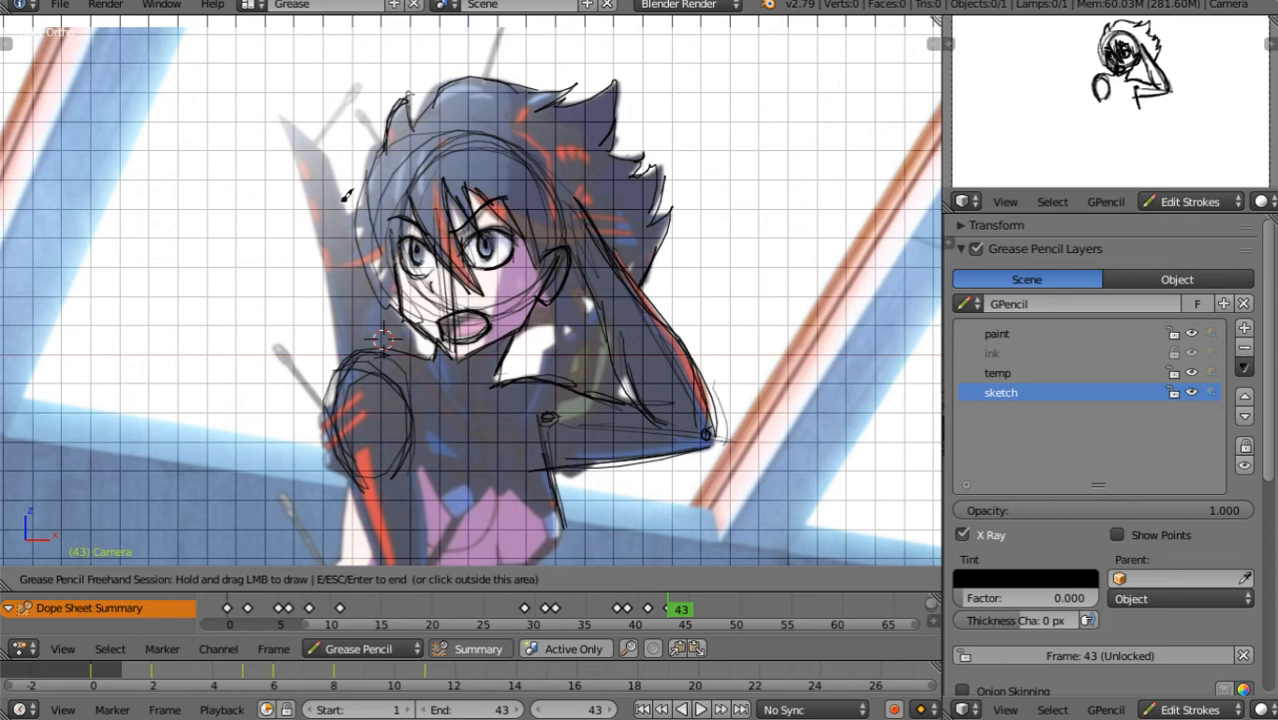
pyautogui.moveTo(281, 120)
pyautogui.mouseDown()
pyautogui.moveTo(335, 165)
pyautogui.moveTo(381, 292)
pyautogui.moveTo(406, 302)
pyautogui.moveTo(335, 305)
pyautogui.moveTo(337, 277)
pyautogui.moveTo(353, 303)
pyautogui.mouseUp()
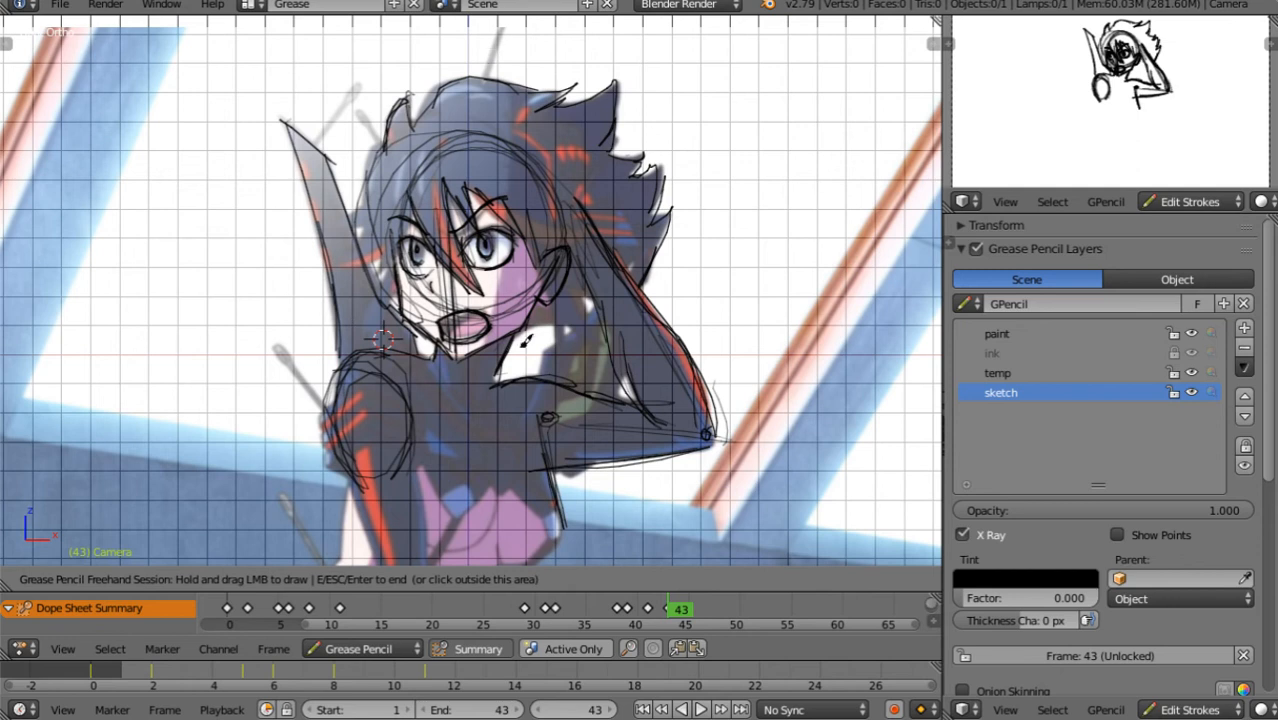
# On frame 43, sketch the jagged lower edge of the jacket and the chest and waist curves beneath it
pyautogui.keyDown('shift'); pyautogui.moveTo(588, 383); pyautogui.dragTo(555, 243, button='middle'); pyautogui.keyUp('shift')
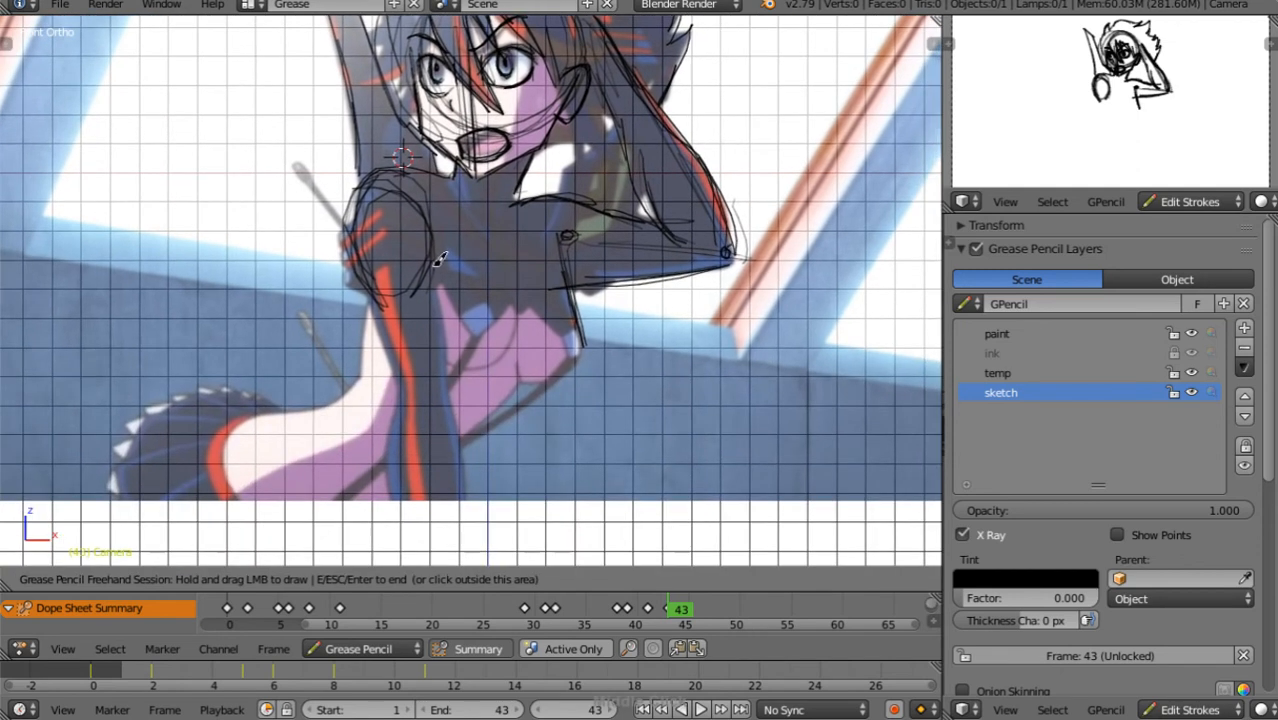
pyautogui.moveTo(436, 264); pyautogui.dragTo(526, 297)
pyautogui.moveTo(571, 307)
pyautogui.mouseDown()
pyautogui.moveTo(583, 337)
pyautogui.moveTo(536, 375)
pyautogui.mouseUp()
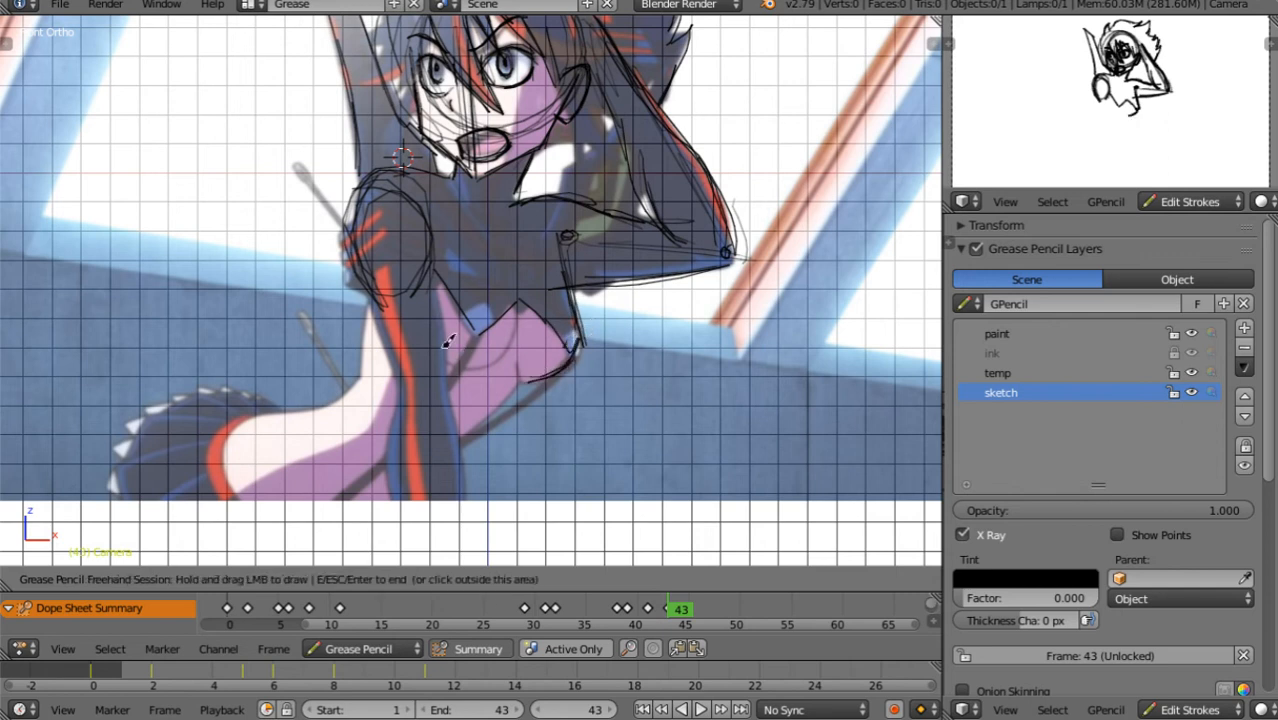
pyautogui.moveTo(443, 348); pyautogui.dragTo(512, 315)
pyautogui.moveTo(476, 433); pyautogui.dragTo(531, 362)
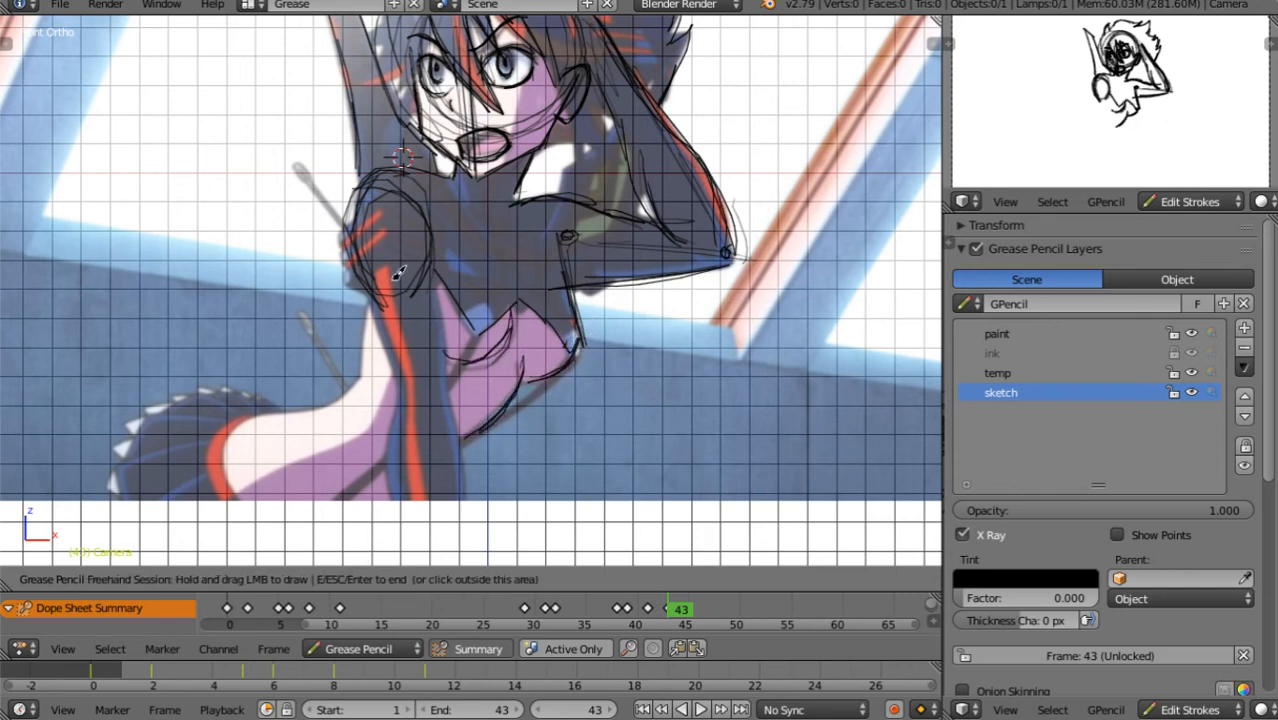
# On frame 43, draw both edges of the lowered arm from the shoulder down past the reference image
pyautogui.moveTo(397, 273)
pyautogui.mouseDown()
pyautogui.moveTo(372, 370)
pyautogui.moveTo(398, 522)
pyautogui.mouseUp()
pyautogui.moveTo(388, 440); pyautogui.dragTo(412, 542)
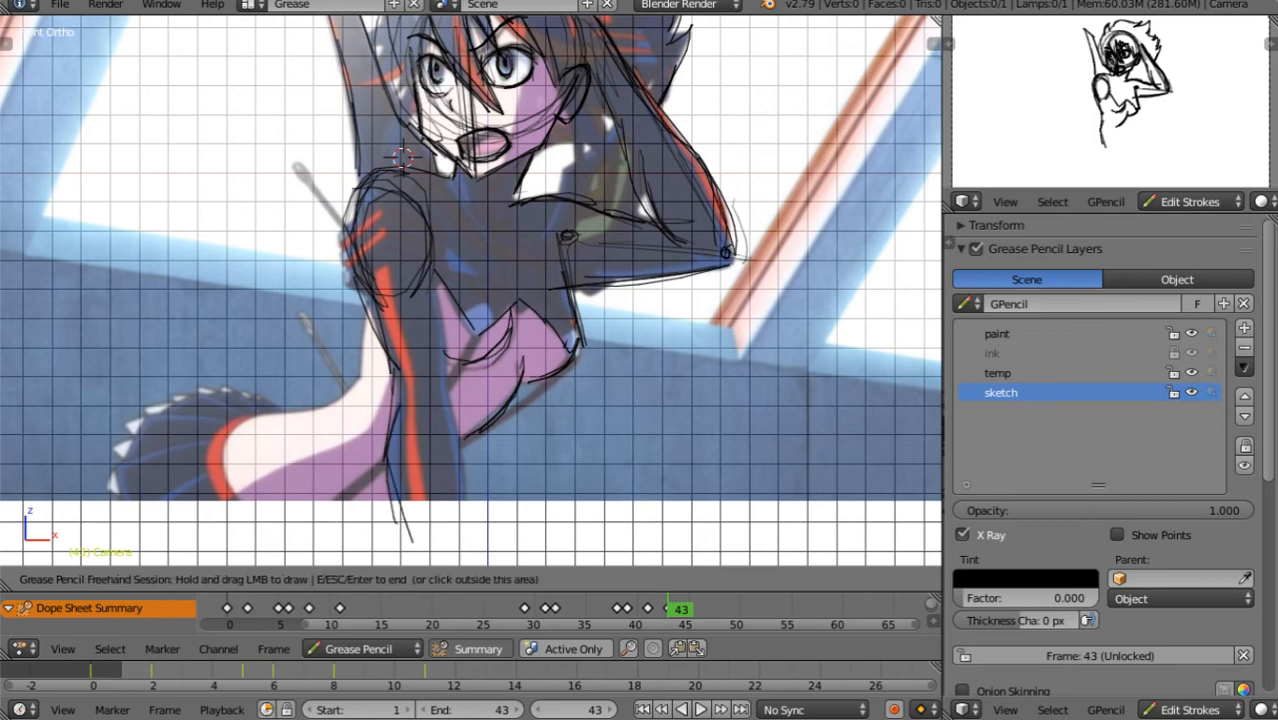
pyautogui.moveTo(437, 268); pyautogui.dragTo(452, 372)
# On frame 43, sketch the back, the rounded hip and the underside curve joining the thigh to the torso
pyautogui.moveTo(368, 272)
pyautogui.mouseDown()
pyautogui.moveTo(365, 330)
pyautogui.moveTo(313, 400)
pyautogui.moveTo(231, 404)
pyautogui.moveTo(150, 445)
pyautogui.mouseUp()
pyautogui.keyDown('shift'); pyautogui.moveTo(350, 387); pyautogui.dragTo(470, 232, button='middle'); pyautogui.keyUp('shift')
pyautogui.moveTo(340, 240)
pyautogui.mouseDown()
pyautogui.moveTo(300, 246)
pyautogui.moveTo(225, 368)
pyautogui.moveTo(255, 430)
pyautogui.mouseUp()
pyautogui.moveTo(231, 325)
pyautogui.mouseDown()
pyautogui.moveTo(346, 428)
pyautogui.moveTo(372, 425)
pyautogui.mouseUp()
pyautogui.moveTo(229, 342)
pyautogui.mouseDown()
pyautogui.moveTo(278, 407)
pyautogui.moveTo(384, 418)
pyautogui.mouseUp()
pyautogui.moveTo(232, 348)
pyautogui.mouseDown()
pyautogui.moveTo(307, 397)
pyautogui.moveTo(505, 328)
pyautogui.mouseUp()
pyautogui.moveTo(496, 337)
pyautogui.mouseDown()
pyautogui.moveTo(327, 403)
pyautogui.moveTo(559, 314)
pyautogui.moveTo(648, 241)
pyautogui.mouseUp()
pyautogui.moveTo(648, 241)
pyautogui.mouseDown()
pyautogui.moveTo(377, 397)
pyautogui.moveTo(532, 321)
pyautogui.mouseUp()
pyautogui.moveTo(532, 321)
pyautogui.mouseDown()
pyautogui.moveTo(262, 394)
pyautogui.moveTo(229, 346)
pyautogui.mouseUp()
pyautogui.moveTo(302, 246)
pyautogui.mouseDown()
pyautogui.moveTo(278, 427)
pyautogui.moveTo(414, 307)
pyautogui.moveTo(408, 297)
pyautogui.moveTo(328, 422)
pyautogui.moveTo(285, 427)
pyautogui.moveTo(228, 340)
pyautogui.mouseUp()
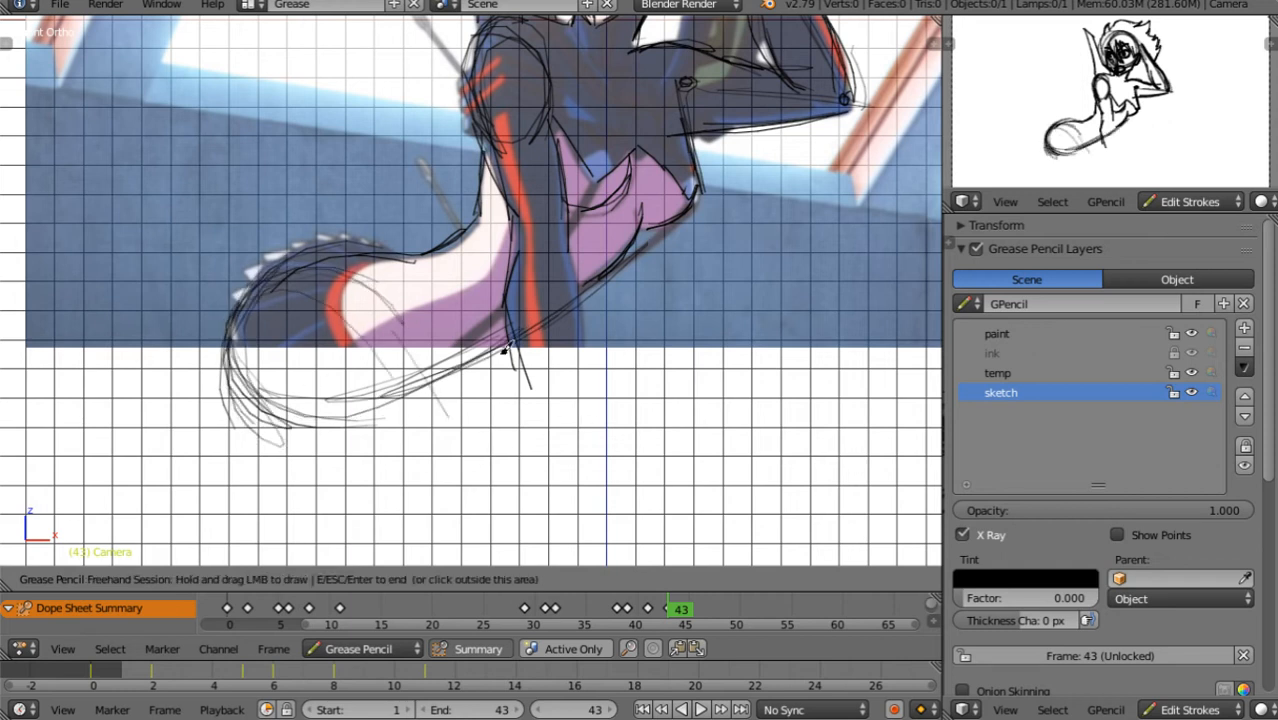
# Return to the keyframe on frame 11 and reinforce the hip curve and the line running up the back
pyautogui.press('Down')
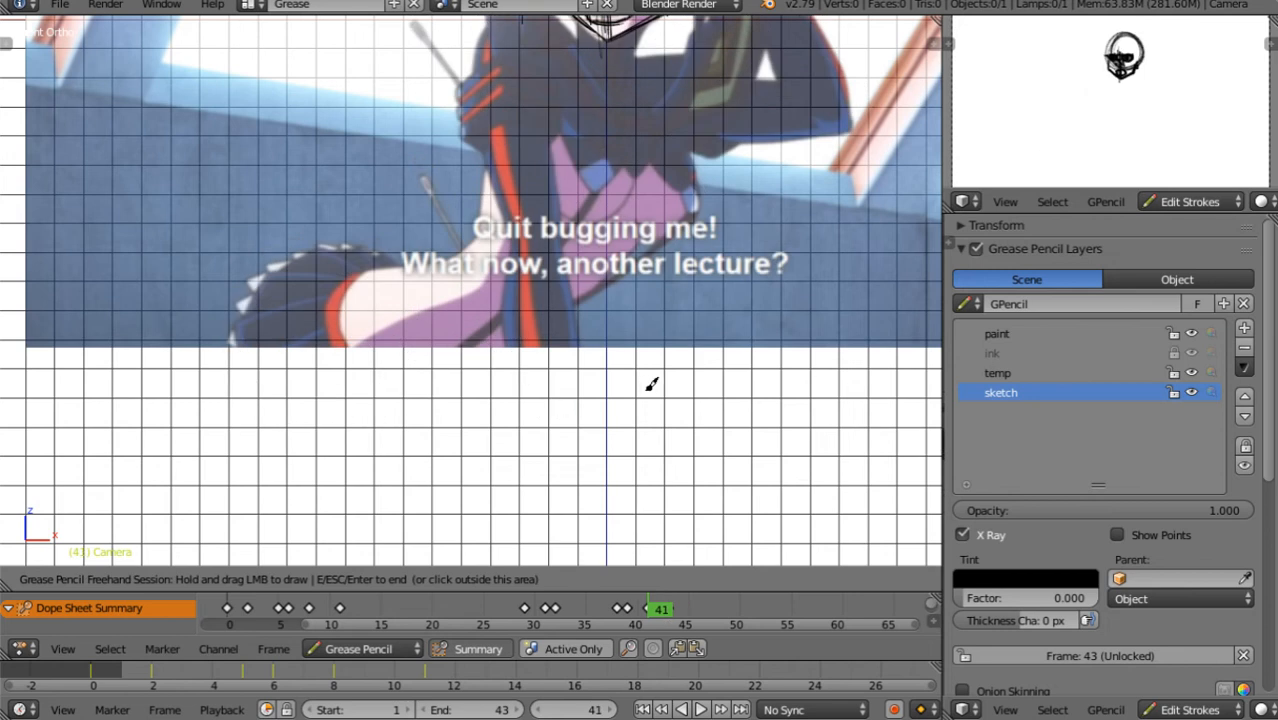
pyautogui.press('Down')
pyautogui.press('Left')
pyautogui.press('Left')
pyautogui.press('Left')
pyautogui.press('Left')
pyautogui.press('Left')
pyautogui.press('Left')
pyautogui.press('Left')
pyautogui.press('Left')
pyautogui.press('Left')
pyautogui.press('Left')
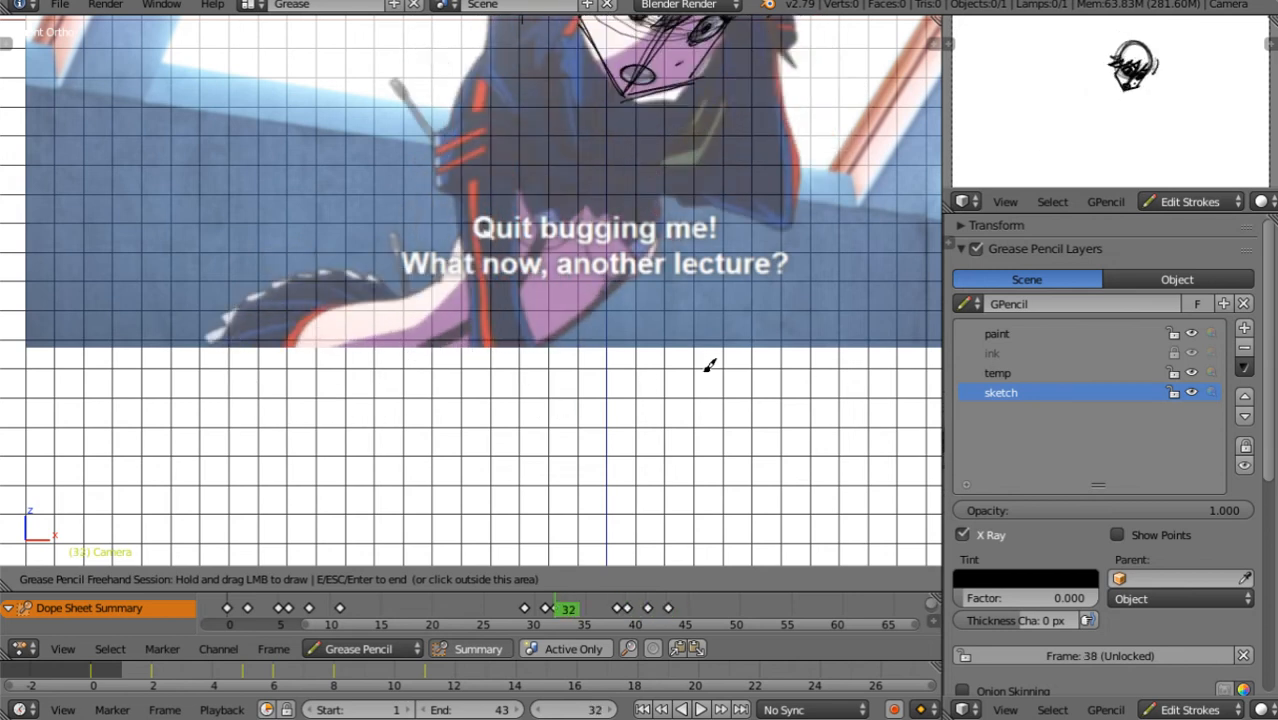
pyautogui.press('Down')
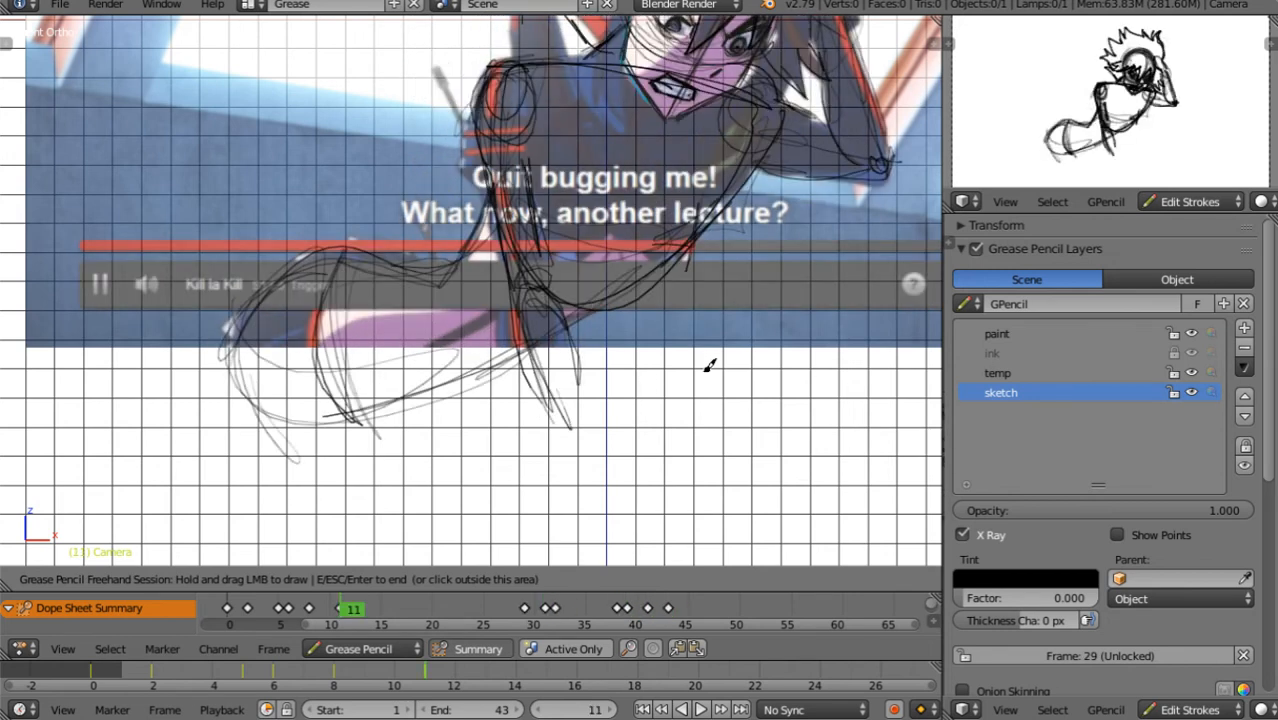
pyautogui.moveTo(210, 351); pyautogui.dragTo(459, 281)
pyautogui.moveTo(325, 245)
pyautogui.mouseDown()
pyautogui.moveTo(390, 250)
pyautogui.moveTo(308, 405)
pyautogui.moveTo(500, 330)
pyautogui.moveTo(505, 118)
pyautogui.mouseUp()
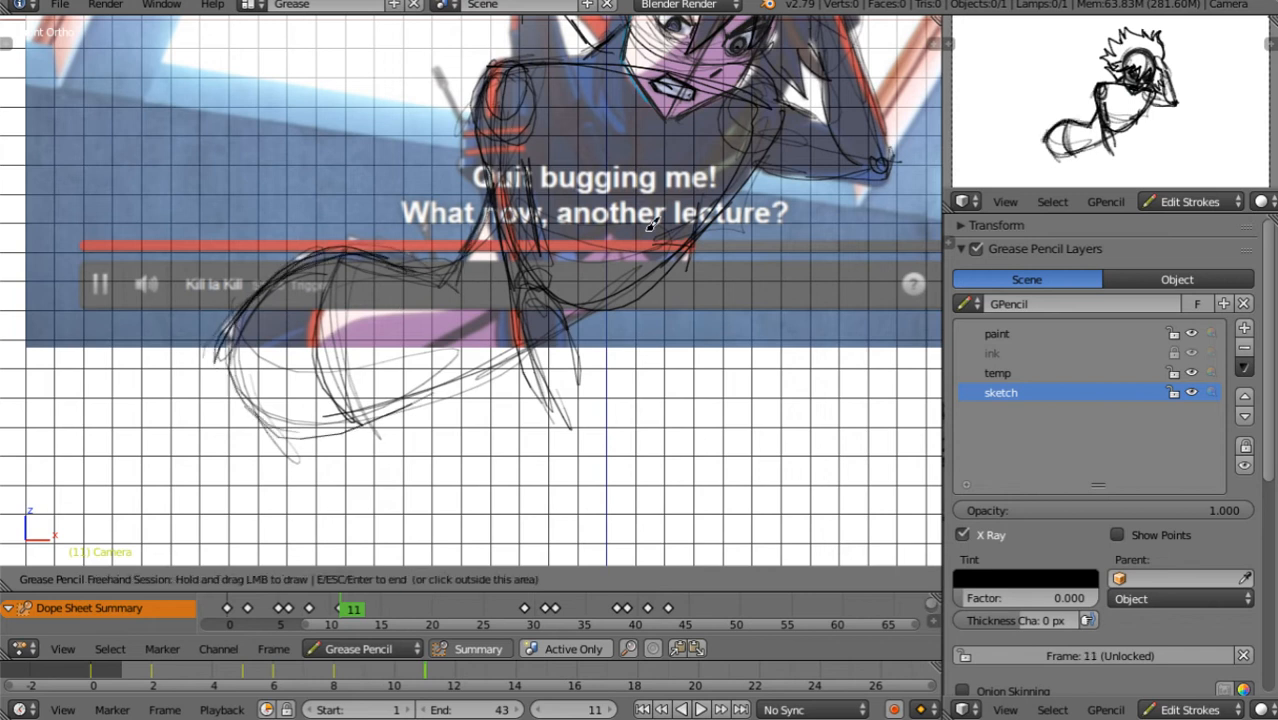
pyautogui.moveTo(600, 405); pyautogui.dragTo(616, 394)
# On frame 8, sketch the arched hip line and rough in the shoulder and torso
pyautogui.press('Down')
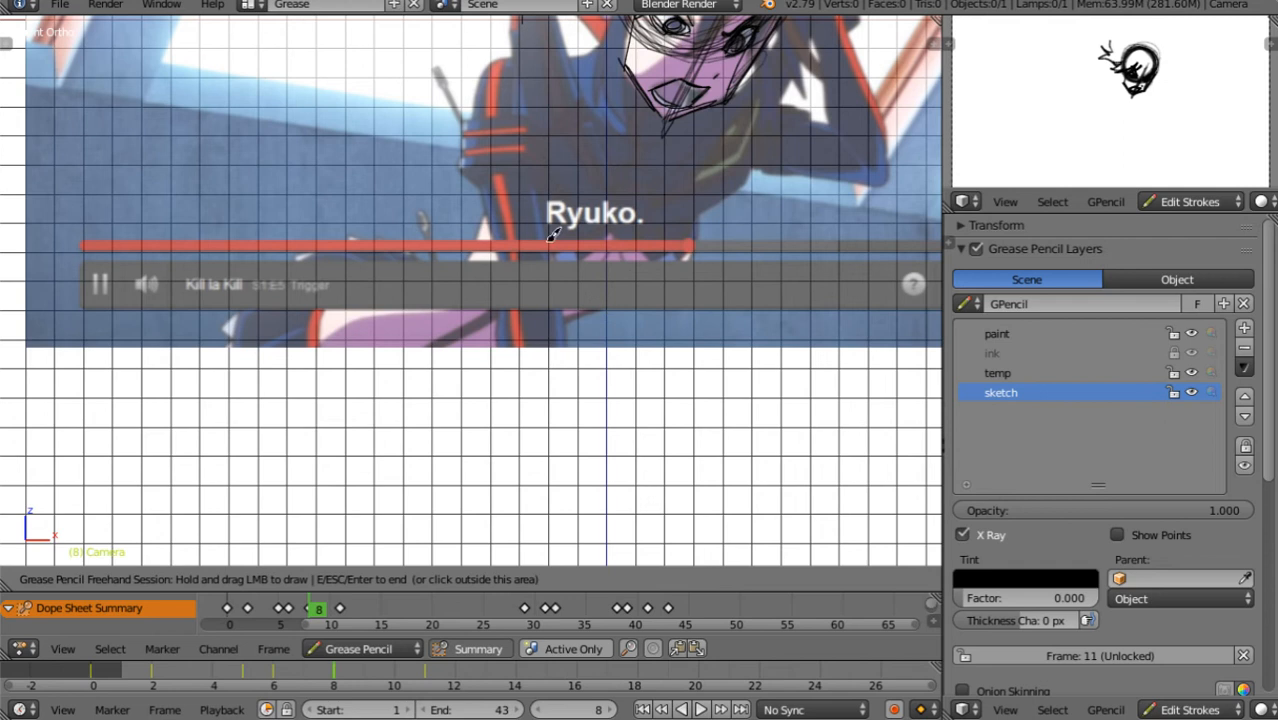
pyautogui.moveTo(210, 368)
pyautogui.mouseDown()
pyautogui.moveTo(399, 248)
pyautogui.moveTo(432, 290)
pyautogui.mouseUp()
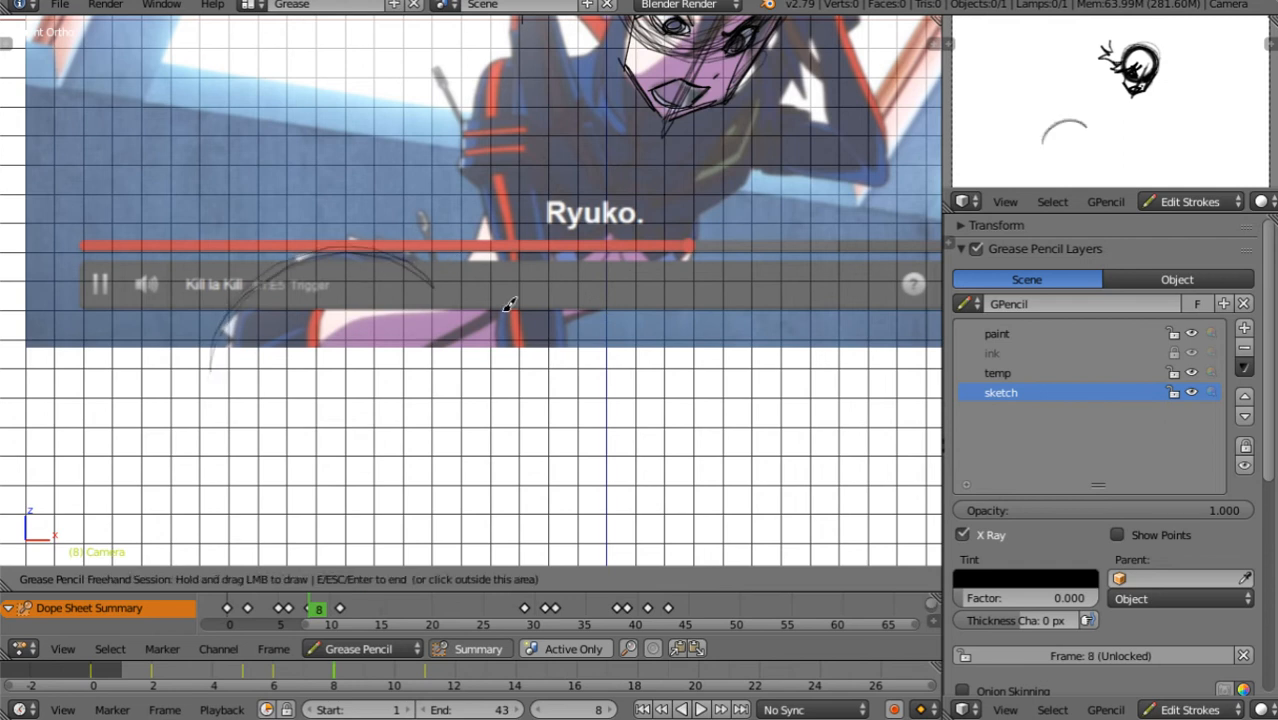
pyautogui.moveTo(478, 106)
pyautogui.mouseDown()
pyautogui.moveTo(540, 64)
pyautogui.moveTo(740, 108)
pyautogui.moveTo(682, 236)
pyautogui.moveTo(485, 285)
pyautogui.moveTo(540, 320)
pyautogui.moveTo(722, 188)
pyautogui.moveTo(700, 100)
pyautogui.moveTo(491, 123)
pyautogui.moveTo(479, 220)
pyautogui.moveTo(737, 192)
pyautogui.mouseUp()
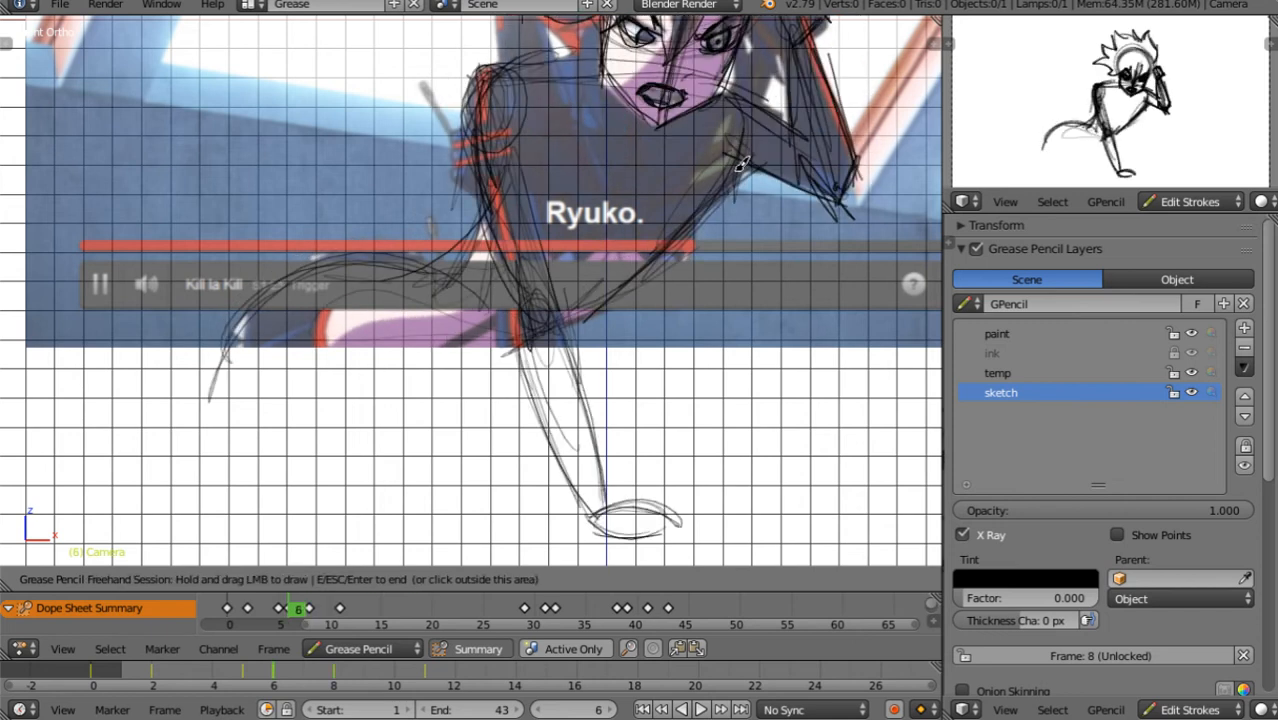
# On frame 6, extend the body sketch with the back, hip and thigh curves
pyautogui.moveTo(546, 185)
pyautogui.mouseDown()
pyautogui.moveTo(600, 295)
pyautogui.moveTo(743, 159)
pyautogui.moveTo(680, 85)
pyautogui.moveTo(563, 50)
pyautogui.moveTo(521, 72)
pyautogui.moveTo(450, 255)
pyautogui.moveTo(380, 258)
pyautogui.moveTo(228, 358)
pyautogui.mouseUp()
pyautogui.moveTo(238, 300); pyautogui.dragTo(276, 450)
# On frame 0, reinforce the back, hip and lower torso contours of the body sketch
pyautogui.press('Left')
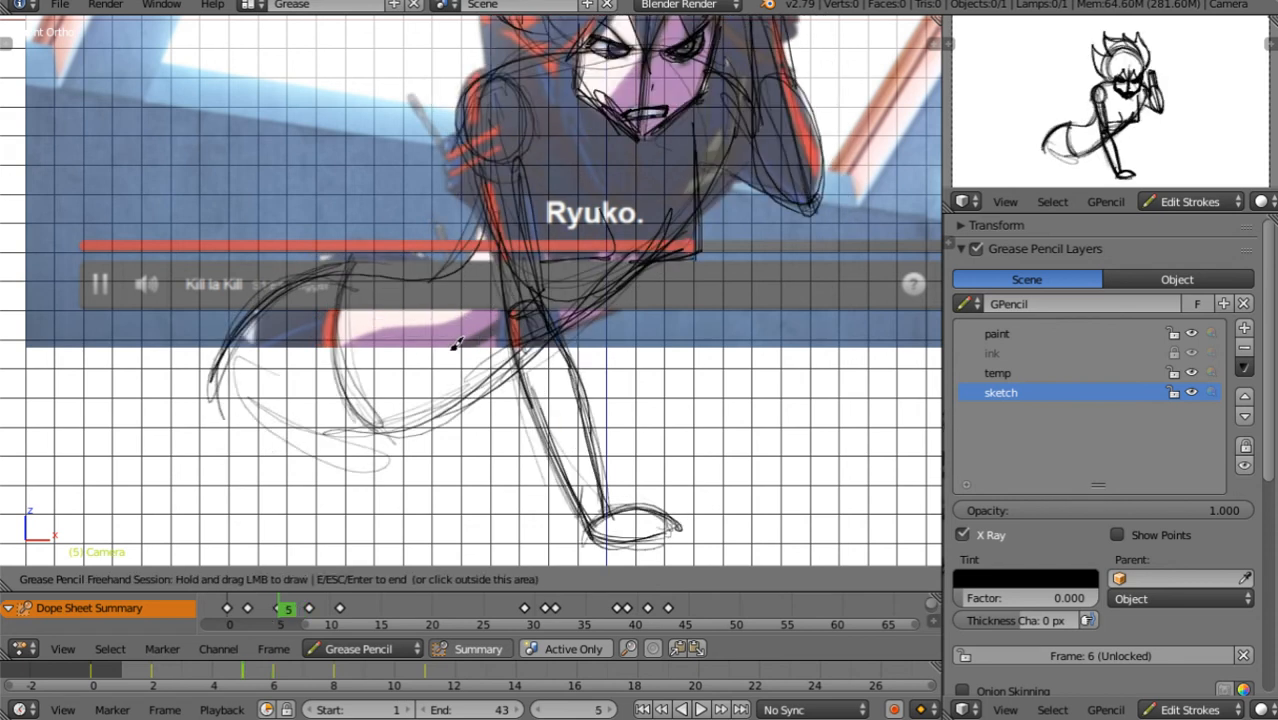
pyautogui.press('Left')
pyautogui.press('Left')
pyautogui.press('Left')
pyautogui.press('Left')
pyautogui.press('Left')
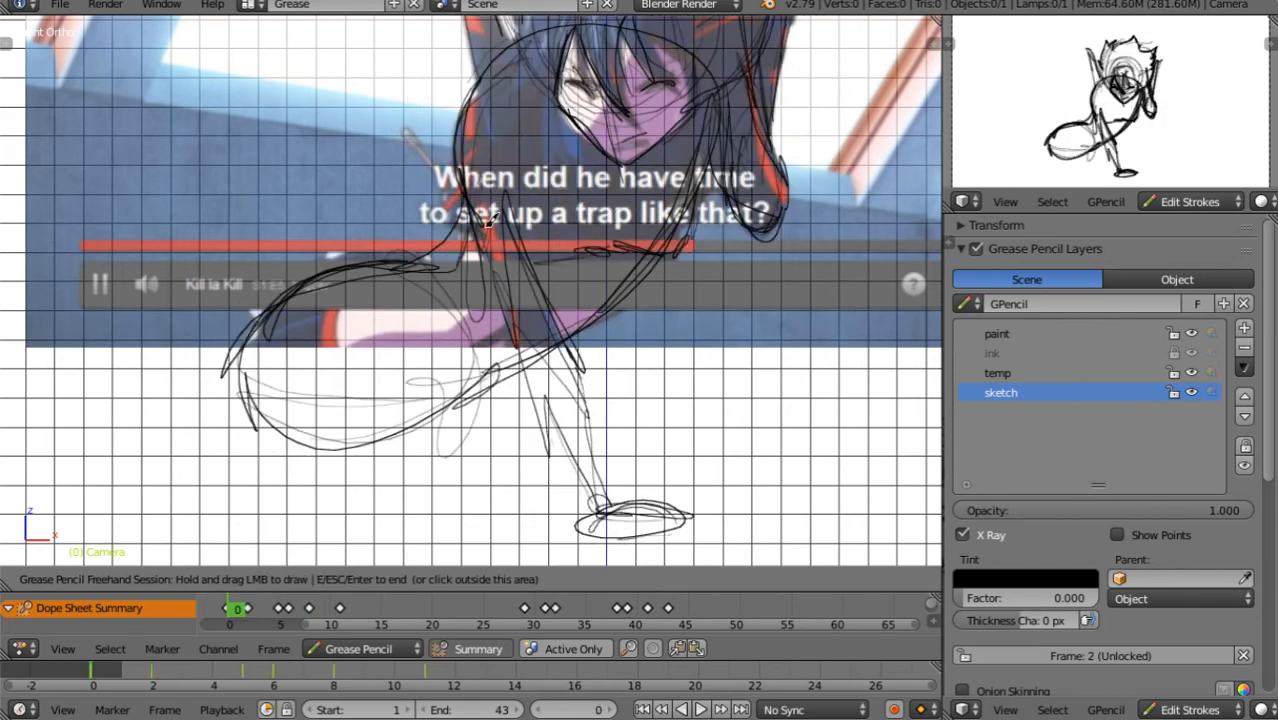
pyautogui.moveTo(490, 222)
pyautogui.mouseDown()
pyautogui.moveTo(442, 272)
pyautogui.moveTo(240, 335)
pyautogui.moveTo(330, 447)
pyautogui.moveTo(495, 375)
pyautogui.moveTo(614, 286)
pyautogui.mouseUp()
pyautogui.press('Down')
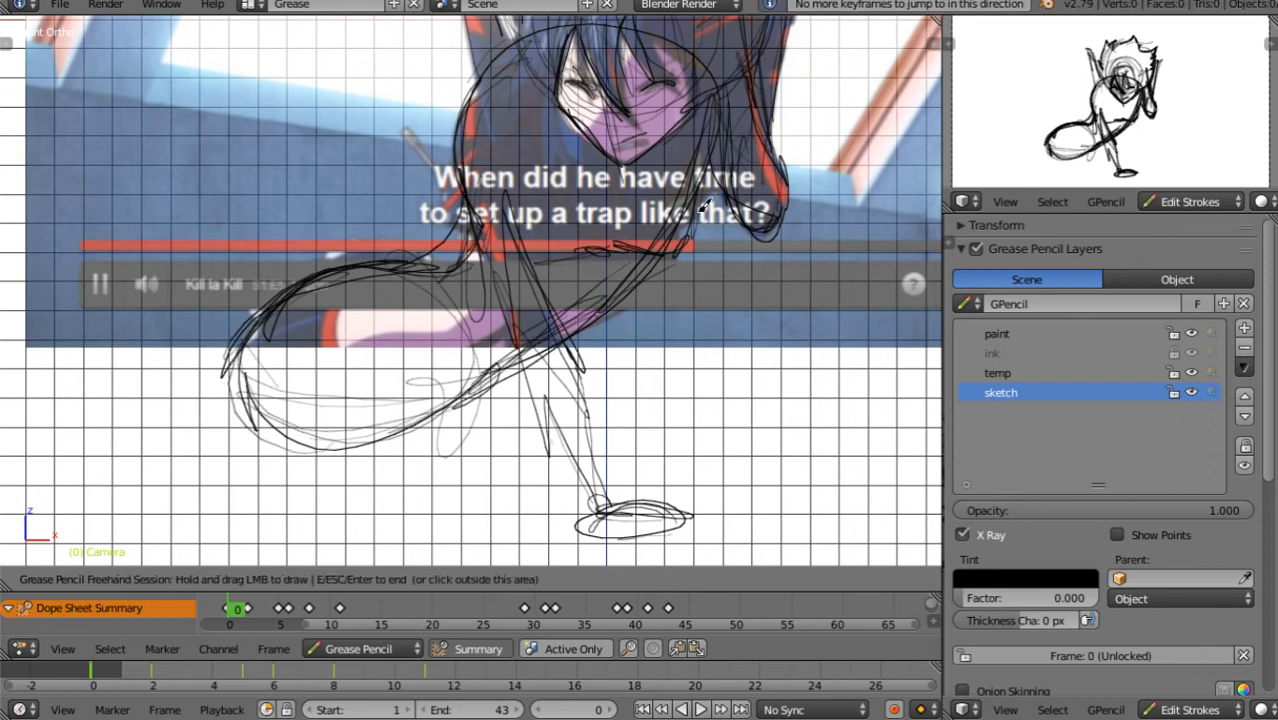
# On frame 0, add light curved strokes over the shoulders around the head
pyautogui.moveTo(471, 85); pyautogui.dragTo(580, 27)
pyautogui.moveTo(580, 27)
pyautogui.mouseDown()
pyautogui.moveTo(640, 32)
pyautogui.moveTo(691, 71)
pyautogui.mouseUp()
pyautogui.moveTo(471, 86)
pyautogui.mouseDown()
pyautogui.moveTo(458, 109)
pyautogui.moveTo(442, 102)
pyautogui.mouseUp()
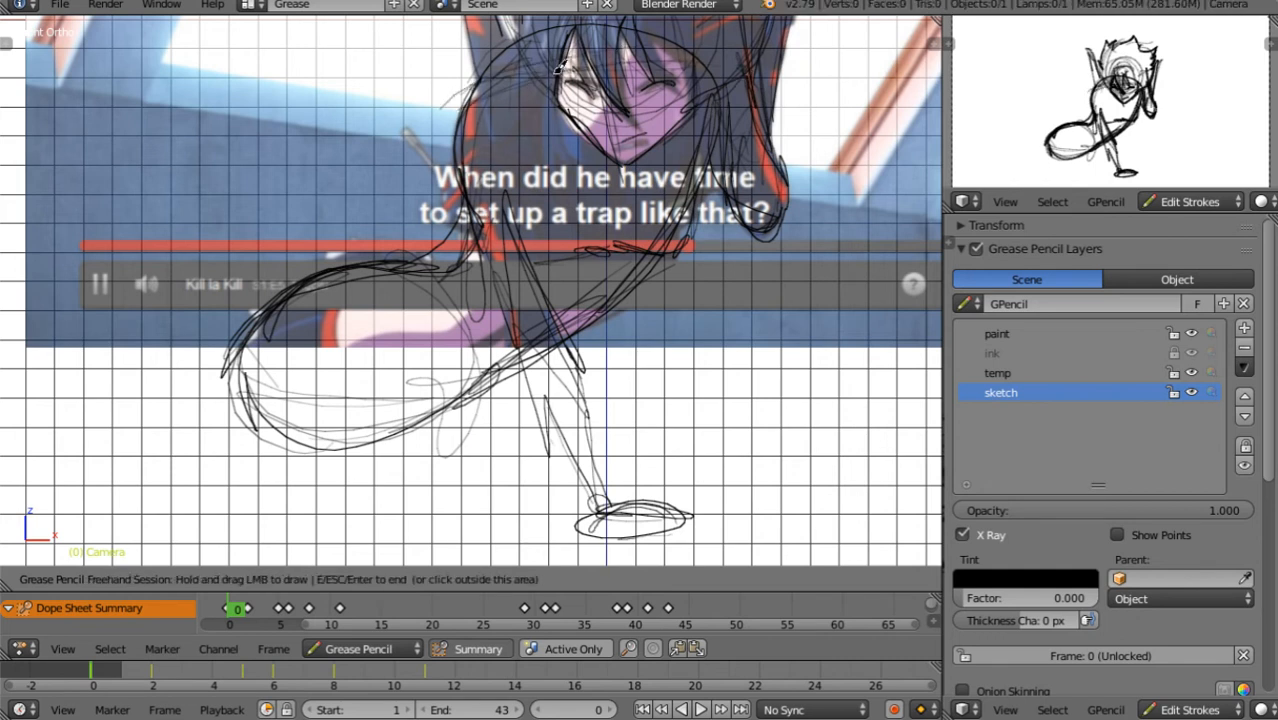
# On frame 0, sketch the curved band across the thigh and reinforce the thigh's lower and outer contours
pyautogui.press('Up')
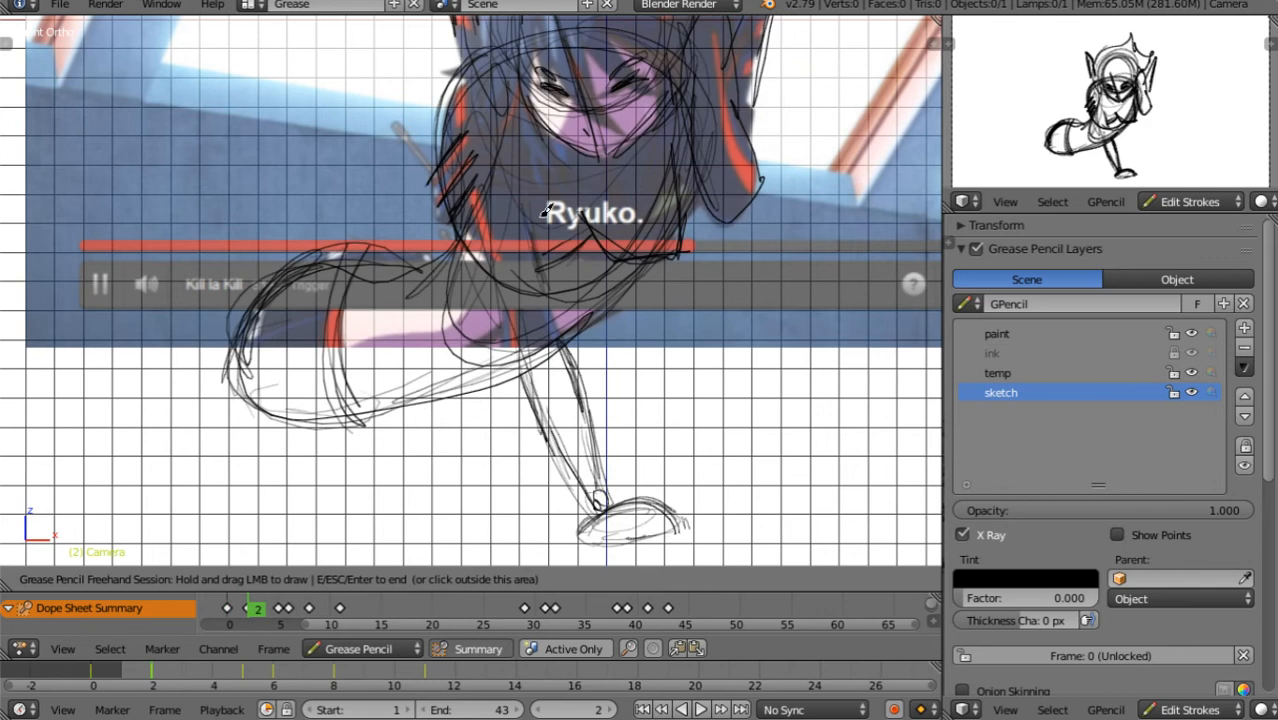
pyautogui.moveTo(361, 279)
pyautogui.mouseDown()
pyautogui.moveTo(356, 270)
pyautogui.moveTo(337, 362)
pyautogui.moveTo(354, 428)
pyautogui.moveTo(372, 424)
pyautogui.moveTo(352, 428)
pyautogui.moveTo(510, 340)
pyautogui.mouseUp()
pyautogui.press('Down')
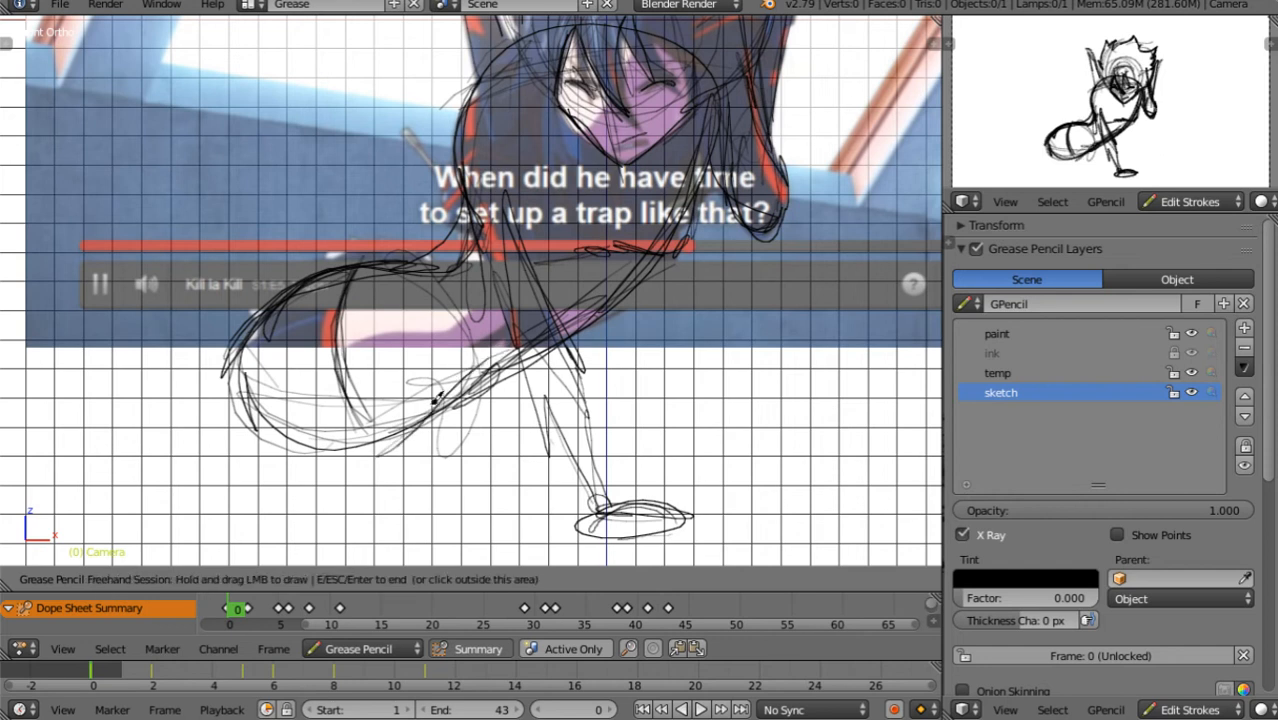
pyautogui.moveTo(380, 452); pyautogui.dragTo(643, 268)
pyautogui.moveTo(538, 340)
pyautogui.mouseDown()
pyautogui.moveTo(280, 430)
pyautogui.moveTo(255, 398)
pyautogui.mouseUp()
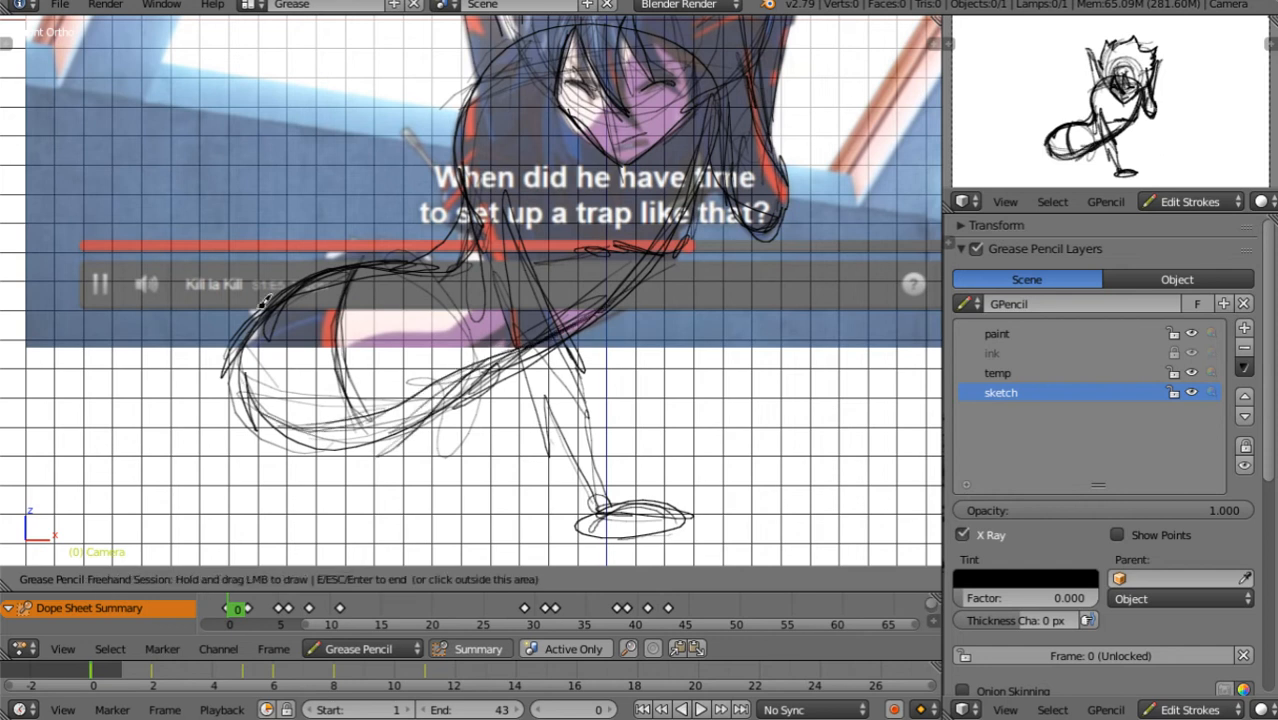
# Reinforce the thigh and upper arm contours on frame 2 and the supporting arm down to the elbow on frame 5
pyautogui.press('Right')
pyautogui.press('Right')
pyautogui.moveTo(288, 268)
pyautogui.mouseDown()
pyautogui.moveTo(430, 256)
pyautogui.moveTo(483, 176)
pyautogui.moveTo(460, 95)
pyautogui.moveTo(445, 120)
pyautogui.moveTo(480, 165)
pyautogui.mouseUp()
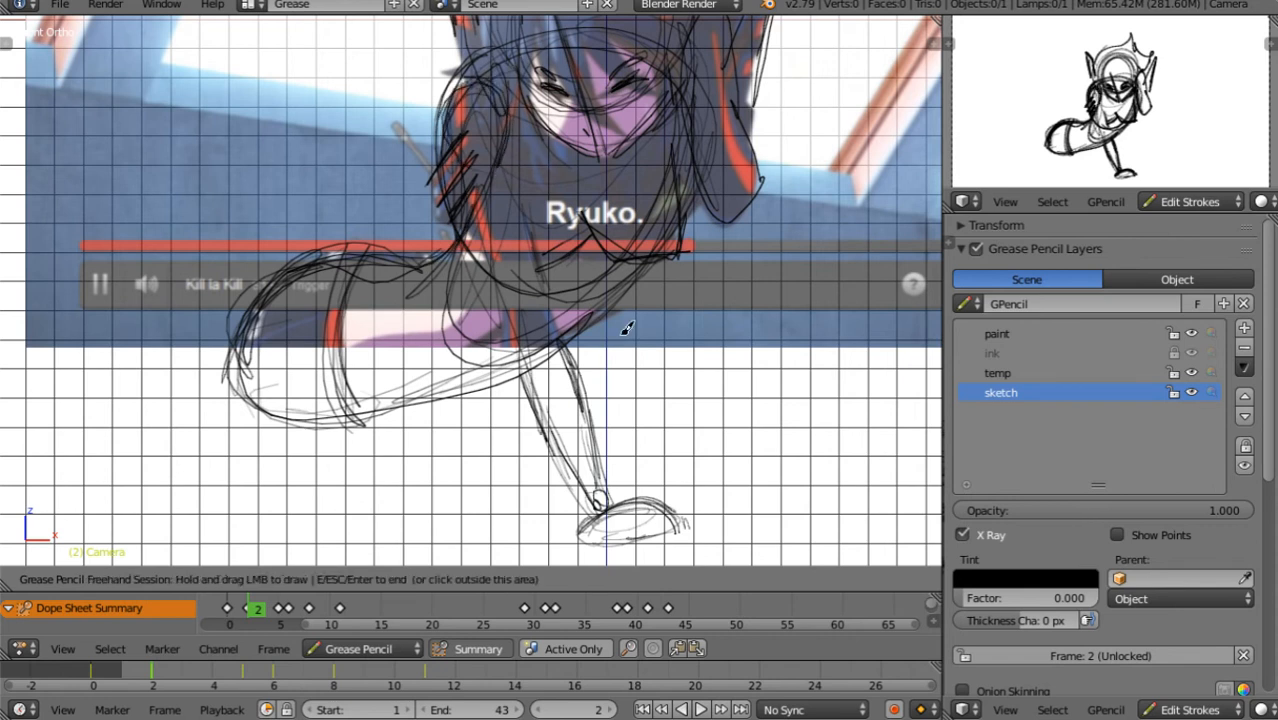
pyautogui.press('Up')
pyautogui.moveTo(543, 122)
pyautogui.mouseDown()
pyautogui.moveTo(524, 157)
pyautogui.moveTo(536, 215)
pyautogui.moveTo(500, 230)
pyautogui.moveTo(511, 295)
pyautogui.mouseUp()
pyautogui.moveTo(534, 262); pyautogui.dragTo(579, 362)
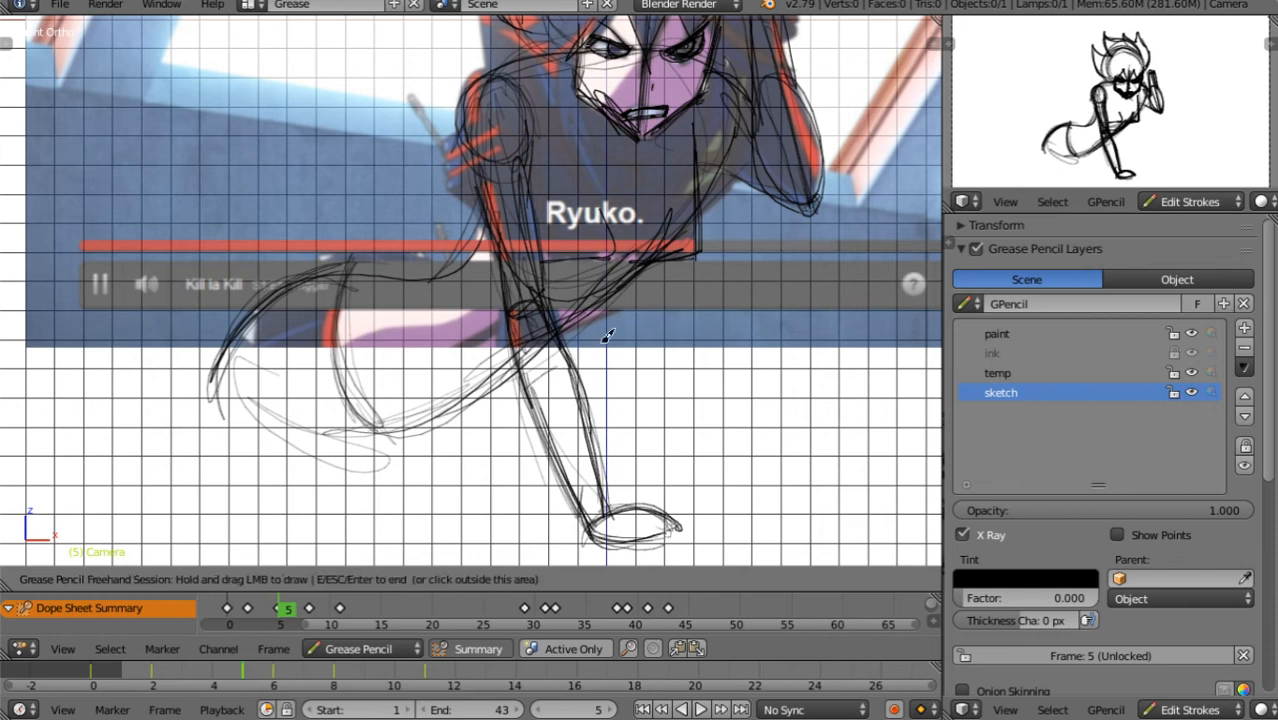
# On frame 0, add contour strokes along both sides of the lower supporting arm
pyautogui.press('Down')
pyautogui.press('Down')
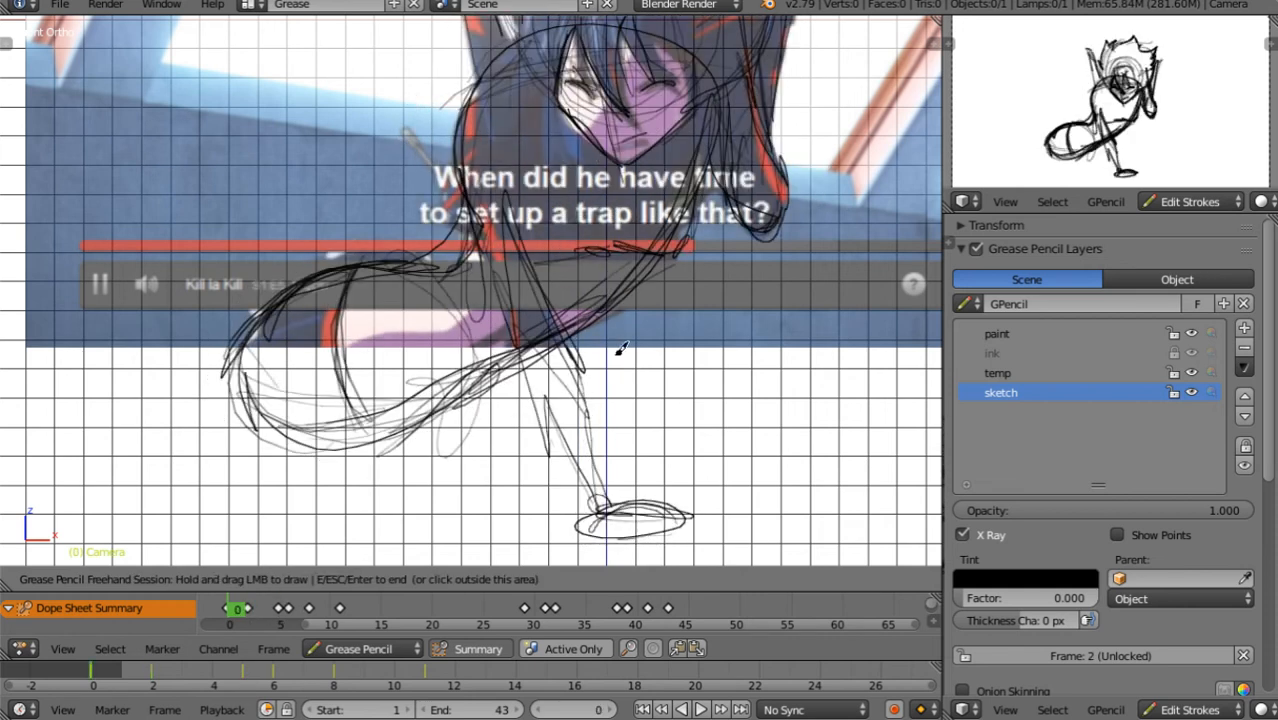
pyautogui.moveTo(590, 369)
pyautogui.mouseDown()
pyautogui.moveTo(578, 494)
pyautogui.moveTo(580, 482)
pyautogui.moveTo(594, 524)
pyautogui.moveTo(604, 461)
pyautogui.moveTo(598, 470)
pyautogui.mouseUp()
pyautogui.moveTo(532, 360)
pyautogui.mouseDown()
pyautogui.moveTo(528, 385)
pyautogui.moveTo(585, 405)
pyautogui.moveTo(556, 436)
pyautogui.mouseUp()
# On frame 2, add strokes to the lower supporting arm and the side of the torso
pyautogui.press('Up')
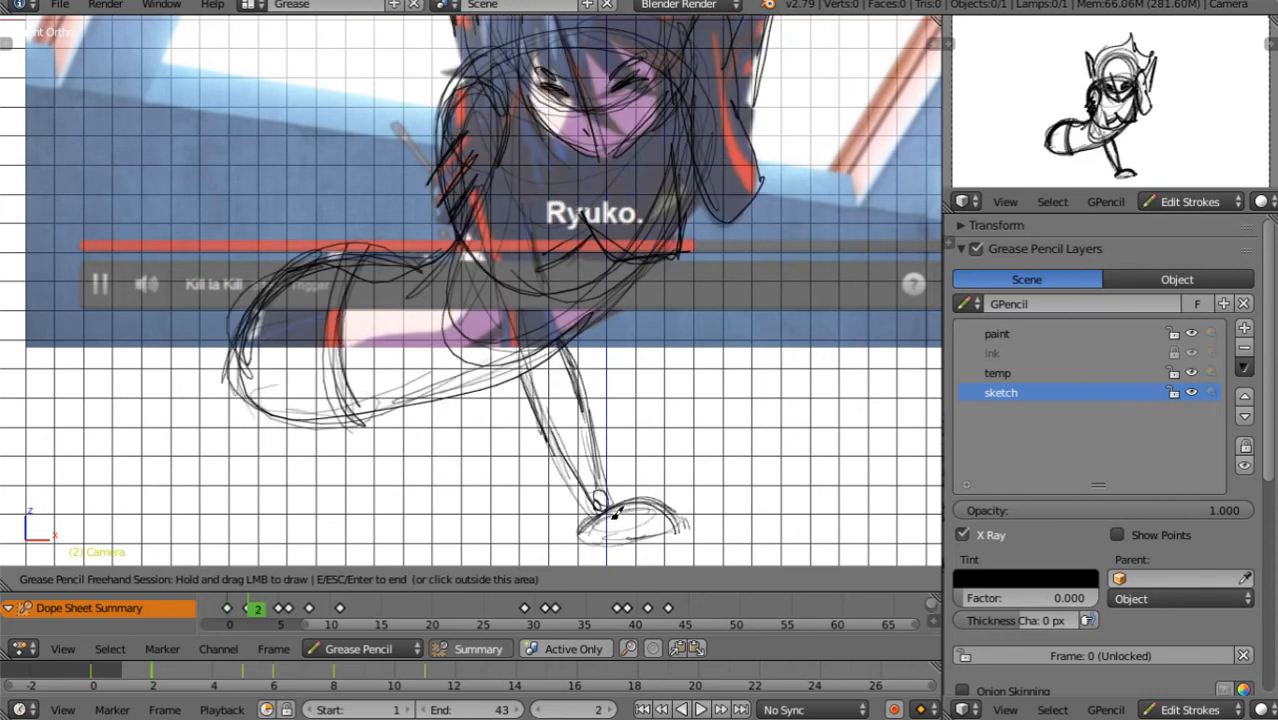
pyautogui.moveTo(573, 343); pyautogui.dragTo(530, 408)
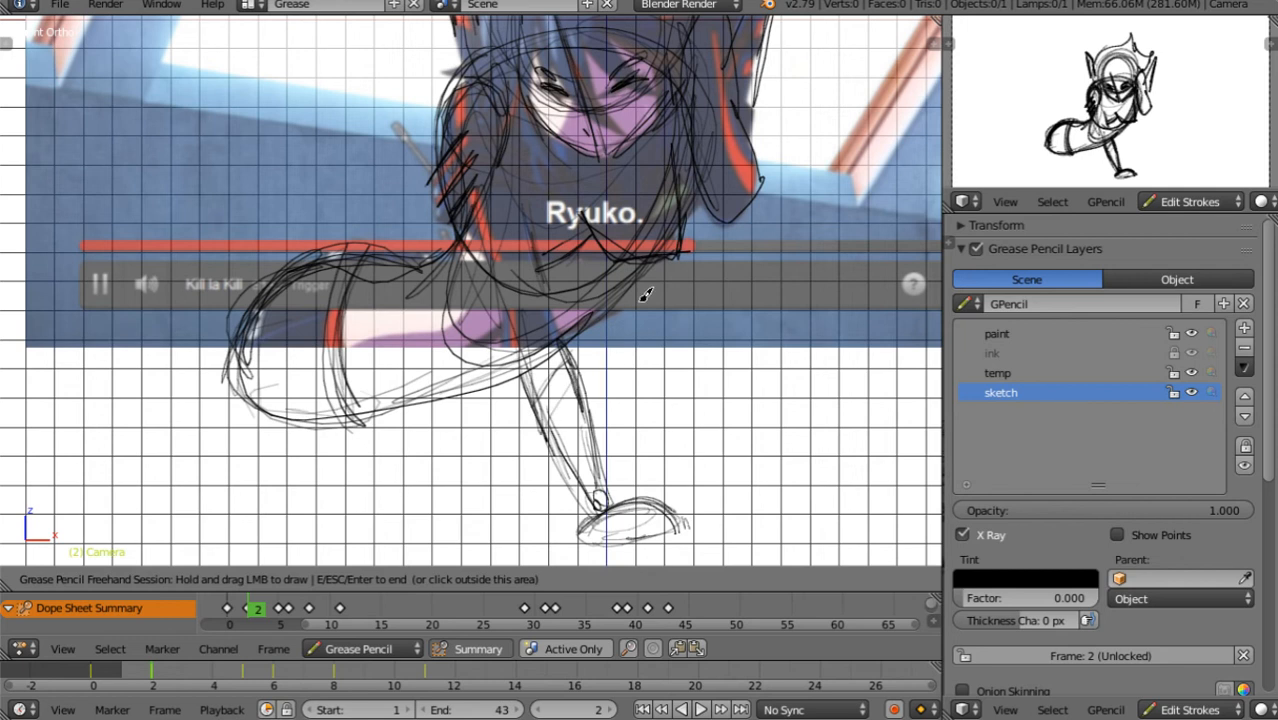
pyautogui.moveTo(580, 322); pyautogui.dragTo(575, 318)
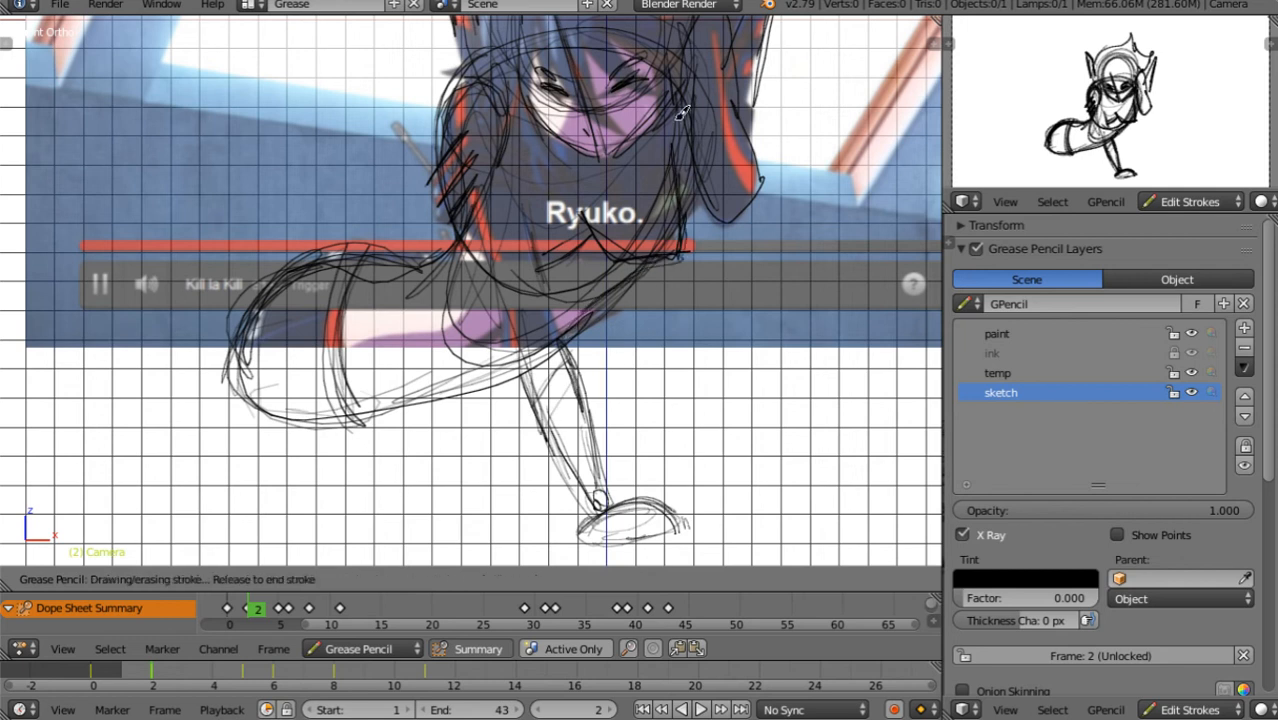
pyautogui.moveTo(681, 113); pyautogui.dragTo(684, 116)
# On frame 2, outline the tall pointed shape beside the head above the raised elbow
pyautogui.moveTo(689, 191)
pyautogui.keyDown('shift'); pyautogui.mouseDown(button='middle')
pyautogui.moveTo(667, 226)
pyautogui.moveTo(656, 311)
pyautogui.mouseUp(button='middle'); pyautogui.keyUp('shift')
pyautogui.moveTo(746, 56)
pyautogui.mouseDown()
pyautogui.moveTo(724, 100)
pyautogui.moveTo(769, 43)
pyautogui.mouseUp()
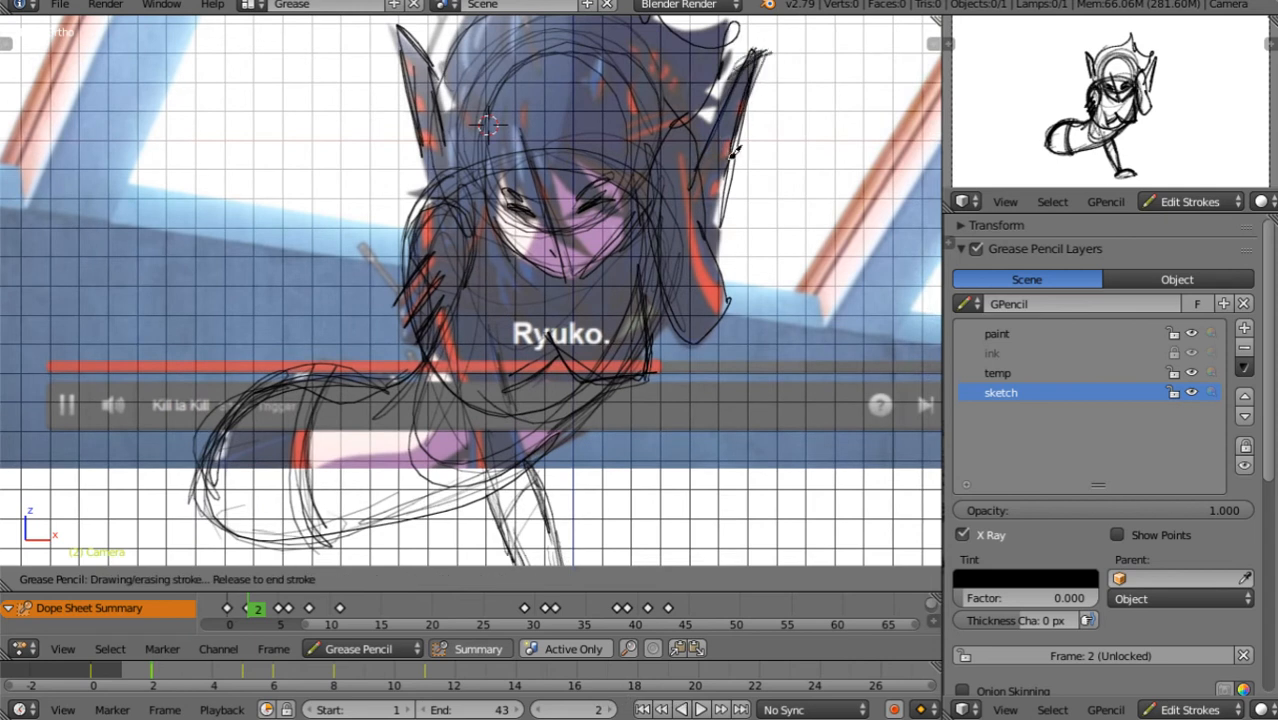
pyautogui.moveTo(735, 150); pyautogui.dragTo(712, 240)
# On frame 5, sketch the raised hand with its pointed fingers beside the head
pyautogui.press('Up')
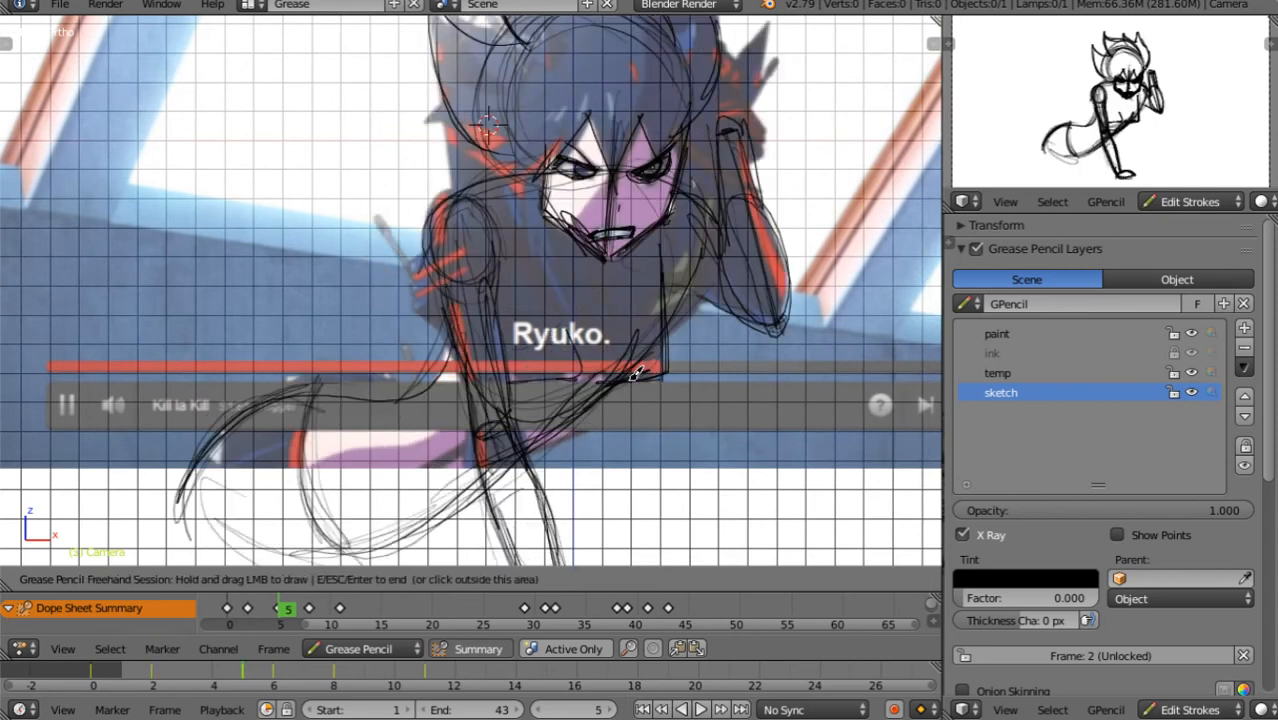
pyautogui.moveTo(757, 92)
pyautogui.mouseDown()
pyautogui.moveTo(725, 98)
pyautogui.moveTo(768, 26)
pyautogui.moveTo(775, 101)
pyautogui.moveTo(731, 45)
pyautogui.mouseUp()
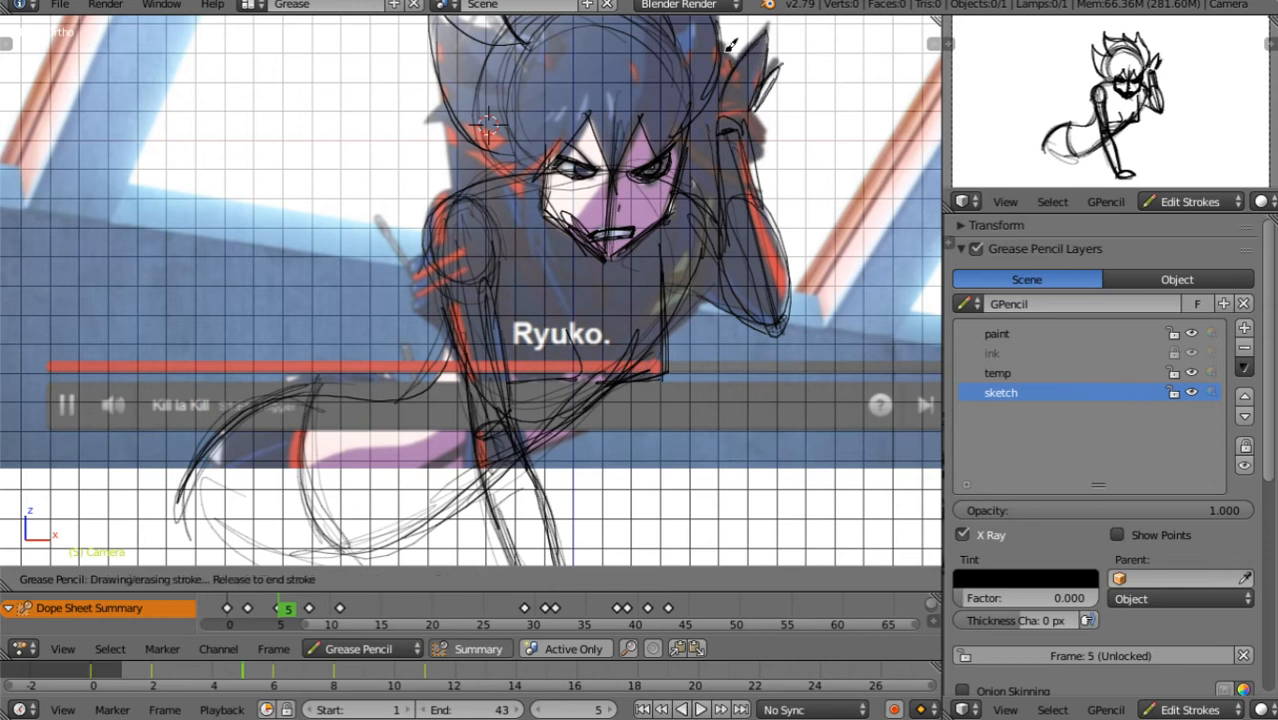
pyautogui.moveTo(772, 121); pyautogui.dragTo(778, 120)
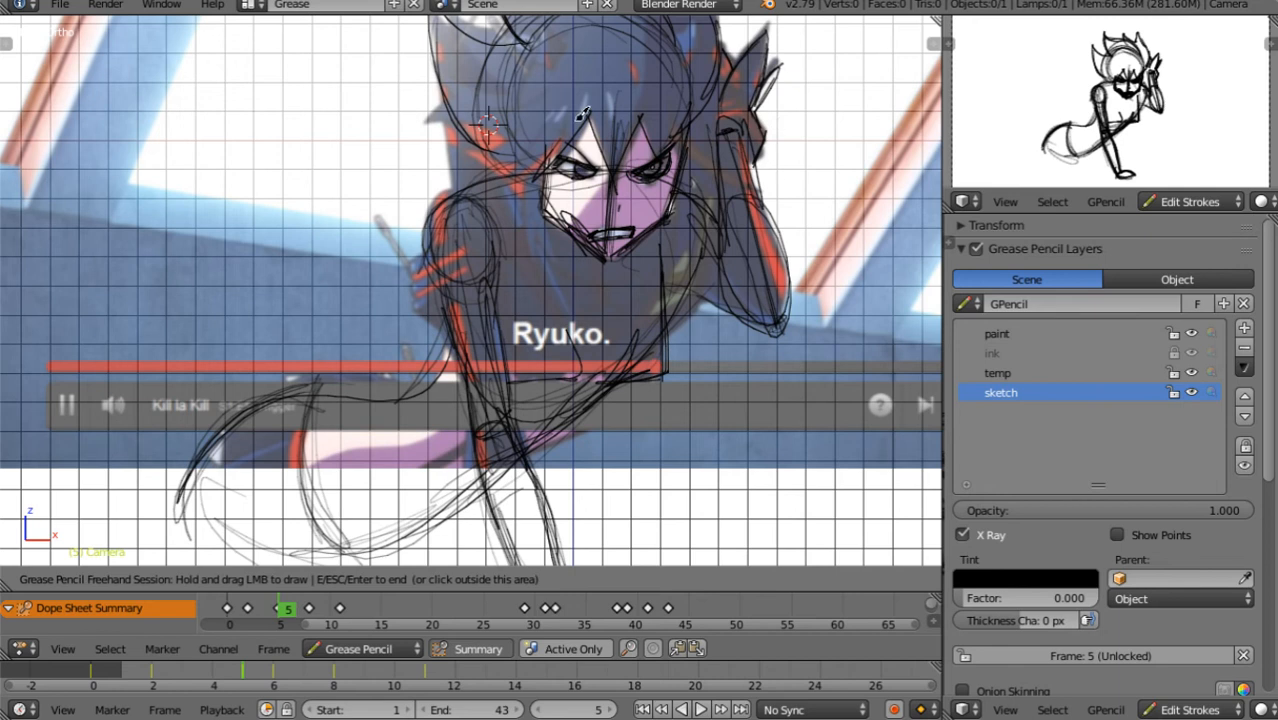
# On frame 5, sketch the side hair spikes and the striped cuff on the supporting upper arm
pyautogui.moveTo(445, 85)
pyautogui.mouseDown()
pyautogui.moveTo(457, 141)
pyautogui.moveTo(465, 128)
pyautogui.moveTo(530, 180)
pyautogui.mouseUp()
pyautogui.moveTo(444, 208)
pyautogui.mouseDown()
pyautogui.moveTo(420, 284)
pyautogui.moveTo(415, 265)
pyautogui.moveTo(437, 326)
pyautogui.mouseUp()
pyautogui.moveTo(414, 277)
pyautogui.mouseDown()
pyautogui.moveTo(465, 250)
pyautogui.moveTo(428, 289)
pyautogui.moveTo(463, 271)
pyautogui.mouseUp()
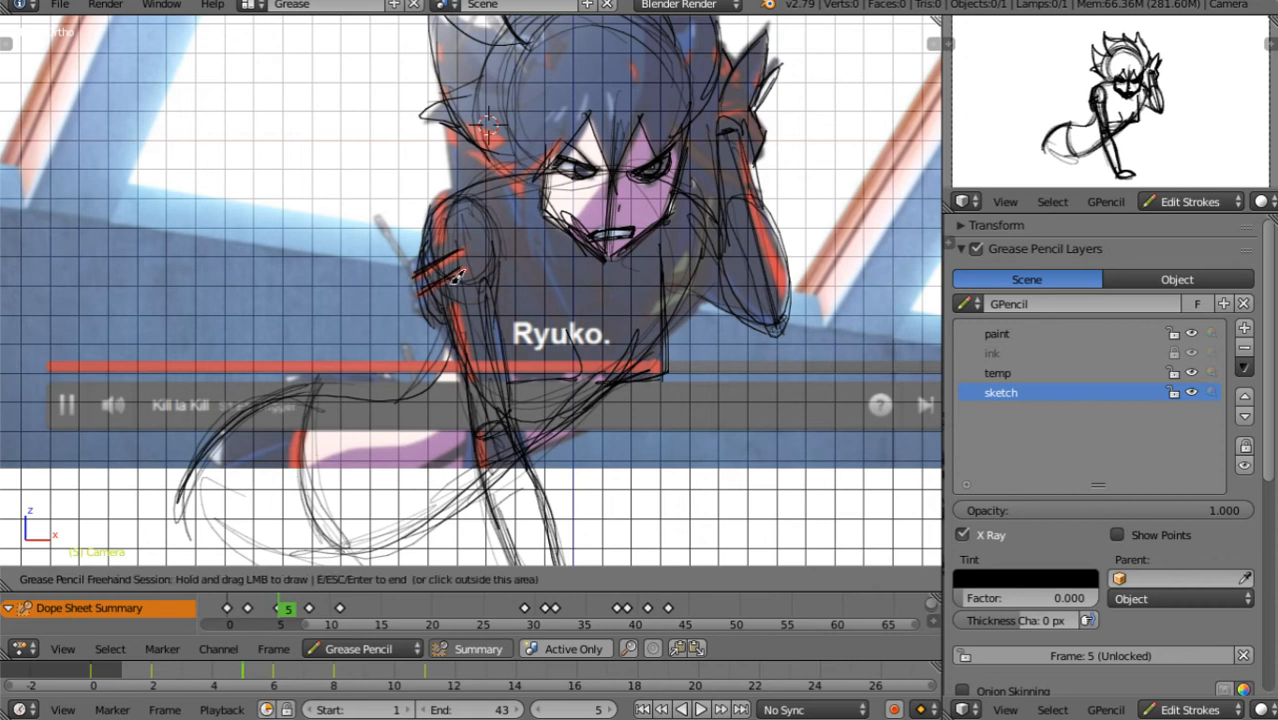
# Reinforce the thigh band on frame 5 and sketch the thigh band, underside and knee contours on frame 6
pyautogui.press('Right')
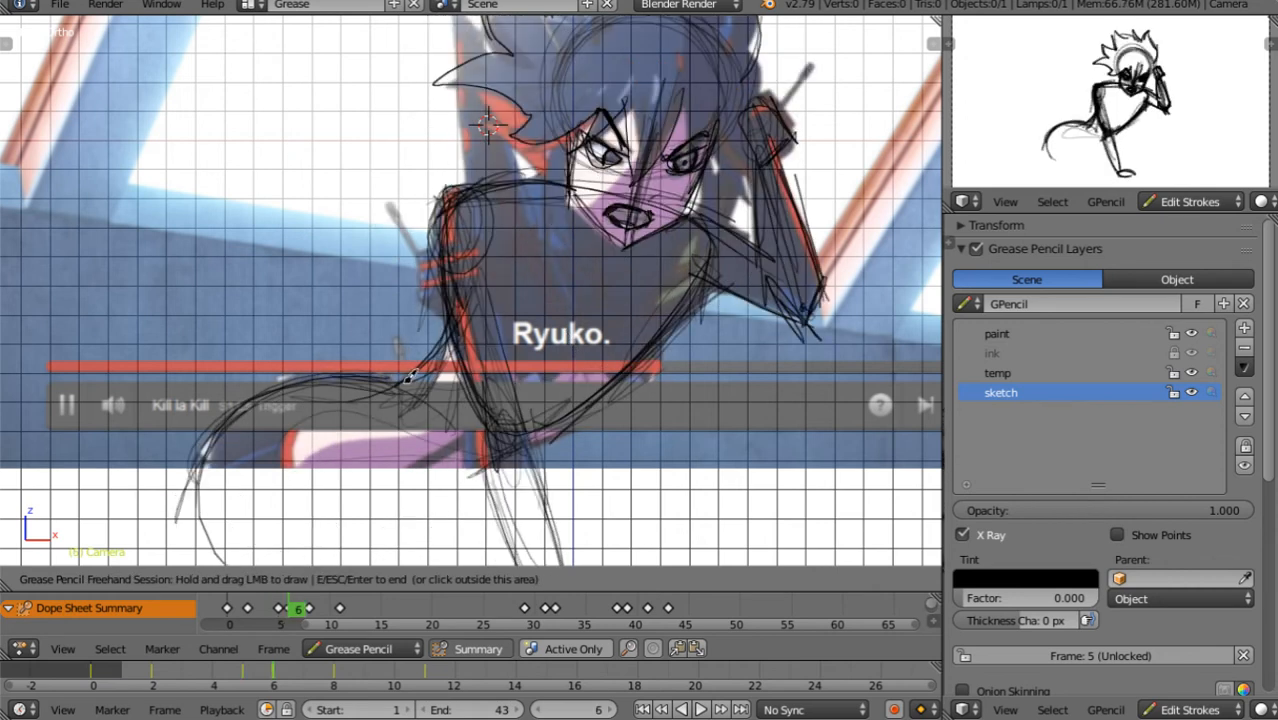
pyautogui.press('Left')
pyautogui.moveTo(306, 407); pyautogui.dragTo(342, 525)
pyautogui.press('Right')
pyautogui.moveTo(318, 387)
pyautogui.mouseDown()
pyautogui.moveTo(325, 519)
pyautogui.moveTo(346, 542)
pyautogui.moveTo(481, 462)
pyautogui.moveTo(362, 524)
pyautogui.mouseUp()
pyautogui.moveTo(486, 468)
pyautogui.mouseDown()
pyautogui.moveTo(379, 542)
pyautogui.moveTo(241, 528)
pyautogui.mouseUp()
pyautogui.moveTo(238, 458); pyautogui.dragTo(227, 555)
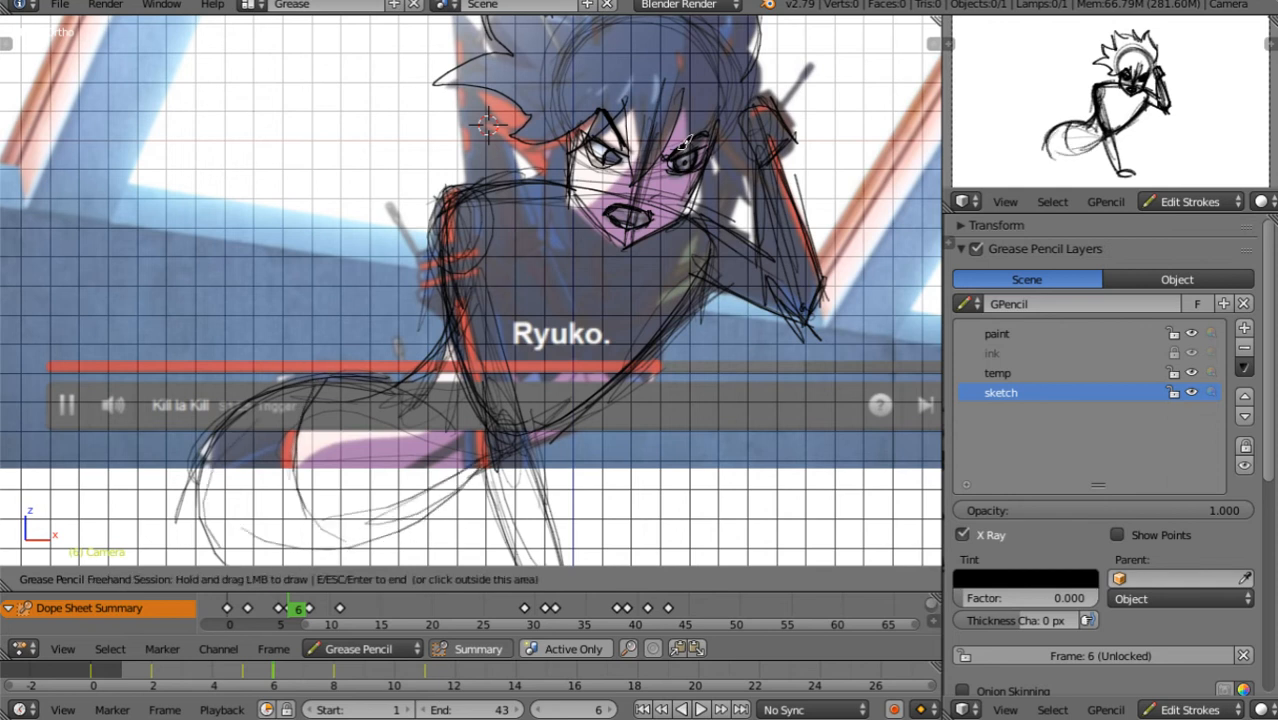
# On frame 6, add fringe strands falling over the forehead and between the eyes
pyautogui.moveTo(632, 98); pyautogui.dragTo(634, 192)
pyautogui.moveTo(655, 160)
pyautogui.mouseDown()
pyautogui.moveTo(686, 86)
pyautogui.moveTo(684, 104)
pyautogui.mouseUp()
pyautogui.moveTo(688, 92); pyautogui.dragTo(702, 123)
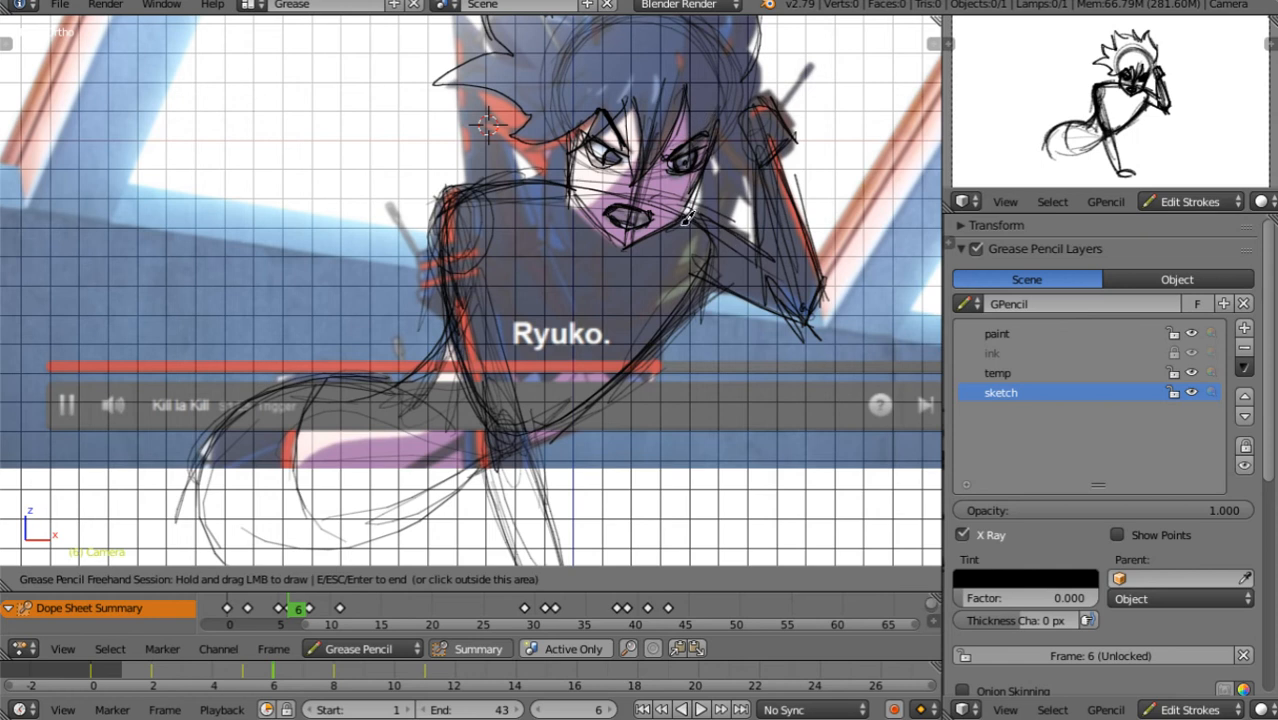
# On frame 8, outline the spiky hair around the head and the bent raised arm
pyautogui.keyDown('shift'); pyautogui.moveTo(686, 218); pyautogui.dragTo(606, 311, button='middle'); pyautogui.keyUp('shift')
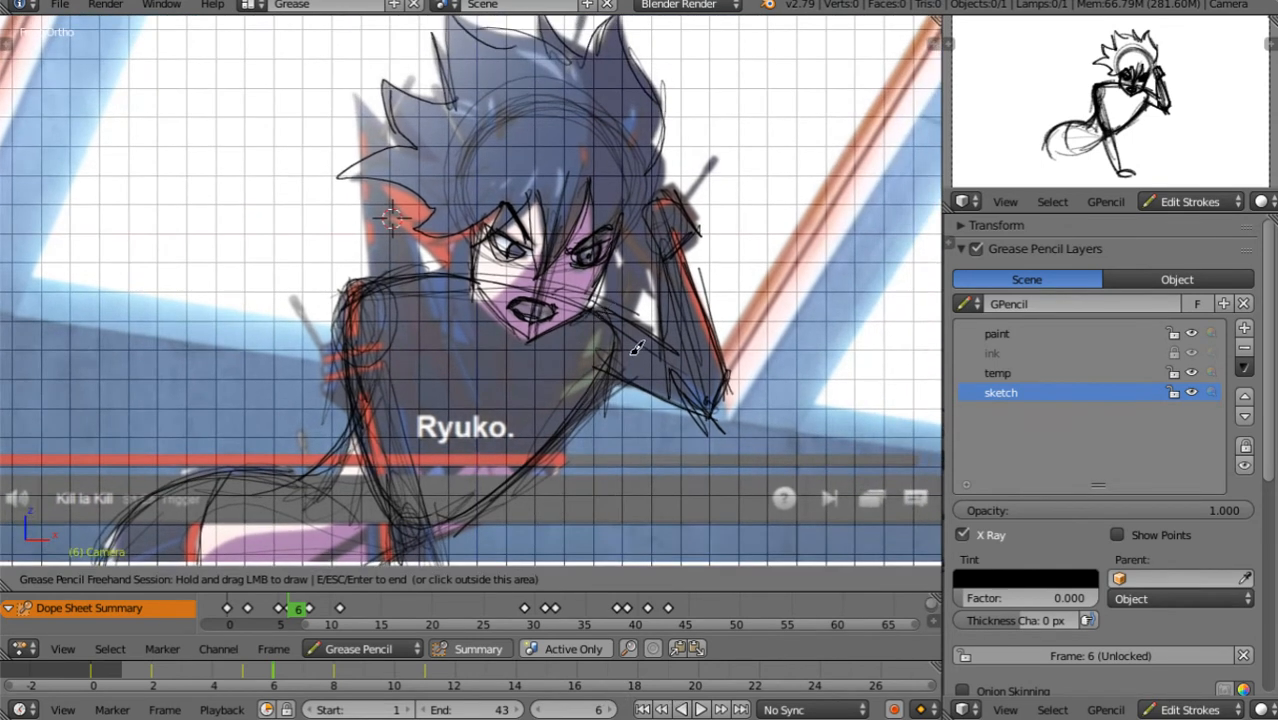
pyautogui.press('Up')
pyautogui.moveTo(420, 58); pyautogui.dragTo(492, 66)
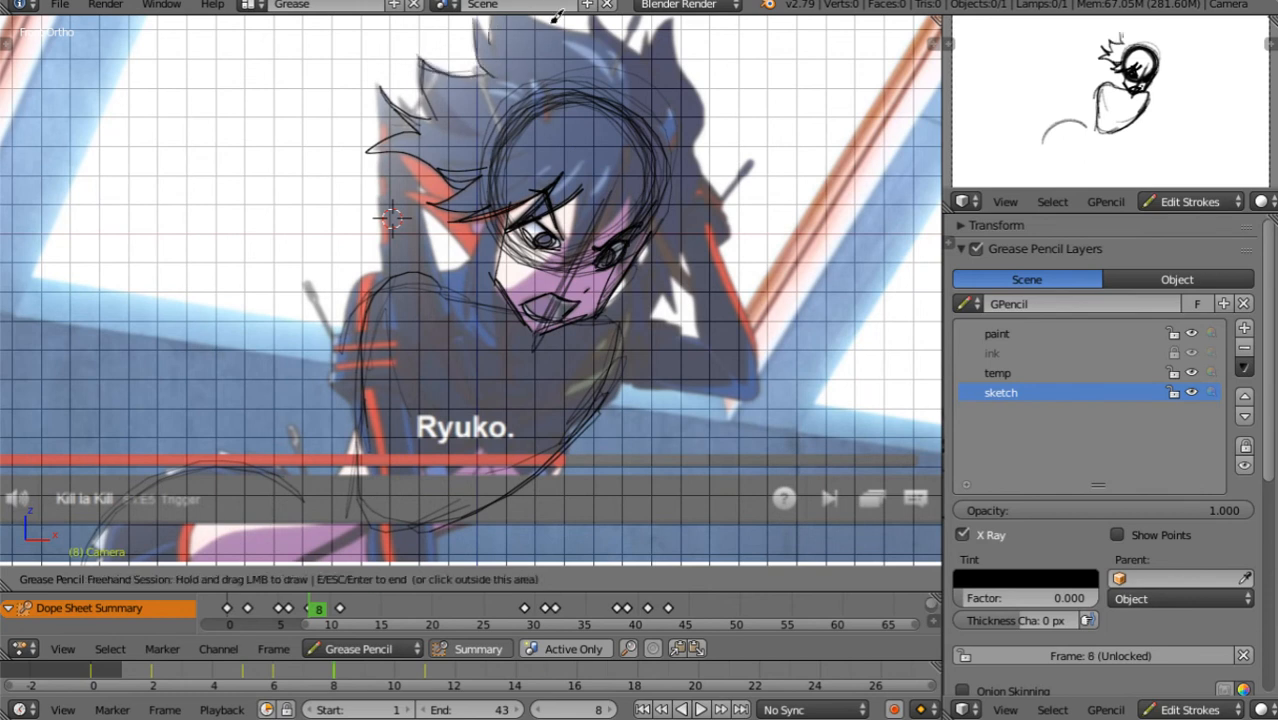
pyautogui.moveTo(555, 17)
pyautogui.mouseDown()
pyautogui.moveTo(605, 30)
pyautogui.moveTo(678, 18)
pyautogui.moveTo(762, 388)
pyautogui.mouseUp()
pyautogui.moveTo(650, 397)
pyautogui.mouseDown()
pyautogui.moveTo(770, 388)
pyautogui.moveTo(748, 295)
pyautogui.mouseUp()
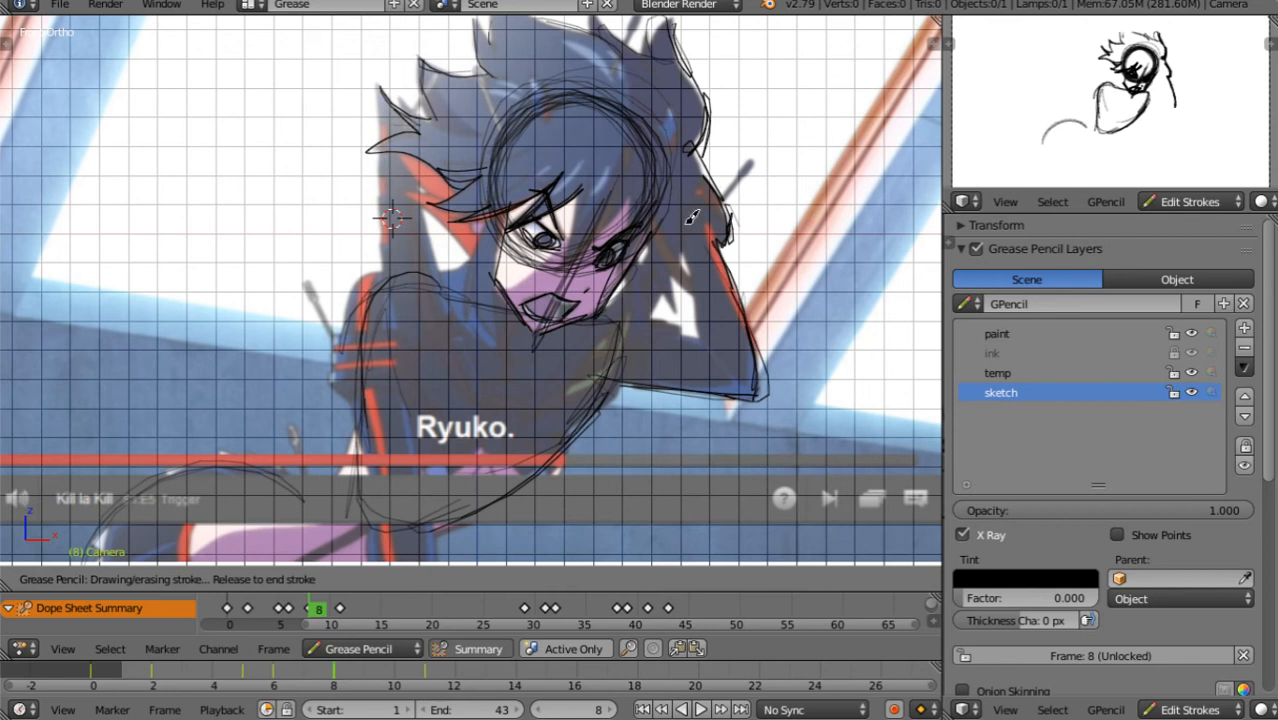
# On frame 8, add inner contour strokes to the raised arm and sketch the neck, shoulder and supporting upper arm
pyautogui.moveTo(686, 223)
pyautogui.mouseDown()
pyautogui.moveTo(697, 320)
pyautogui.moveTo(723, 377)
pyautogui.mouseUp()
pyautogui.moveTo(692, 250); pyautogui.dragTo(722, 376)
pyautogui.moveTo(692, 323)
pyautogui.mouseDown()
pyautogui.moveTo(635, 316)
pyautogui.moveTo(690, 328)
pyautogui.moveTo(636, 304)
pyautogui.moveTo(686, 218)
pyautogui.moveTo(722, 218)
pyautogui.moveTo(708, 200)
pyautogui.mouseUp()
pyautogui.moveTo(493, 207)
pyautogui.mouseDown()
pyautogui.moveTo(466, 258)
pyautogui.moveTo(350, 305)
pyautogui.moveTo(428, 226)
pyautogui.moveTo(398, 110)
pyautogui.moveTo(388, 272)
pyautogui.moveTo(345, 325)
pyautogui.moveTo(370, 395)
pyautogui.moveTo(402, 396)
pyautogui.moveTo(418, 440)
pyautogui.mouseUp()
# On frame 2, sketch the hair spikes over the top of the head and reinforce the raised arm's contours
pyautogui.press('Up')
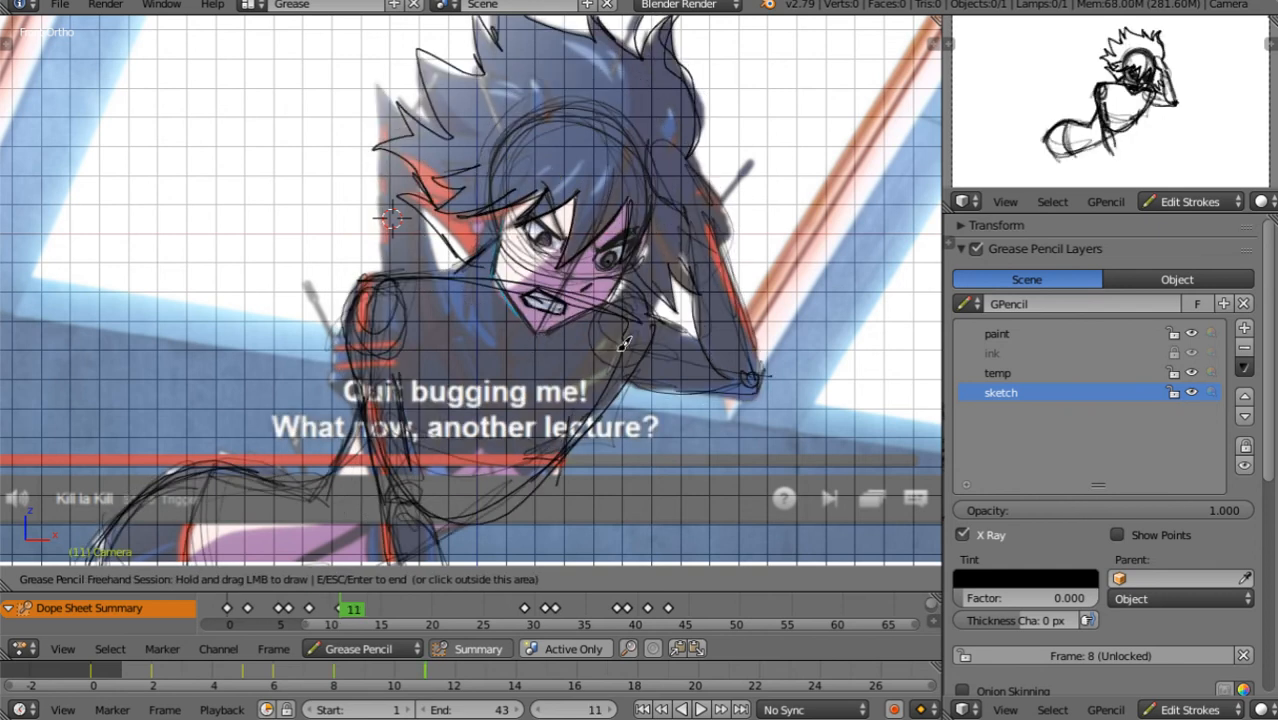
pyautogui.press('Down')
pyautogui.press('Down')
pyautogui.press('Down')
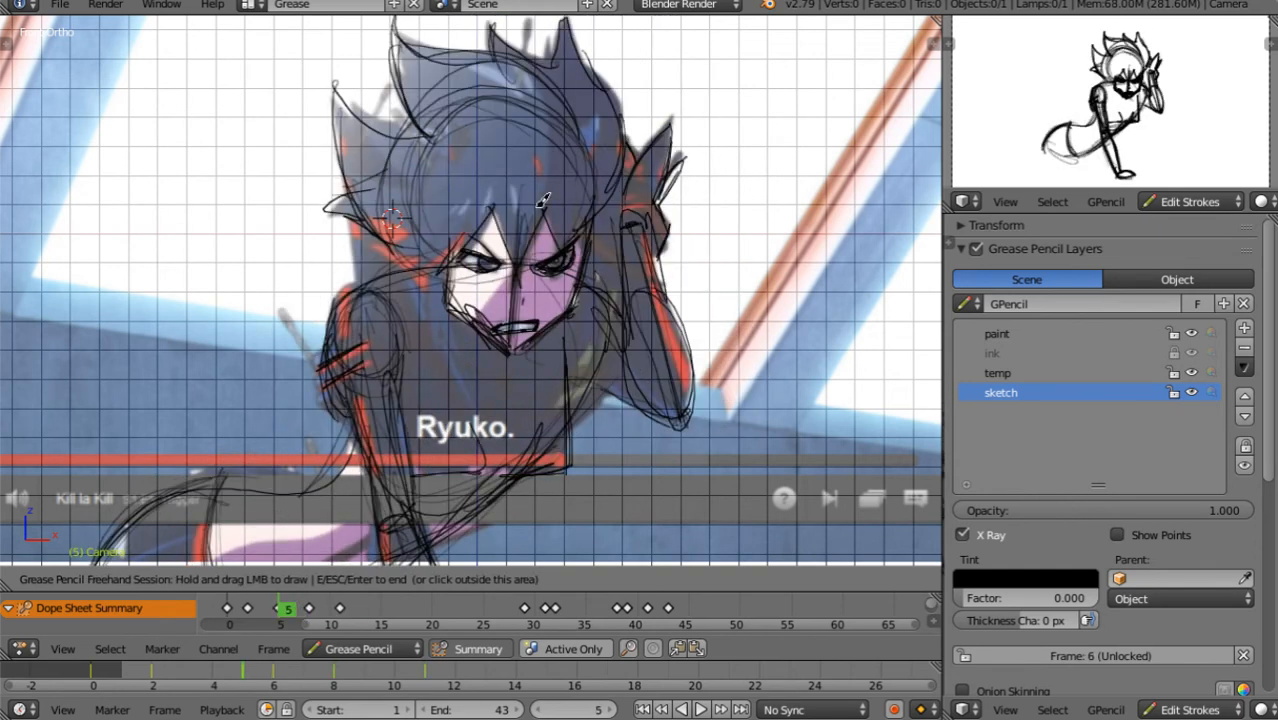
pyautogui.press('Down')
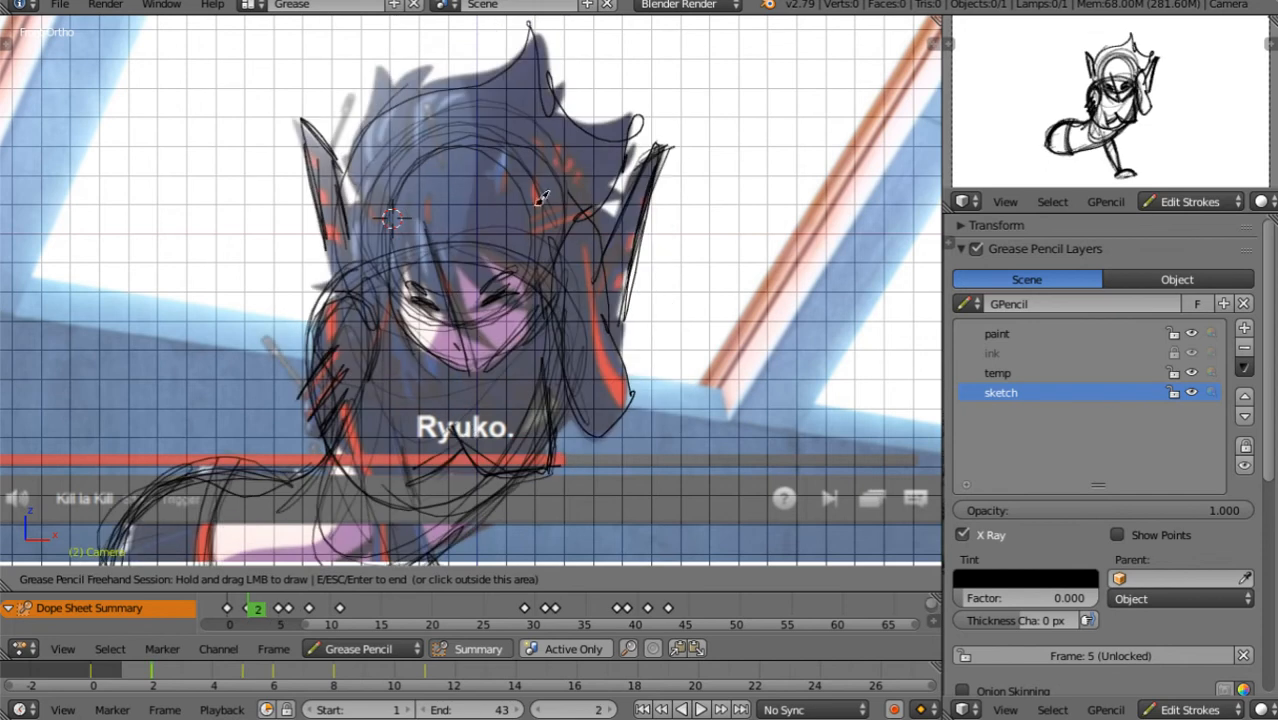
pyautogui.moveTo(342, 178)
pyautogui.mouseDown()
pyautogui.moveTo(413, 58)
pyautogui.moveTo(520, 52)
pyautogui.moveTo(596, 140)
pyautogui.moveTo(638, 150)
pyautogui.moveTo(578, 205)
pyautogui.moveTo(612, 200)
pyautogui.mouseUp()
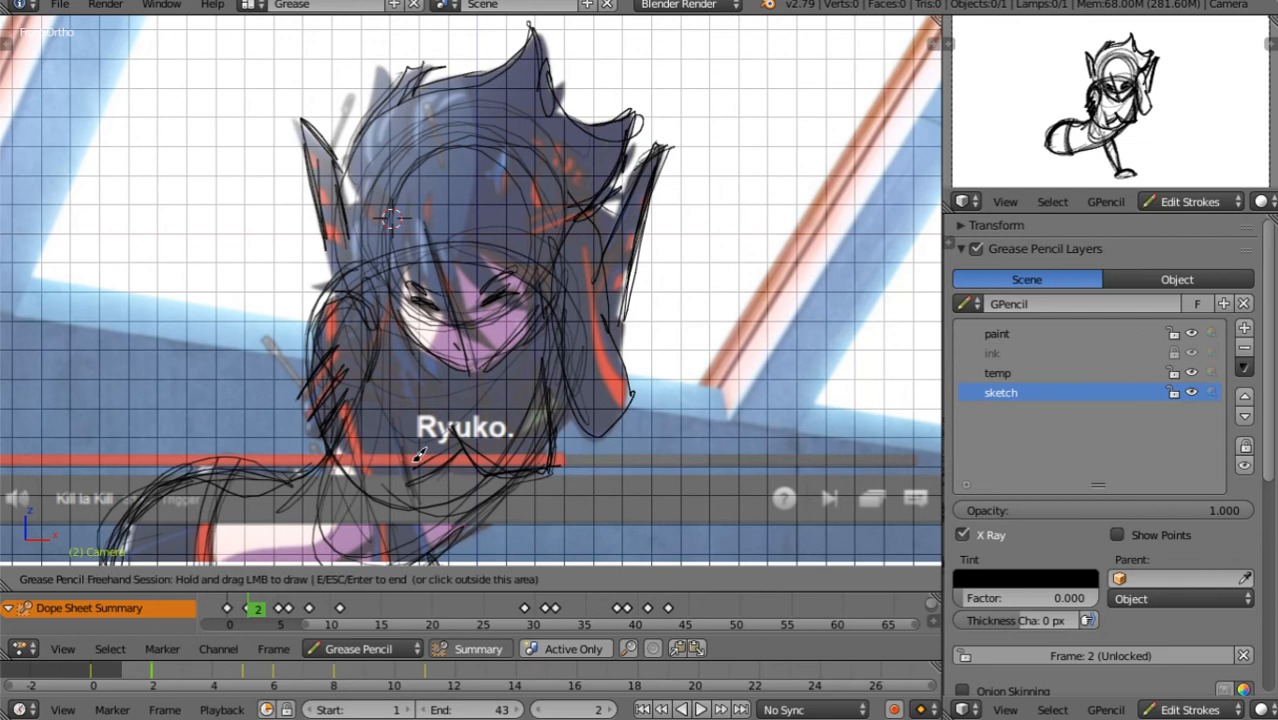
pyautogui.moveTo(383, 160); pyautogui.dragTo(488, 127)
pyautogui.moveTo(612, 262)
pyautogui.mouseDown()
pyautogui.moveTo(648, 400)
pyautogui.moveTo(592, 444)
pyautogui.moveTo(560, 380)
pyautogui.moveTo(534, 377)
pyautogui.mouseUp()
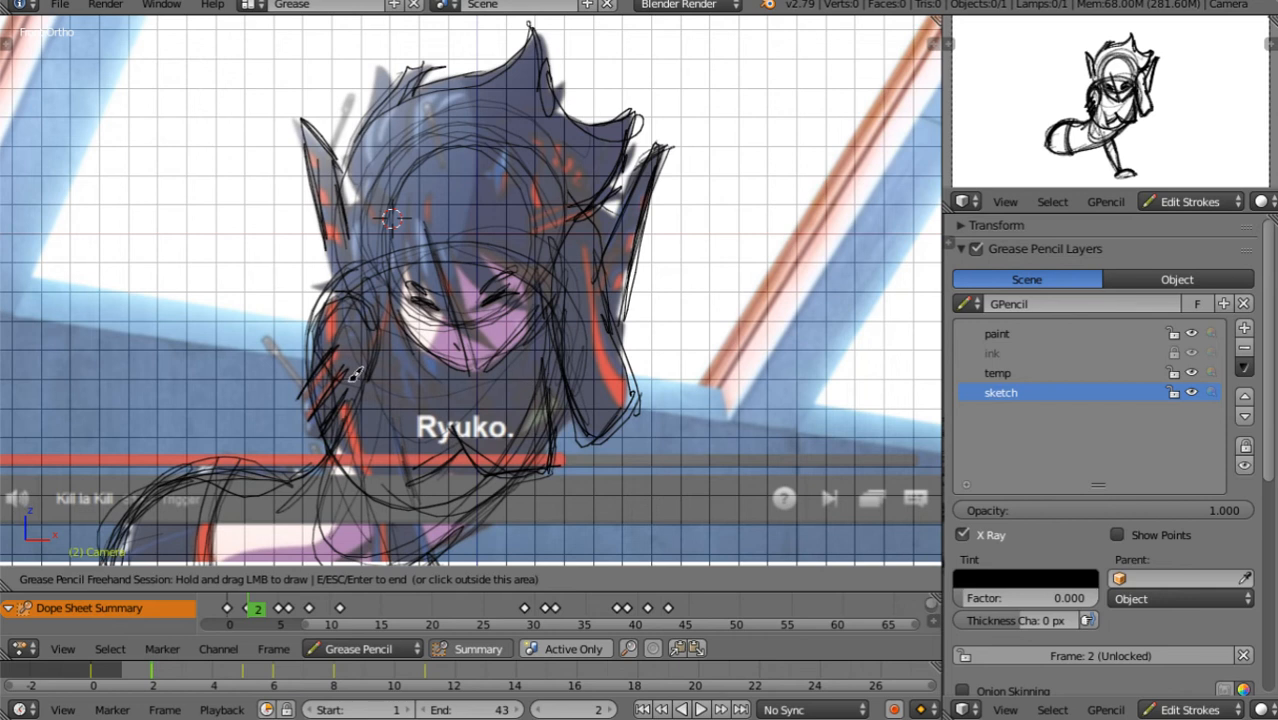
# On frame 5, add fringe strands over the forehead and between the eyes
pyautogui.press('Right')
pyautogui.press('Right')
pyautogui.press('Right')
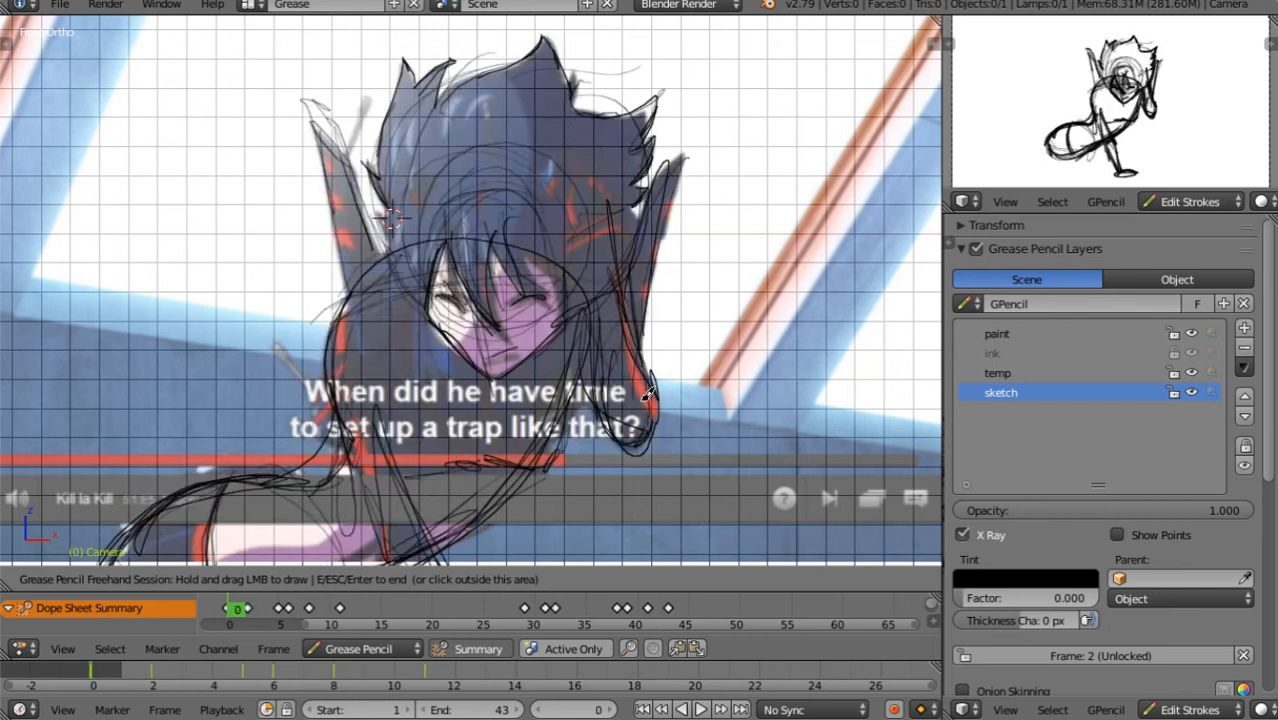
pyautogui.moveTo(528, 234)
pyautogui.mouseDown()
pyautogui.moveTo(495, 250)
pyautogui.moveTo(478, 240)
pyautogui.moveTo(517, 252)
pyautogui.moveTo(592, 222)
pyautogui.mouseUp()
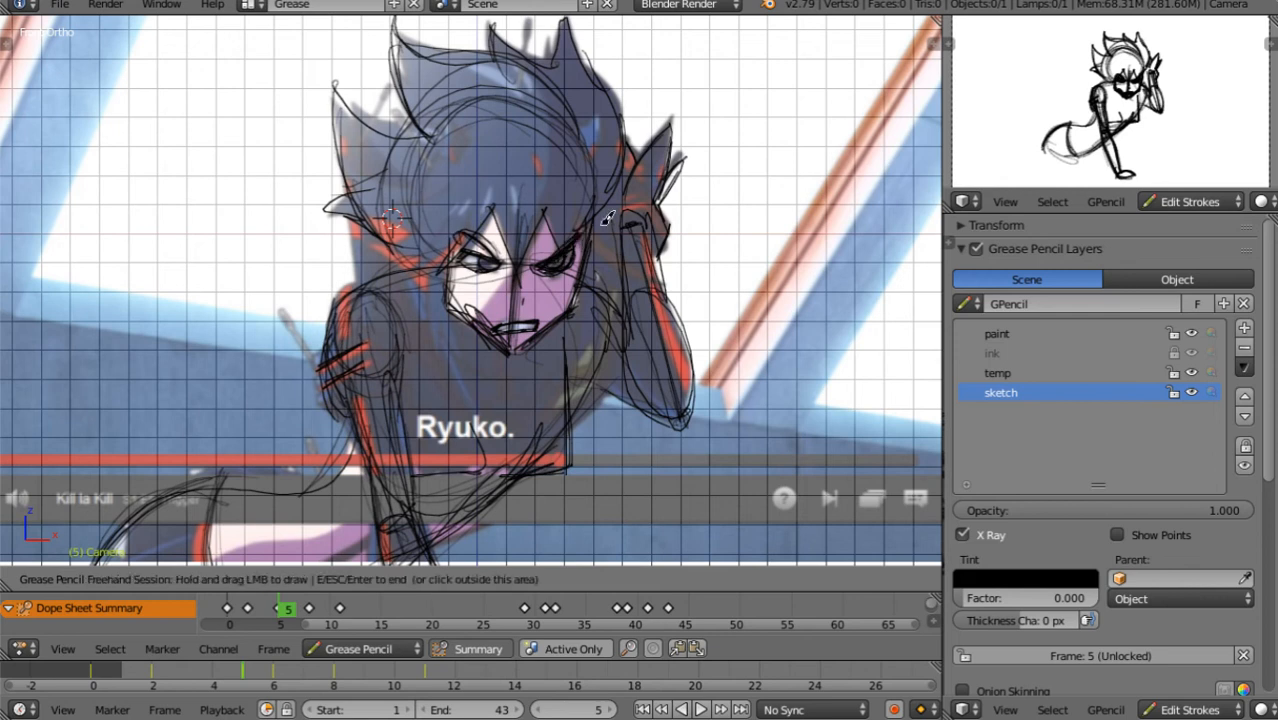
pyautogui.moveTo(475, 229); pyautogui.dragTo(470, 170)
pyautogui.moveTo(458, 240)
pyautogui.mouseDown()
pyautogui.moveTo(430, 263)
pyautogui.moveTo(500, 132)
pyautogui.mouseUp()
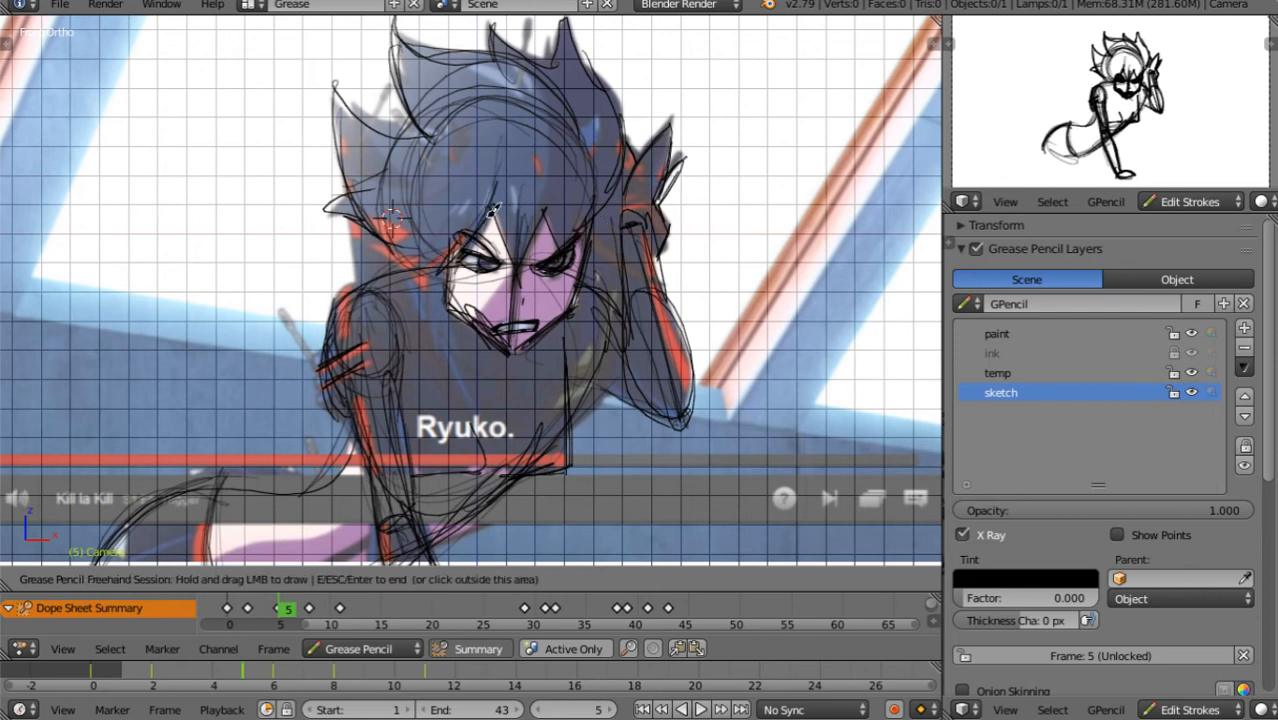
pyautogui.moveTo(496, 214)
pyautogui.mouseDown()
pyautogui.moveTo(527, 240)
pyautogui.moveTo(516, 264)
pyautogui.mouseUp()
# On frame 5, add contour strokes to the chest and both sides of the torso
pyautogui.moveTo(531, 378); pyautogui.dragTo(483, 464)
pyautogui.moveTo(437, 309)
pyautogui.mouseDown()
pyautogui.moveTo(482, 392)
pyautogui.moveTo(485, 464)
pyautogui.mouseUp()
pyautogui.moveTo(590, 290); pyautogui.dragTo(558, 400)
# On frame 6, sketch the tall pointed shape behind the hair and the hair lock beside the cheek
pyautogui.press('Right')
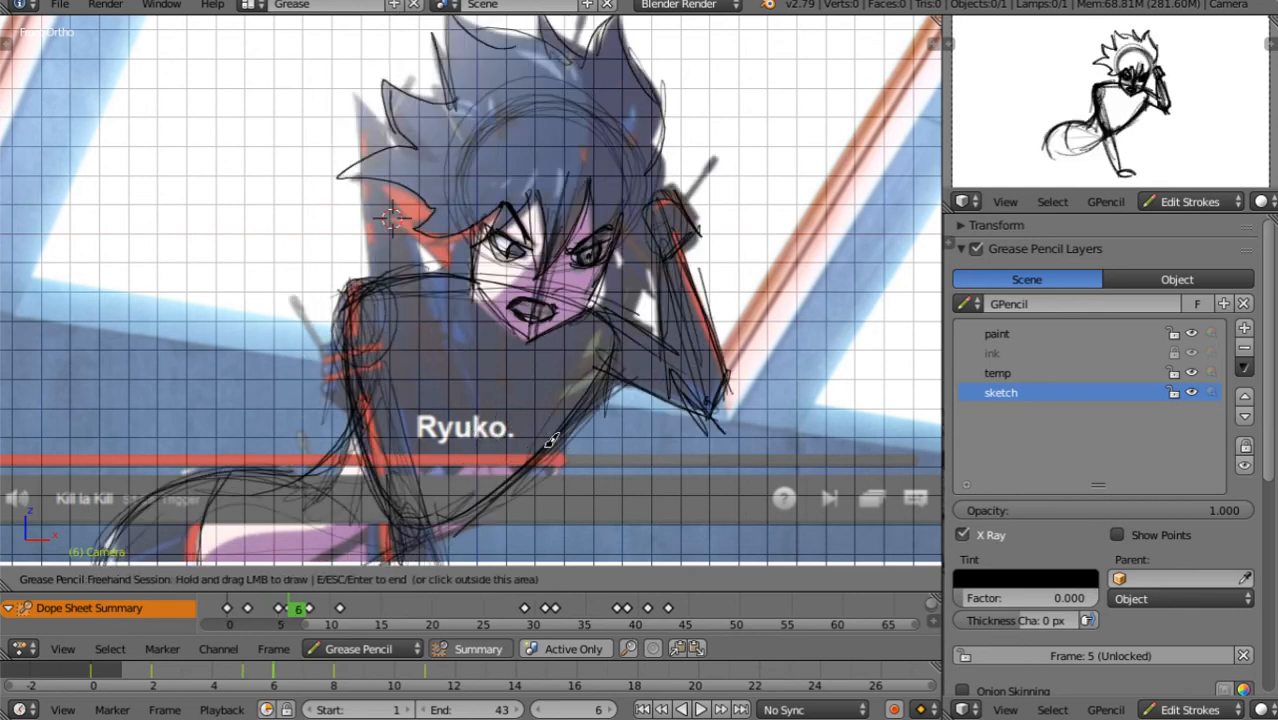
pyautogui.moveTo(628, 230)
pyautogui.mouseDown()
pyautogui.moveTo(602, 306)
pyautogui.moveTo(612, 250)
pyautogui.moveTo(633, 305)
pyautogui.mouseUp()
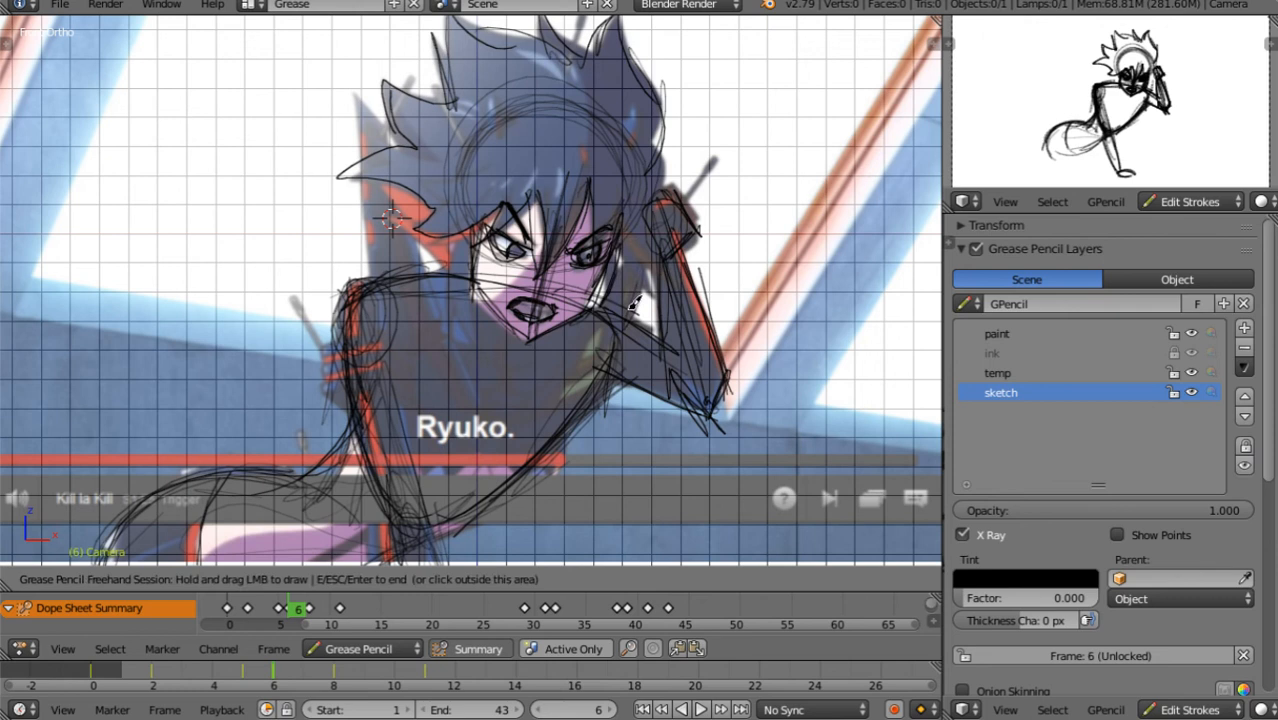
pyautogui.moveTo(362, 94)
pyautogui.mouseDown()
pyautogui.moveTo(368, 268)
pyautogui.moveTo(370, 130)
pyautogui.moveTo(424, 208)
pyautogui.mouseUp()
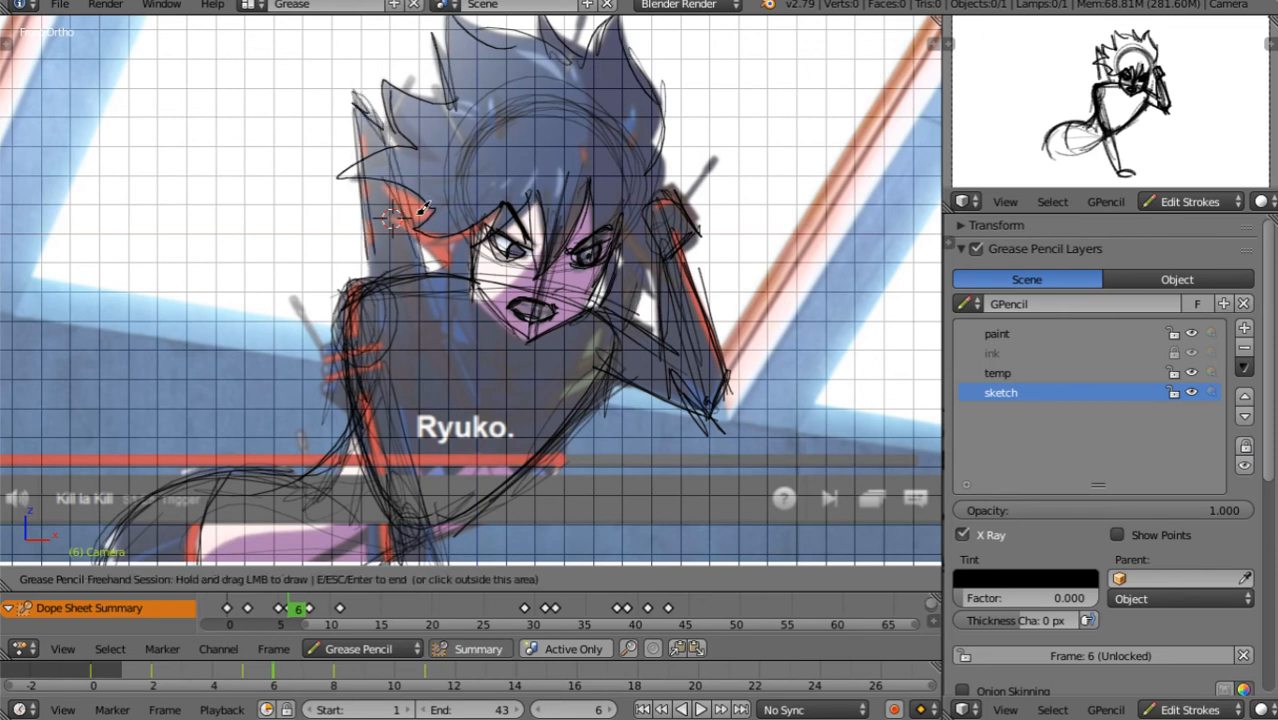
pyautogui.moveTo(645, 261); pyautogui.dragTo(627, 322)
# Sketch the top's hem across the lower torso on frame 6 and add a lower torso stroke on frame 8
pyautogui.moveTo(573, 416); pyautogui.dragTo(562, 472)
pyautogui.moveTo(537, 465); pyautogui.dragTo(484, 457)
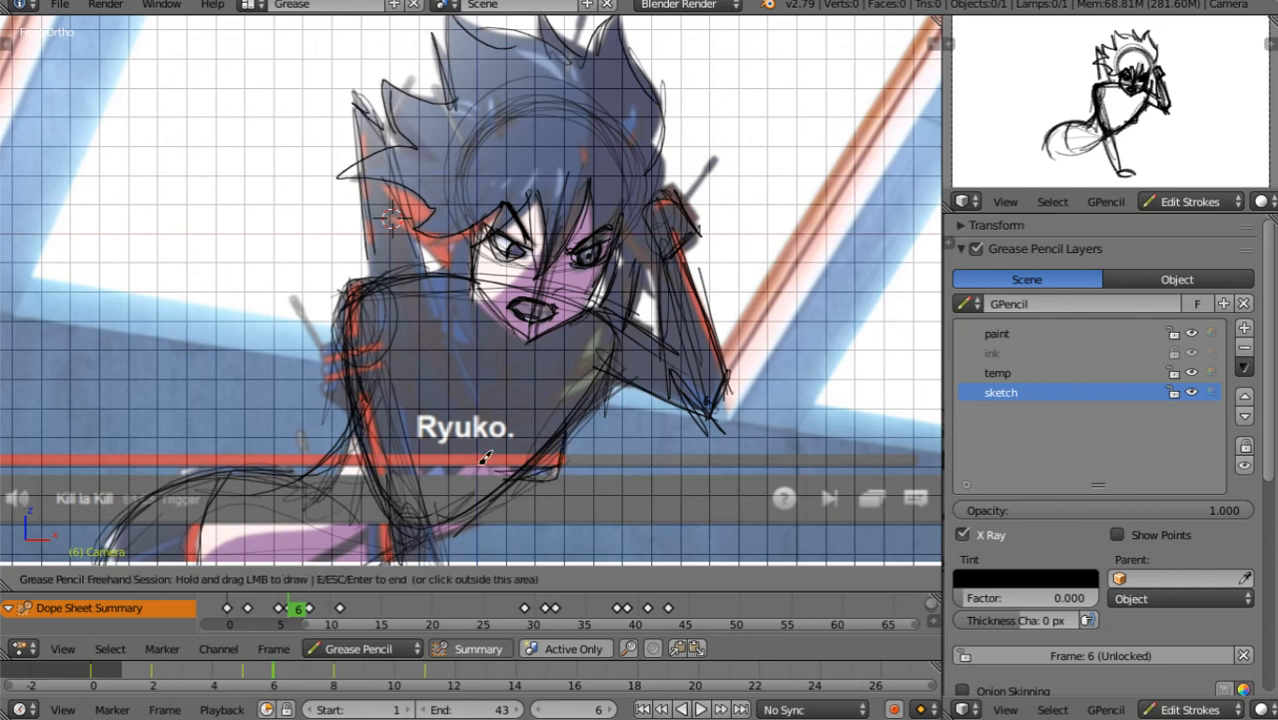
pyautogui.press('Up')
pyautogui.moveTo(366, 514)
pyautogui.mouseDown()
pyautogui.moveTo(406, 381)
pyautogui.moveTo(411, 463)
pyautogui.mouseUp()
# On frame 31, sketch the neck, shoulder and outer upper arm contour below the head
pyautogui.press('Up')
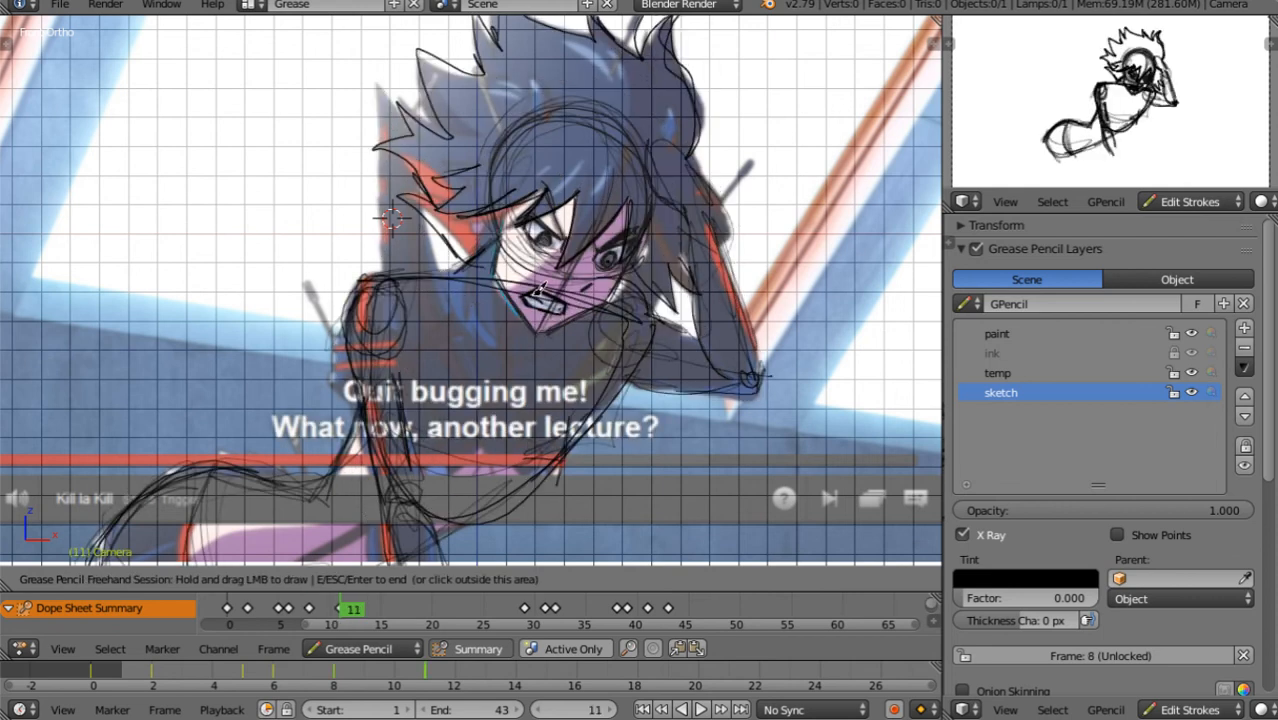
pyautogui.press('Up')
pyautogui.press('Up')
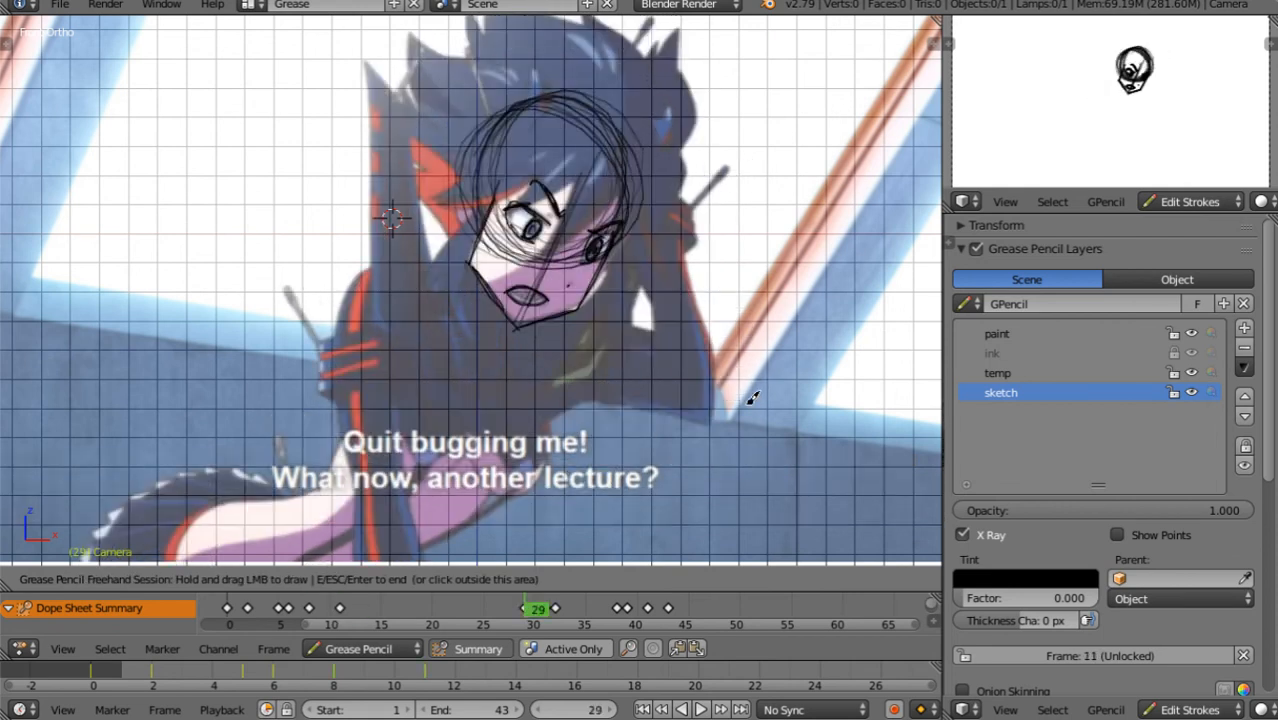
pyautogui.moveTo(477, 200); pyautogui.dragTo(348, 302)
pyautogui.moveTo(336, 338); pyautogui.dragTo(364, 520)
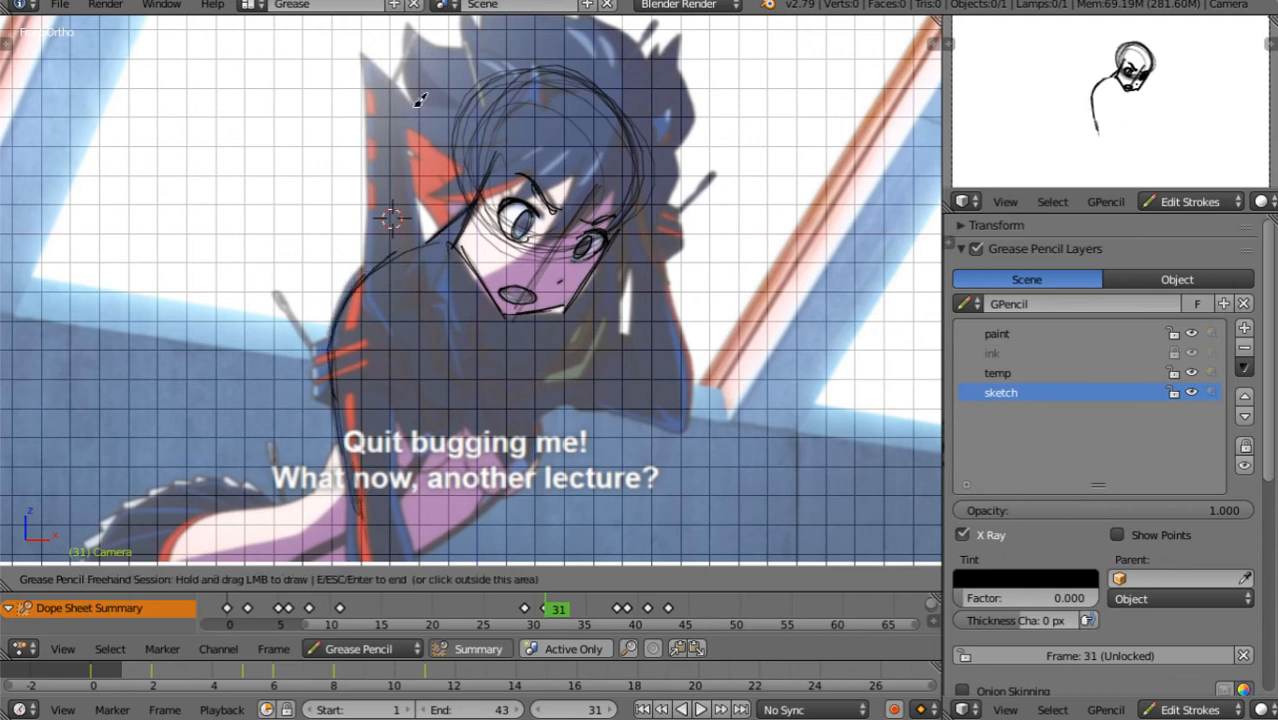
# On frame 31, sketch the spiky hair outline from behind the ear across the crown to the back of the head
pyautogui.moveTo(449, 222)
pyautogui.mouseDown()
pyautogui.moveTo(372, 152)
pyautogui.moveTo(405, 120)
pyautogui.moveTo(374, 48)
pyautogui.moveTo(412, 58)
pyautogui.moveTo(418, 98)
pyautogui.mouseUp()
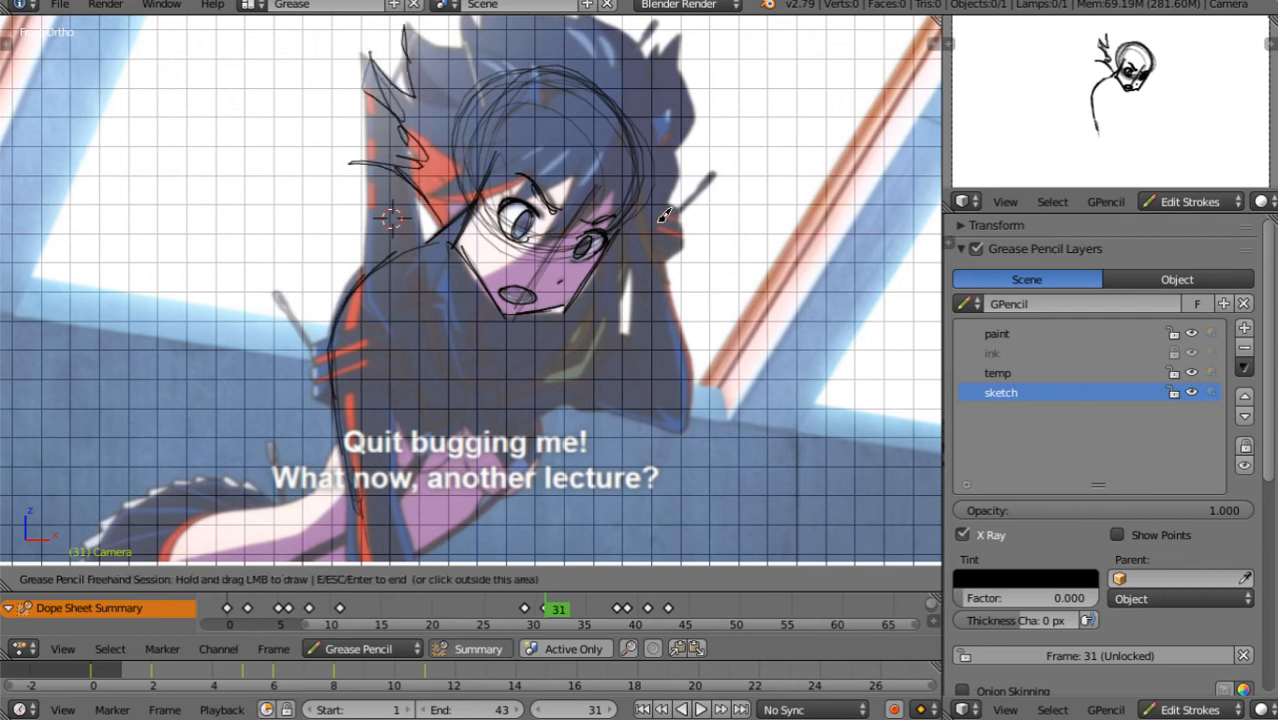
pyautogui.keyDown('shift'); pyautogui.scroll(3, 635, 235); pyautogui.keyUp('shift')
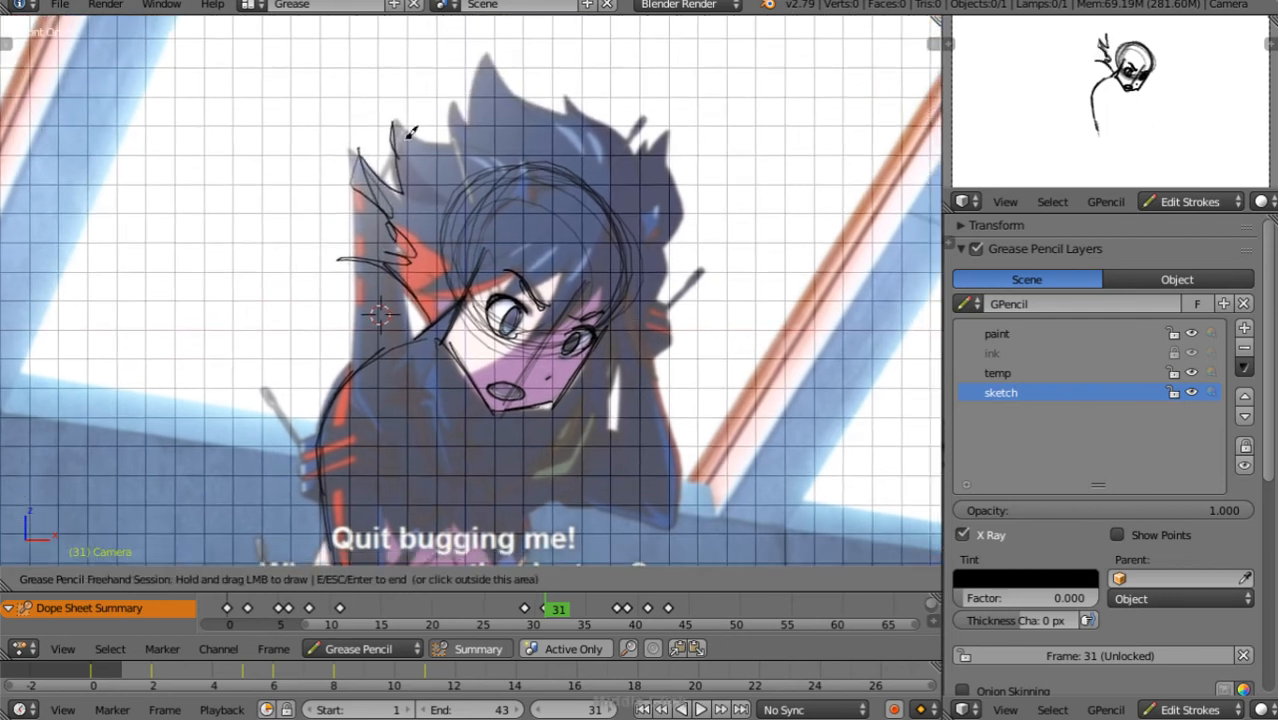
pyautogui.moveTo(392, 110); pyautogui.dragTo(402, 180)
pyautogui.moveTo(452, 146)
pyautogui.mouseDown()
pyautogui.moveTo(455, 91)
pyautogui.moveTo(488, 54)
pyautogui.moveTo(505, 88)
pyautogui.mouseUp()
pyautogui.moveTo(588, 138)
pyautogui.mouseDown()
pyautogui.moveTo(560, 106)
pyautogui.moveTo(623, 116)
pyautogui.moveTo(628, 131)
pyautogui.mouseUp()
pyautogui.moveTo(622, 126)
pyautogui.mouseDown()
pyautogui.moveTo(676, 171)
pyautogui.moveTo(685, 198)
pyautogui.mouseUp()
# Sketch the raised arm on frame 31, running from the back of the hair and the hand down to the elbow
pyautogui.moveTo(673, 158)
pyautogui.mouseDown()
pyautogui.moveTo(692, 198)
pyautogui.moveTo(662, 246)
pyautogui.moveTo(670, 345)
pyautogui.moveTo(652, 362)
pyautogui.moveTo(678, 520)
pyautogui.mouseUp()
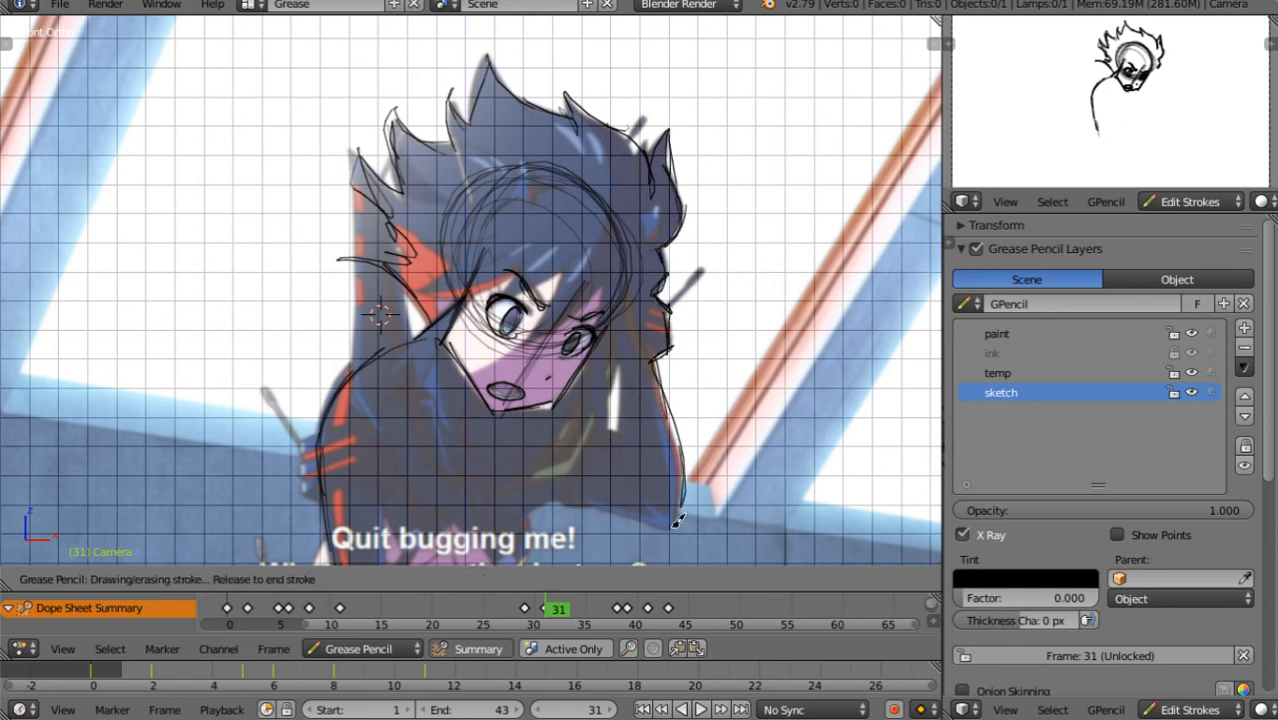
pyautogui.moveTo(662, 385); pyautogui.dragTo(684, 530)
pyautogui.moveTo(552, 478)
pyautogui.mouseDown()
pyautogui.moveTo(646, 532)
pyautogui.moveTo(688, 512)
pyautogui.mouseUp()
pyautogui.moveTo(626, 425)
pyautogui.mouseDown()
pyautogui.moveTo(628, 350)
pyautogui.moveTo(632, 505)
pyautogui.moveTo(594, 478)
pyautogui.mouseUp()
pyautogui.moveTo(584, 432); pyautogui.dragTo(640, 460)
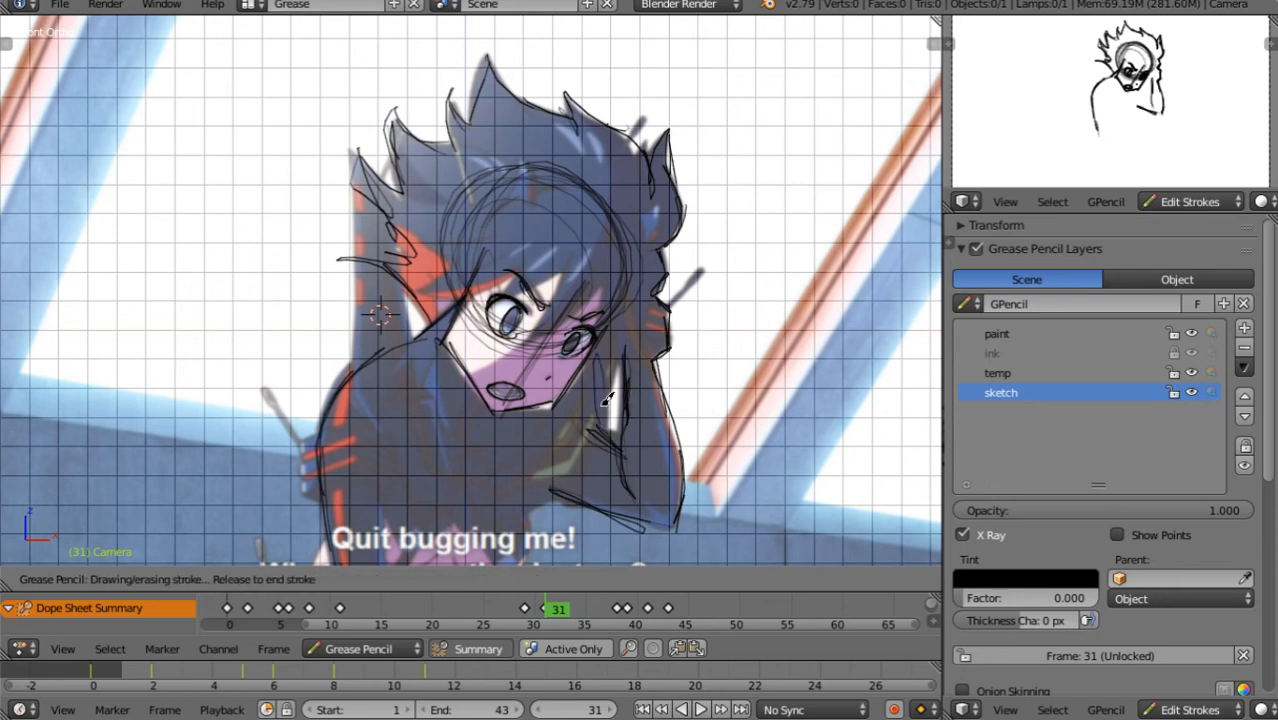
# On frame 31, add strokes beside the jaw near the raised forearm and a fold line on the chest below the shoulder
pyautogui.moveTo(602, 405); pyautogui.dragTo(592, 424)
pyautogui.moveTo(608, 360)
pyautogui.mouseDown()
pyautogui.moveTo(568, 445)
pyautogui.moveTo(525, 474)
pyautogui.moveTo(431, 397)
pyautogui.mouseUp()
pyautogui.moveTo(418, 388); pyautogui.dragTo(444, 458)
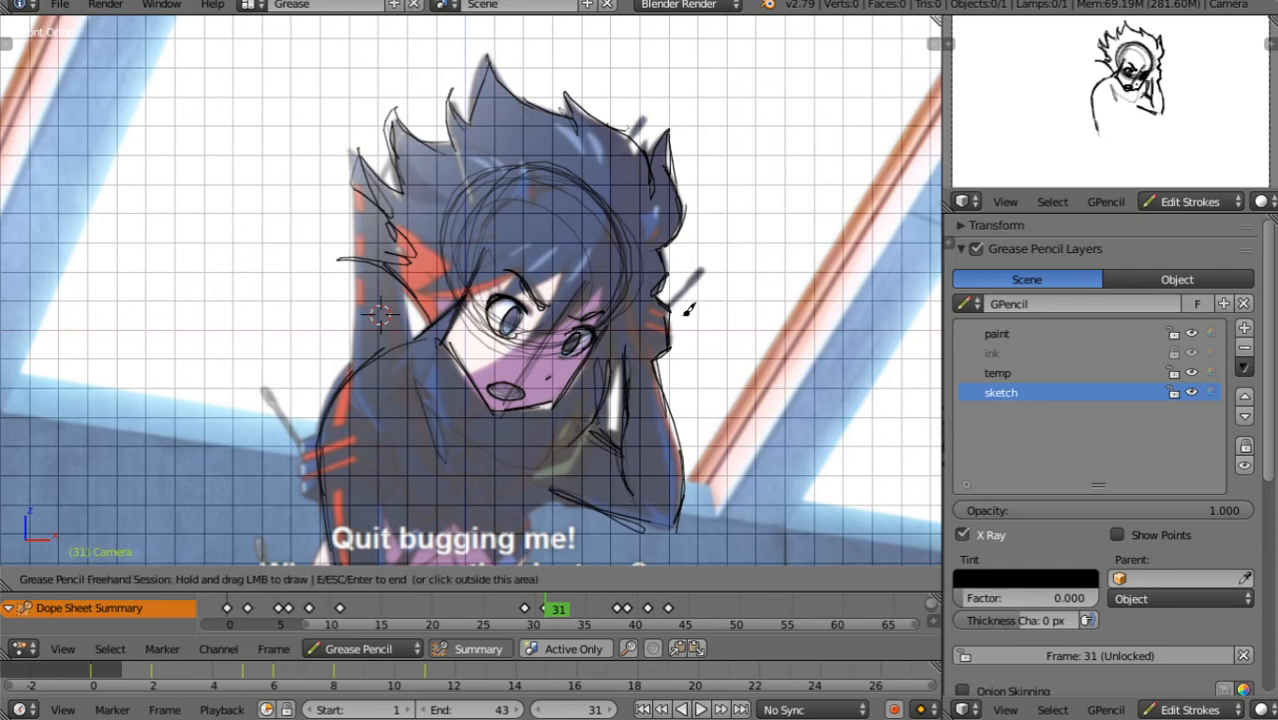
# Sketch the bangs across the forehead and eyes on frame 31, with hair locks beside the ear and the raised arm
pyautogui.moveTo(566, 258)
pyautogui.mouseDown()
pyautogui.moveTo(526, 294)
pyautogui.moveTo(478, 310)
pyautogui.moveTo(436, 298)
pyautogui.mouseUp()
pyautogui.moveTo(546, 252); pyautogui.dragTo(537, 258)
pyautogui.moveTo(458, 282)
pyautogui.mouseDown()
pyautogui.moveTo(390, 300)
pyautogui.moveTo(456, 250)
pyautogui.moveTo(464, 270)
pyautogui.mouseUp()
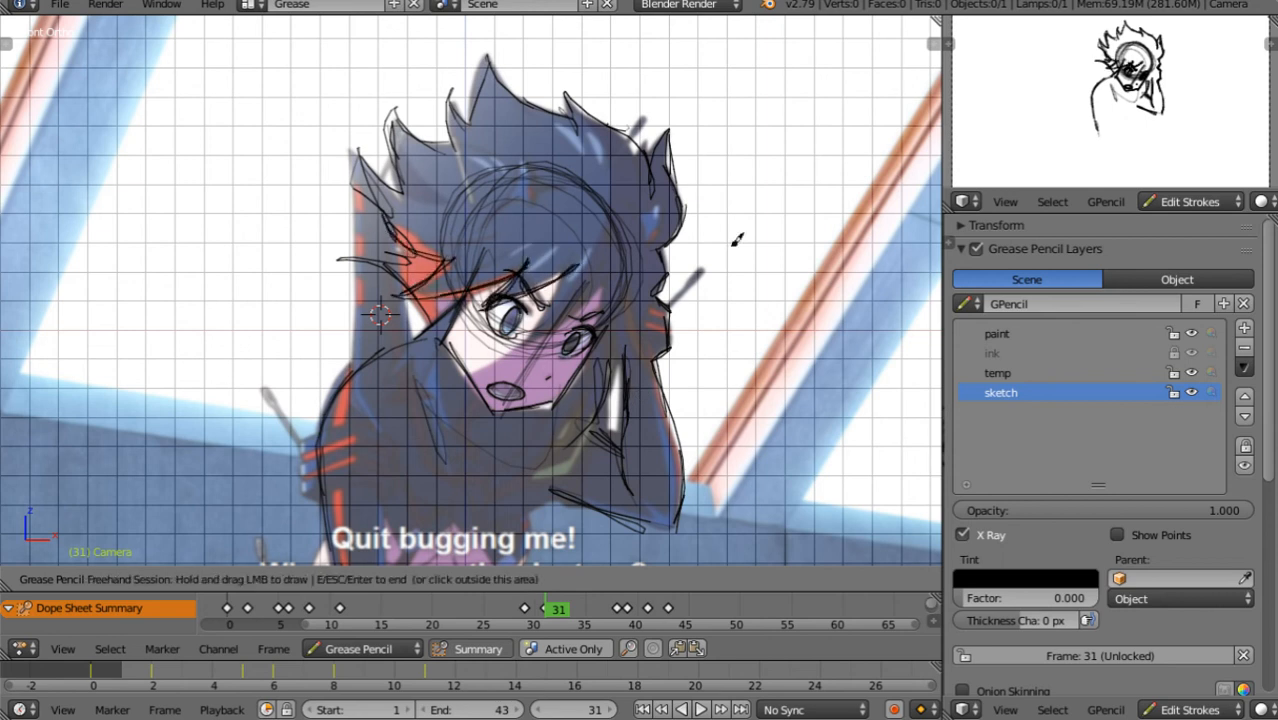
pyautogui.moveTo(380, 214); pyautogui.dragTo(430, 260)
pyautogui.moveTo(574, 265); pyautogui.dragTo(514, 336)
pyautogui.moveTo(630, 262); pyautogui.dragTo(596, 334)
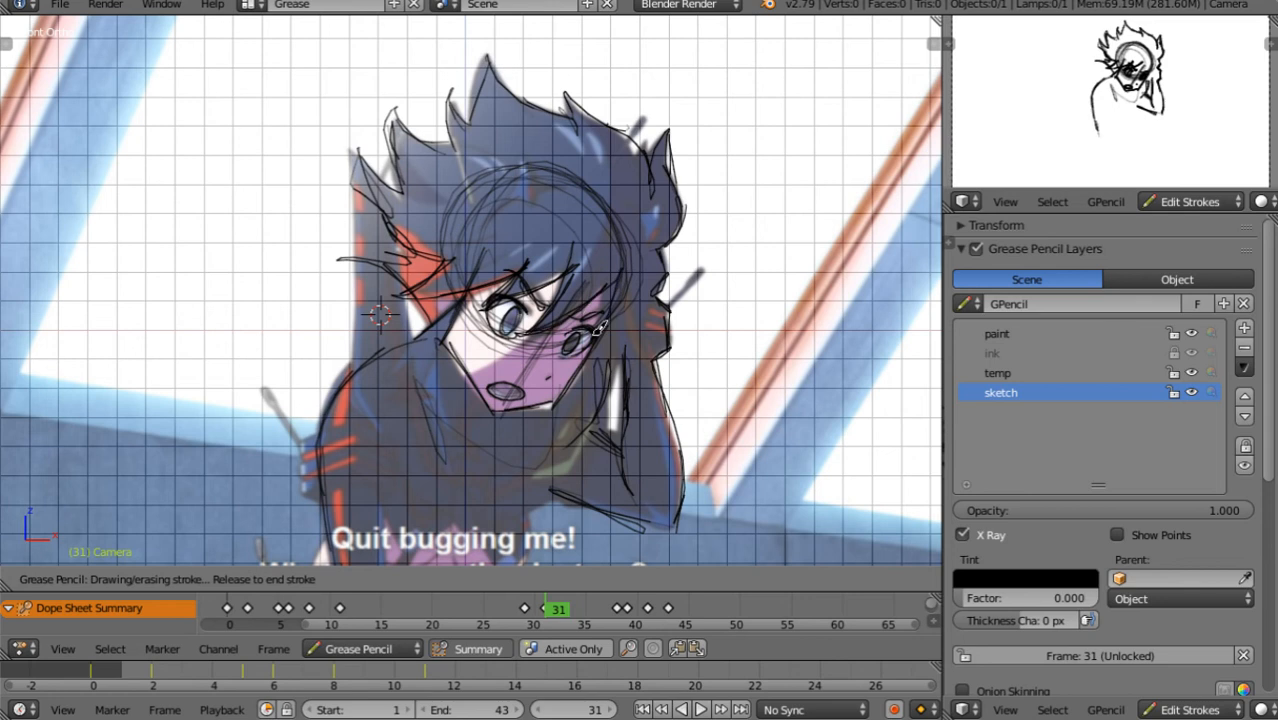
pyautogui.moveTo(602, 278); pyautogui.dragTo(590, 352)
pyautogui.moveTo(634, 207); pyautogui.dragTo(645, 277)
pyautogui.moveTo(552, 97); pyautogui.dragTo(555, 100)
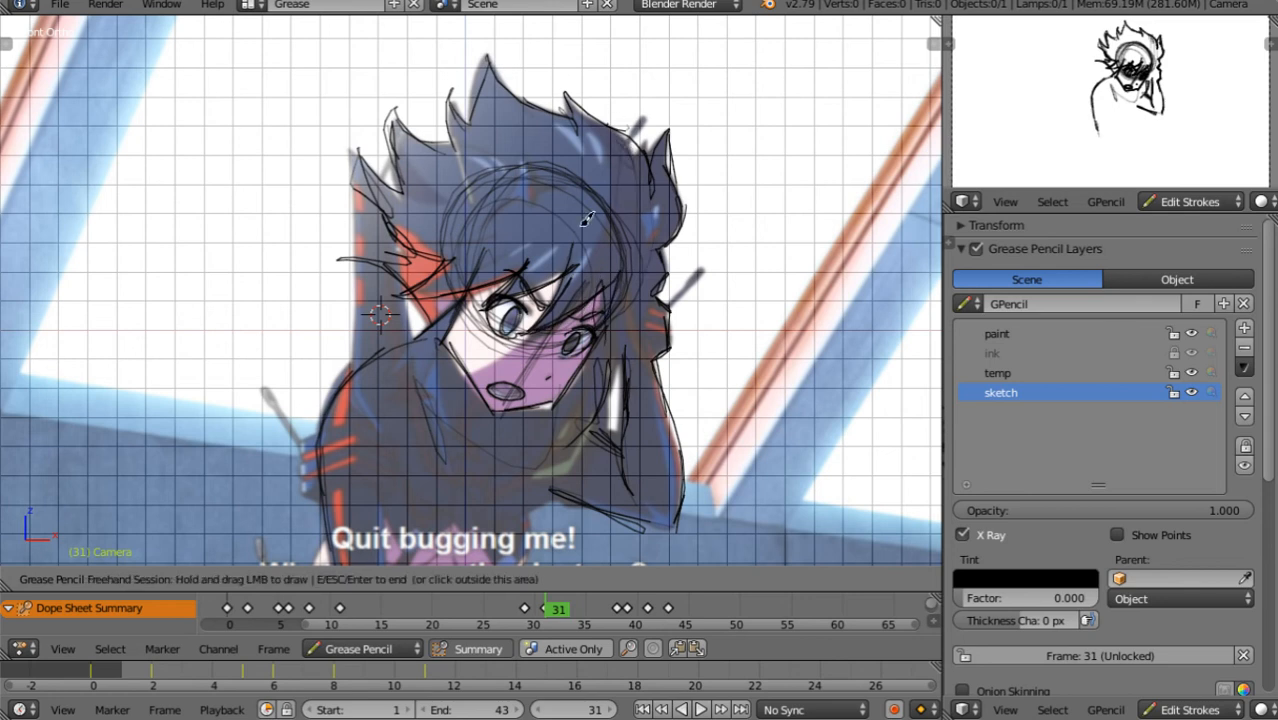
# Compare the drawing with frame 29 and reinforce the tallest hair spike on frame 31
pyautogui.press('Down')
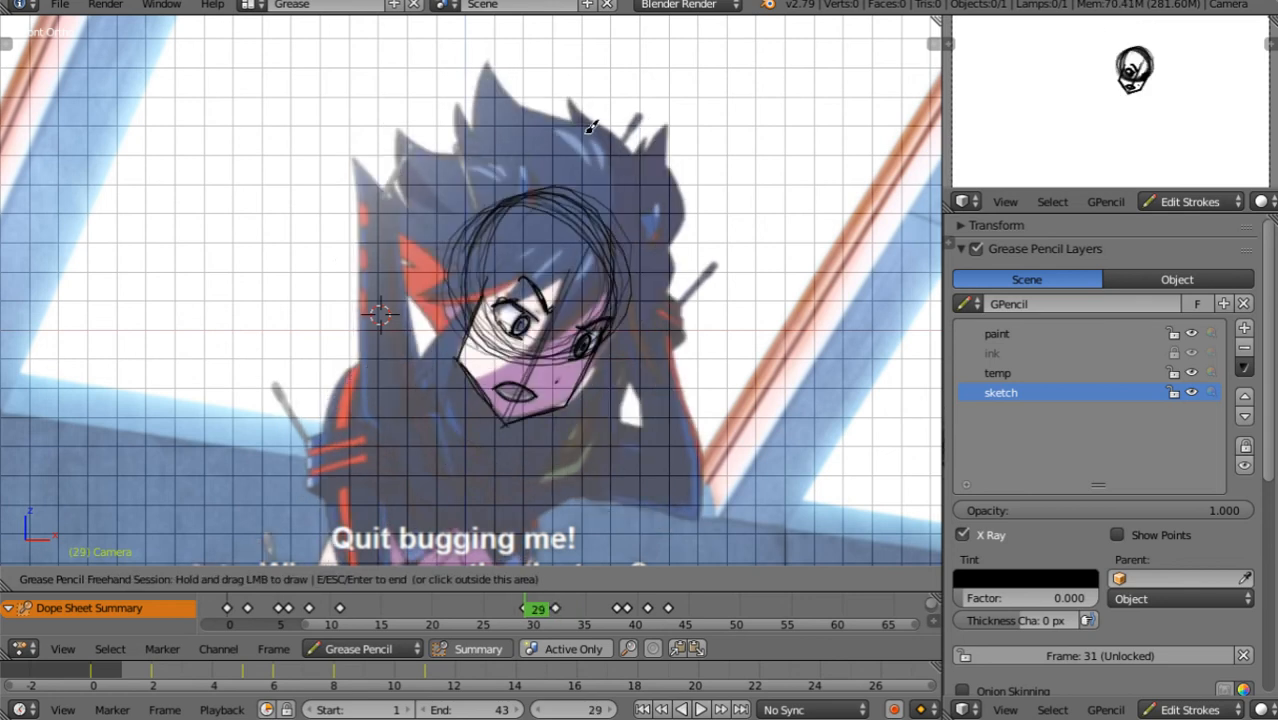
pyautogui.press('Up')
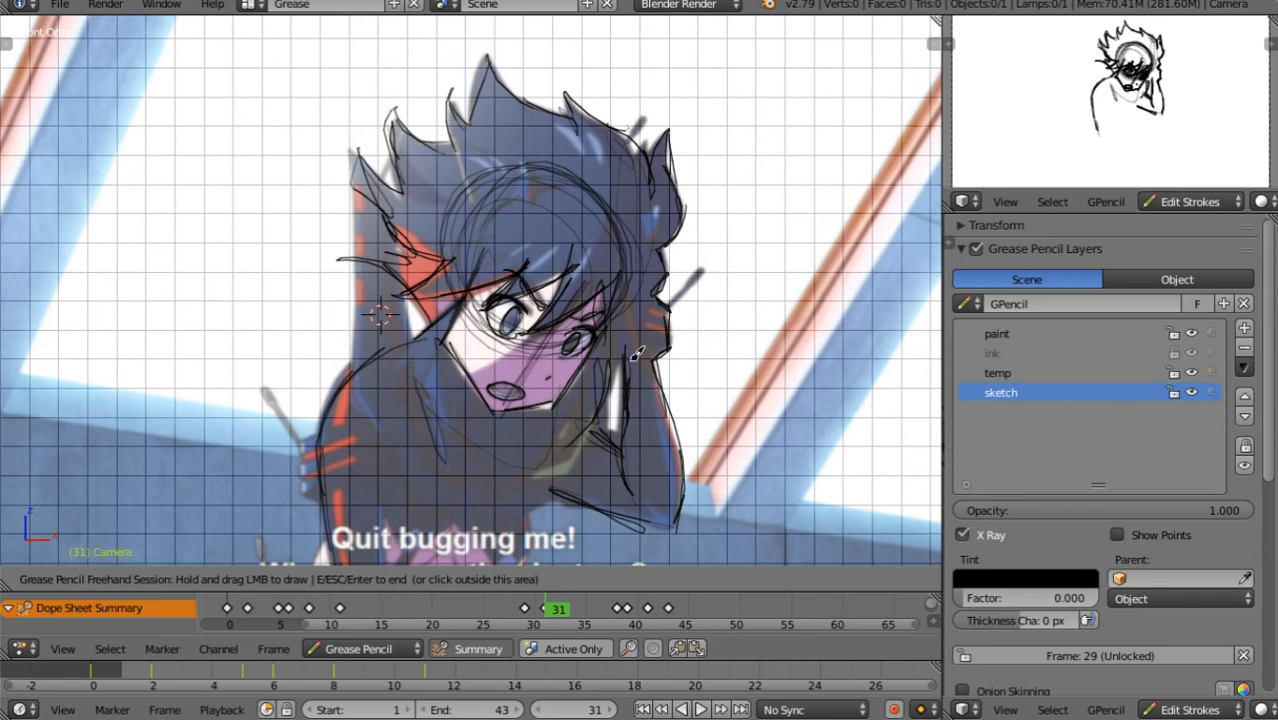
pyautogui.moveTo(482, 48); pyautogui.dragTo(468, 136)
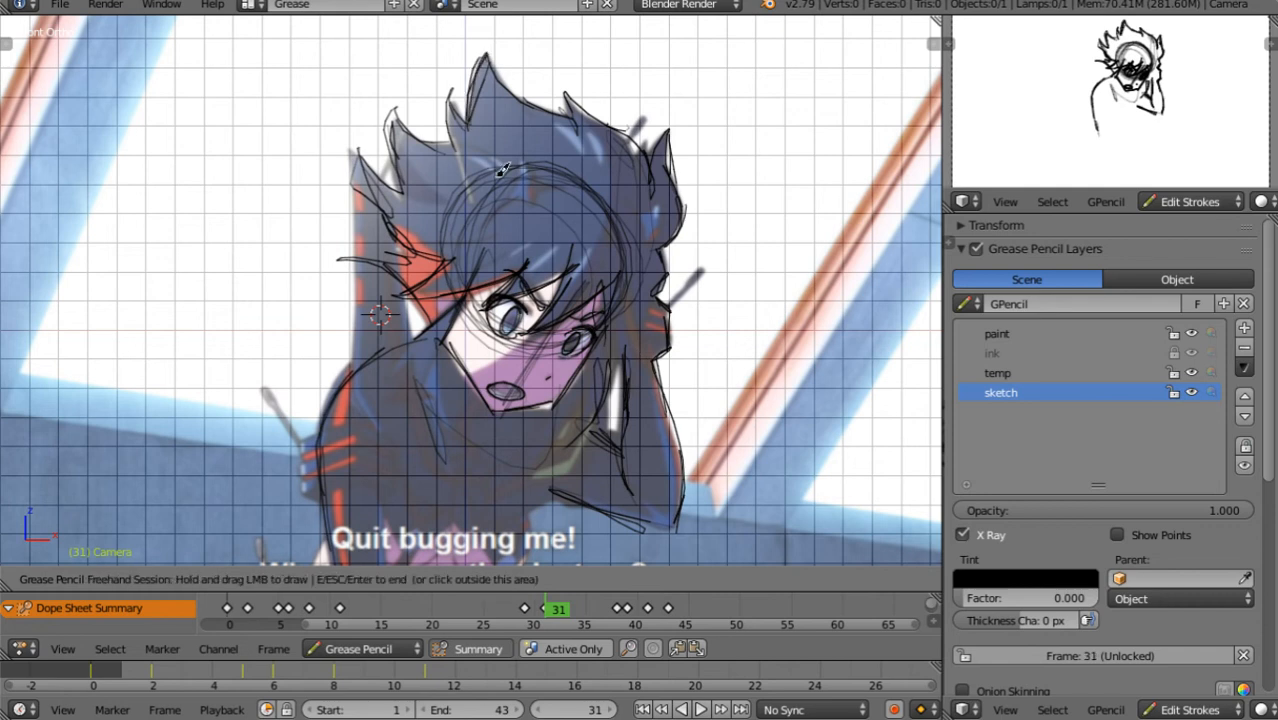
# On frame 11, mark the tips and notches of the hair spikes behind and above the head with dots
pyautogui.press('Right')
pyautogui.press('Left')
pyautogui.press('Left')
pyautogui.press('Left')
pyautogui.press('Down')
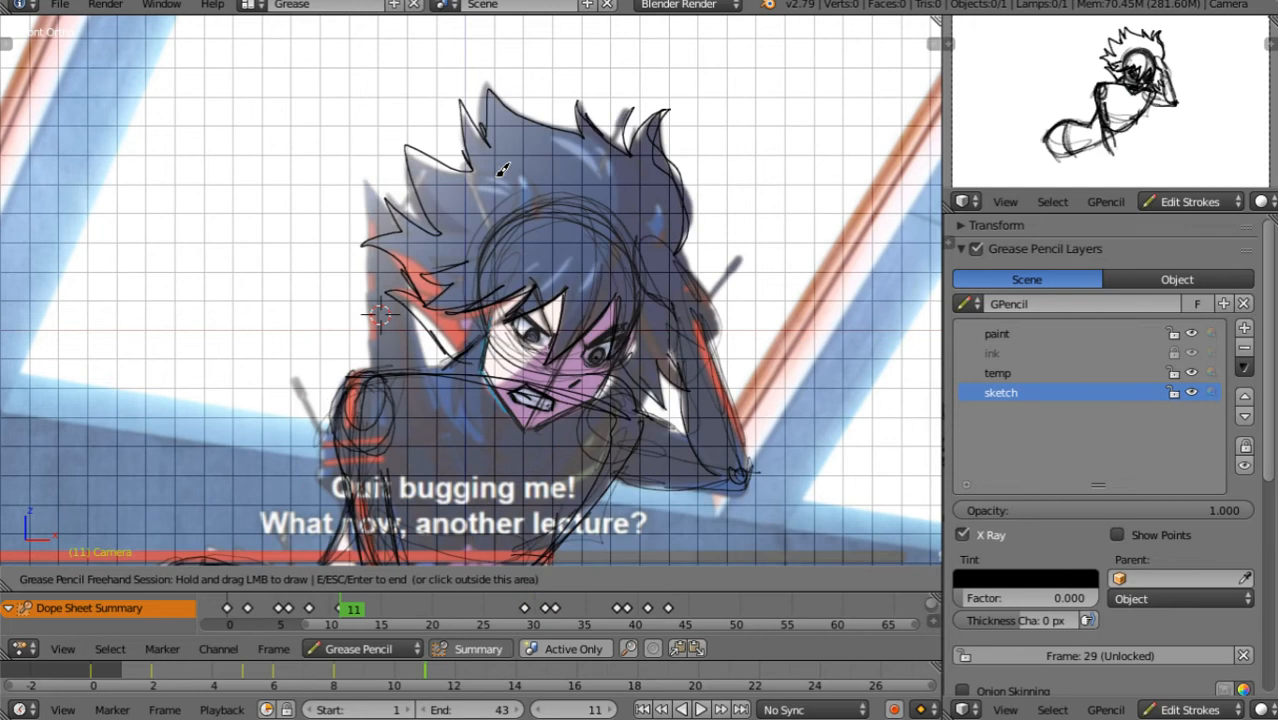
pyautogui.moveTo(492, 66)
pyautogui.mouseDown()
pyautogui.moveTo(489, 86)
pyautogui.moveTo(458, 100)
pyautogui.mouseUp()
pyautogui.moveTo(404, 145)
pyautogui.mouseDown()
pyautogui.moveTo(365, 242)
pyautogui.moveTo(442, 236)
pyautogui.moveTo(492, 140)
pyautogui.mouseUp()
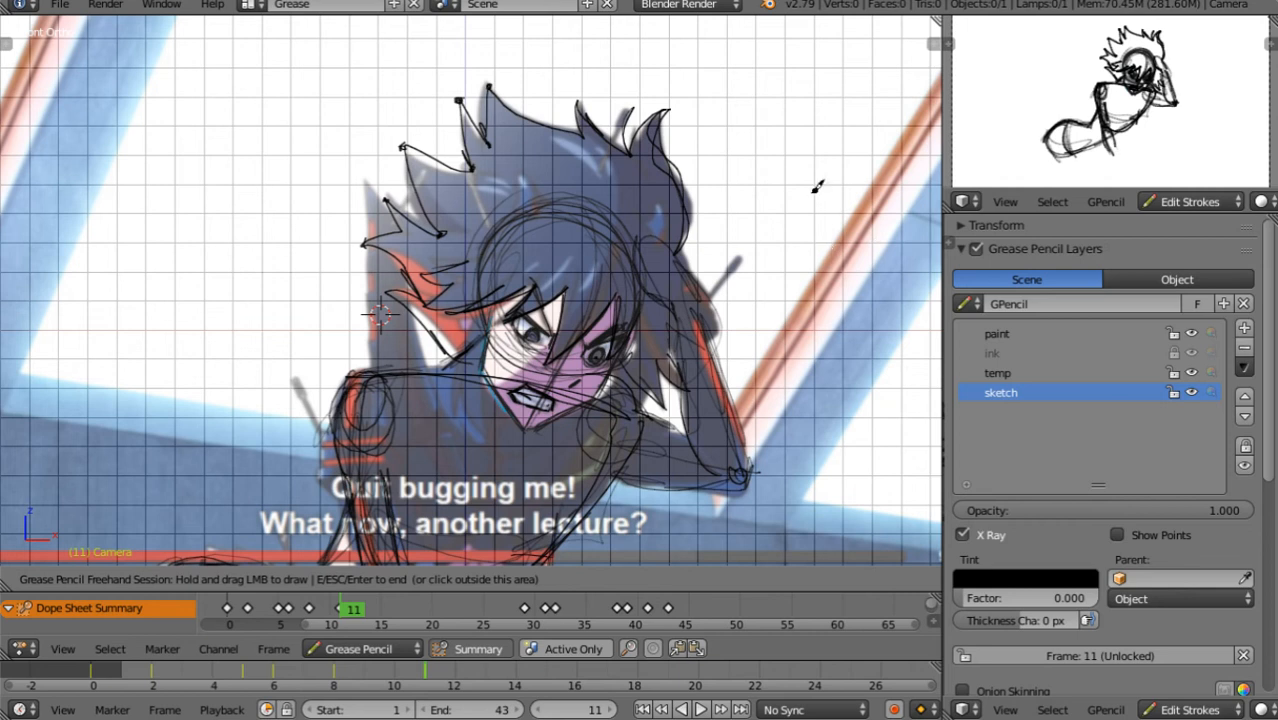
# Make final ink the active palette color and brighten its stroke color to a vivid red
pyautogui.press('Escape')
pyautogui.press('n')
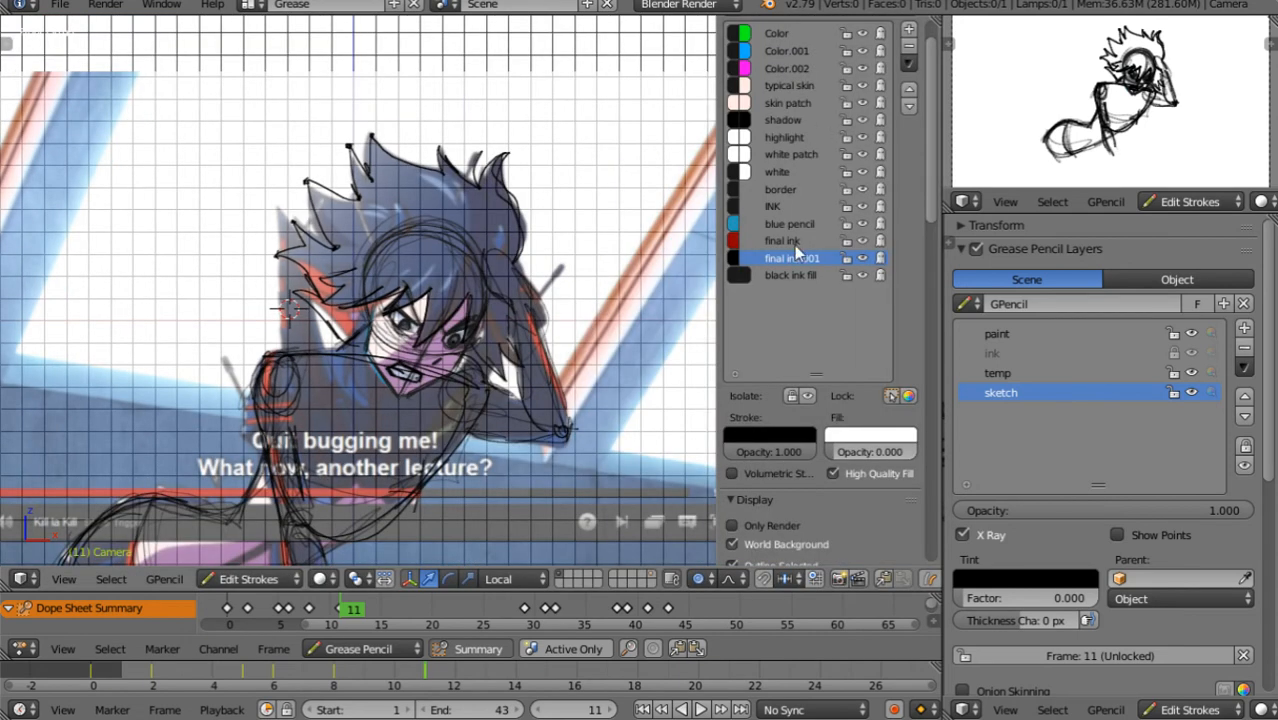
pyautogui.click(797, 240)
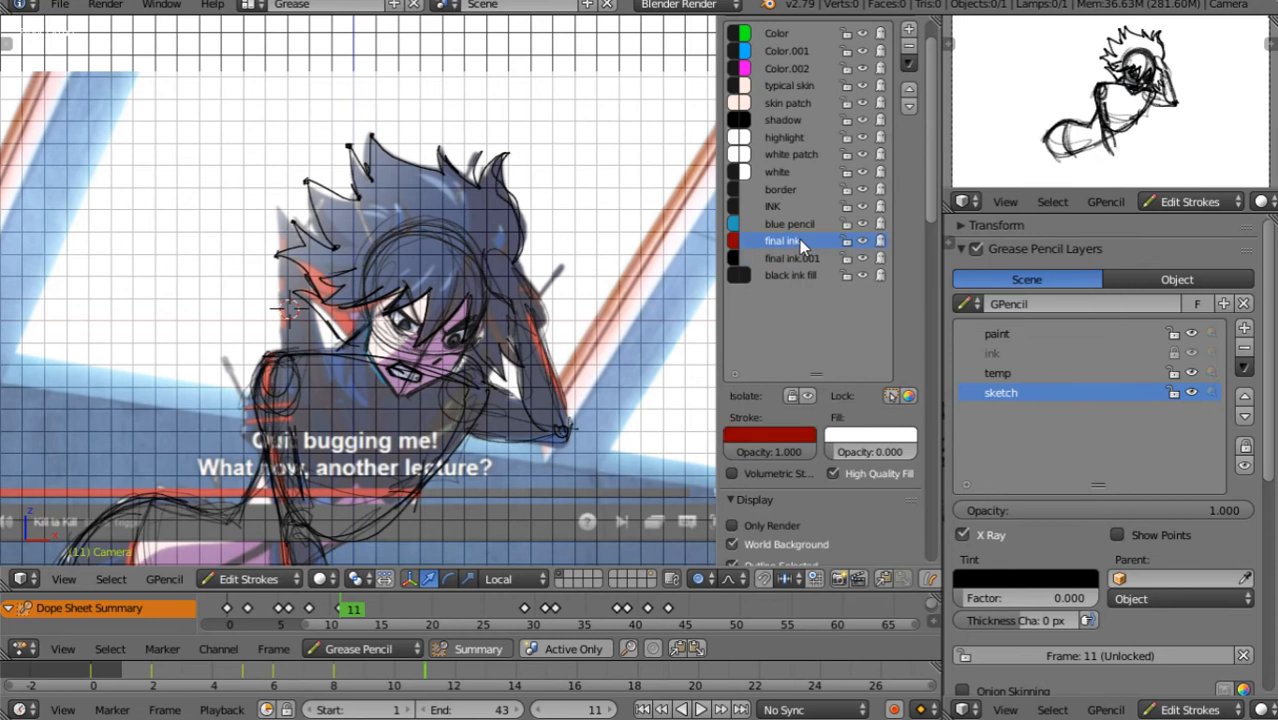
pyautogui.click(786, 440)
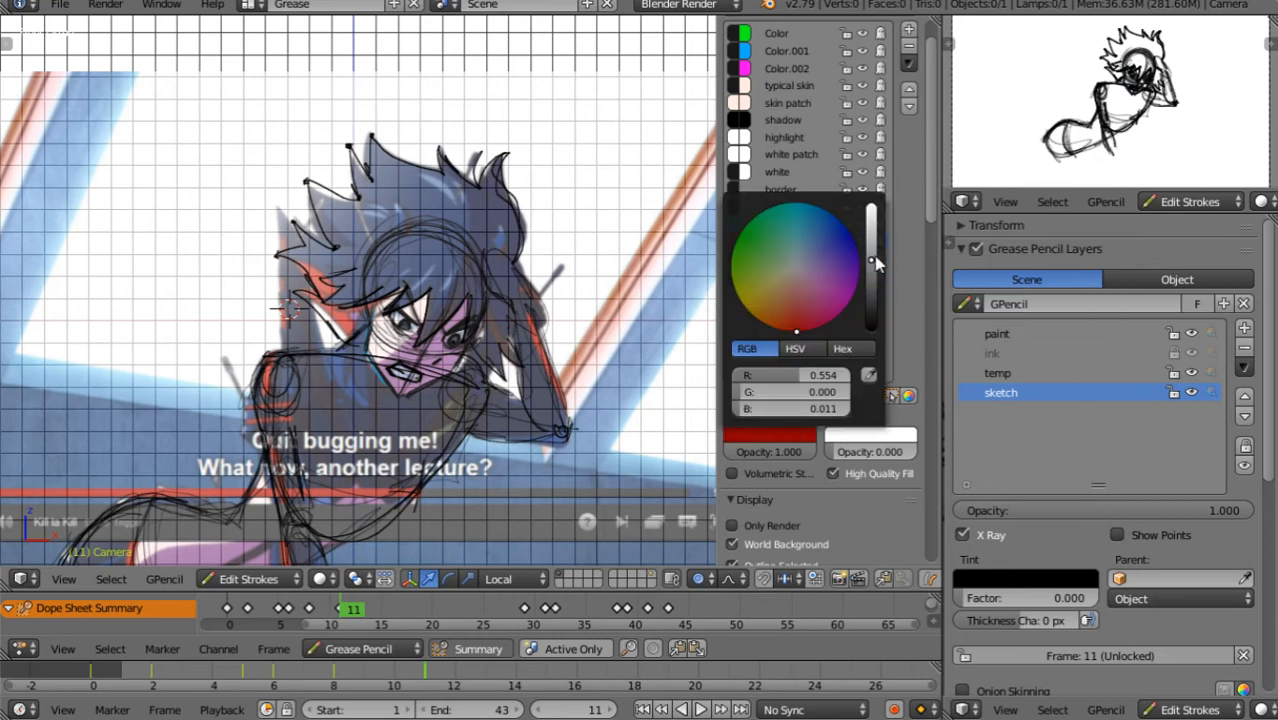
pyautogui.moveTo(876, 262); pyautogui.dragTo(876, 214)
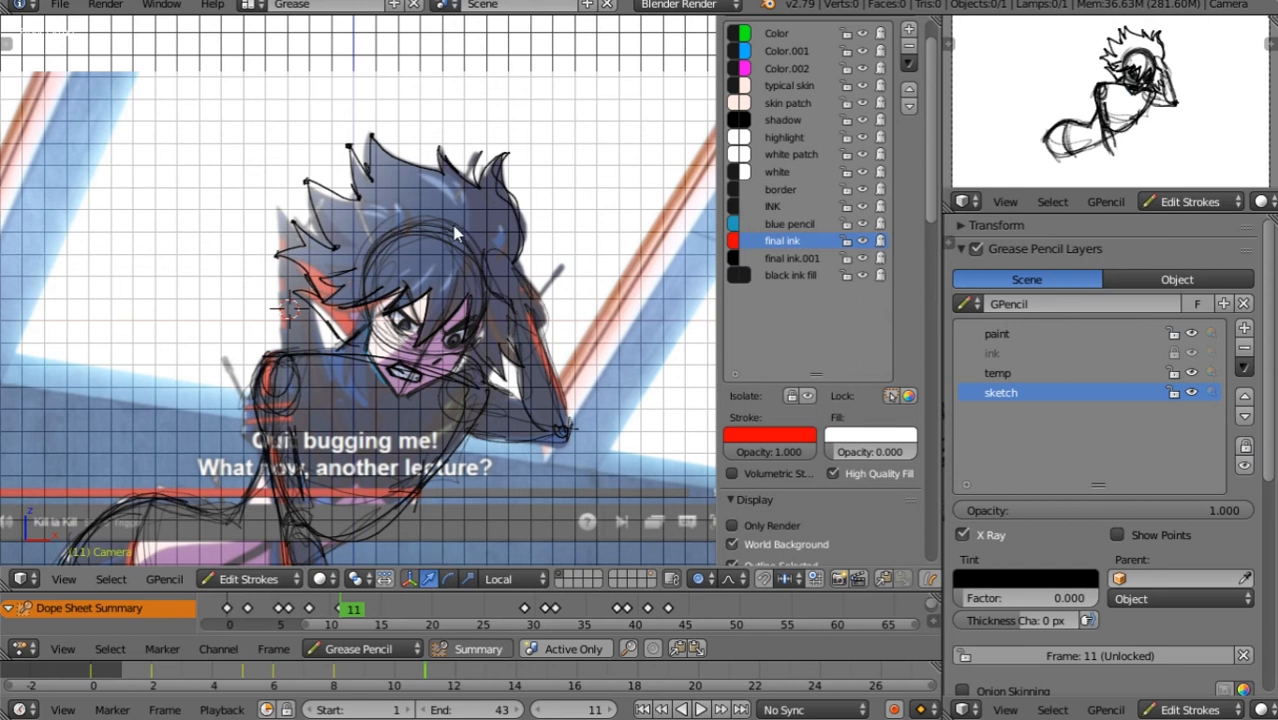
# On frame 11, mark the hair spike tips in red and trace the spiky hair outline over the sketch
pyautogui.moveTo(378, 133); pyautogui.dragTo(372, 132)
pyautogui.click(348, 146)
pyautogui.click(370, 179)
pyautogui.moveTo(351, 199); pyautogui.dragTo(335, 247)
pyautogui.click(311, 178)
pyautogui.moveTo(306, 182); pyautogui.dragTo(358, 202)
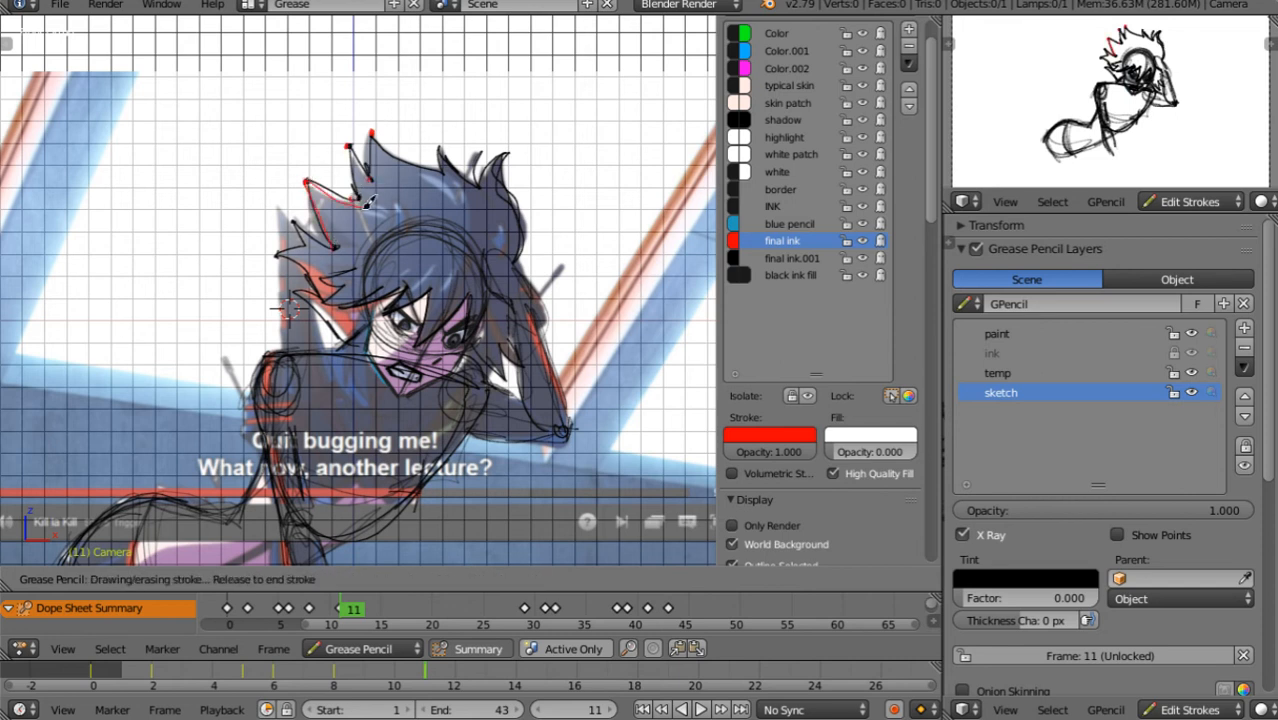
pyautogui.moveTo(348, 147)
pyautogui.mouseDown()
pyautogui.moveTo(354, 197)
pyautogui.moveTo(370, 180)
pyautogui.mouseUp()
pyautogui.moveTo(376, 131)
pyautogui.mouseDown()
pyautogui.moveTo(443, 173)
pyautogui.moveTo(438, 148)
pyautogui.moveTo(478, 186)
pyautogui.moveTo(444, 176)
pyautogui.moveTo(437, 156)
pyautogui.moveTo(481, 186)
pyautogui.moveTo(506, 153)
pyautogui.moveTo(518, 258)
pyautogui.moveTo(521, 248)
pyautogui.mouseUp()
pyautogui.moveTo(296, 212)
pyautogui.mouseDown()
pyautogui.moveTo(316, 244)
pyautogui.moveTo(290, 255)
pyautogui.moveTo(328, 262)
pyautogui.mouseUp()
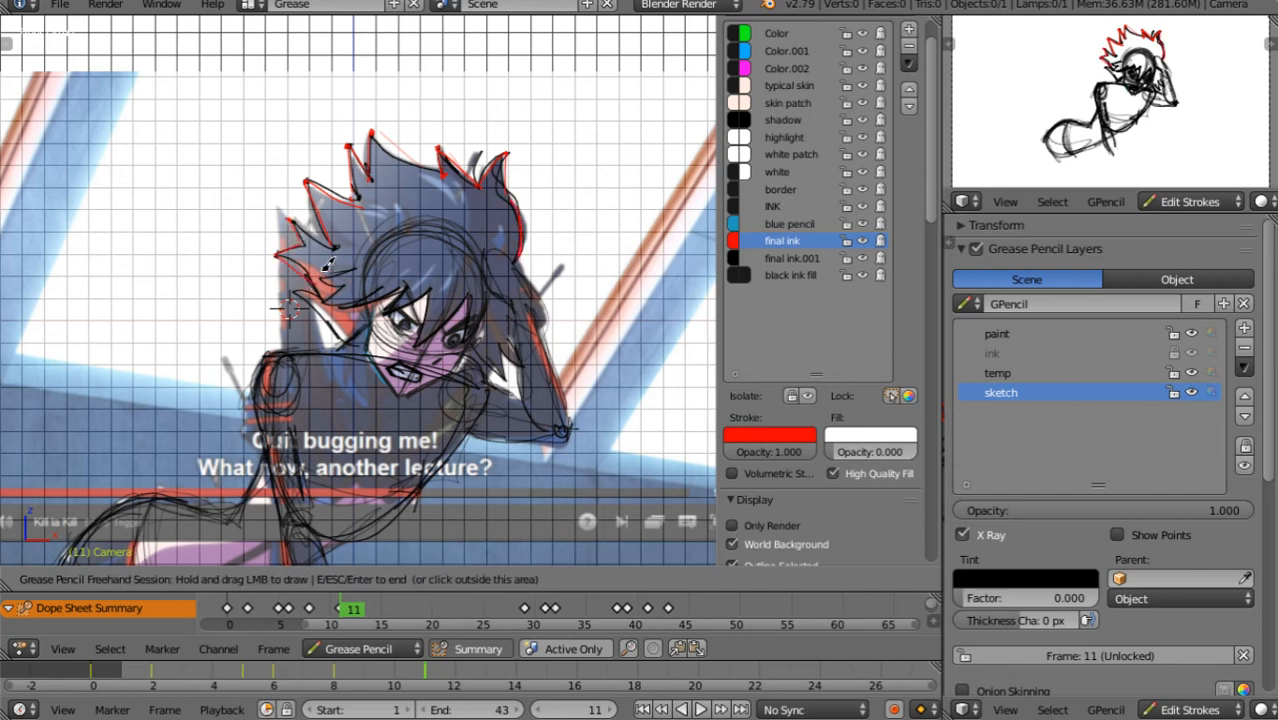
# Go to frame 29 and turn on onion skins for the sketch layer
pyautogui.click(363, 620)
pyautogui.click(365, 620)
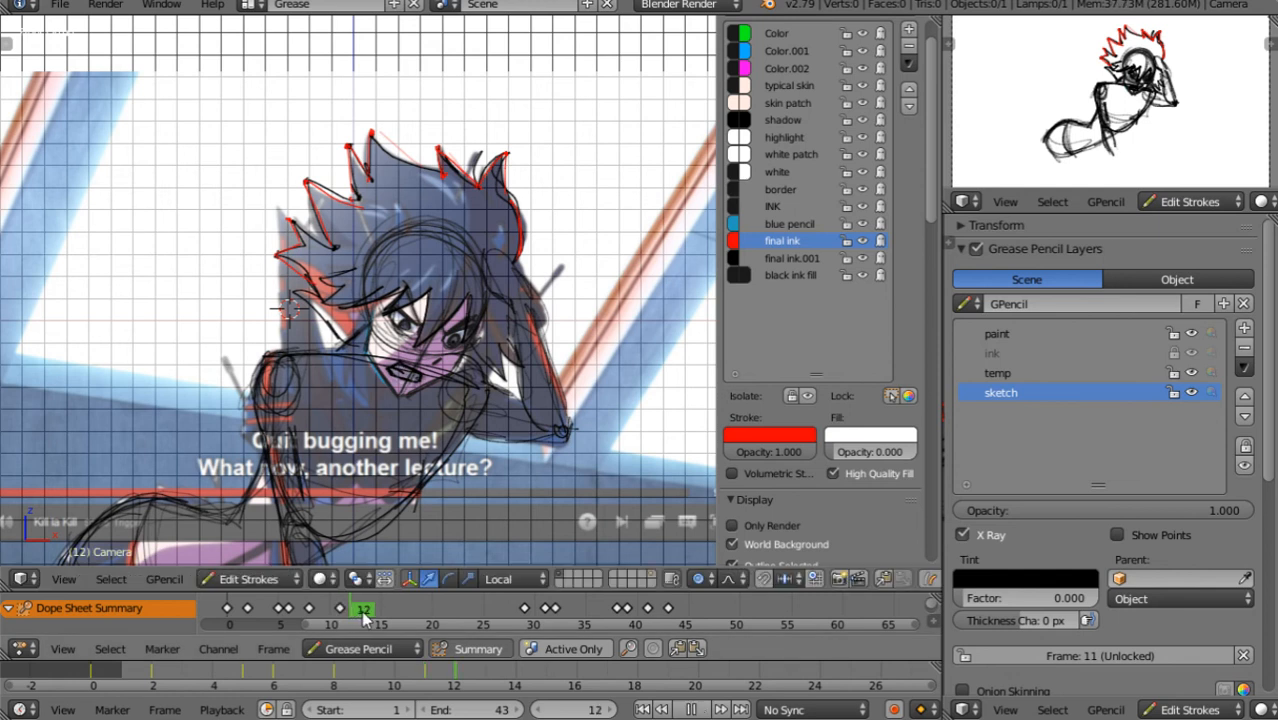
pyautogui.moveTo(365, 620); pyautogui.dragTo(528, 612)
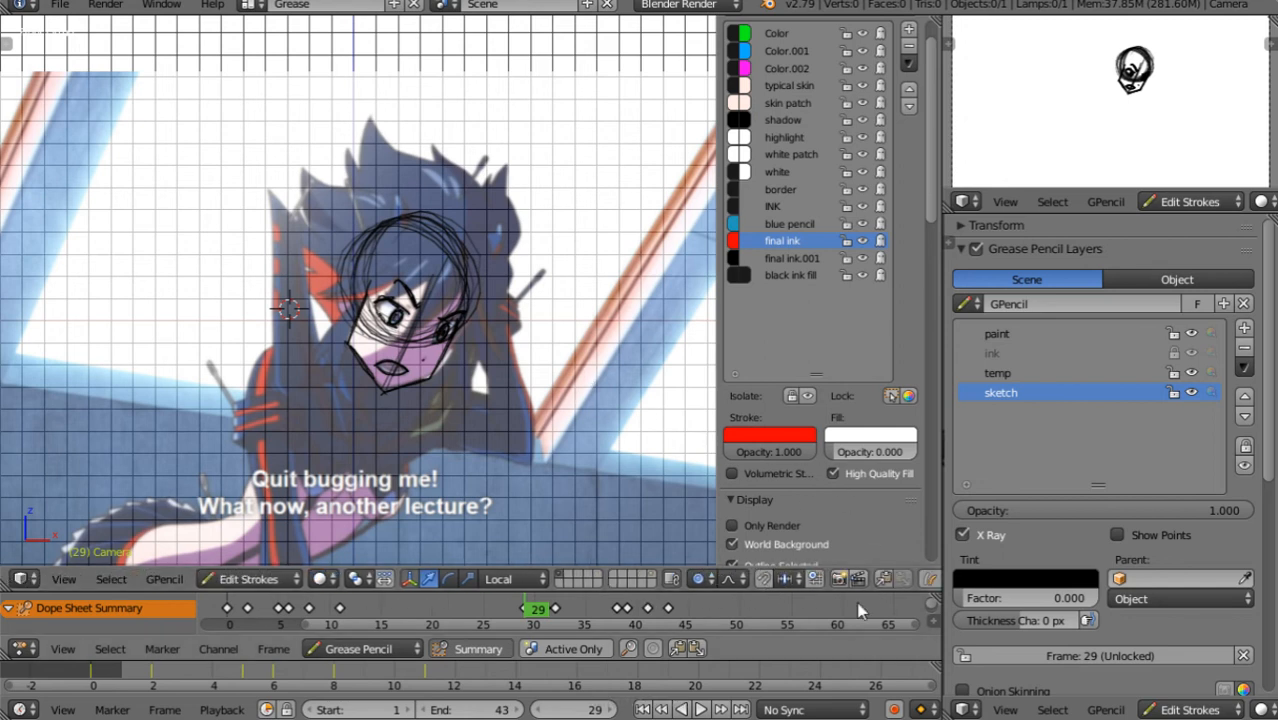
pyautogui.scroll(-5, 690, 582)
pyautogui.click(680, 579)
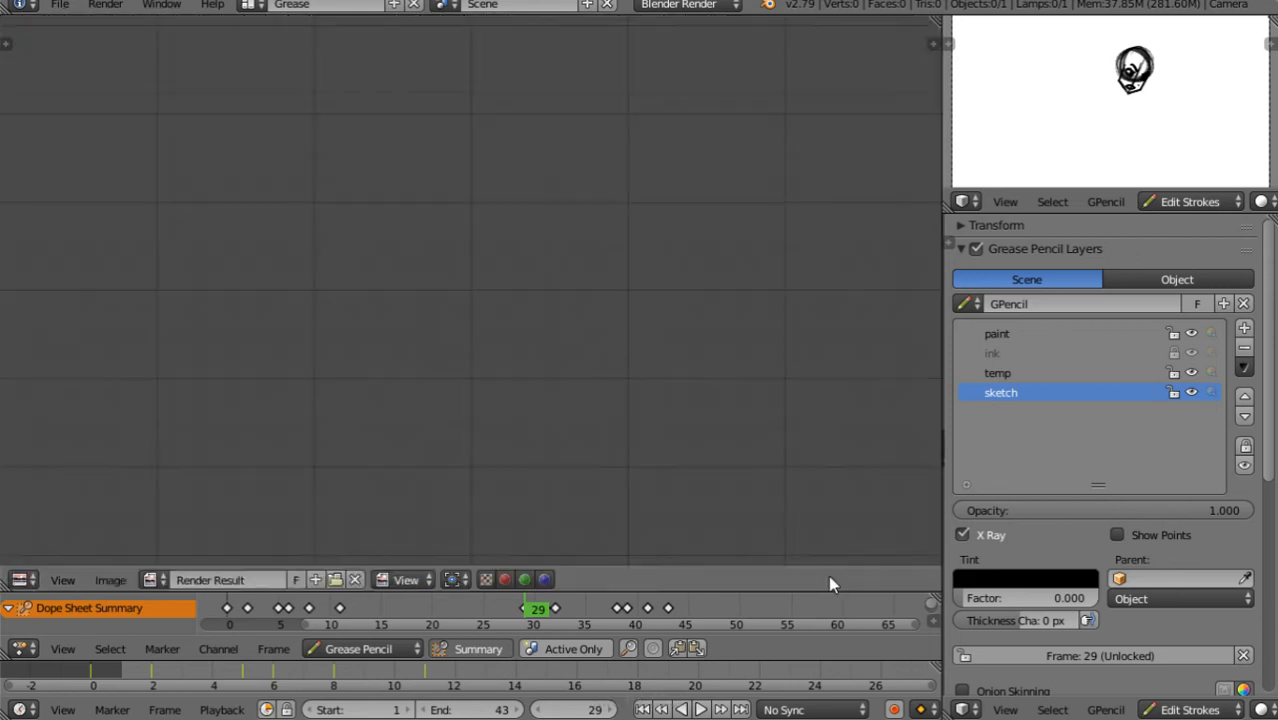
pyautogui.press('Escape')
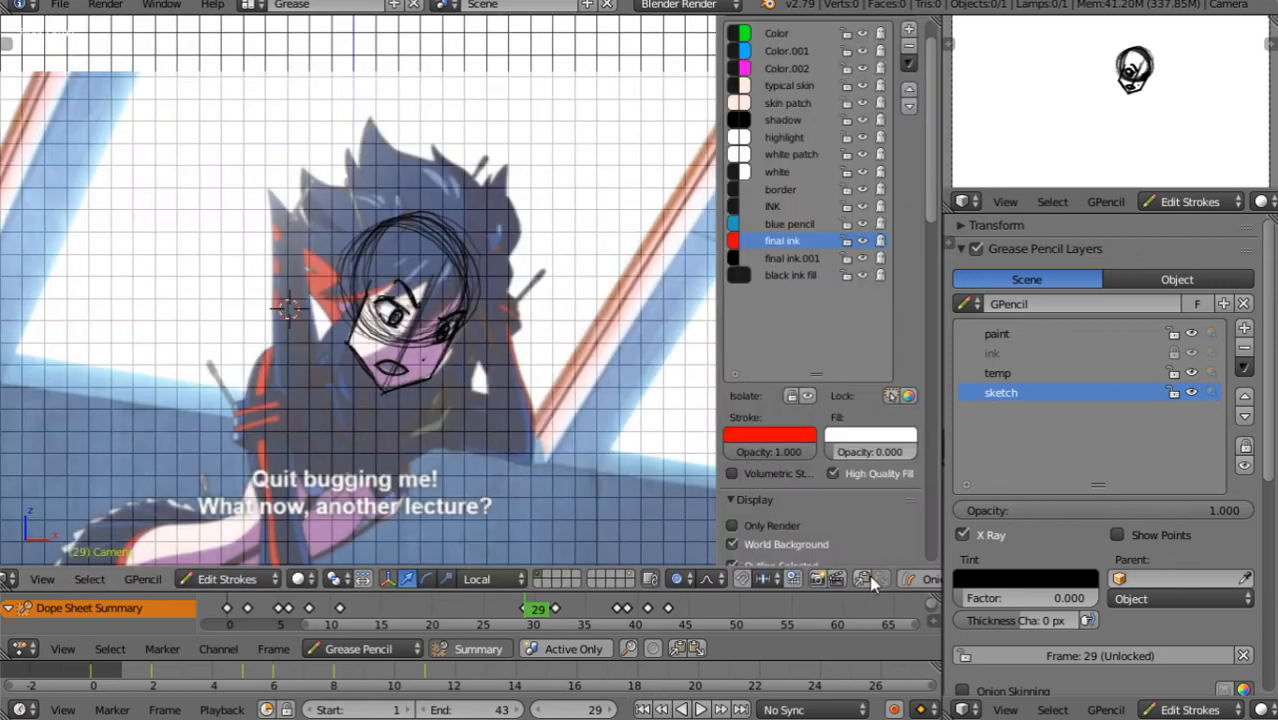
pyautogui.scroll(-5, 655, 582)
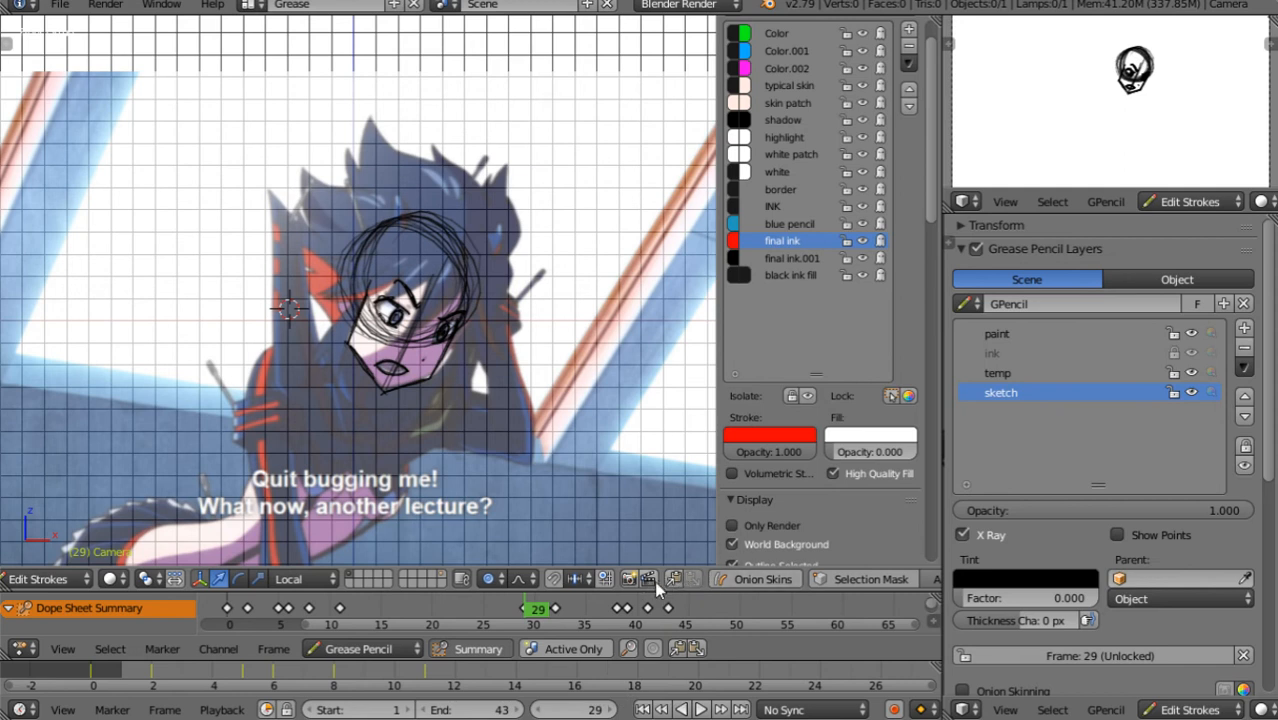
pyautogui.click(766, 580)
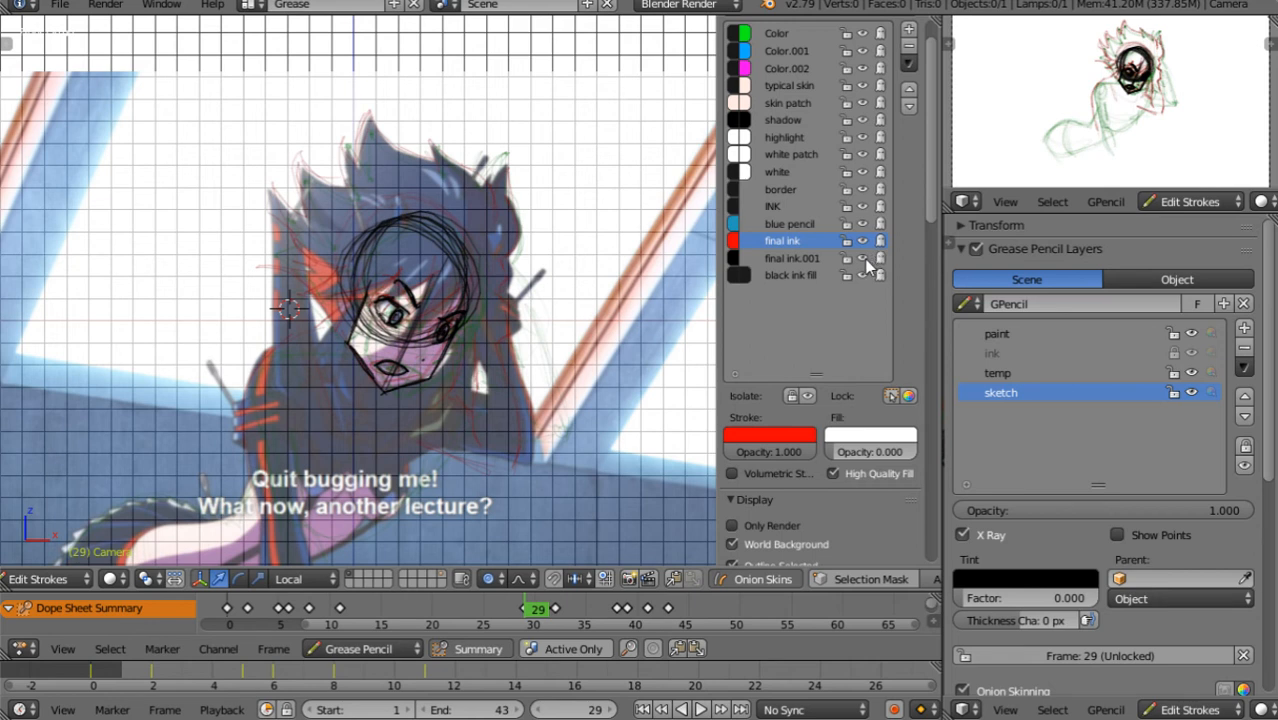
# Lower the opacity of the background reference footage so that the strokes stand out
pyautogui.moveTo(930, 245); pyautogui.dragTo(942, 447)
pyautogui.scroll(-2, 940, 449)
pyautogui.moveTo(822, 458); pyautogui.dragTo(790, 456)
pyautogui.moveTo(935, 393); pyautogui.dragTo(913, 155)
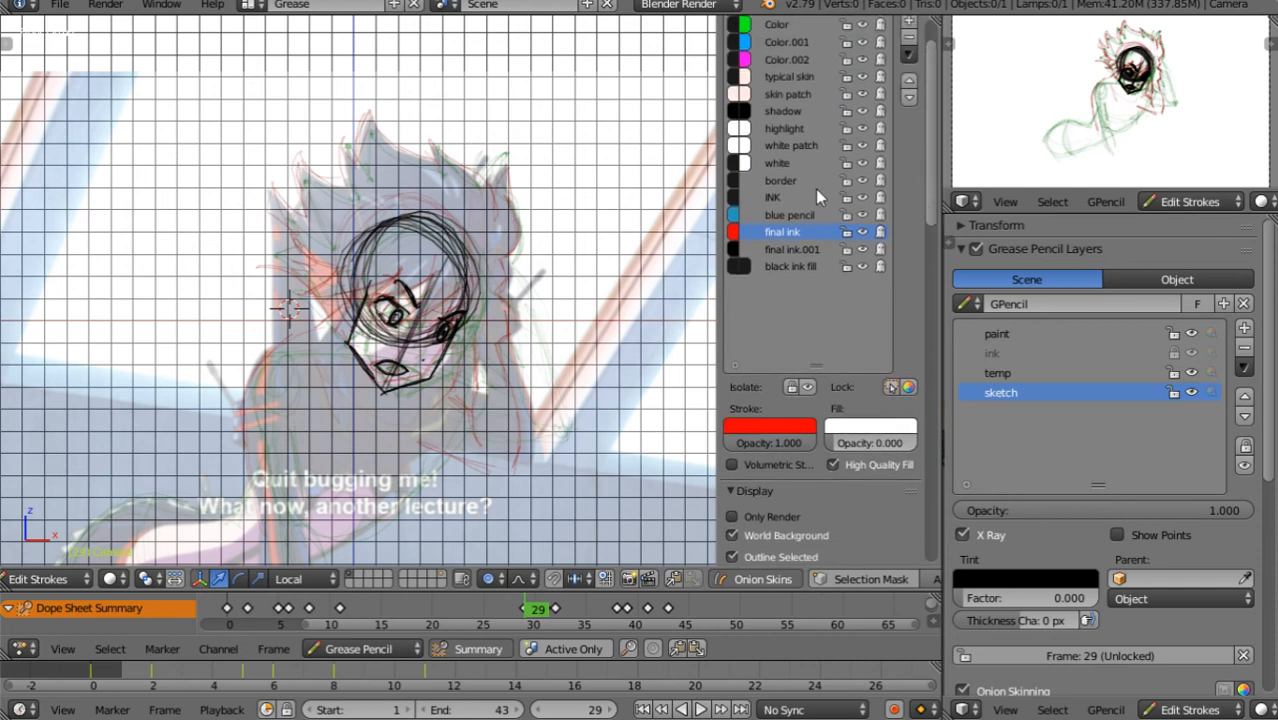
# Hide the strokes of the final ink.001 palette color
pyautogui.click(866, 248)
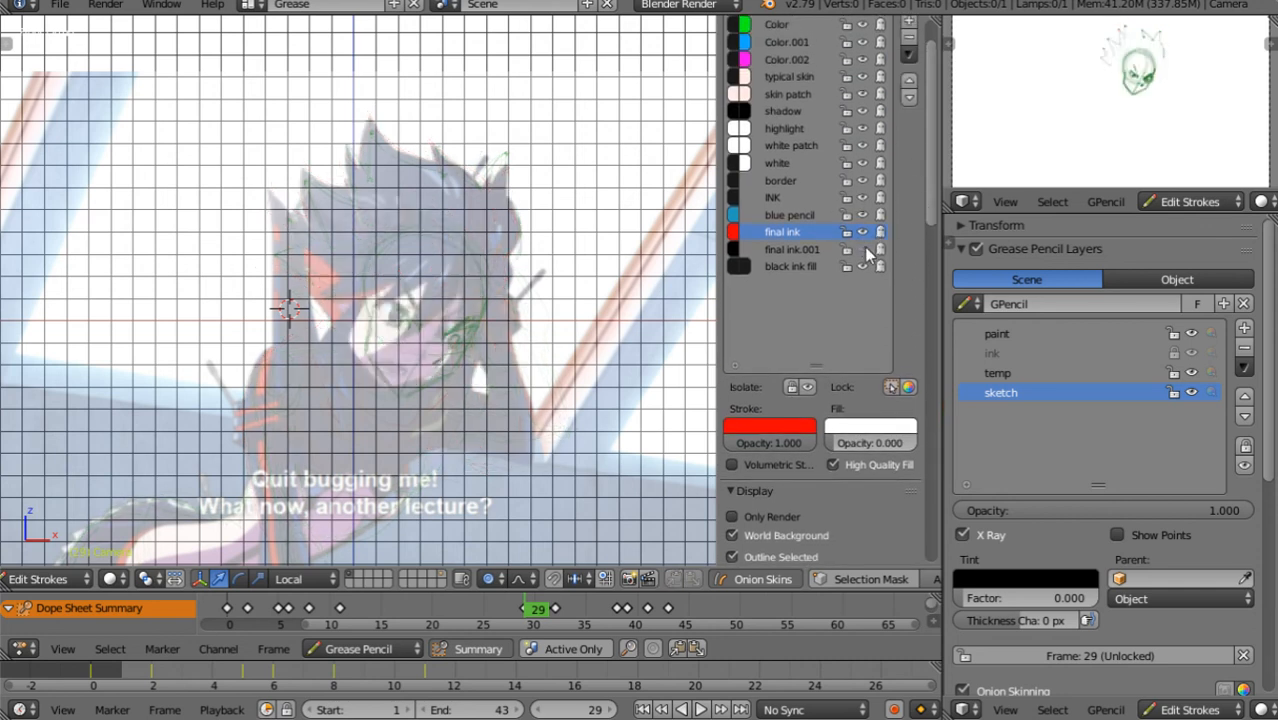
pyautogui.click(866, 248)
pyautogui.click(866, 248)
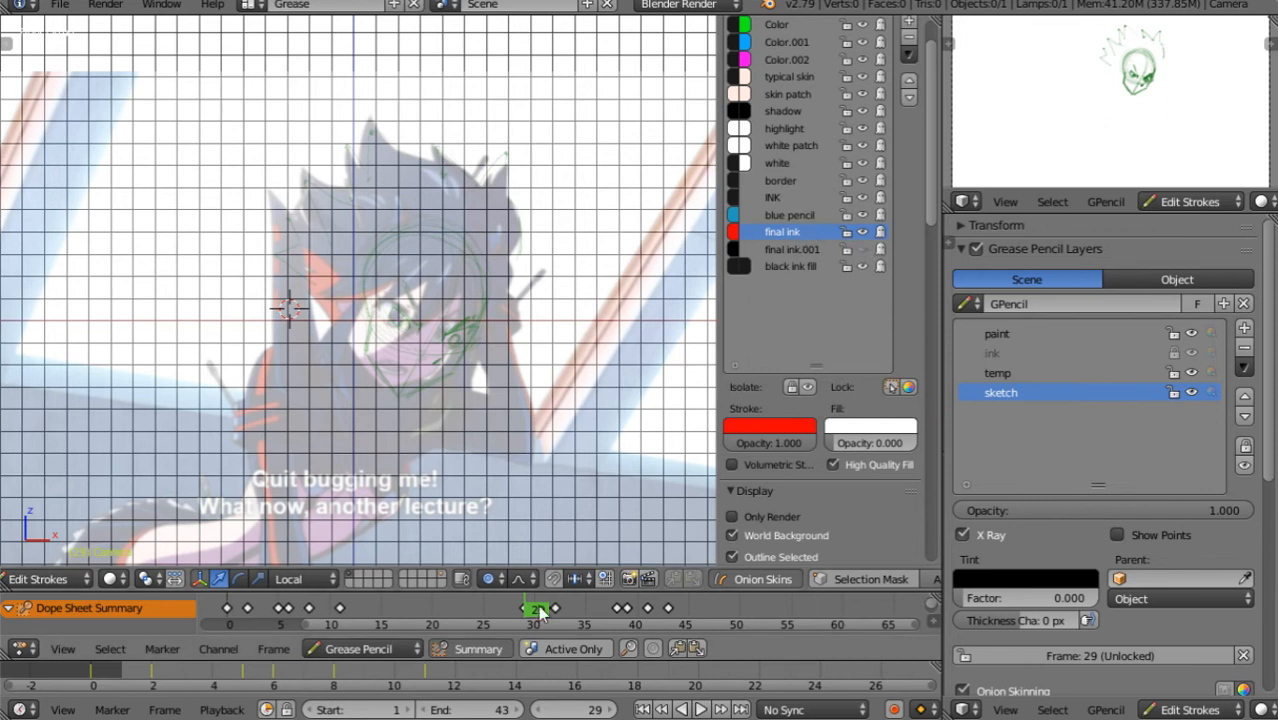
# On frame 11, retrace the red hair outline across the crown, checking its onion skin on frame 29
pyautogui.press('Down')
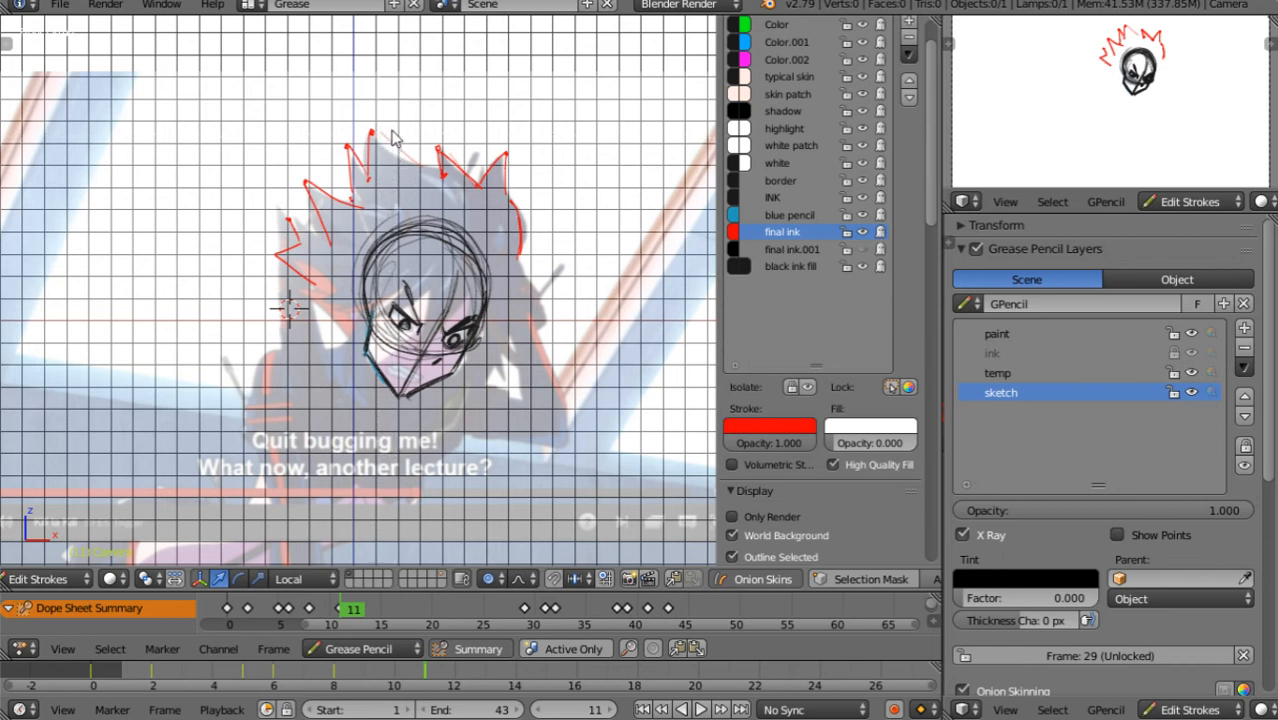
pyautogui.moveTo(371, 129)
pyautogui.mouseDown()
pyautogui.moveTo(410, 155)
pyautogui.moveTo(434, 132)
pyautogui.moveTo(371, 131)
pyautogui.moveTo(440, 165)
pyautogui.moveTo(455, 155)
pyautogui.moveTo(478, 186)
pyautogui.moveTo(507, 152)
pyautogui.mouseUp()
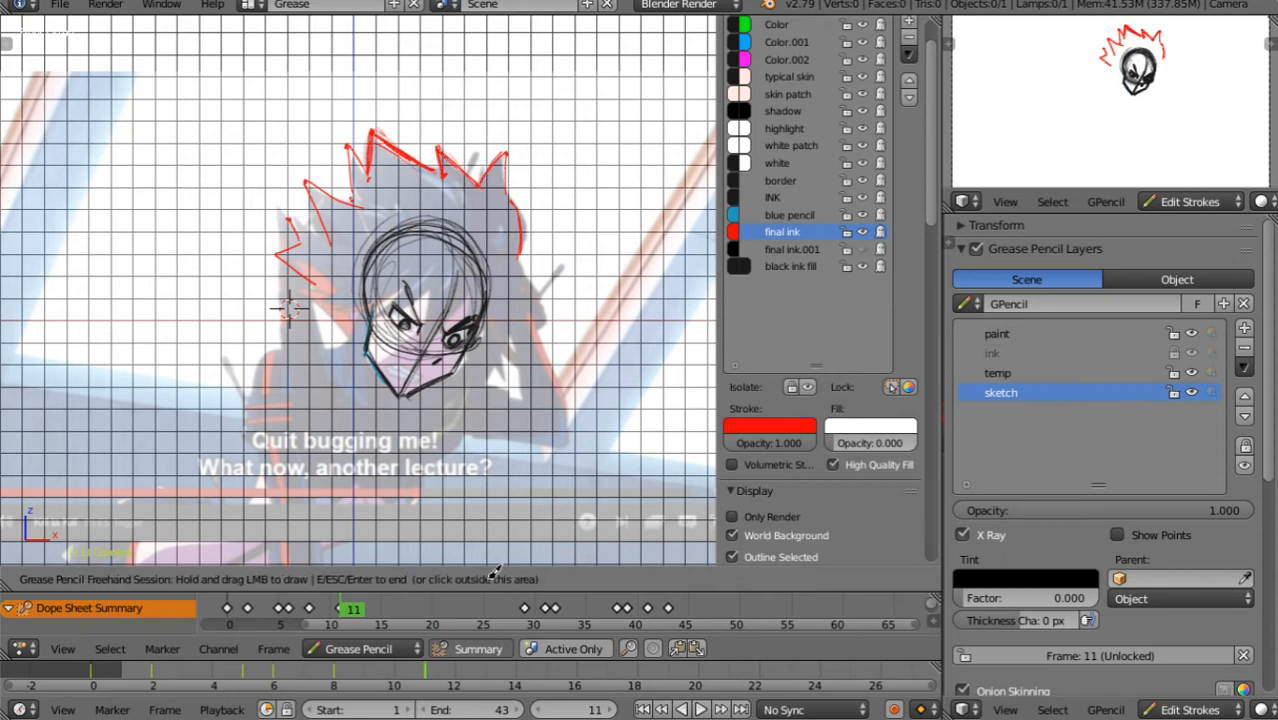
pyautogui.press('Up')
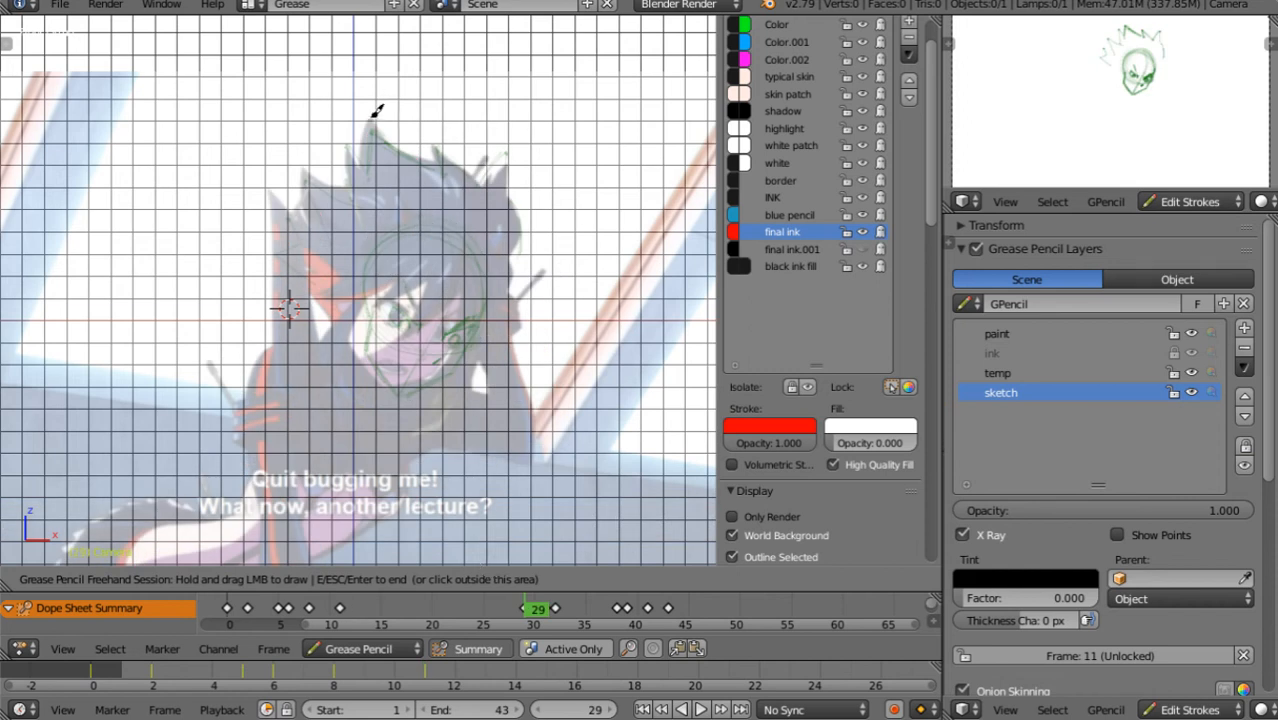
pyautogui.press('Down')
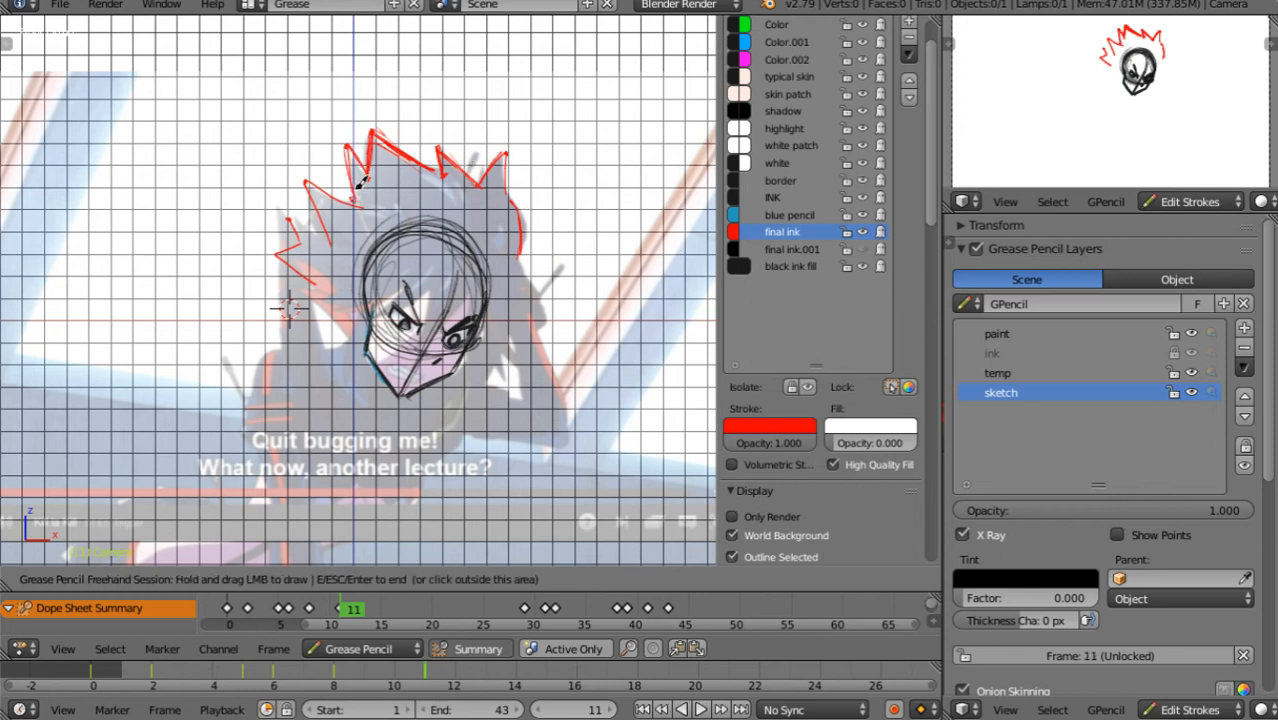
pyautogui.press('Escape')
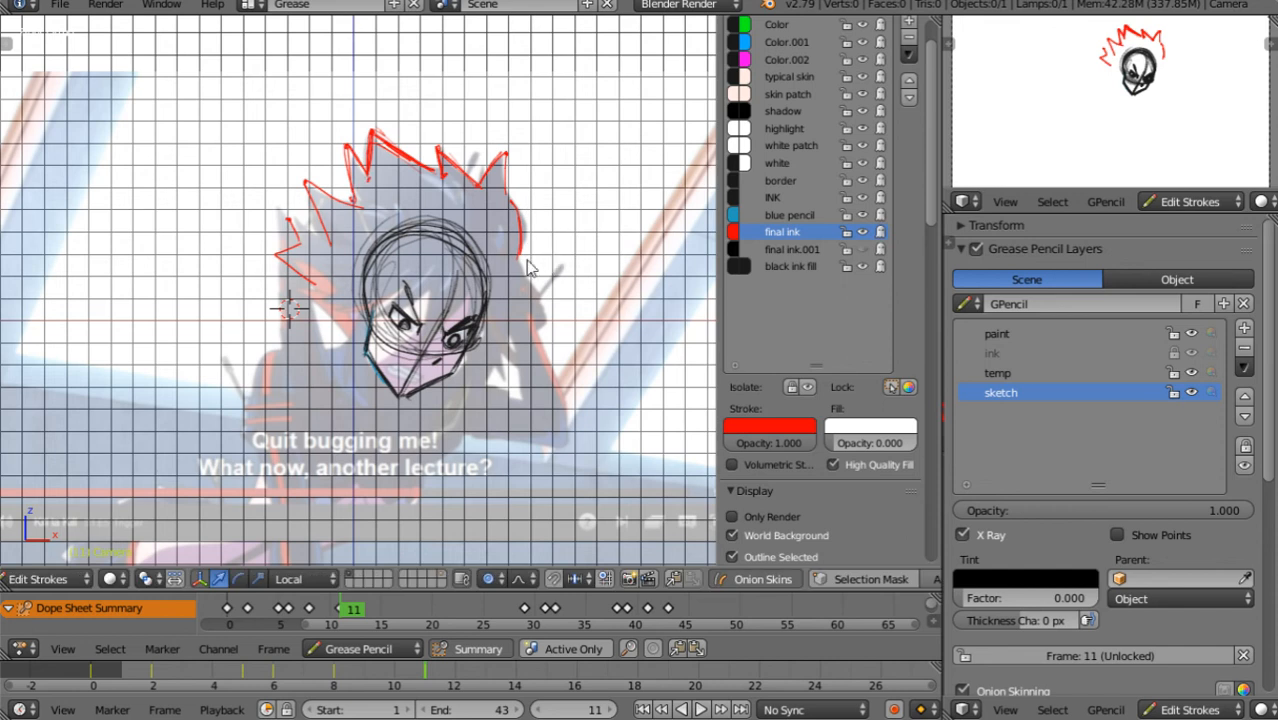
# Thicken the red outline of the remaining hair spikes on both sides of the head on frame 11
pyautogui.moveTo(290, 215)
pyautogui.mouseDown()
pyautogui.moveTo(333, 234)
pyautogui.moveTo(355, 190)
pyautogui.moveTo(280, 250)
pyautogui.moveTo(312, 270)
pyautogui.mouseUp()
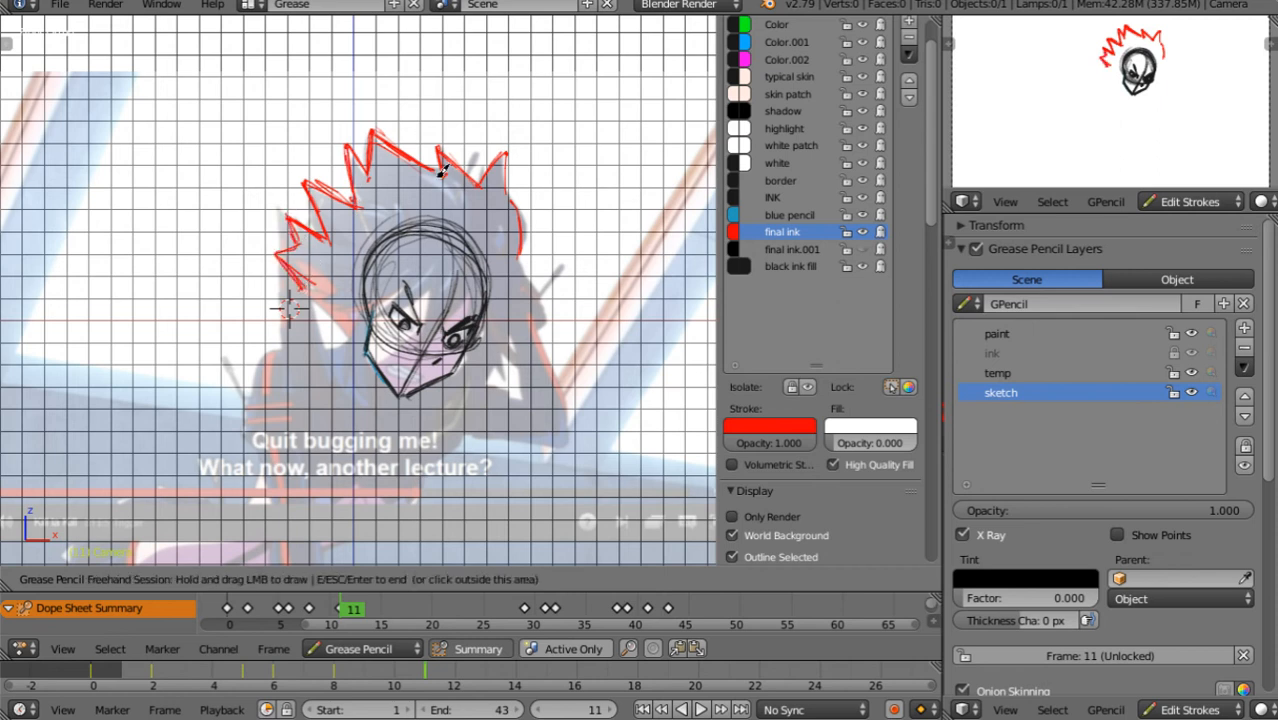
pyautogui.moveTo(443, 171)
pyautogui.mouseDown()
pyautogui.moveTo(450, 148)
pyautogui.moveTo(505, 145)
pyautogui.moveTo(519, 256)
pyautogui.mouseUp()
pyautogui.press('Escape')
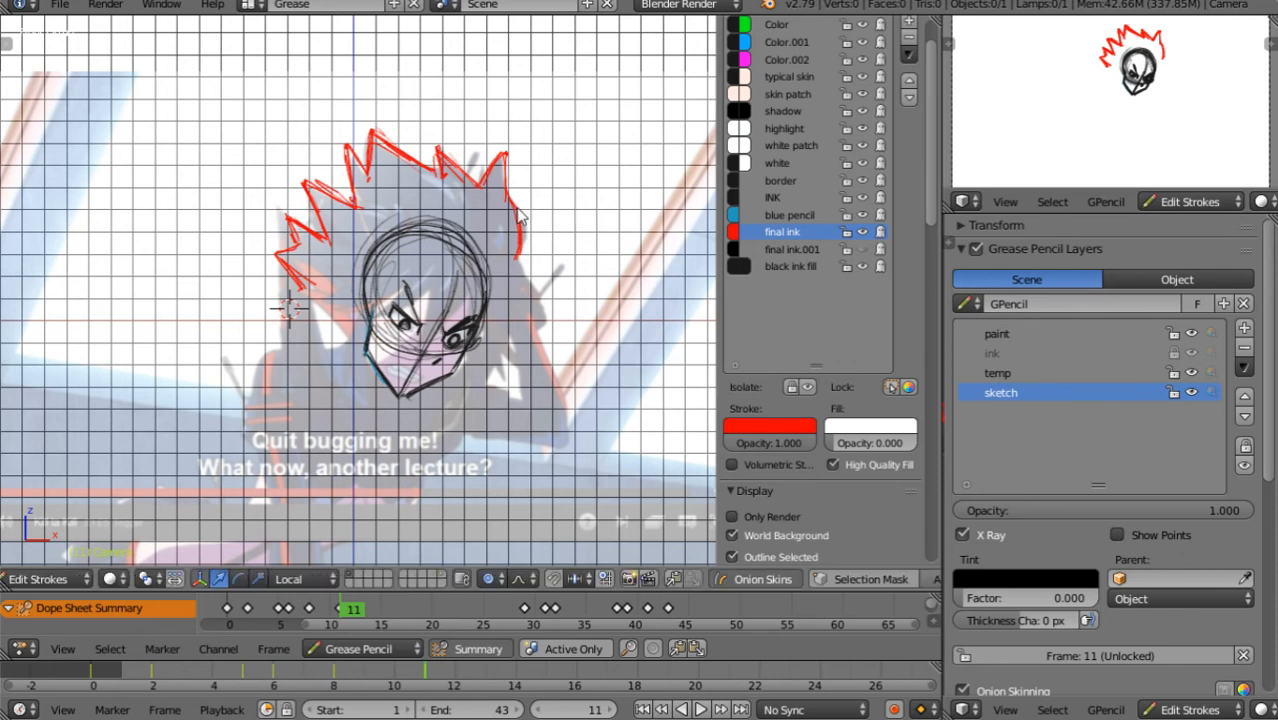
# Hide the strokes of the INK palette color on frame 11
pyautogui.press('a')
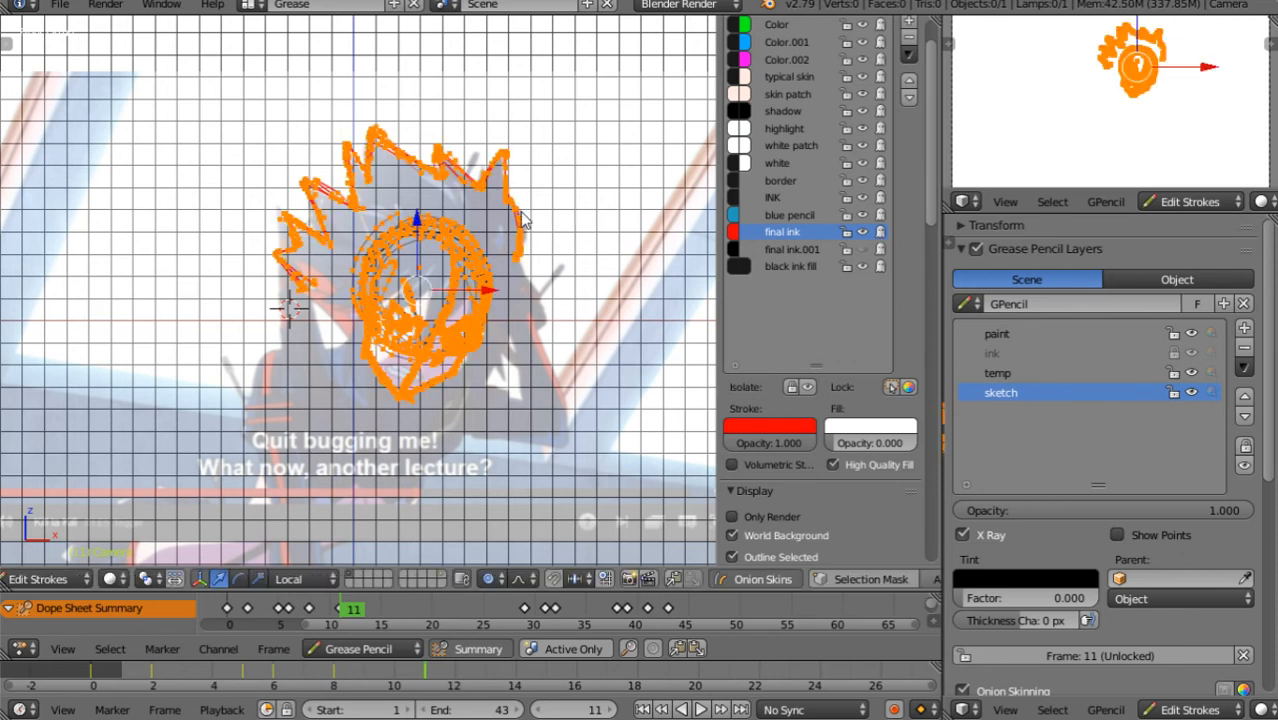
pyautogui.press('a')
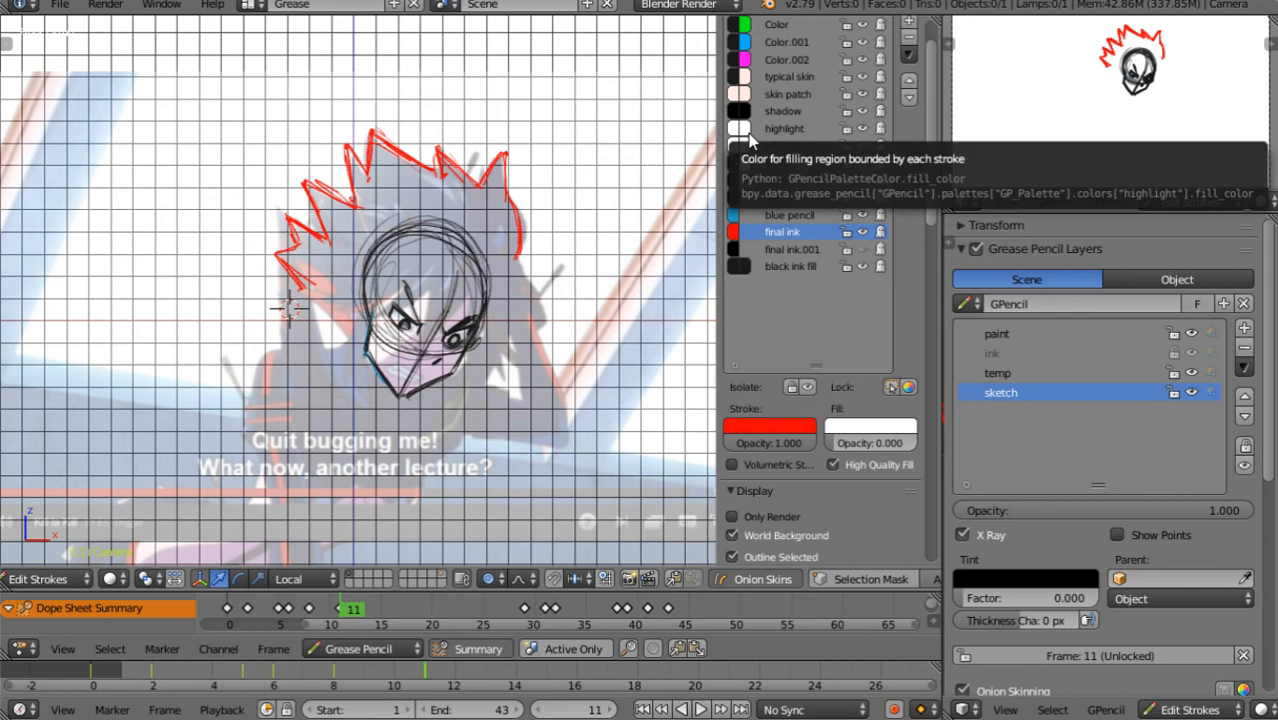
pyautogui.click(863, 250)
pyautogui.click(863, 250)
pyautogui.click(863, 197)
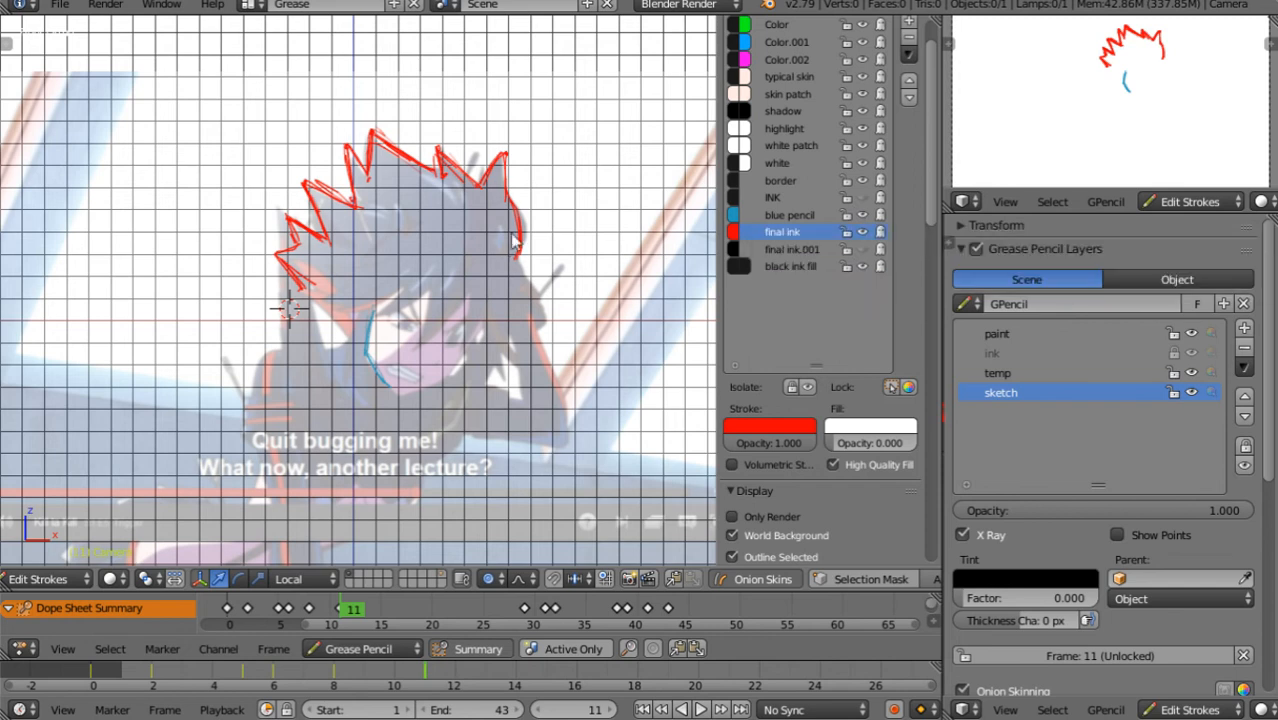
# Delete the blue pencil jaw strokes from frame 11, keeping only the red hair outline
pyautogui.press('a')
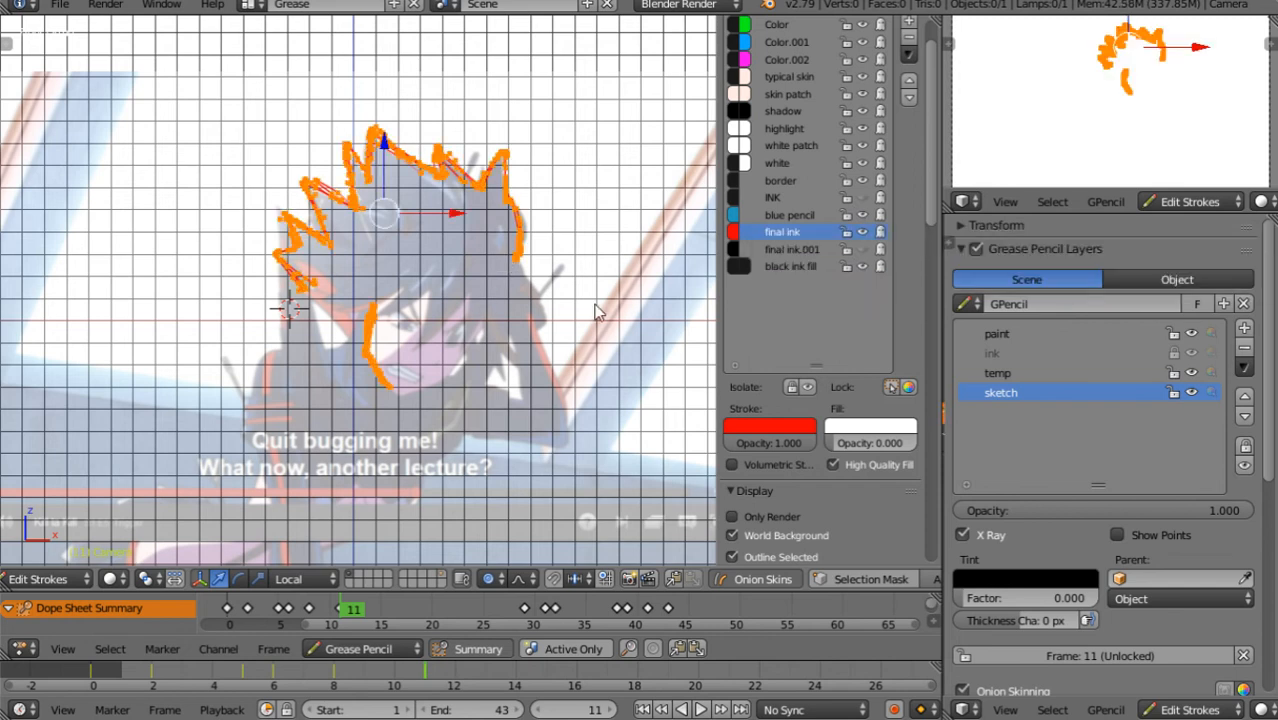
pyautogui.press('a')
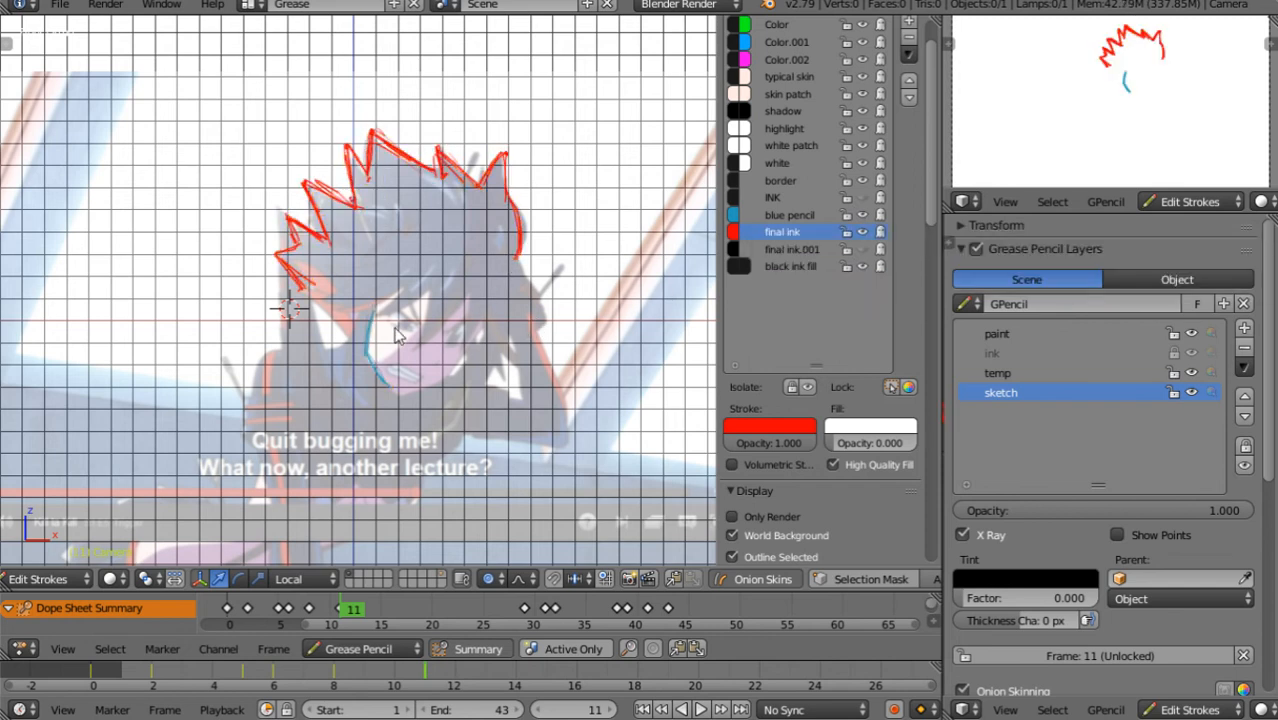
pyautogui.press('e')
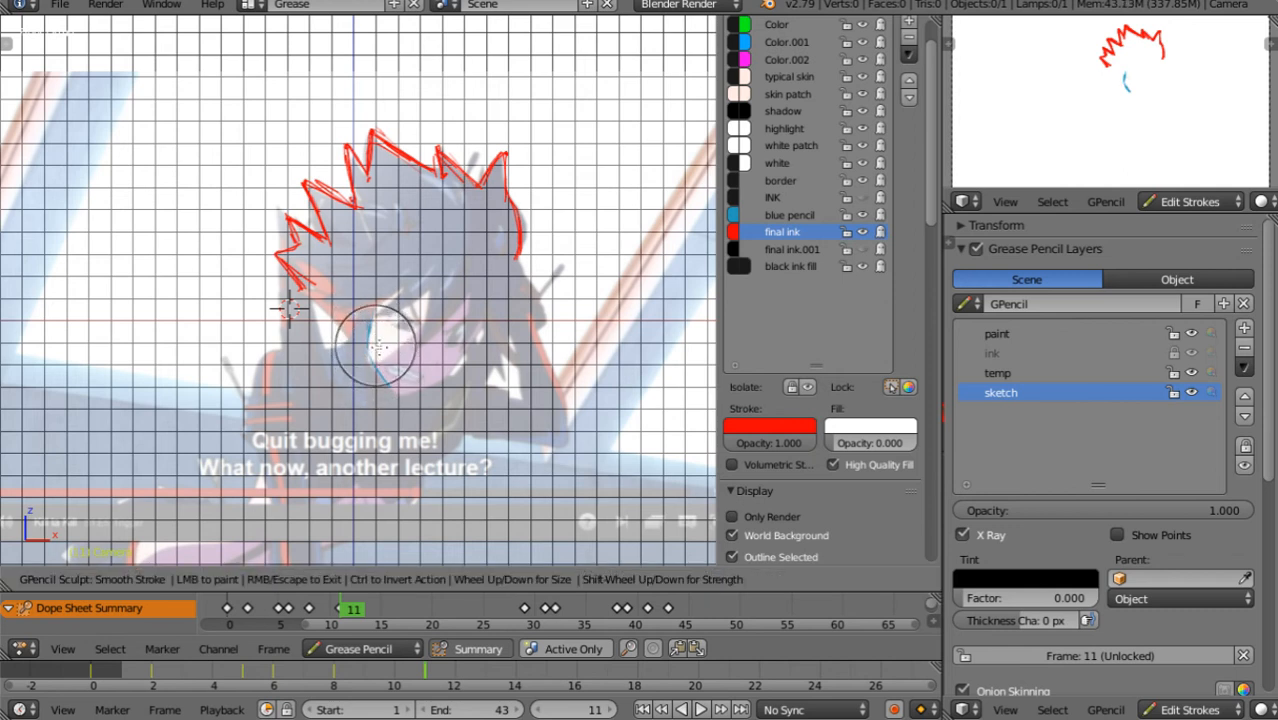
pyautogui.press('Escape')
pyautogui.rightClick(400, 308)
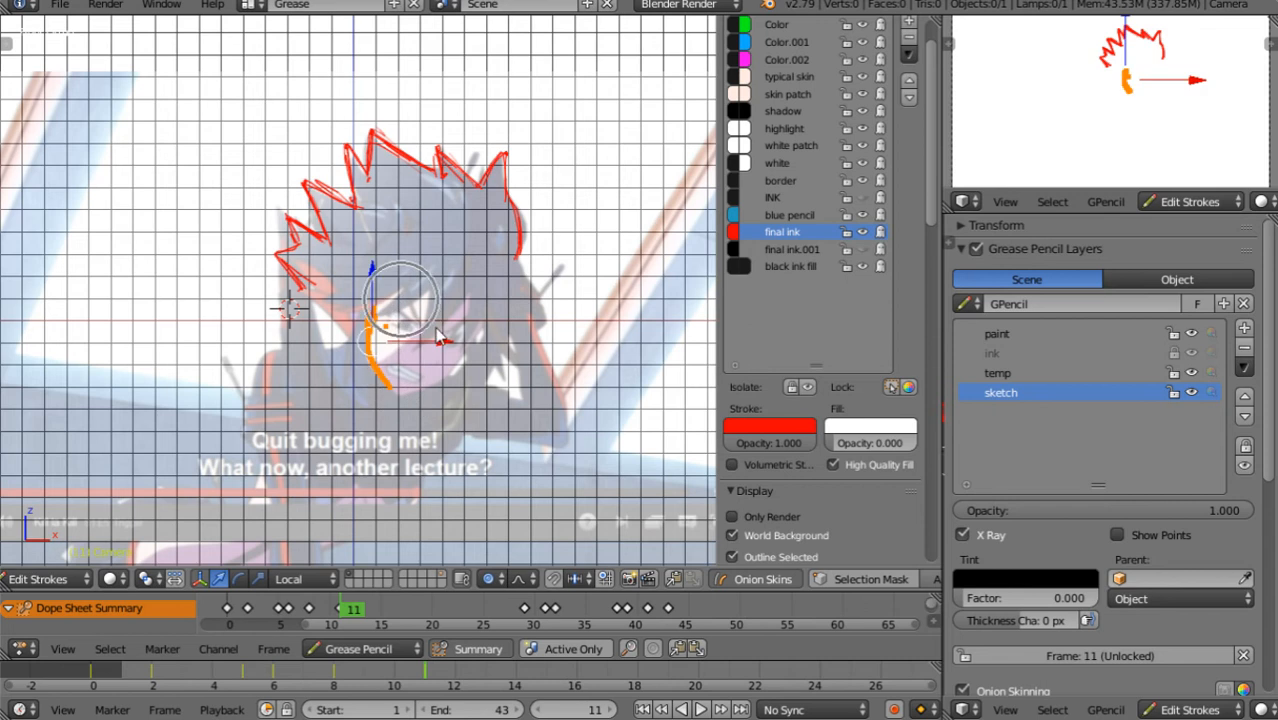
pyautogui.press('x')
pyautogui.click(397, 380)
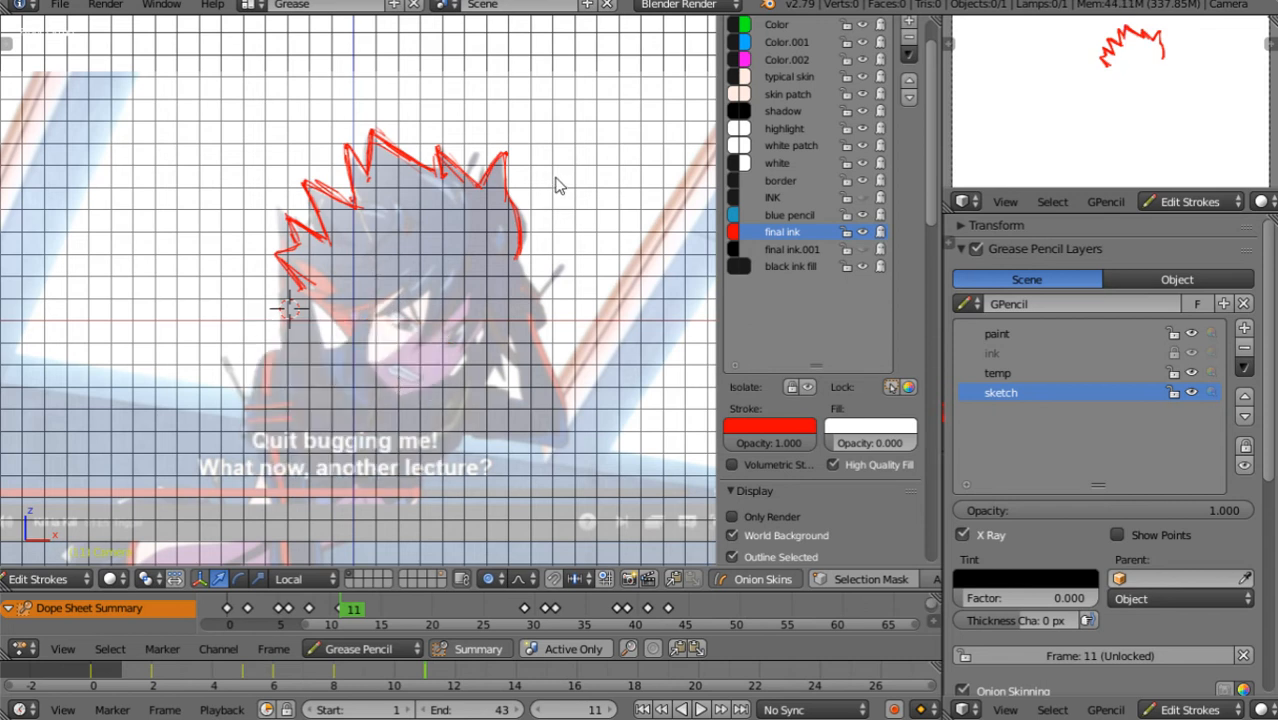
# Copy the complete red hair outline from frame 11 and paste it onto frame 8
pyautogui.rightClick(506, 125)
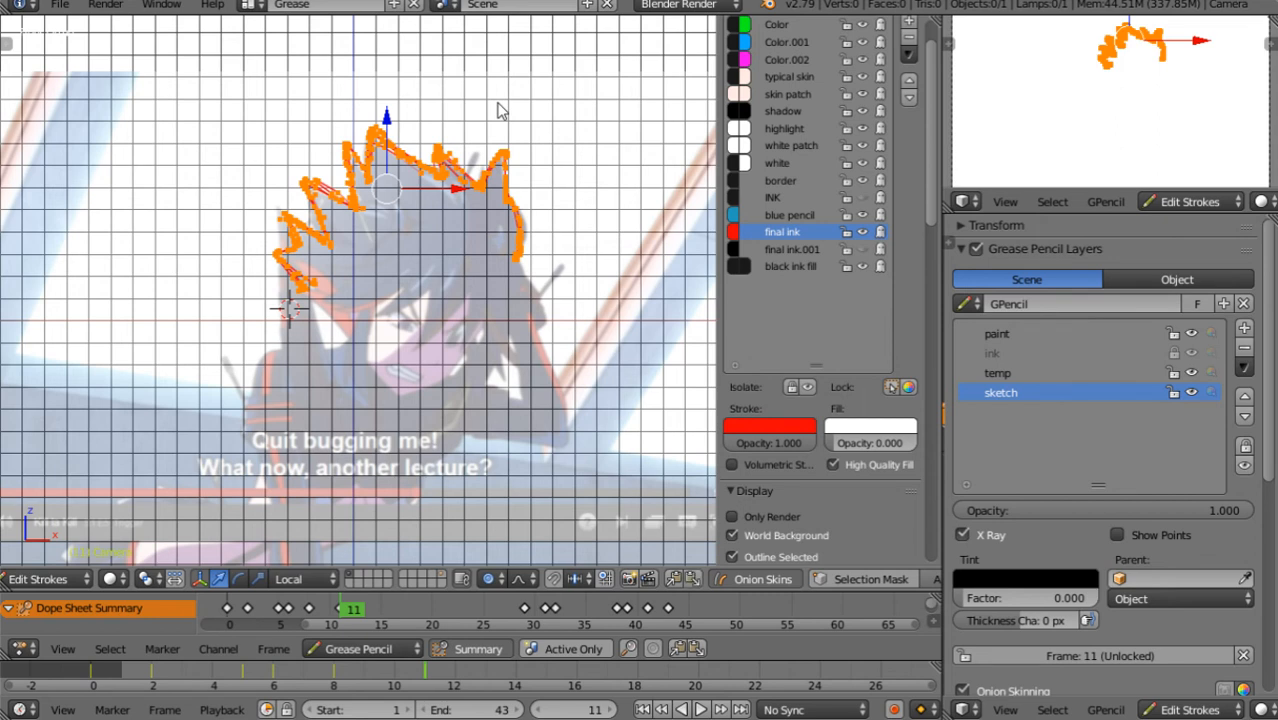
pyautogui.press('Down')
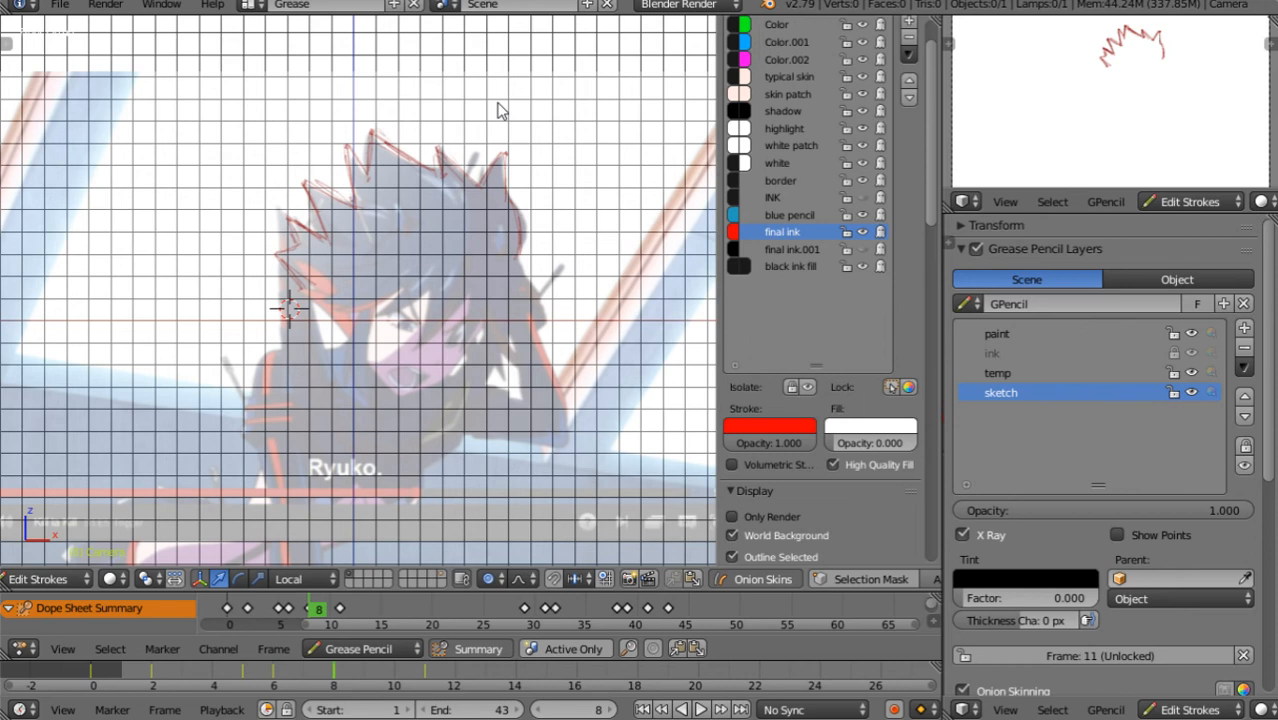
pyautogui.press('a')
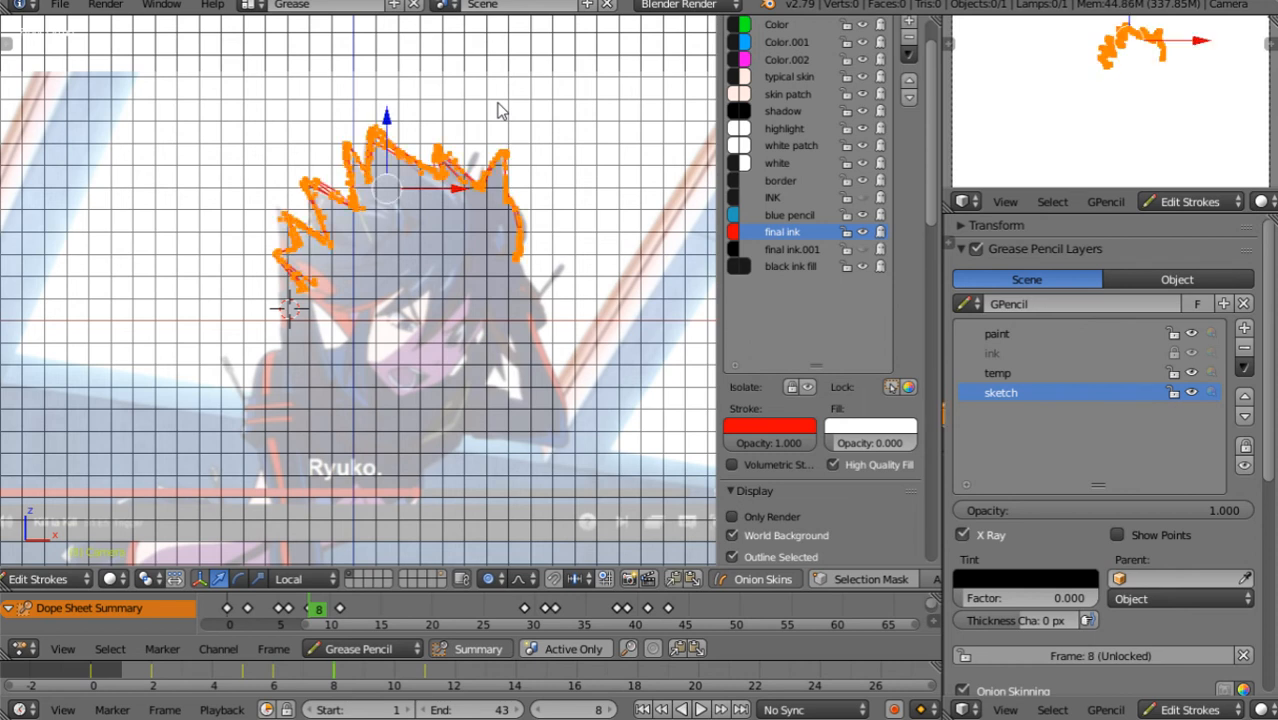
pyautogui.press('Up')
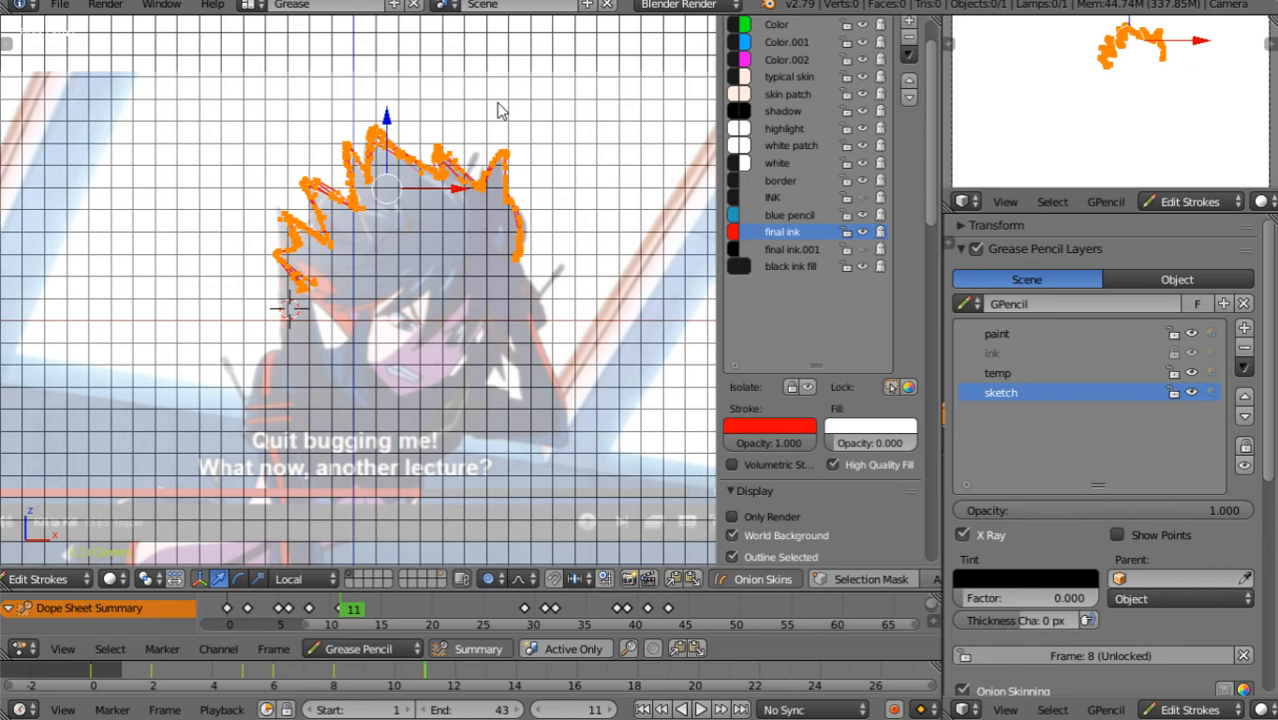
# Paste the copied hair outline onto the keyframes at frames 29, 31, 32 and 38
pyautogui.hotkey('ctrl', 'v')
pyautogui.press('Up')
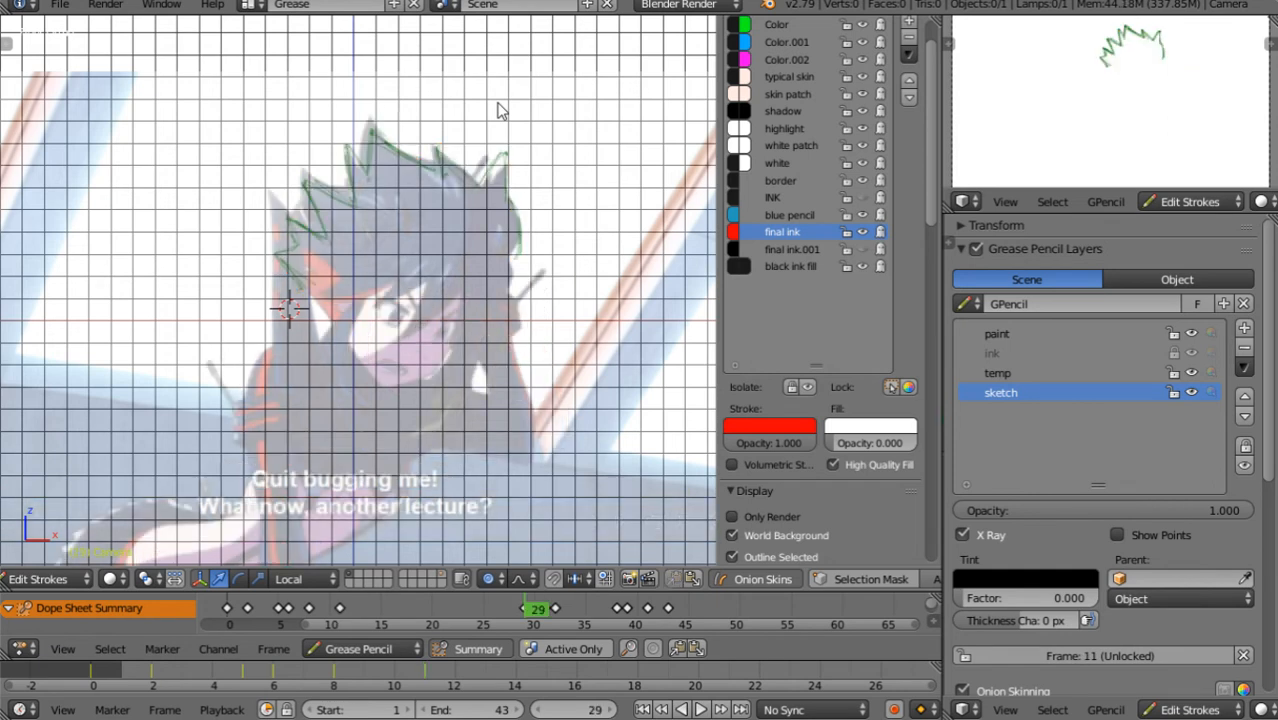
pyautogui.hotkey('ctrl', 'v')
pyautogui.press('Up')
pyautogui.hotkey('ctrl', 'v')
pyautogui.press('Up')
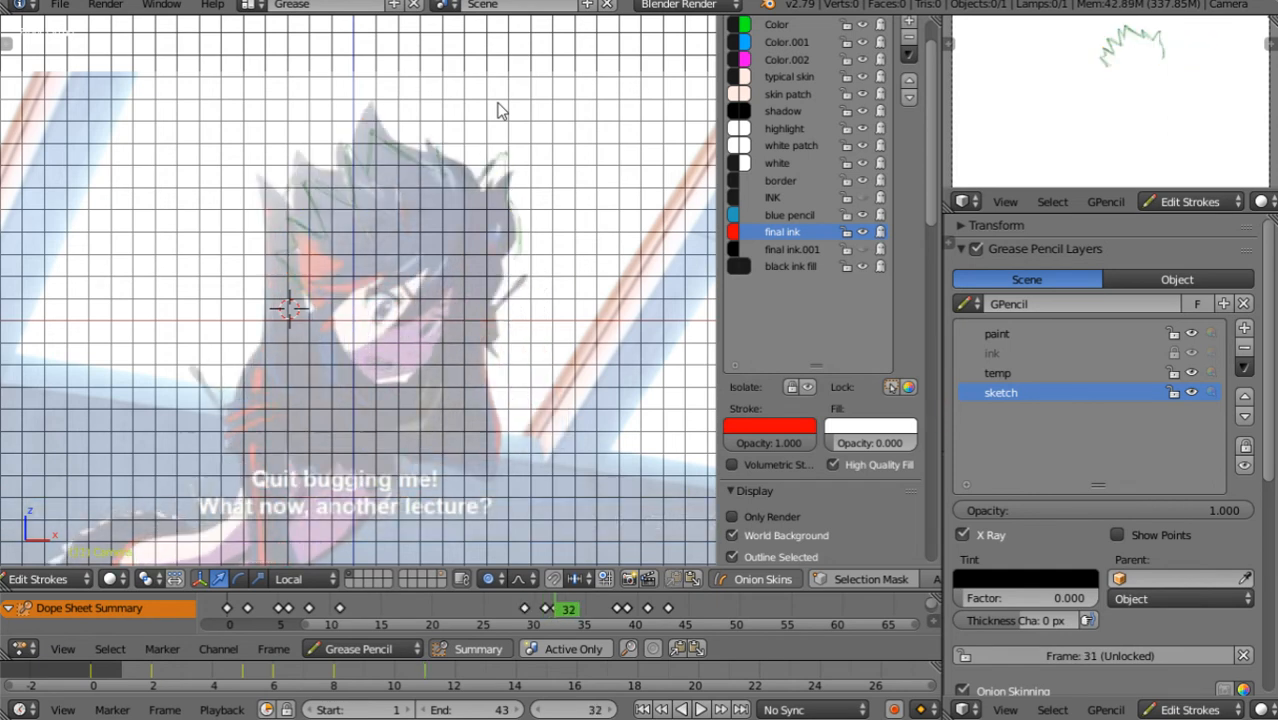
pyautogui.hotkey('ctrl', 'v')
pyautogui.press('Up')
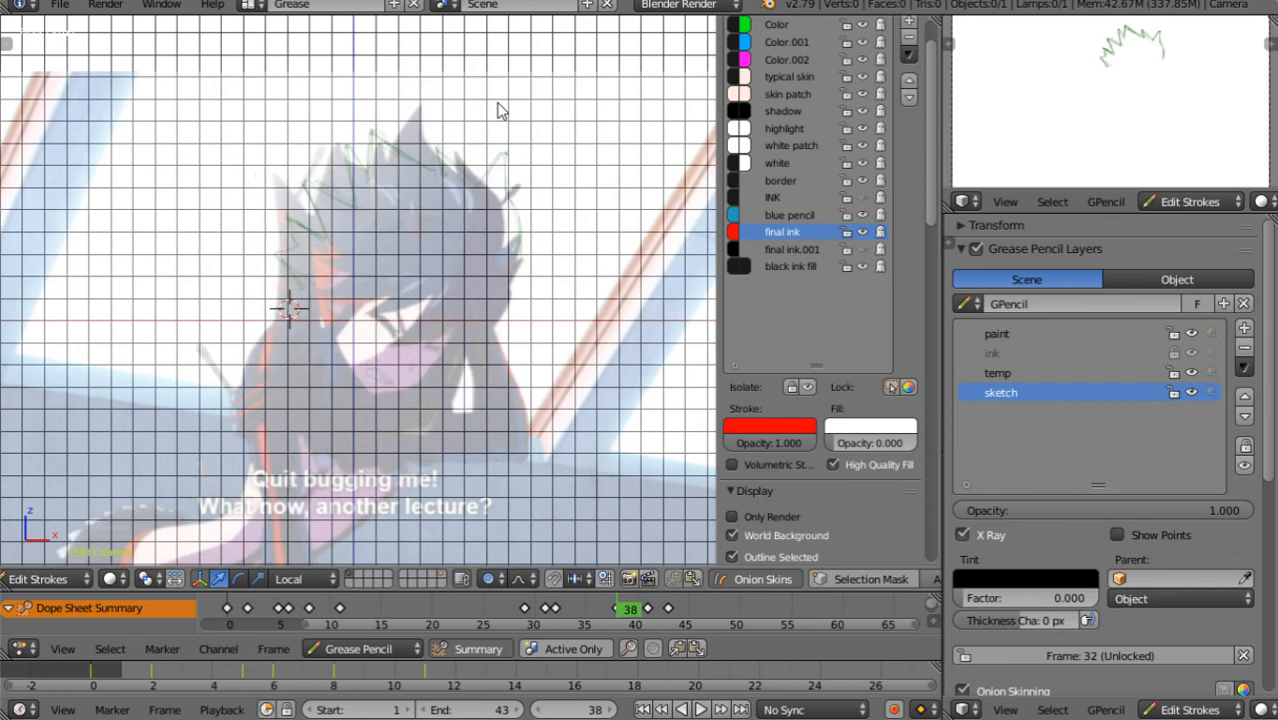
pyautogui.hotkey('ctrl', 'v')
# Try the copied hair outline on frame 39 and delete its strokes from that frame
pyautogui.press('Up')
pyautogui.hotkey('ctrl', 'v')
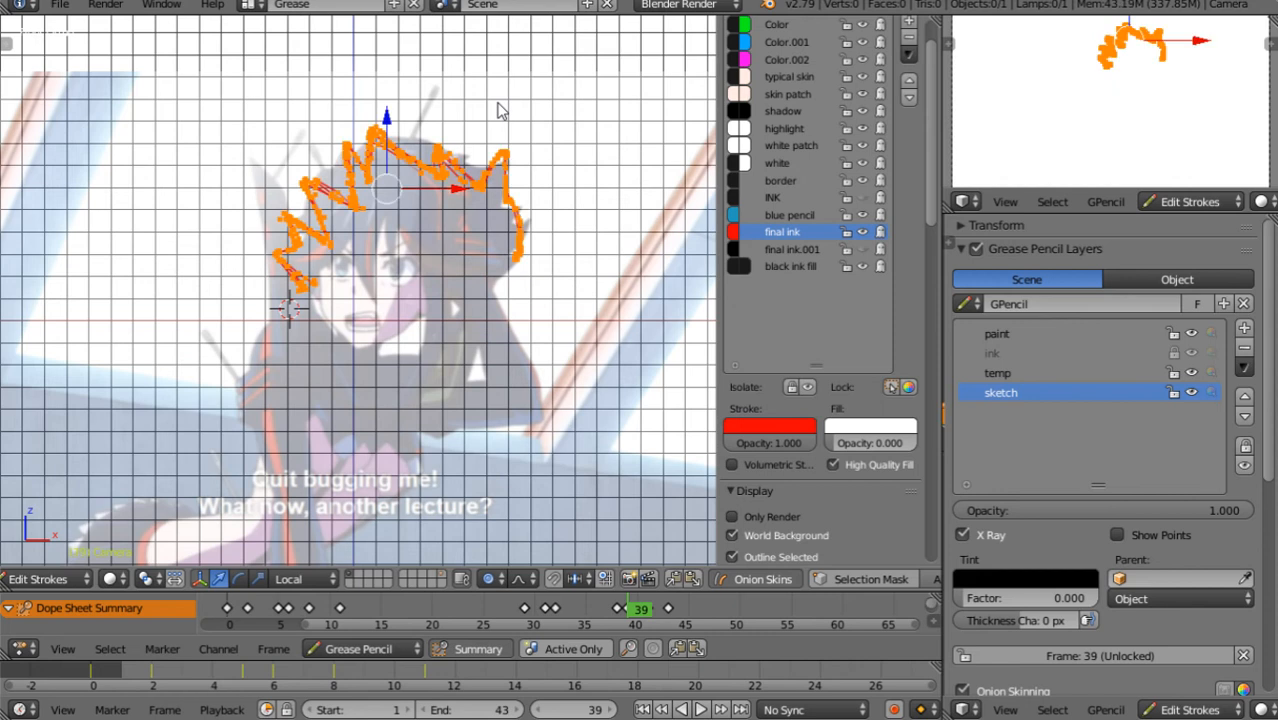
pyautogui.press('Up')
pyautogui.press('Down')
pyautogui.press('x')
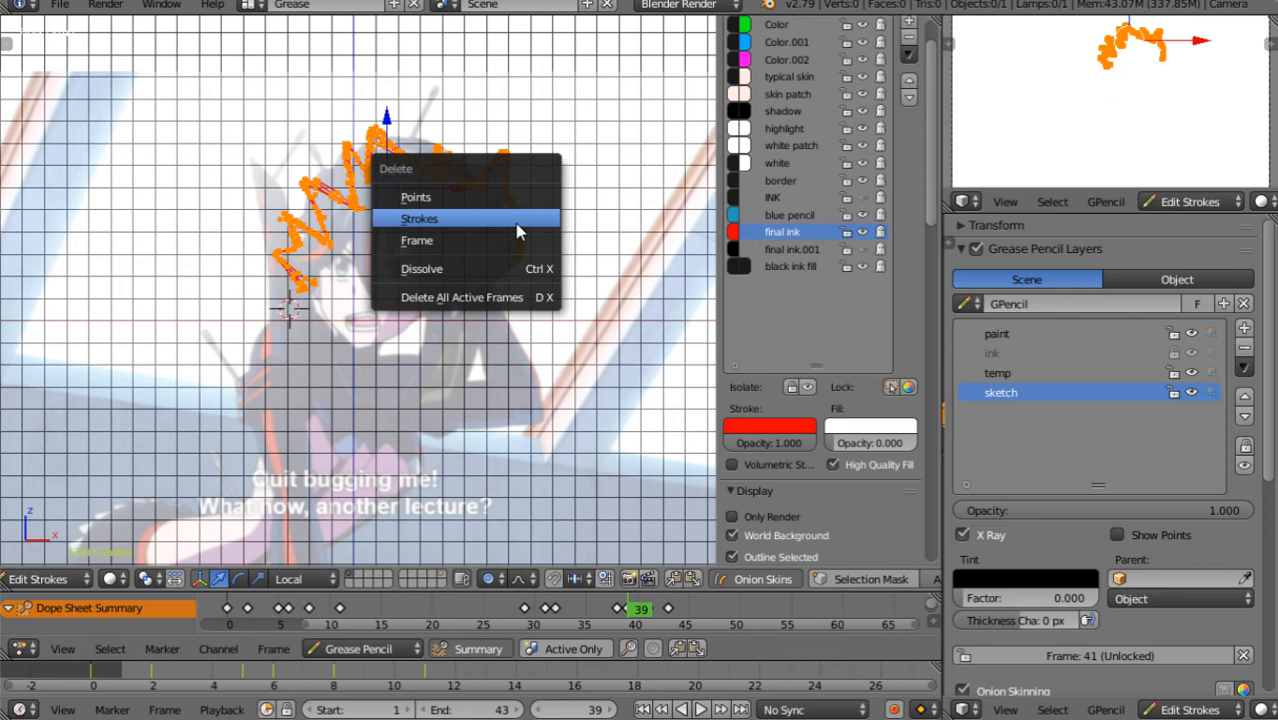
pyautogui.click(515, 223)
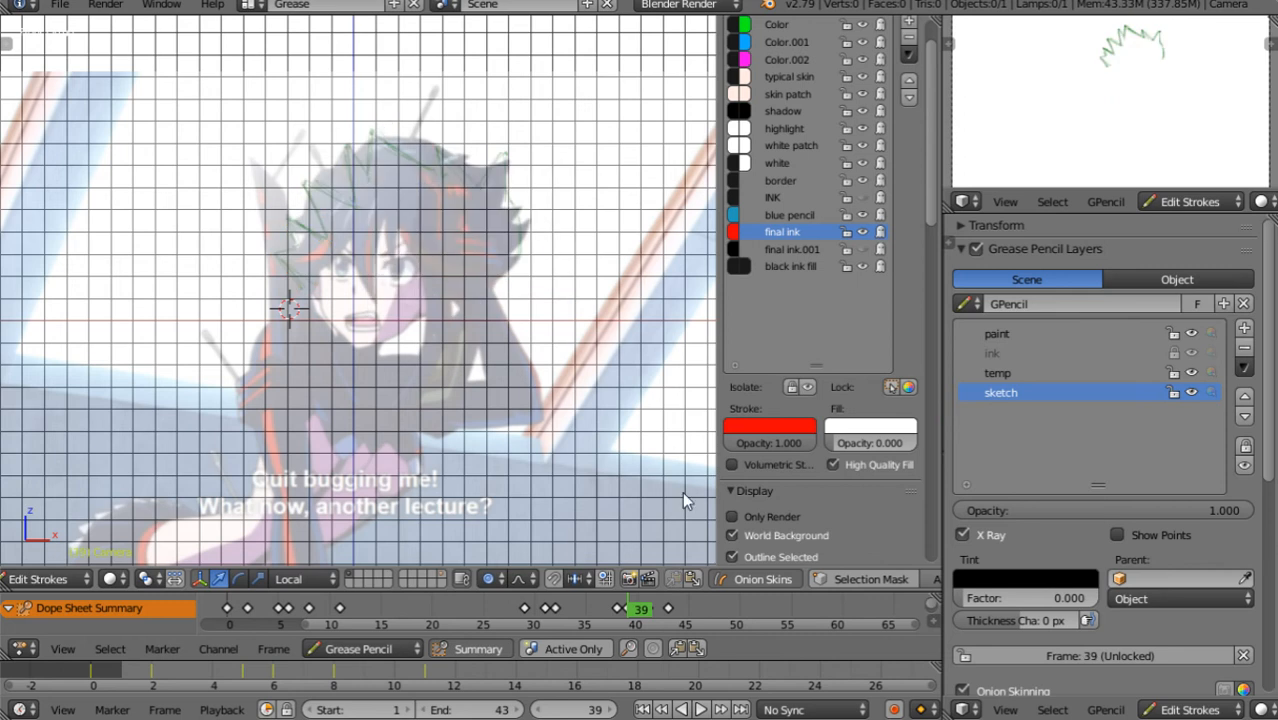
# Check the reference footage from frame 3 through frame 8 and deselect the hair strokes on frame 8
pyautogui.click(282, 603)
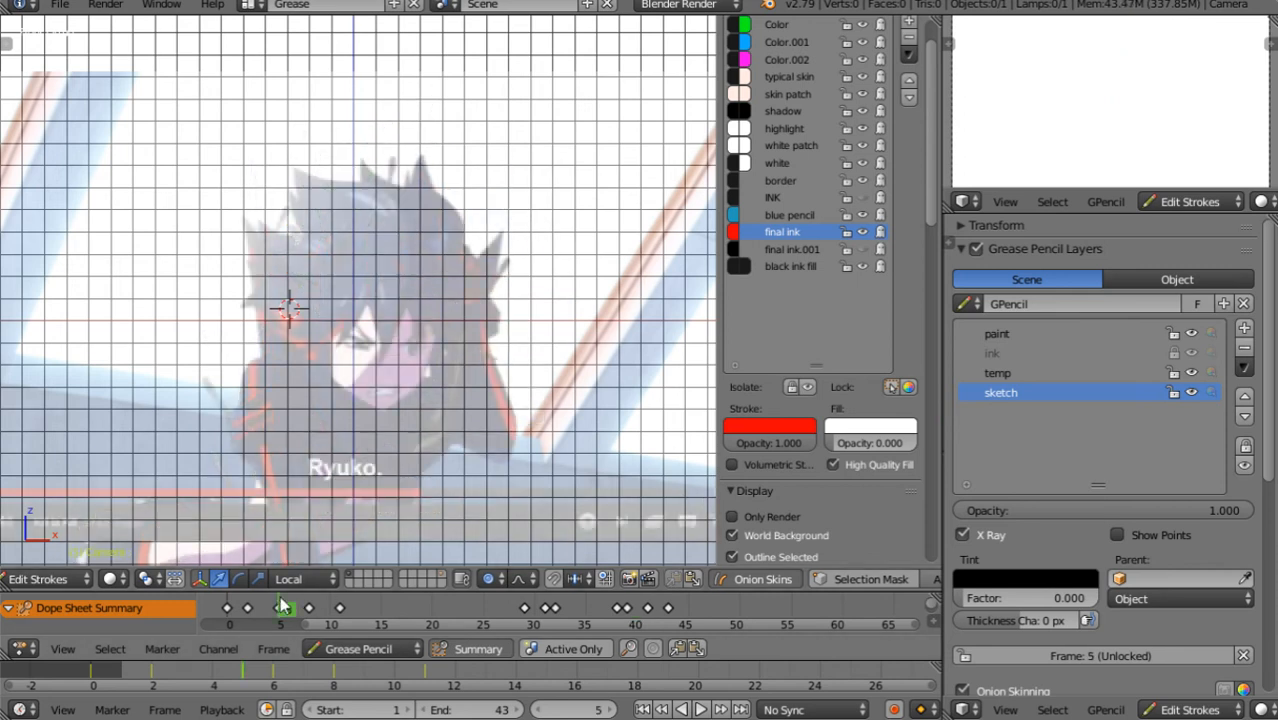
pyautogui.click(264, 602)
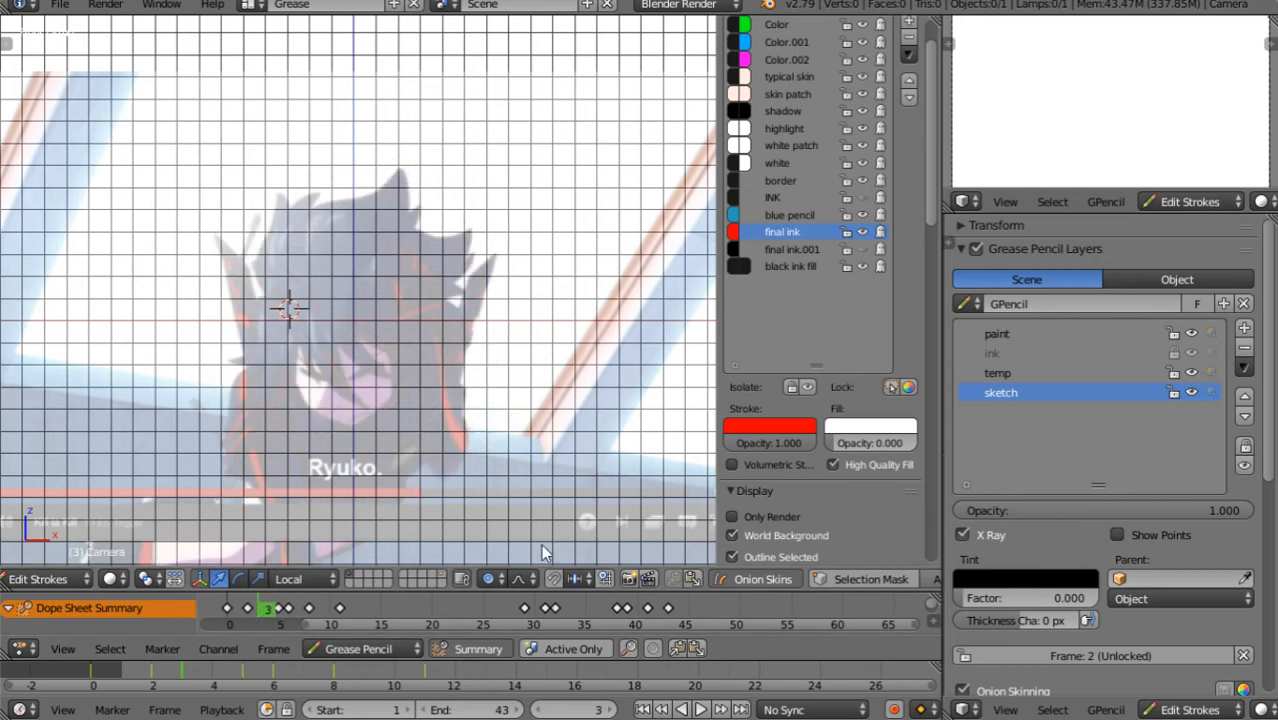
pyautogui.press('Right')
pyautogui.press('Right')
pyautogui.press('Right')
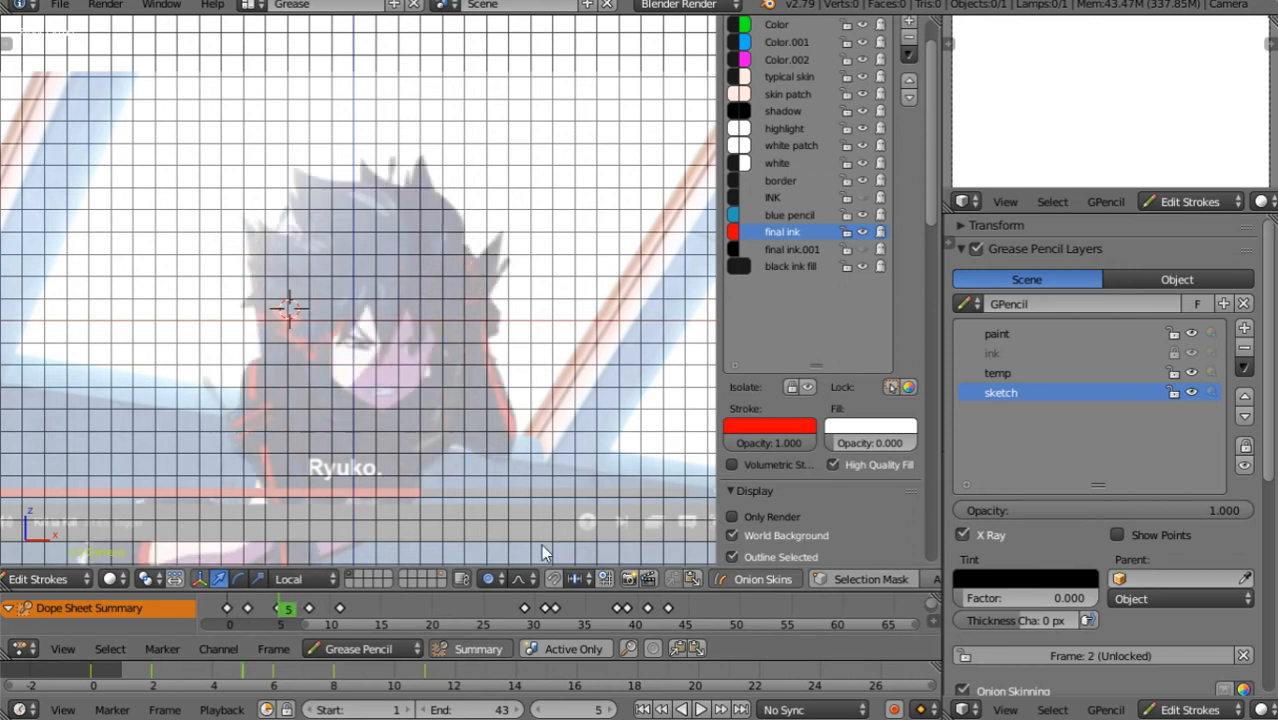
pyautogui.press('Right')
pyautogui.press('Right')
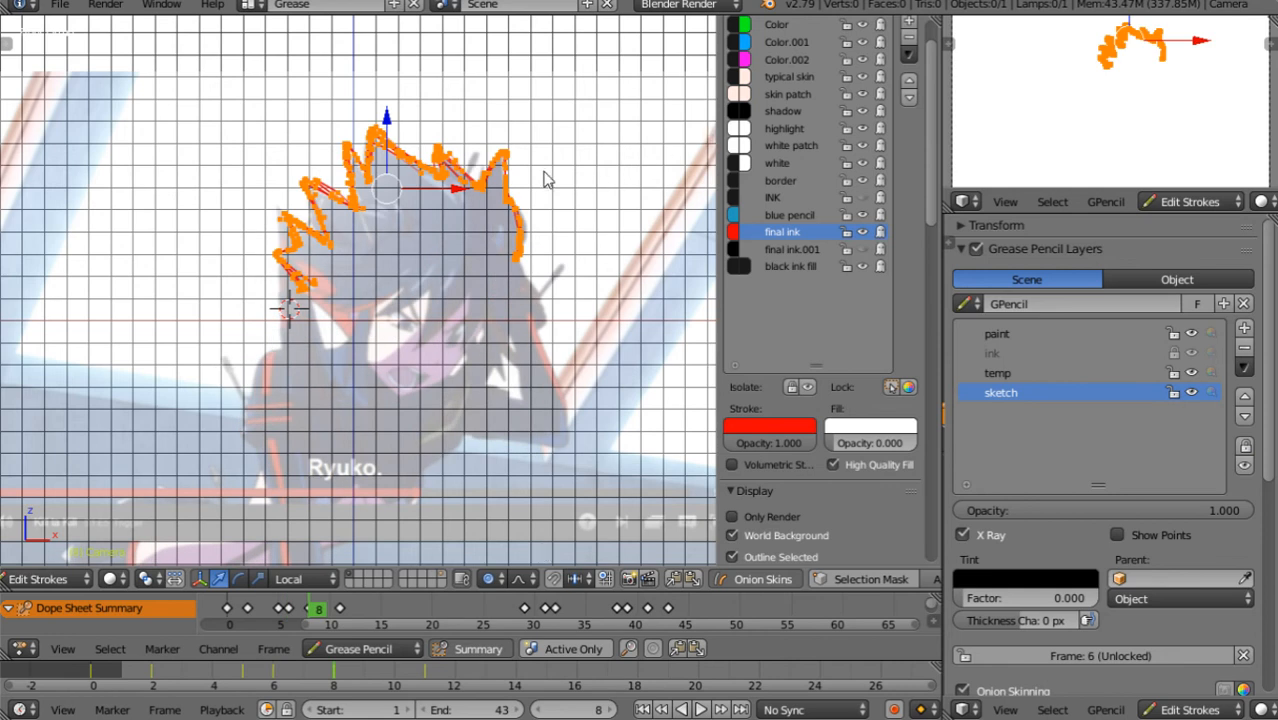
pyautogui.press('a')
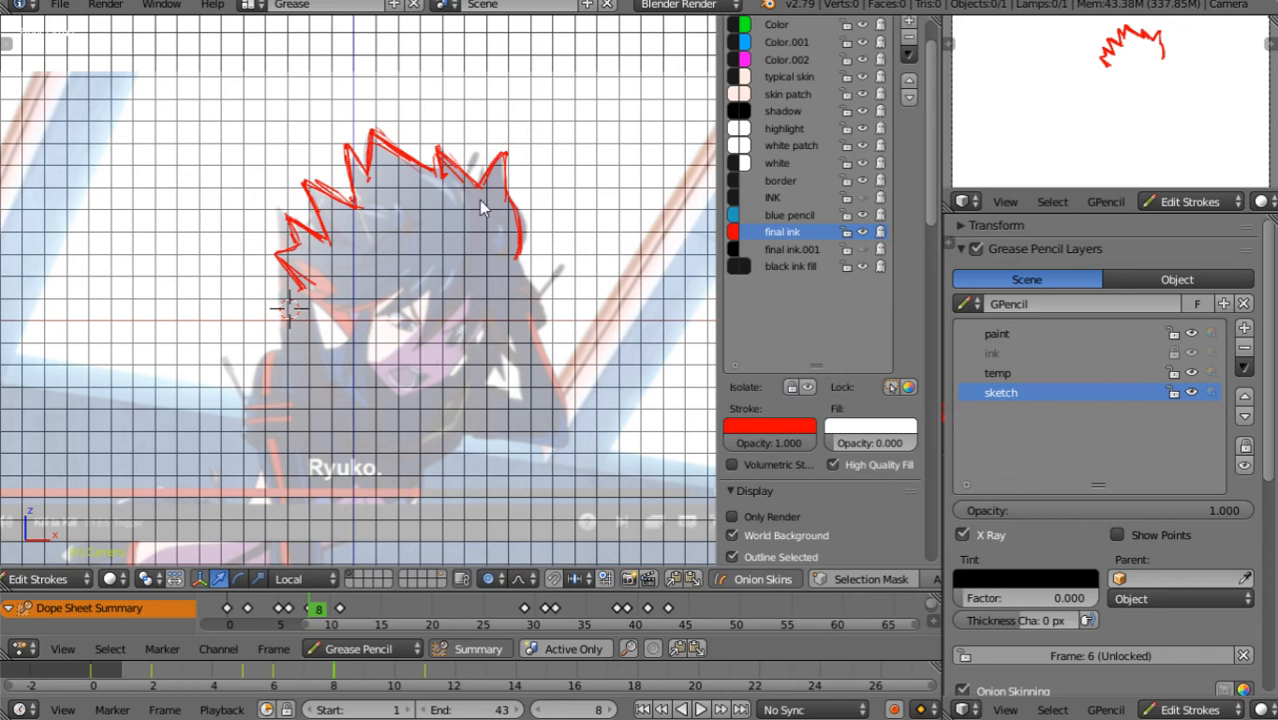
# On frame 8, nudge the tip of the rightmost hair spike slightly down and left with smooth proportional editing
pyautogui.scroll(4, 545, 207)
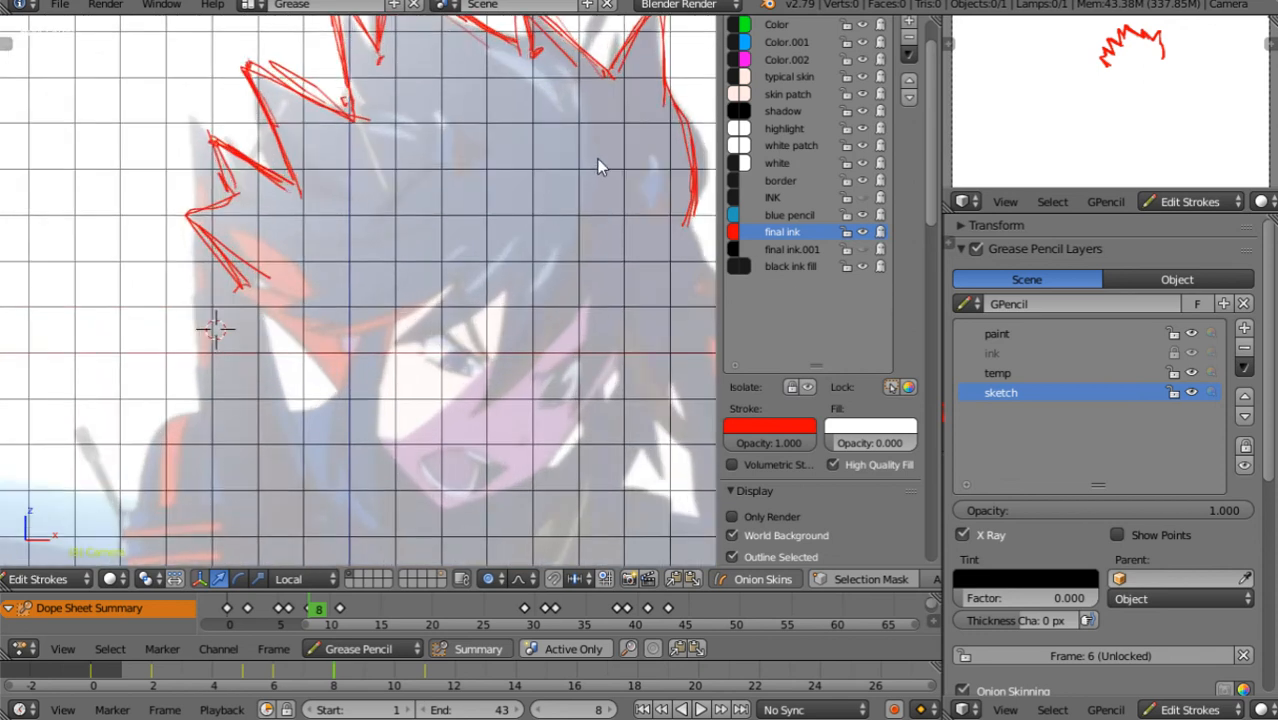
pyautogui.keyDown('shift'); pyautogui.moveTo(487, 221); pyautogui.dragTo(459, 260, button='middle'); pyautogui.keyUp('shift')
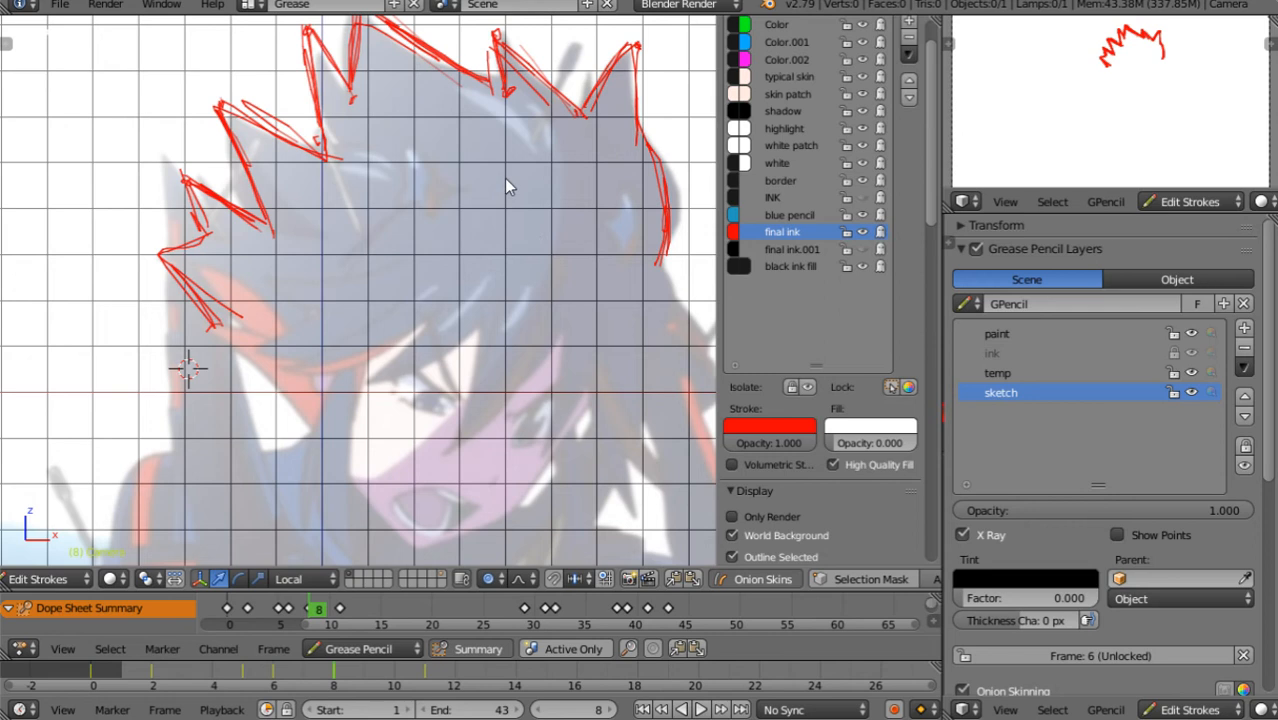
pyautogui.press('g')
pyautogui.click(463, 222)
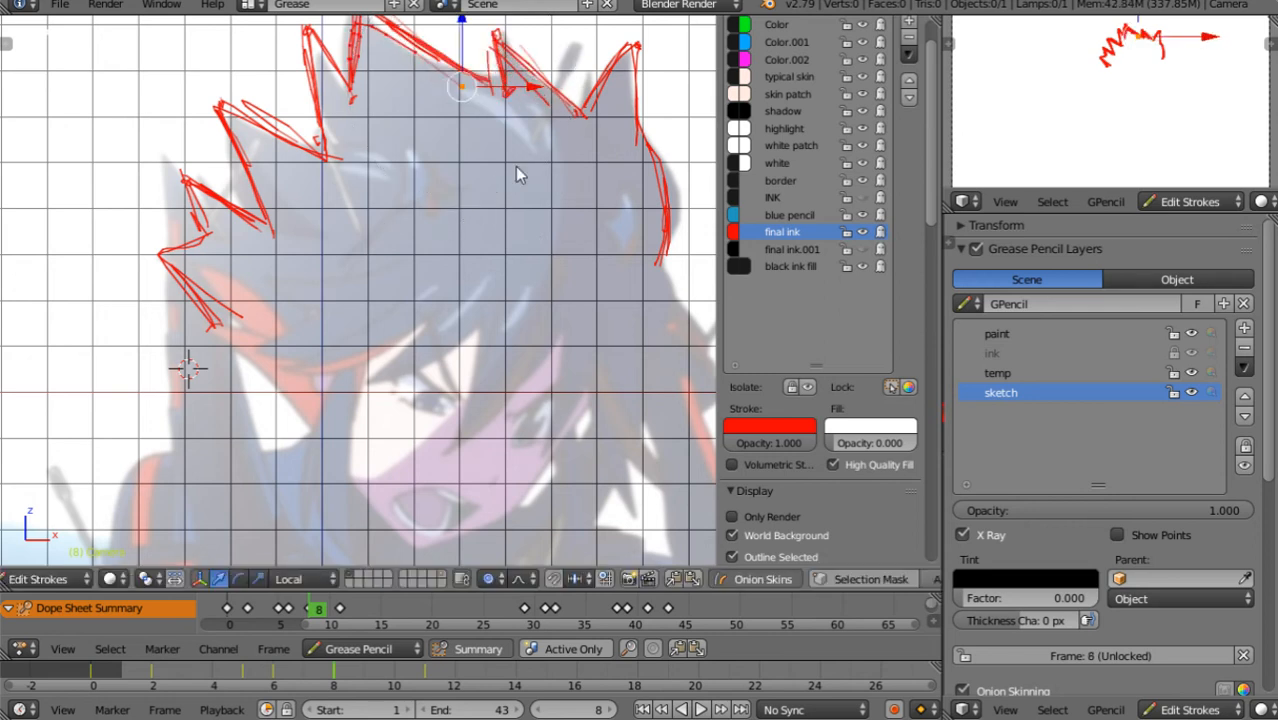
pyautogui.scroll(-2, 492, 210)
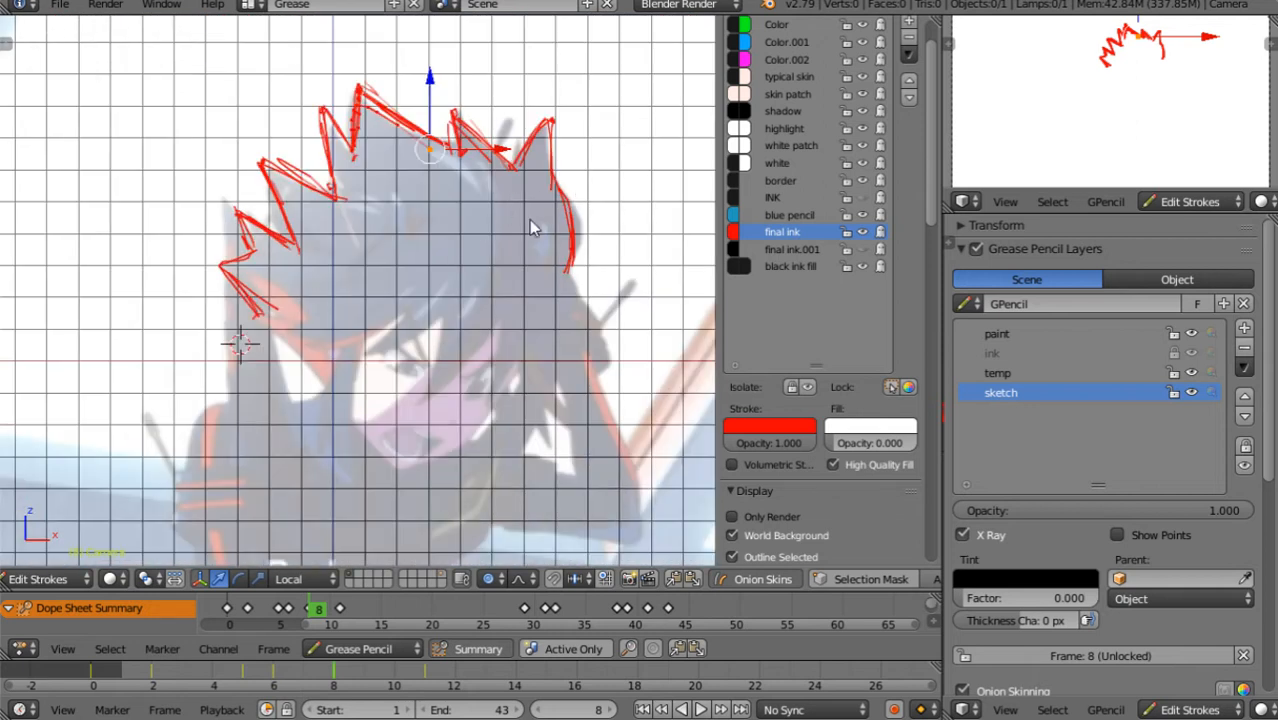
pyautogui.moveTo(527, 221); pyautogui.dragTo(557, 200, button='middle')
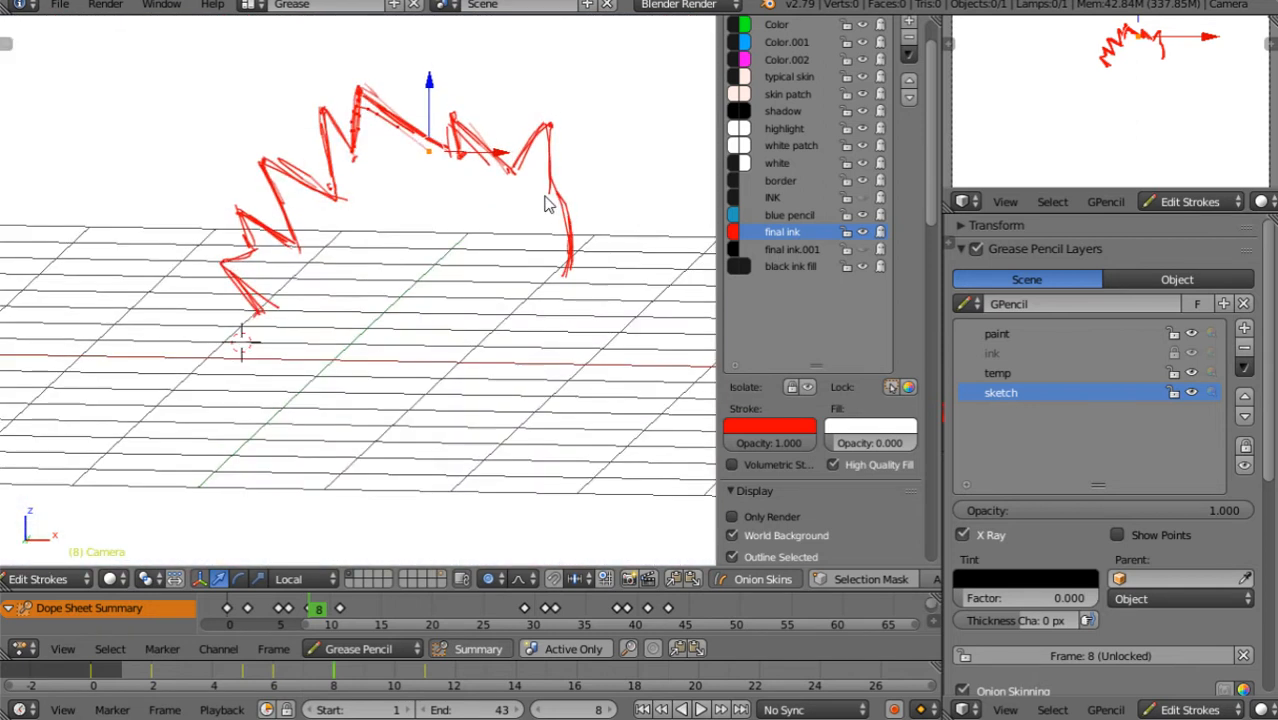
pyautogui.press('KP_1')
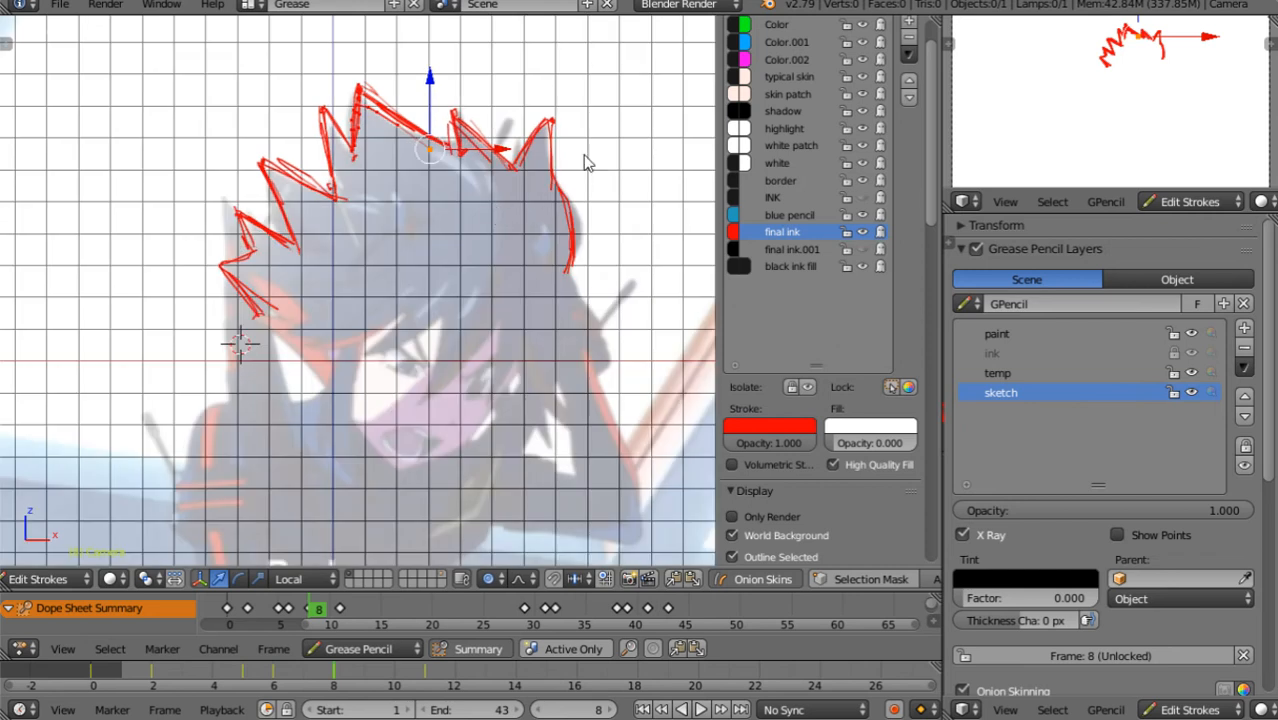
pyautogui.scroll(-1, 495, 210)
pyautogui.moveTo(497, 219)
pyautogui.keyDown('shift'); pyautogui.mouseDown(button='middle')
pyautogui.moveTo(362, 197)
pyautogui.moveTo(439, 203)
pyautogui.moveTo(432, 257)
pyautogui.mouseUp(button='middle'); pyautogui.keyUp('shift')
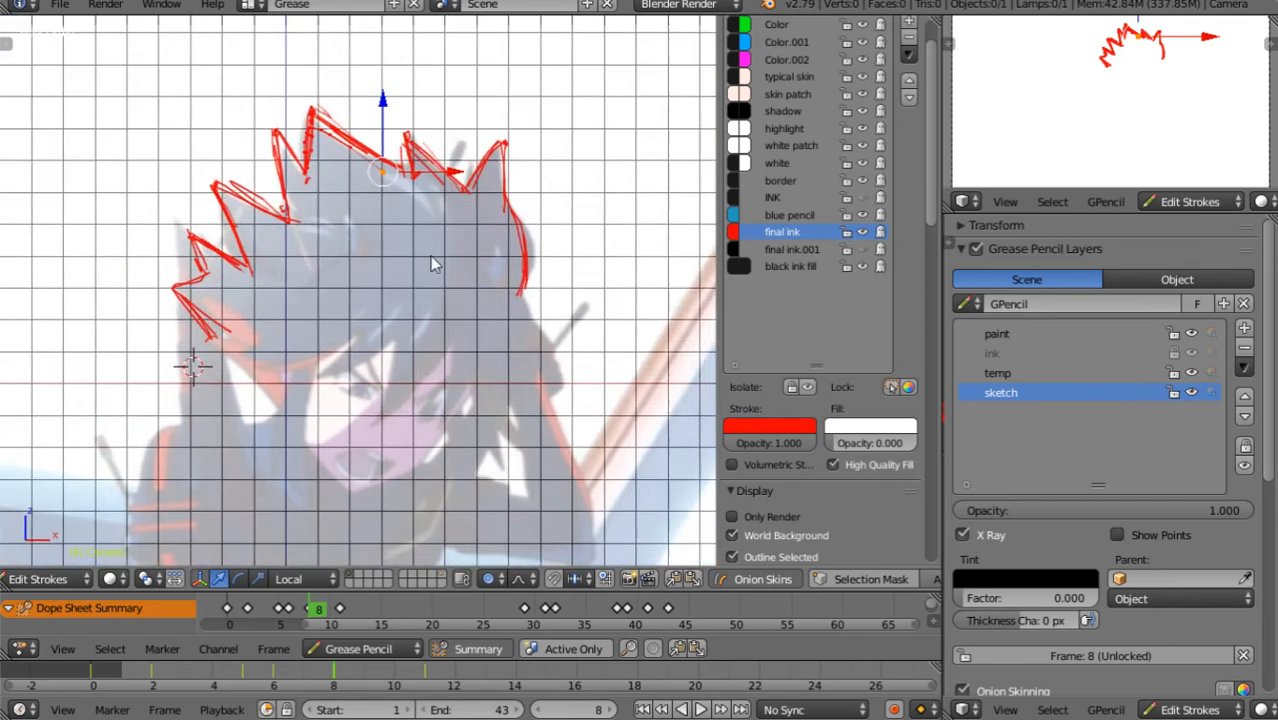
pyautogui.rightClick(508, 142)
pyautogui.press('g')
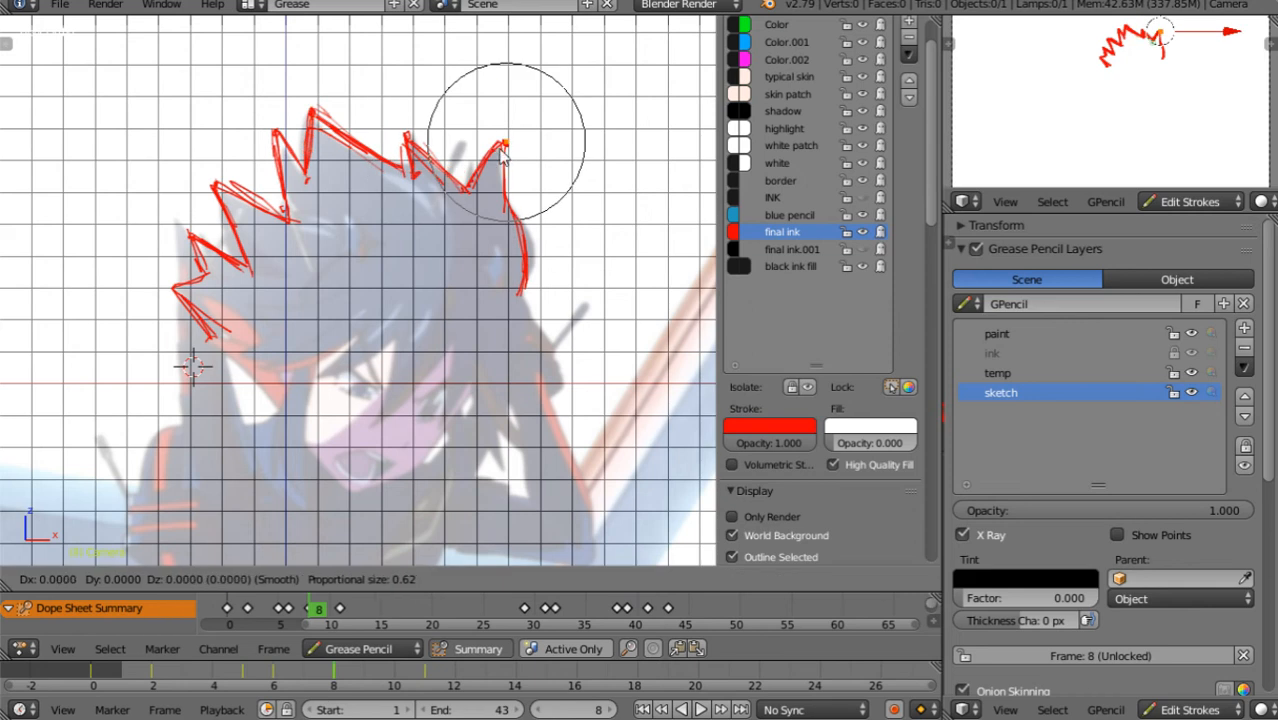
pyautogui.click(503, 146)
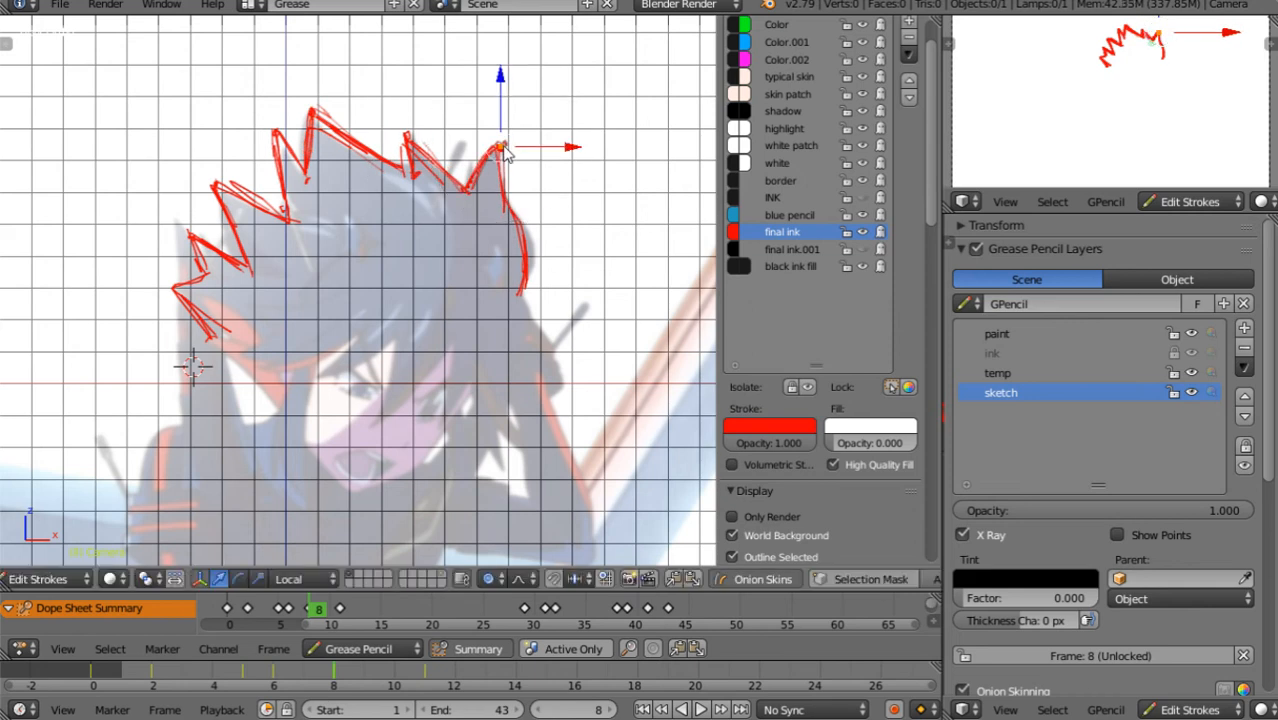
# Shift the neighbouring spike's tip slightly down and right, and lower the tall crown spike's tip on frame 8
pyautogui.rightClick(413, 140)
pyautogui.press('g')
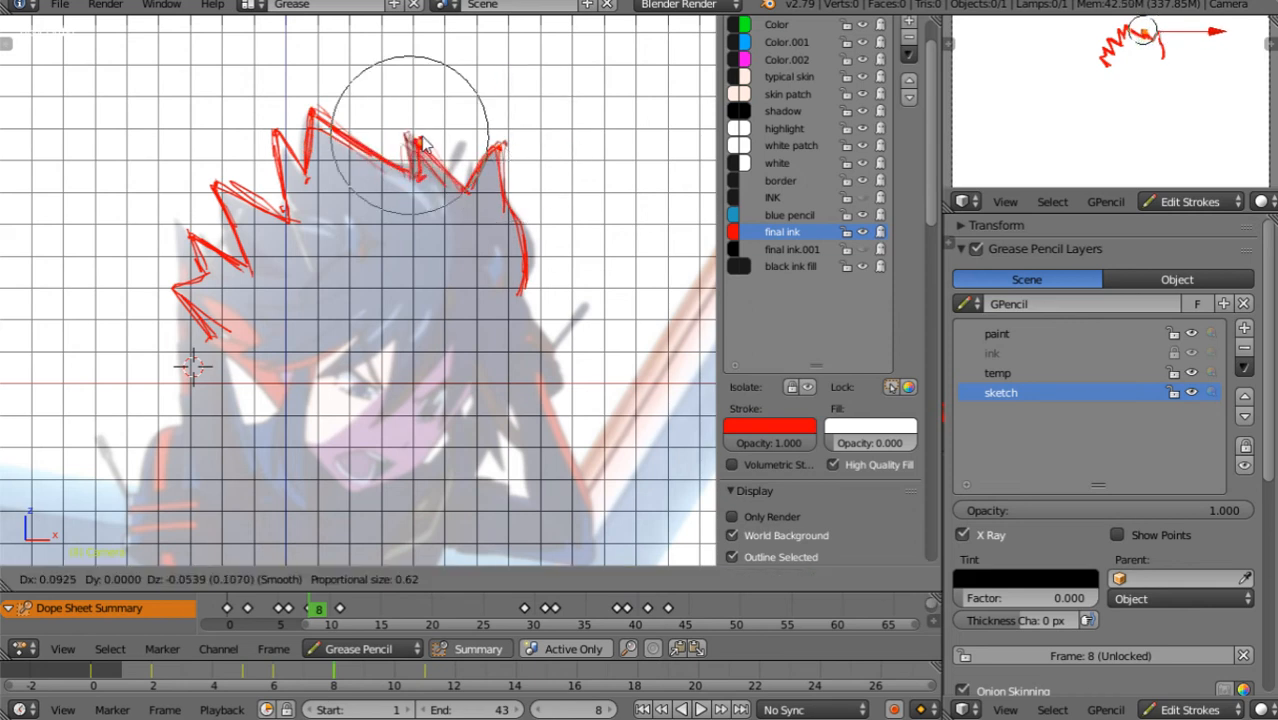
pyautogui.click(421, 143)
pyautogui.rightClick(318, 120)
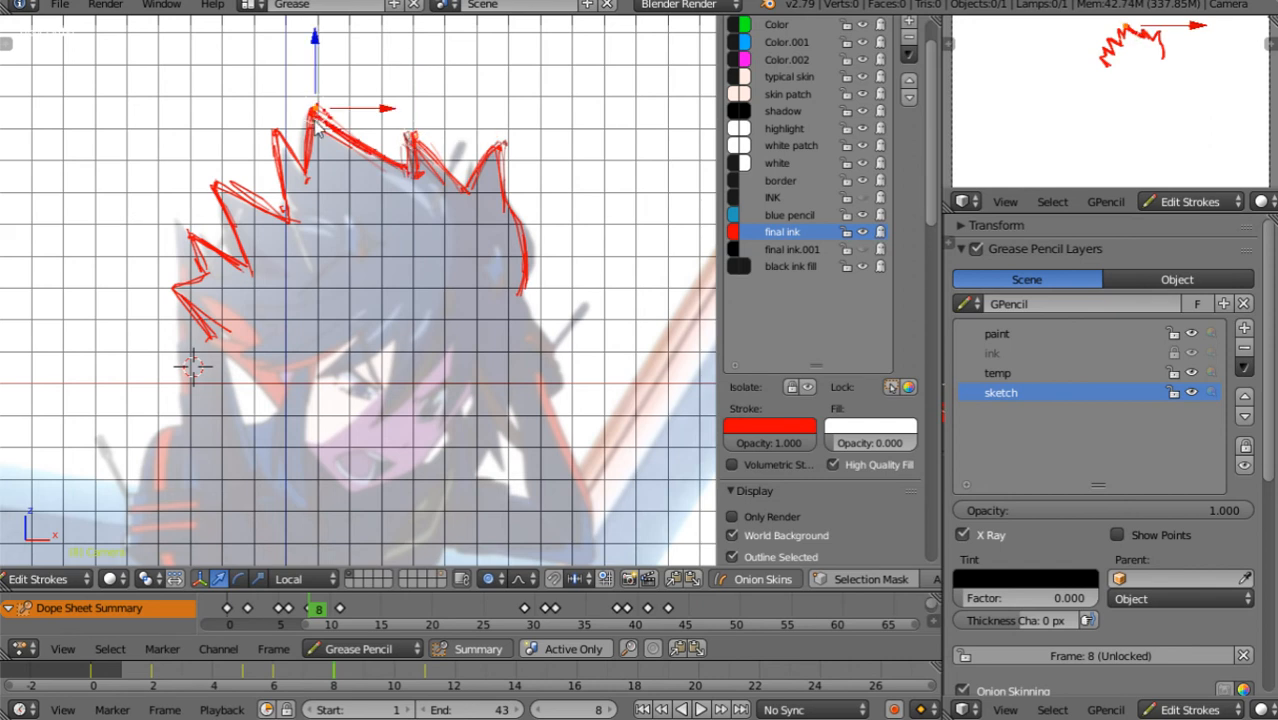
pyautogui.press('g')
pyautogui.click(313, 122)
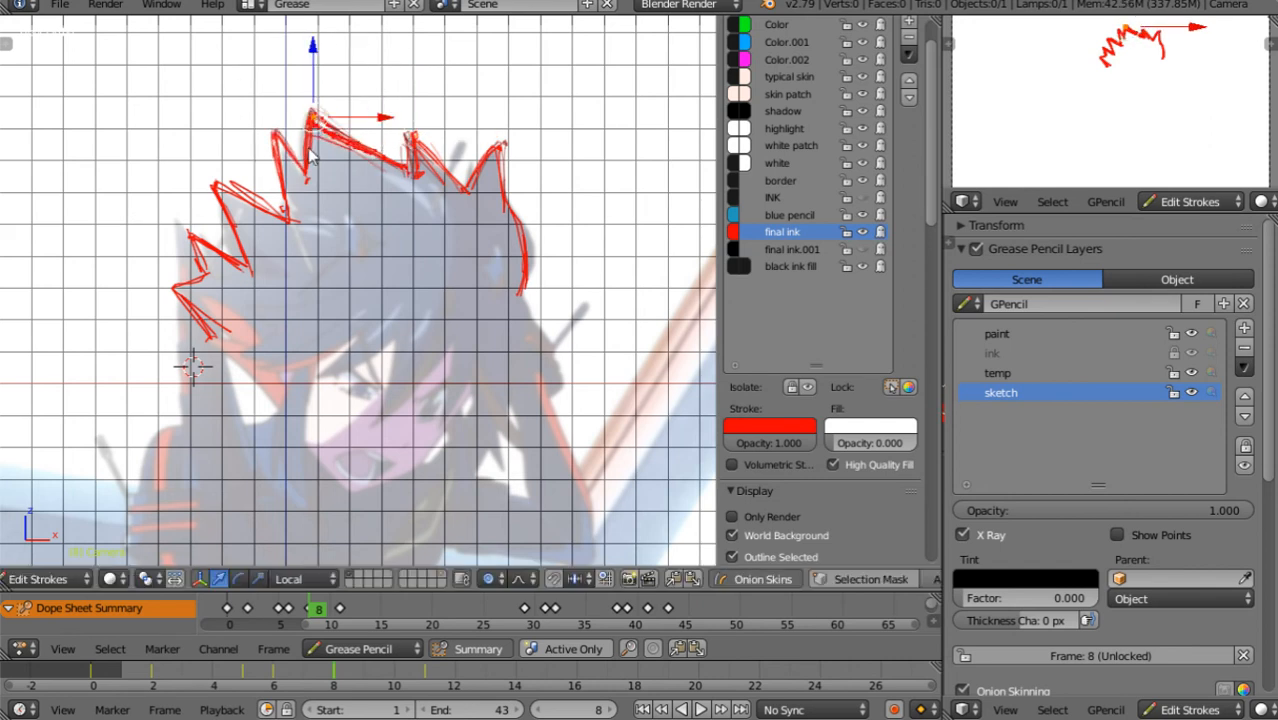
# On frame 8, lower the notch beside the tall crown spike and nudge the edge of the spike to its left
pyautogui.rightClick(308, 174)
pyautogui.press('g')
pyautogui.click(313, 181)
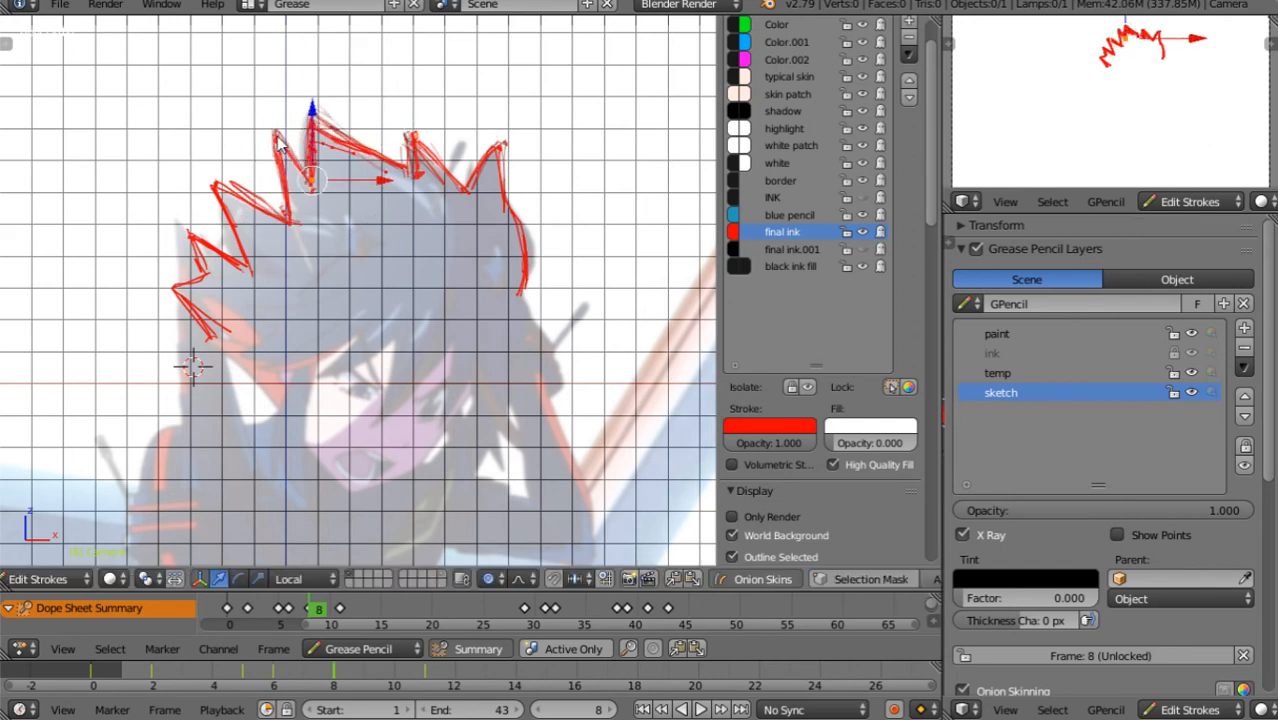
pyautogui.rightClick(284, 148)
pyautogui.press('g')
pyautogui.click(284, 150)
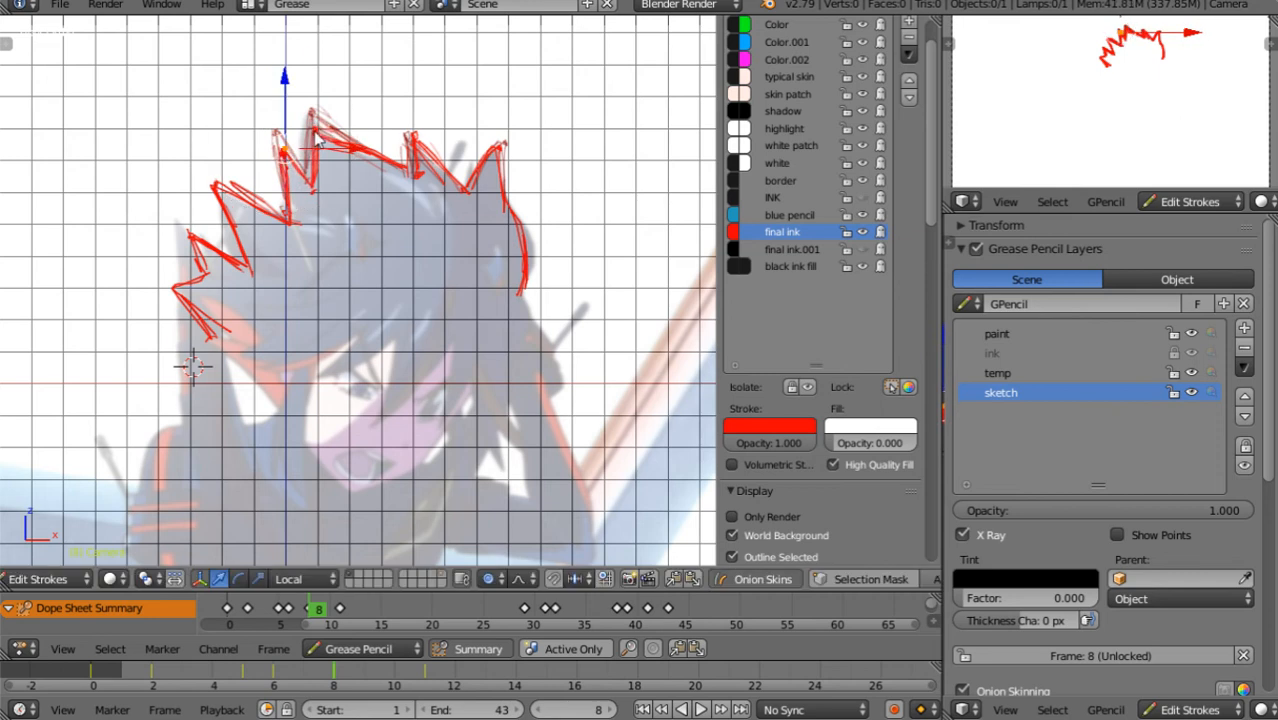
# Nudge the tall crown spike's tip slightly upward using smooth proportional editing at size 0.35
pyautogui.rightClick(316, 140)
pyautogui.press('g')
pyautogui.scroll(-2, 300, 128)
pyautogui.scroll(2, 300, 128)
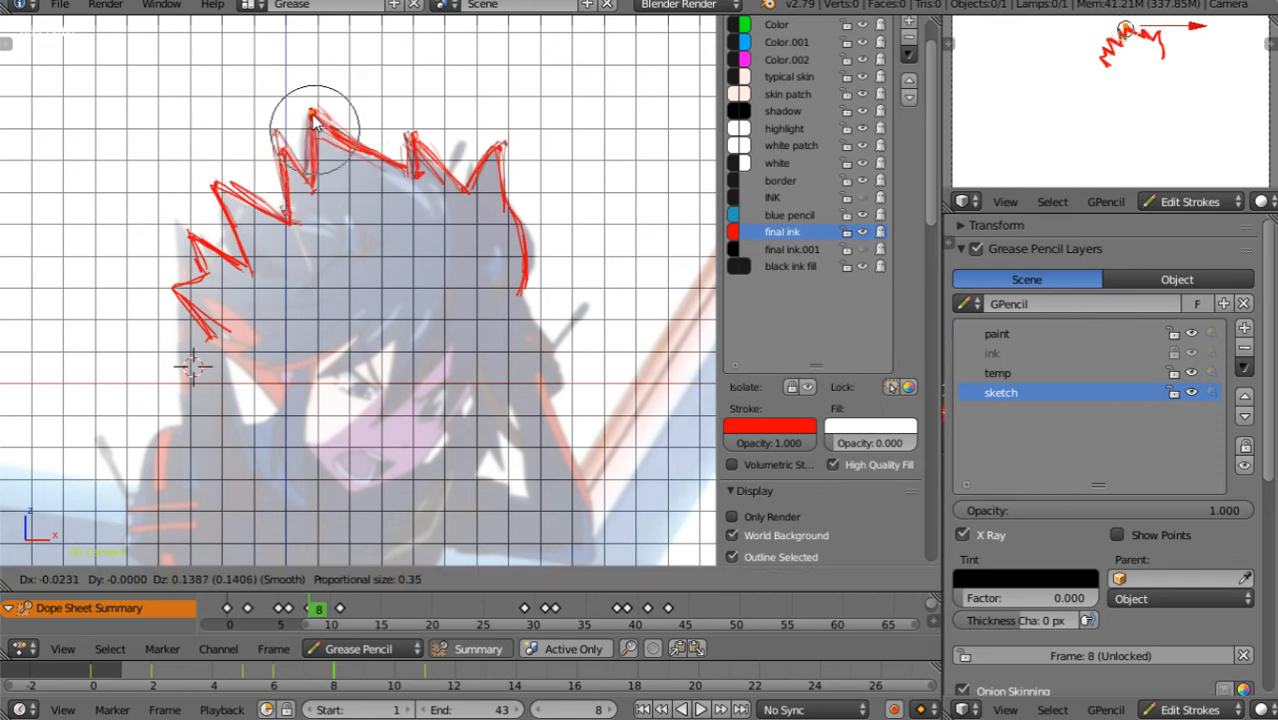
pyautogui.click(313, 120)
# Shift the tip of the third spike from the crown down and right, and lower the notch on its right side
pyautogui.rightClick(222, 196)
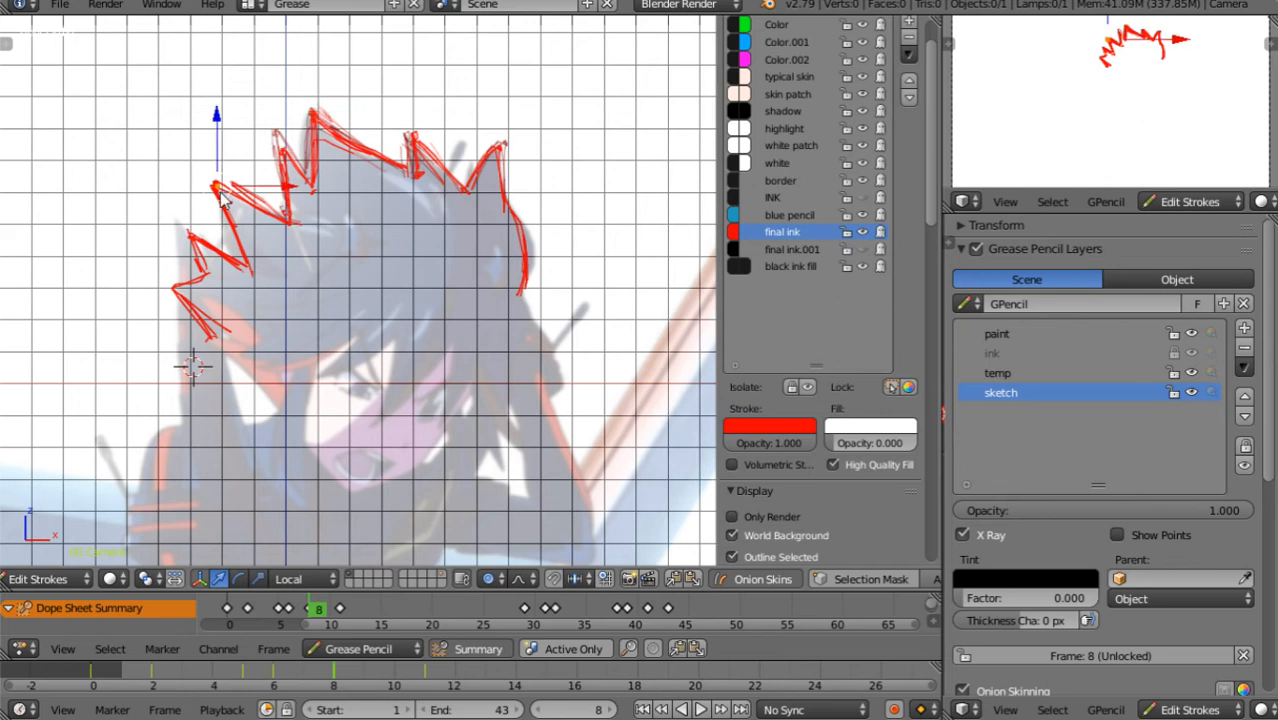
pyautogui.press('g')
pyautogui.click(230, 205)
pyautogui.rightClick(287, 220)
pyautogui.press('g')
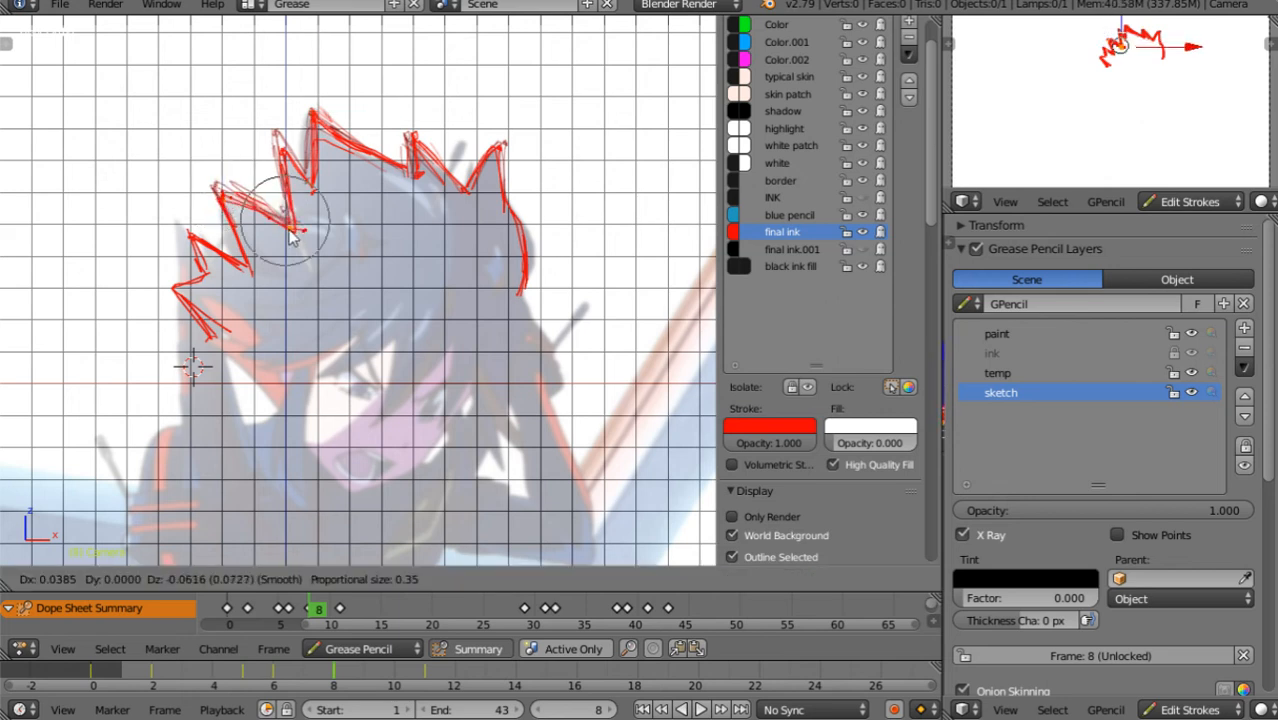
pyautogui.click(286, 230)
# Move the small upper-left spike's tip inward and slightly down, and shift the notch beneath it to the right
pyautogui.rightClick(191, 230)
pyautogui.press('g')
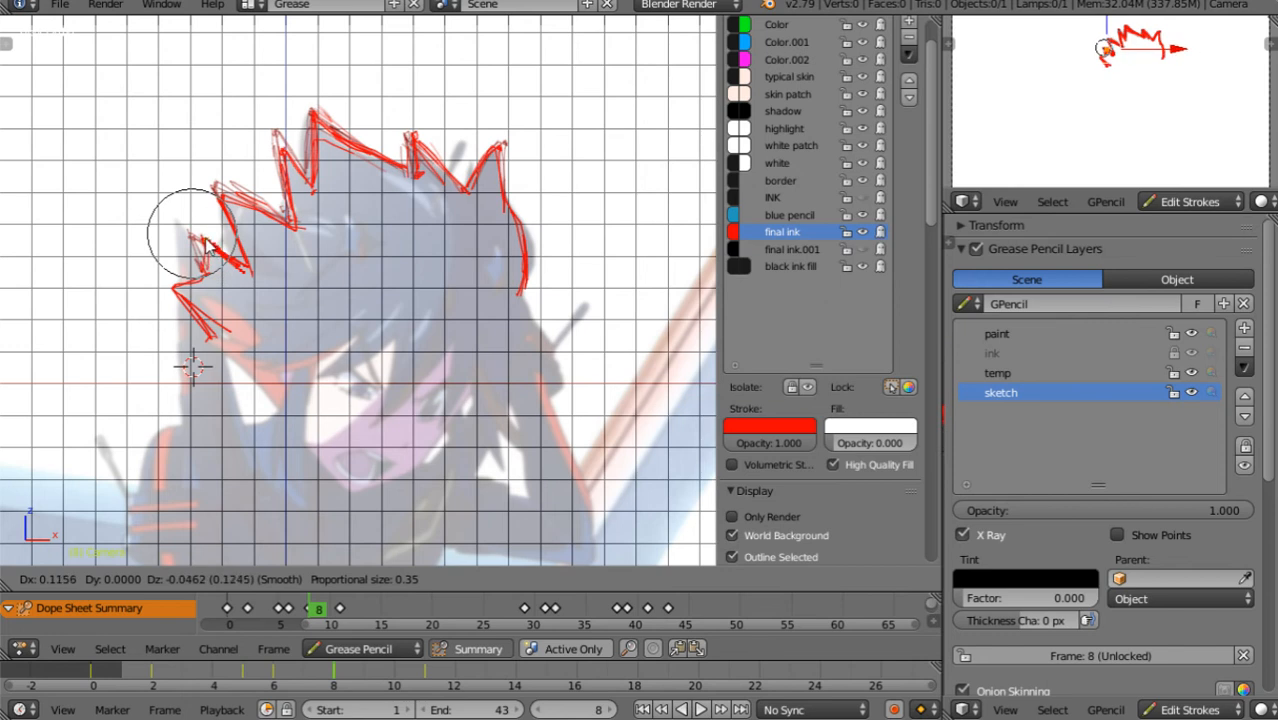
pyautogui.click(204, 236)
pyautogui.rightClick(206, 269)
pyautogui.press('g')
pyautogui.click(206, 287)
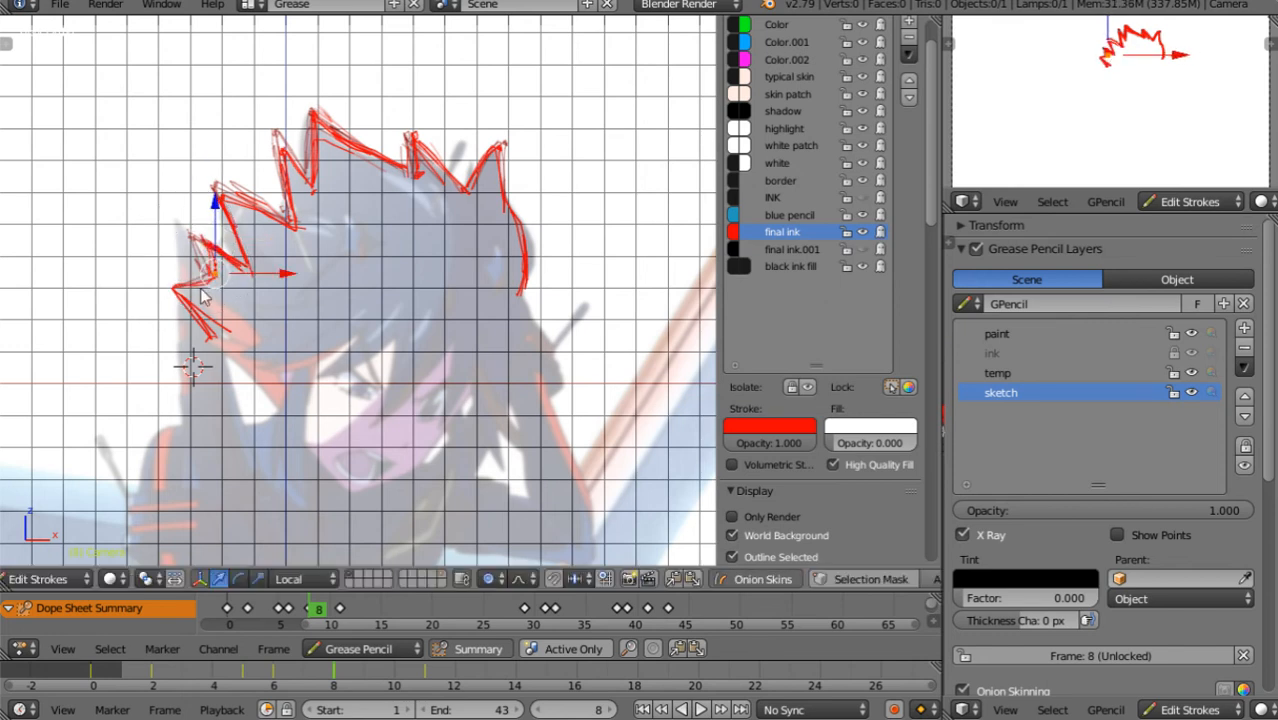
# Pull the lowest left spike's tip slightly inward and shift the end of the hair outline to the right
pyautogui.rightClick(195, 292)
pyautogui.press('g')
pyautogui.click(192, 295)
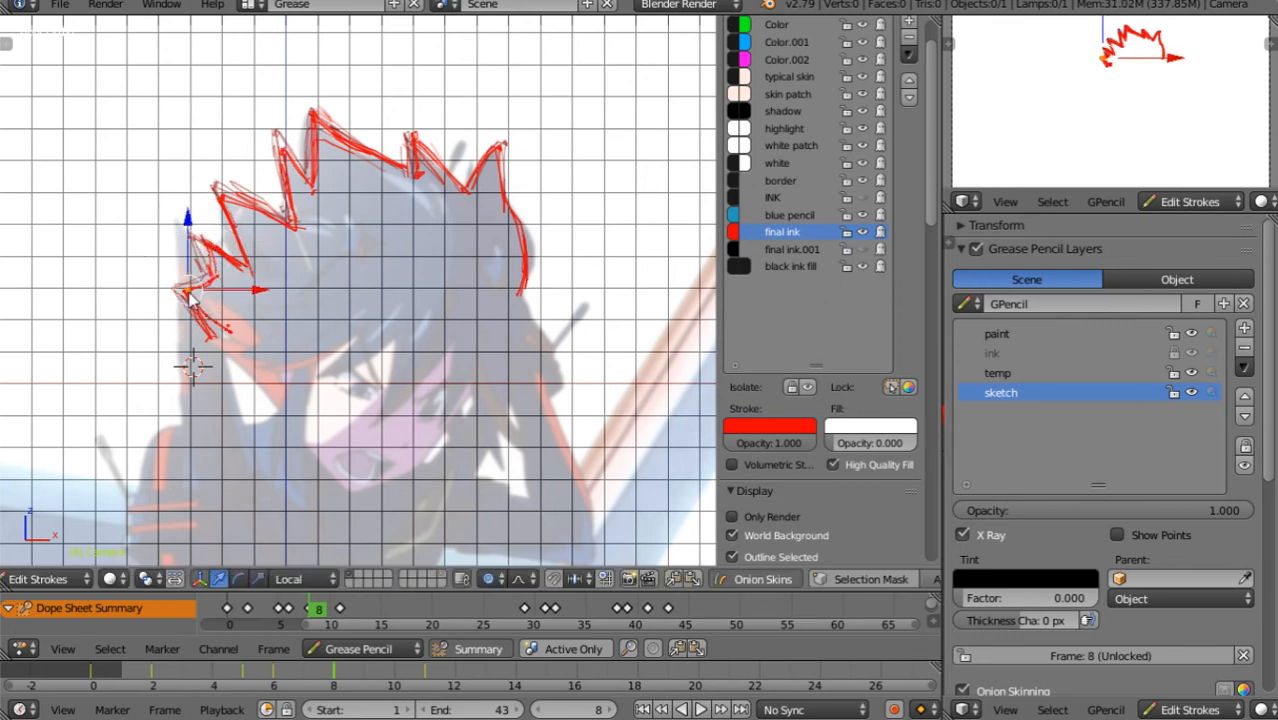
pyautogui.rightClick(214, 344)
pyautogui.press('g')
pyautogui.click(228, 345)
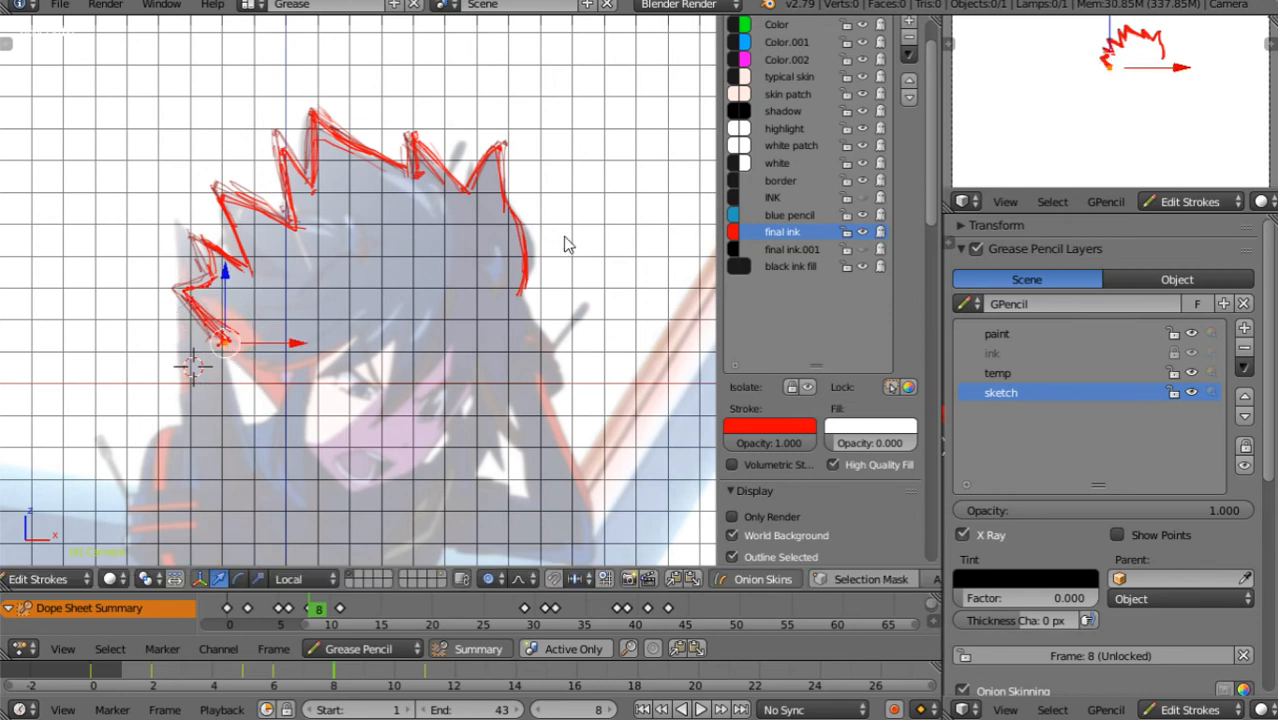
# Advance to the keyframe at frame 29 and lower the rightmost spike's tip using a larger proportional editing radius
pyautogui.press('Up')
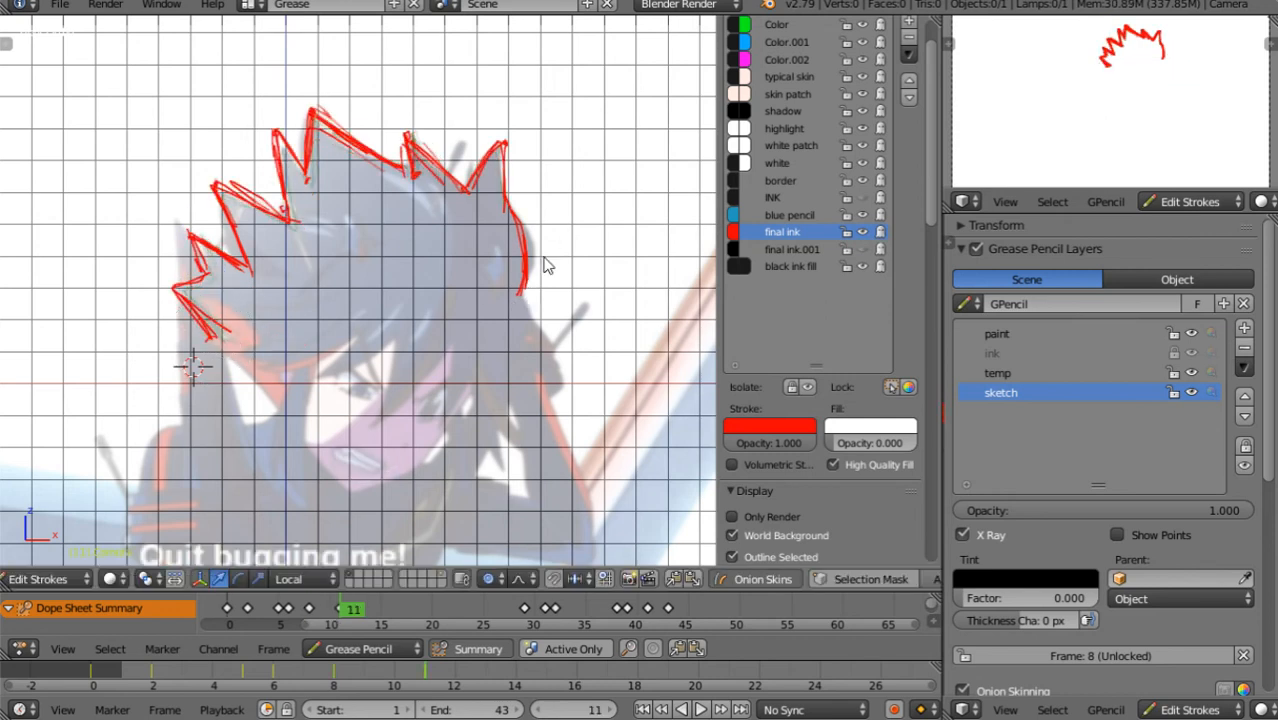
pyautogui.press('Down')
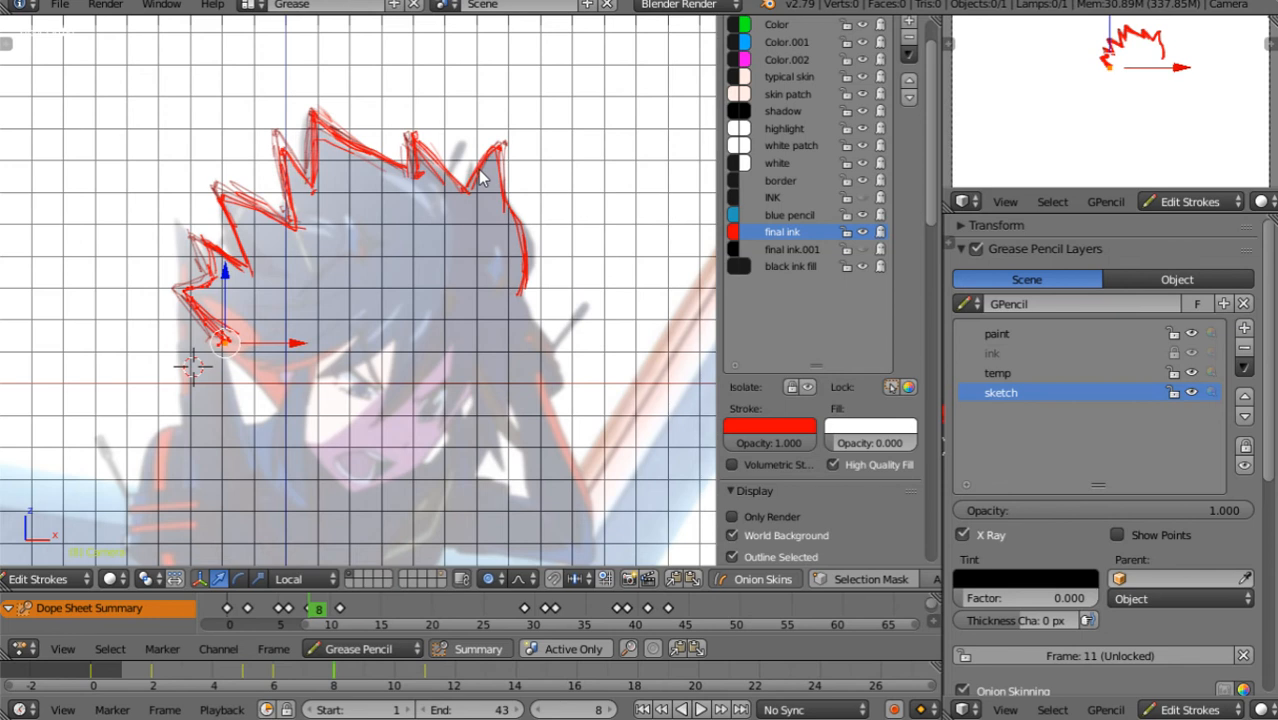
pyautogui.press('Up')
pyautogui.press('Up')
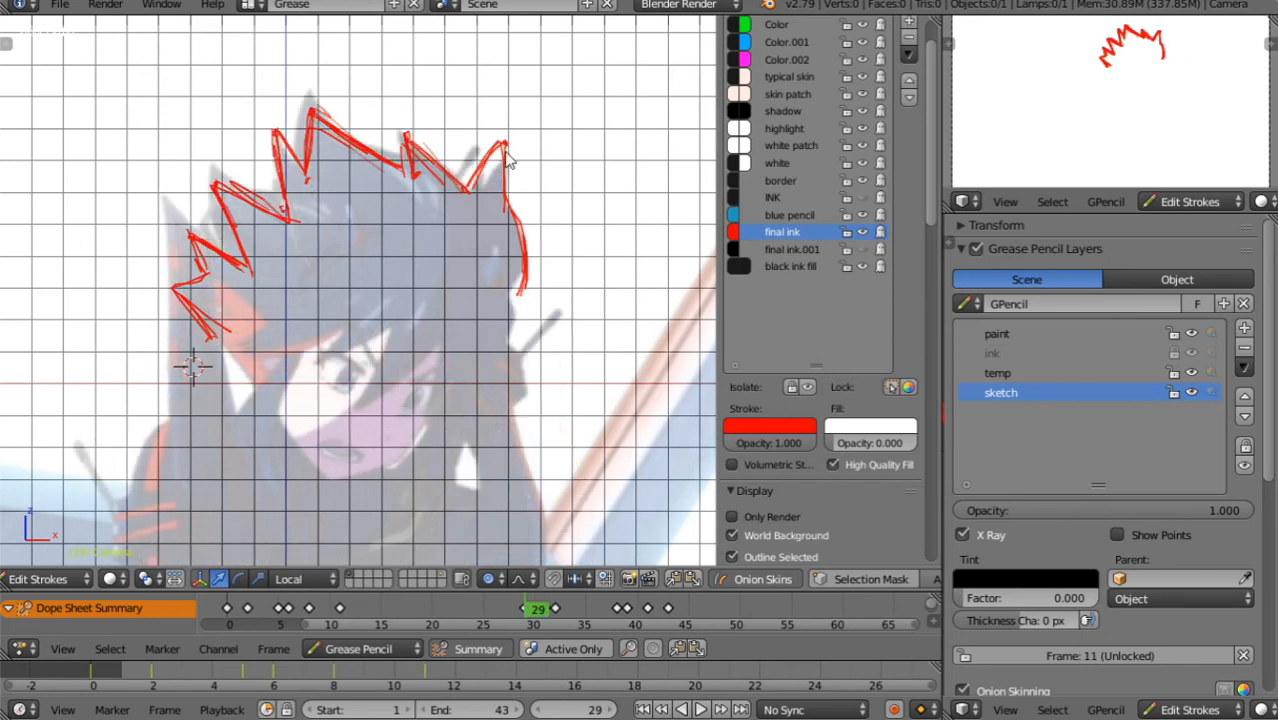
pyautogui.rightClick(508, 160)
pyautogui.press('g')
pyautogui.scroll(-5, 510, 163)
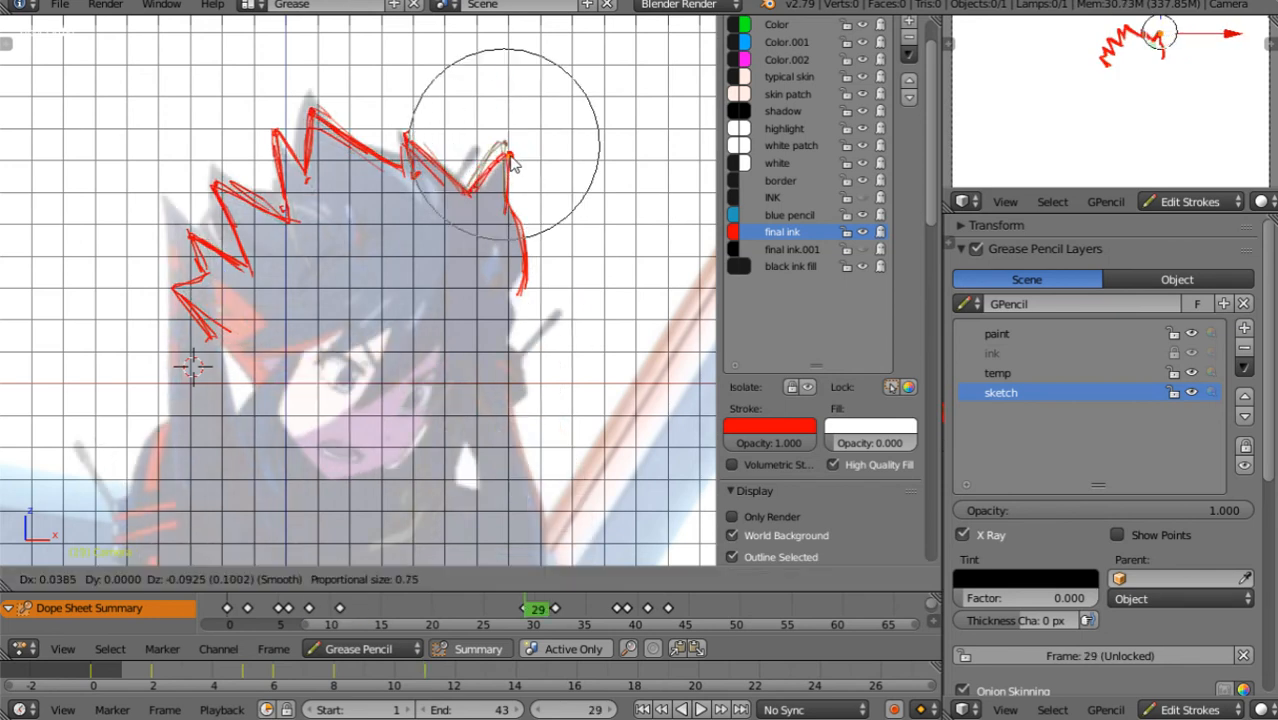
pyautogui.scroll(-3, 509, 158)
pyautogui.click(503, 167)
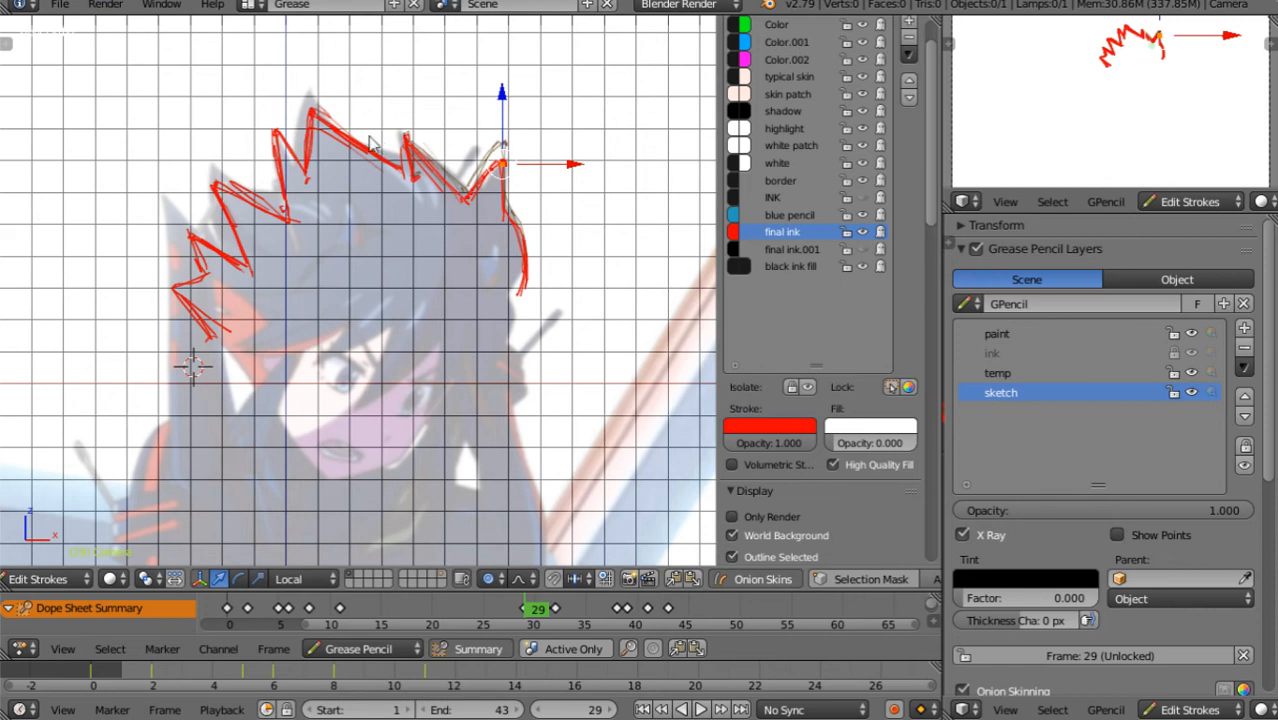
# Switch the stroke sculpt brush to Grab and pull the crown spike's tip up to the reference on frame 29
pyautogui.hotkey('d', 'e')
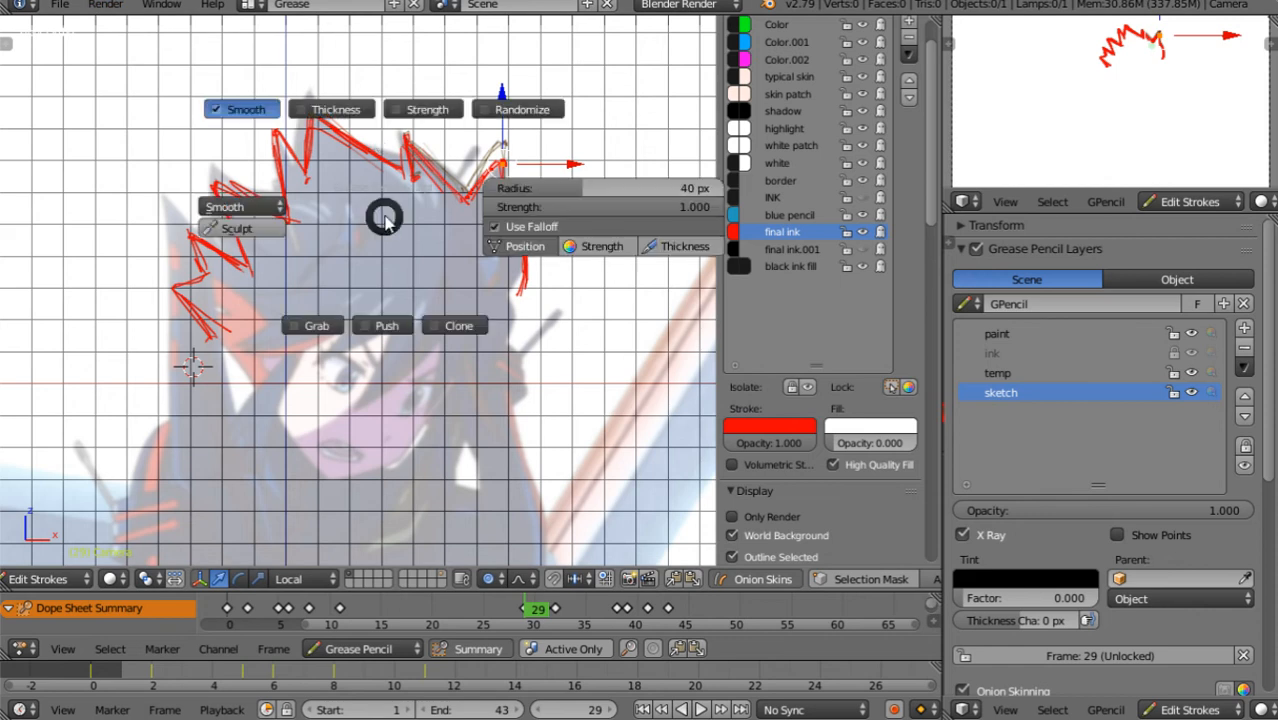
pyautogui.click(322, 326)
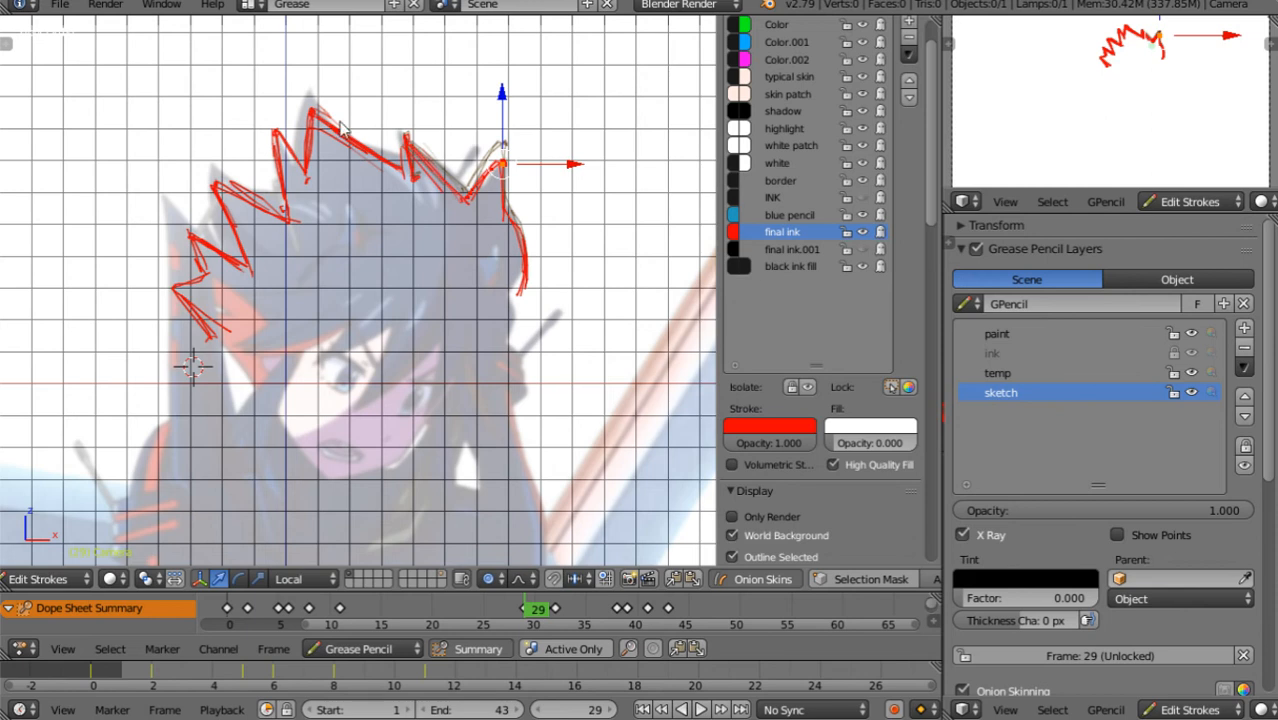
pyautogui.press('e')
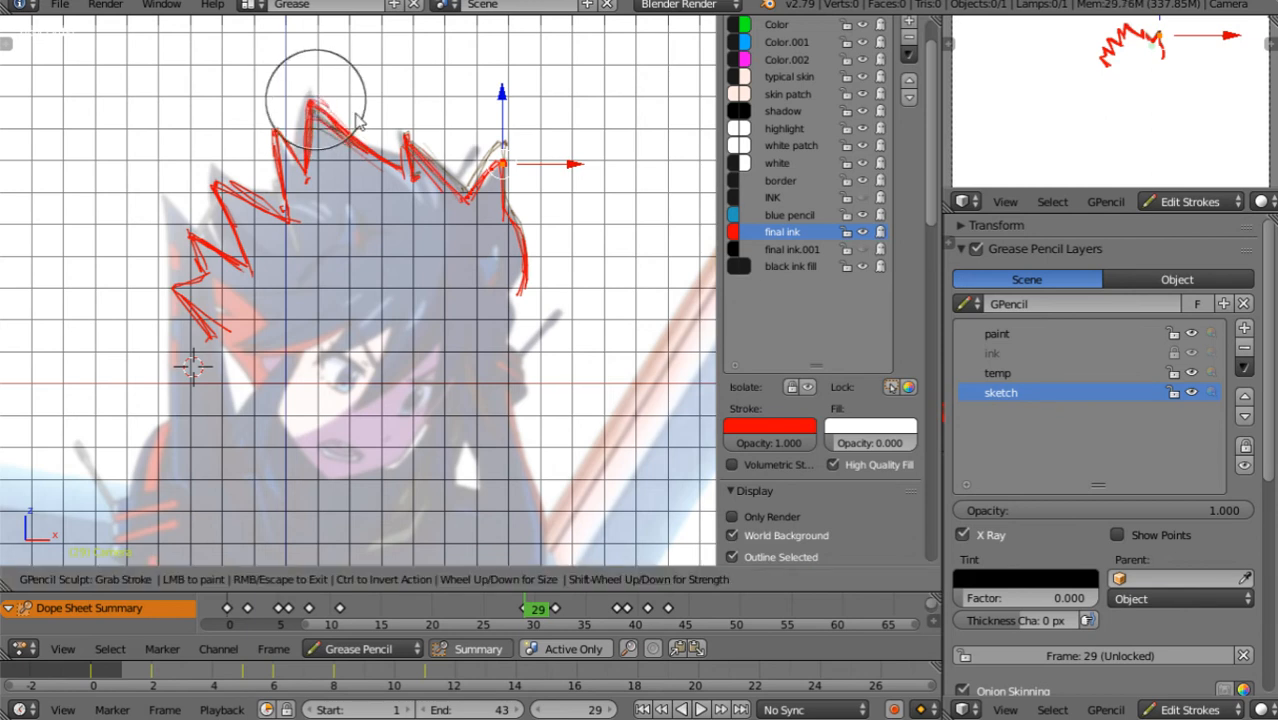
pyautogui.press('Escape')
pyautogui.press('e')
pyautogui.press('Escape')
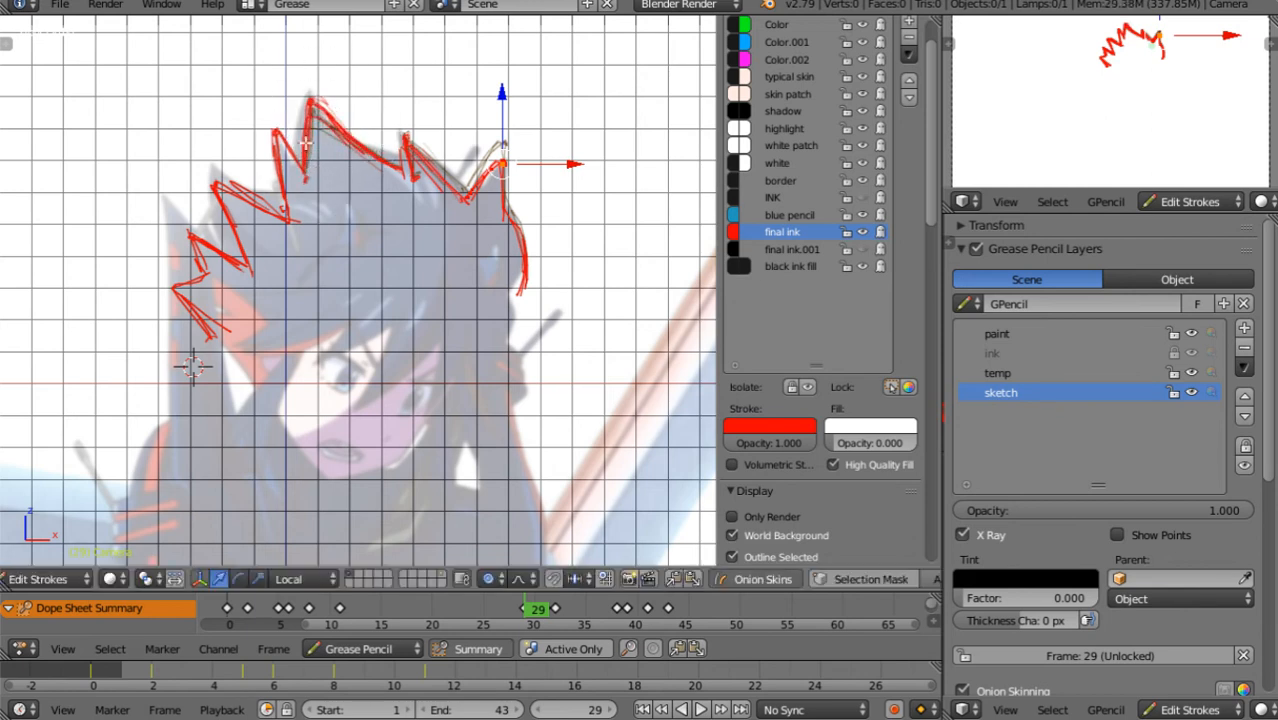
# Grab the crown spike's left edge and the neighbouring spike into line with the reference hair
pyautogui.press('e')
pyautogui.press('Escape')
pyautogui.press('e')
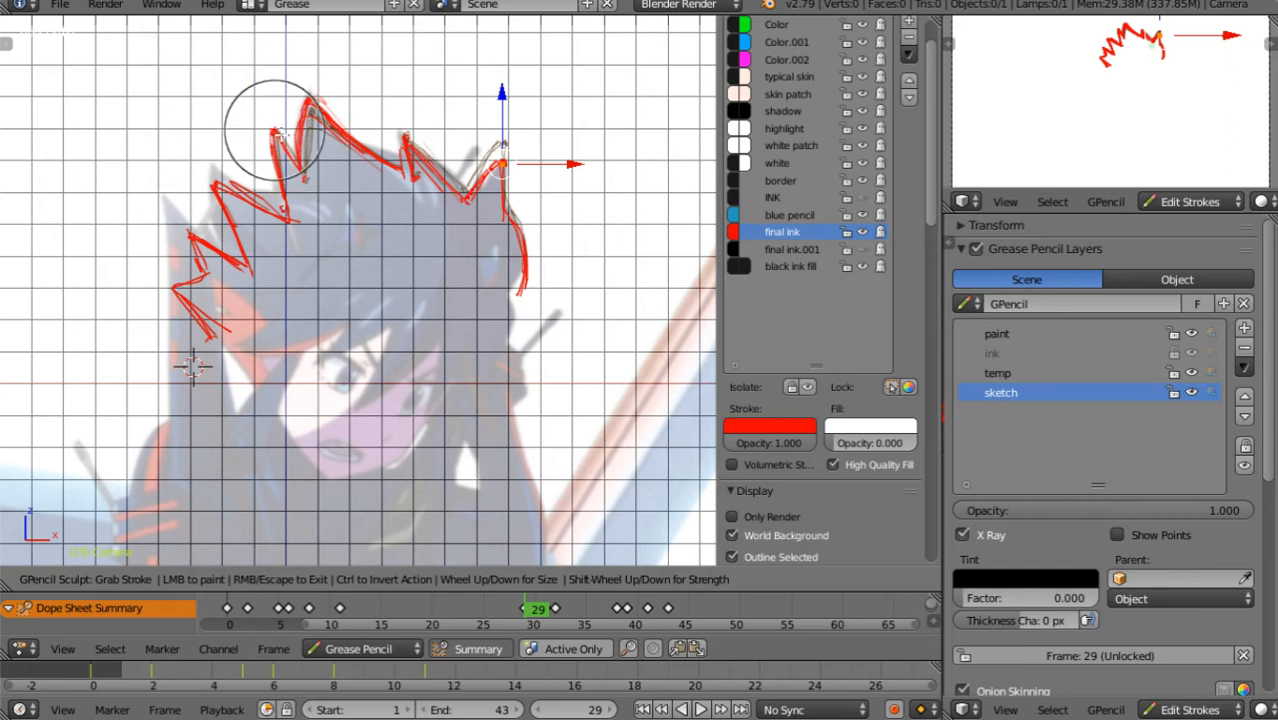
pyautogui.press('Escape')
pyautogui.press('e')
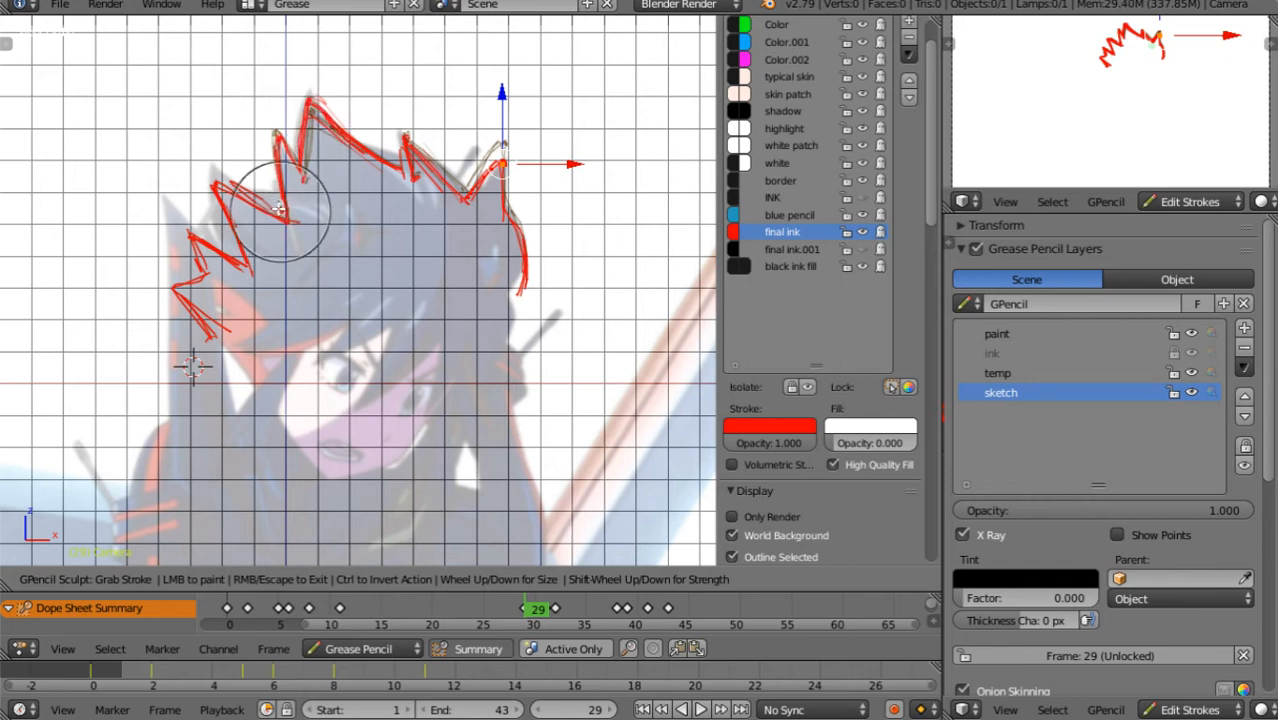
pyautogui.press('Escape')
# Pull the third spike's tip up and left to the reference, and adjust its edges and lower notch
pyautogui.press('e')
pyautogui.press('Escape')
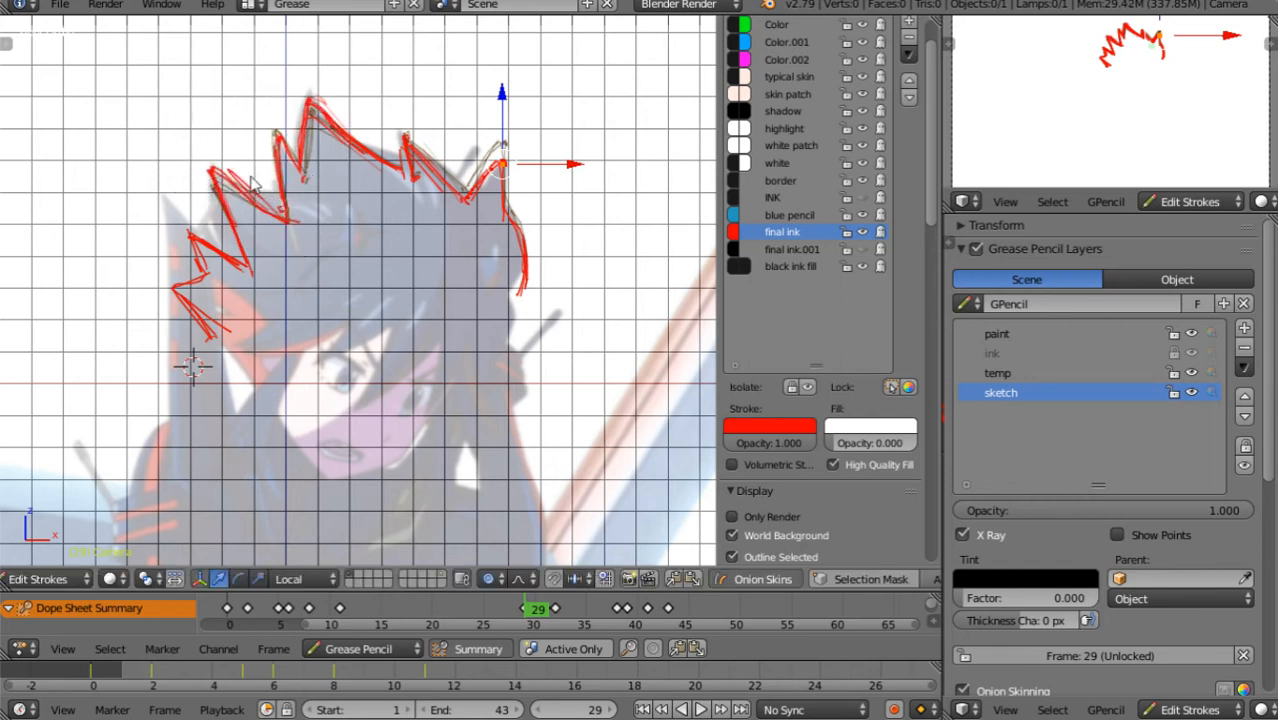
pyautogui.press('e')
pyautogui.press('Escape')
pyautogui.press('e')
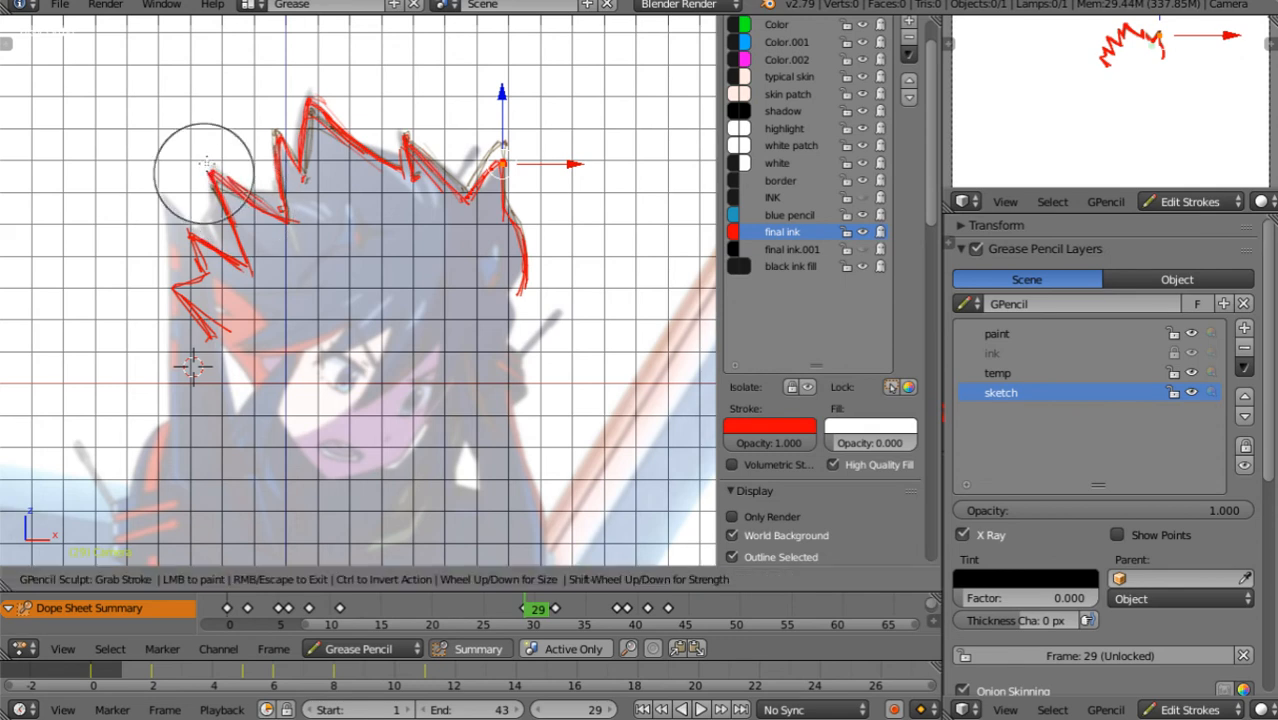
pyautogui.press('Escape')
pyautogui.press('e')
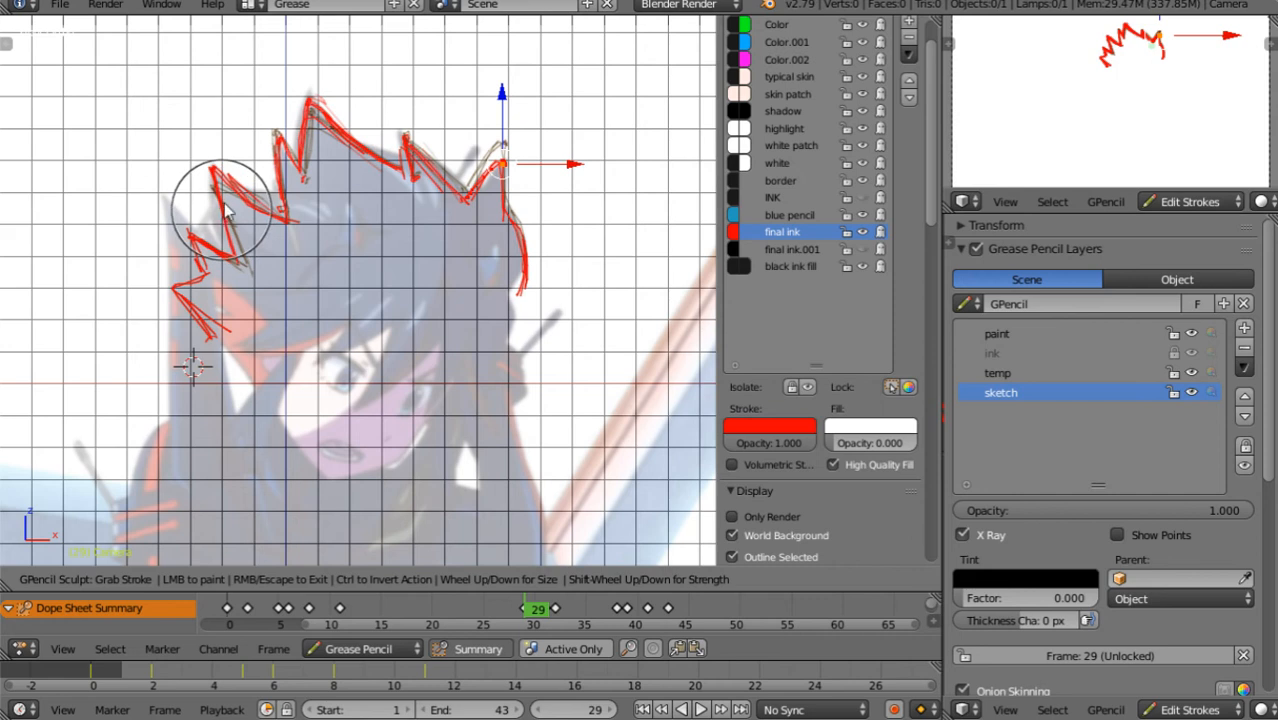
pyautogui.press('Escape')
# Reshape the two lowest left spikes and the end of the outline with the Grab brush on frame 29
pyautogui.press('e')
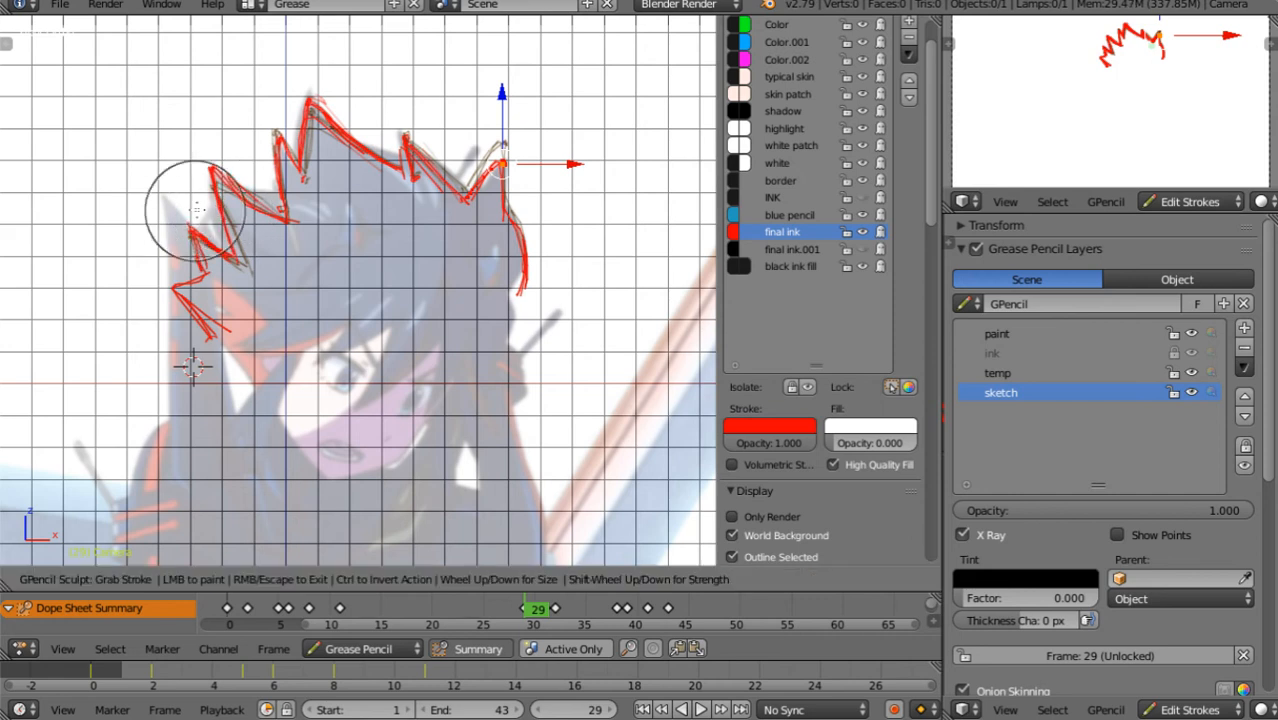
pyautogui.press('Escape')
pyautogui.press('e')
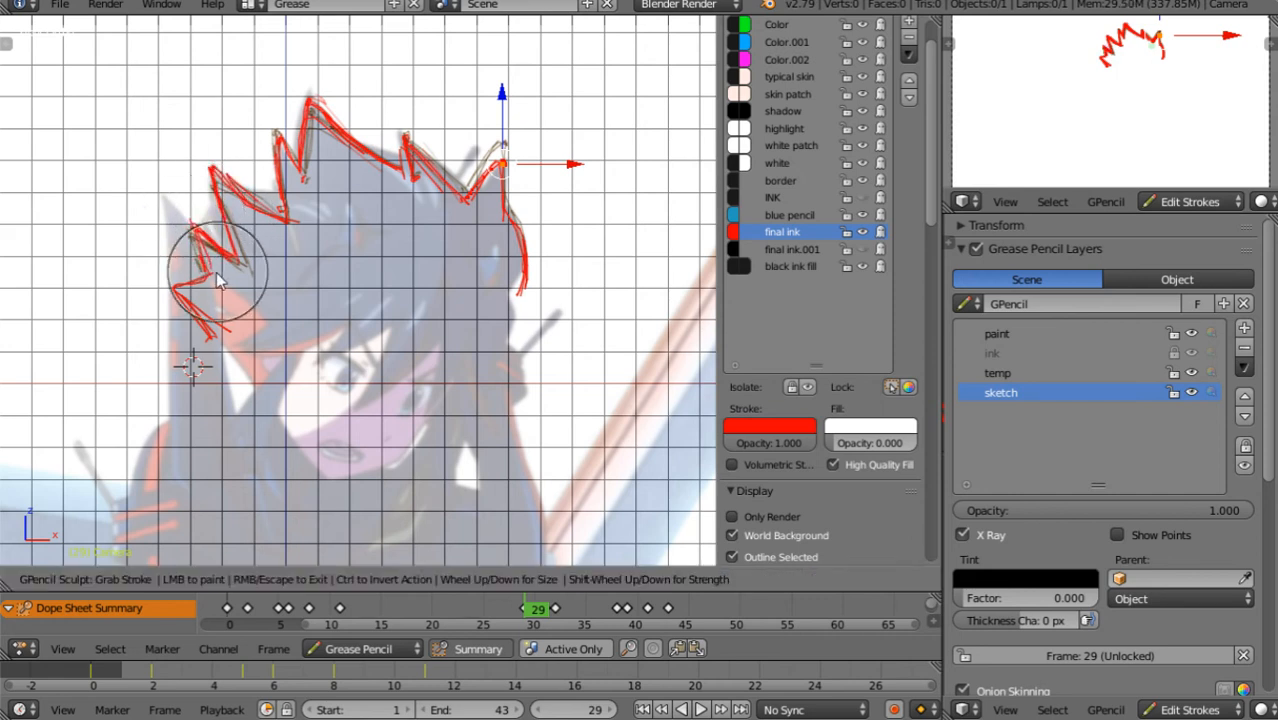
pyautogui.press('Escape')
pyautogui.press('e')
pyautogui.press('Escape')
pyautogui.press('e')
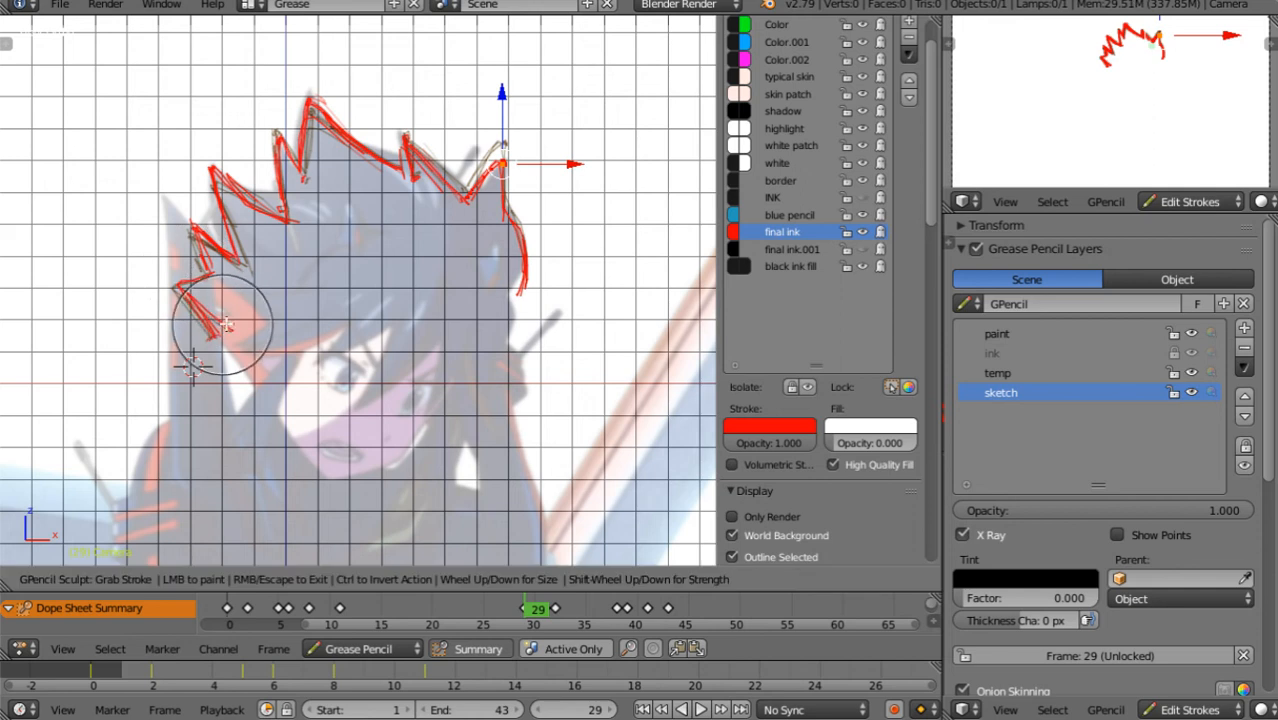
pyautogui.press('Escape')
# Adjust the two right-hand spikes and the notch between them with the Grab brush
pyautogui.press('e')
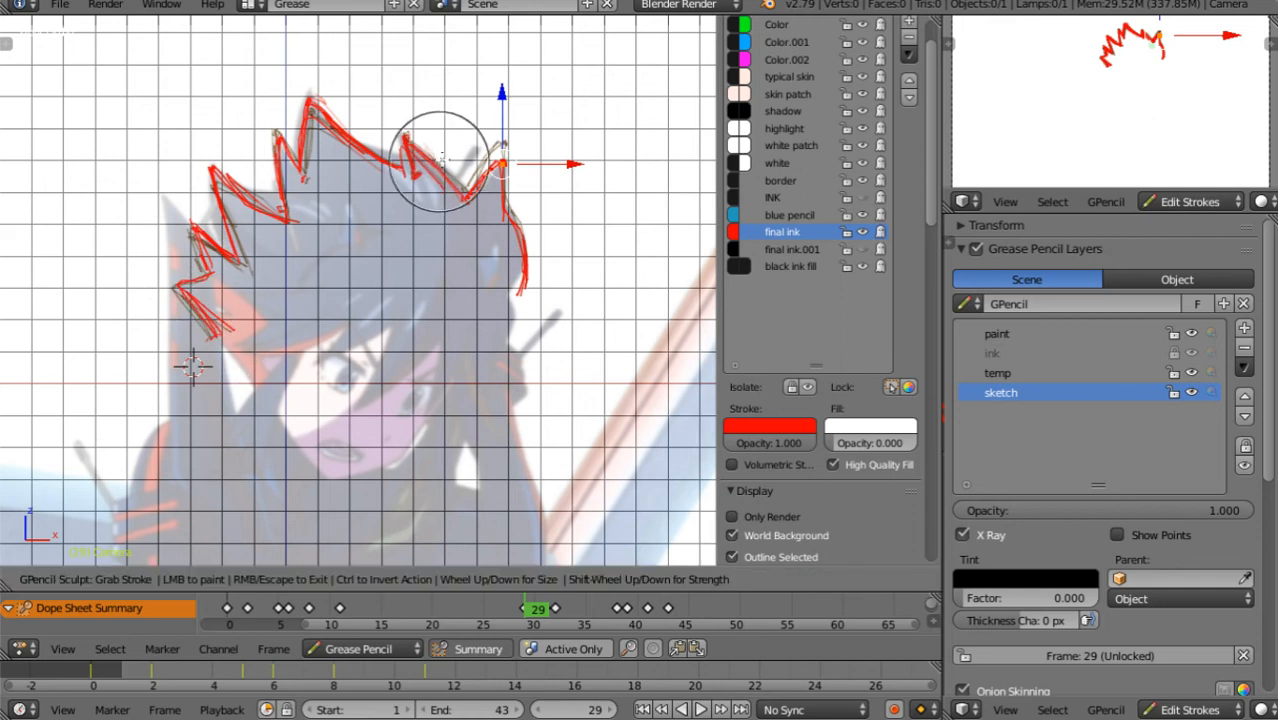
pyautogui.press('Escape')
pyautogui.press('e')
pyautogui.press('Escape')
pyautogui.press('e')
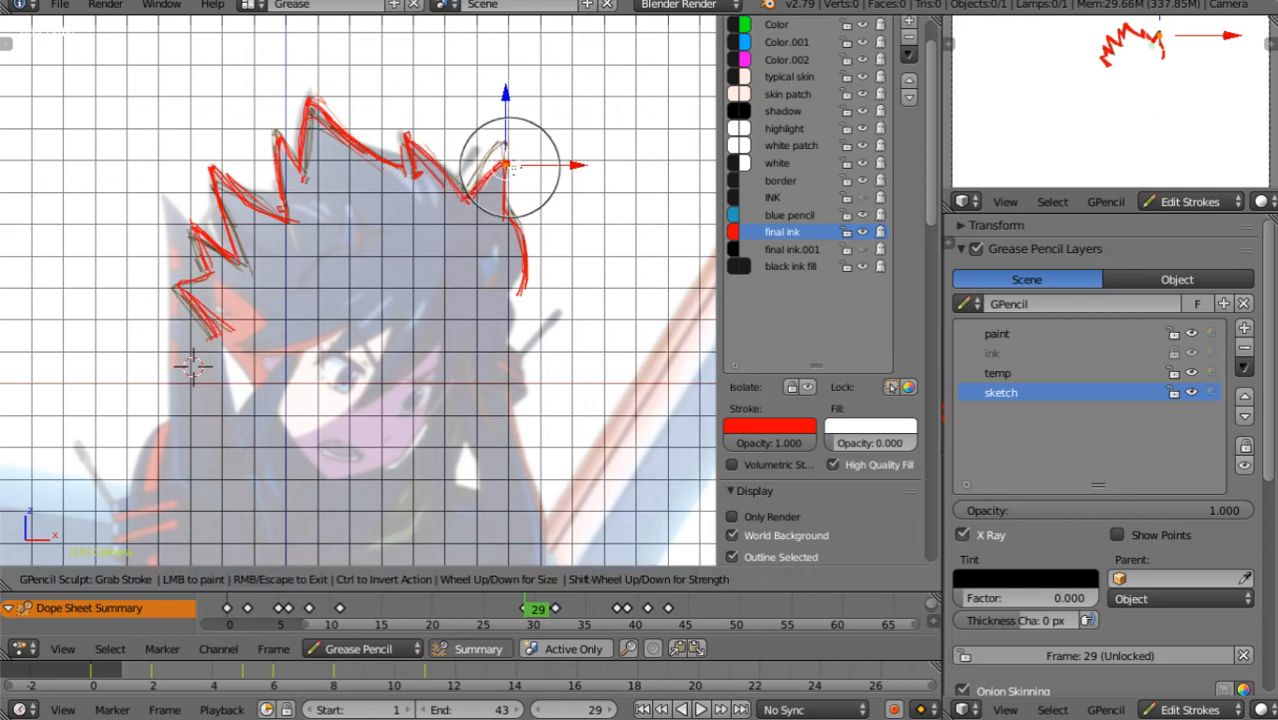
pyautogui.press('Escape')
pyautogui.press('e')
pyautogui.press('Escape')
# Push the right side contour of the hair slightly inward with the Grab brush on frame 29
pyautogui.press('e')
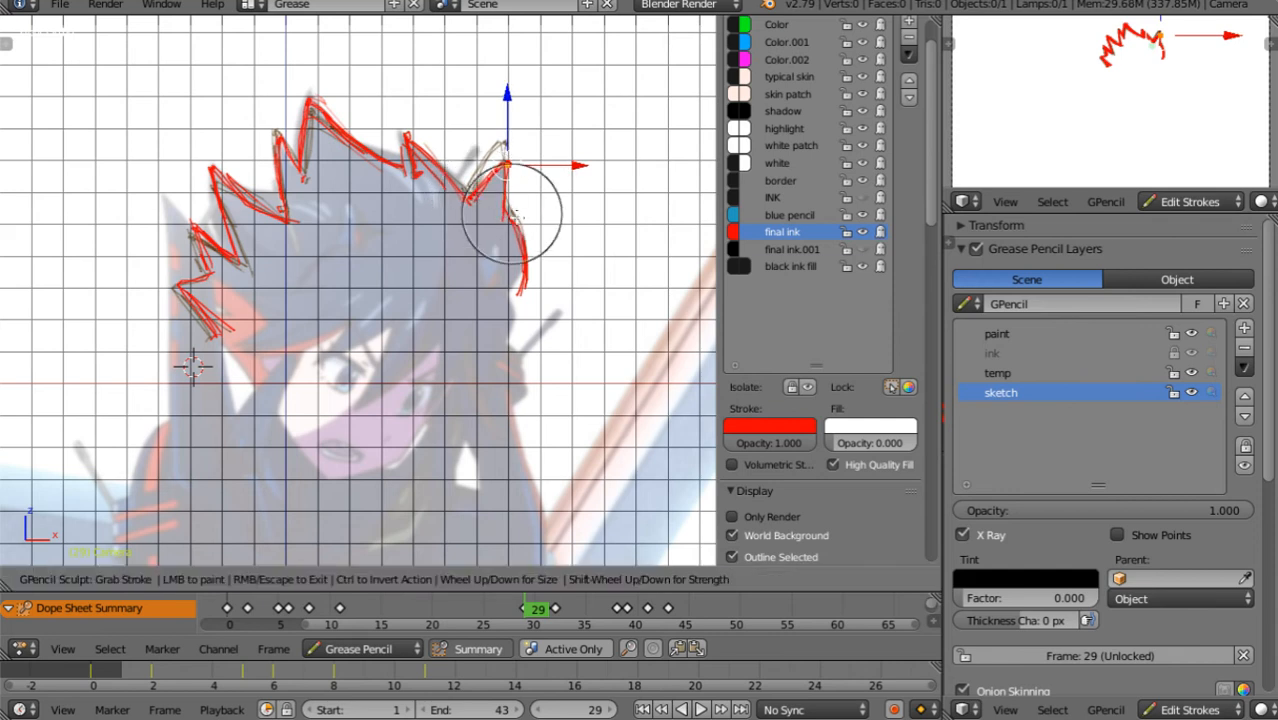
pyautogui.moveTo(528, 277)
pyautogui.mouseDown()
pyautogui.moveTo(508, 294)
pyautogui.moveTo(528, 265)
pyautogui.mouseUp()
pyautogui.press('Escape')
pyautogui.press('e')
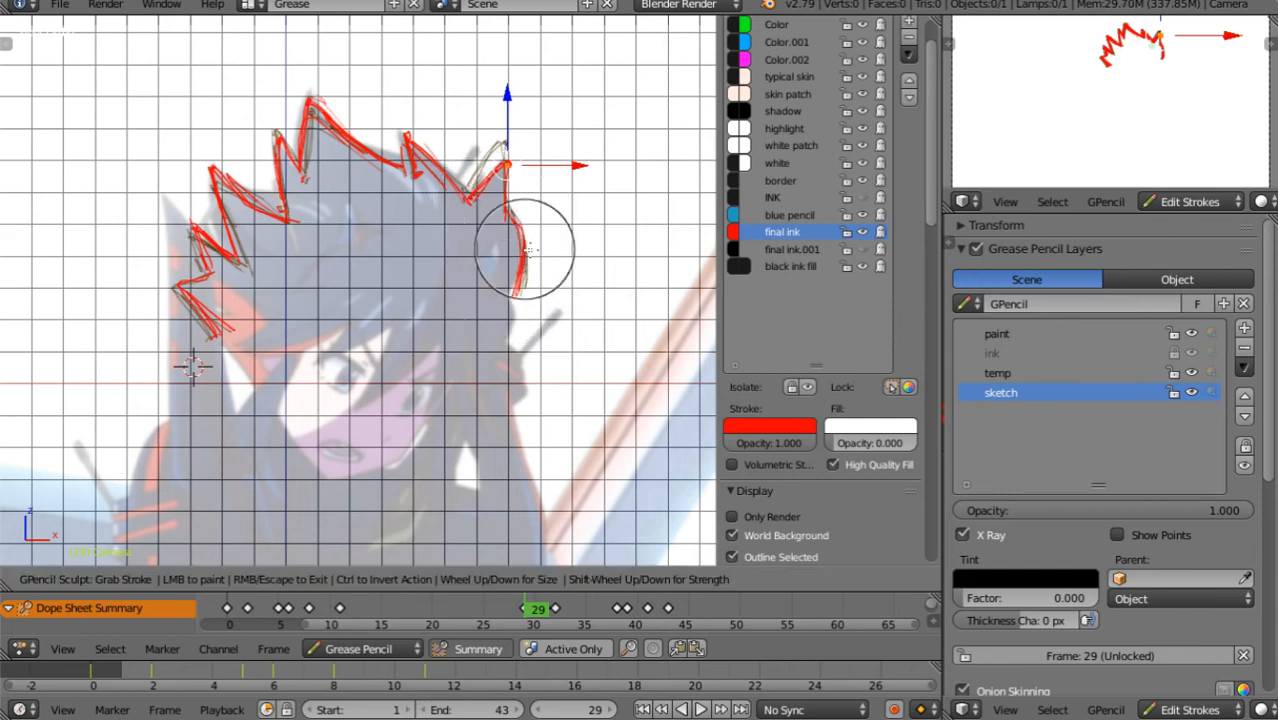
pyautogui.press('Escape')
pyautogui.press('e')
pyautogui.press('Escape')
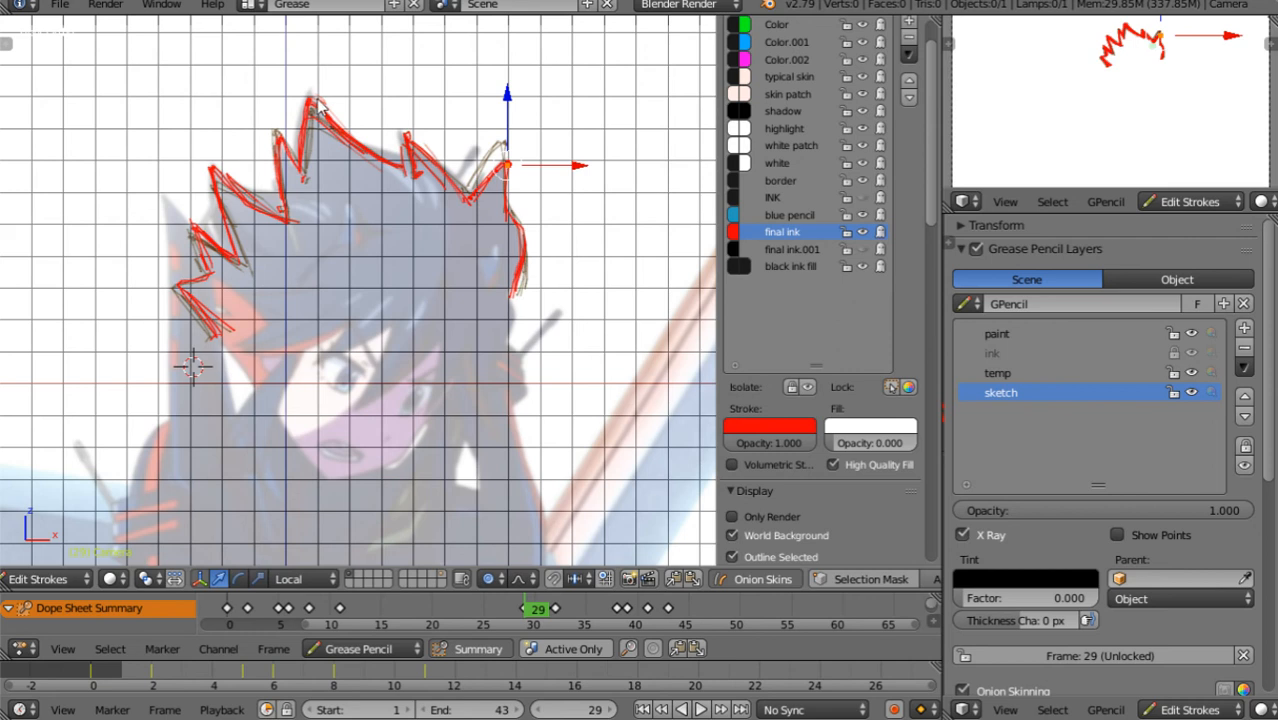
# Touch up the tall crown spike's tip and right edge with the Grab brush
pyautogui.press('e')
pyautogui.press('Escape')
pyautogui.press('e')
pyautogui.press('Escape')
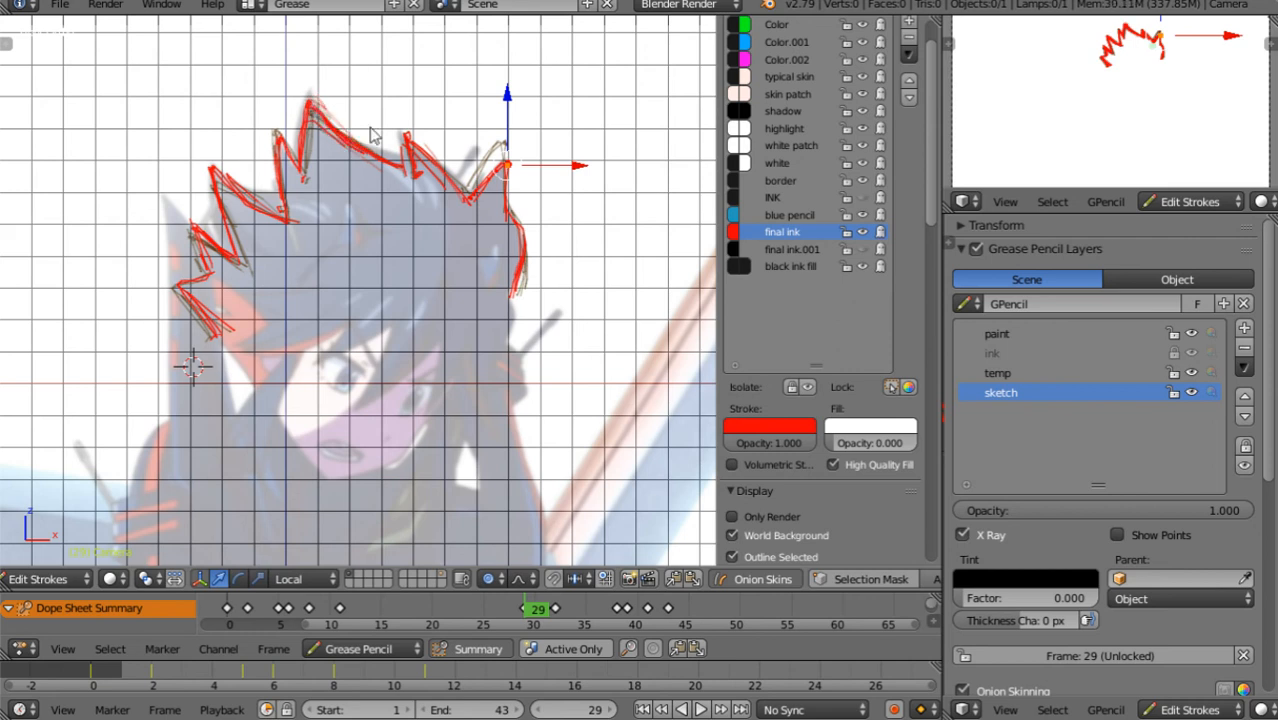
# On frame 31, raise the tall crown spike's tip and nudge the small spike on its right with the Grab brush
pyautogui.press('Up')
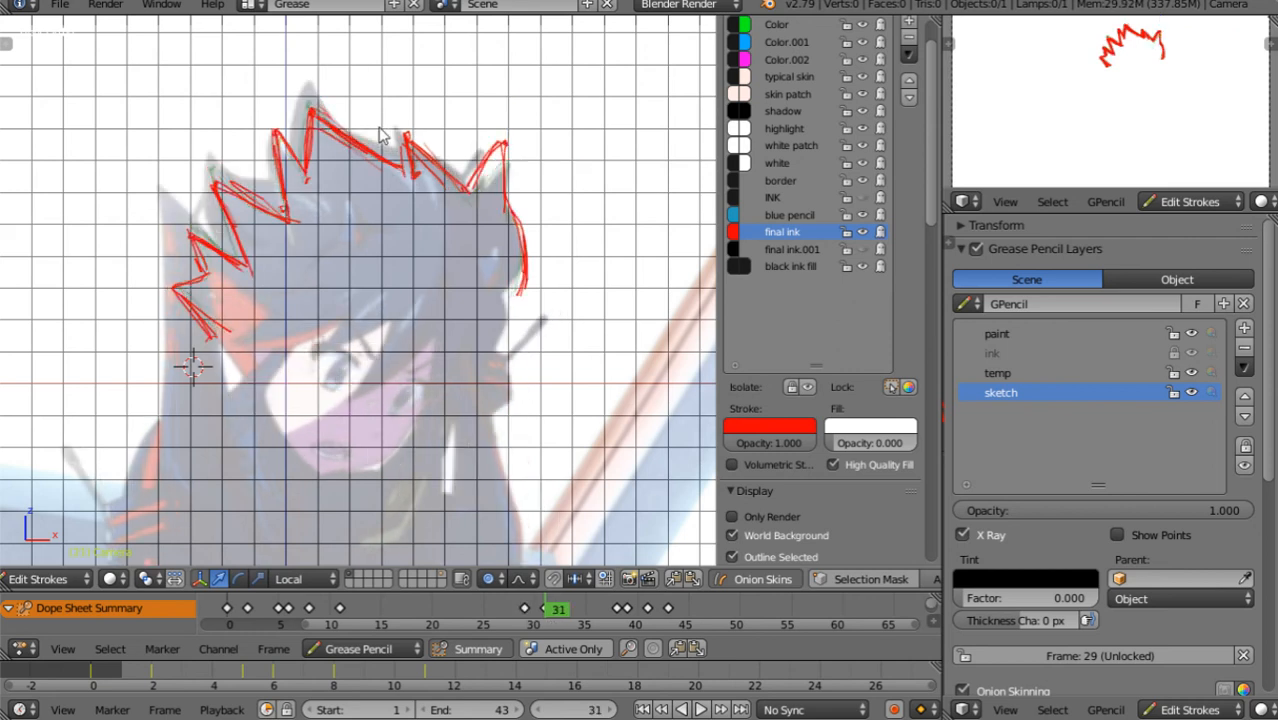
pyautogui.press('e')
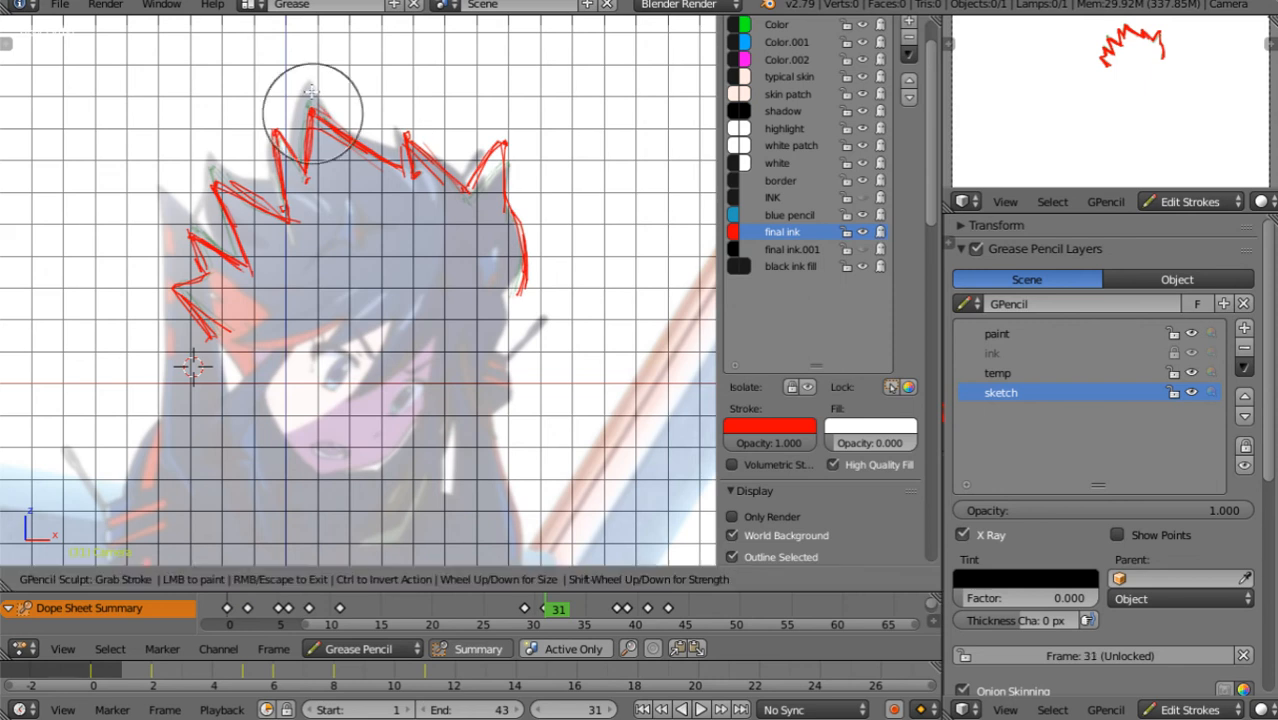
pyautogui.press('Escape')
pyautogui.press('e')
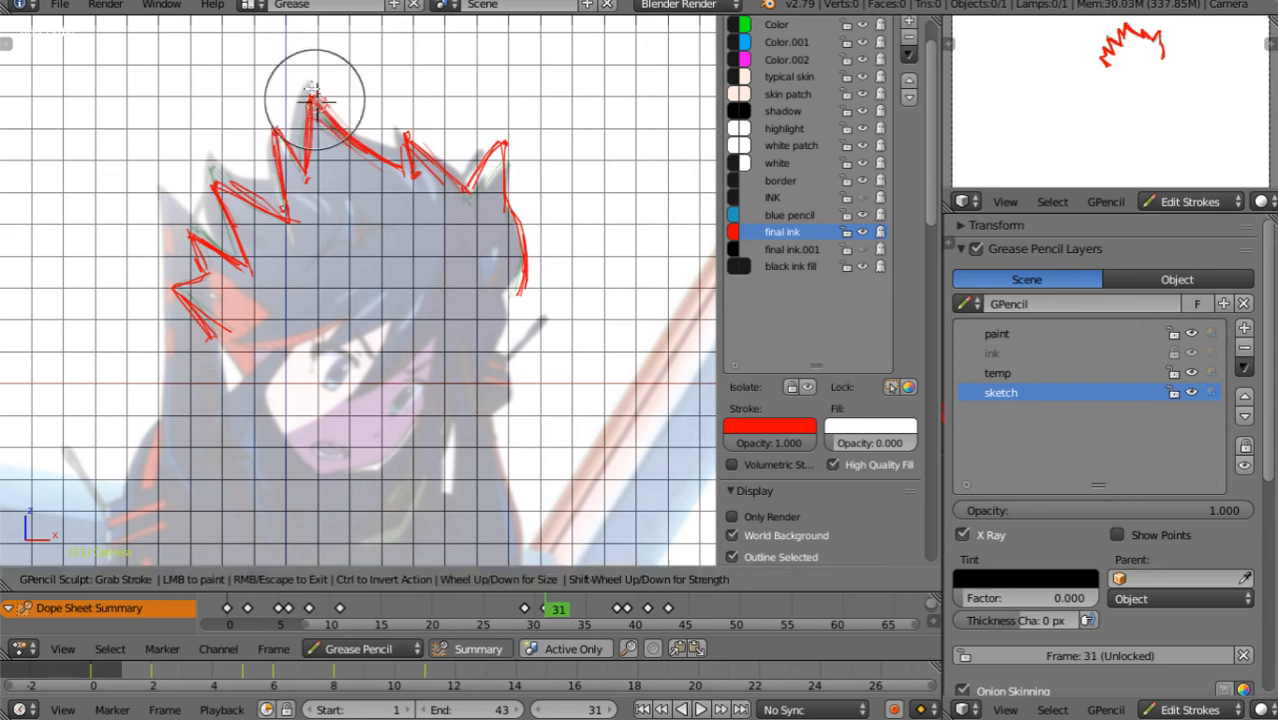
pyautogui.press('Escape')
pyautogui.press('e')
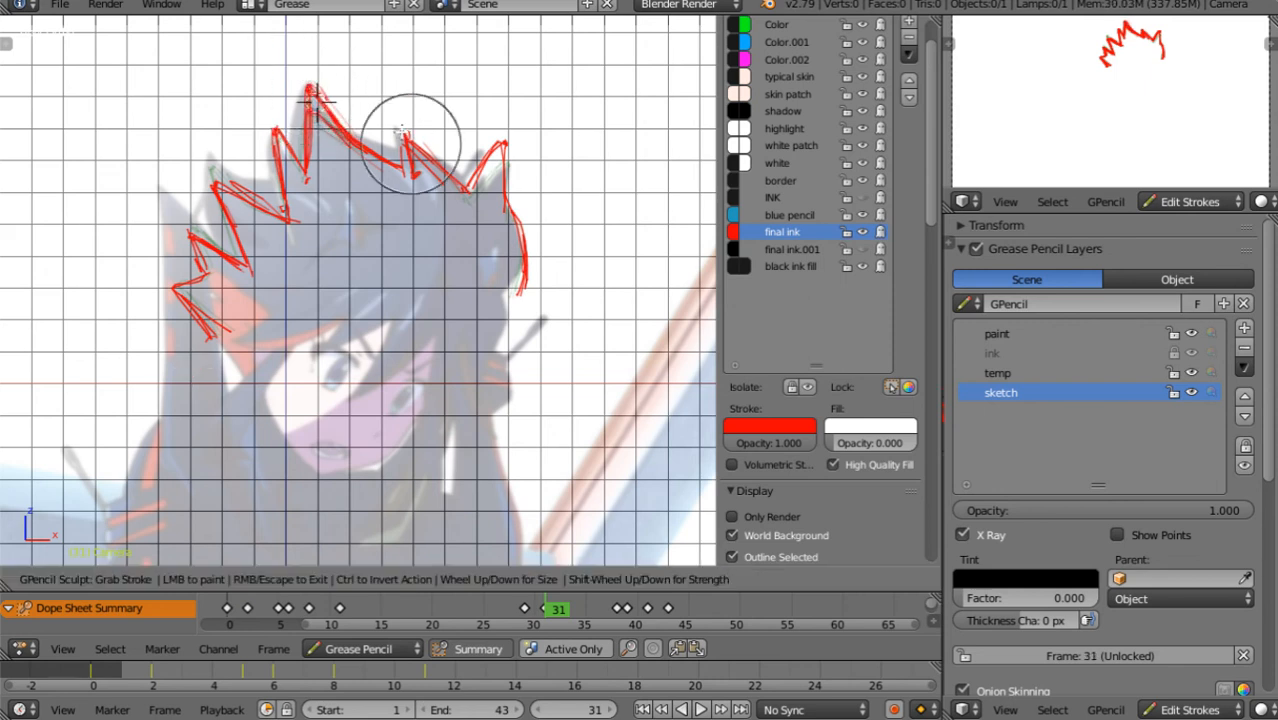
pyautogui.press('Escape')
pyautogui.press('e')
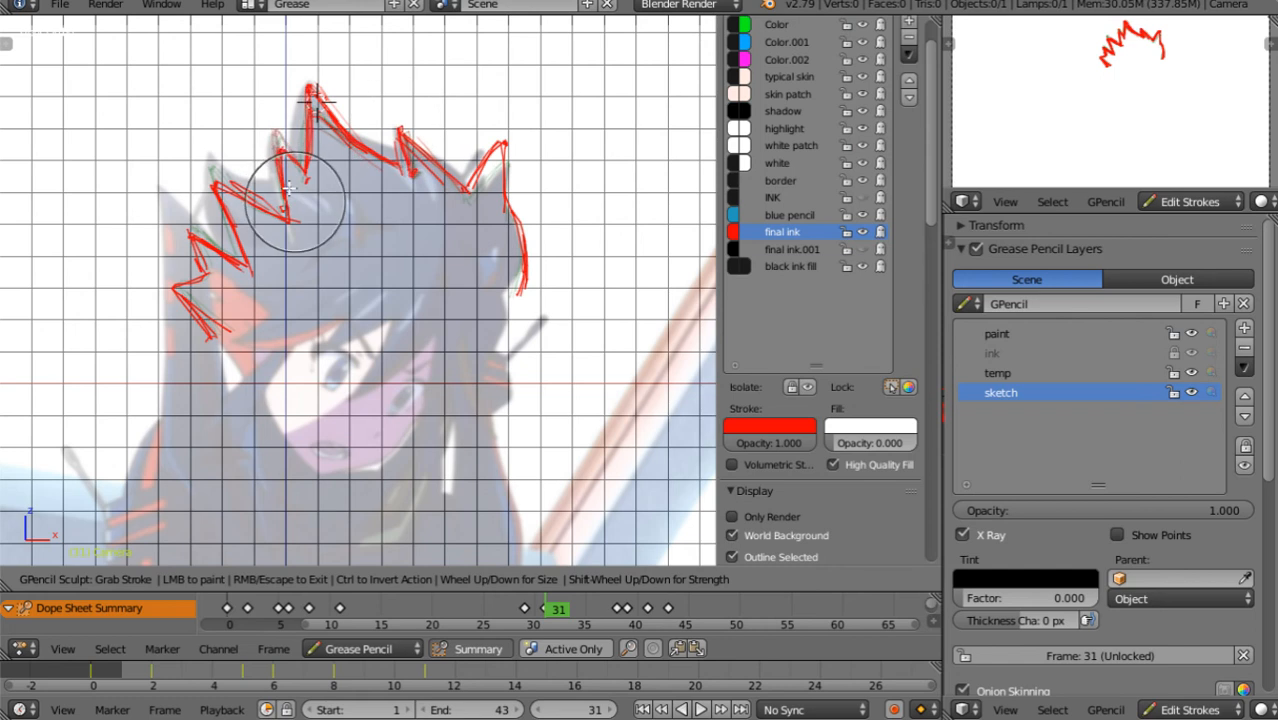
# Pull the two spikes to the left of the crown spike onto the reference hair with the Grab brush
pyautogui.press('Escape')
pyautogui.press('e')
pyautogui.moveTo(200, 186); pyautogui.dragTo(205, 94)
pyautogui.press('Escape')
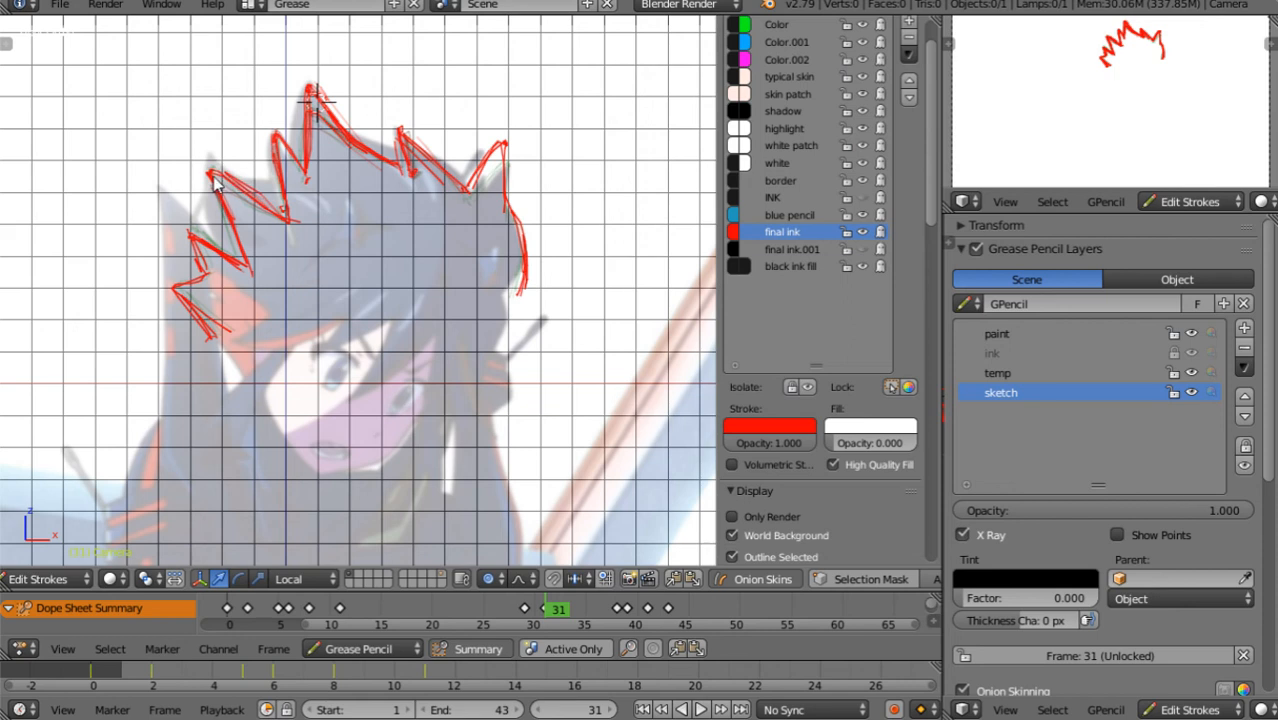
pyautogui.press('e')
pyautogui.press('Escape')
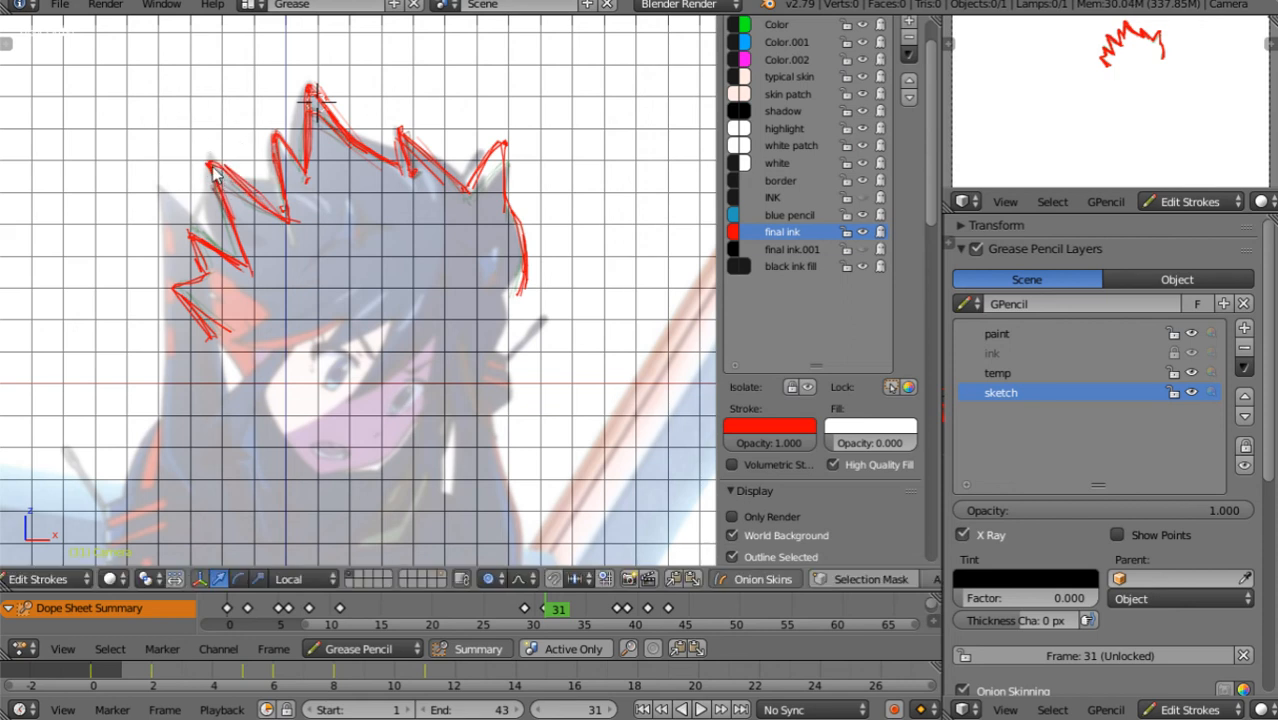
# Rotate the upper-left spike slightly about its tip with proportional editing
pyautogui.rightClick(212, 167)
pyautogui.press('r')
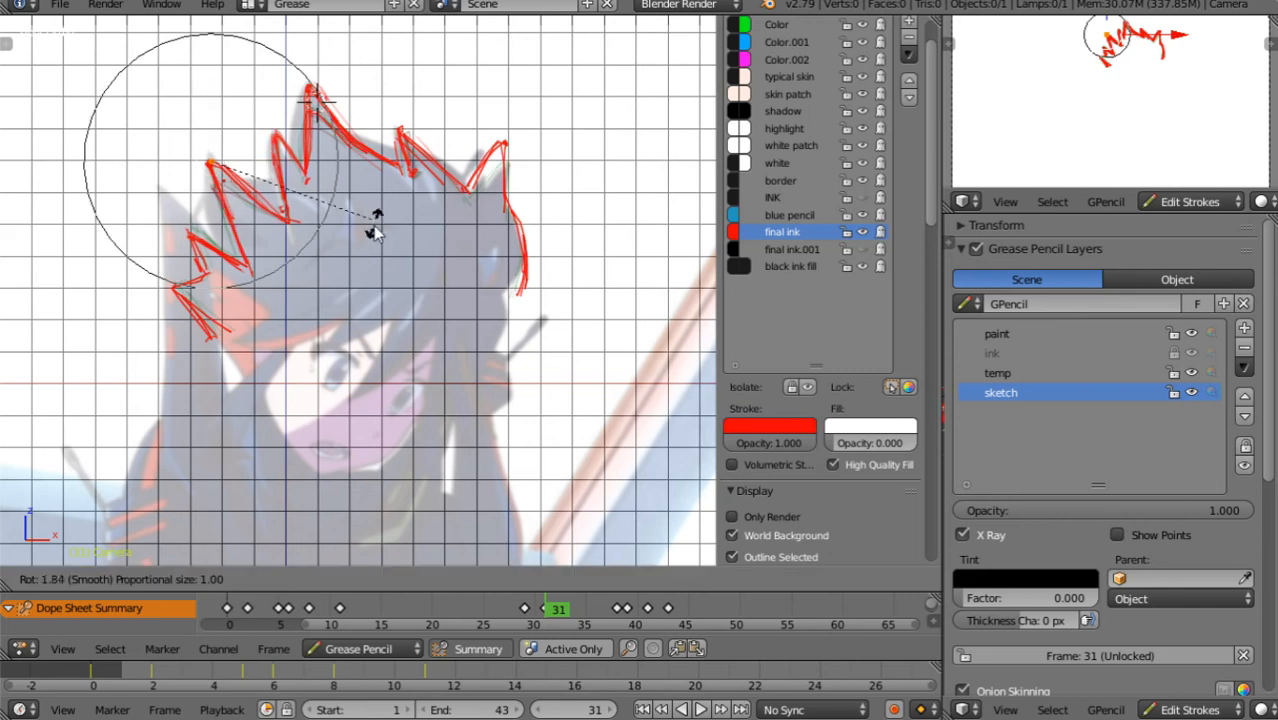
pyautogui.click(306, 248)
# Shift the lower-left spike's tip and the left end of the outline inward with proportional editing
pyautogui.rightClick(198, 236)
pyautogui.press('g')
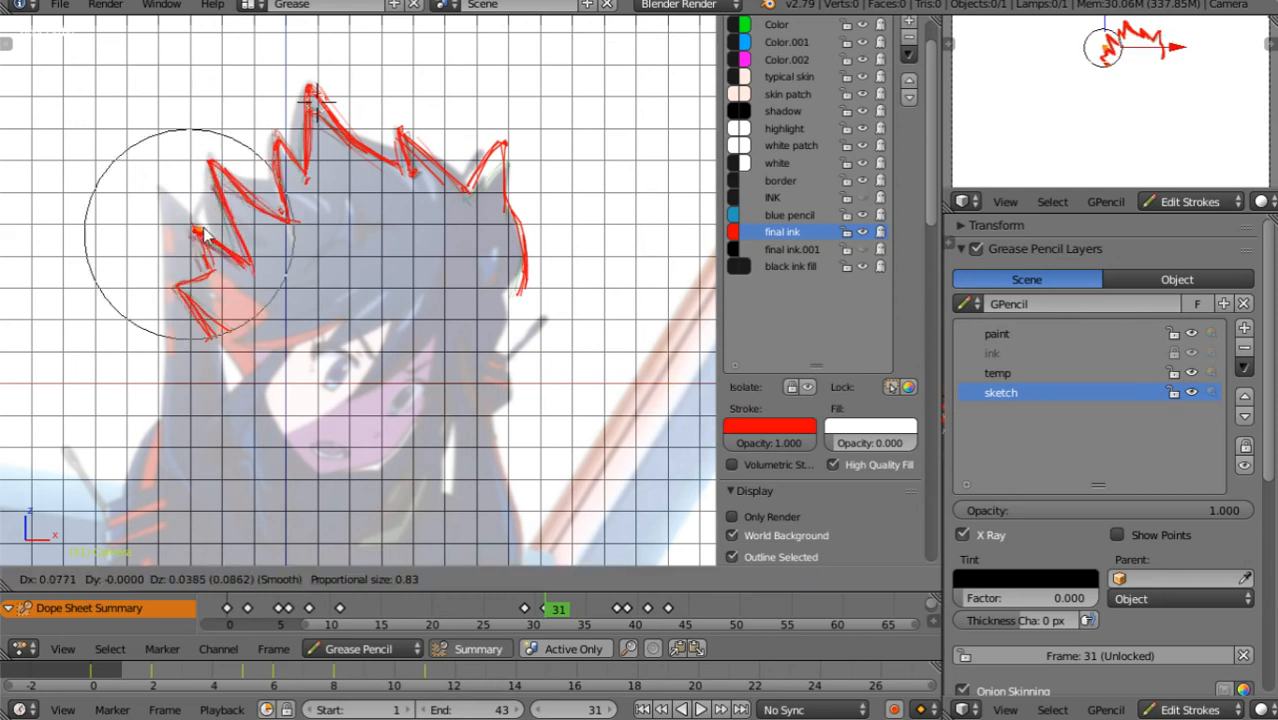
pyautogui.click(202, 232)
pyautogui.rightClick(212, 332)
pyautogui.press('g')
pyautogui.click(224, 334)
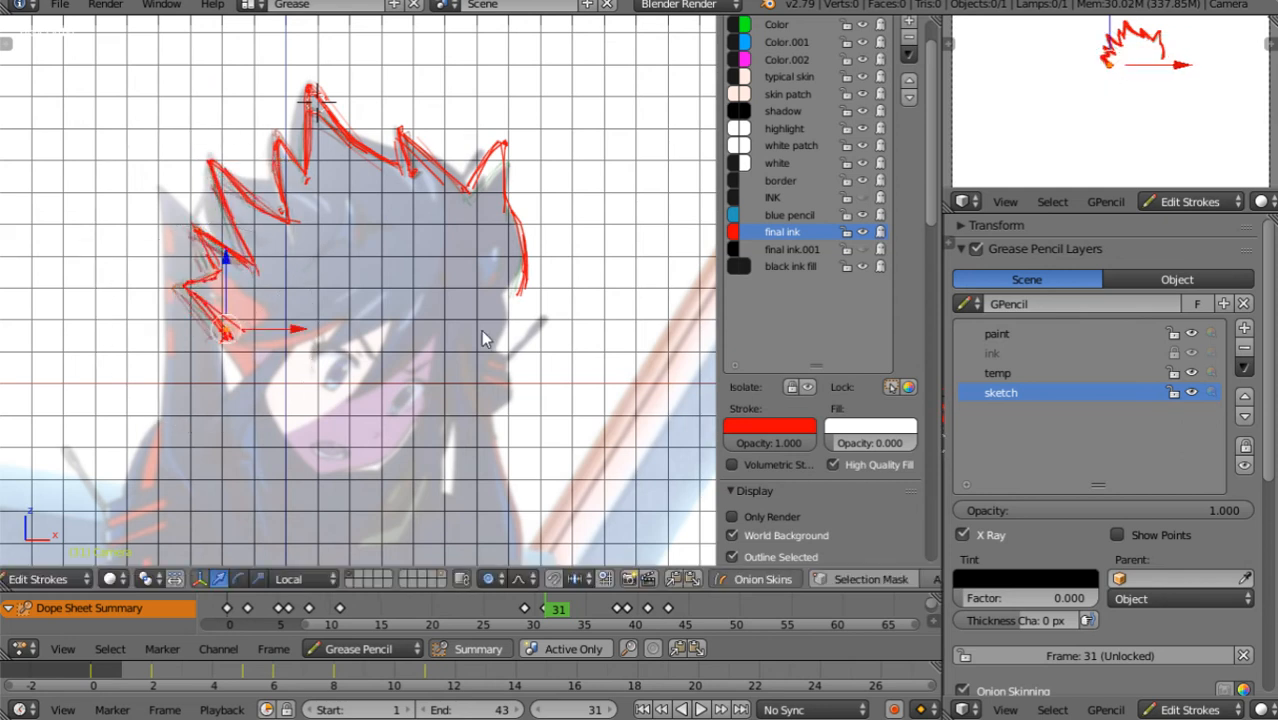
# Move the right end of the hair outline inward and rotate it to follow the reference contour on frame 31
pyautogui.rightClick(521, 290)
pyautogui.press('g')
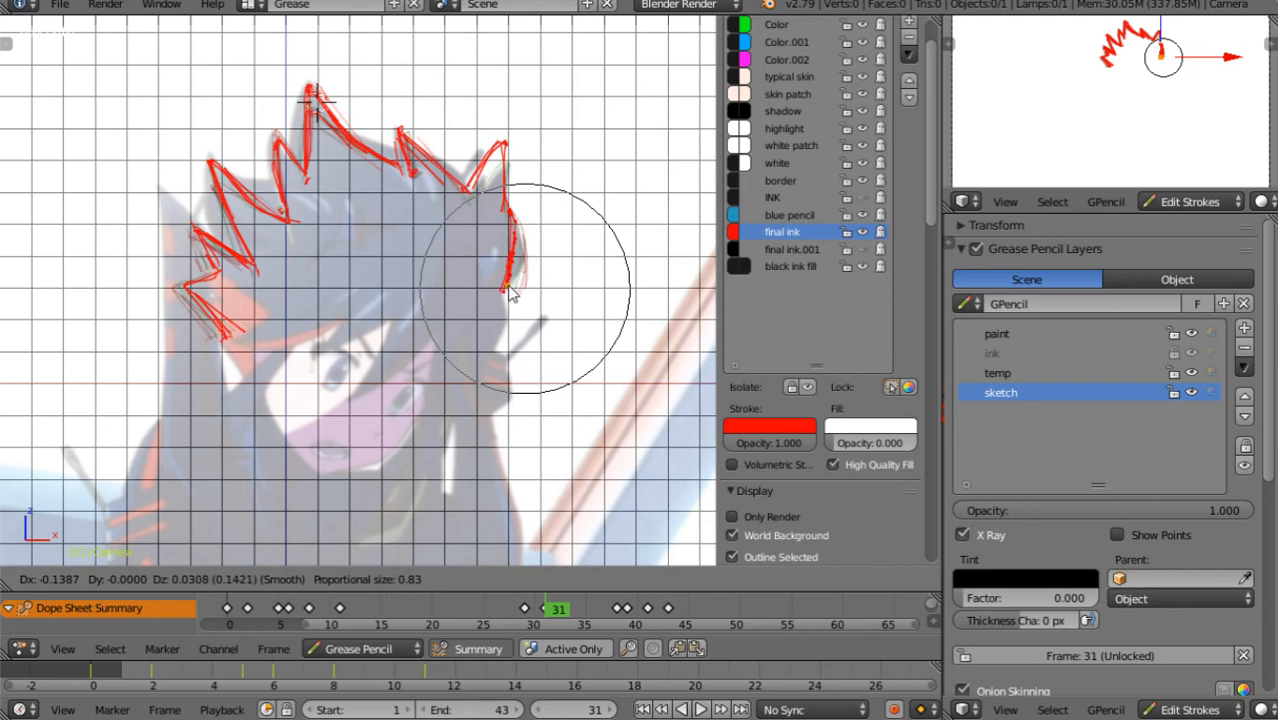
pyautogui.click(518, 290)
pyautogui.press('r')
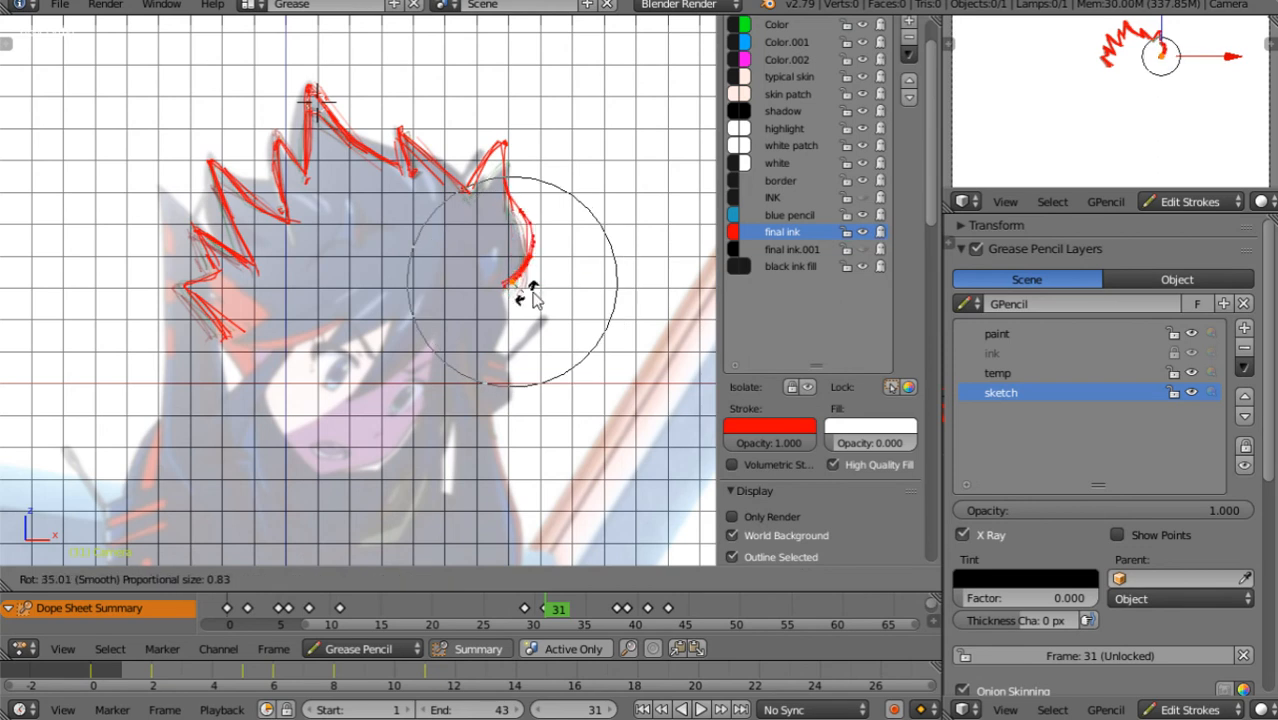
pyautogui.click(537, 296)
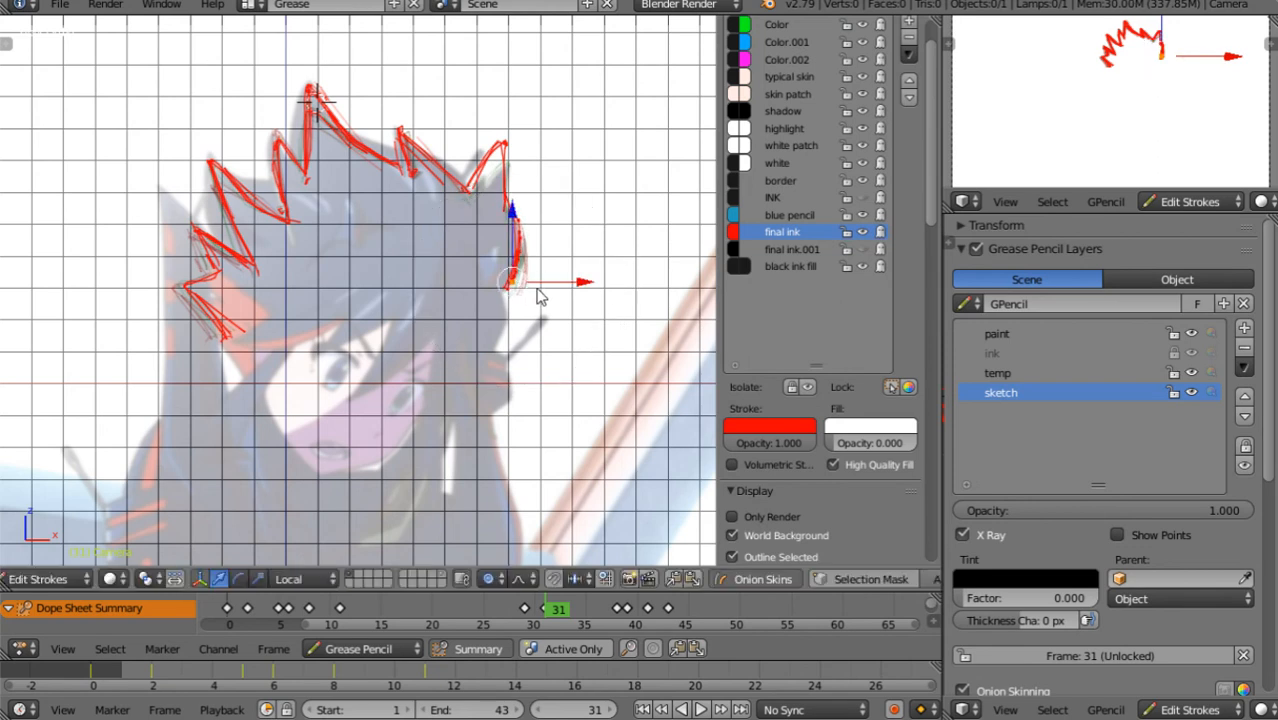
# On frame 32, select the whole hair outline and move it slightly up and to the left
pyautogui.press('Right')
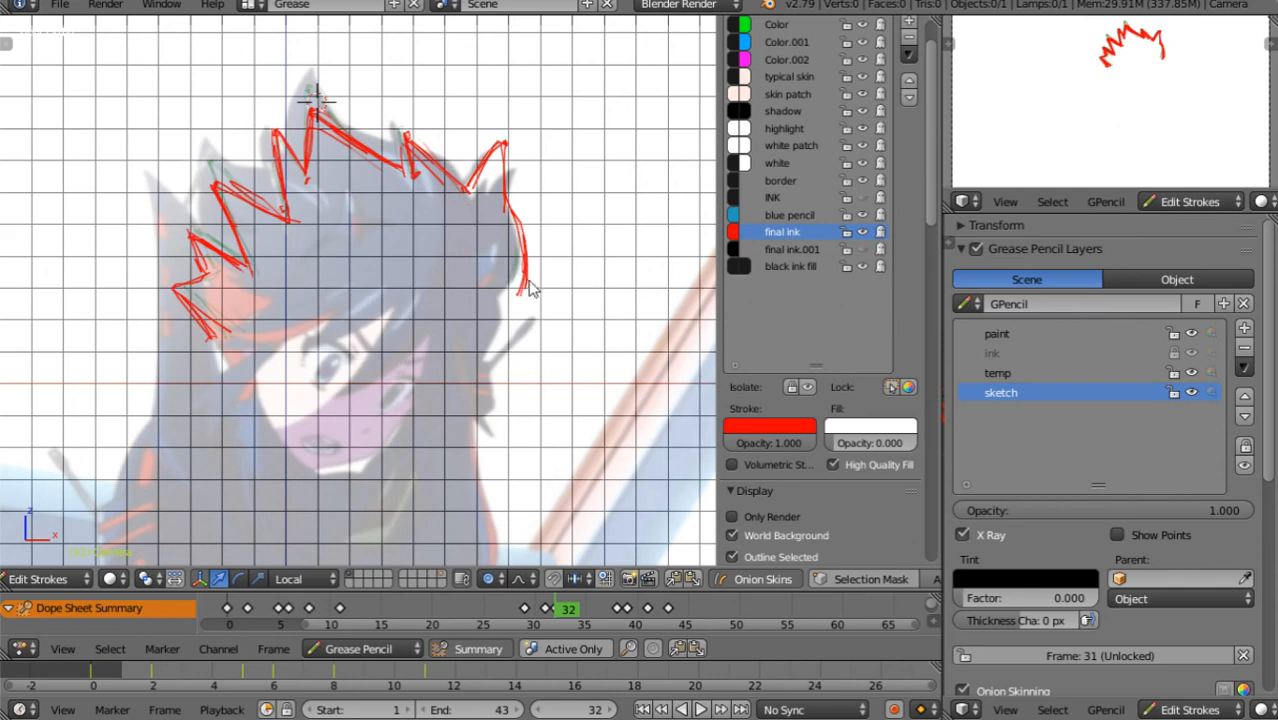
pyautogui.press('a')
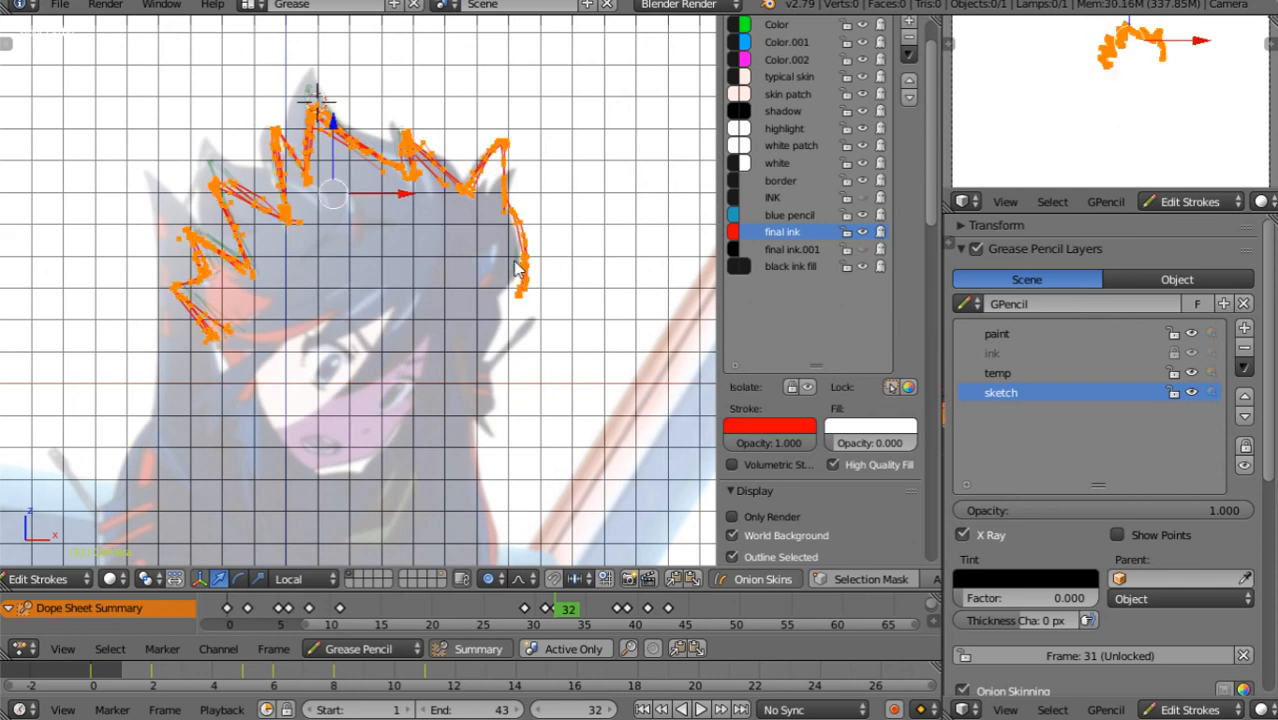
pyautogui.press('g')
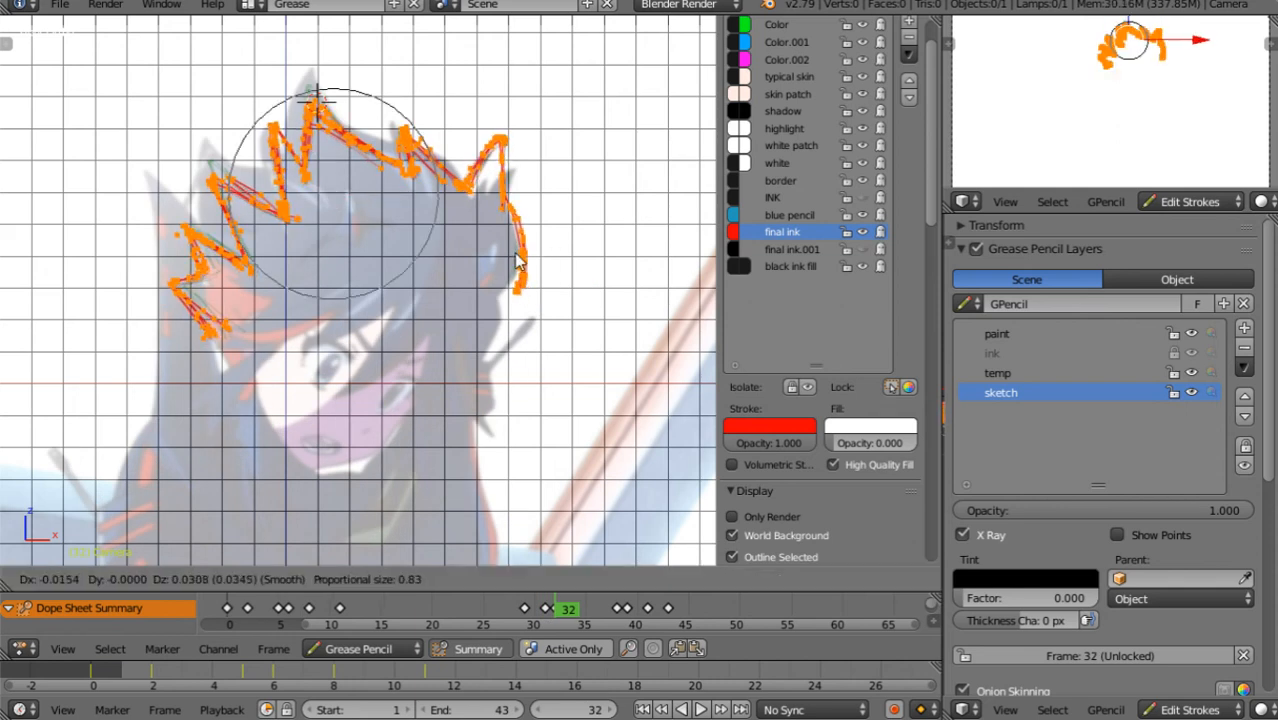
pyautogui.click(505, 257)
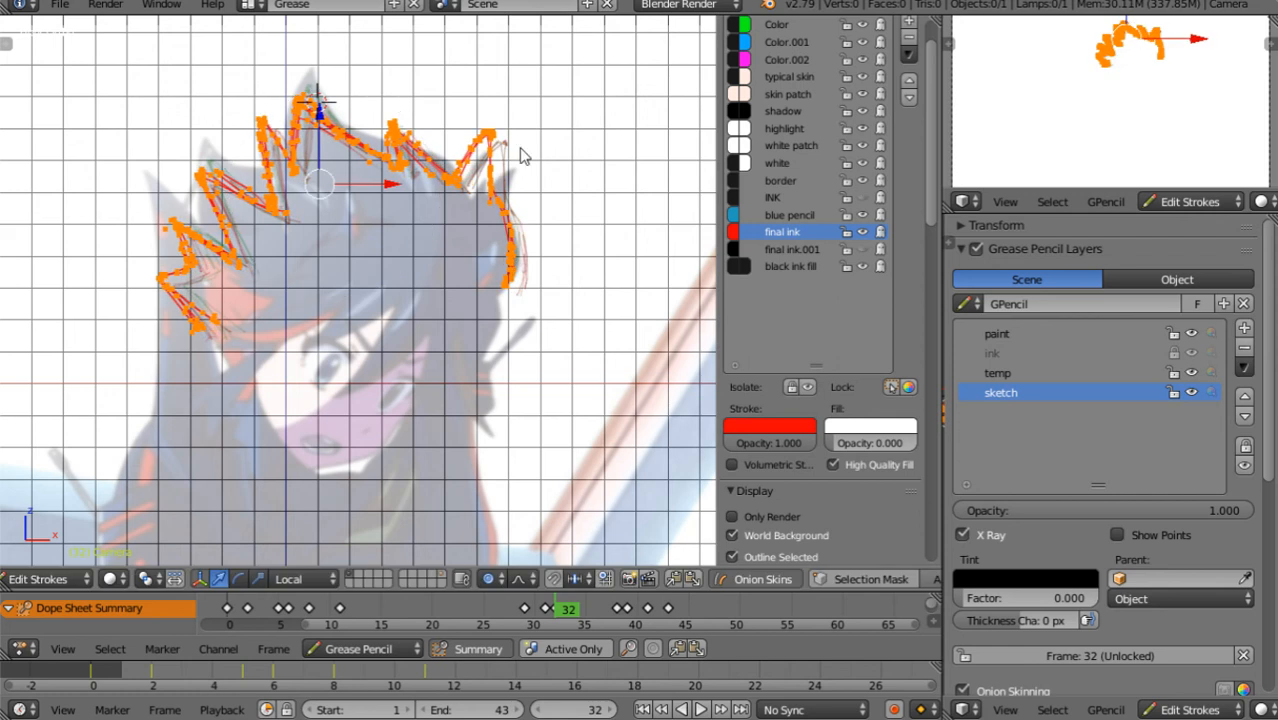
# Move the far-right spike's tip down and outward, and adjust the base below it with proportional editing
pyautogui.rightClick(490, 138)
pyautogui.press('g')
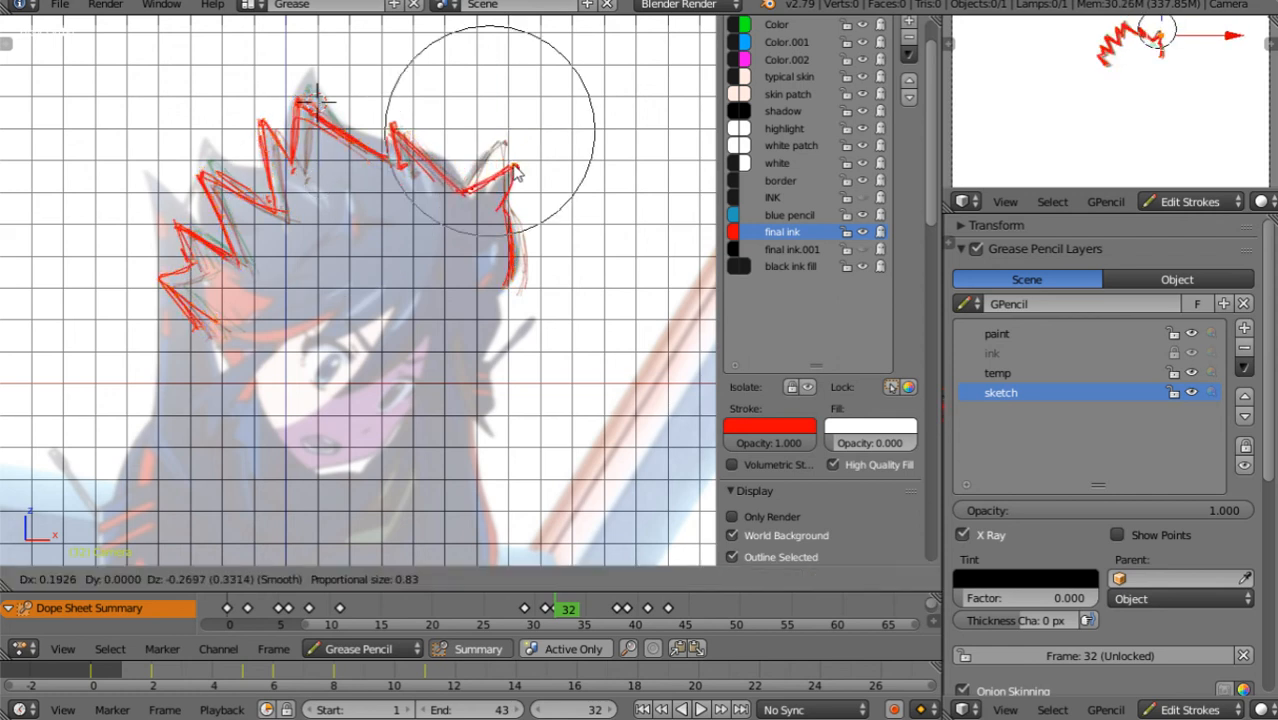
pyautogui.click(519, 173)
pyautogui.press('g')
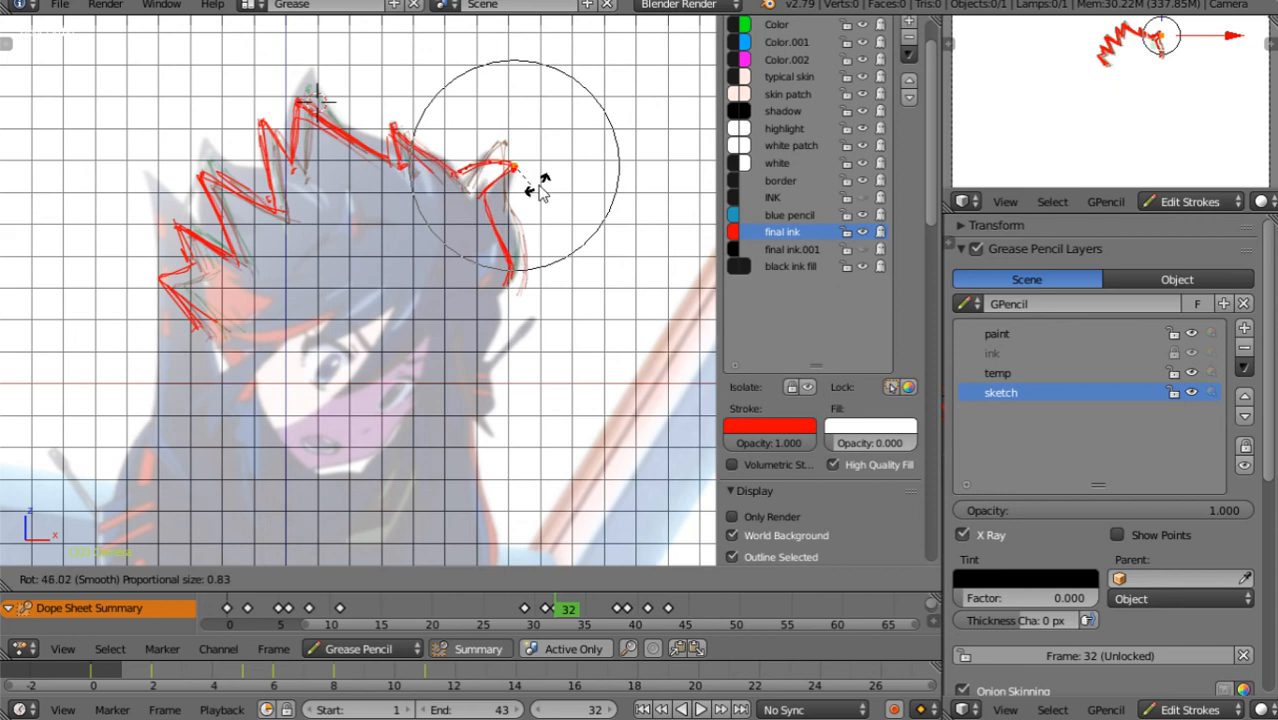
pyautogui.click(503, 205)
pyautogui.press('g')
pyautogui.click(515, 195)
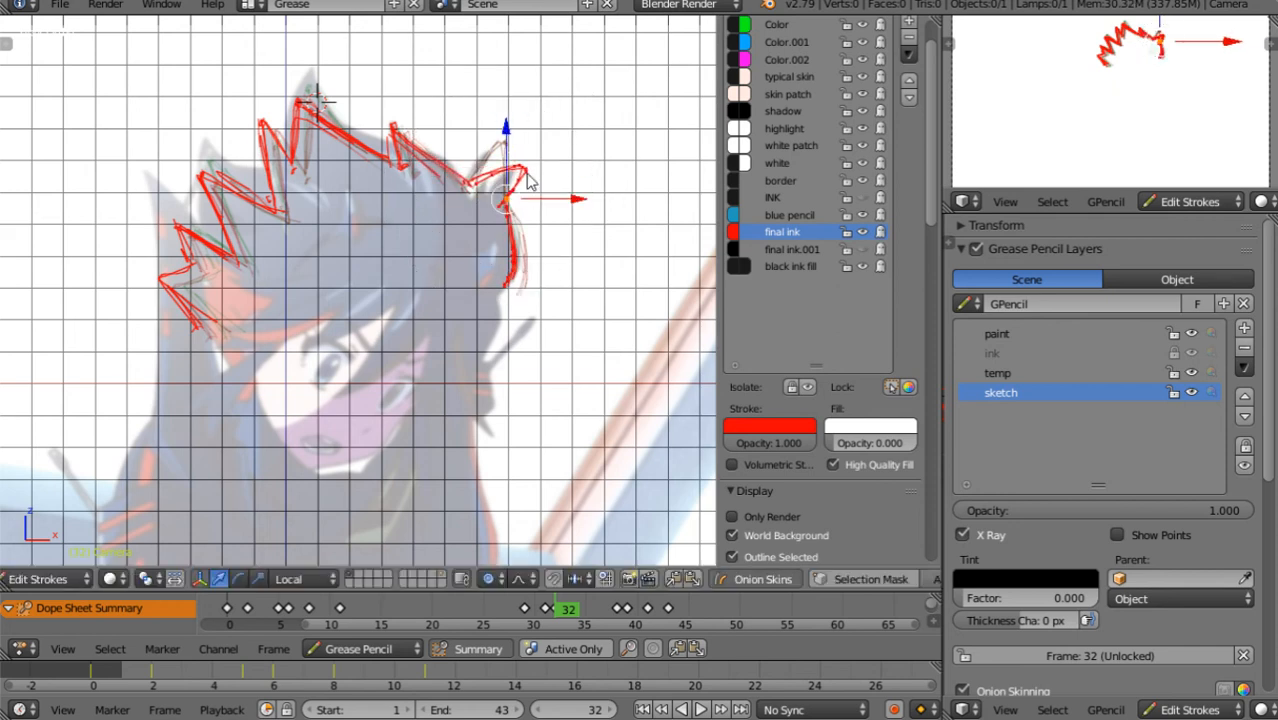
pyautogui.press('g')
pyautogui.click(519, 177)
# Reduce the proportional size to 0.39, push the right contour slightly outward, and lower the notch beside the far-right spike
pyautogui.rightClick(514, 228)
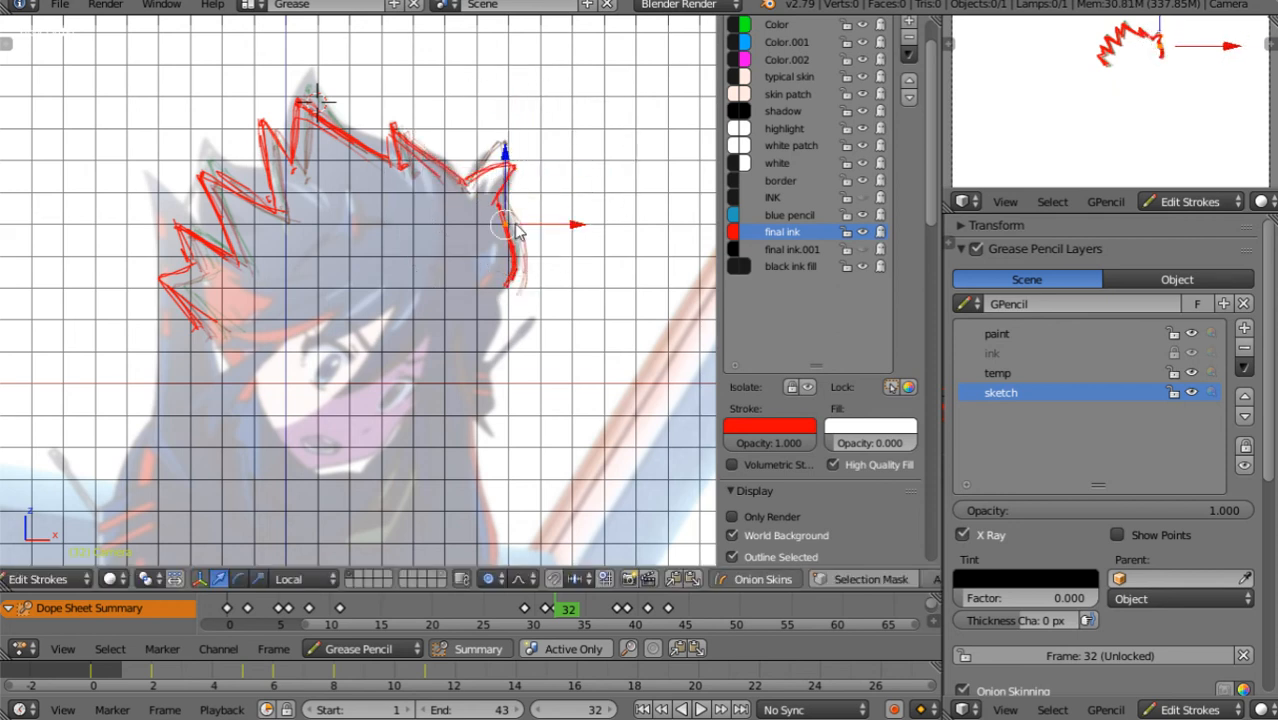
pyautogui.press('g')
pyautogui.scroll(12, 520, 225)
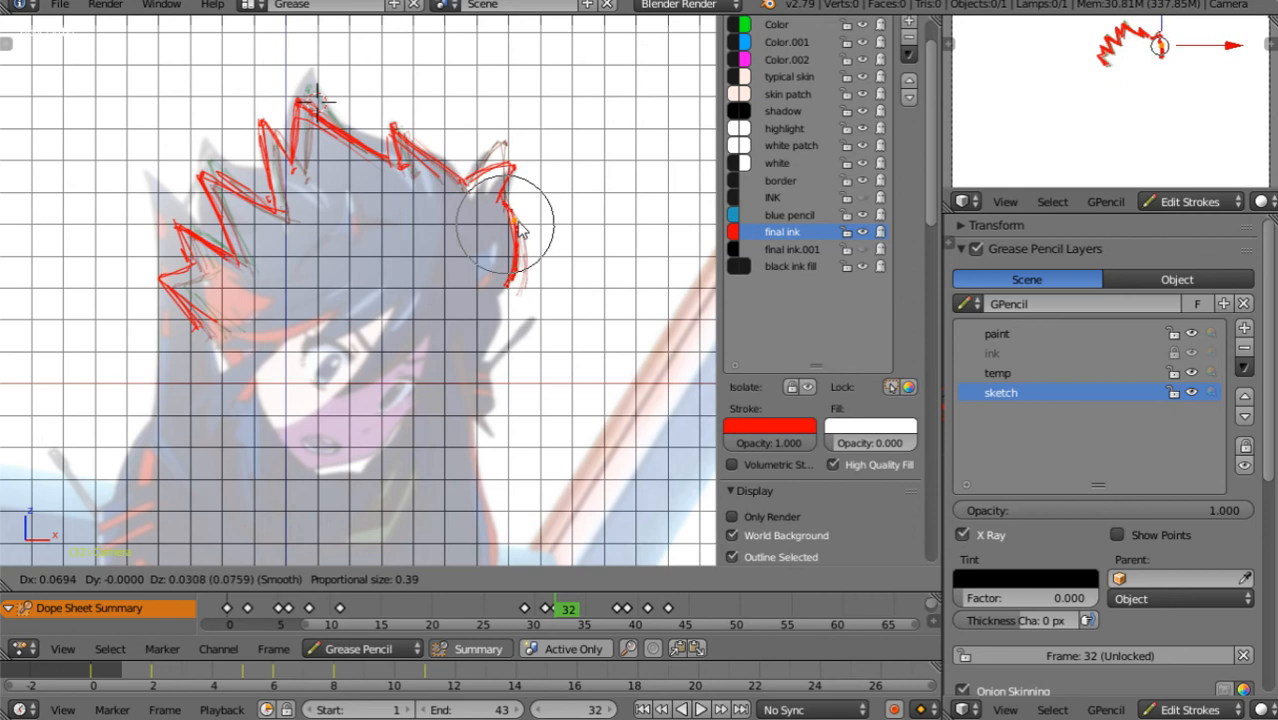
pyautogui.click(472, 200)
pyautogui.rightClick(472, 200)
pyautogui.press('g')
pyautogui.click(472, 200)
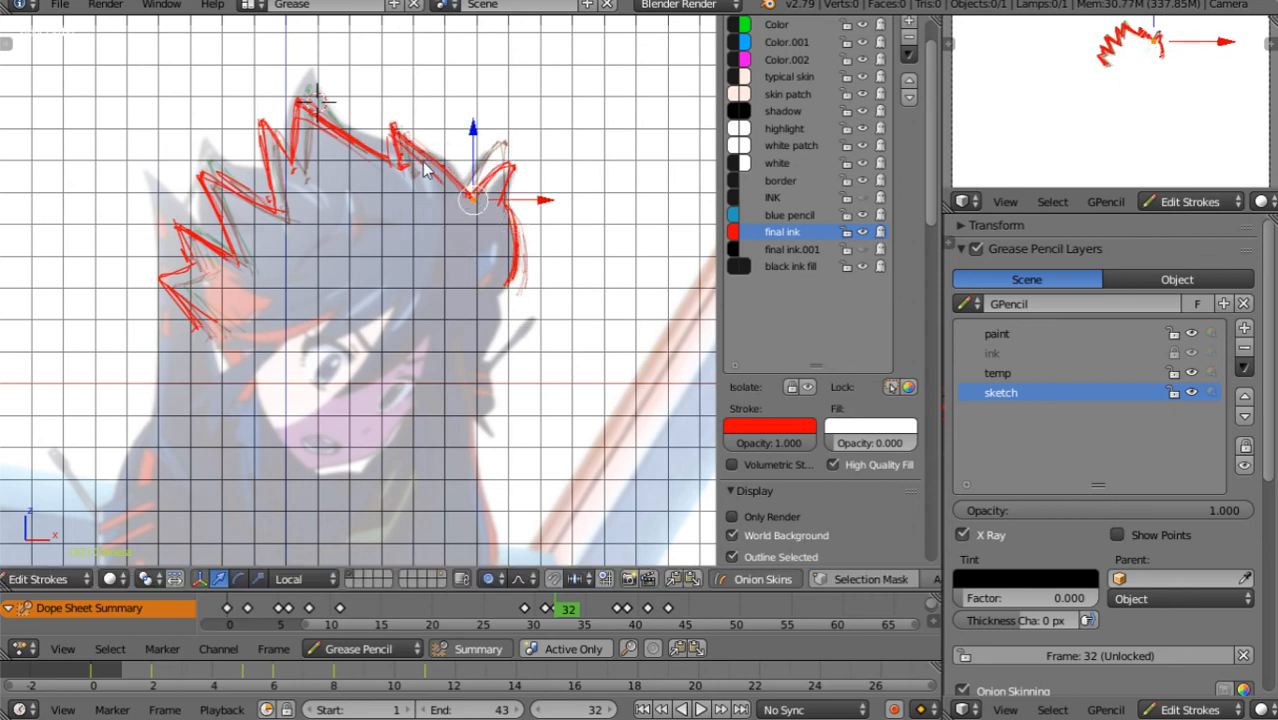
# Move the tip of the small spike to the right of the crown spike on frame 32
pyautogui.rightClick(403, 137)
pyautogui.press('g')
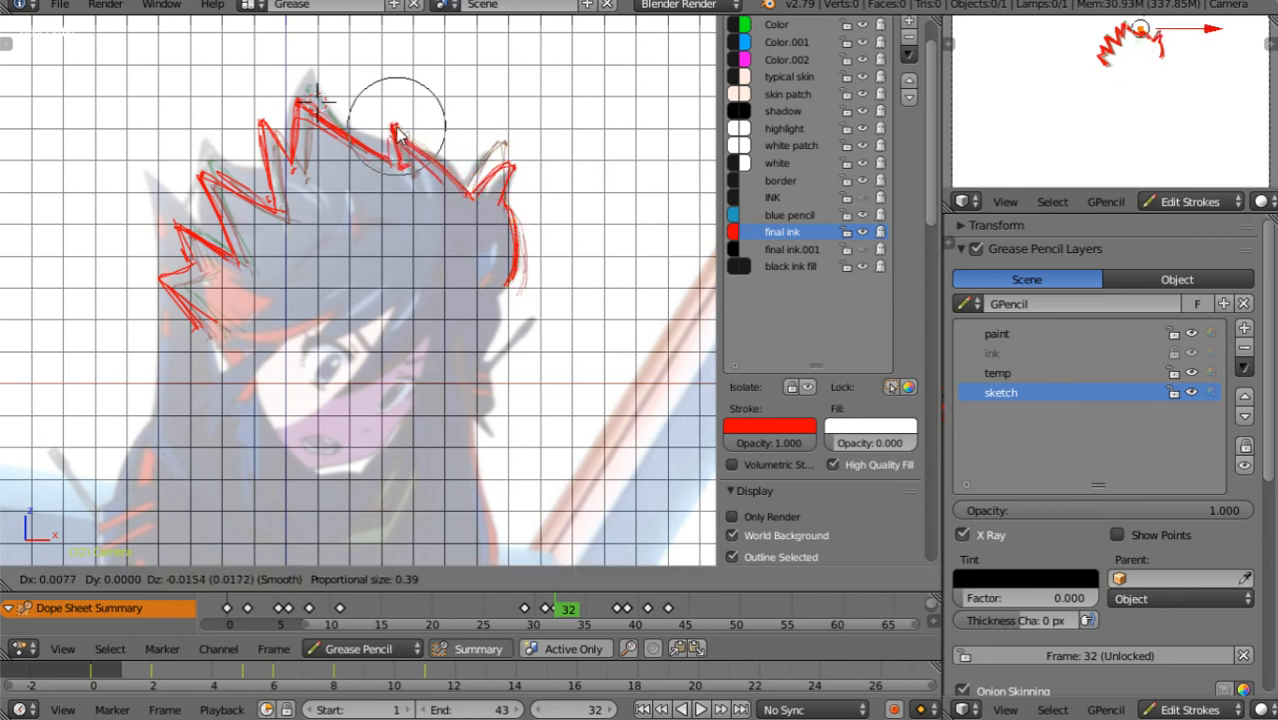
# At frame 32, pull the tallest spike of the red hair outline up to the reference hair's tip using proportional editing
pyautogui.click(405, 138)
pyautogui.rightClick(306, 104)
pyautogui.press('g')
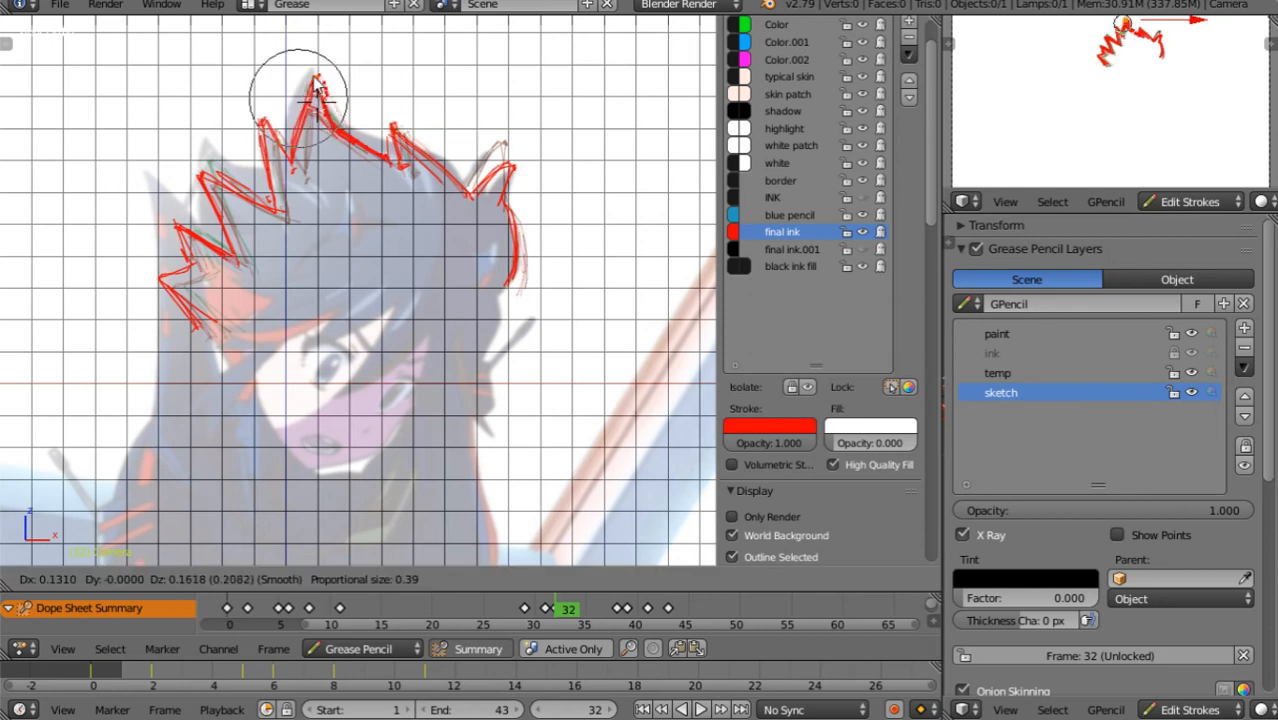
pyautogui.scroll(-5, 308, 88)
pyautogui.scroll(7, 312, 88)
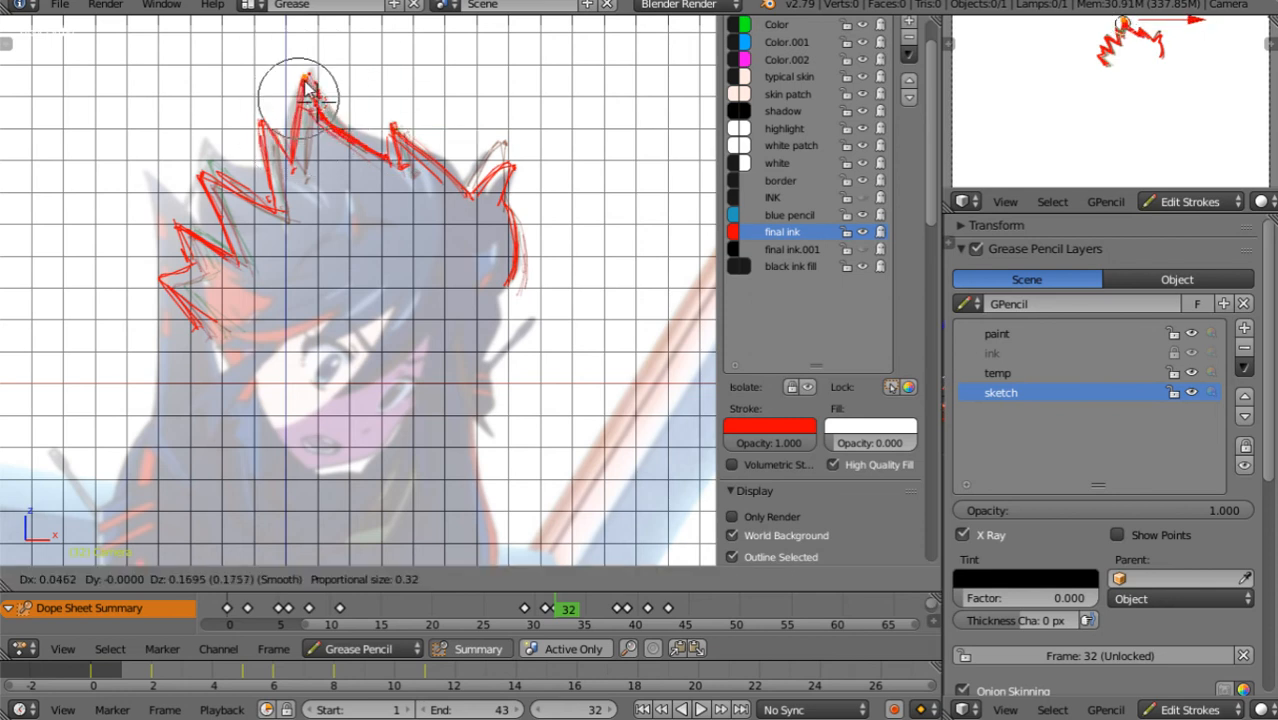
pyautogui.click(314, 90)
# Move the slope just right of the tallest spike and the valley to its left to fit the reference hair
pyautogui.rightClick(337, 136)
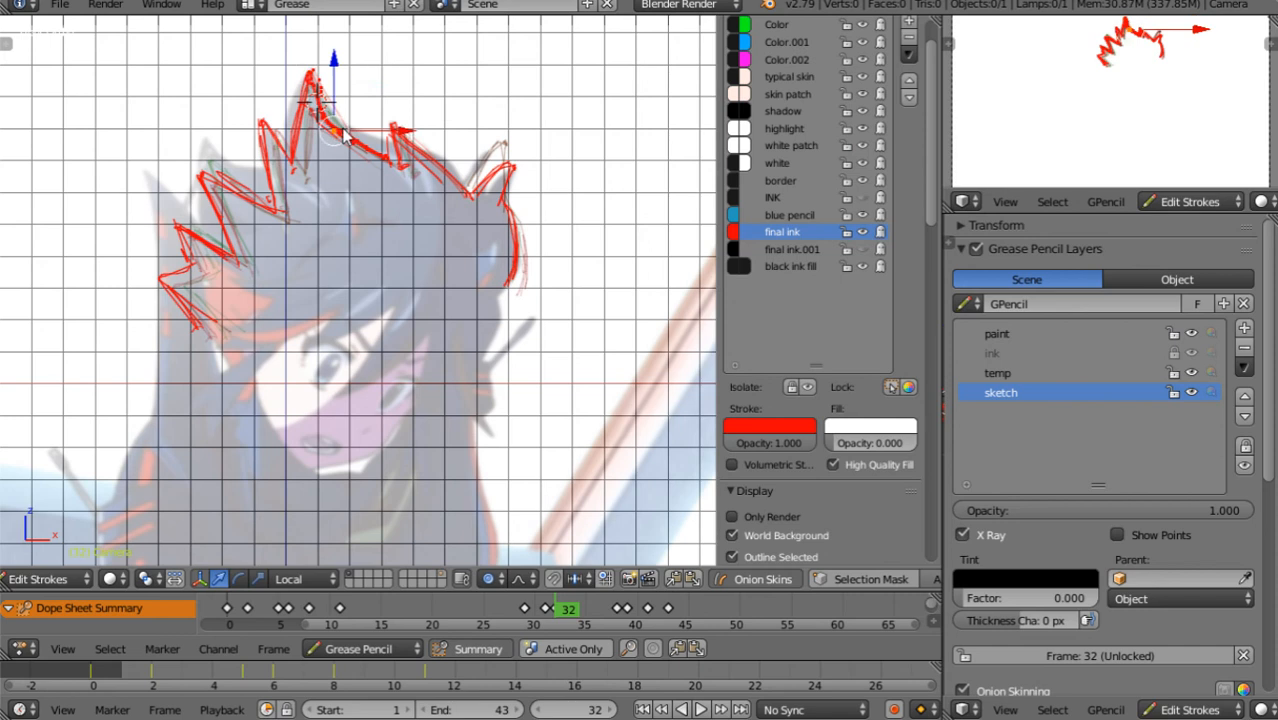
pyautogui.press('g')
pyautogui.click(330, 130)
pyautogui.rightClick(300, 158)
pyautogui.press('g')
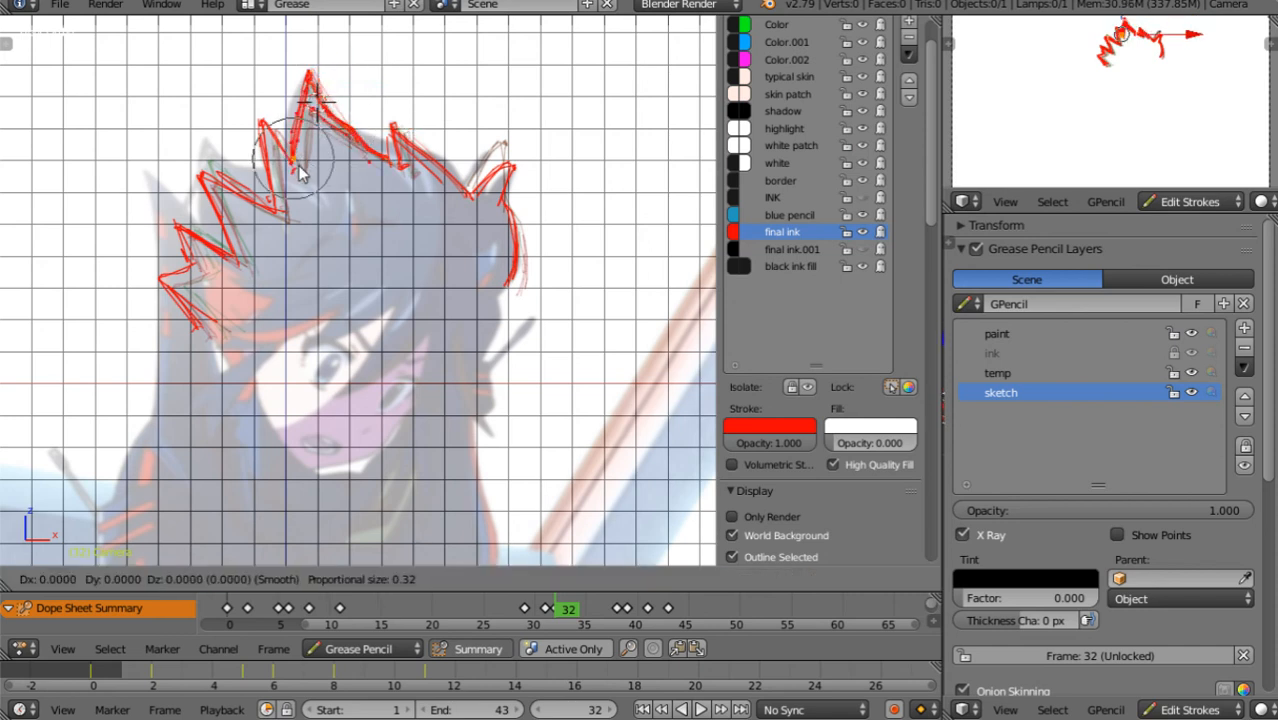
pyautogui.click(305, 173)
# Reshape the spike left of the tallest one, moving its left edge outward and its tip slightly right
pyautogui.rightClick(262, 162)
pyautogui.press('g')
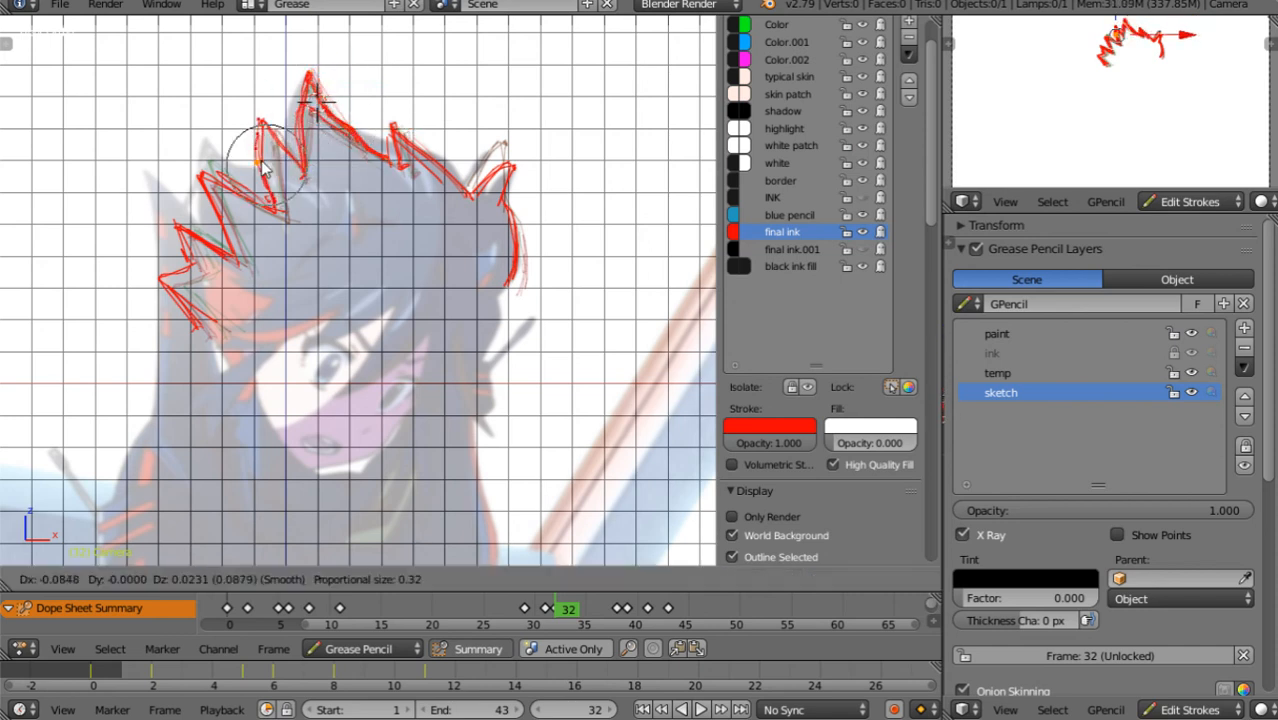
pyautogui.click(268, 135)
pyautogui.rightClick(262, 120)
pyautogui.press('g')
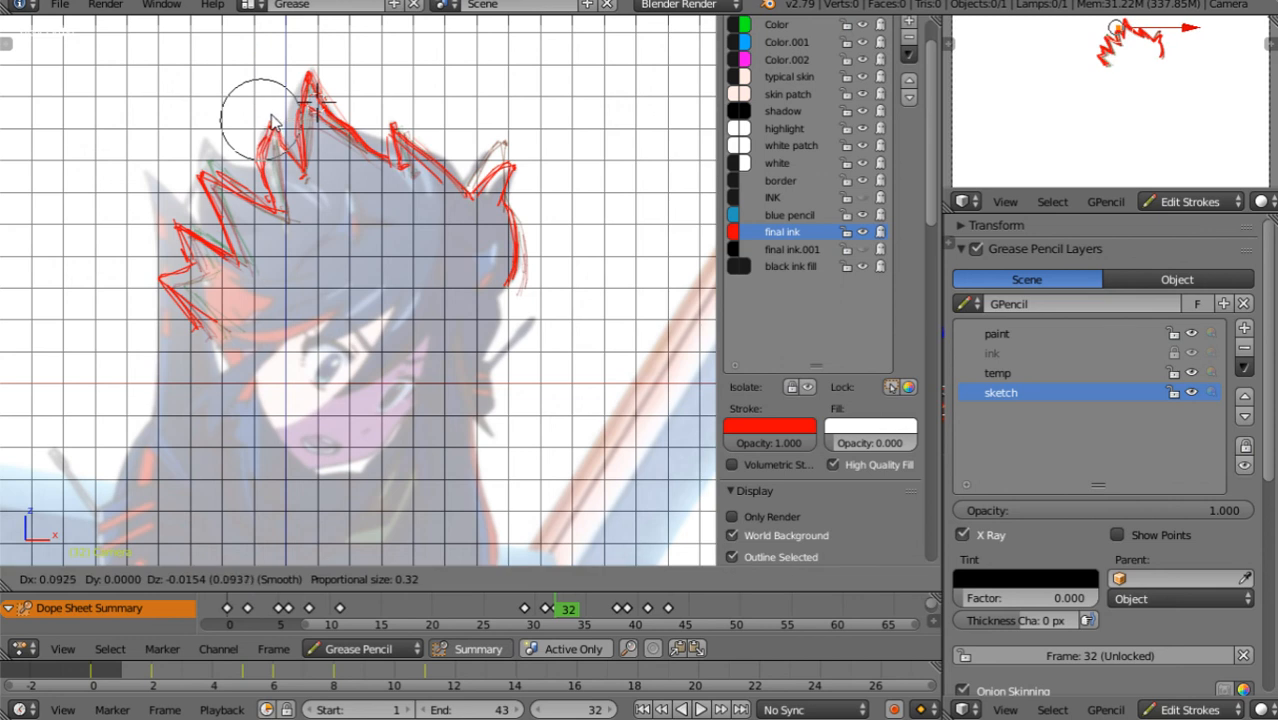
pyautogui.click(277, 123)
# Raise the tips of the next two spikes on the left side of the hair outline toward the reference spikes
pyautogui.rightClick(204, 180)
pyautogui.press('g')
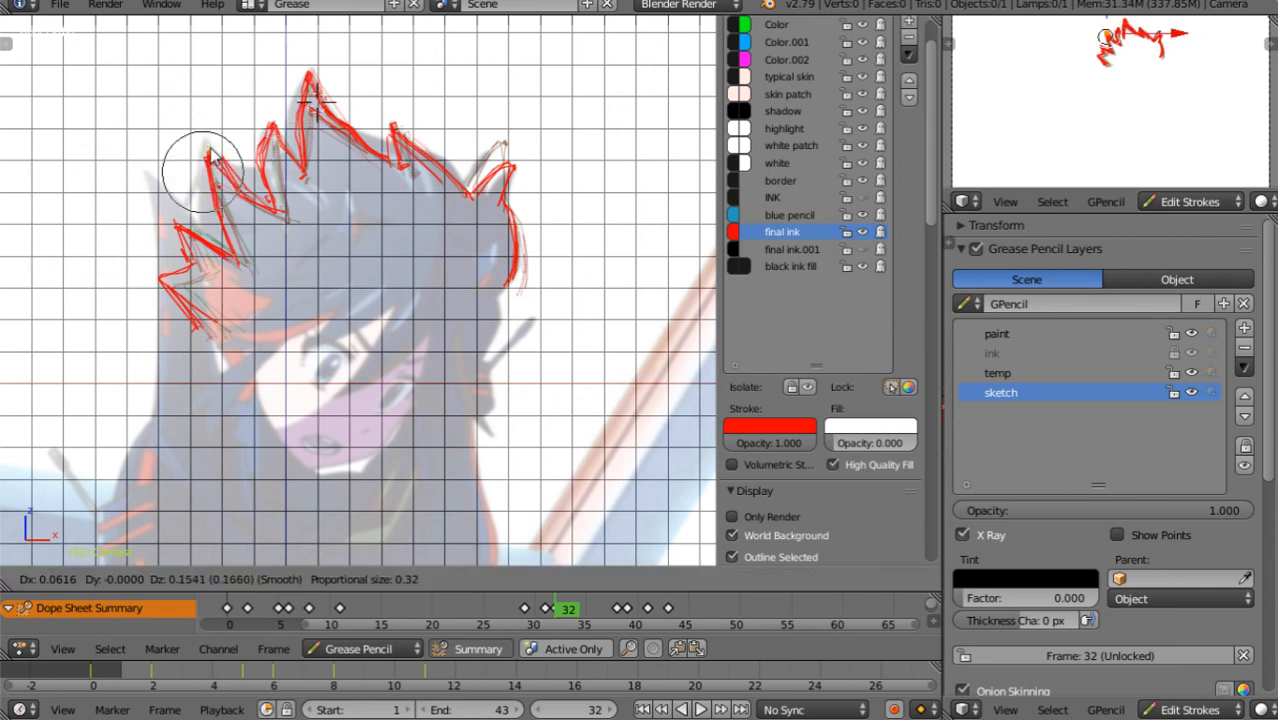
pyautogui.click(208, 148)
pyautogui.rightClick(181, 230)
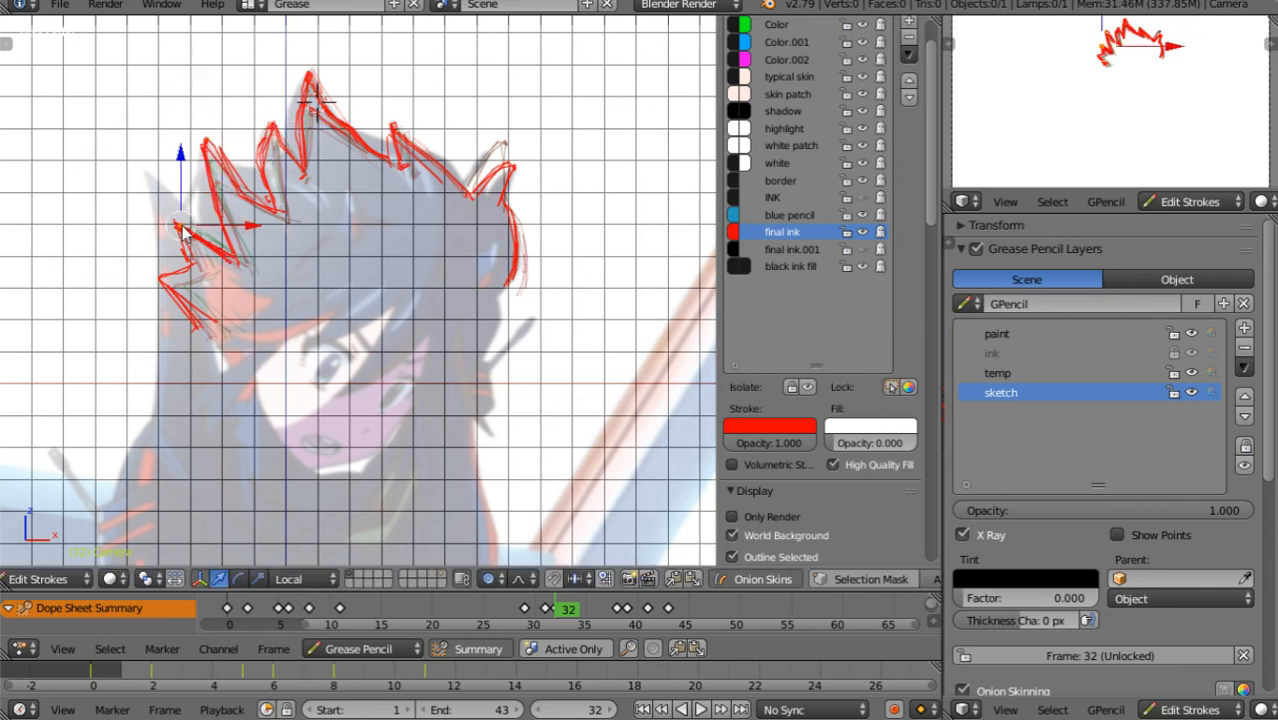
pyautogui.press('g')
pyautogui.click(181, 218)
pyautogui.rightClick(163, 282)
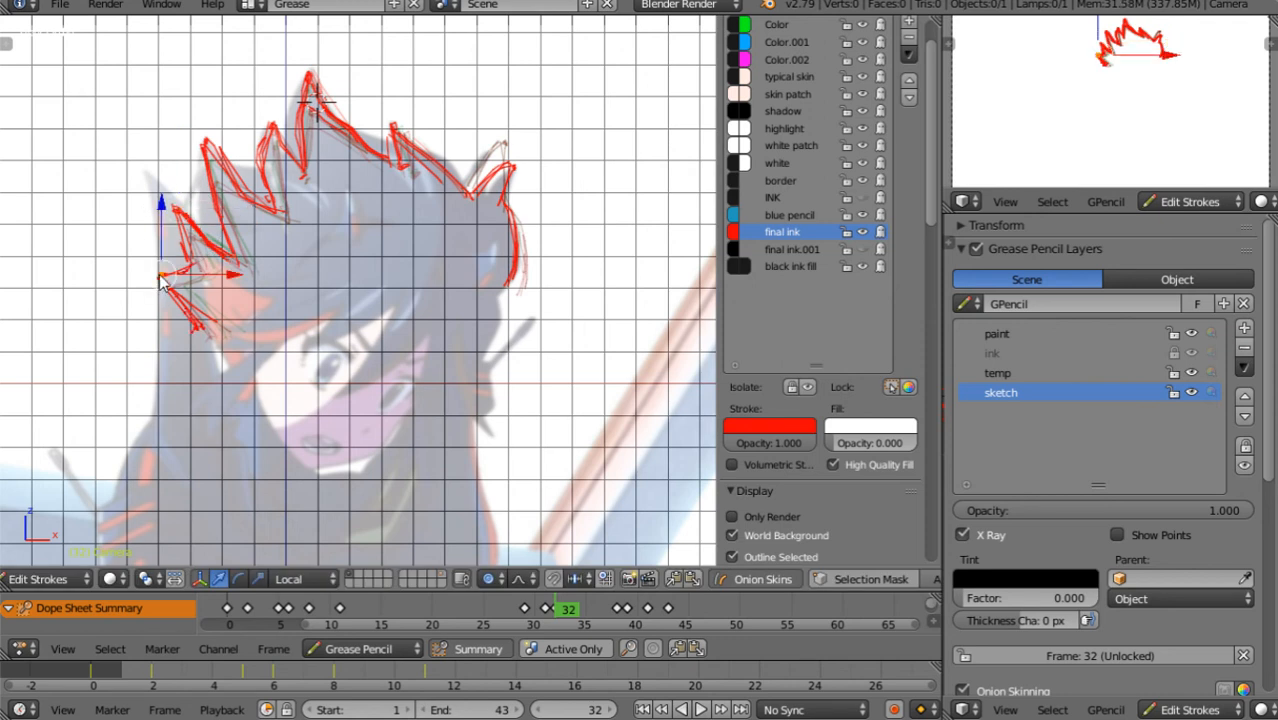
pyautogui.press('g')
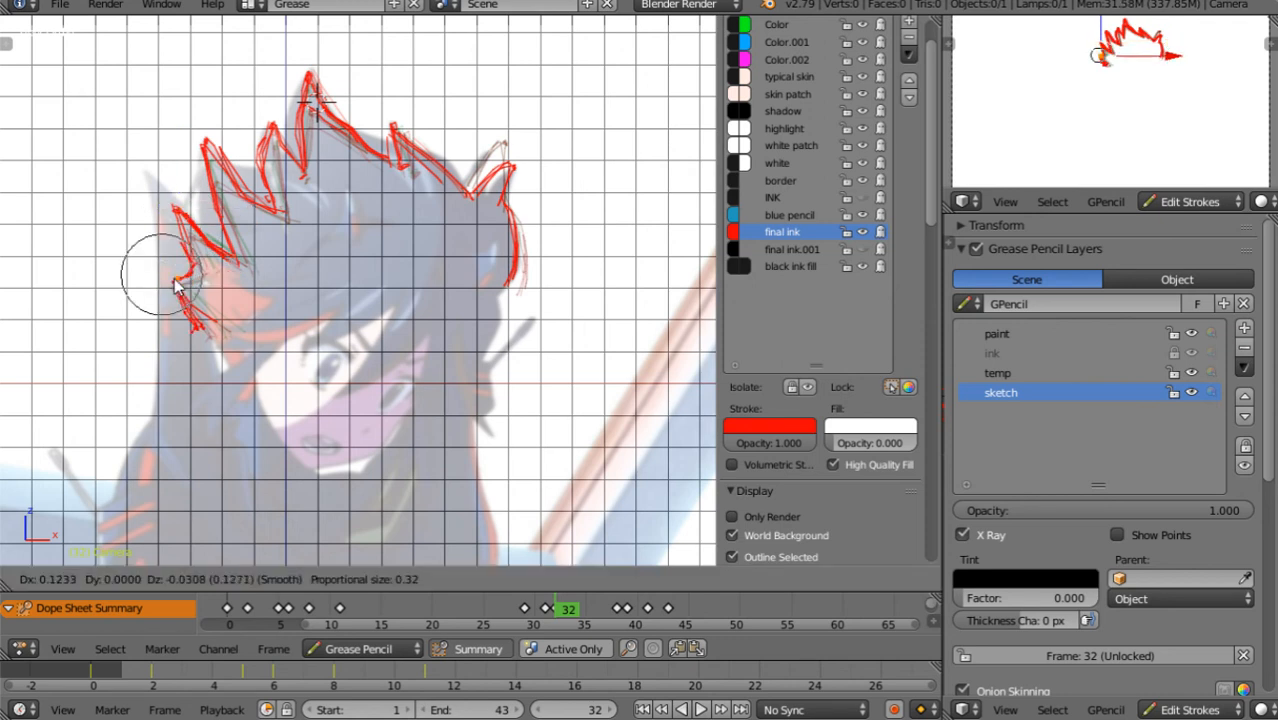
pyautogui.click(177, 281)
# Nudge the three valleys between the spikes left of the tallest one to refine the outline's zigzag
pyautogui.rightClick(310, 172)
pyautogui.press('g')
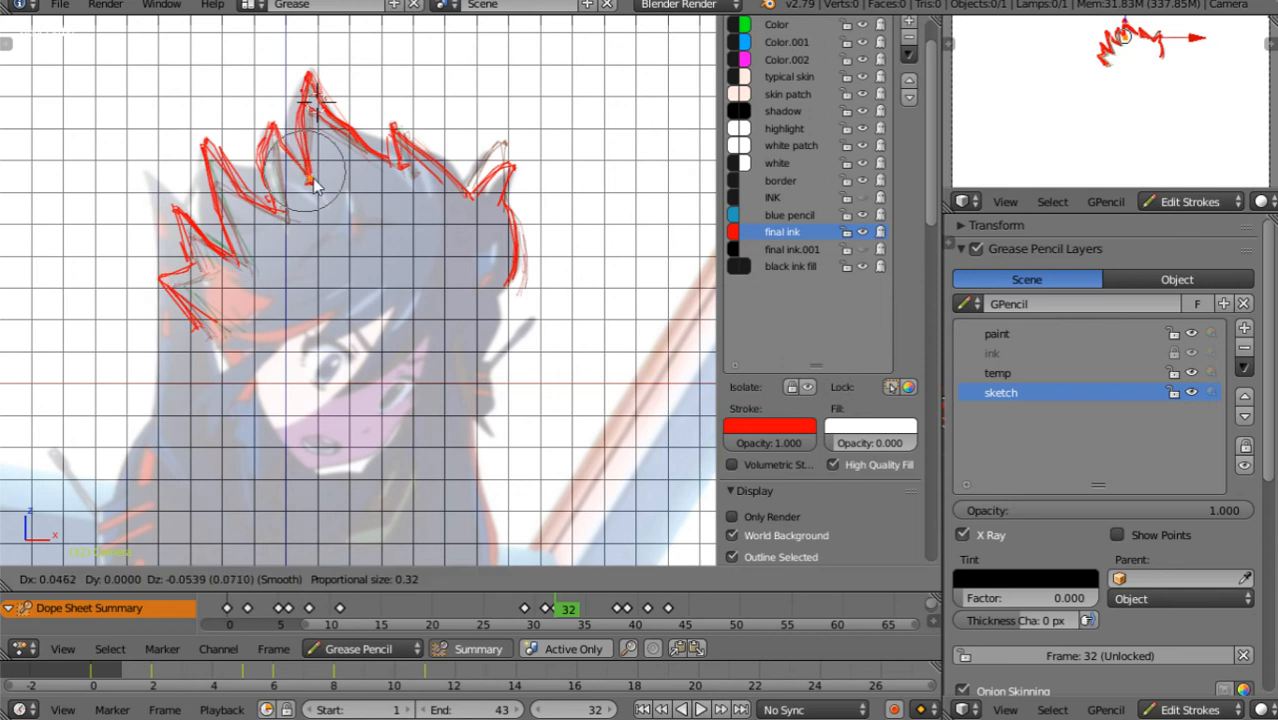
pyautogui.click(314, 186)
pyautogui.rightClick(279, 213)
pyautogui.press('g')
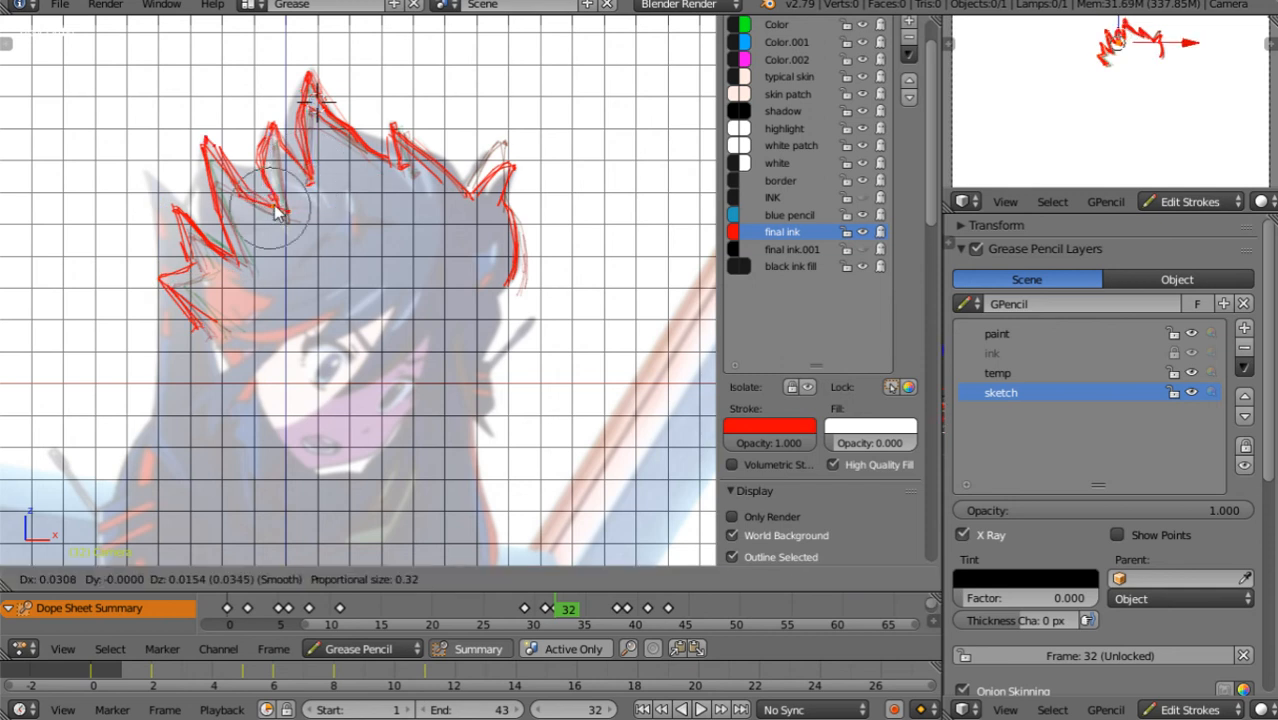
pyautogui.click(276, 202)
pyautogui.rightClick(236, 263)
pyautogui.press('g')
pyautogui.click(240, 258)
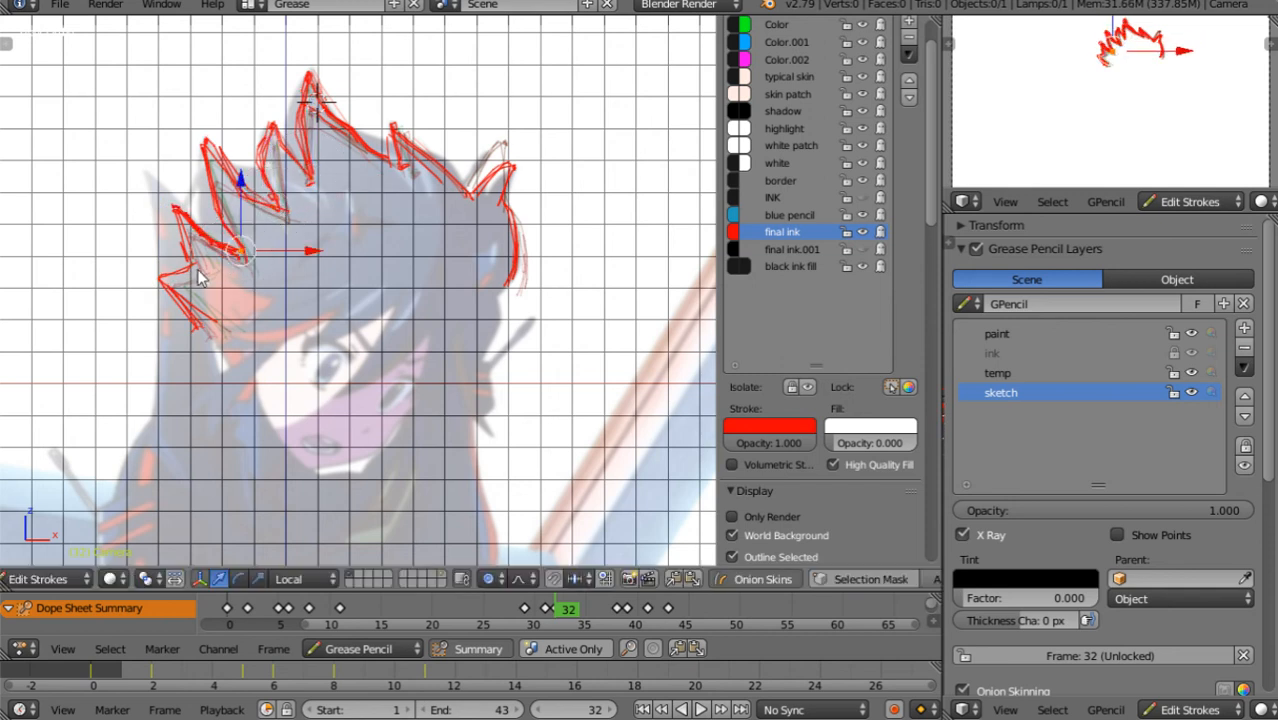
# Move the valley above the lowest left spike slightly down and right
pyautogui.rightClick(193, 265)
pyautogui.press('g')
pyautogui.click(201, 279)
pyautogui.click(200, 274)
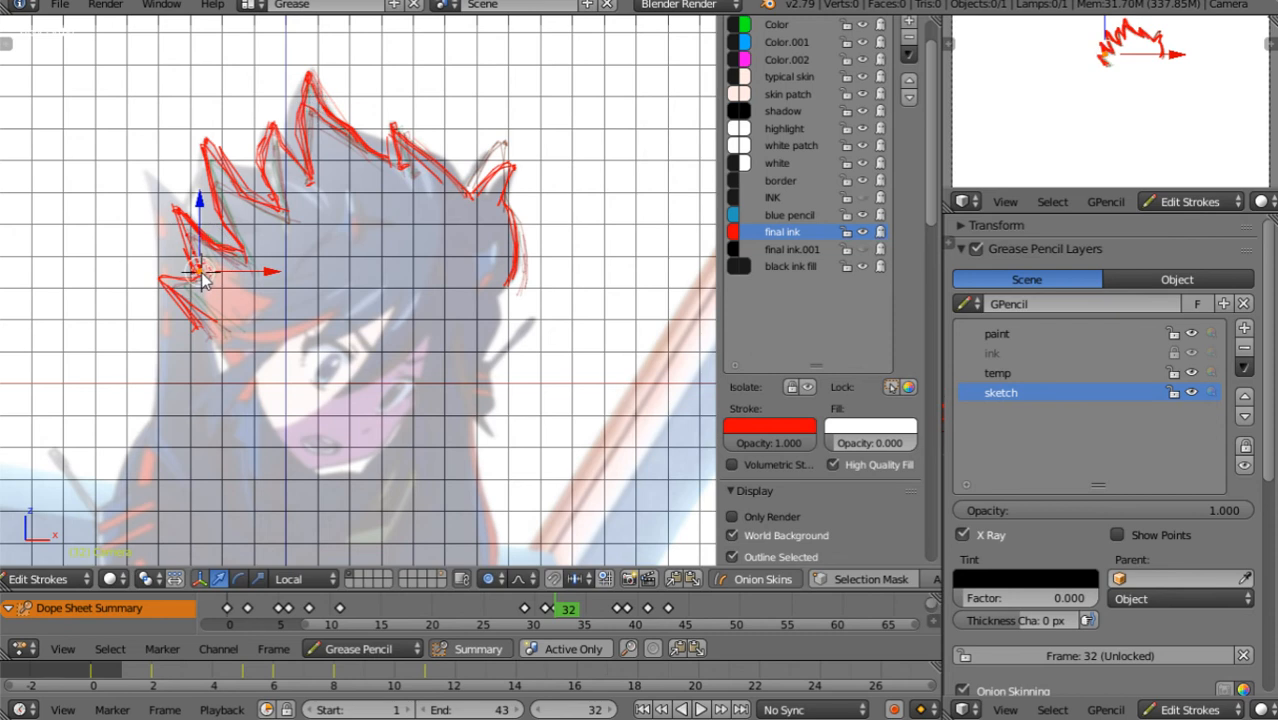
pyautogui.rightClick(177, 207)
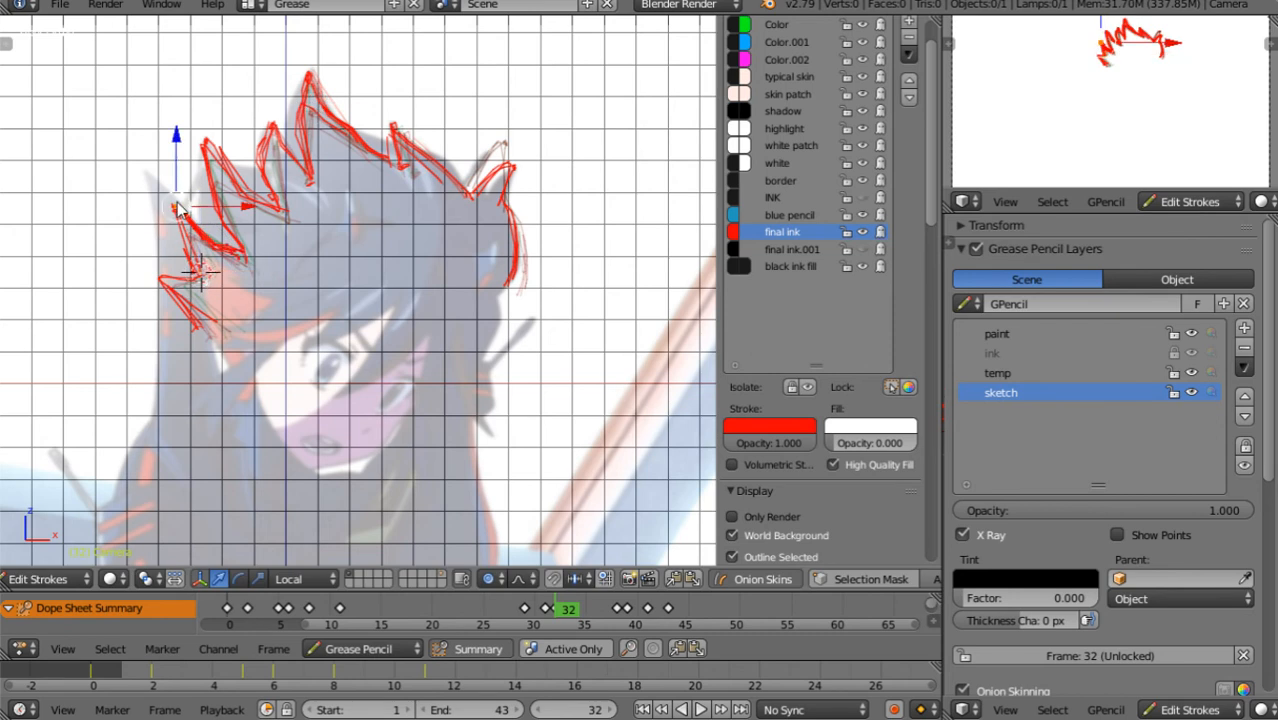
# Move the lowest left spike's tip inward and shift the outline's left end right to follow the reference hair
pyautogui.rightClick(162, 282)
pyautogui.press('g')
pyautogui.click(175, 290)
pyautogui.rightClick(196, 324)
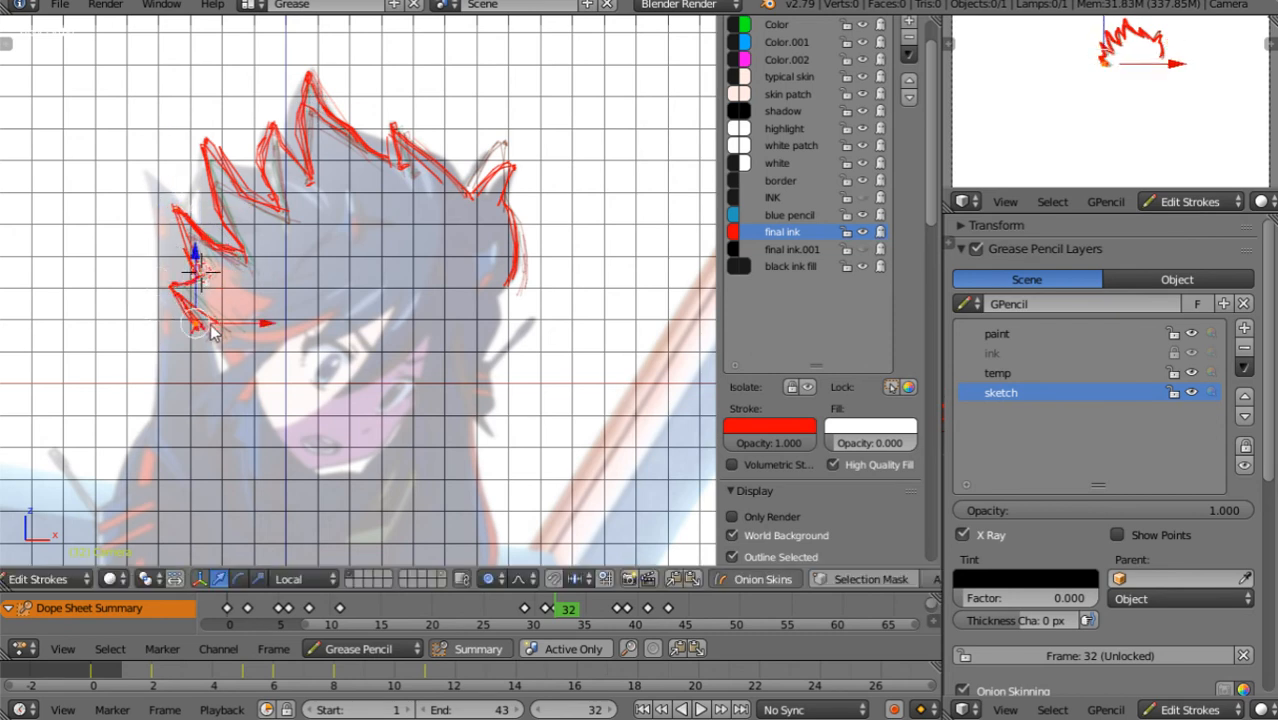
pyautogui.press('g')
pyautogui.click(210, 333)
# Lower the outer edge below the far-right spike and nudge the valley at its inner side down
pyautogui.rightClick(516, 204)
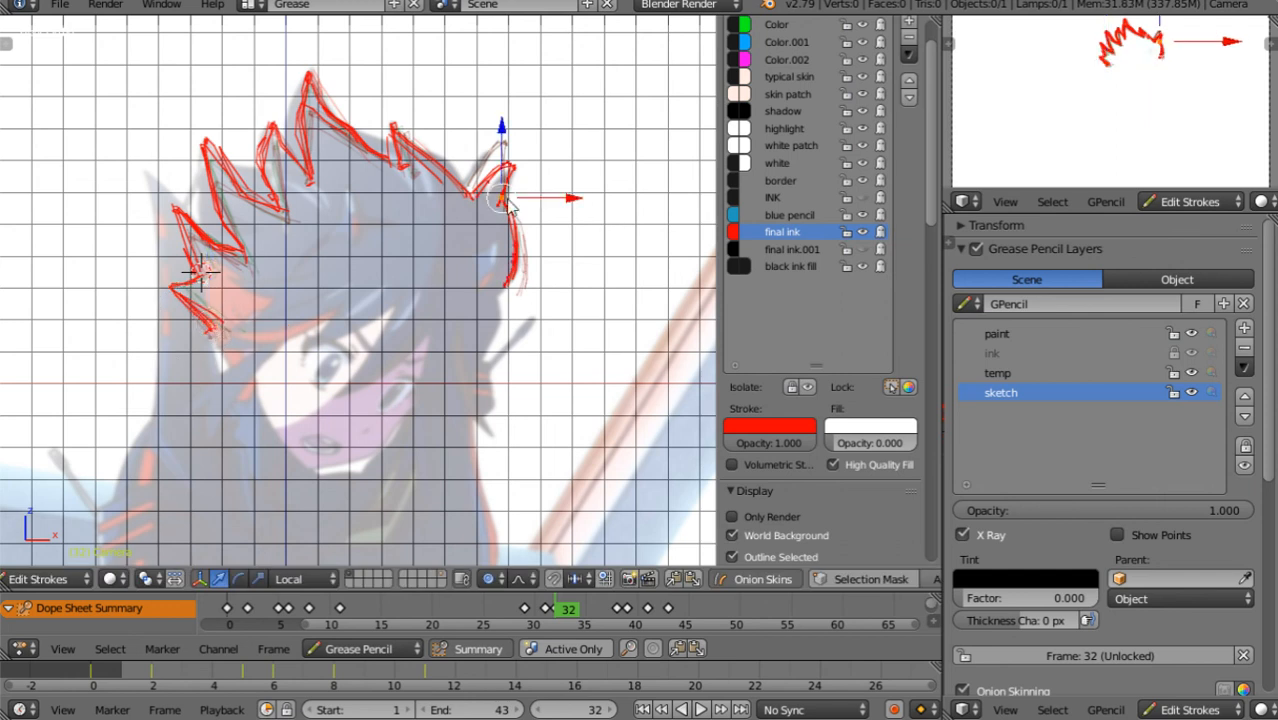
pyautogui.press('g')
pyautogui.click(484, 208)
pyautogui.rightClick(473, 193)
pyautogui.press('g')
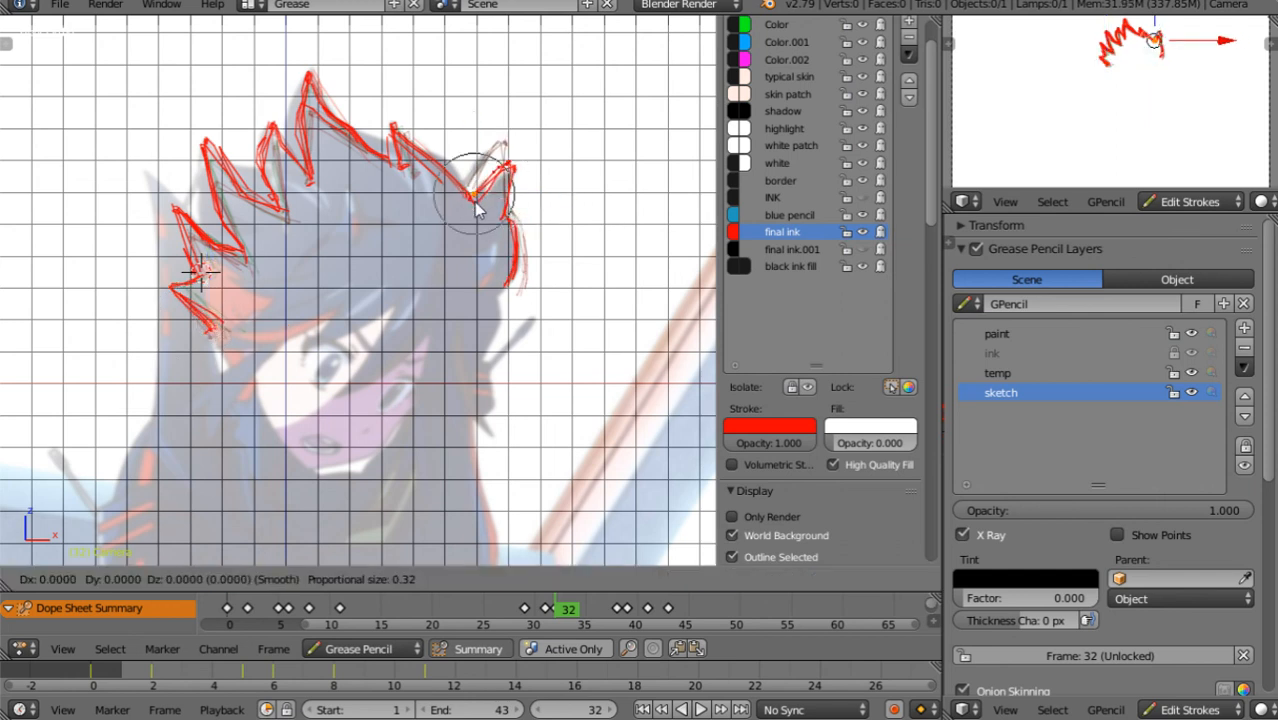
pyautogui.click(480, 202)
# Rotate the far-right spike's tip and shift it slightly inward and down
pyautogui.rightClick(515, 169)
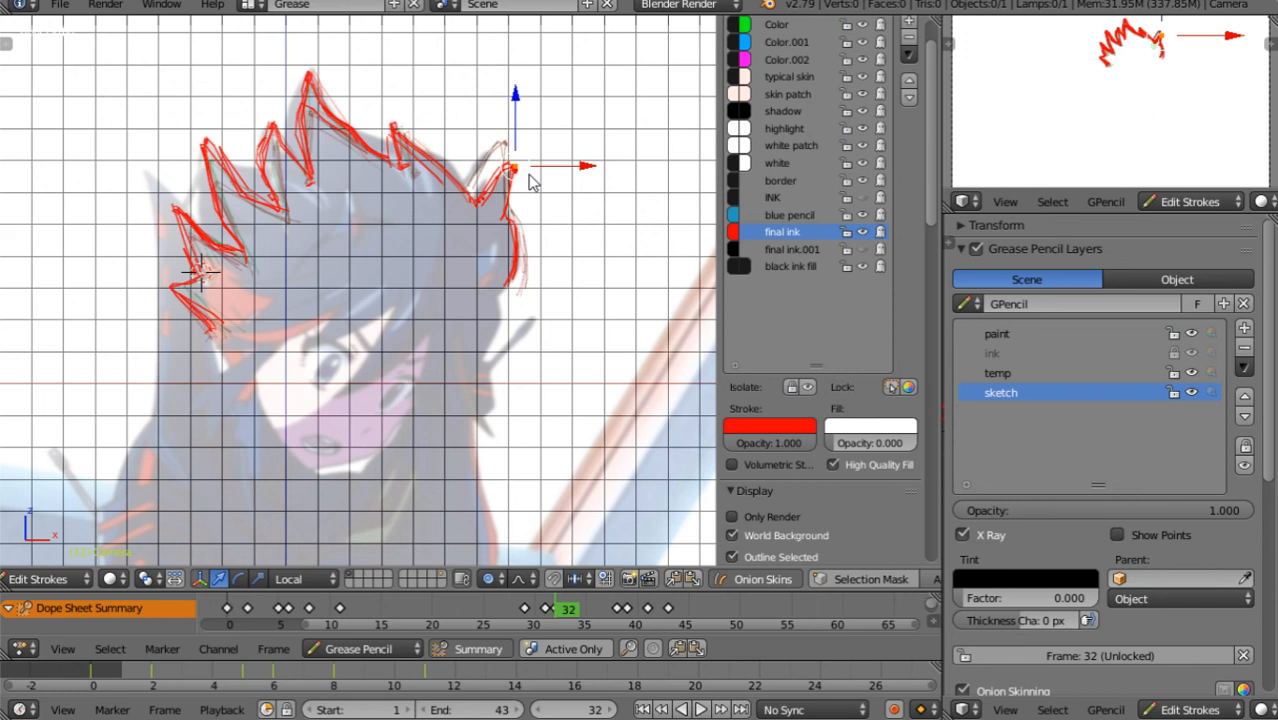
pyautogui.press('r')
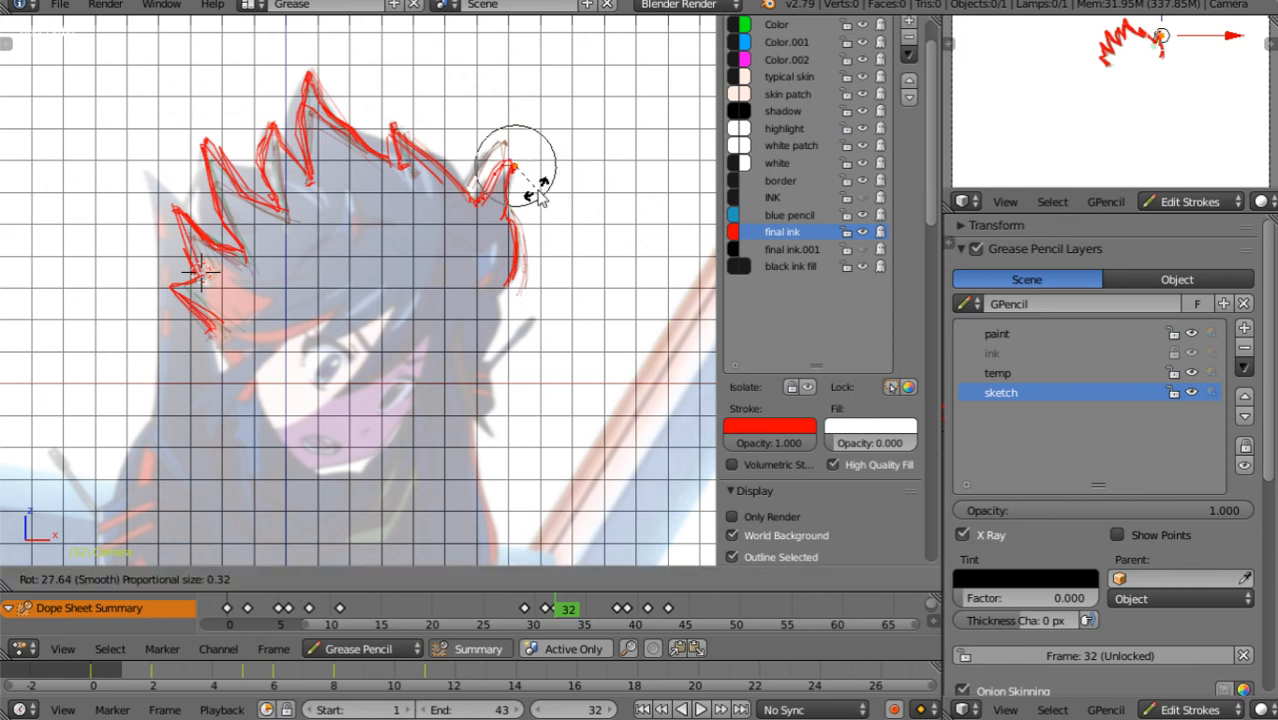
pyautogui.click(543, 190)
pyautogui.press('r')
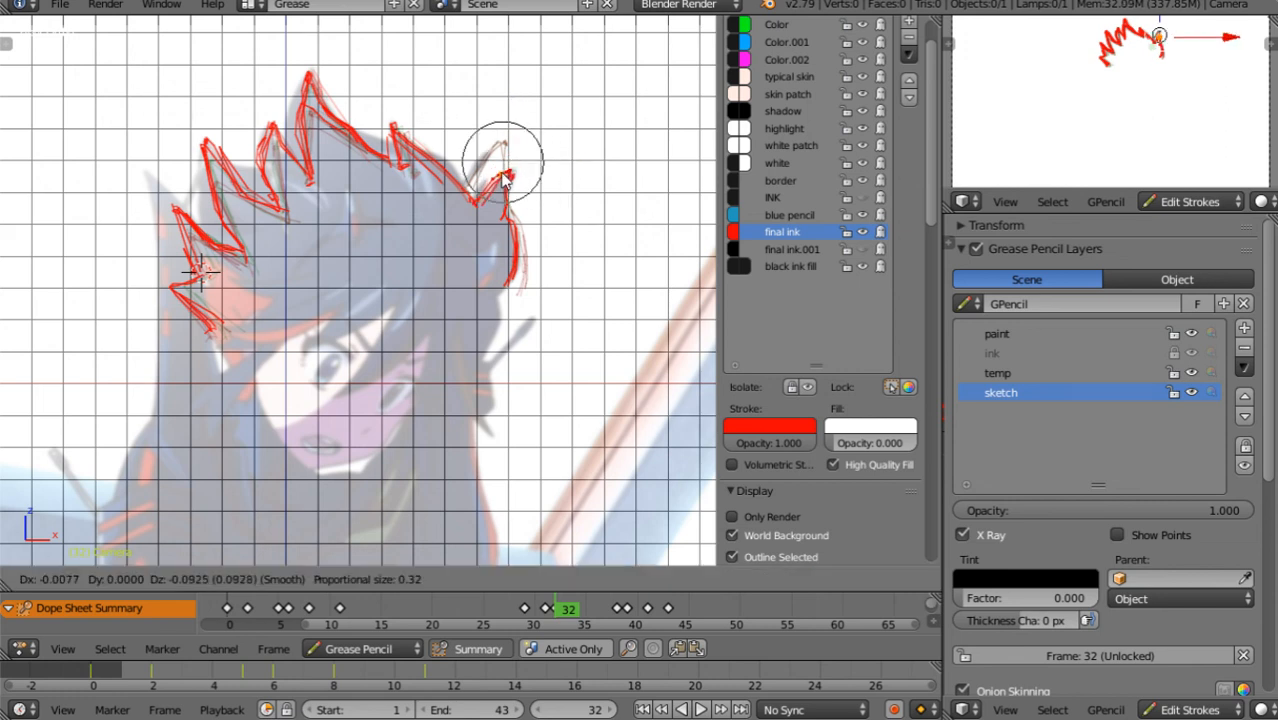
pyautogui.click(427, 172)
# Shift the slope between the small right spike and the far-right valley to the right
pyautogui.rightClick(440, 162)
pyautogui.press('g')
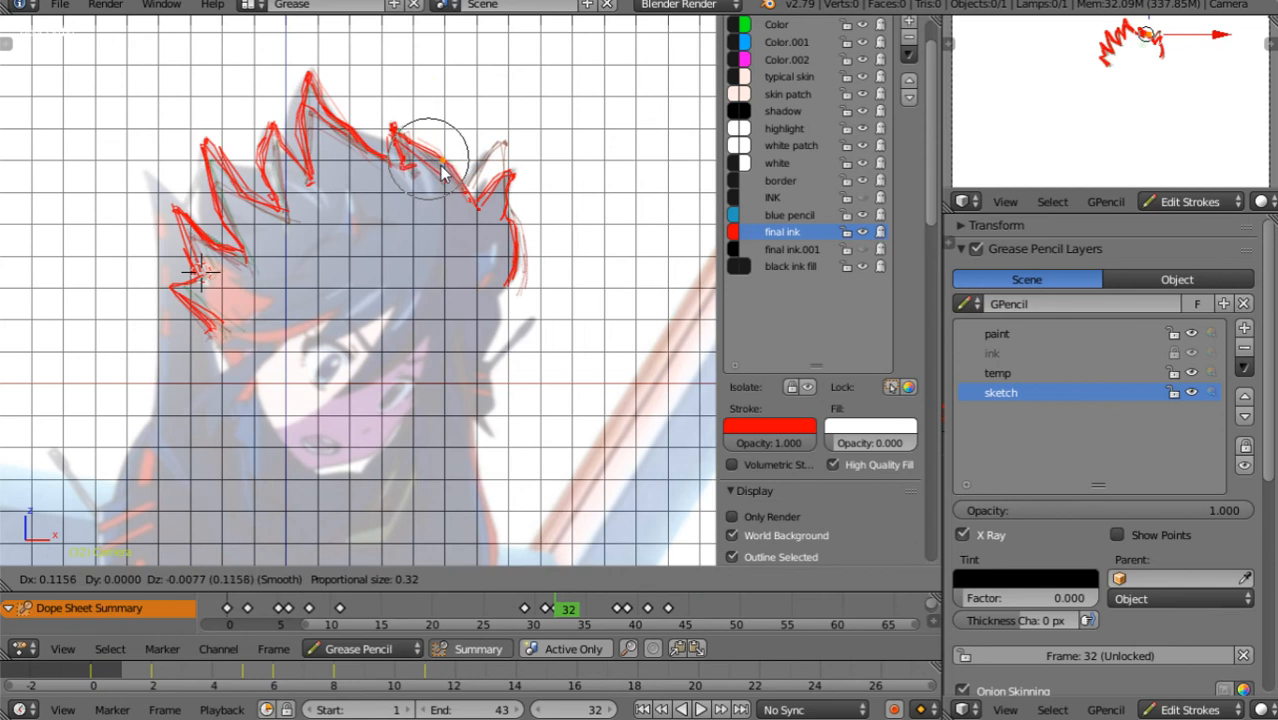
pyautogui.click(443, 178)
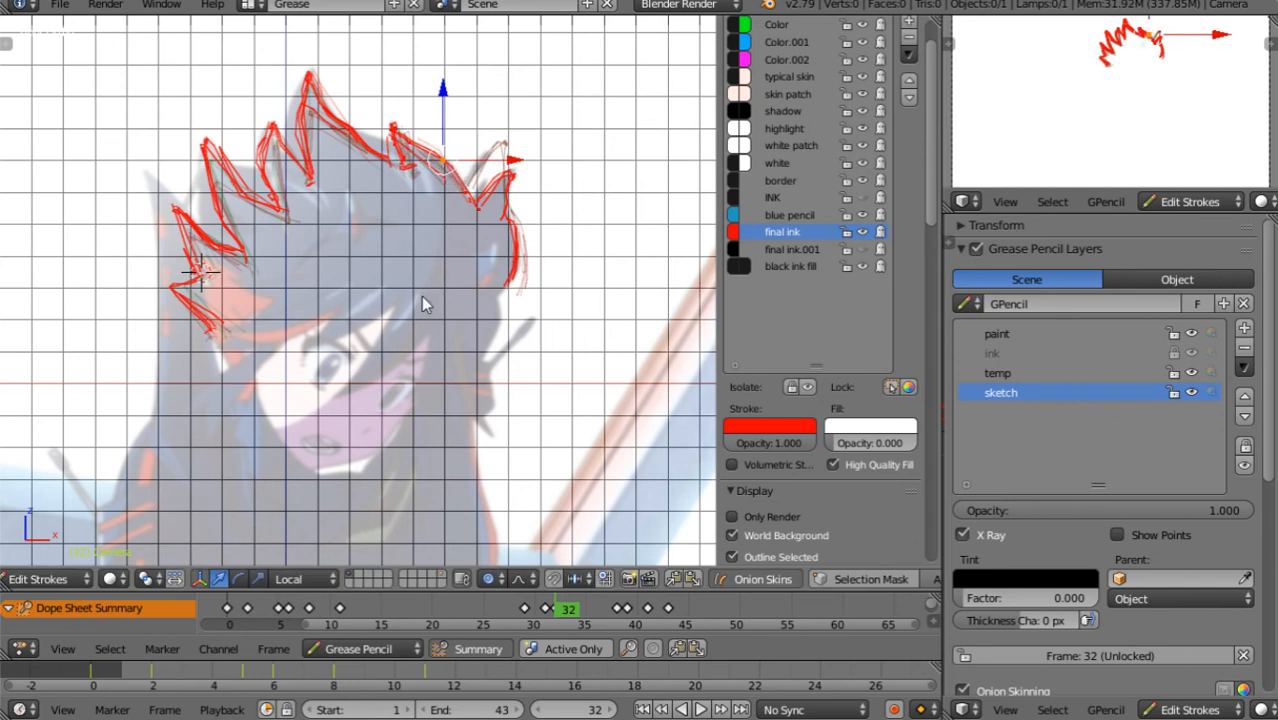
# At frame 38, rotate the whole red hair outline about 10 degrees clockwise and shift it right over the reference hair
pyautogui.press('Up')
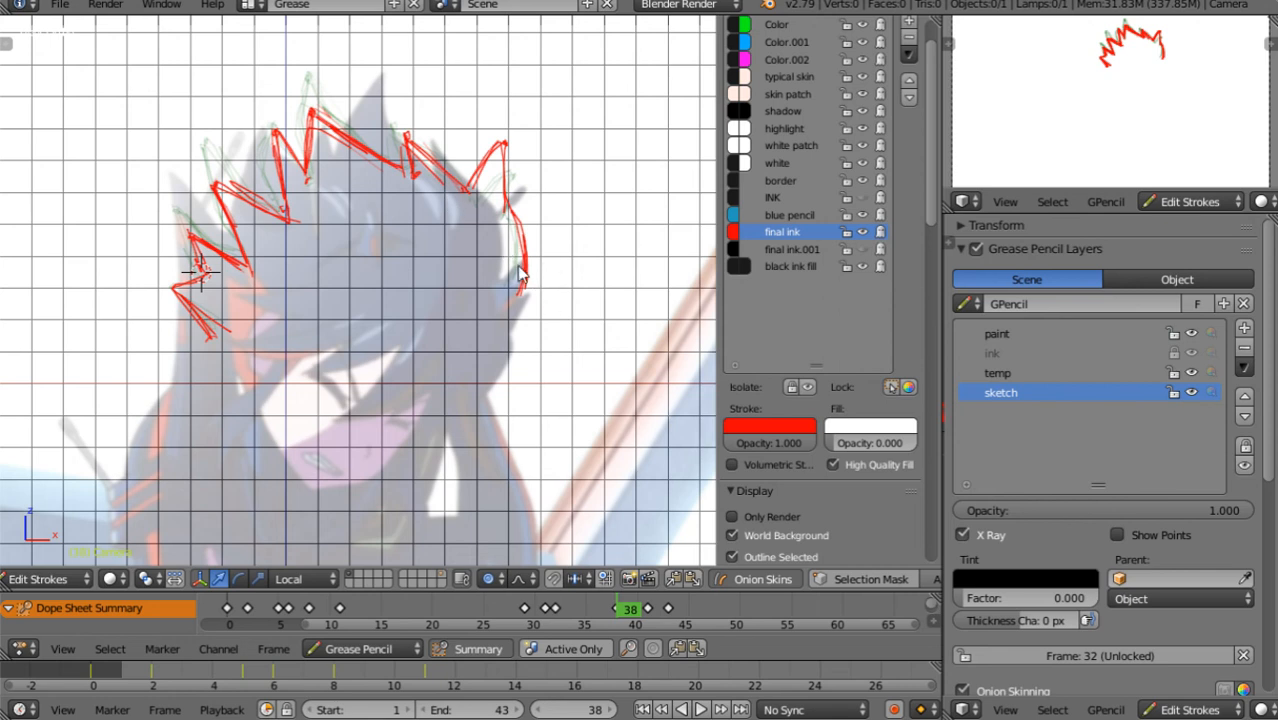
pyautogui.press('Down')
pyautogui.press('Up')
pyautogui.press('Down')
pyautogui.press('Up')
pyautogui.press('a')
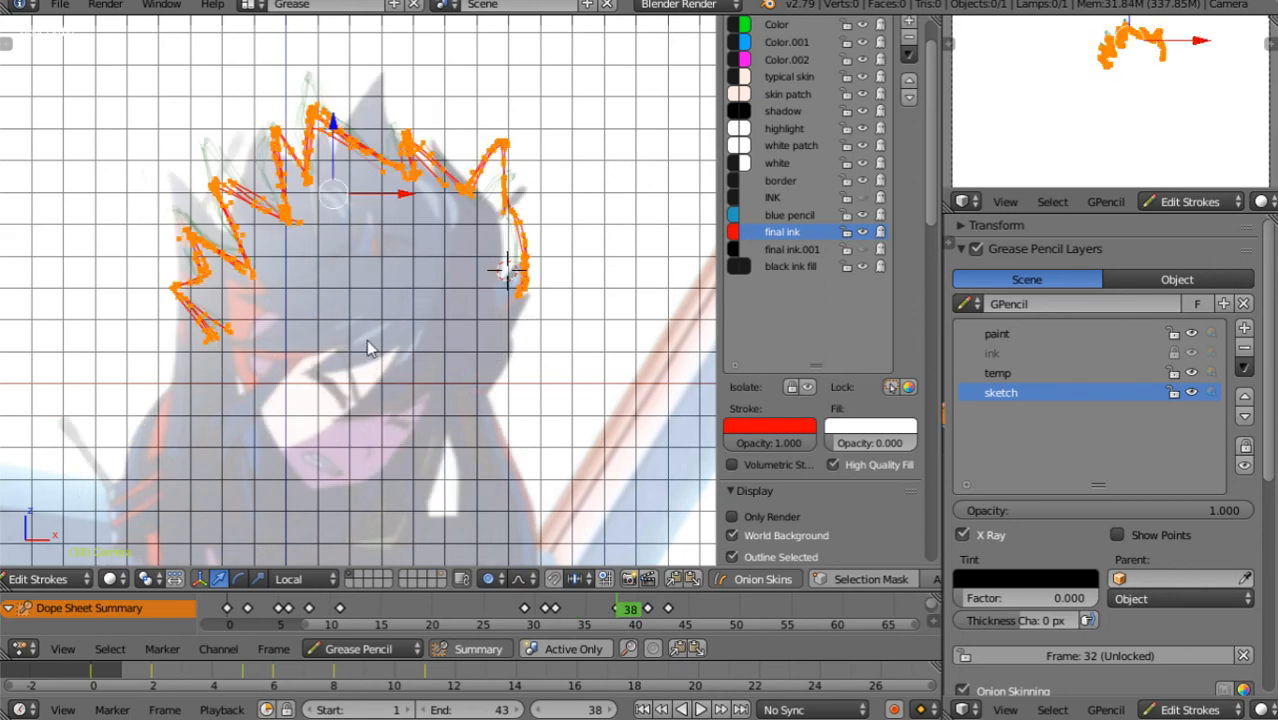
pyautogui.press('r')
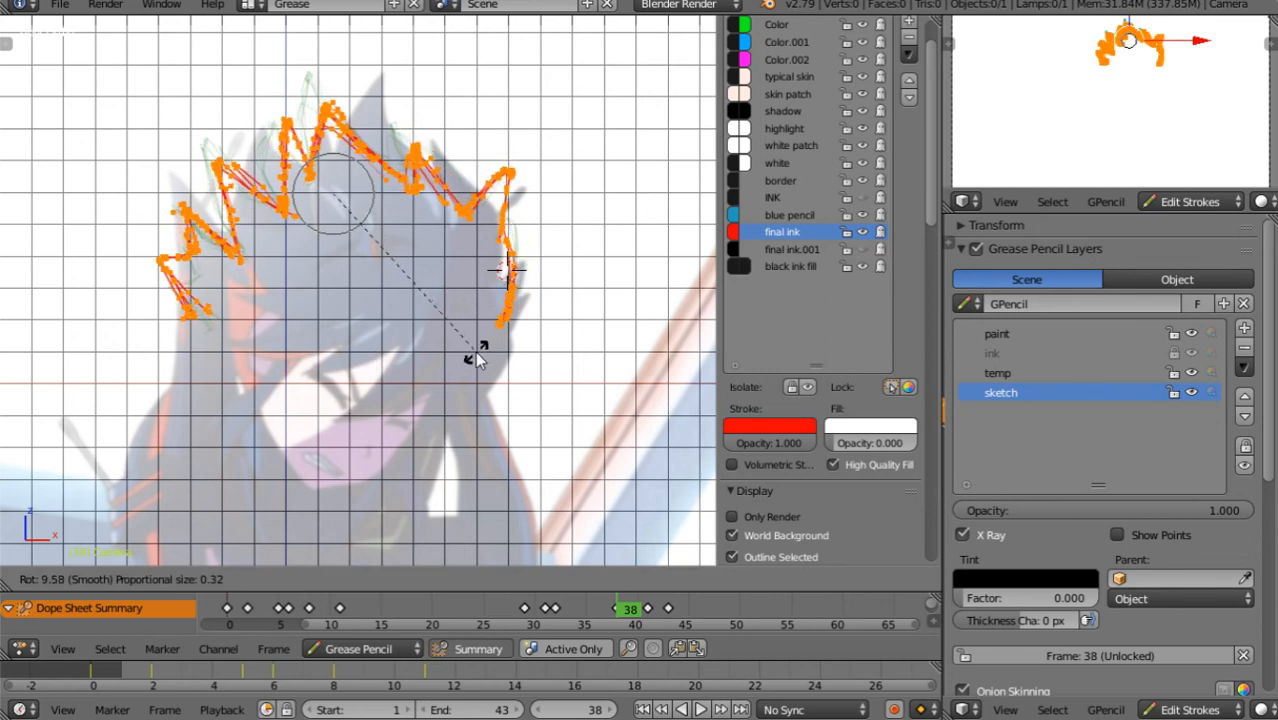
pyautogui.click(471, 364)
pyautogui.press('g')
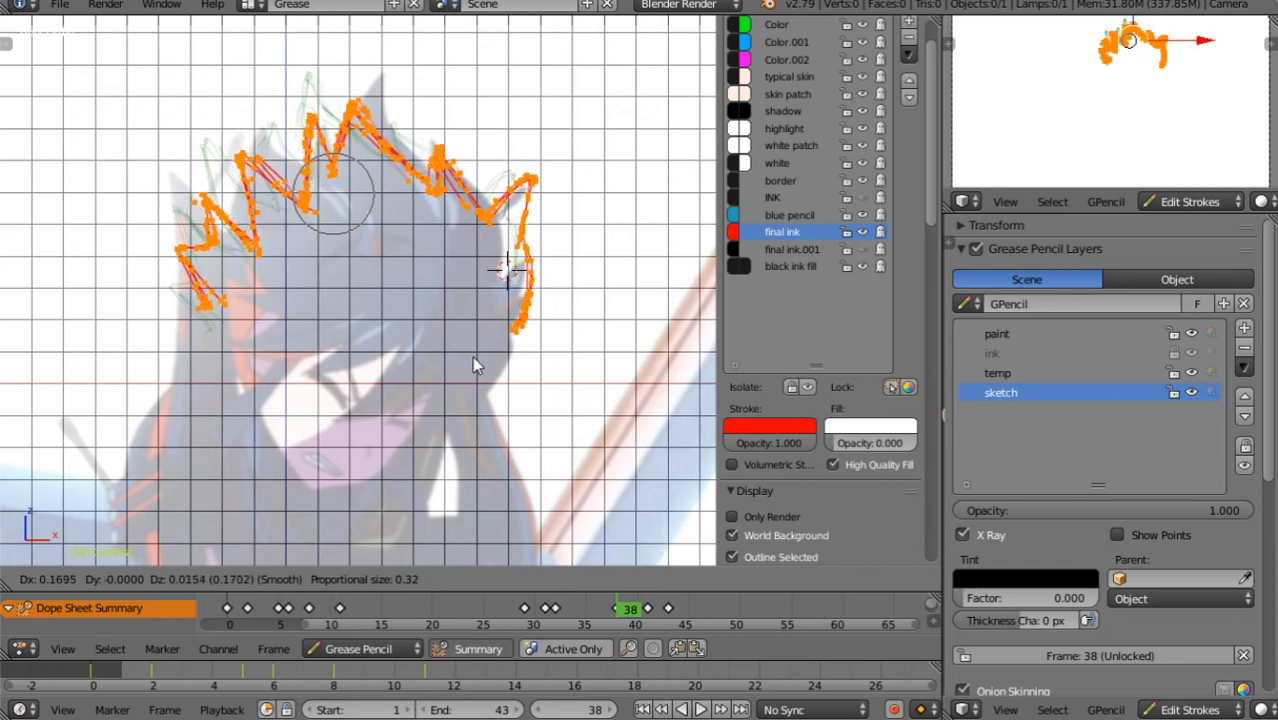
pyautogui.click(472, 356)
# Pull the tallest spike up and right to the reference hair's tip with a proportional size of 0.56
pyautogui.rightClick(358, 103)
pyautogui.press('g')
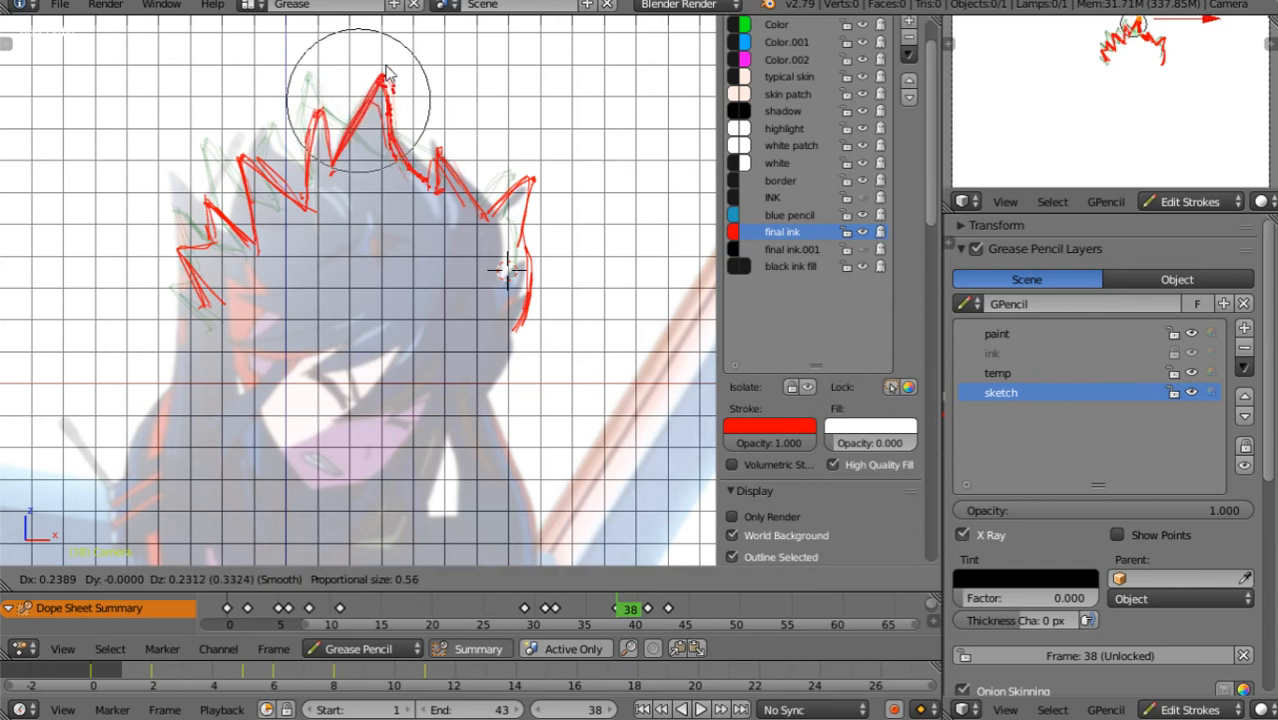
pyautogui.click(388, 72)
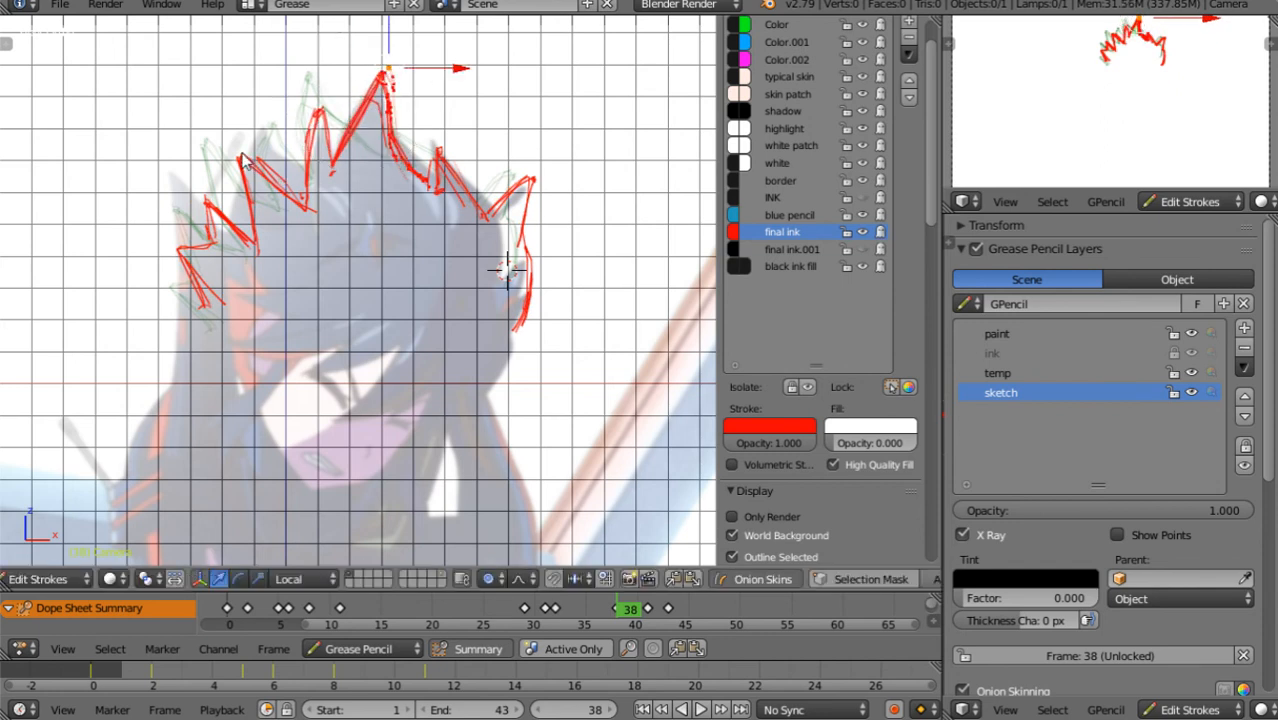
# Raise the third spike from the left up and right with proportional size 0.62, and shift the second spike slightly down and left
pyautogui.rightClick(243, 158)
pyautogui.press('g')
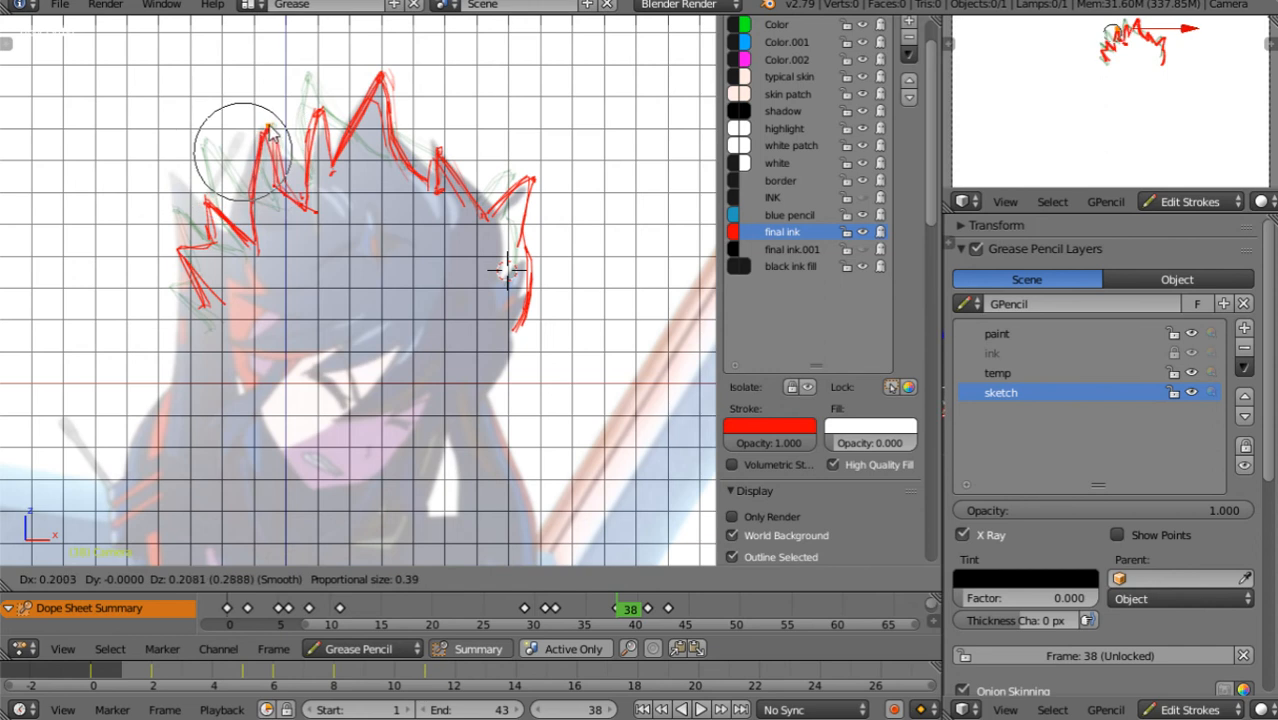
pyautogui.scroll(-5, 273, 133)
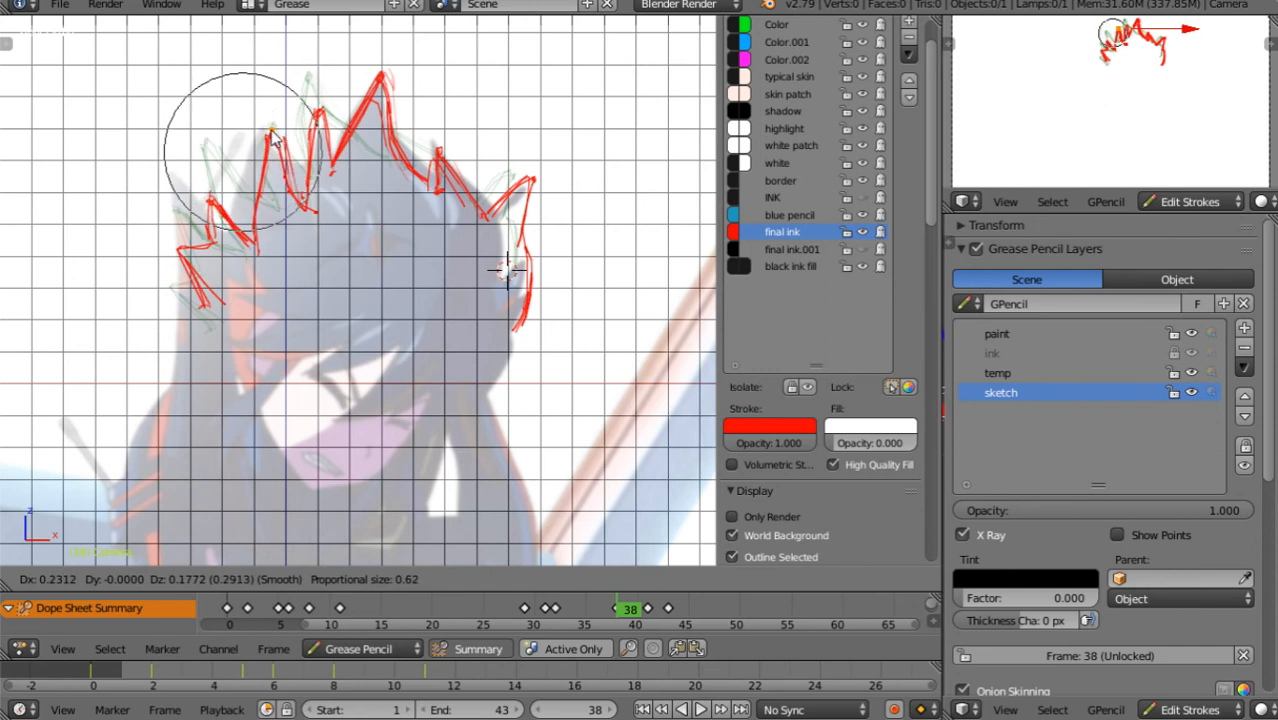
pyautogui.click(275, 136)
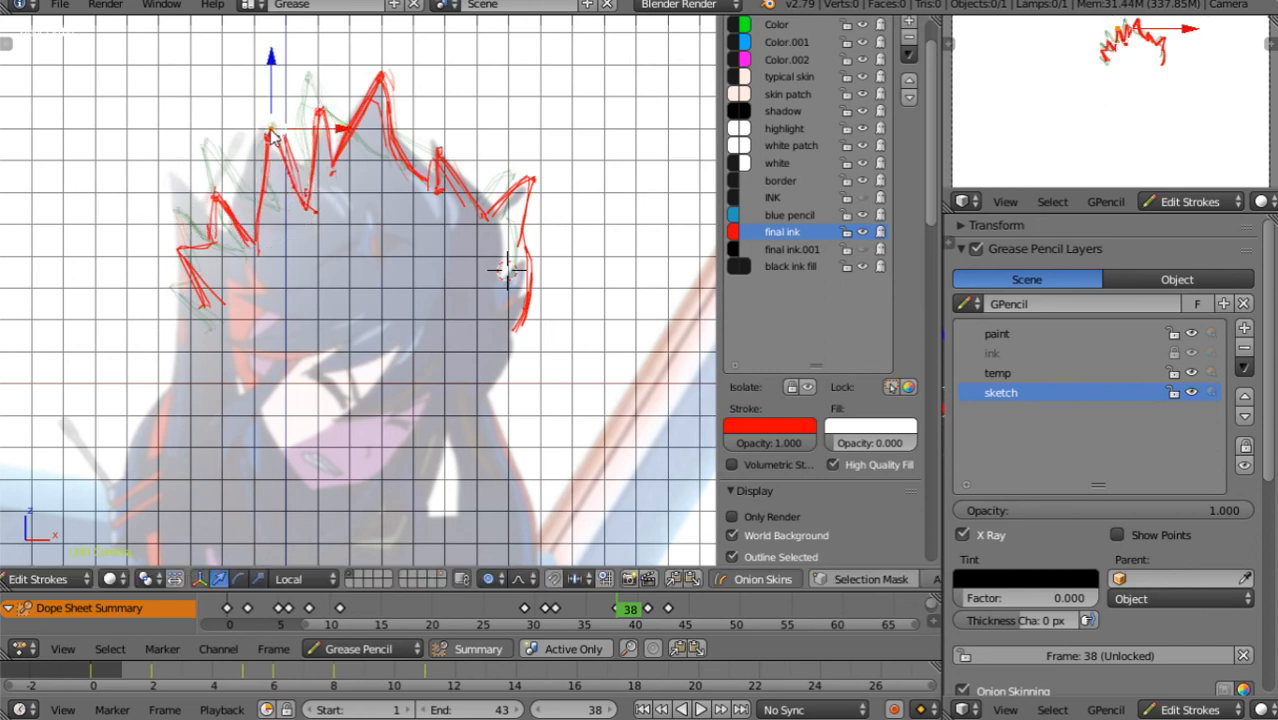
pyautogui.rightClick(216, 200)
pyautogui.press('g')
pyautogui.click(207, 210)
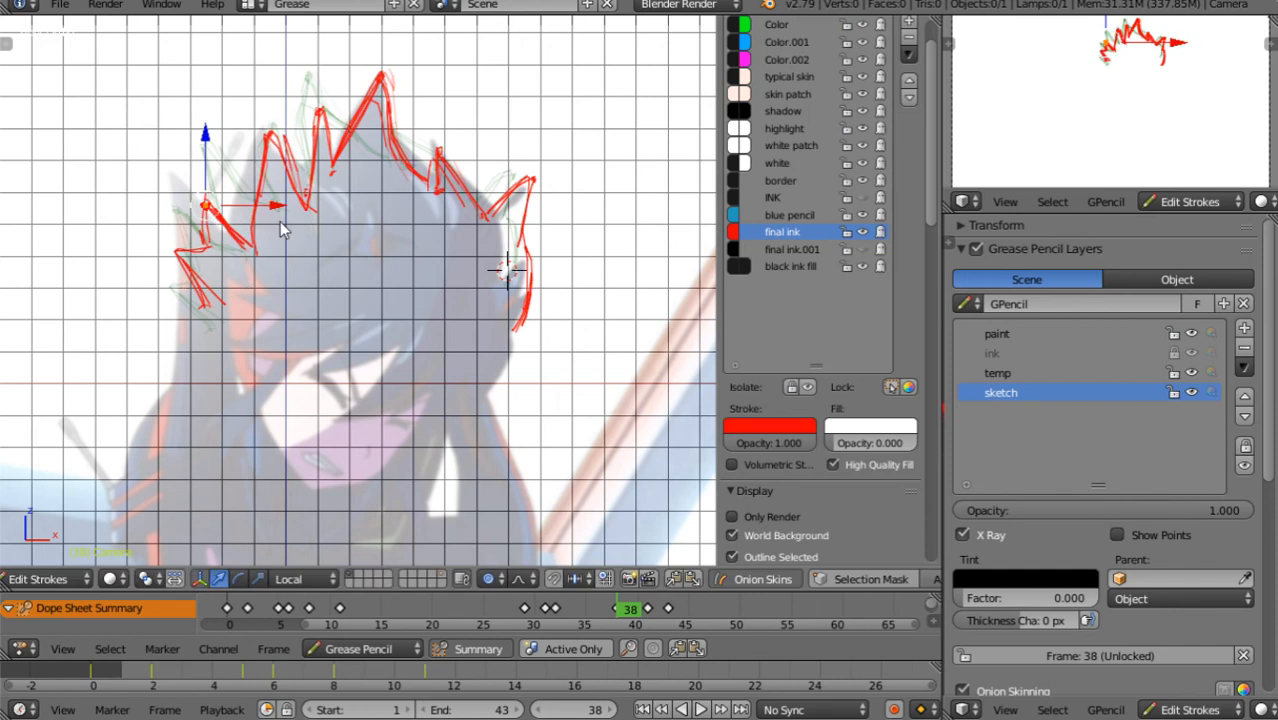
# Adjust the slope between the small right spike and the far-right valley to fit the reference hair
pyautogui.rightClick(479, 204)
pyautogui.press('g')
pyautogui.click(480, 197)
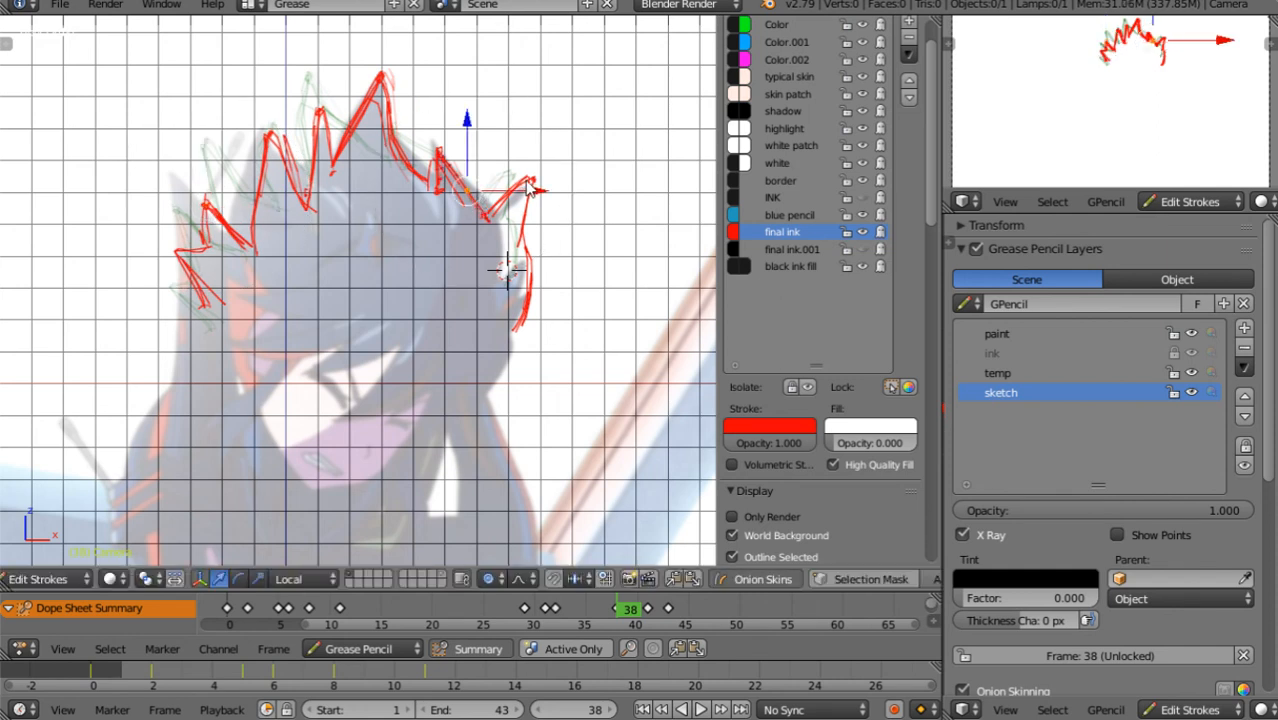
# At frame 38, move the far-right spike's tip slightly down-left and lower the outline's right end inward, using a proportional size of 0.75
pyautogui.rightClick(527, 183)
pyautogui.press('g')
pyautogui.click(520, 193)
pyautogui.rightClick(521, 315)
pyautogui.press('g')
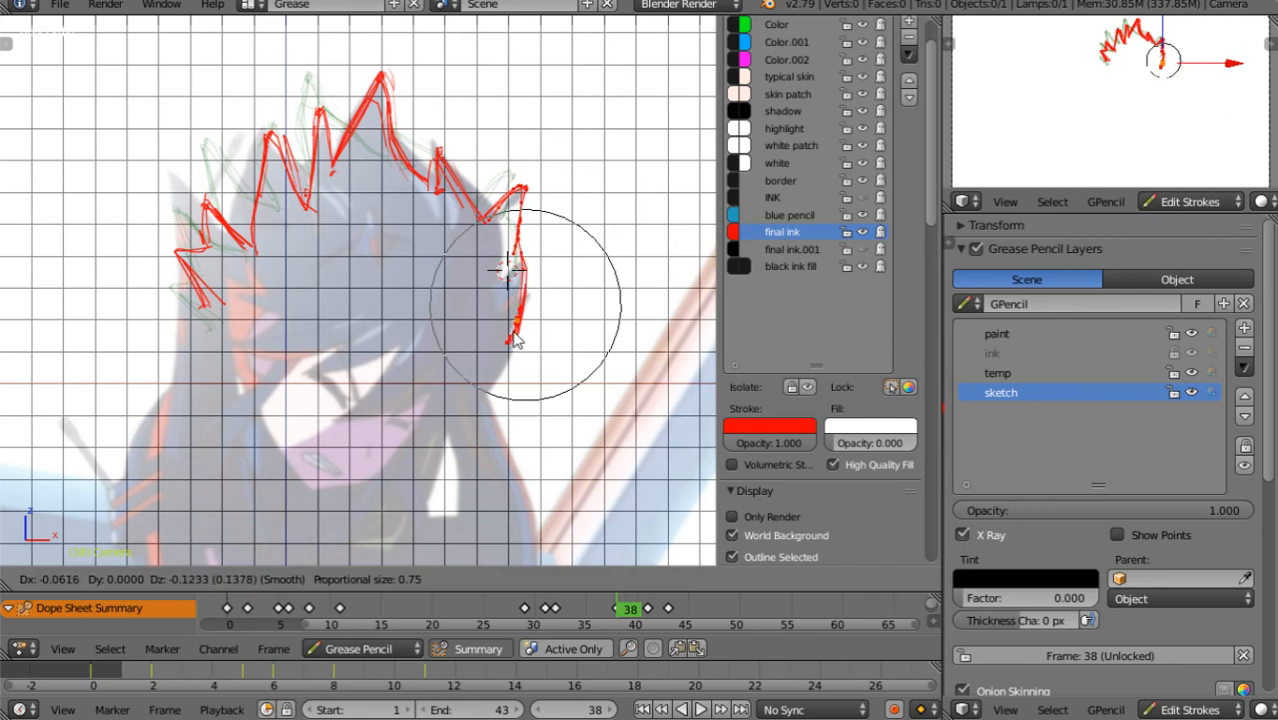
pyautogui.click(512, 335)
# Pull the outline's lower-left end right and down onto the reference hair with proportional size 0.75
pyautogui.rightClick(207, 315)
pyautogui.press('g')
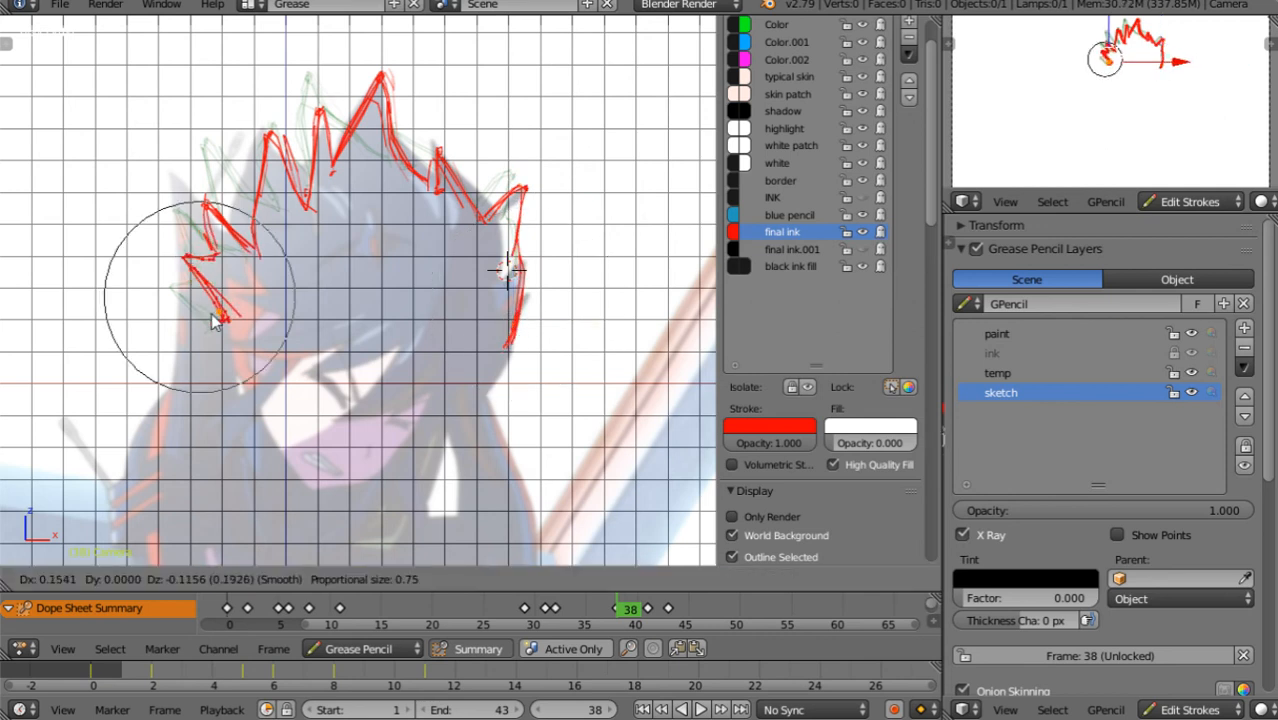
pyautogui.click(210, 322)
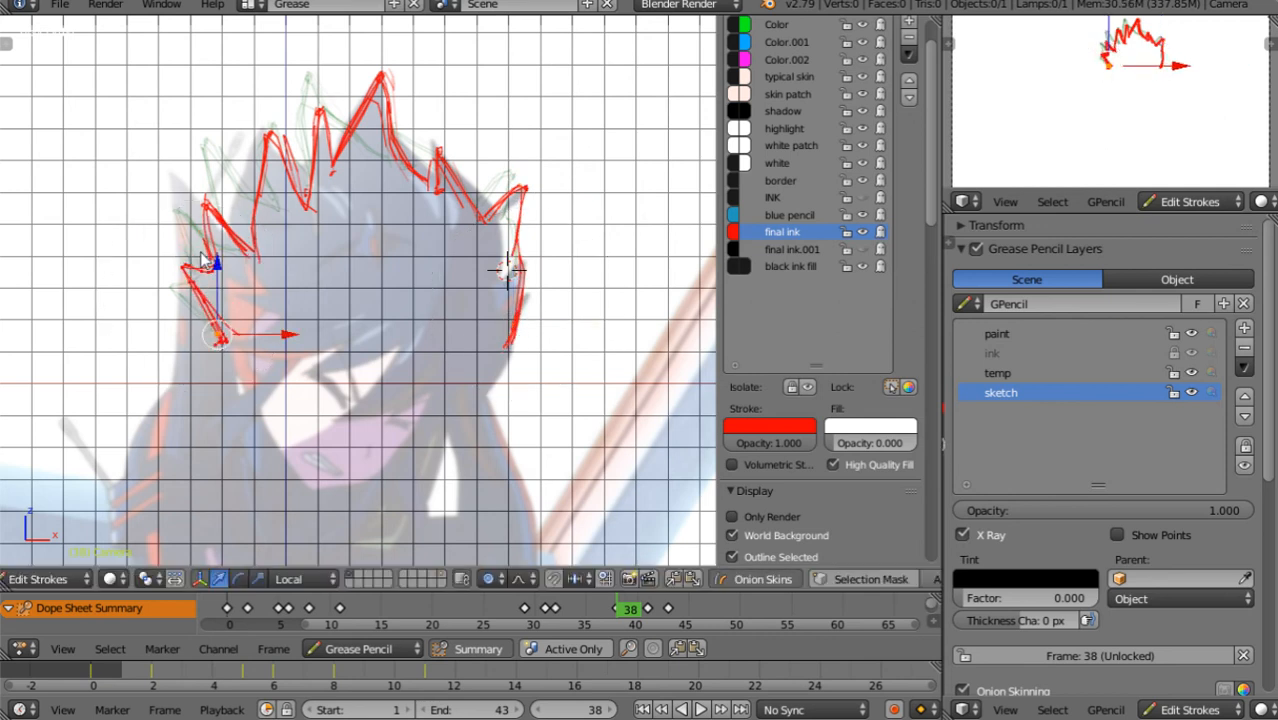
# Rotate the third spike from the left around its tip, and raise the valley beside it up and slightly right
pyautogui.rightClick(210, 201)
pyautogui.rightClick(271, 134)
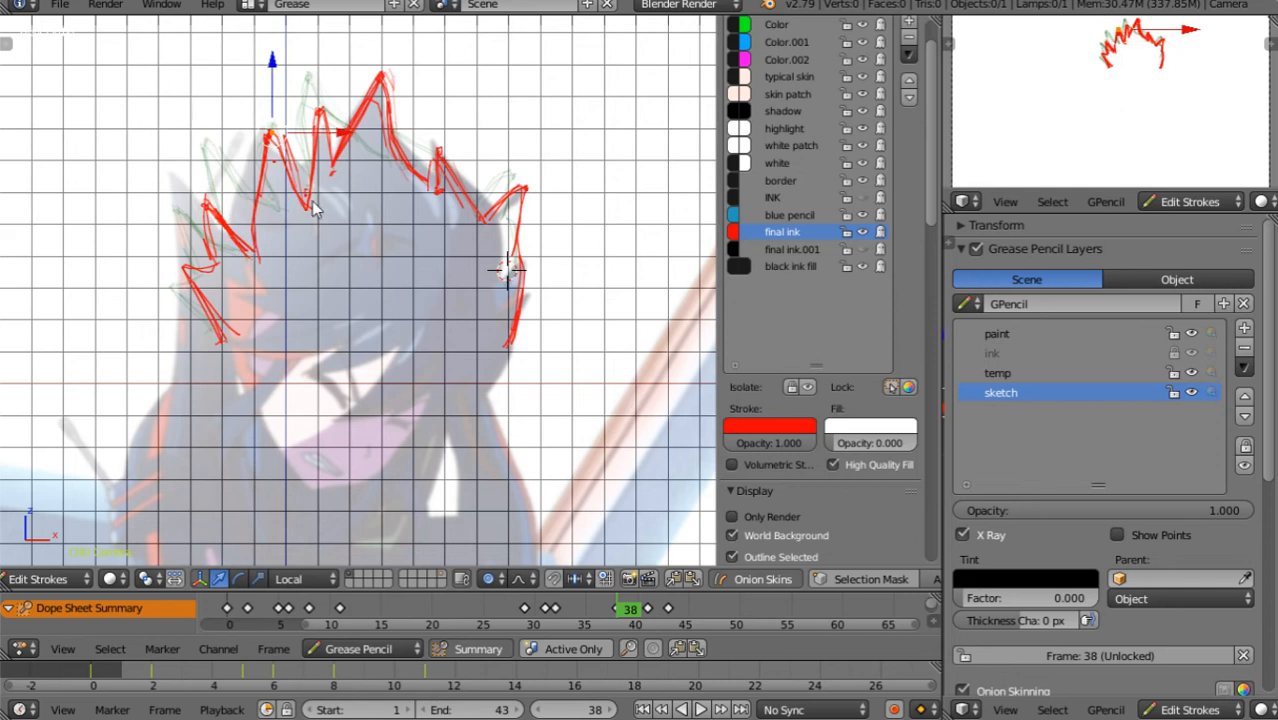
pyautogui.press('r')
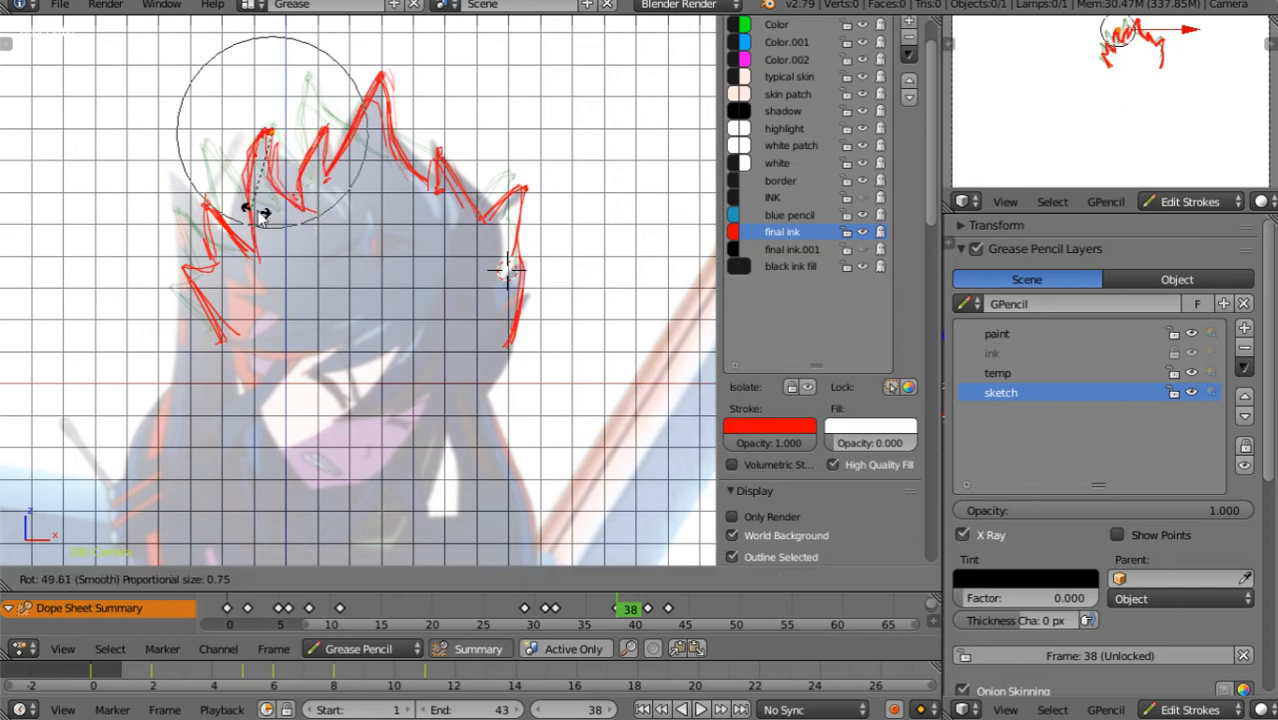
pyautogui.click(310, 231)
pyautogui.rightClick(307, 210)
pyautogui.press('g')
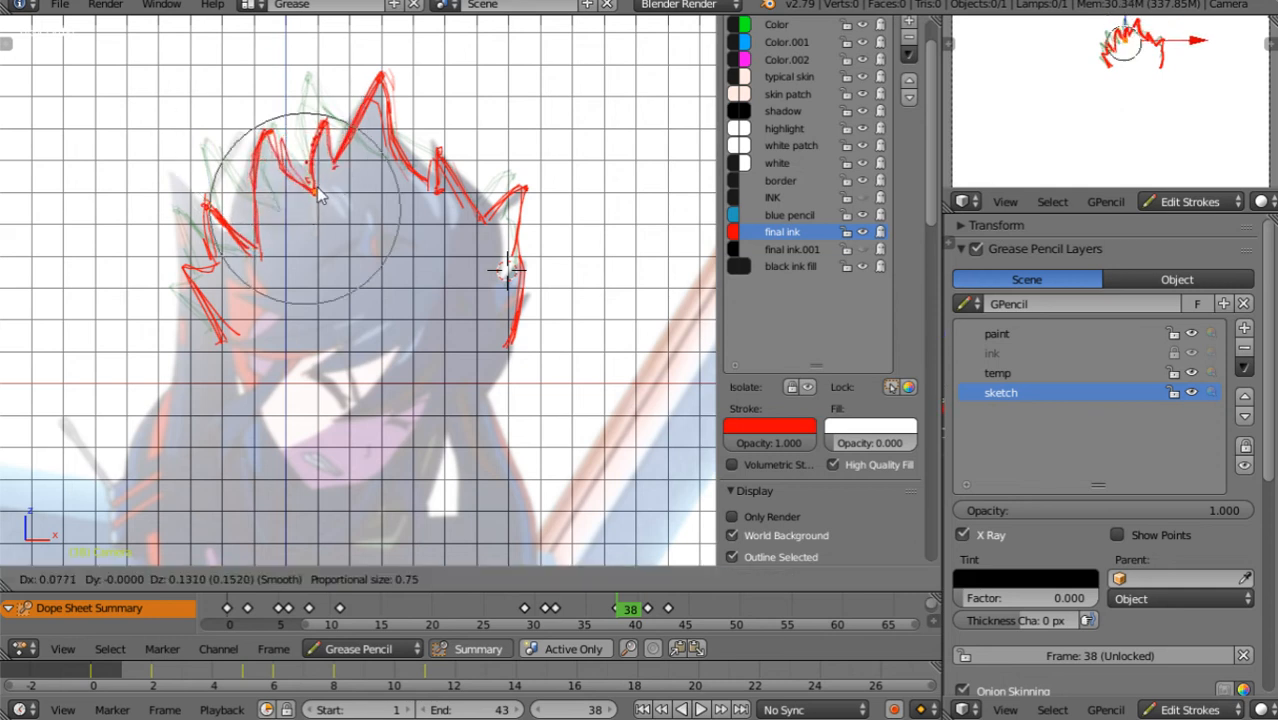
pyautogui.click(316, 185)
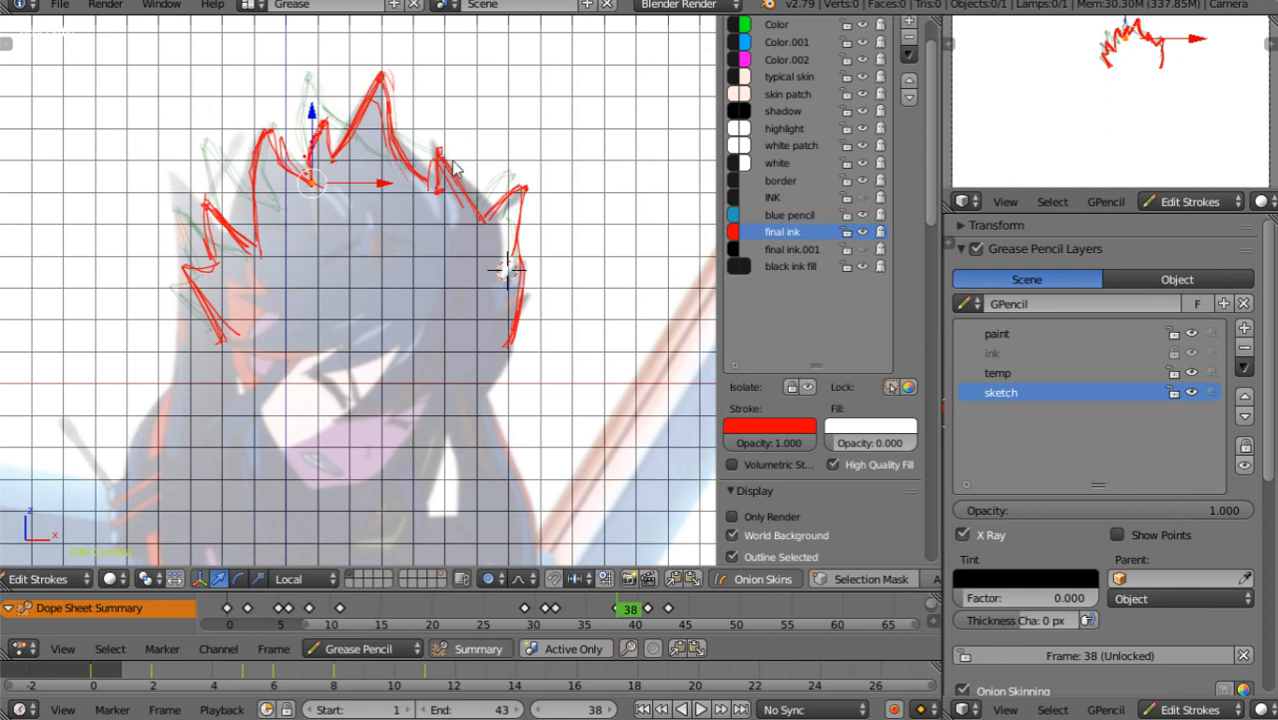
# Shift the slope right of the small right spike up and right, and nudge the valley on the spike's left side right
pyautogui.rightClick(462, 200)
pyautogui.press('g')
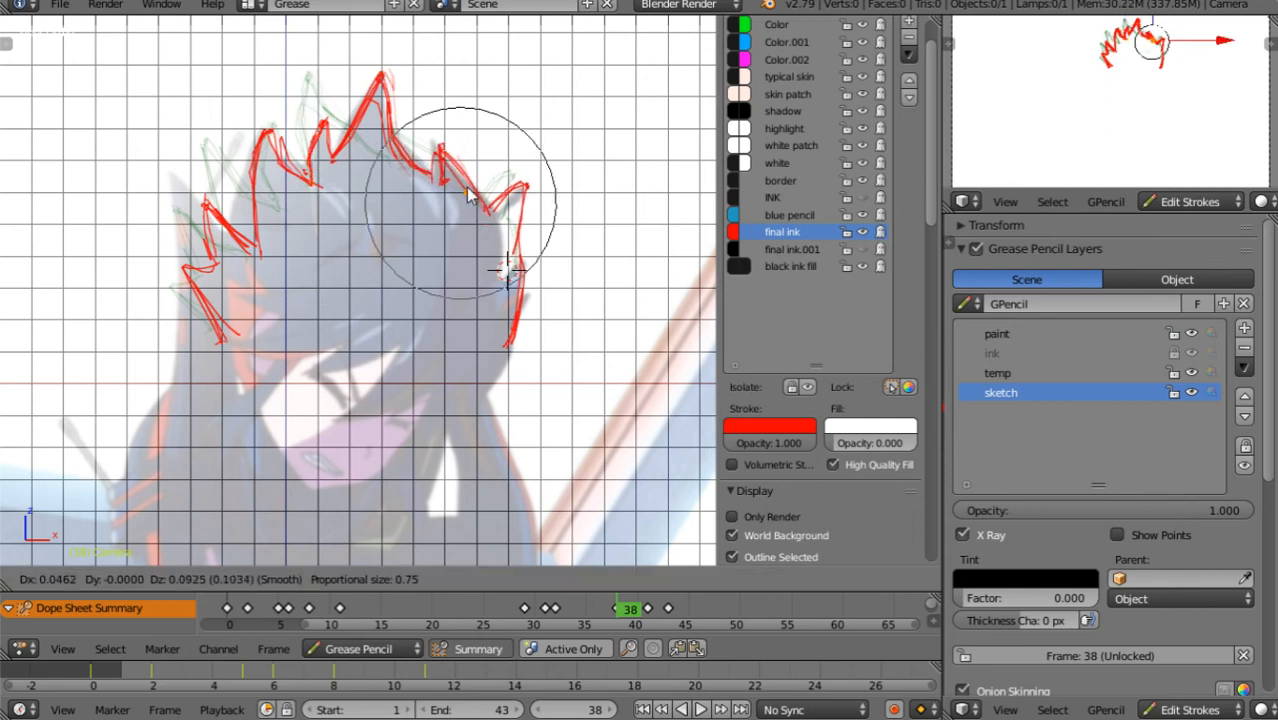
pyautogui.click(468, 191)
pyautogui.rightClick(430, 188)
pyautogui.press('g')
pyautogui.click(438, 186)
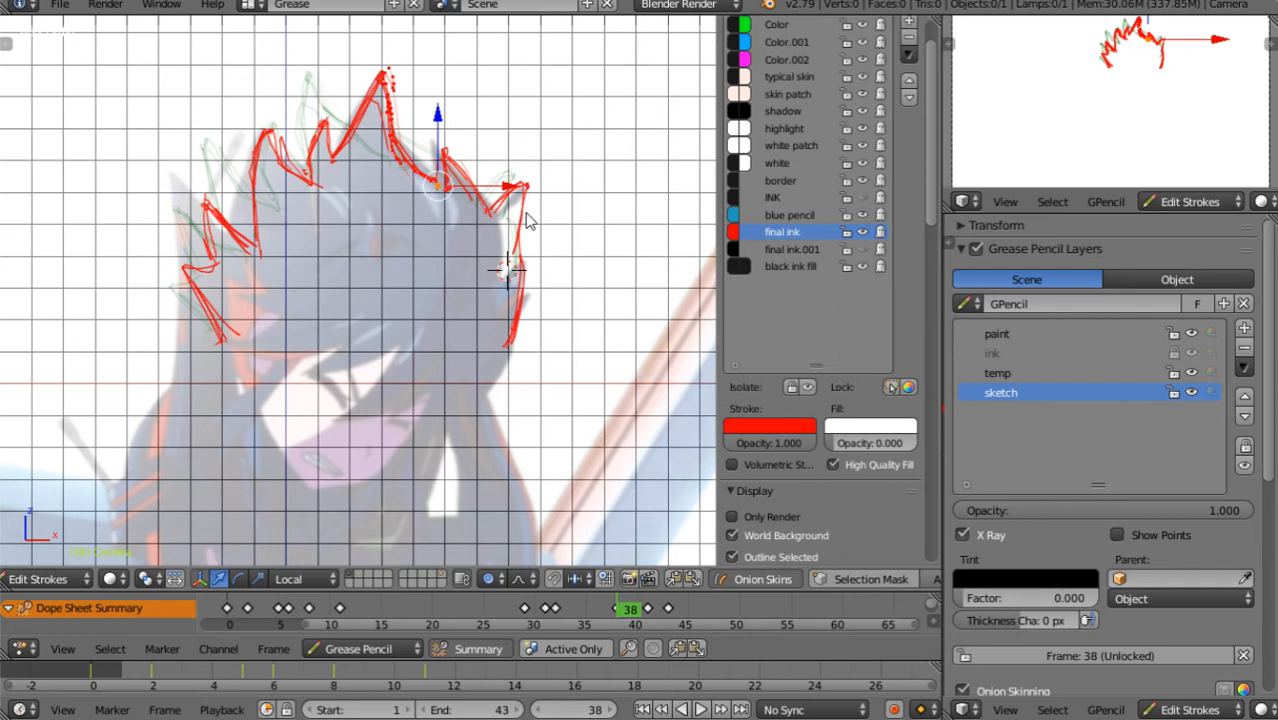
# Rotate the right edge about 16 degrees counter-clockwise and shift it left, and move the slope beside the far-right valley slightly right
pyautogui.rightClick(521, 256)
pyautogui.press('r')
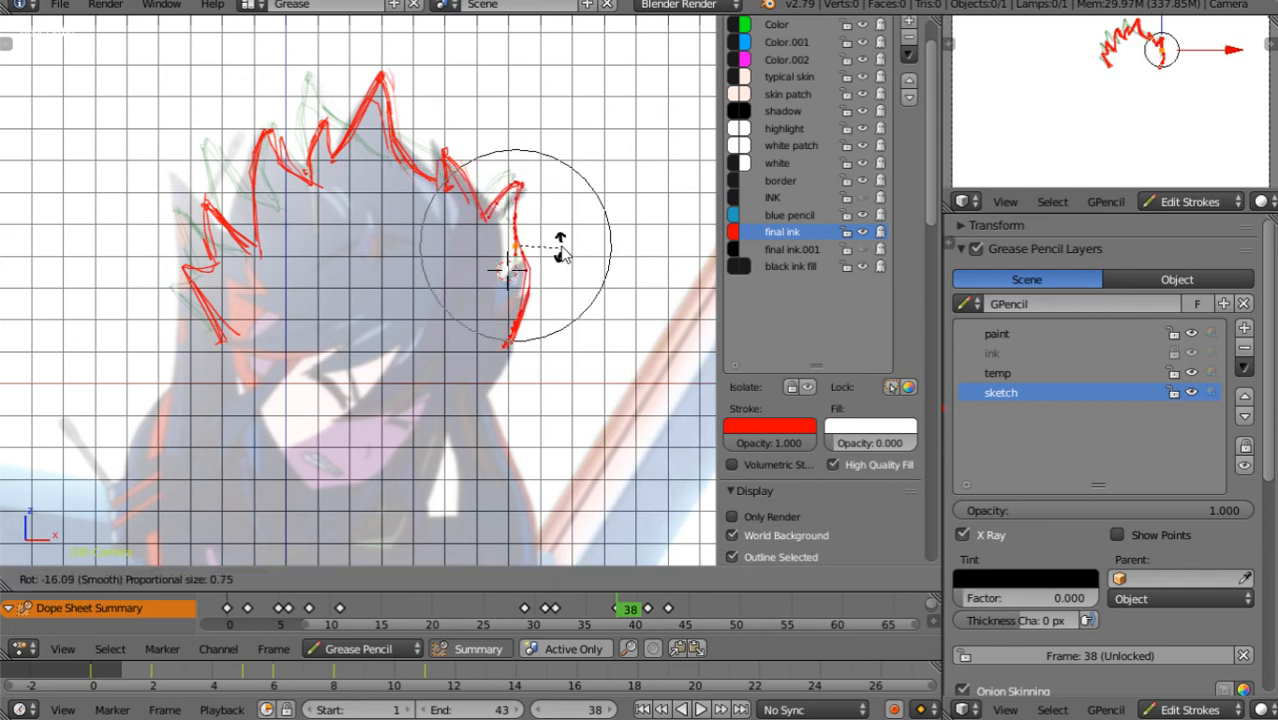
pyautogui.click(562, 254)
pyautogui.press('g')
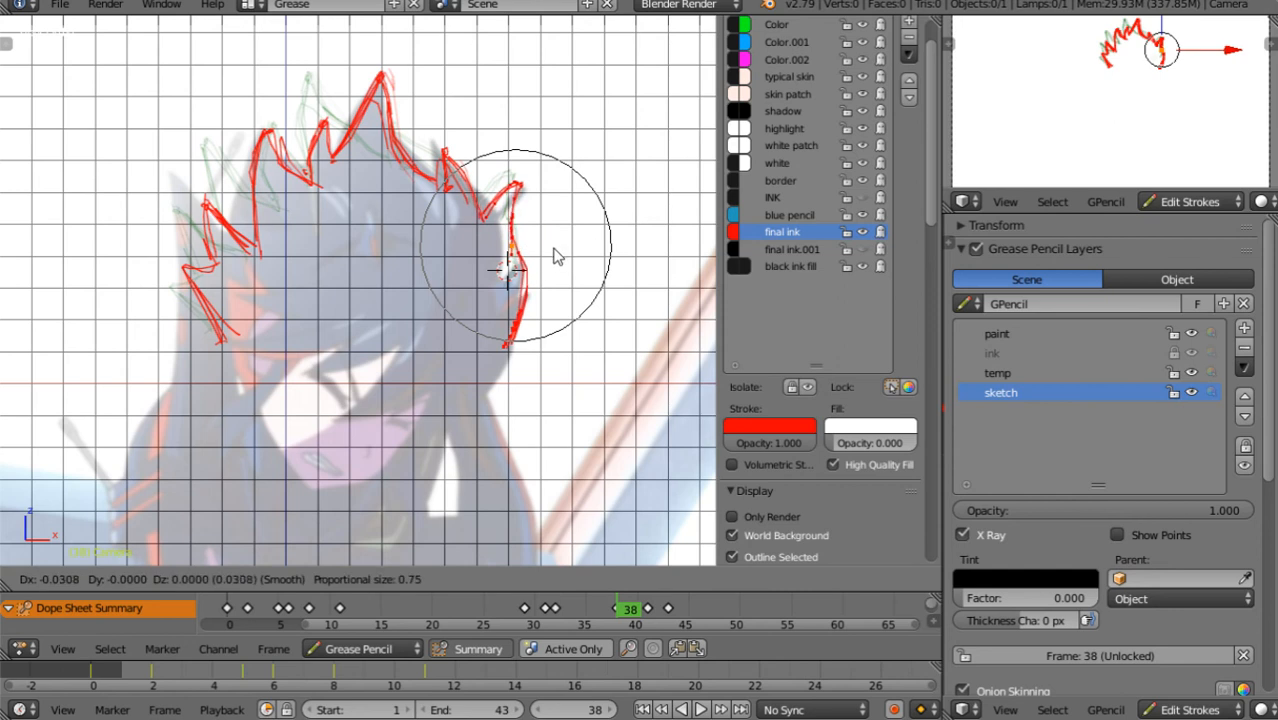
pyautogui.click(478, 232)
pyautogui.press('g')
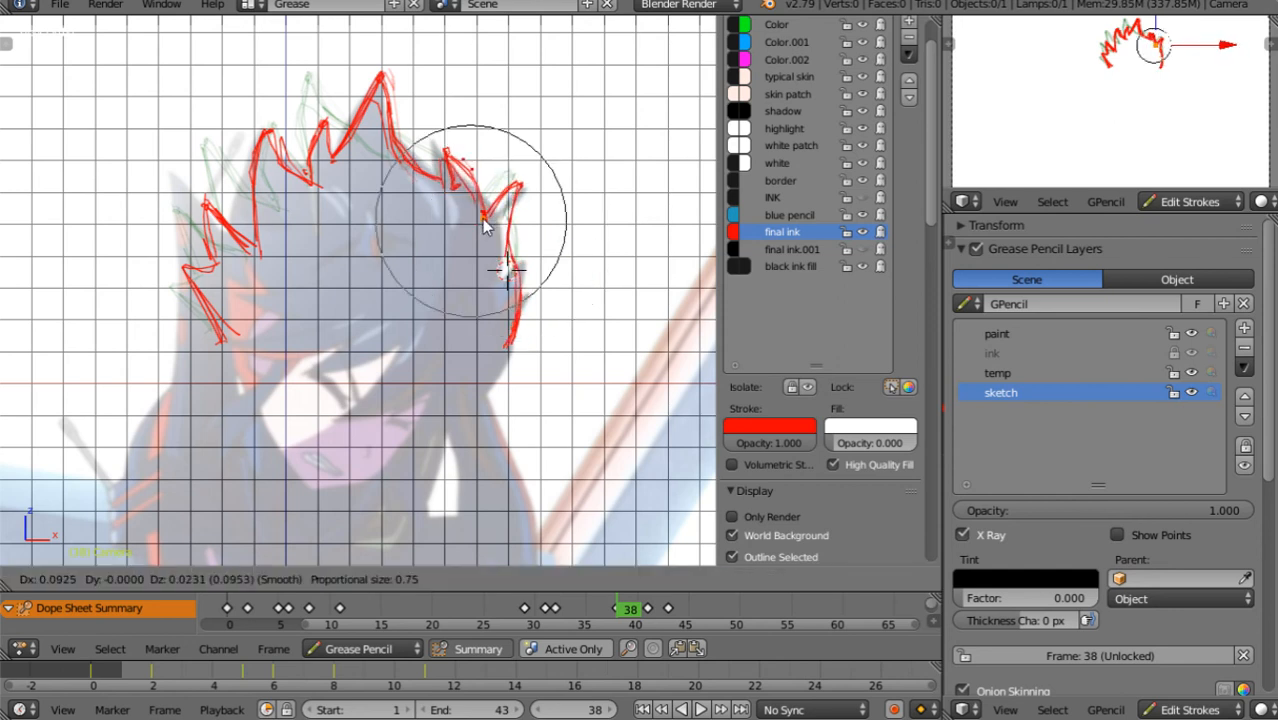
pyautogui.click(464, 200)
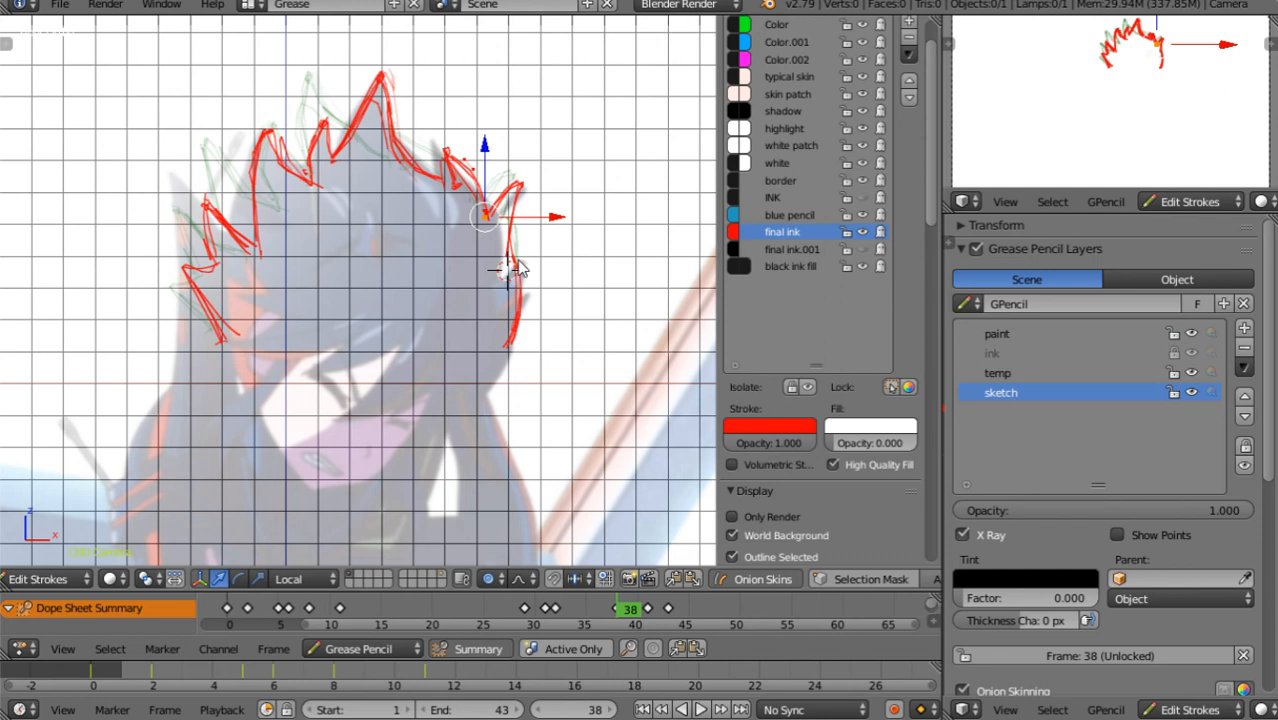
# Sculpt the right edge inward with the Grab brush and pull the far-right spike's tip slightly right and down
pyautogui.press('e')
pyautogui.moveTo(520, 228); pyautogui.dragTo(518, 229)
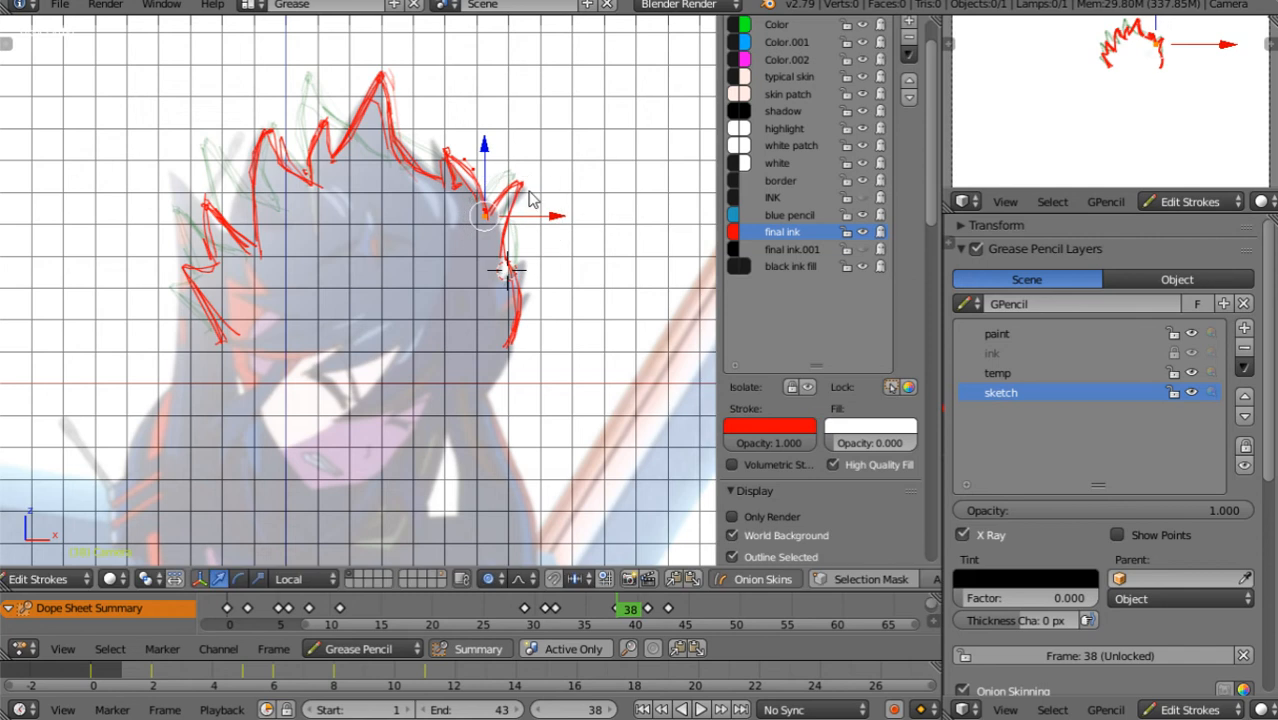
pyautogui.moveTo(517, 180); pyautogui.dragTo(533, 199)
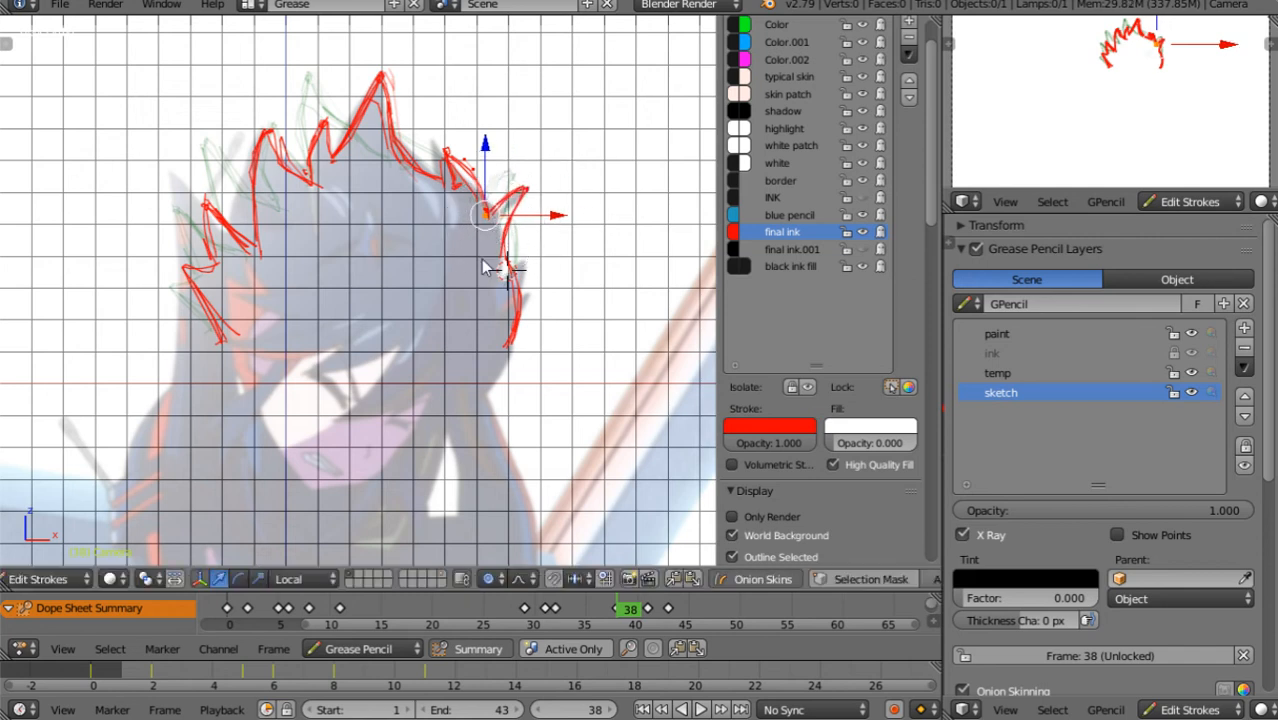
pyautogui.hotkey('d', 'e')
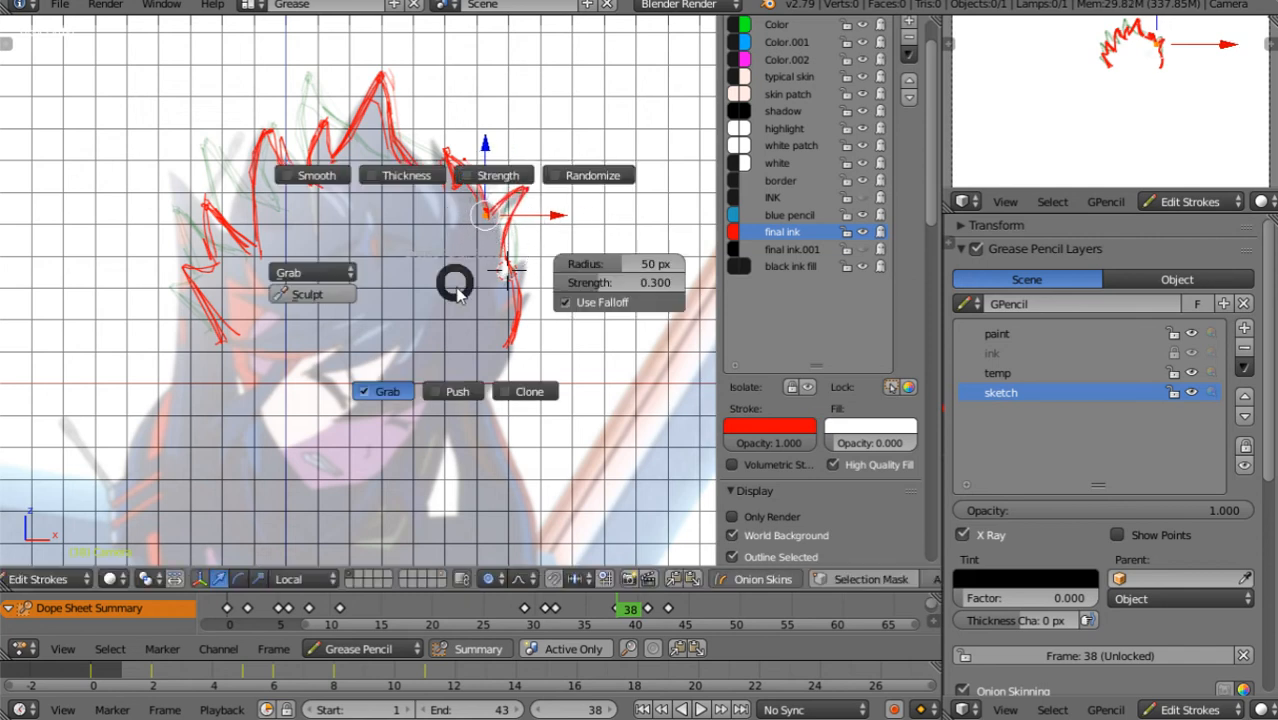
pyautogui.click(387, 370)
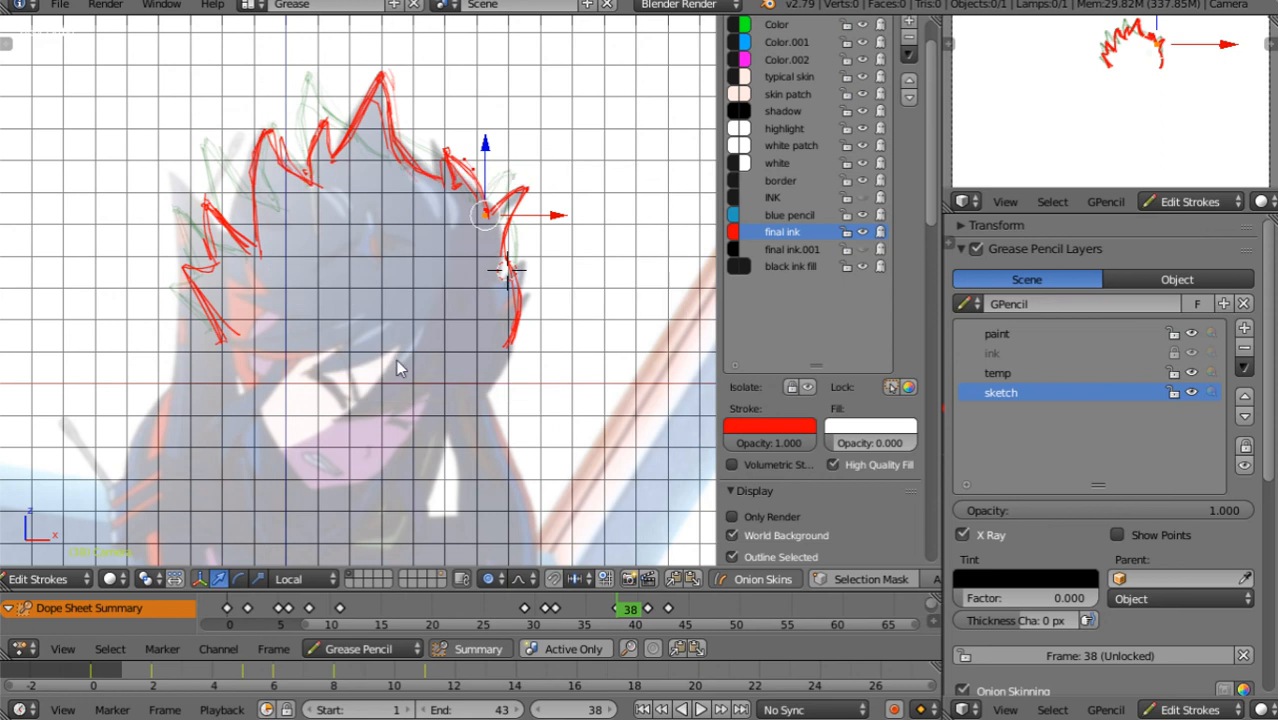
pyautogui.hotkey('d', 'e')
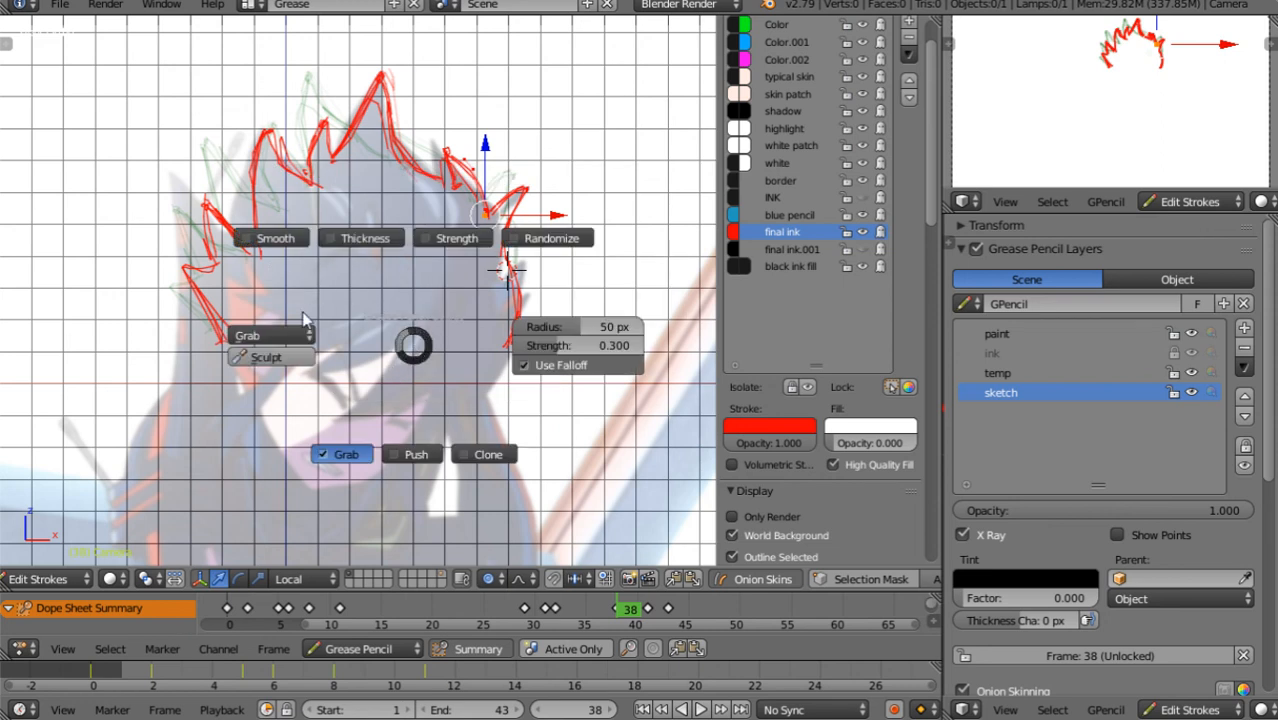
pyautogui.click(272, 244)
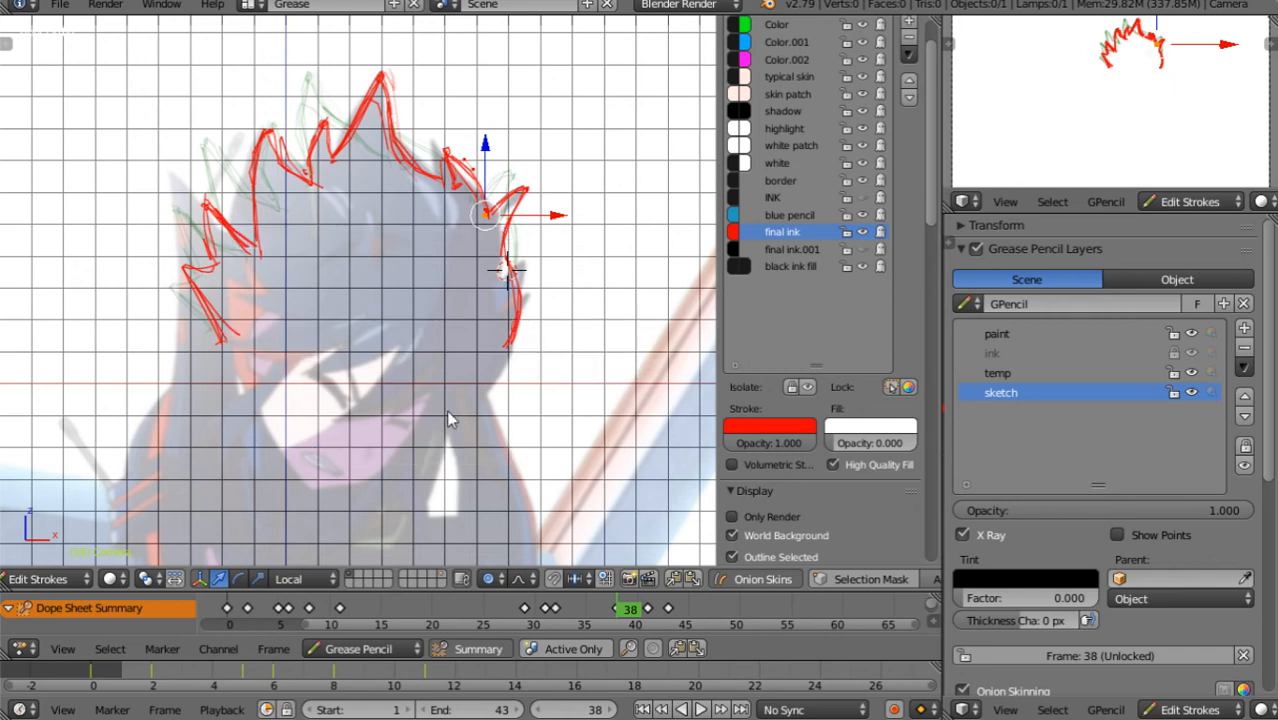
# At frame 39, start a red poly stroke up the right side of the reference hair, following its spikes to the upper-right tip
pyautogui.press('Right')
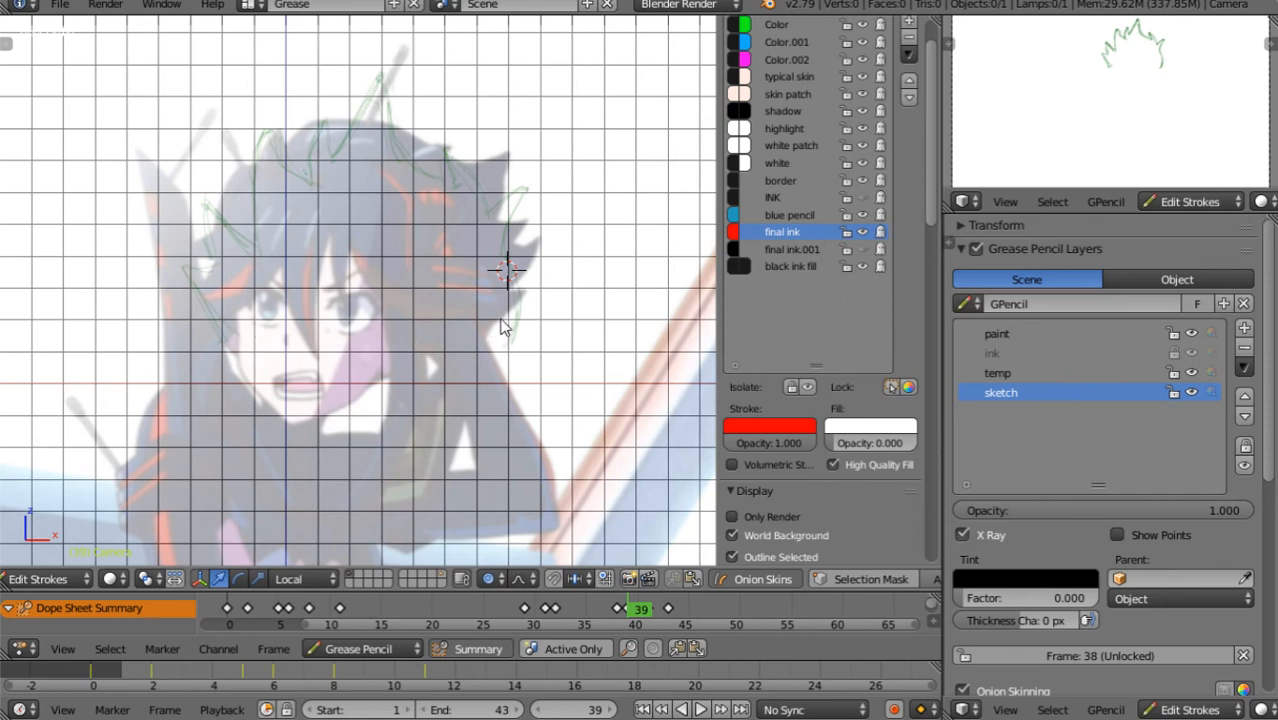
pyautogui.moveTo(508, 340); pyautogui.dragTo(516, 298)
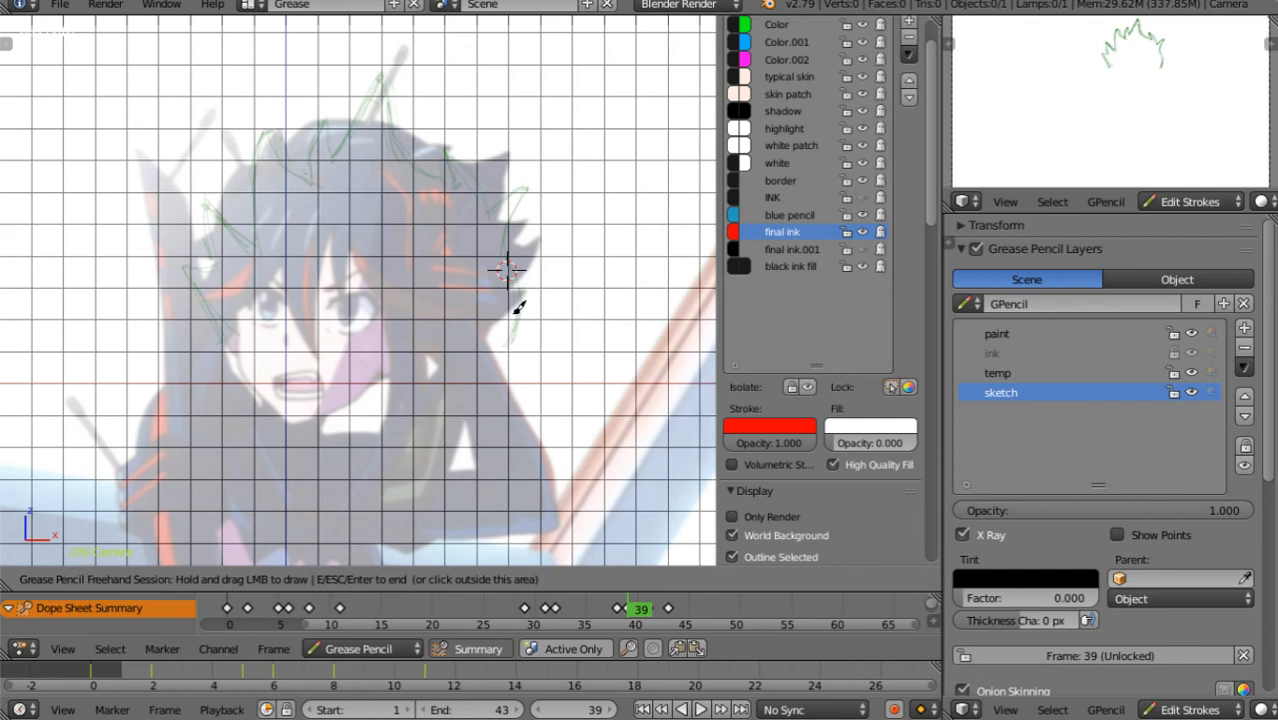
pyautogui.press('Escape')
pyautogui.keyDown('ctrl'); pyautogui.rightClick(506, 316); pyautogui.keyUp('ctrl')
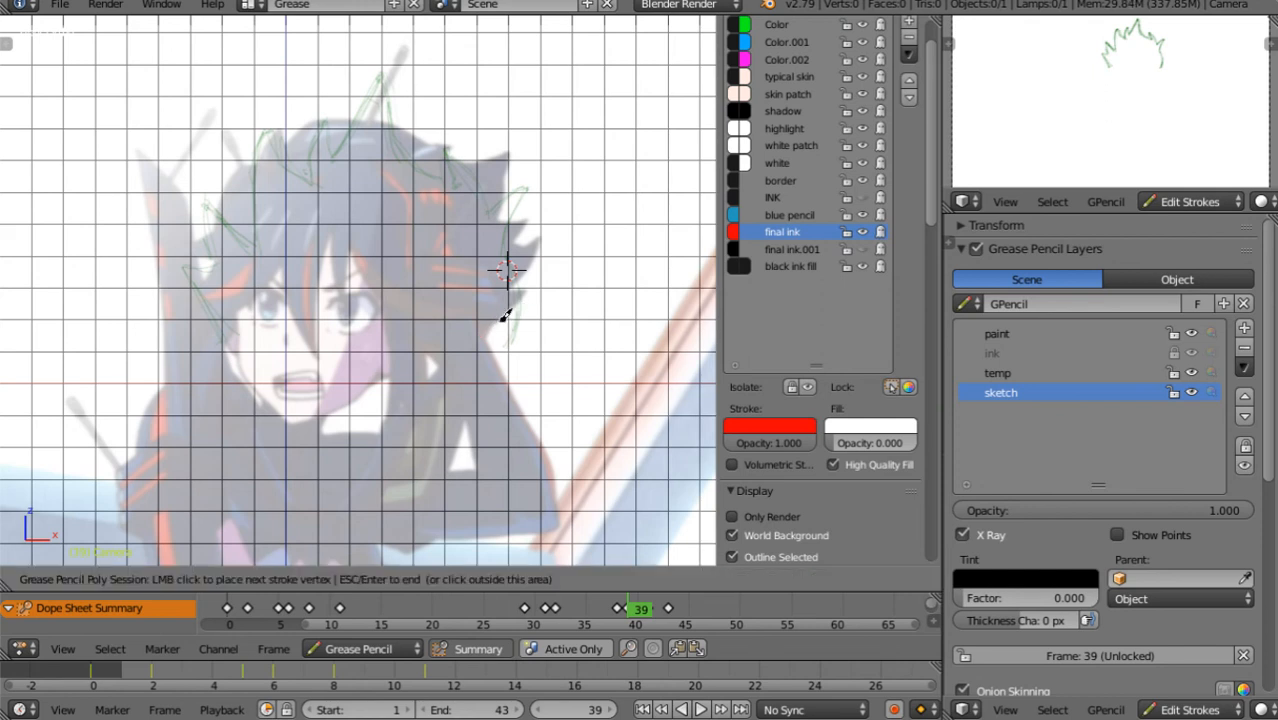
pyautogui.click(522, 292)
pyautogui.click(508, 290)
pyautogui.click(536, 238)
pyautogui.click(512, 252)
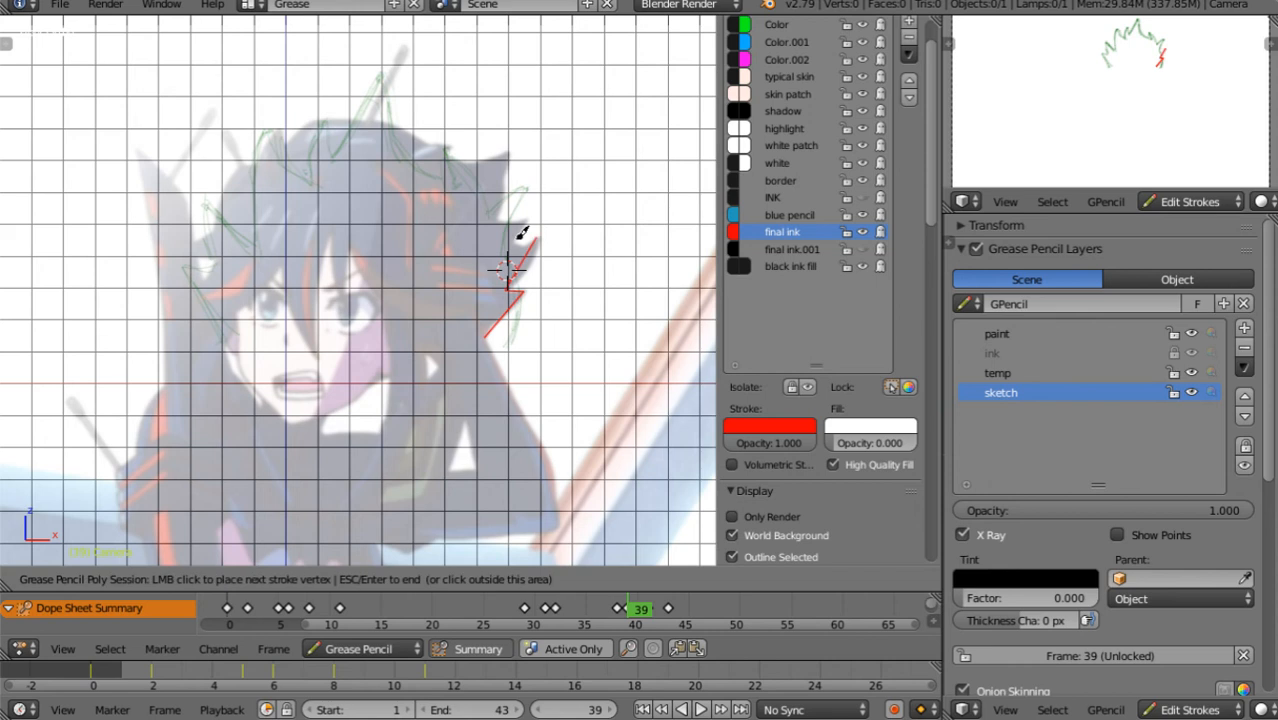
pyautogui.click(506, 155)
pyautogui.click(462, 163)
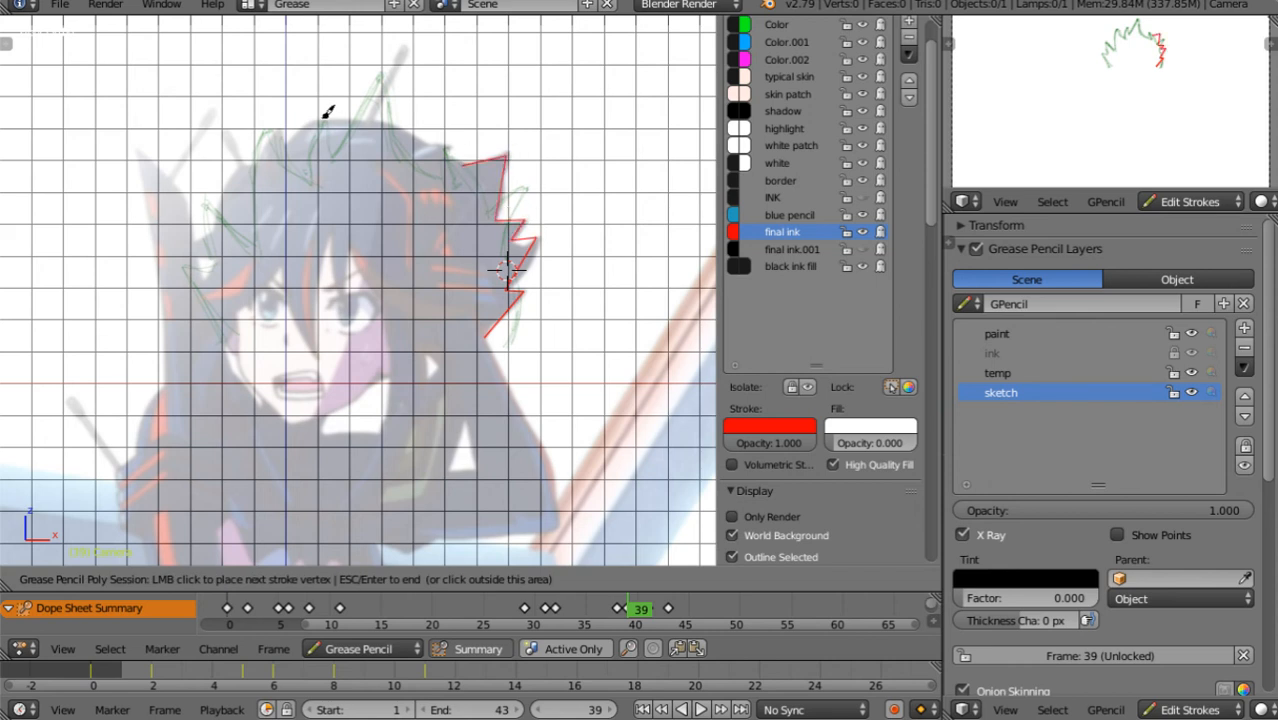
# Continue the poly stroke across the crown and down the left side of the hair, and finish it beside the face
pyautogui.click(391, 124)
pyautogui.click(308, 126)
pyautogui.click(277, 132)
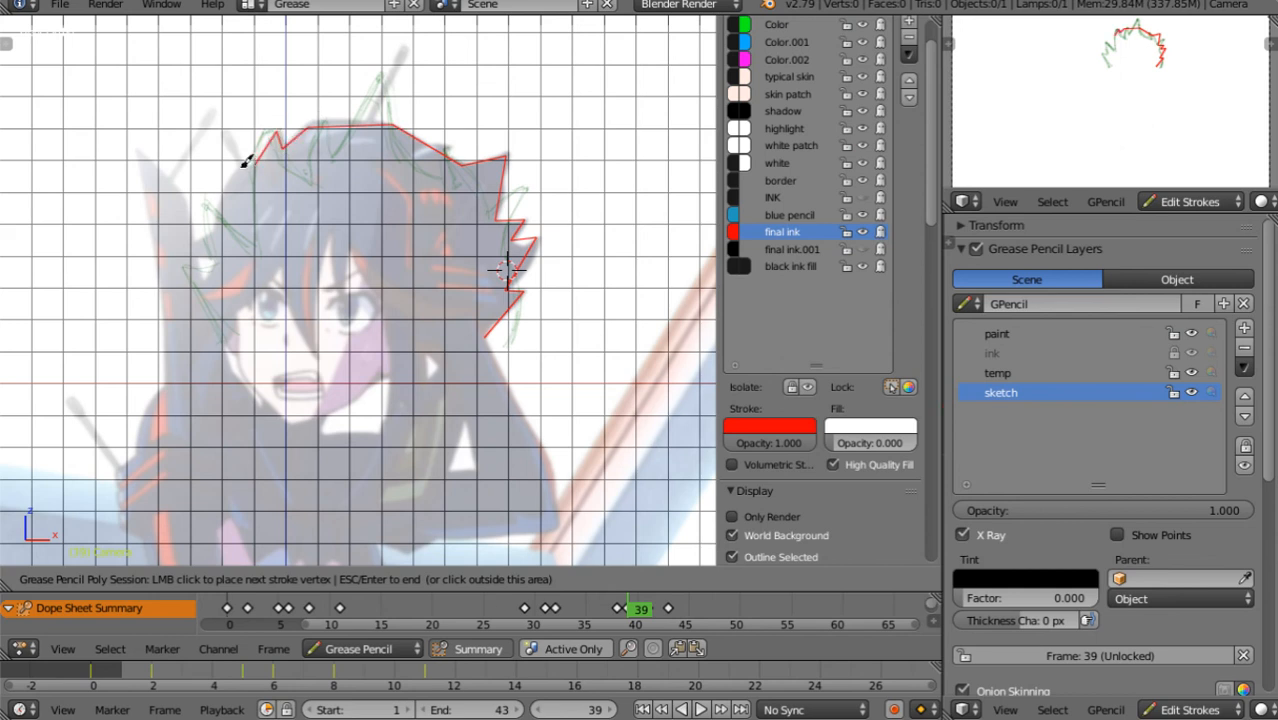
pyautogui.click(211, 229)
pyautogui.click(197, 300)
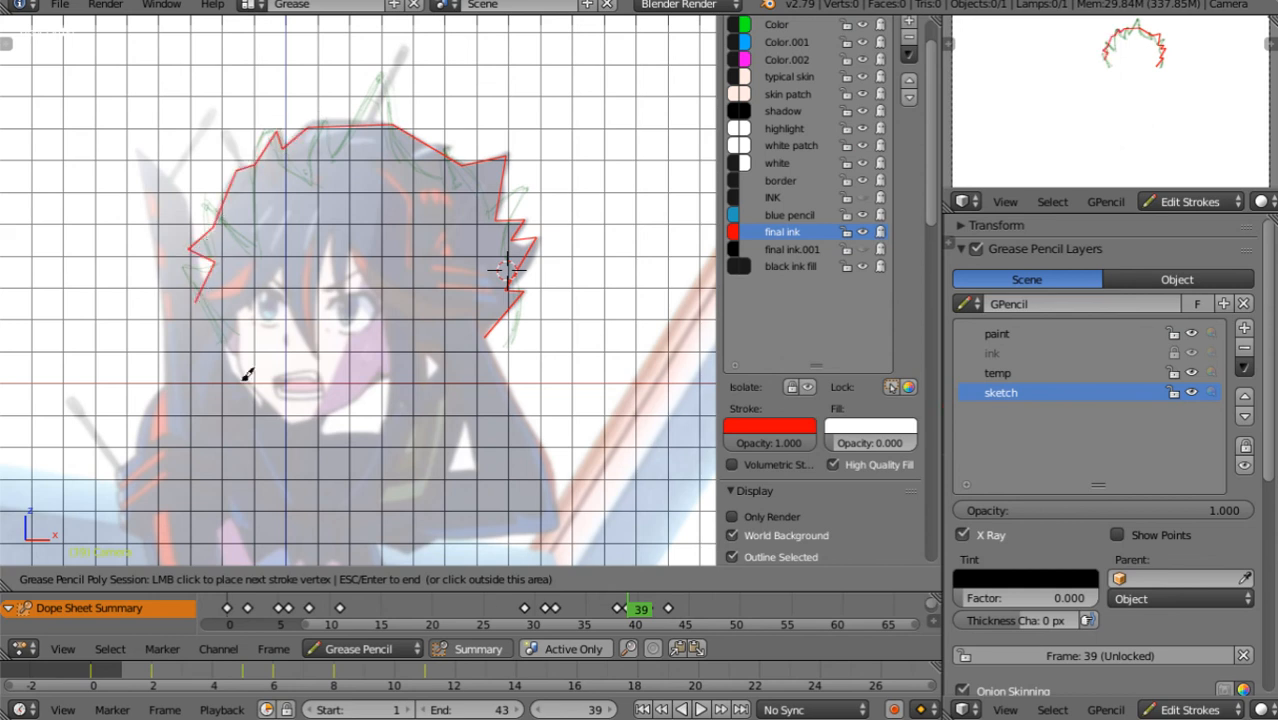
pyautogui.press('Return')
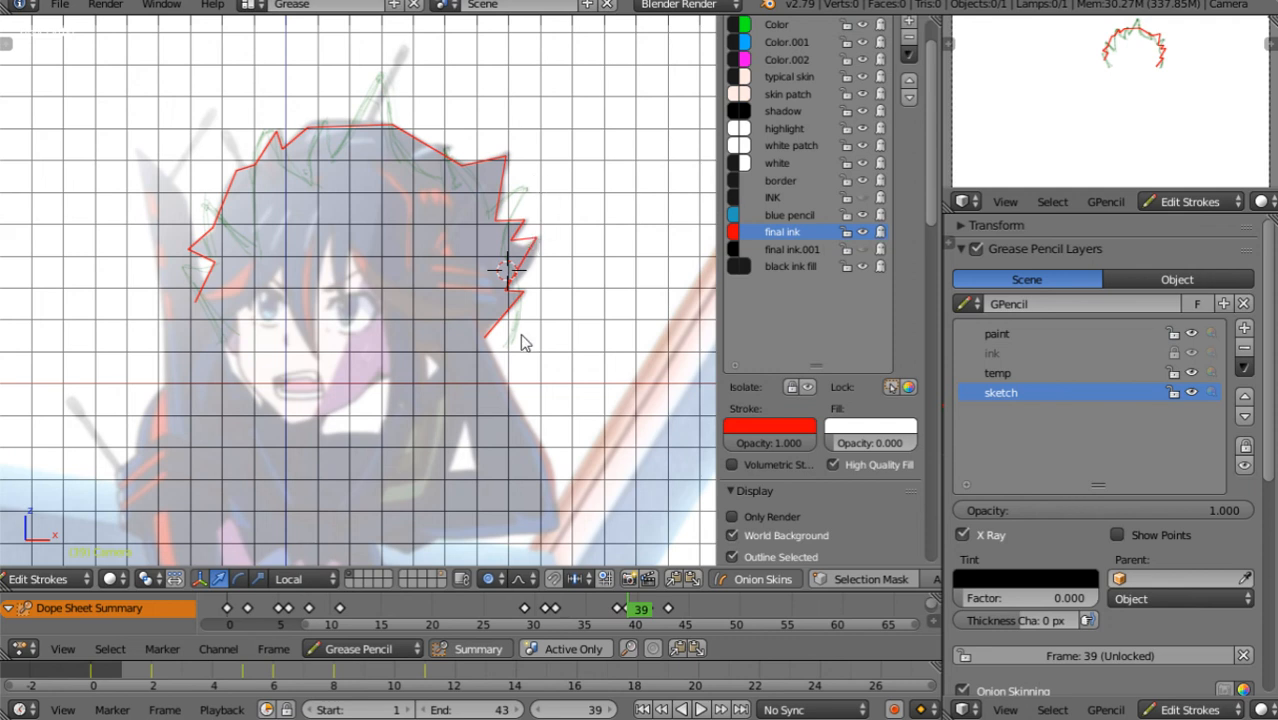
# Copy the complete hair outline from frame 39 and paste it into frame 41
pyautogui.press('Up')
pyautogui.press('Down')
pyautogui.press('a')
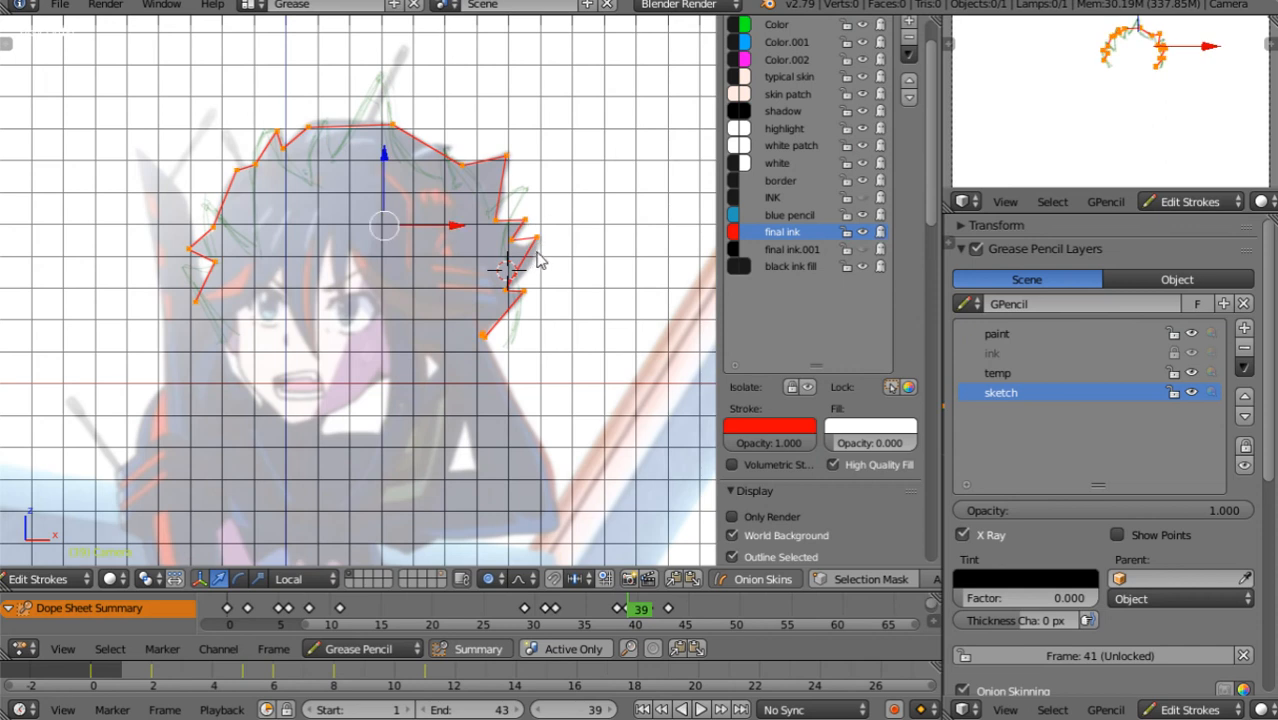
pyautogui.press('Up')
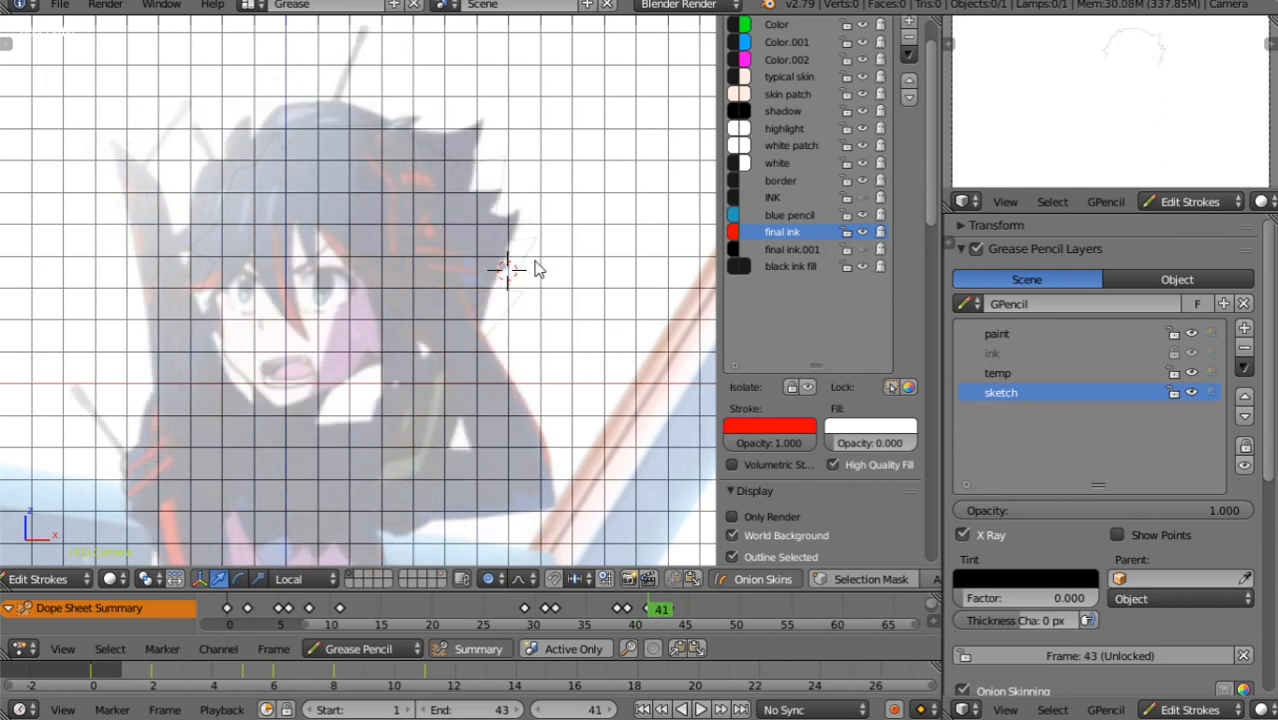
pyautogui.press('Down')
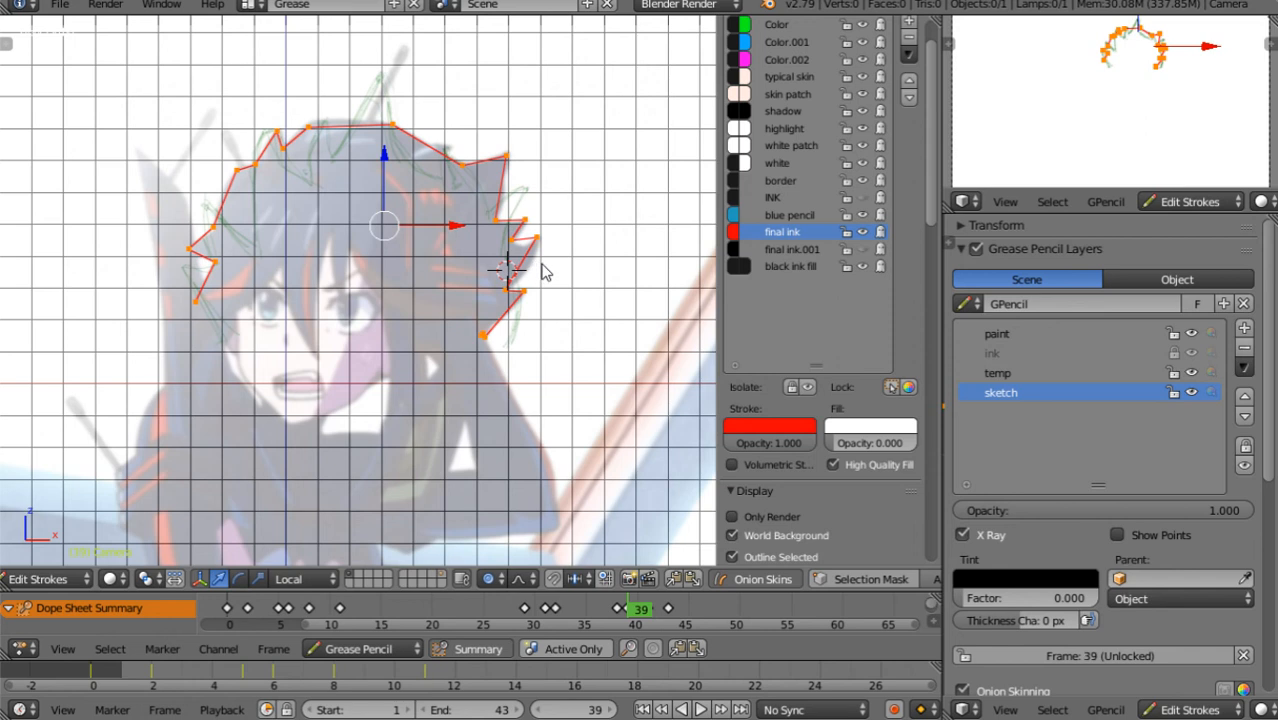
pyautogui.press('Up')
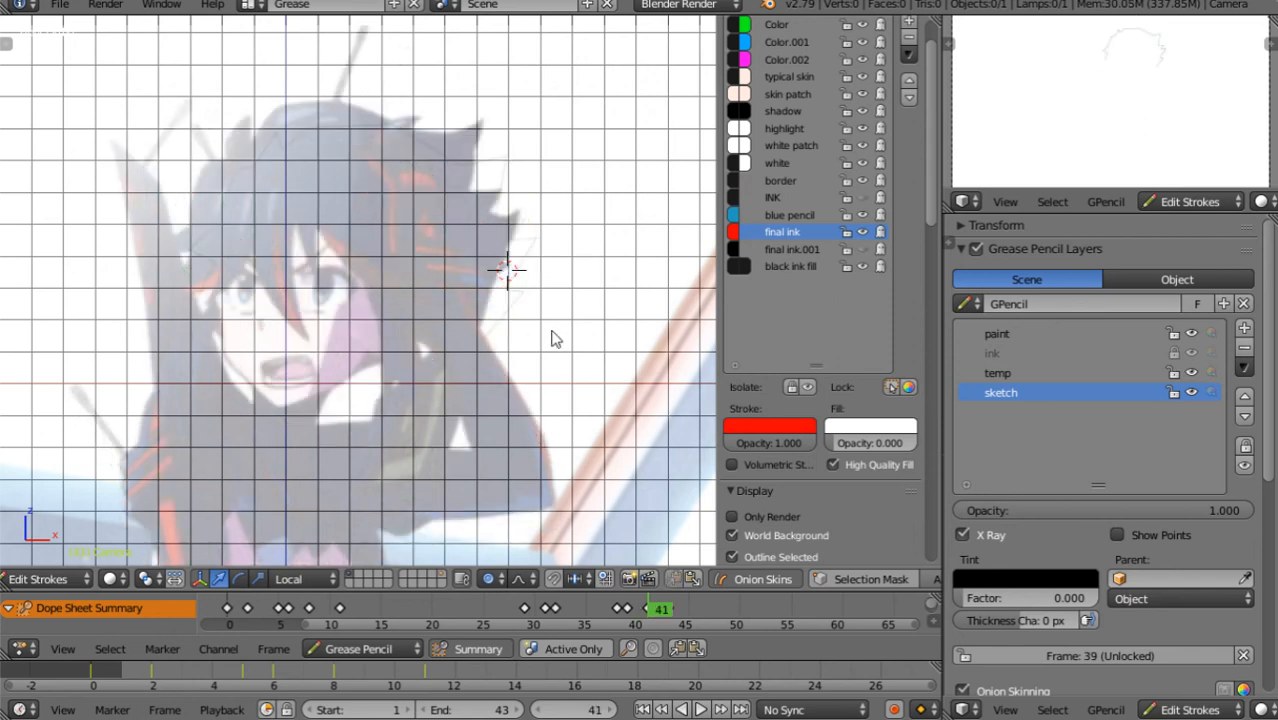
pyautogui.hotkey('ctrl', 'v')
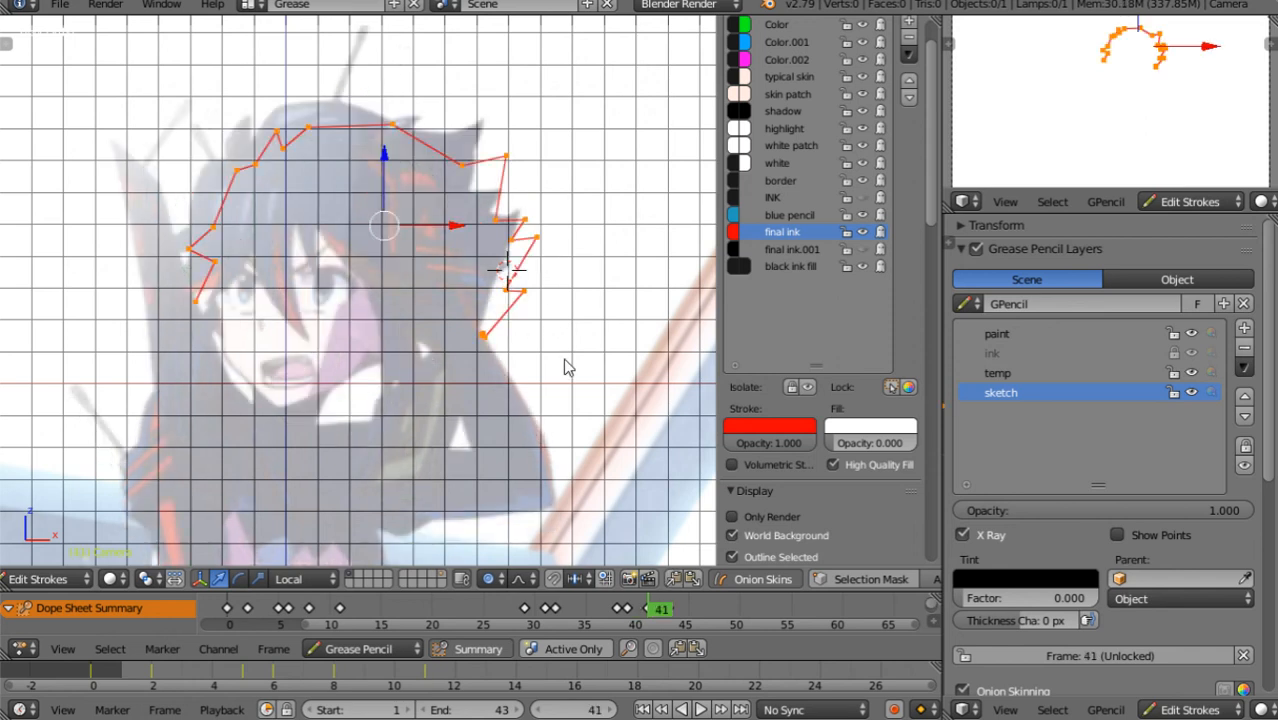
# Move the pasted outline up and left and rotate it slightly counter-clockwise to fit the reference hair at frame 41
pyautogui.press('g')
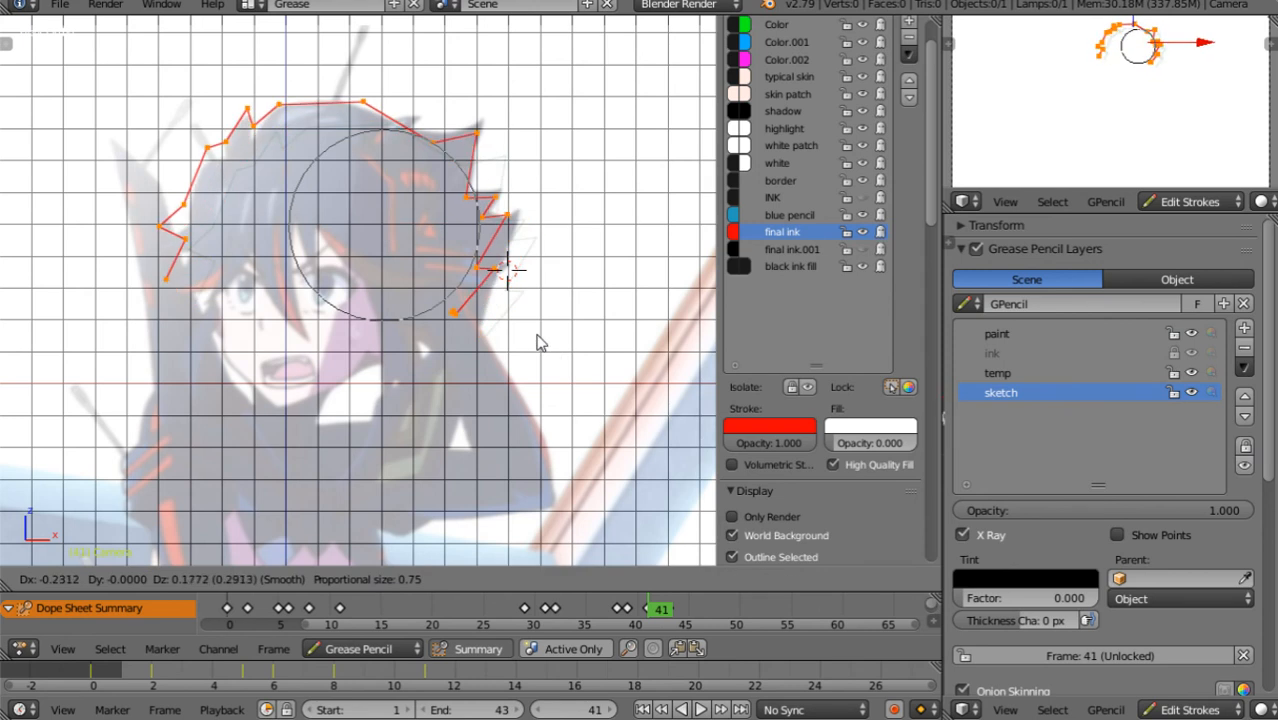
pyautogui.click(540, 341)
pyautogui.press('r')
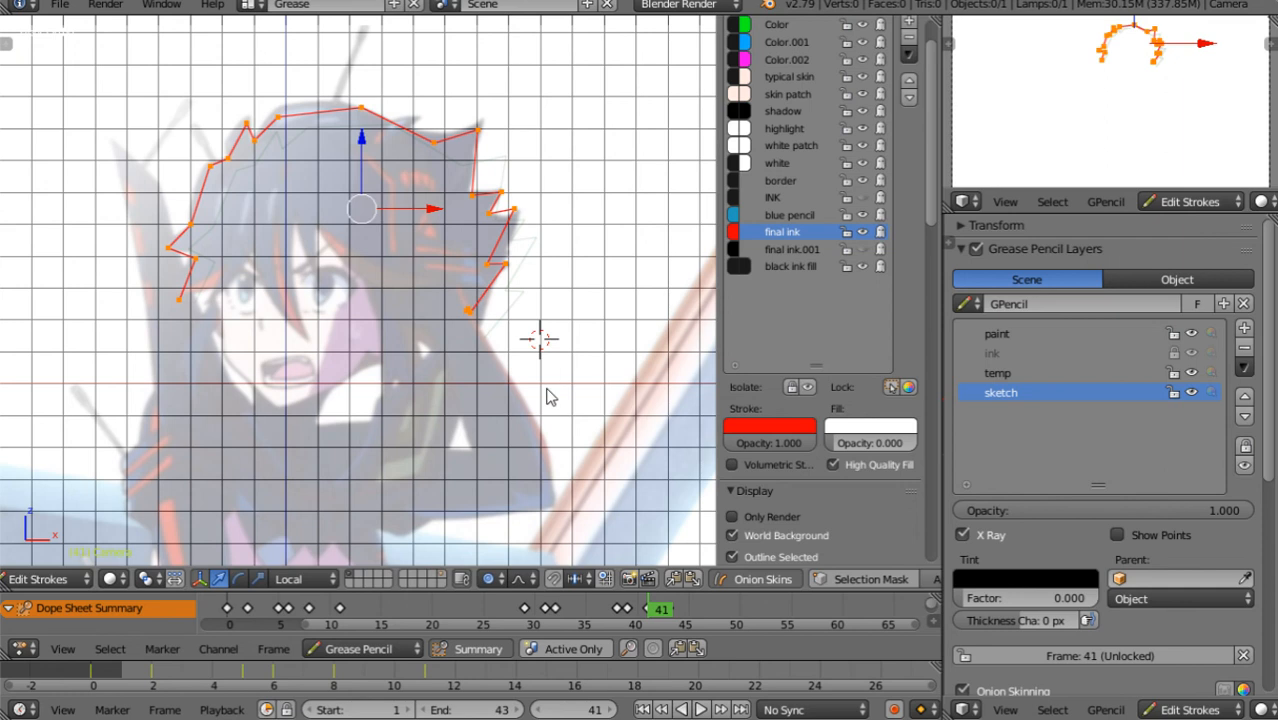
pyautogui.press('g')
pyautogui.click(551, 391)
# Paste the copied hair outline into a new keyframe at frame 43
pyautogui.press('Right')
pyautogui.press('Right')
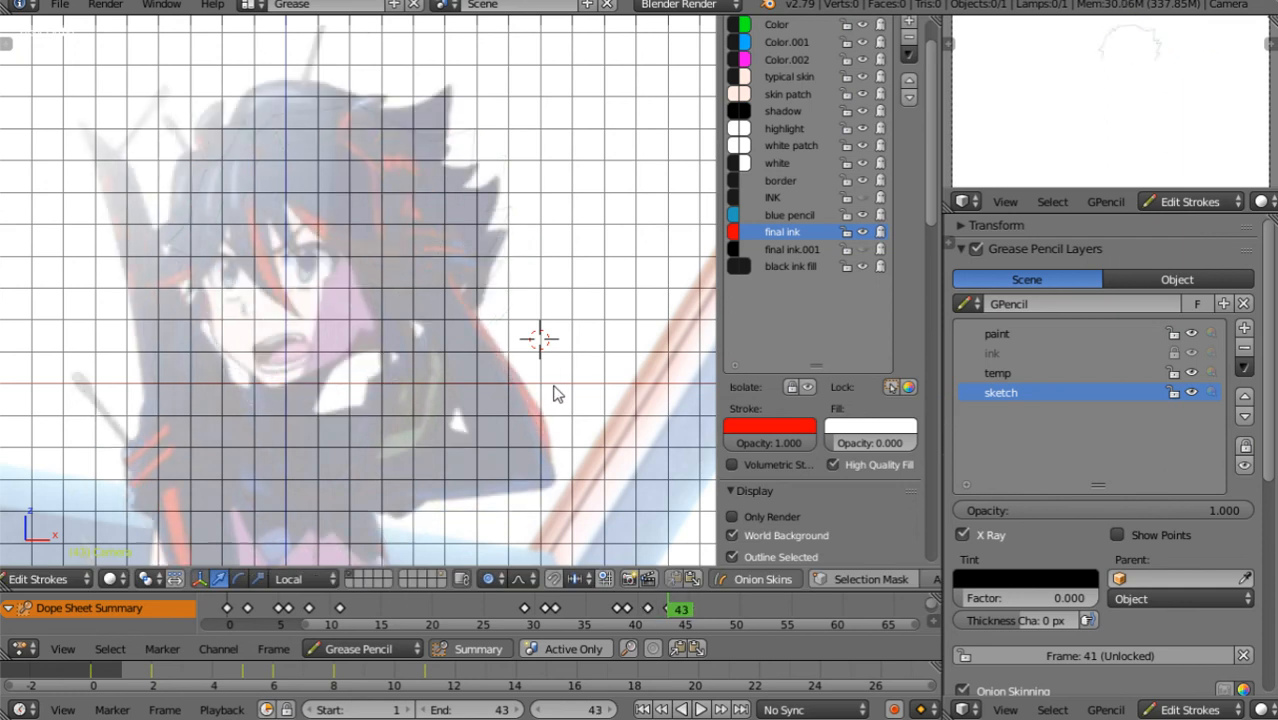
pyautogui.press('Up')
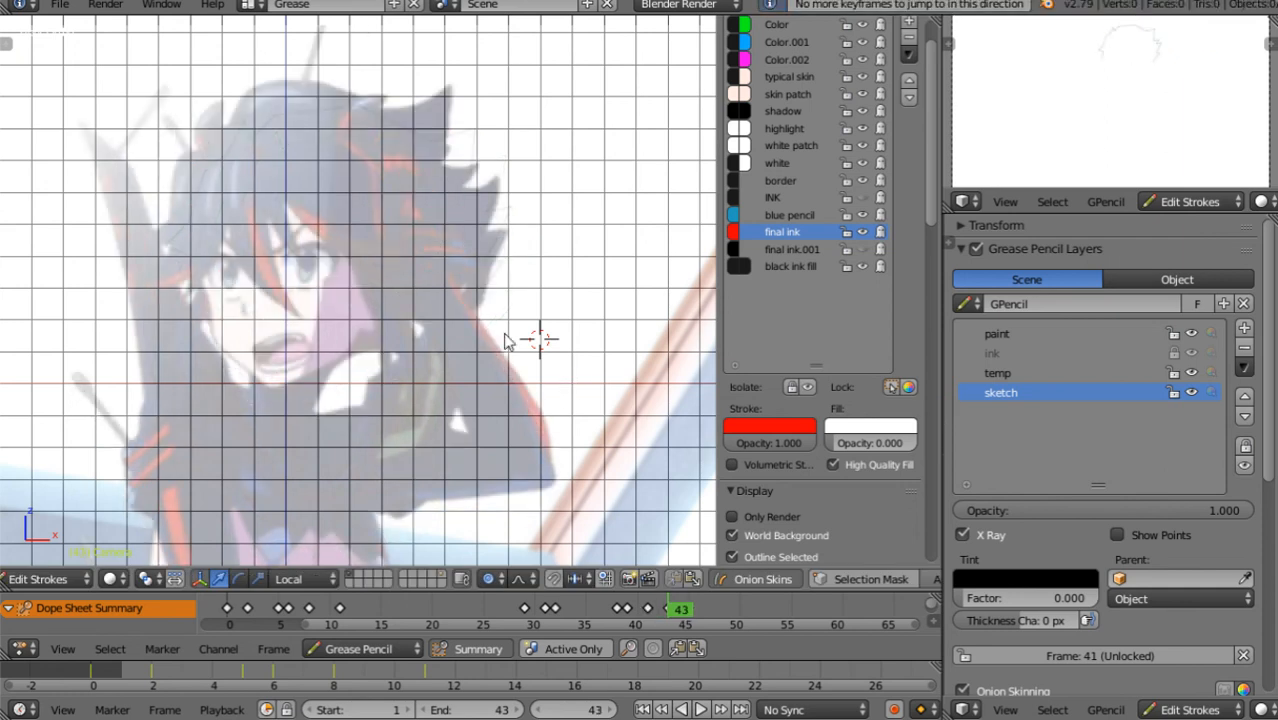
pyautogui.press('Down')
pyautogui.press('Up')
pyautogui.hotkey('ctrl', 'v')
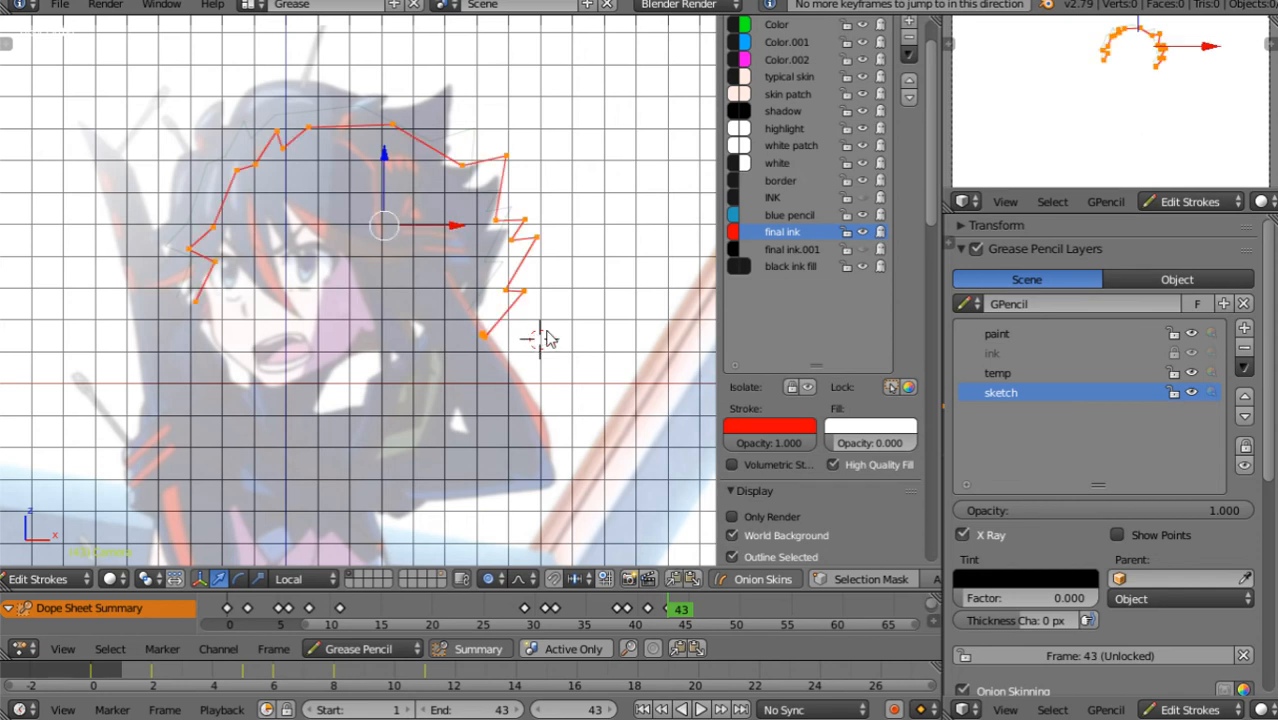
# Move the pasted outline up and left and rotate it slightly counter-clockwise to fit the reference hair at frame 43
pyautogui.press('g')
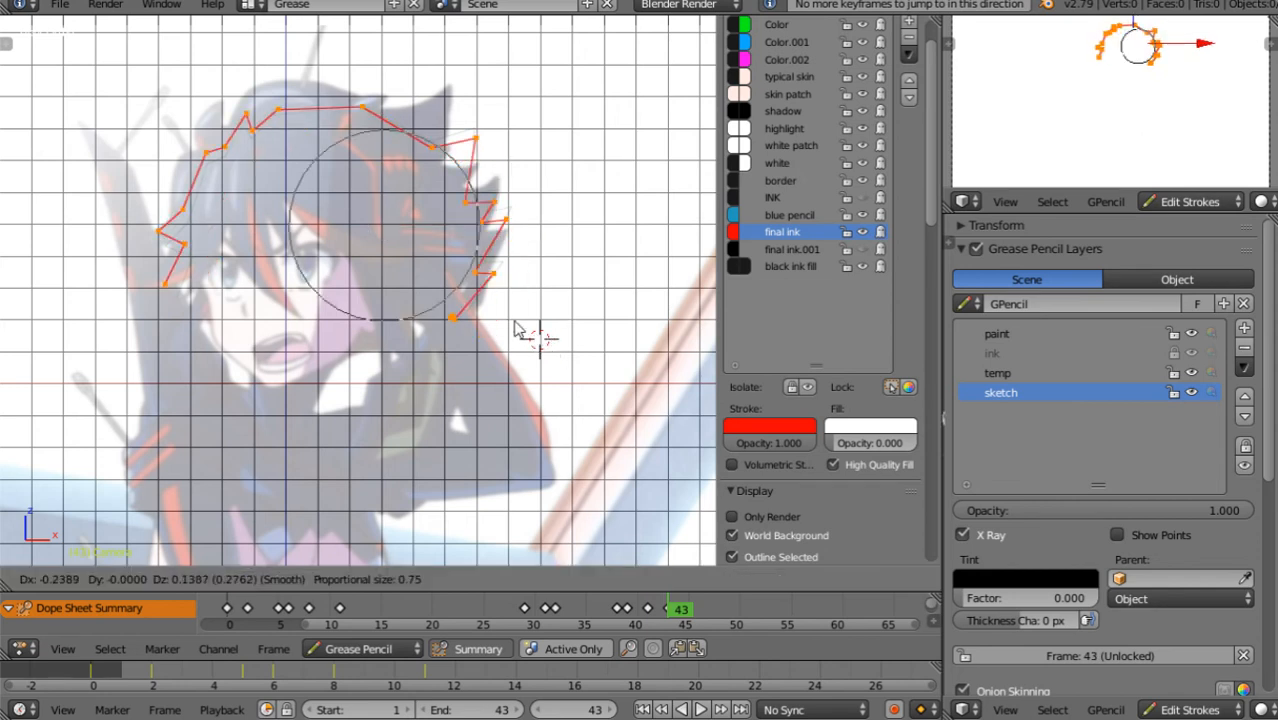
pyautogui.click(494, 296)
pyautogui.press('r')
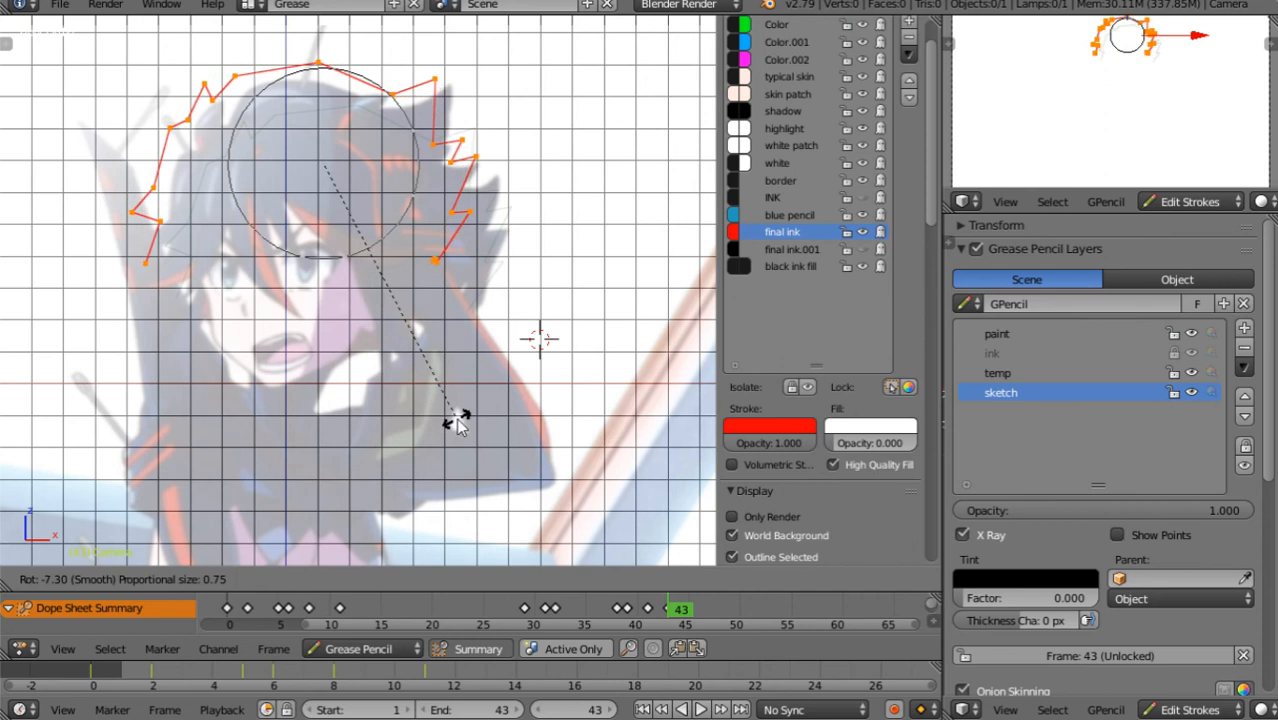
pyautogui.click(460, 422)
pyautogui.press('g')
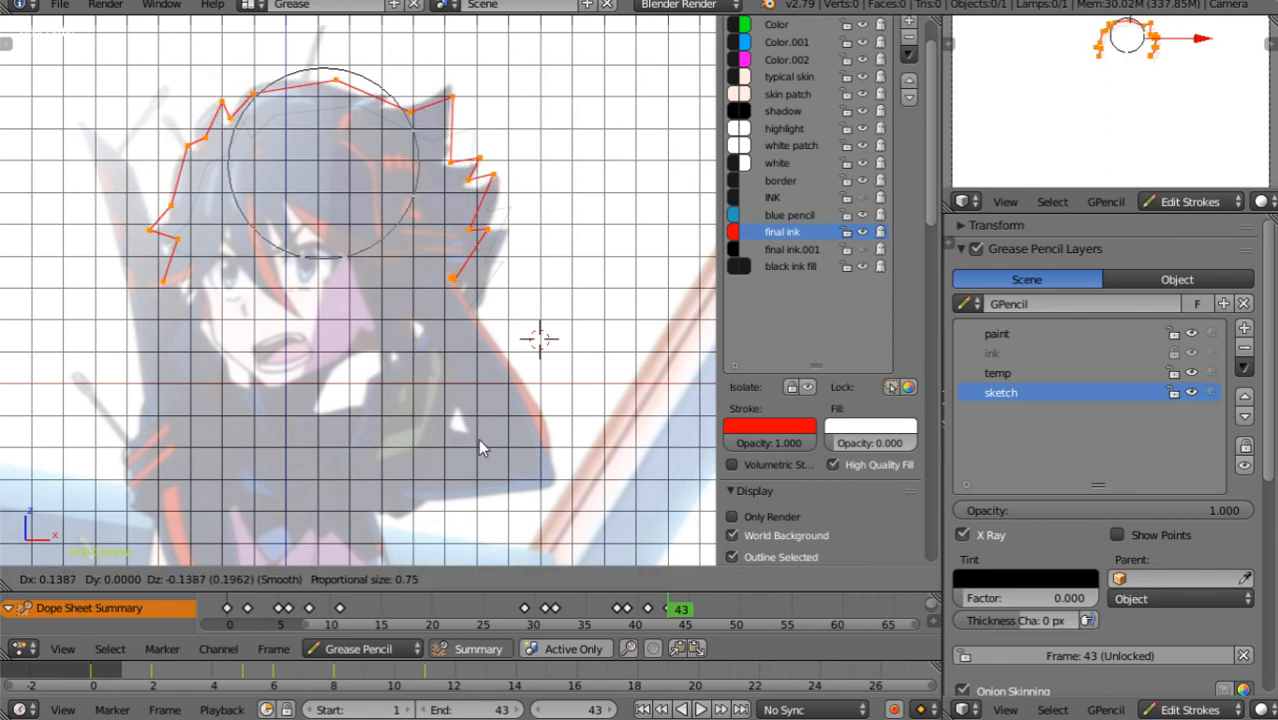
pyautogui.click(522, 297)
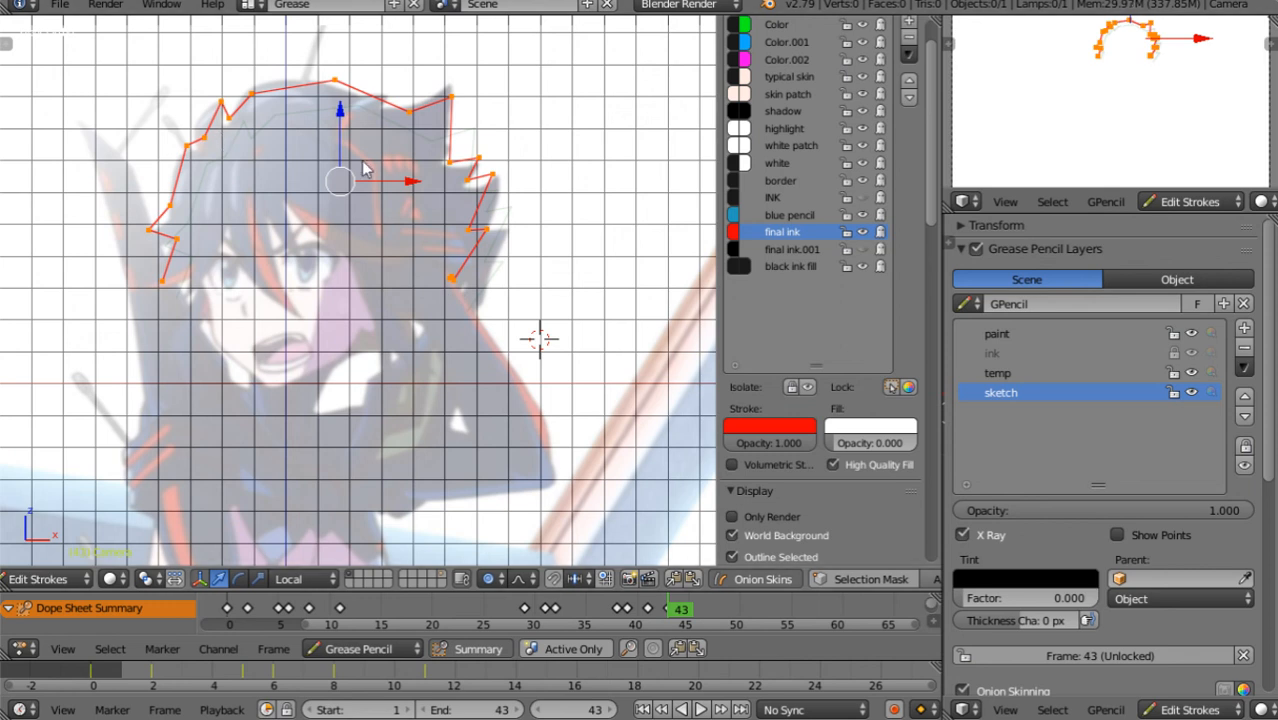
# Move the outline's upper-right tip and the notch below it onto the reference hair
pyautogui.rightClick(451, 96)
pyautogui.press('g')
pyautogui.click(448, 94)
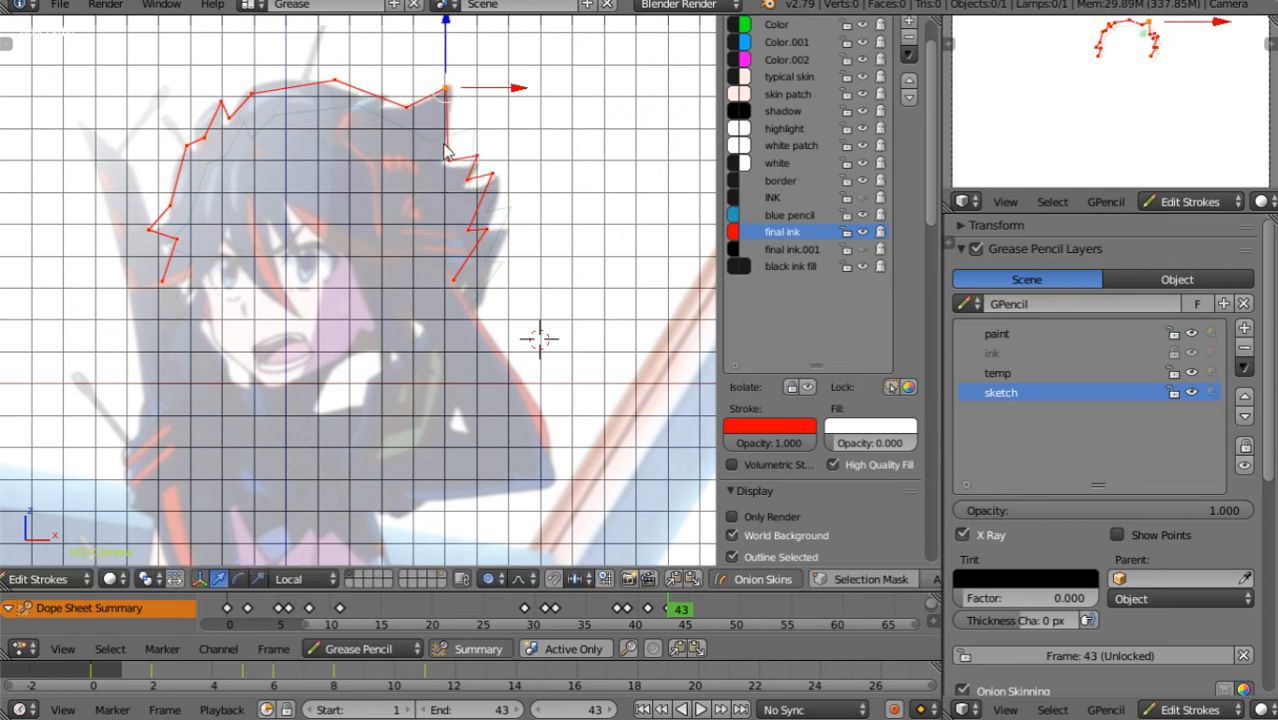
pyautogui.rightClick(446, 159)
pyautogui.press('g')
pyautogui.click(470, 168)
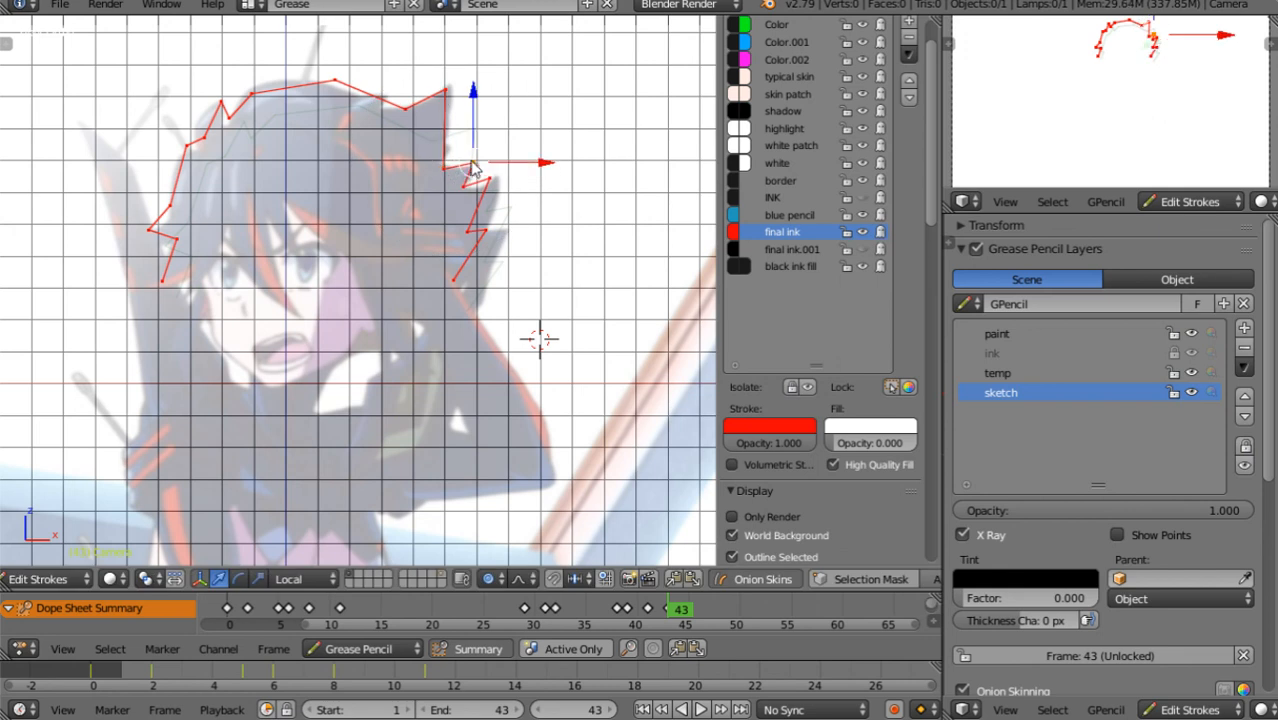
# Shift the two small spikes below the upper-right tip outward to the reference hair, using a smaller proportional editing radius
pyautogui.press('g')
pyautogui.click(483, 177)
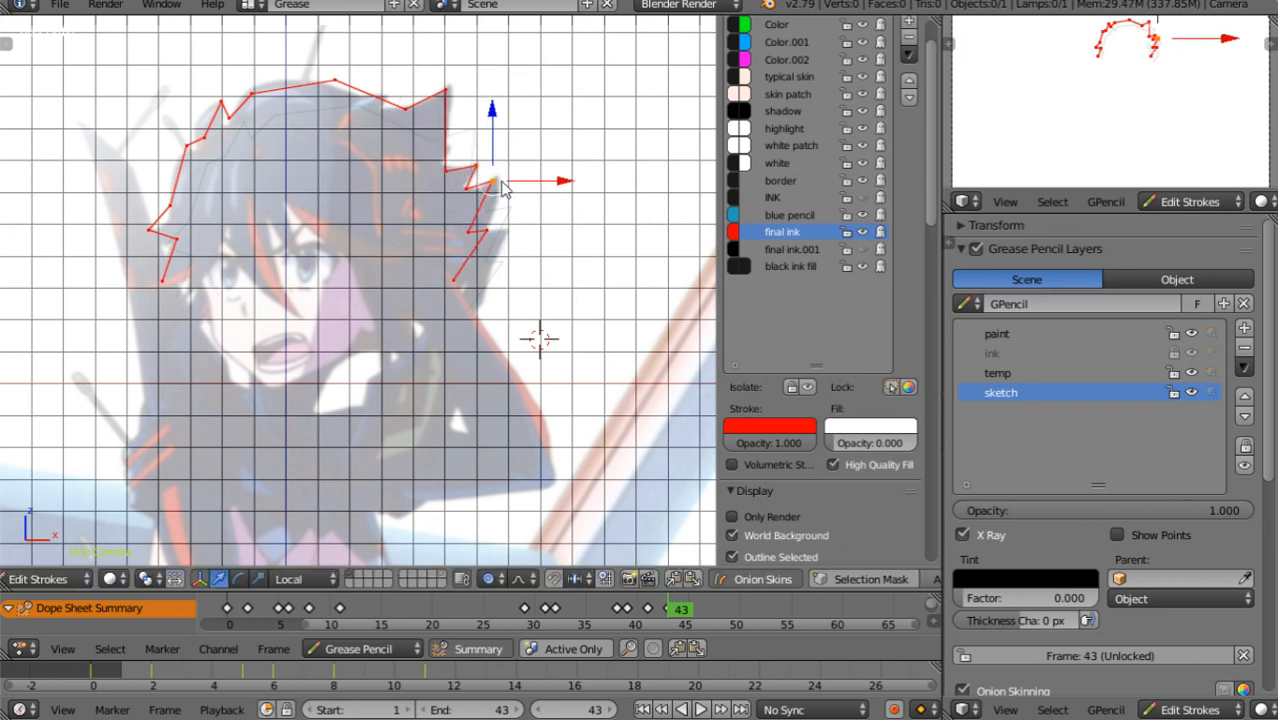
pyautogui.press('g')
pyautogui.scroll(4, 500, 200)
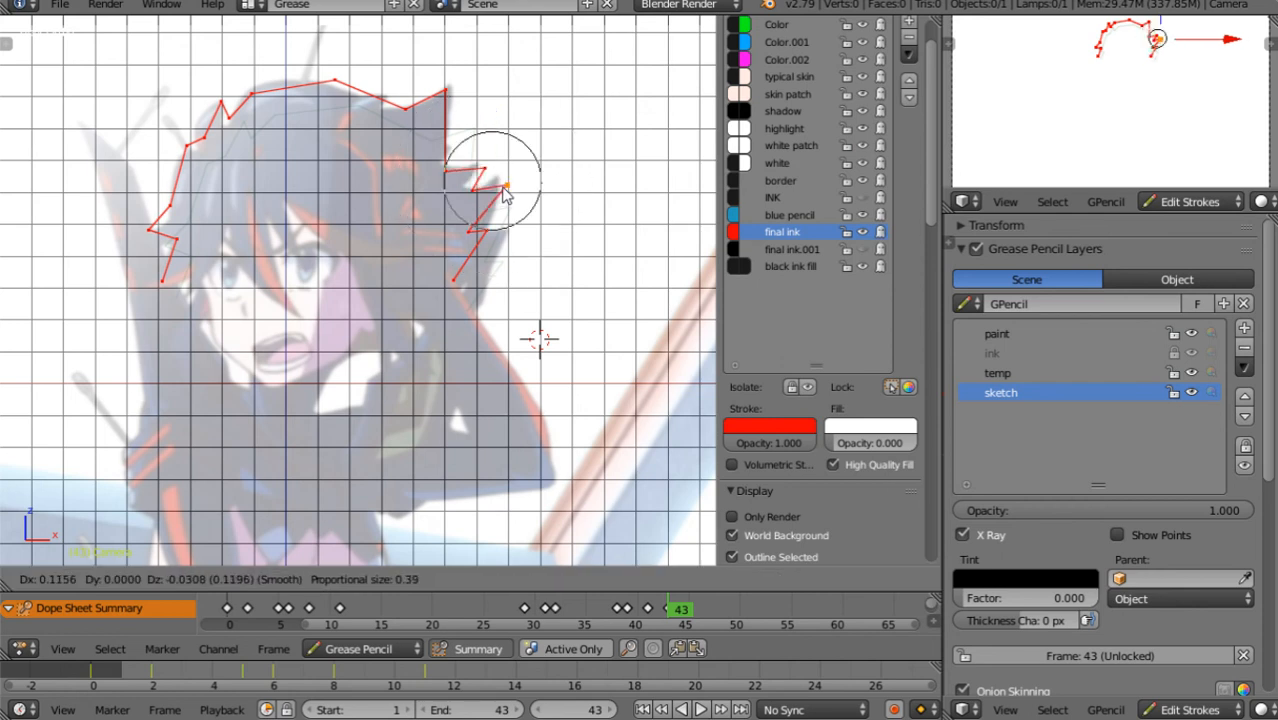
pyautogui.scroll(-1, 498, 208)
pyautogui.click(499, 180)
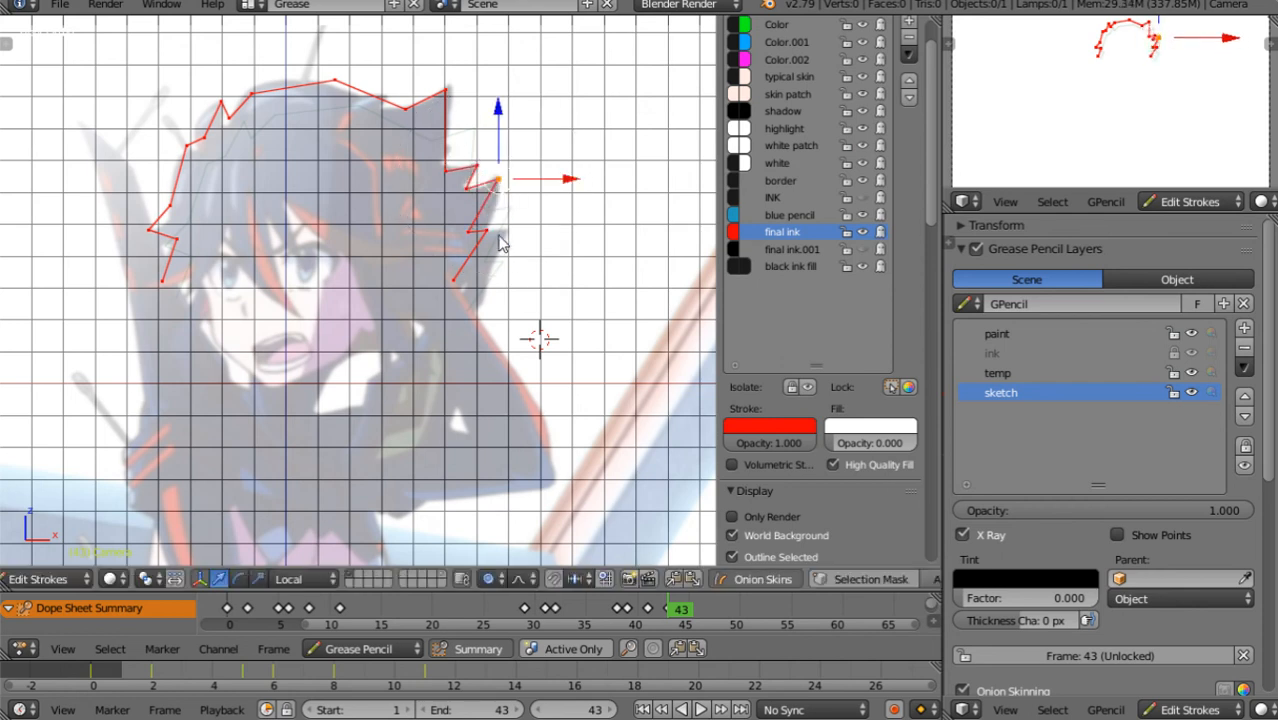
# Move the lowest right spike, the notch above it and the outline's right end point onto the reference hair edge
pyautogui.rightClick(490, 232)
pyautogui.press('g')
pyautogui.click(509, 236)
pyautogui.rightClick(474, 236)
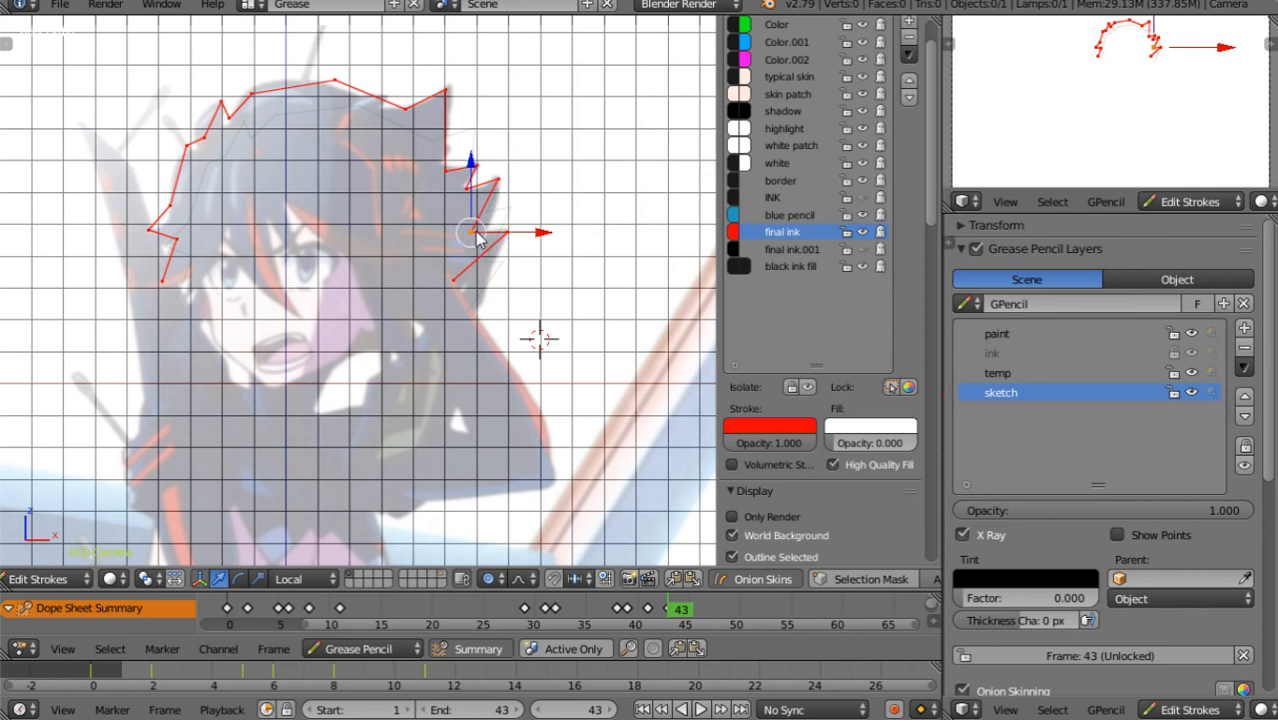
pyautogui.press('g')
pyautogui.click(488, 237)
pyautogui.rightClick(456, 282)
pyautogui.press('g')
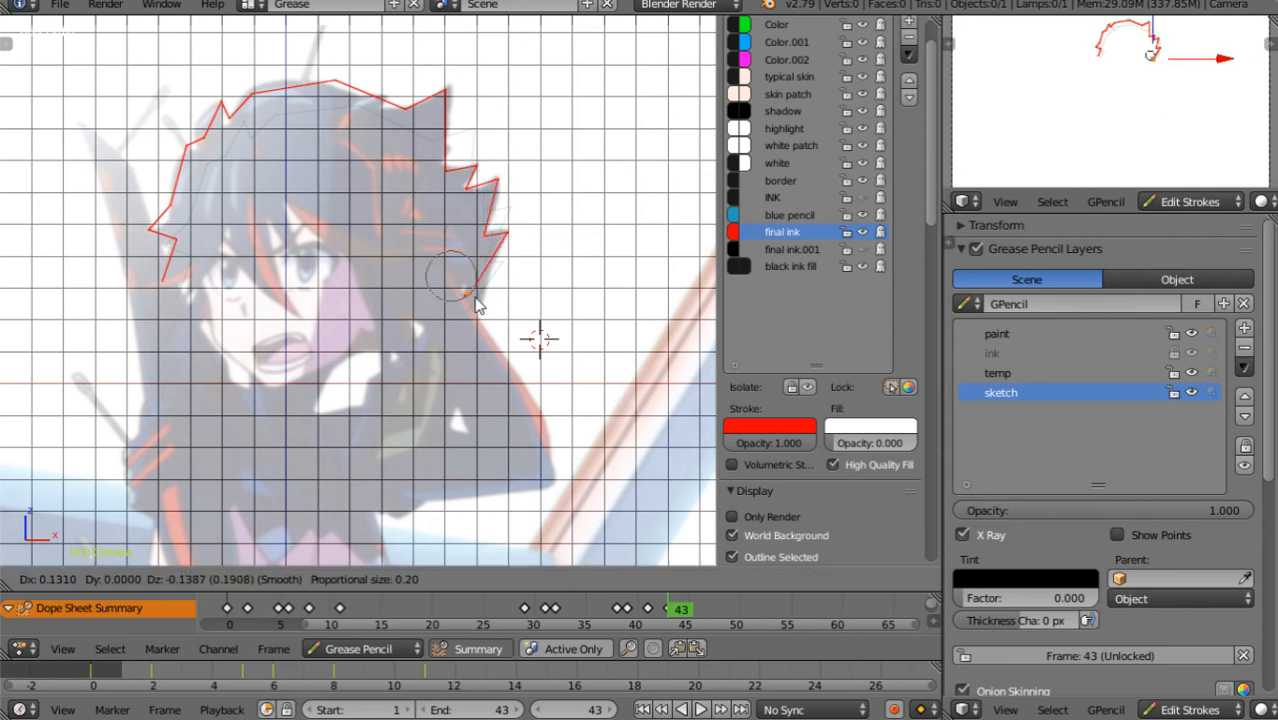
pyautogui.click(473, 304)
# Shift the dip beside the upper-right tip and the crown's top point left along the reference hair
pyautogui.rightClick(406, 108)
pyautogui.press('g')
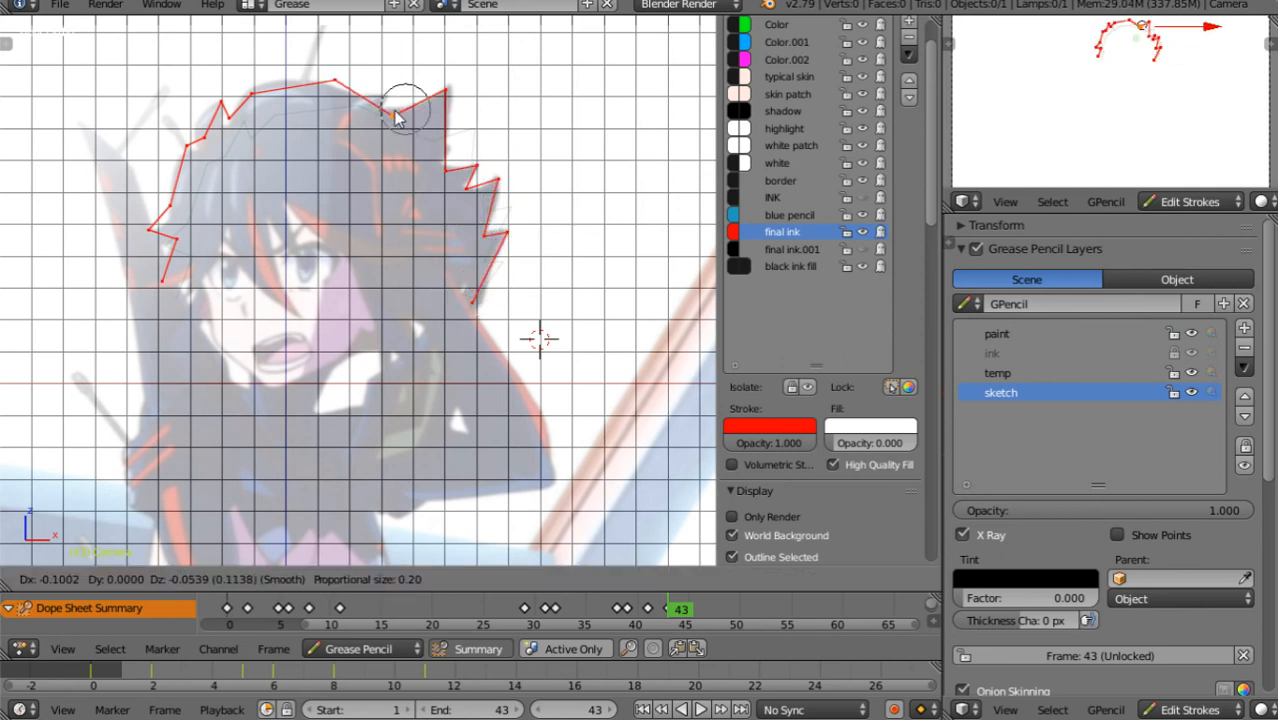
pyautogui.click(393, 114)
pyautogui.rightClick(335, 81)
pyautogui.press('g')
pyautogui.click(318, 86)
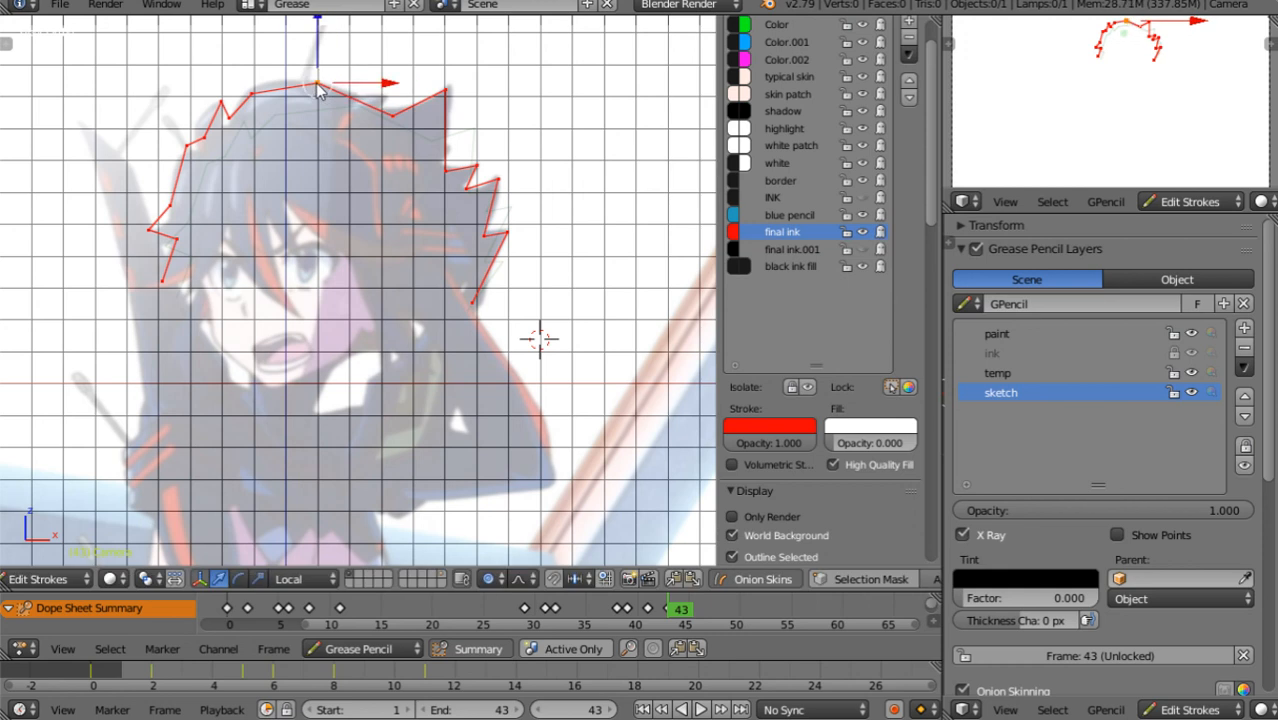
# Adjust the outline's upper-left spike, the notch beside it and the leftmost point to match the reference hair
pyautogui.rightClick(253, 94)
pyautogui.click(251, 92)
pyautogui.rightClick(207, 131)
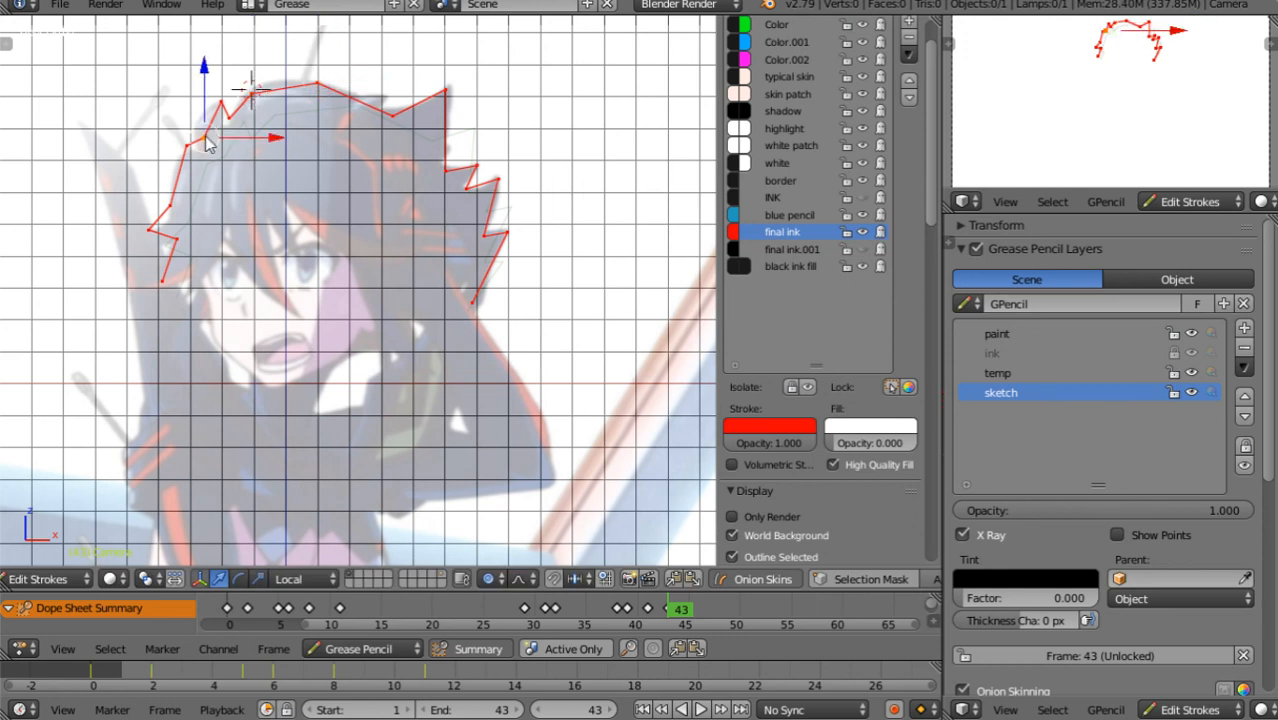
pyautogui.press('g')
pyautogui.click(205, 150)
pyautogui.rightClick(223, 102)
pyautogui.press('g')
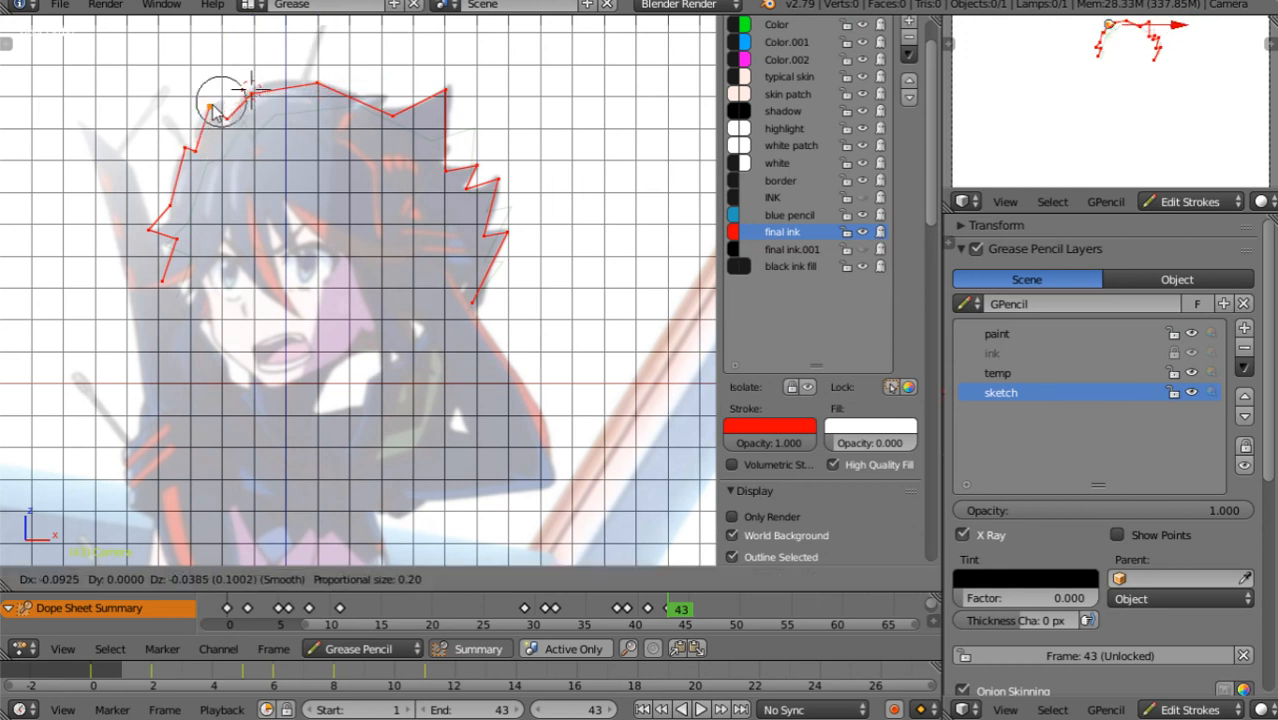
pyautogui.click(211, 110)
pyautogui.rightClick(153, 231)
pyautogui.press('g')
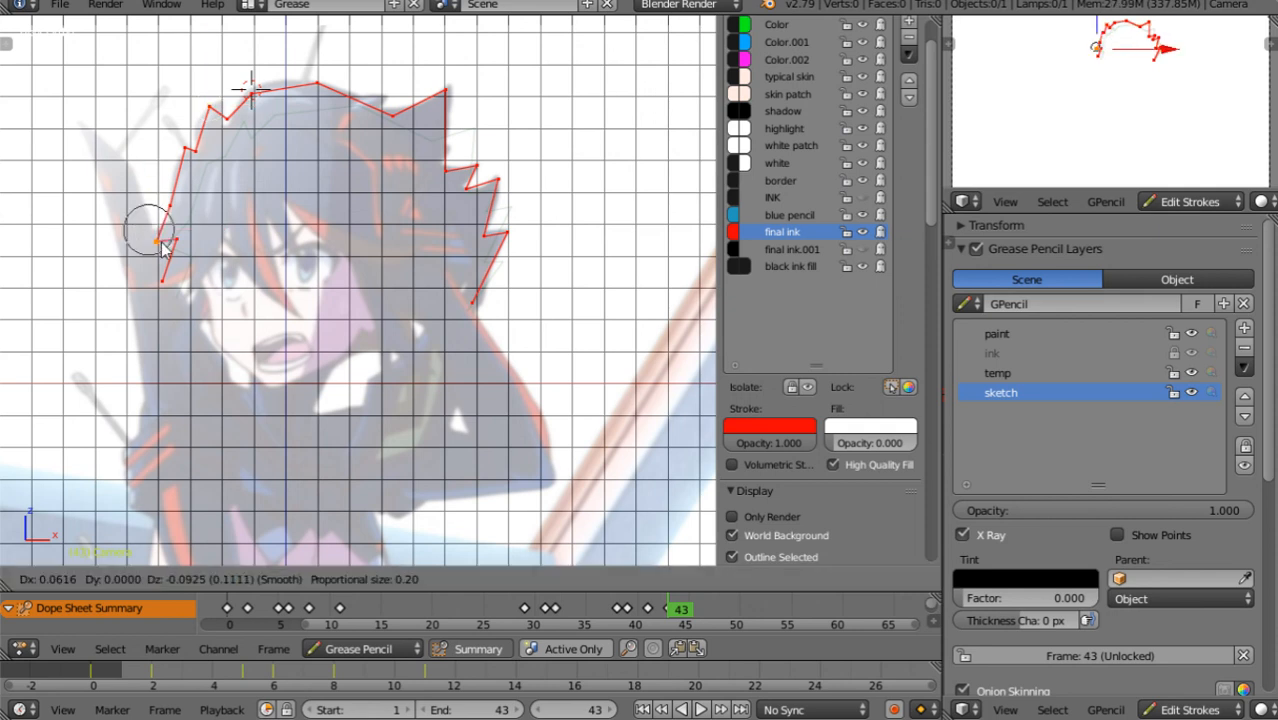
pyautogui.click(165, 243)
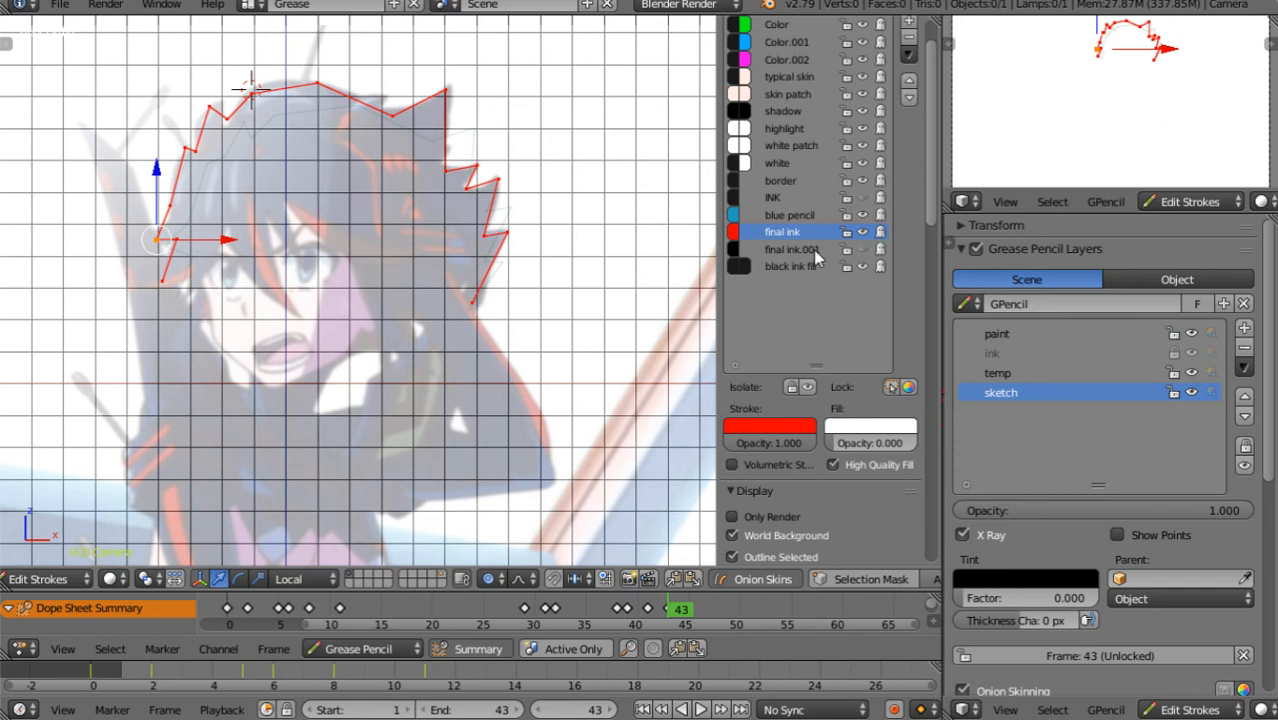
# Unhide the black sketch strokes, select the INK colour, and ink the crown and right spikes over the red outline at frame 43
pyautogui.click(863, 250)
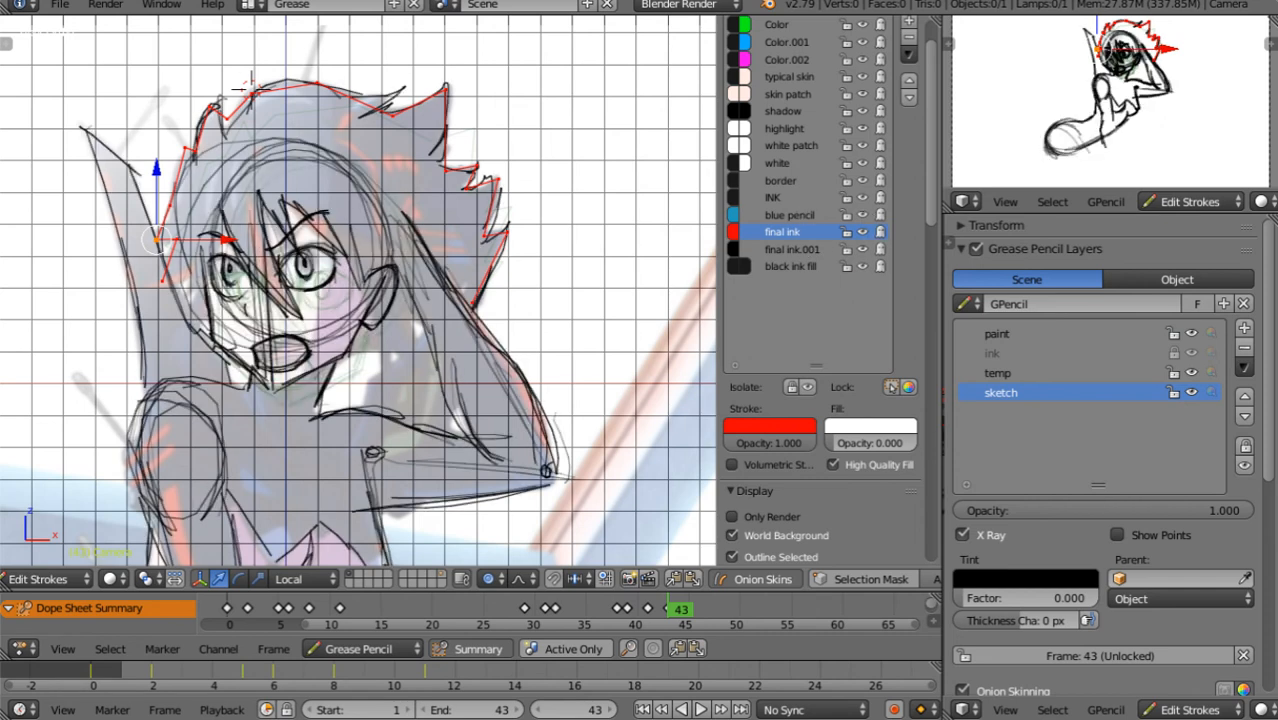
pyautogui.click(778, 198)
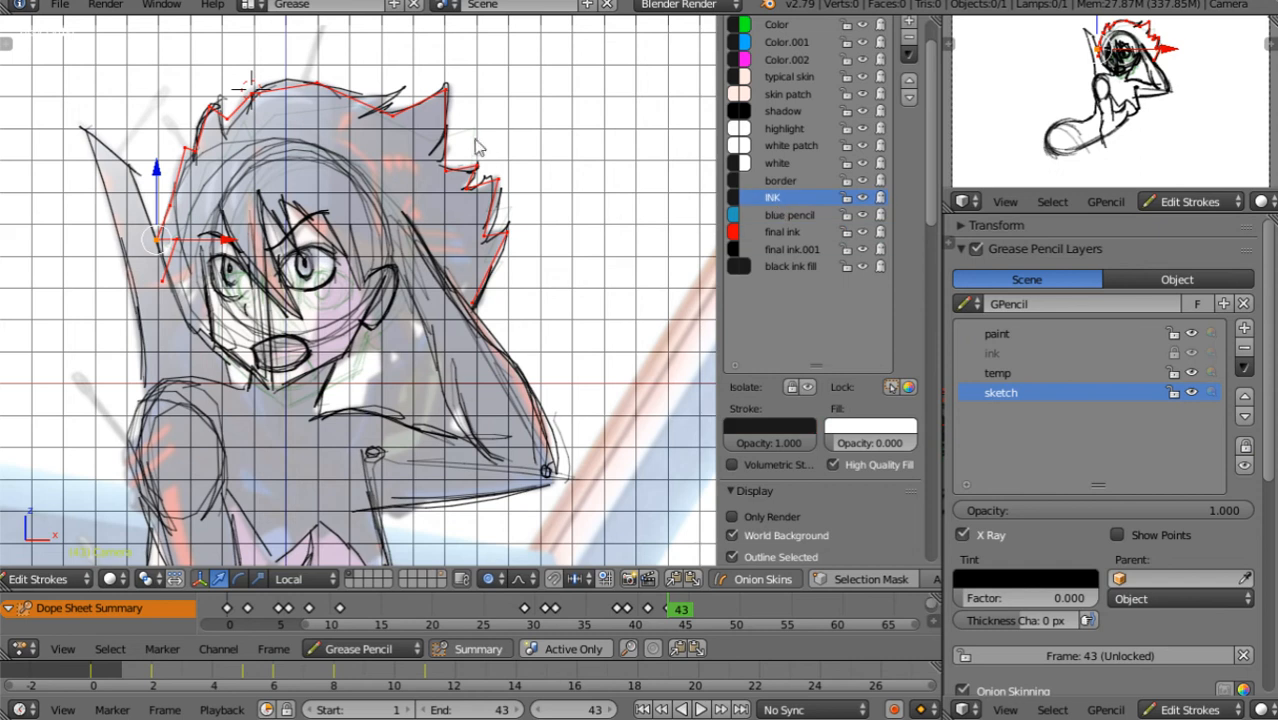
pyautogui.moveTo(425, 95)
pyautogui.mouseDown()
pyautogui.moveTo(478, 172)
pyautogui.moveTo(470, 185)
pyautogui.moveTo(498, 170)
pyautogui.moveTo(510, 219)
pyautogui.mouseUp()
pyautogui.moveTo(282, 86); pyautogui.dragTo(322, 87)
# At frame 41, ink the whole spiky hair outline over the red guide and sketch the shoulder line beside the chin
pyautogui.press('Down')
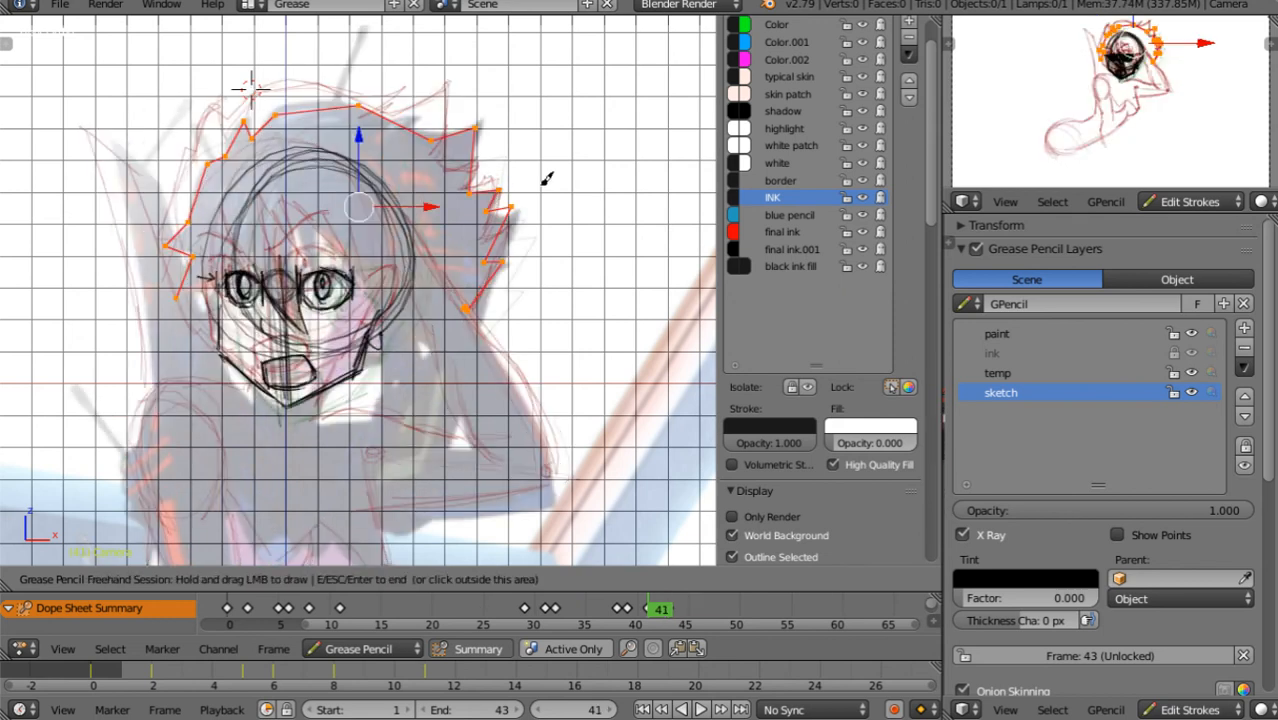
pyautogui.moveTo(180, 295)
pyautogui.mouseDown()
pyautogui.moveTo(225, 145)
pyautogui.moveTo(255, 112)
pyautogui.moveTo(364, 88)
pyautogui.moveTo(433, 104)
pyautogui.moveTo(430, 118)
pyautogui.moveTo(485, 114)
pyautogui.moveTo(486, 136)
pyautogui.mouseUp()
pyautogui.moveTo(480, 182)
pyautogui.mouseDown()
pyautogui.moveTo(513, 180)
pyautogui.moveTo(497, 200)
pyautogui.moveTo(487, 320)
pyautogui.mouseUp()
pyautogui.moveTo(432, 140)
pyautogui.mouseDown()
pyautogui.moveTo(386, 98)
pyautogui.moveTo(330, 95)
pyautogui.moveTo(218, 160)
pyautogui.moveTo(192, 212)
pyautogui.mouseUp()
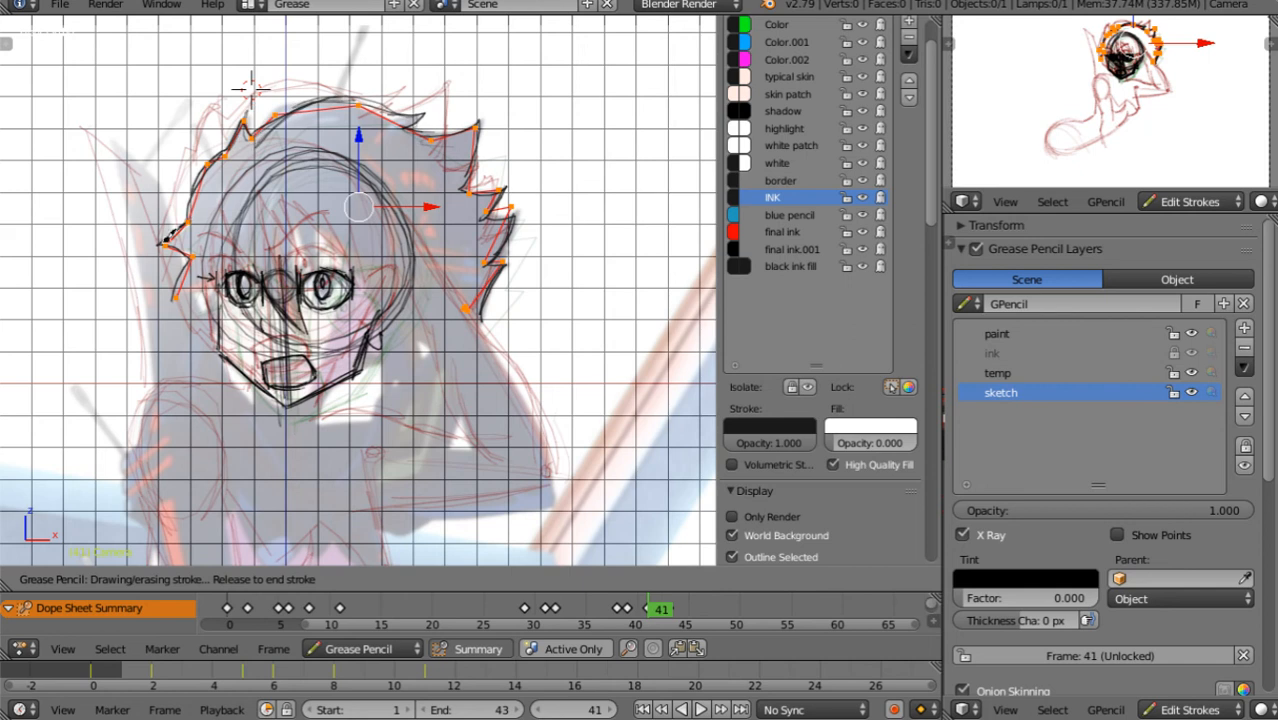
pyautogui.moveTo(178, 295); pyautogui.dragTo(186, 290)
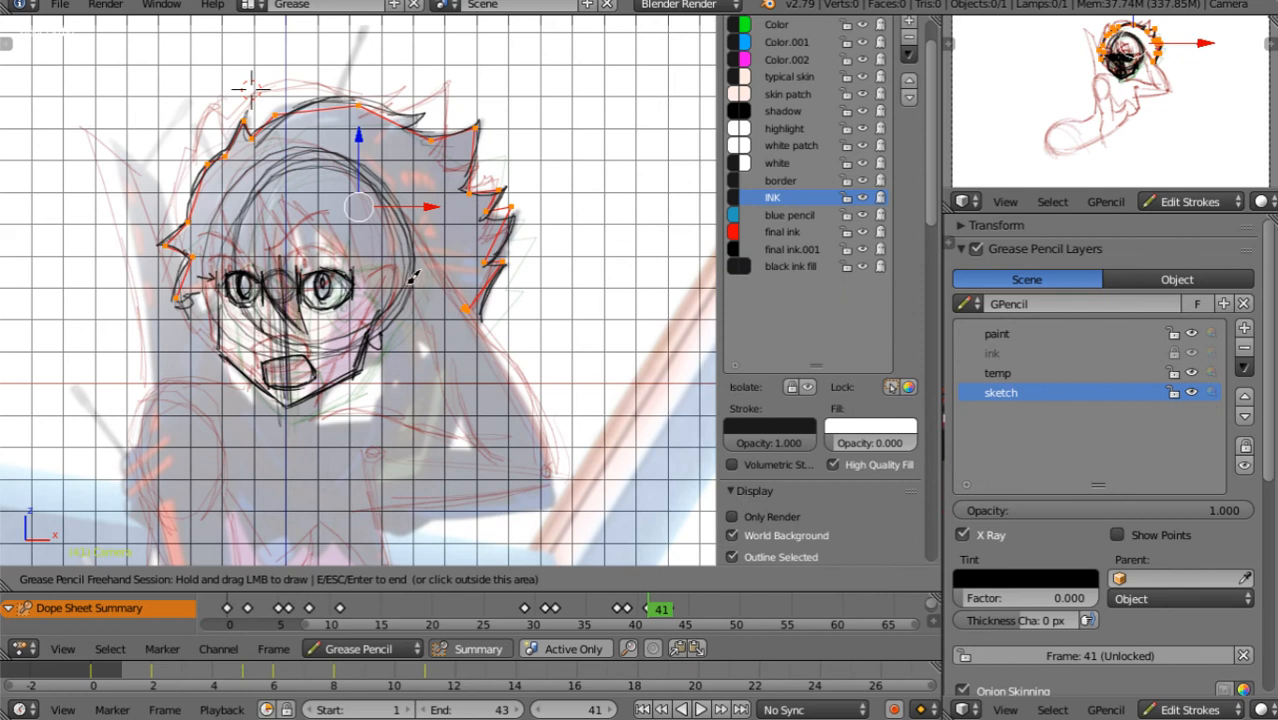
pyautogui.moveTo(446, 345)
pyautogui.mouseDown()
pyautogui.moveTo(462, 371)
pyautogui.moveTo(436, 337)
pyautogui.moveTo(453, 288)
pyautogui.mouseUp()
pyautogui.moveTo(357, 397)
pyautogui.mouseDown()
pyautogui.moveTo(321, 407)
pyautogui.moveTo(260, 393)
pyautogui.moveTo(324, 403)
pyautogui.moveTo(328, 416)
pyautogui.moveTo(442, 418)
pyautogui.mouseUp()
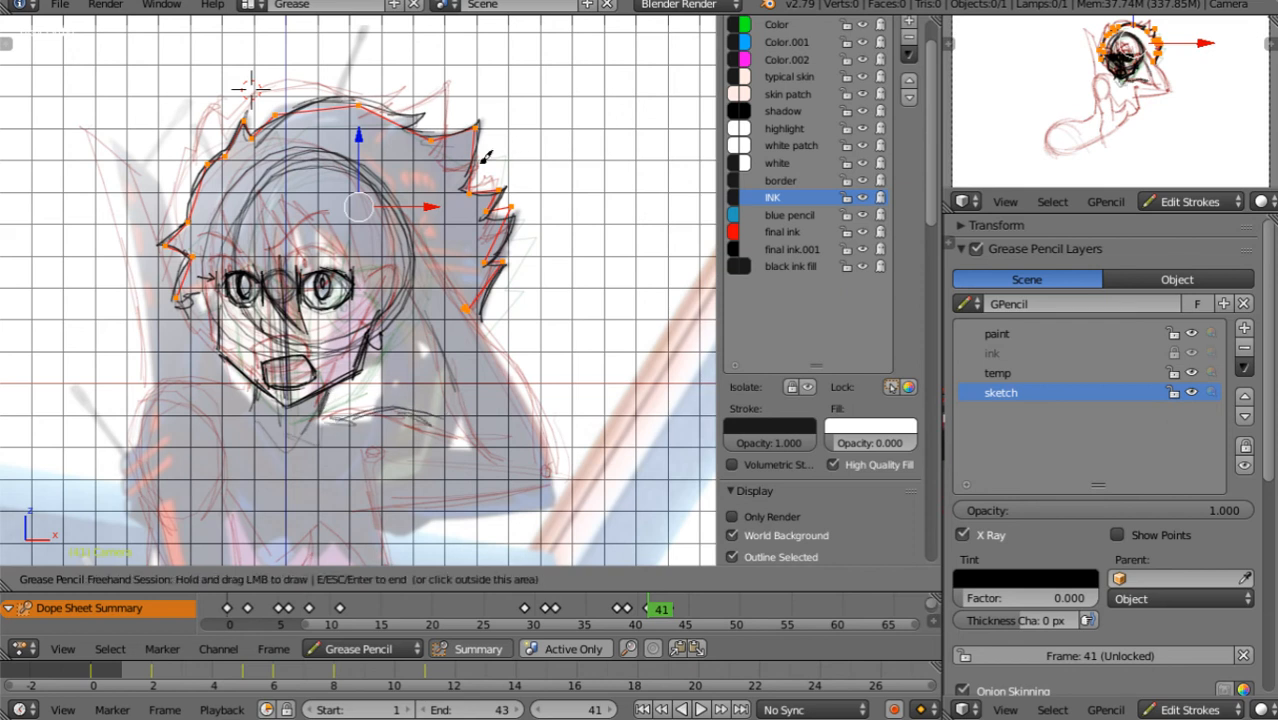
# At frame 39, ink the hair from the left side over the crown and down the right spikes, following the red guide
pyautogui.press('Down')
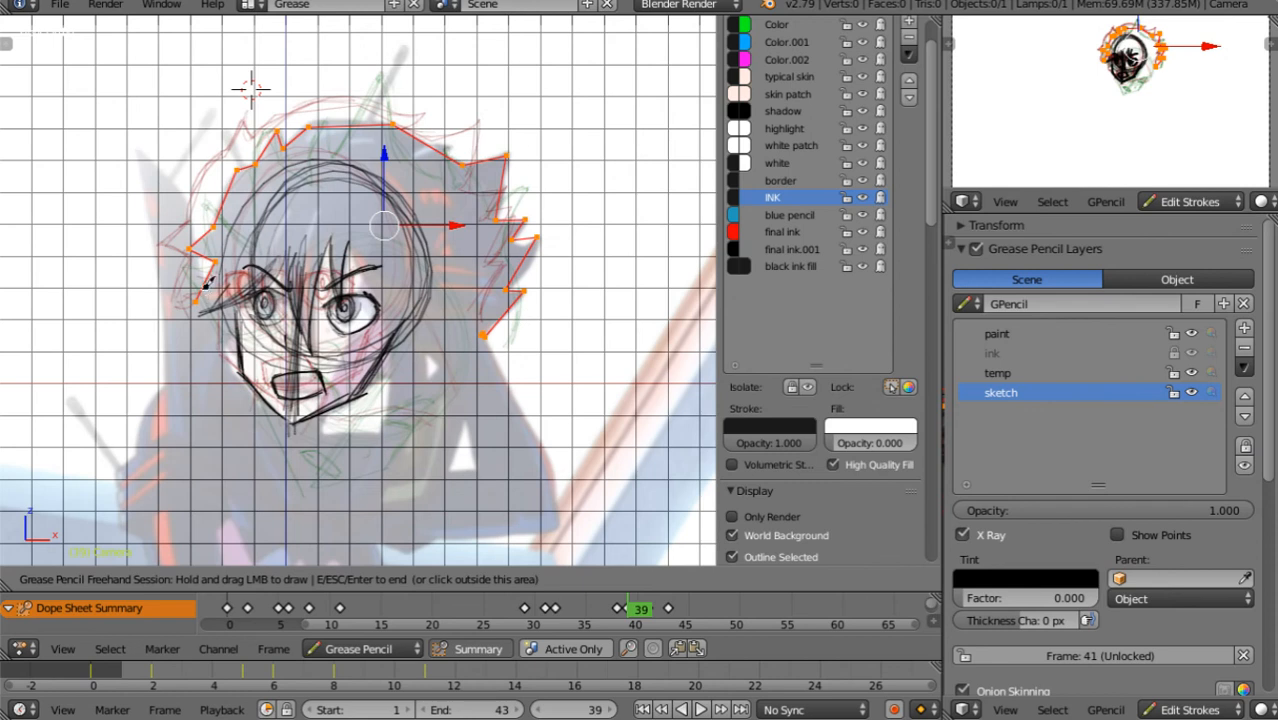
pyautogui.moveTo(206, 283); pyautogui.dragTo(203, 276)
pyautogui.moveTo(212, 228)
pyautogui.mouseDown()
pyautogui.moveTo(286, 111)
pyautogui.moveTo(415, 132)
pyautogui.mouseUp()
pyautogui.moveTo(378, 122); pyautogui.dragTo(462, 148)
pyautogui.moveTo(396, 126); pyautogui.dragTo(446, 154)
pyautogui.moveTo(422, 148)
pyautogui.mouseDown()
pyautogui.moveTo(503, 154)
pyautogui.moveTo(495, 217)
pyautogui.moveTo(536, 240)
pyautogui.moveTo(498, 327)
pyautogui.mouseUp()
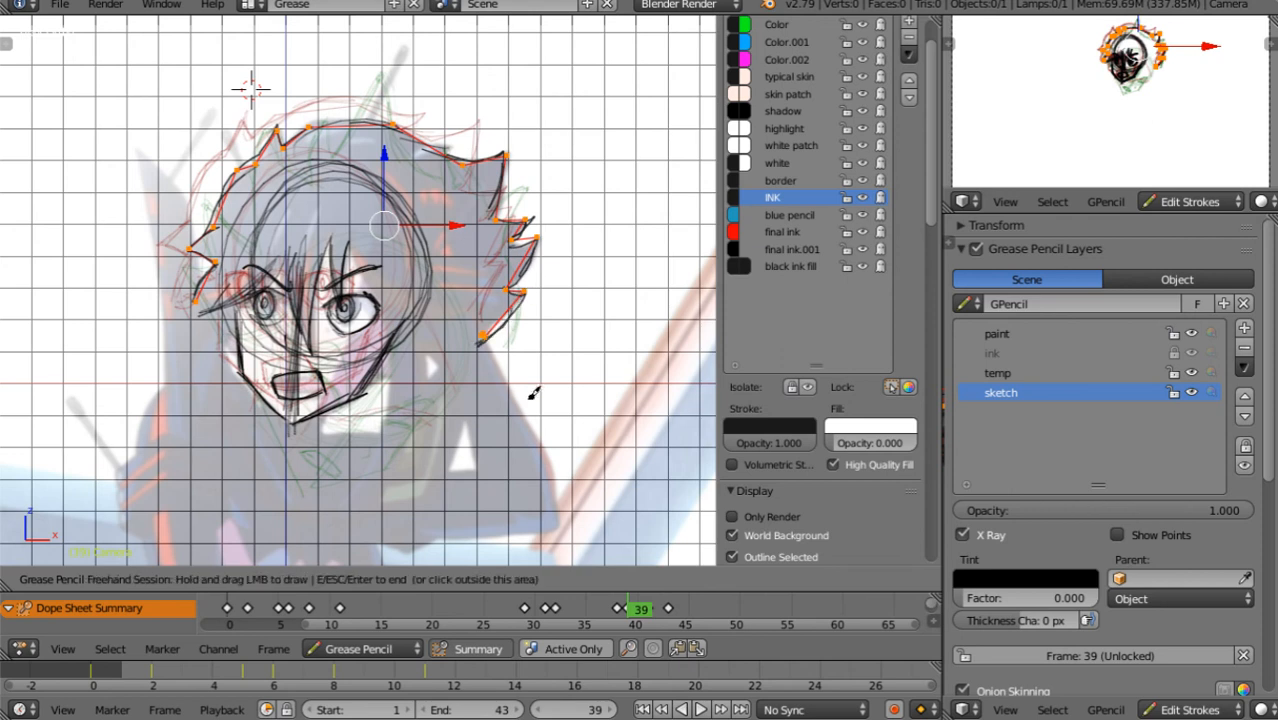
# At frame 38, ink the tall hair spikes from the lower left across the top and down the right side
pyautogui.press('Left')
pyautogui.moveTo(228, 334); pyautogui.dragTo(189, 262)
pyautogui.moveTo(200, 262)
pyautogui.mouseDown()
pyautogui.moveTo(207, 183)
pyautogui.moveTo(265, 226)
pyautogui.mouseUp()
pyautogui.moveTo(254, 226)
pyautogui.mouseDown()
pyautogui.moveTo(271, 138)
pyautogui.moveTo(266, 178)
pyautogui.moveTo(315, 184)
pyautogui.mouseUp()
pyautogui.moveTo(307, 172)
pyautogui.mouseDown()
pyautogui.moveTo(335, 111)
pyautogui.moveTo(333, 157)
pyautogui.moveTo(383, 72)
pyautogui.moveTo(401, 149)
pyautogui.moveTo(440, 179)
pyautogui.mouseUp()
pyautogui.moveTo(441, 180)
pyautogui.mouseDown()
pyautogui.moveTo(445, 160)
pyautogui.moveTo(487, 209)
pyautogui.moveTo(526, 188)
pyautogui.moveTo(522, 328)
pyautogui.moveTo(508, 353)
pyautogui.mouseUp()
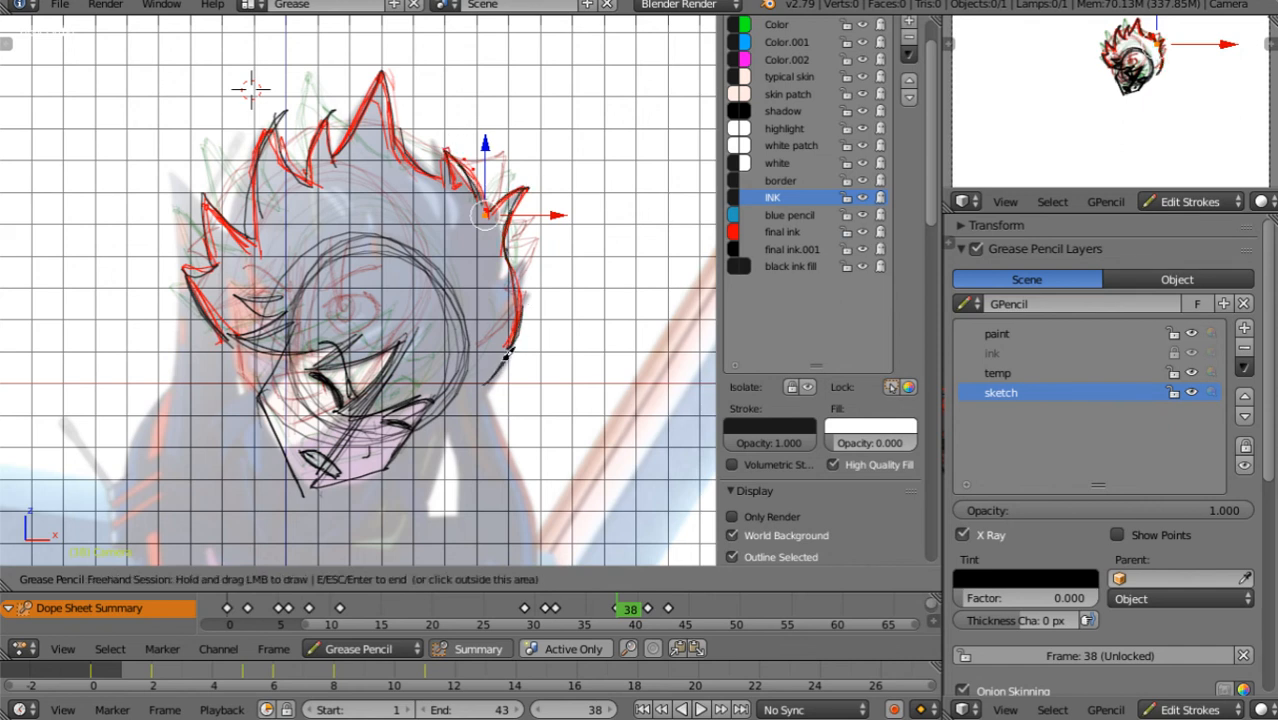
# At frame 32, ink the hair spikes from the right side over the top to the lower left
pyautogui.press('Down')
pyautogui.moveTo(522, 290)
pyautogui.mouseDown()
pyautogui.moveTo(510, 178)
pyautogui.moveTo(476, 178)
pyautogui.moveTo(445, 143)
pyautogui.mouseUp()
pyautogui.moveTo(388, 100)
pyautogui.mouseDown()
pyautogui.moveTo(398, 150)
pyautogui.moveTo(314, 57)
pyautogui.moveTo(302, 150)
pyautogui.moveTo(278, 113)
pyautogui.moveTo(263, 213)
pyautogui.moveTo(204, 132)
pyautogui.moveTo(220, 215)
pyautogui.moveTo(250, 245)
pyautogui.mouseUp()
pyautogui.moveTo(178, 195)
pyautogui.mouseDown()
pyautogui.moveTo(204, 265)
pyautogui.moveTo(186, 308)
pyautogui.moveTo(232, 330)
pyautogui.mouseUp()
# At frame 29, ink the hair's right edge and the spikes across the top to the lower left
pyautogui.press('Left')
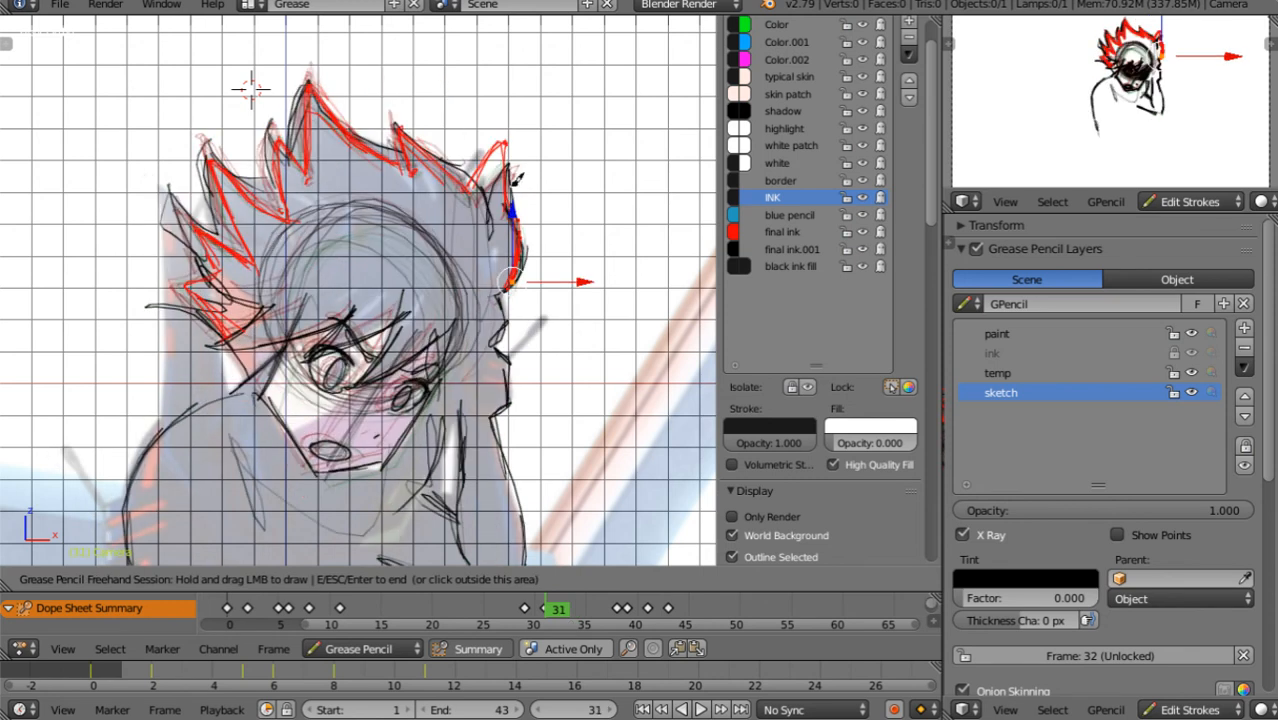
pyautogui.press('Left')
pyautogui.press('Left')
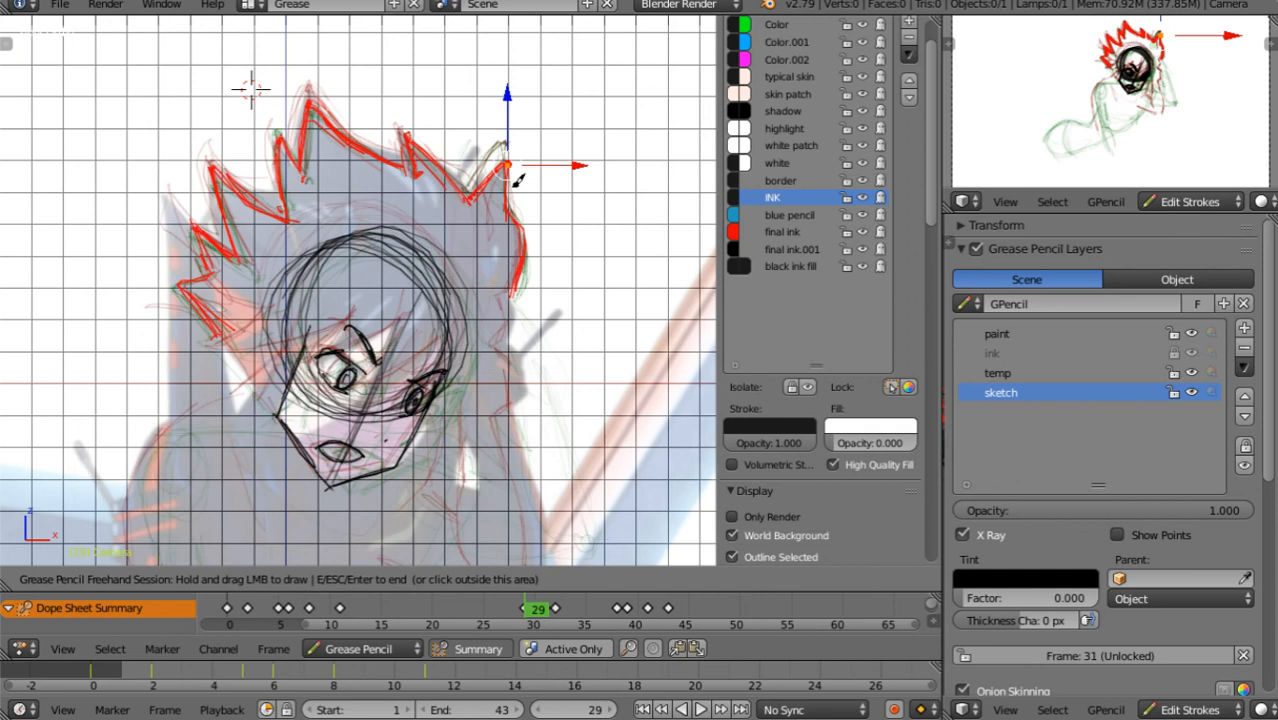
pyautogui.moveTo(472, 207)
pyautogui.mouseDown()
pyautogui.moveTo(506, 162)
pyautogui.moveTo(521, 250)
pyautogui.moveTo(508, 299)
pyautogui.mouseUp()
pyautogui.moveTo(487, 178)
pyautogui.mouseDown()
pyautogui.moveTo(466, 185)
pyautogui.moveTo(397, 120)
pyautogui.moveTo(340, 120)
pyautogui.moveTo(314, 95)
pyautogui.moveTo(304, 175)
pyautogui.moveTo(282, 118)
pyautogui.moveTo(298, 215)
pyautogui.moveTo(268, 212)
pyautogui.moveTo(214, 168)
pyautogui.moveTo(248, 258)
pyautogui.moveTo(200, 272)
pyautogui.moveTo(236, 338)
pyautogui.moveTo(270, 362)
pyautogui.mouseUp()
# Go back through keyframe 11 to frame 8 and turn off the onion skins for the sketch layer
pyautogui.press('Down')
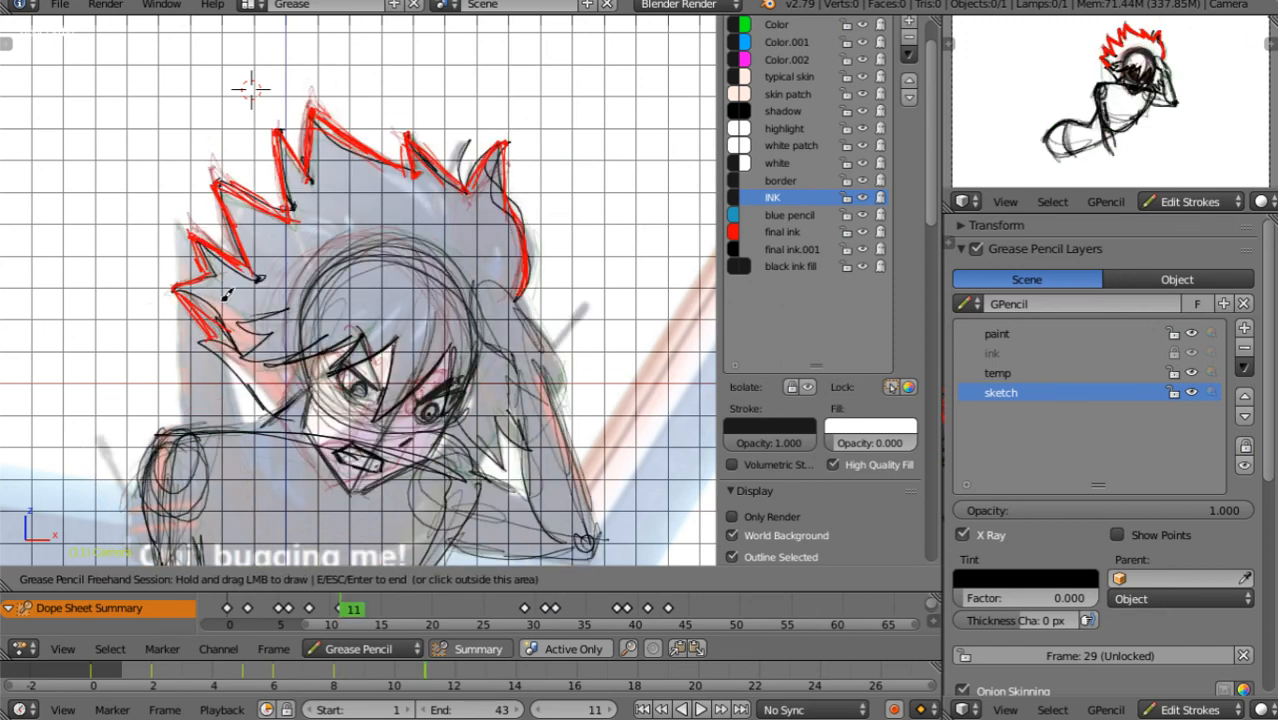
pyautogui.press('Down')
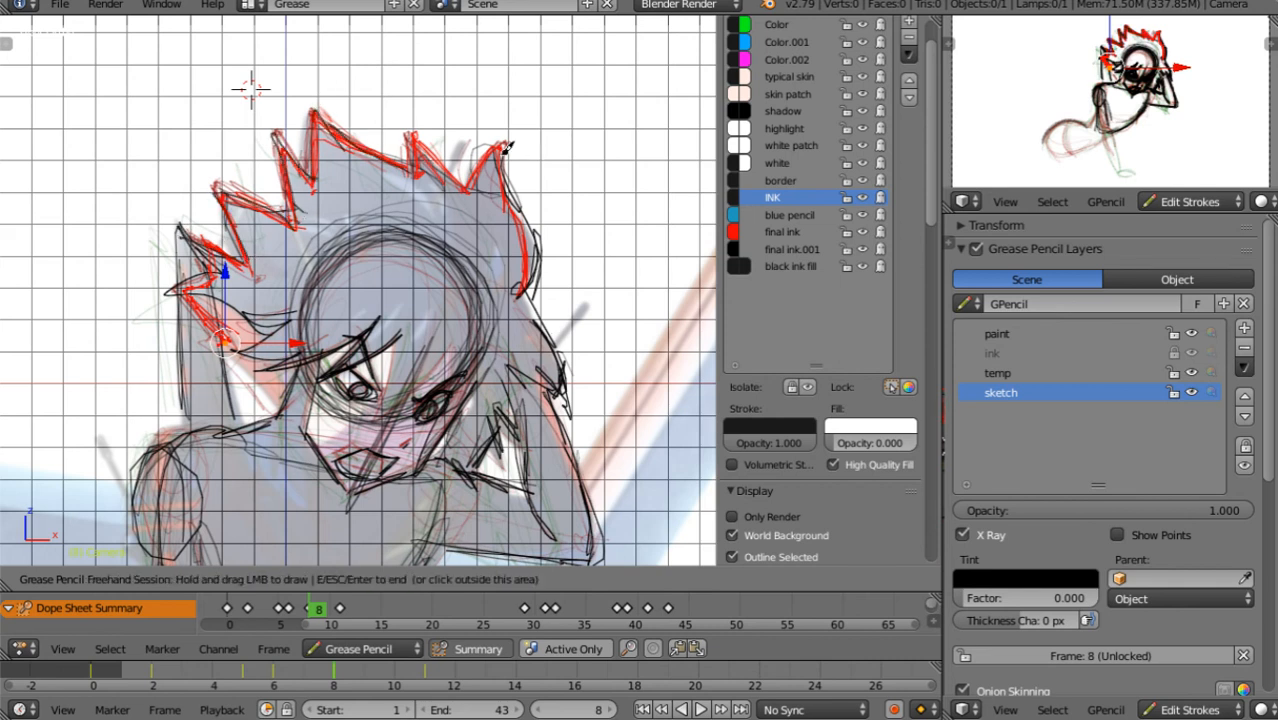
pyautogui.press('Escape')
pyautogui.click(771, 577)
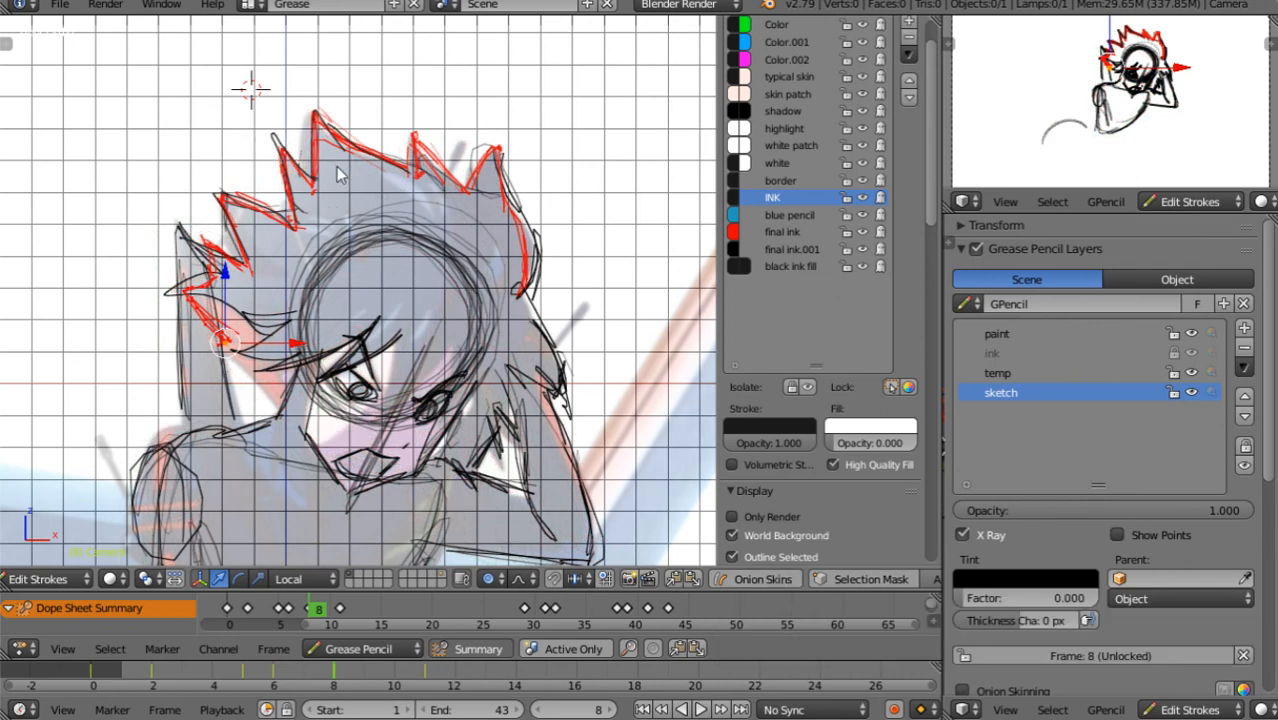
# At frame 8, ink the hair spikes and the hair's right edge over the red guide and compare them with frame 6
pyautogui.click(283, 133)
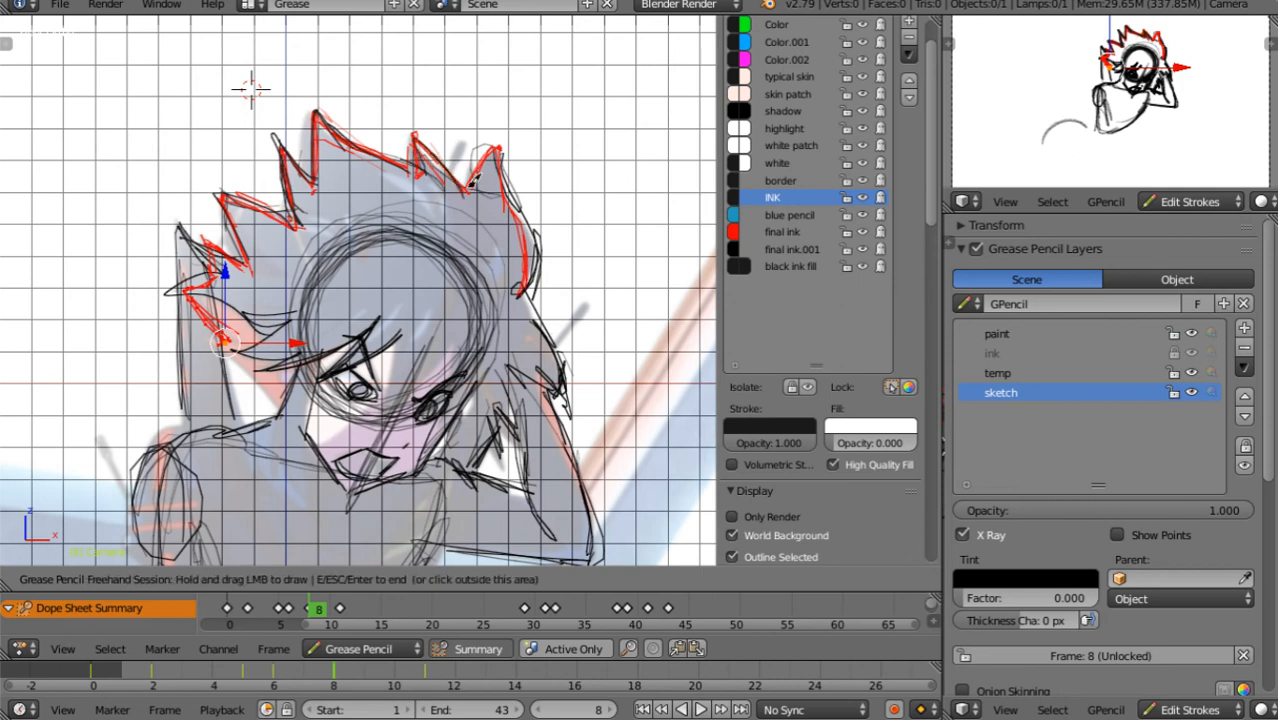
pyautogui.moveTo(496, 140)
pyautogui.mouseDown()
pyautogui.moveTo(532, 213)
pyautogui.moveTo(538, 288)
pyautogui.mouseUp()
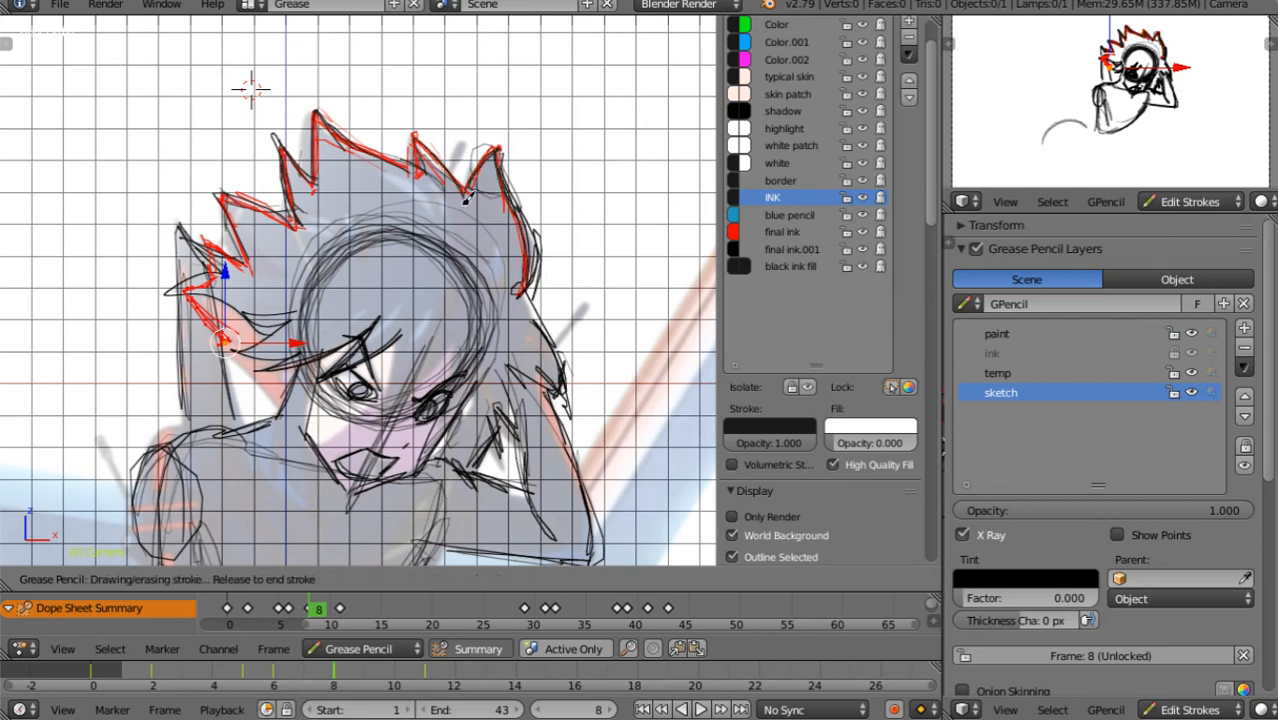
pyautogui.moveTo(468, 192)
pyautogui.mouseDown()
pyautogui.moveTo(400, 130)
pyautogui.moveTo(428, 188)
pyautogui.moveTo(318, 114)
pyautogui.moveTo(283, 165)
pyautogui.moveTo(298, 220)
pyautogui.moveTo(256, 254)
pyautogui.moveTo(209, 248)
pyautogui.mouseUp()
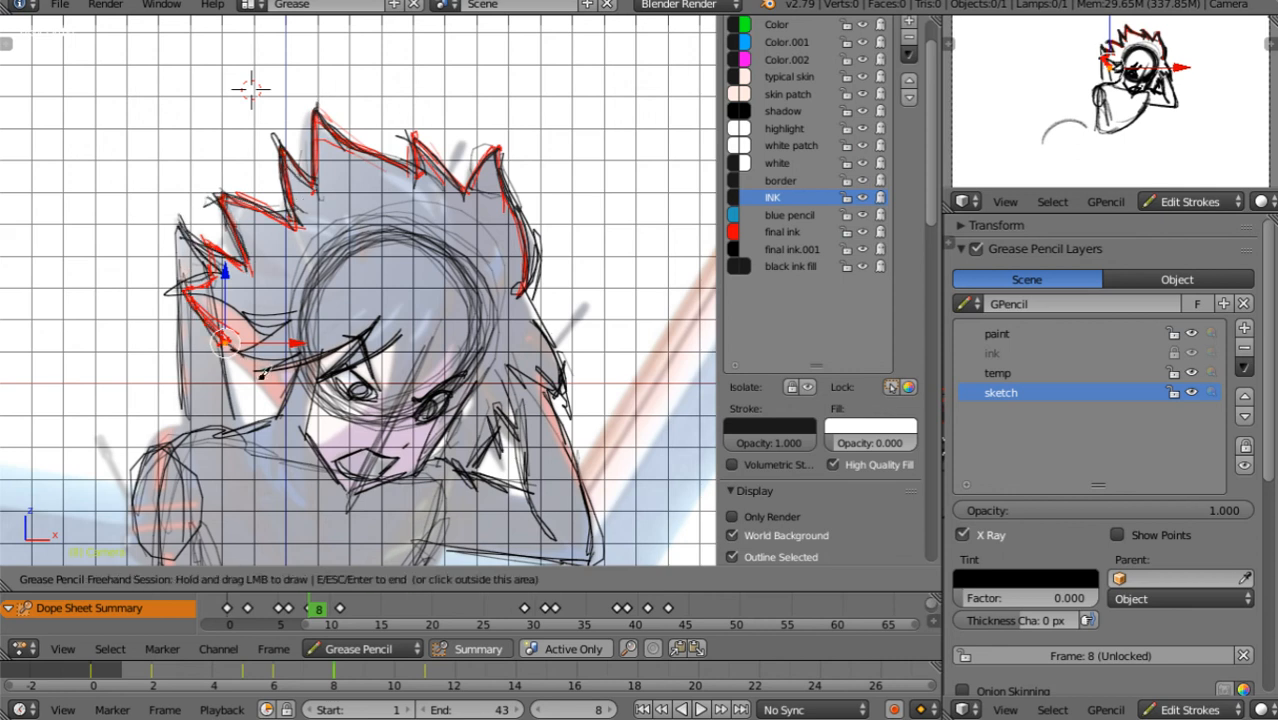
pyautogui.press('Down')
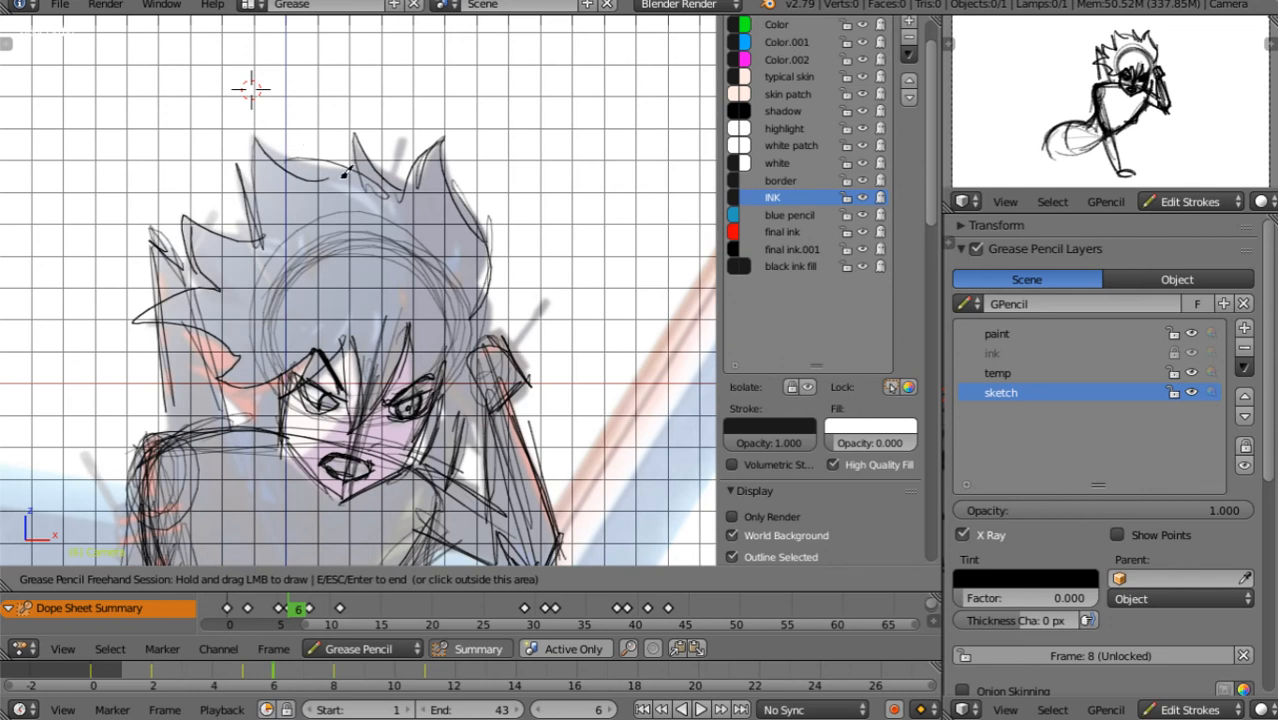
pyautogui.press('Up')
pyautogui.press('Down')
pyautogui.press('Up')
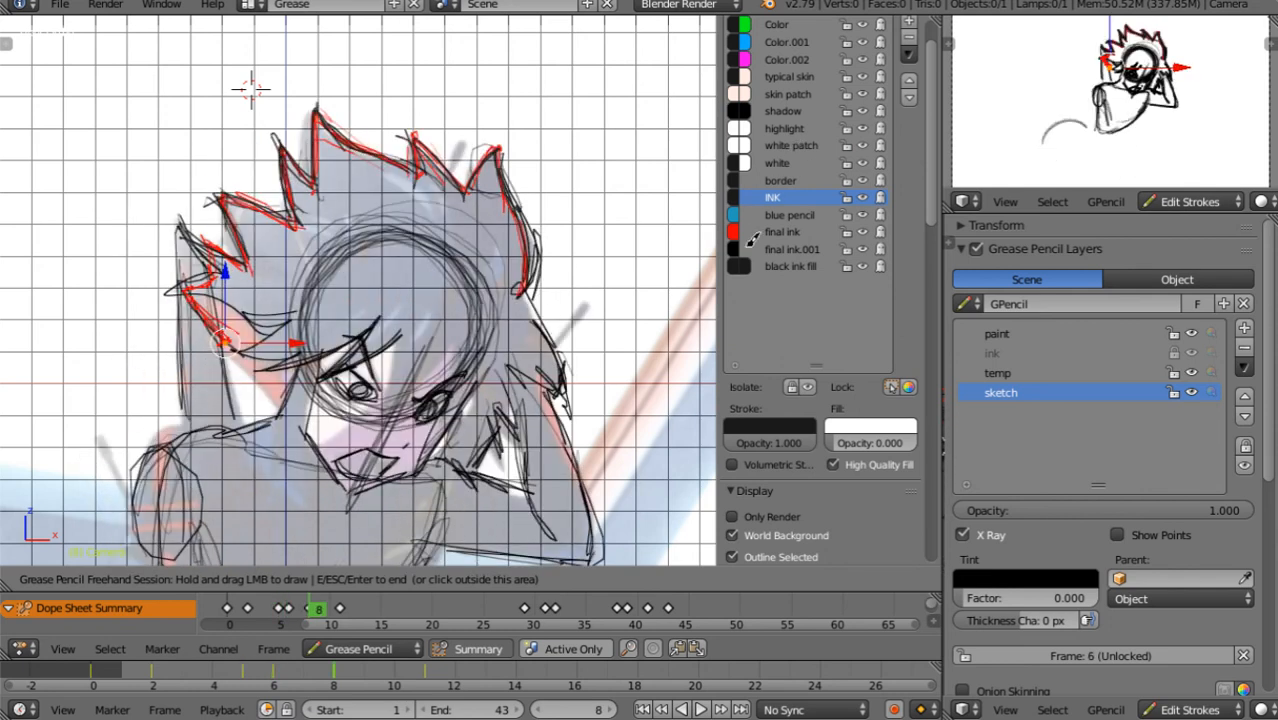
pyautogui.press('Escape')
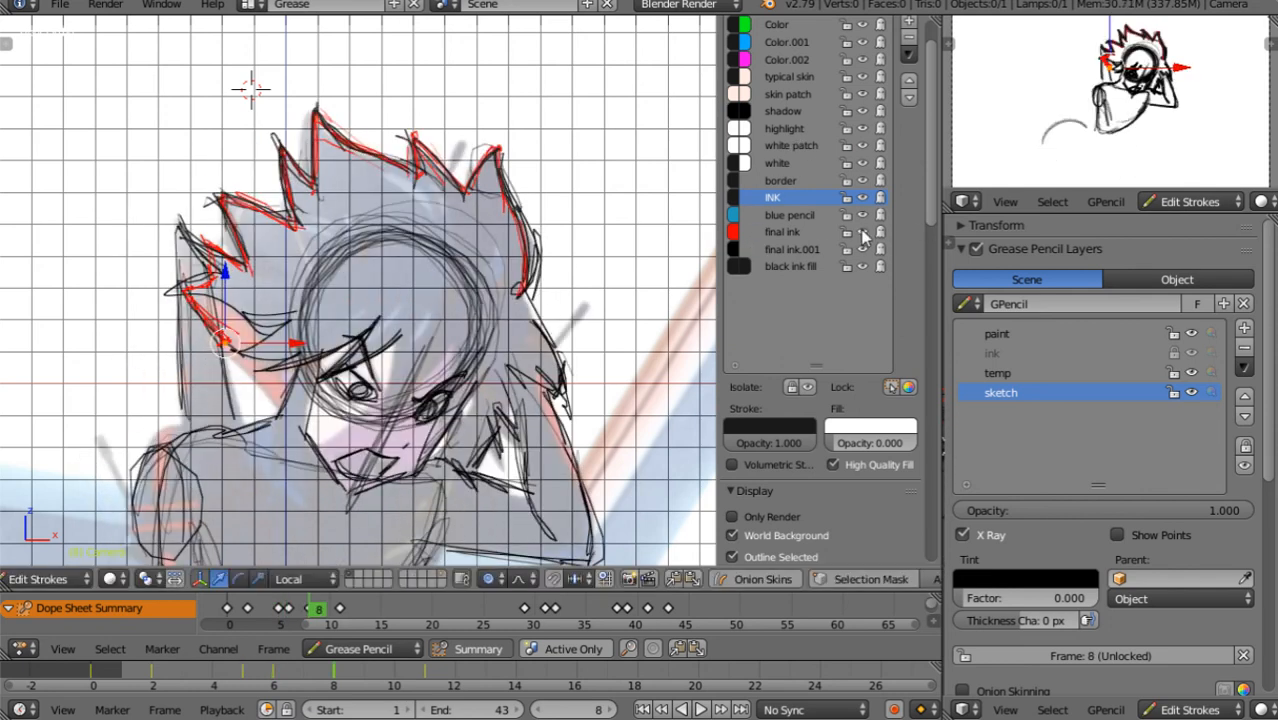
# Hide the red final ink colour and save over the existing rukyo.blend file
pyautogui.click(863, 232)
pyautogui.hotkey('ctrl', 's')
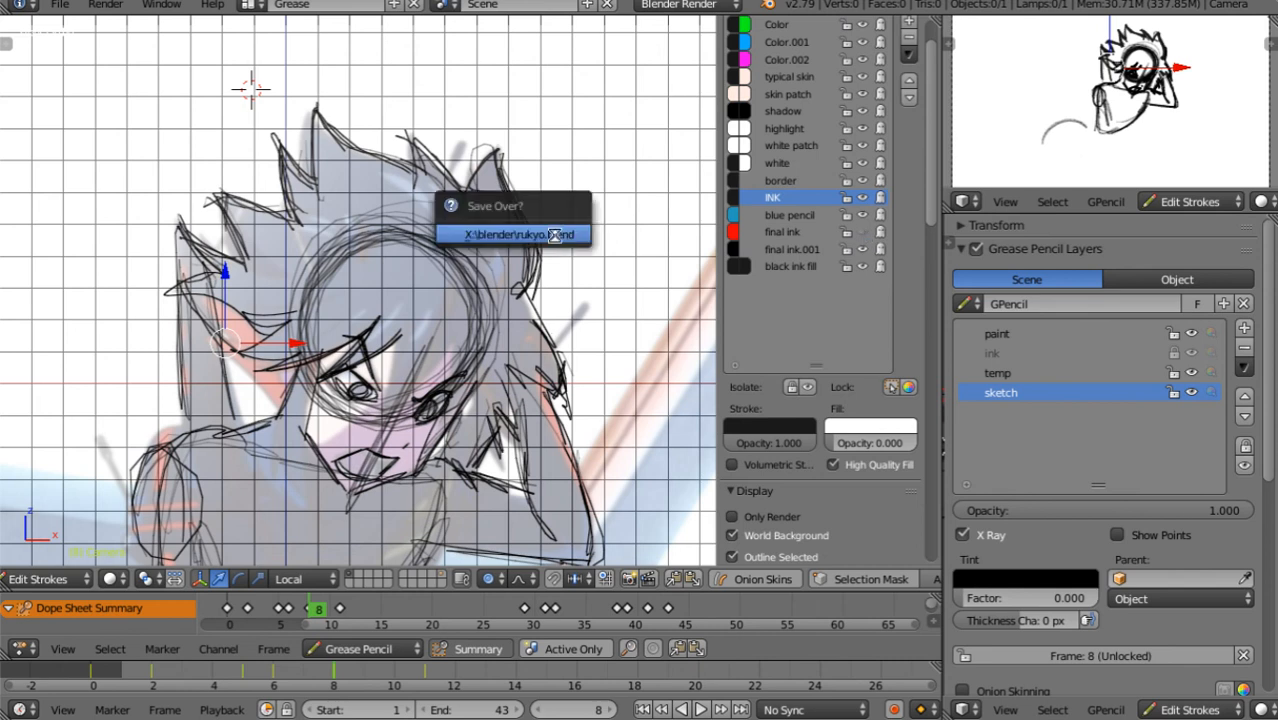
pyautogui.click(554, 235)
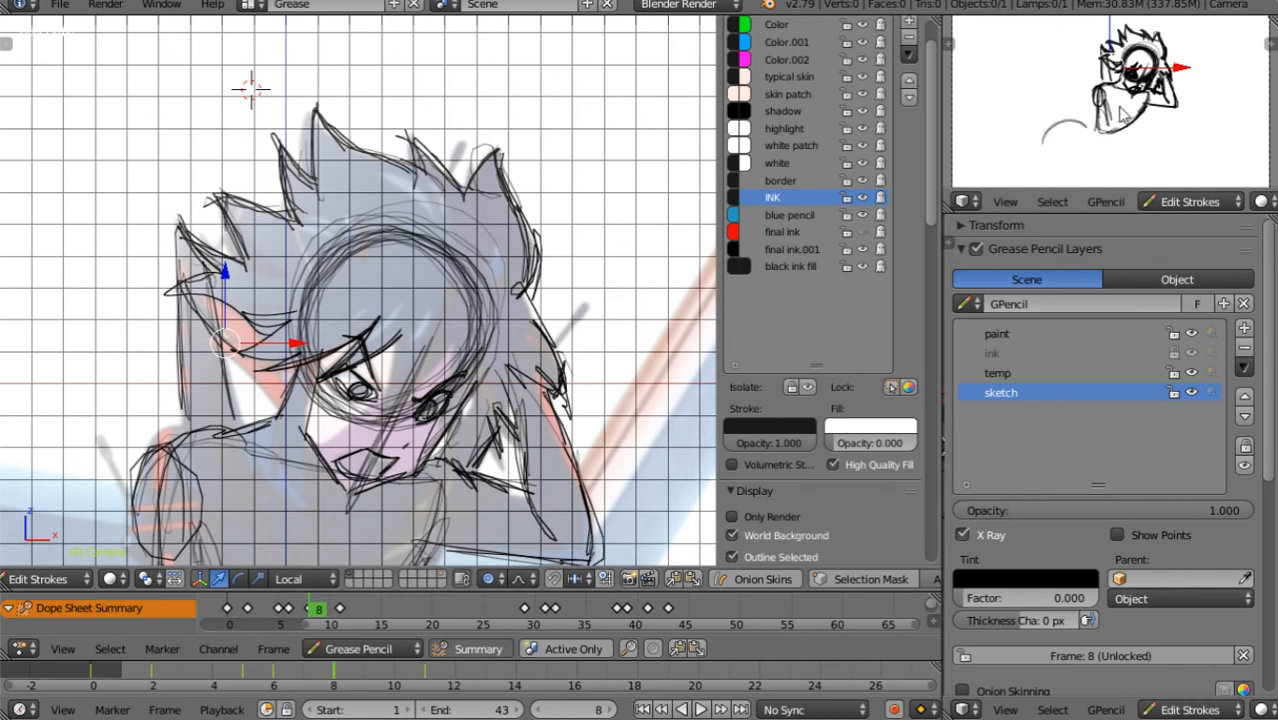
# Play the animation in a full-screen camera view to check the hair, and return to the editing layout
pyautogui.hotkey('shift', 'space')
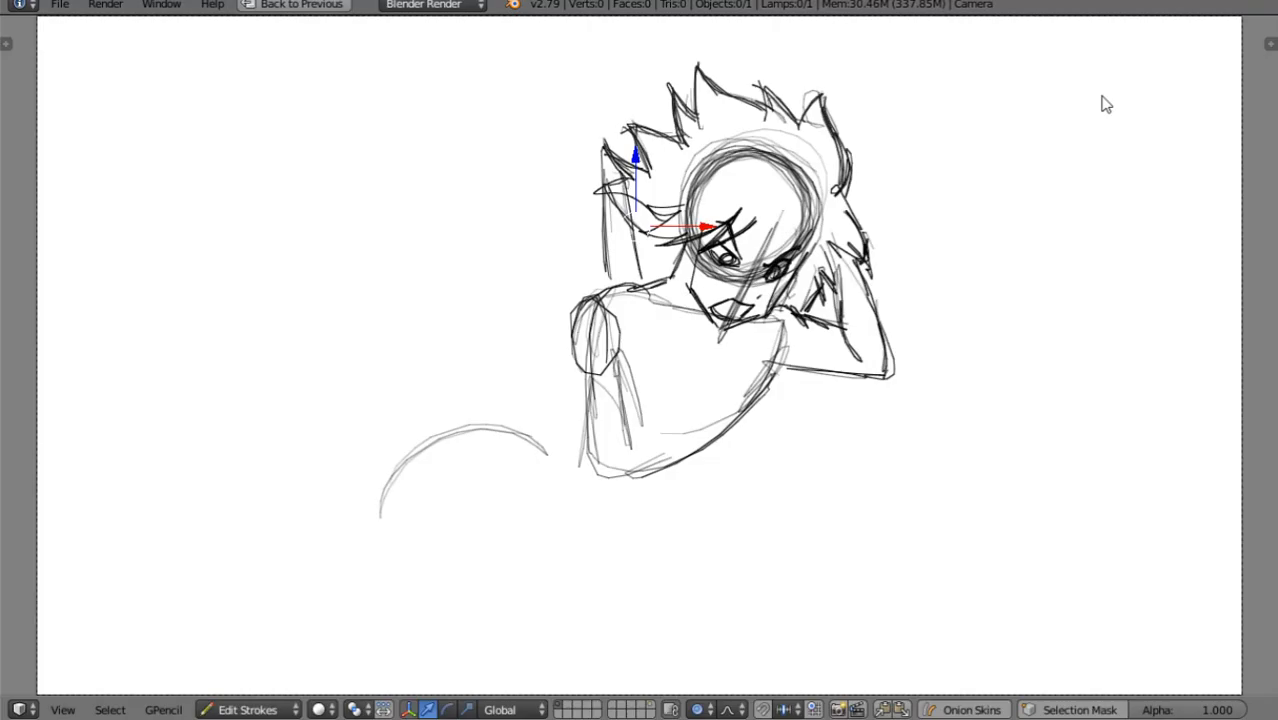
pyautogui.hotkey('alt', 'a')
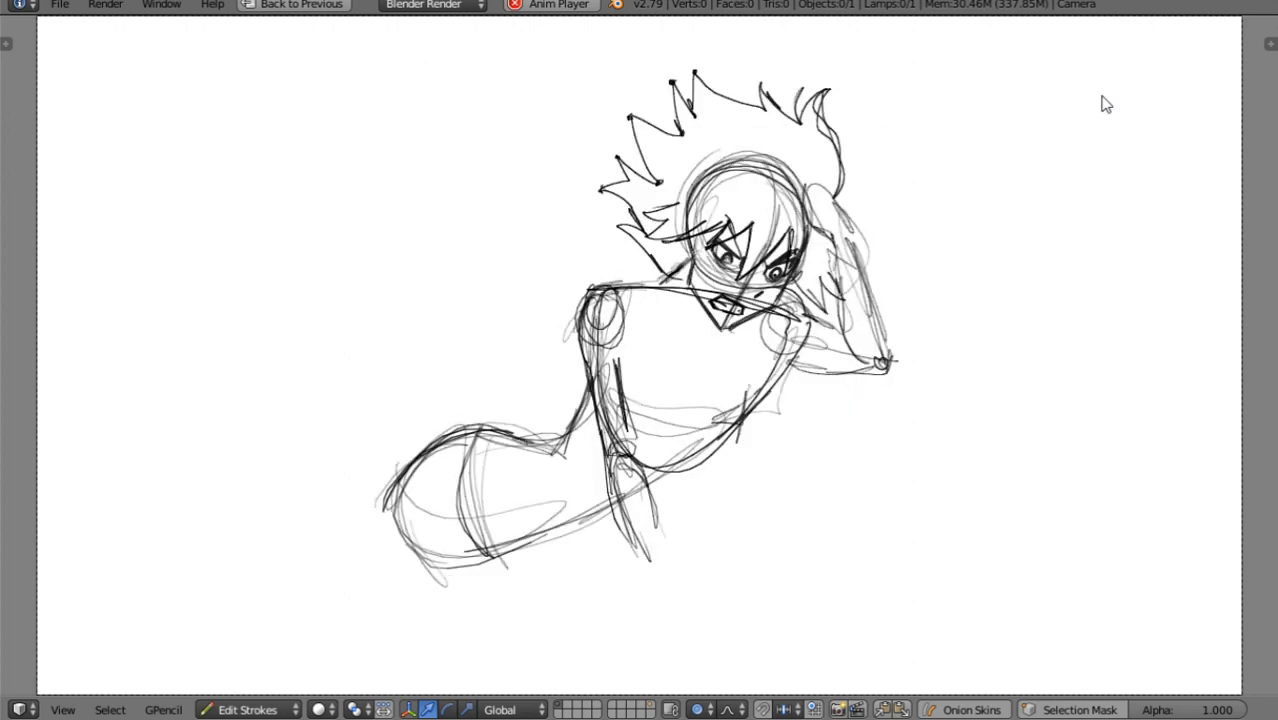
pyautogui.press('Escape')
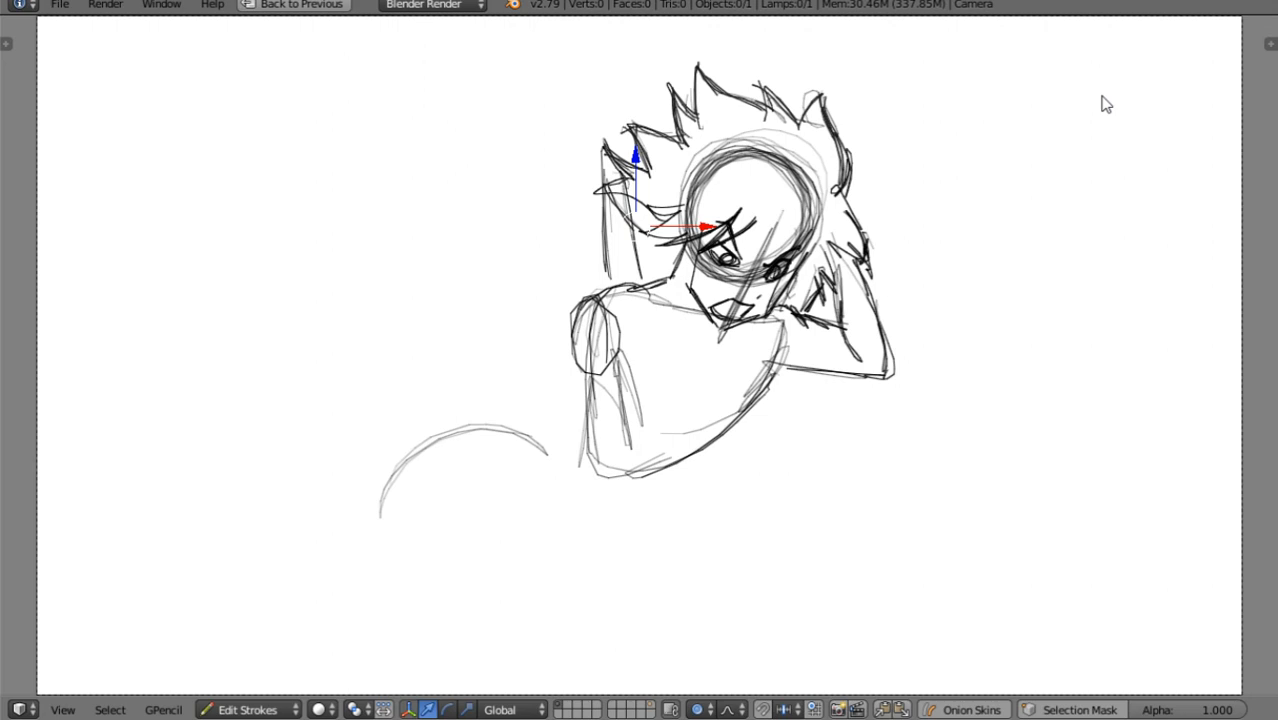
pyautogui.press('Escape')
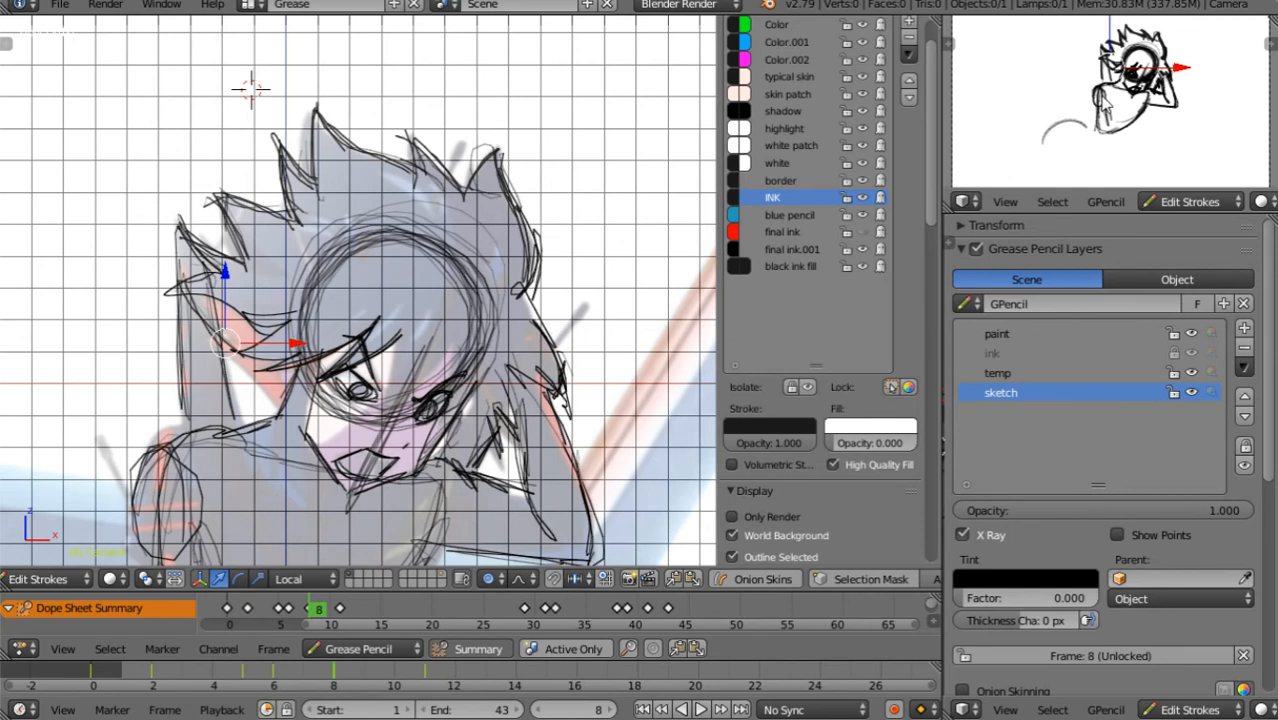
# Bring the lower body into view at frame 0 and step forward to frame 8, examining the body sketch
pyautogui.press('Down')
pyautogui.press('Down')
pyautogui.press('Down')
pyautogui.press('Down')
pyautogui.moveTo(404, 470)
pyautogui.keyDown('shift'); pyautogui.mouseDown(button='middle')
pyautogui.moveTo(404, 432)
pyautogui.moveTo(522, 222)
pyautogui.moveTo(553, 121)
pyautogui.mouseUp(button='middle'); pyautogui.keyUp('shift')
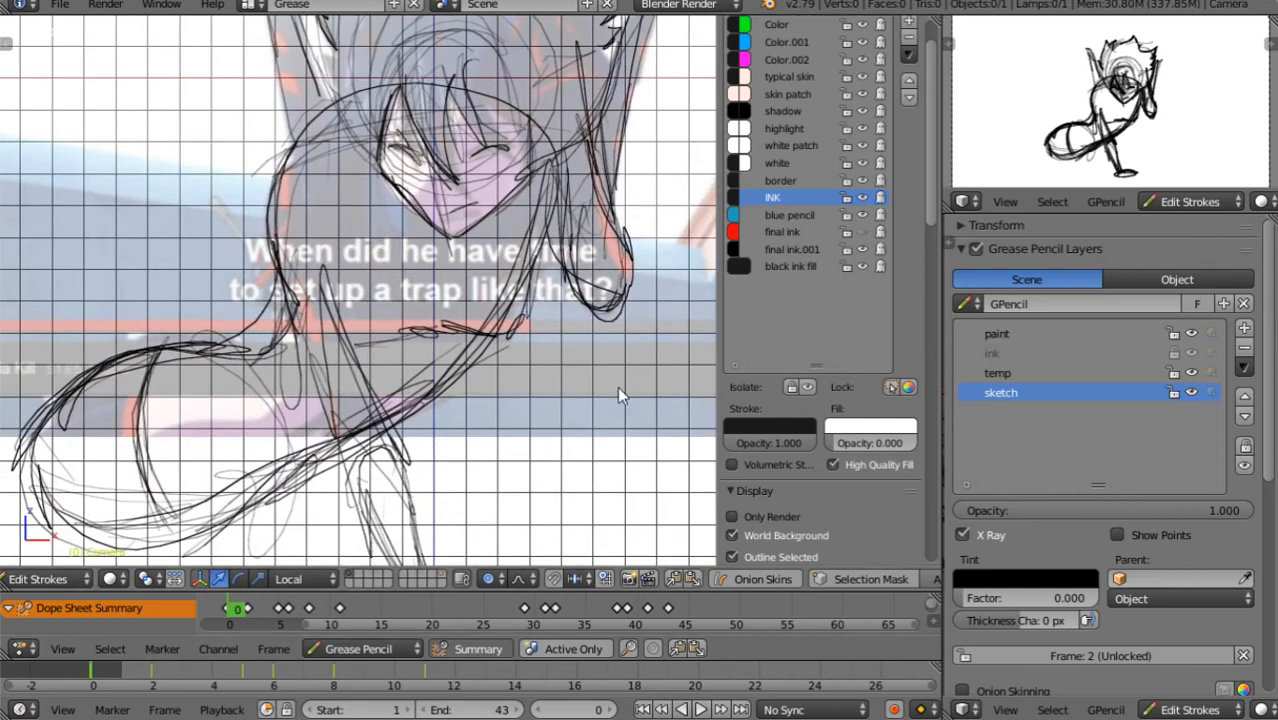
pyautogui.press('Right')
pyautogui.press('Right')
pyautogui.press('Right')
pyautogui.press('Right')
pyautogui.press('Right')
pyautogui.press('Right')
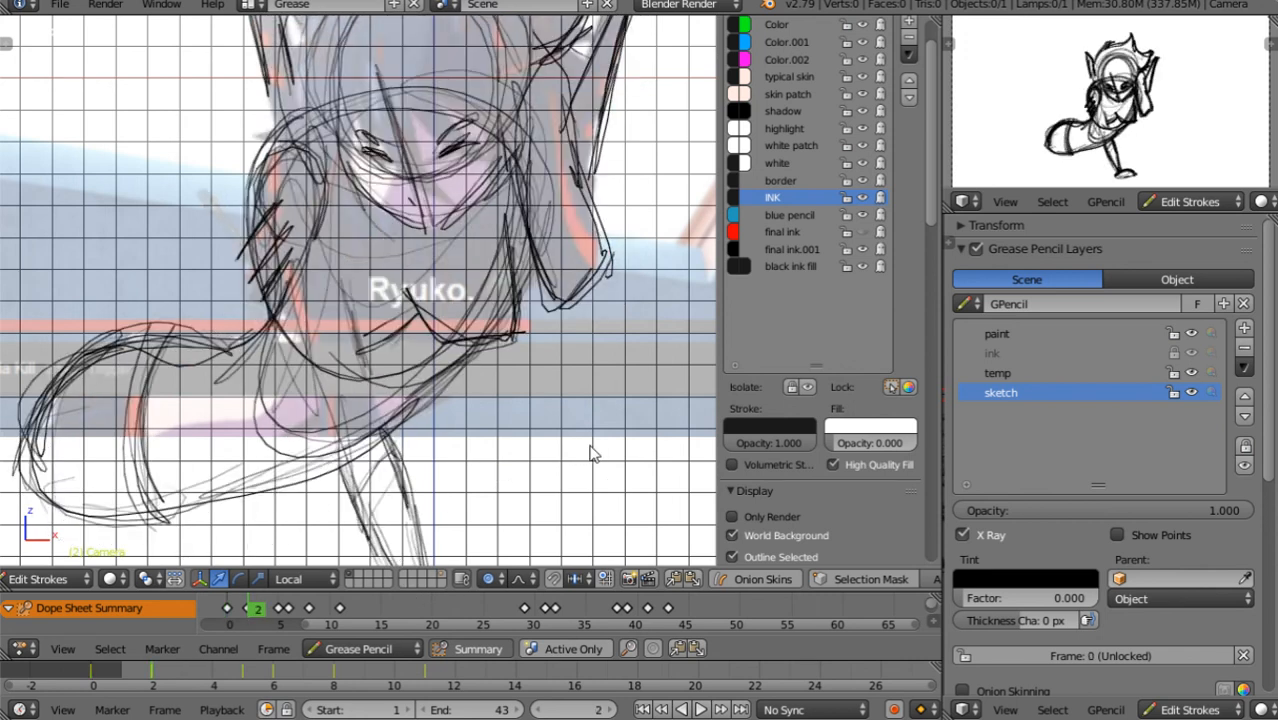
pyautogui.press('Right')
pyautogui.press('Right')
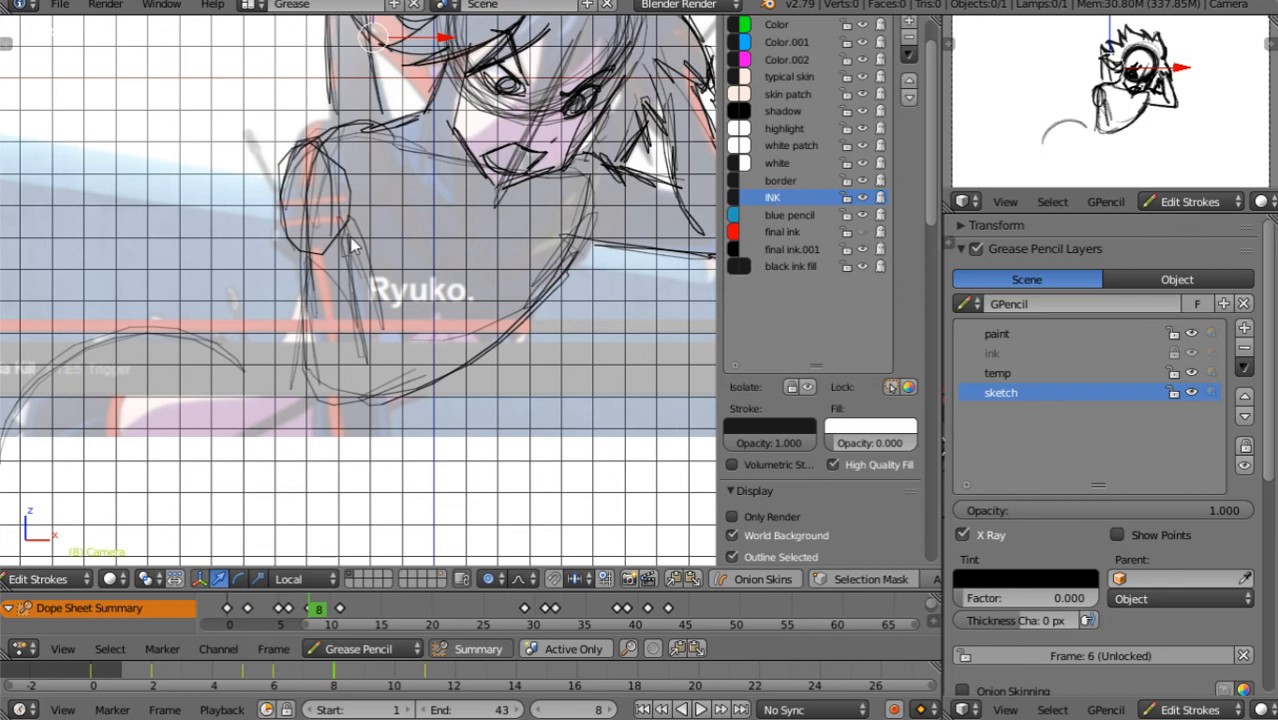
# At frame 8, sketch the shoulder and elbow joints, the supporting forearm, the round hips, the waist and the torso contour
pyautogui.moveTo(315, 200); pyautogui.dragTo(307, 178)
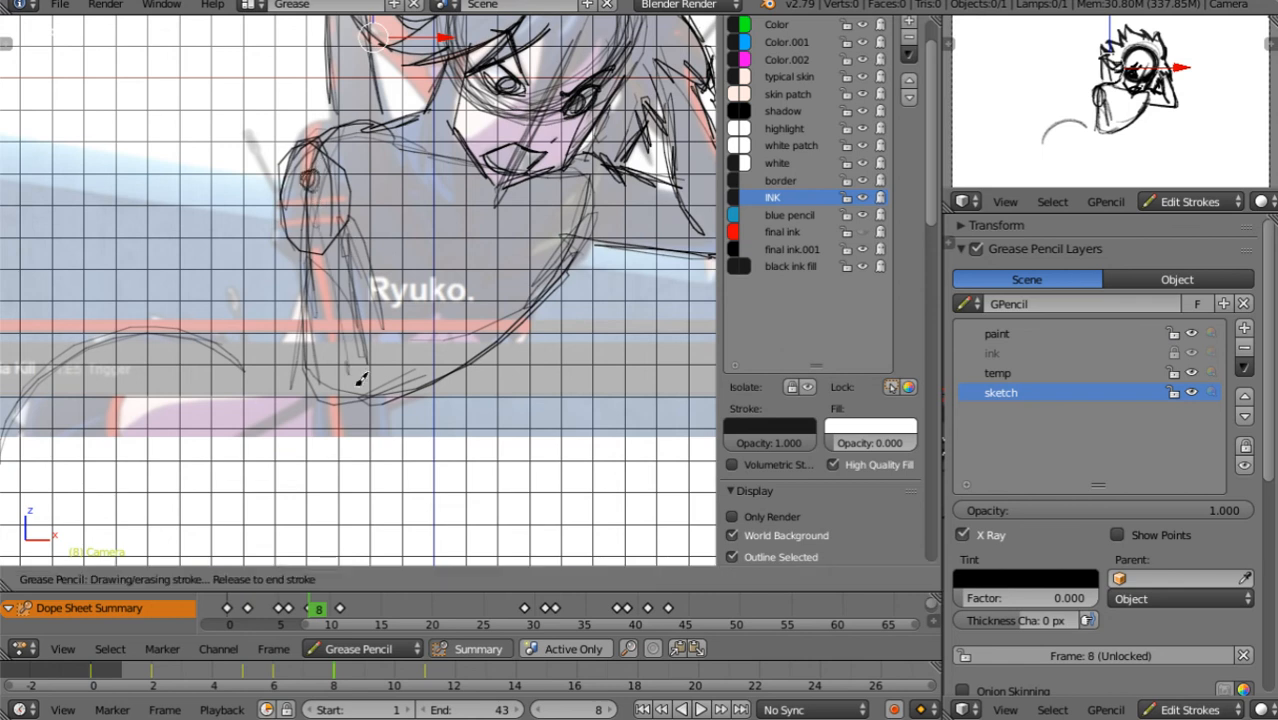
pyautogui.moveTo(355, 373); pyautogui.dragTo(408, 540)
pyautogui.moveTo(300, 345)
pyautogui.mouseDown()
pyautogui.moveTo(251, 357)
pyautogui.moveTo(324, 254)
pyautogui.moveTo(314, 258)
pyautogui.mouseUp()
pyautogui.moveTo(64, 356)
pyautogui.mouseDown()
pyautogui.moveTo(40, 497)
pyautogui.moveTo(328, 485)
pyautogui.moveTo(408, 394)
pyautogui.moveTo(237, 376)
pyautogui.moveTo(158, 328)
pyautogui.moveTo(29, 442)
pyautogui.moveTo(194, 491)
pyautogui.moveTo(282, 410)
pyautogui.moveTo(188, 320)
pyautogui.moveTo(146, 347)
pyautogui.moveTo(104, 378)
pyautogui.moveTo(282, 436)
pyautogui.moveTo(345, 362)
pyautogui.moveTo(368, 398)
pyautogui.moveTo(597, 226)
pyautogui.mouseUp()
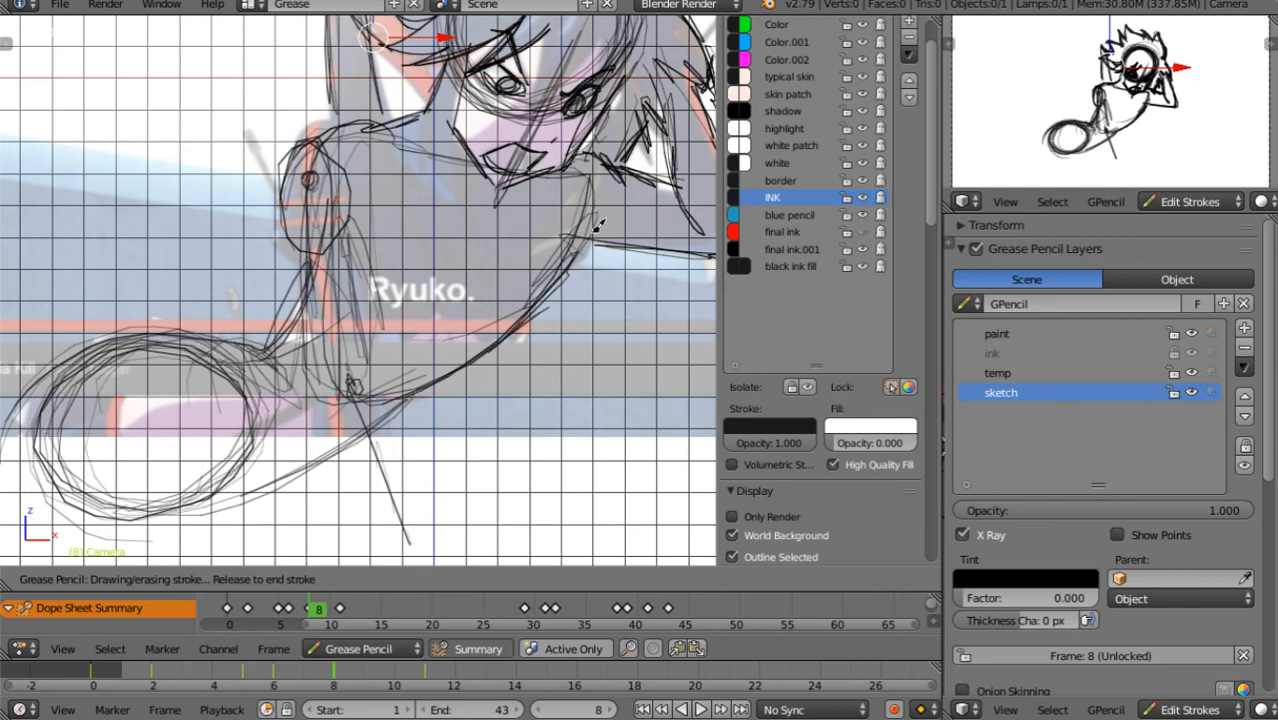
pyautogui.moveTo(333, 364); pyautogui.dragTo(607, 174)
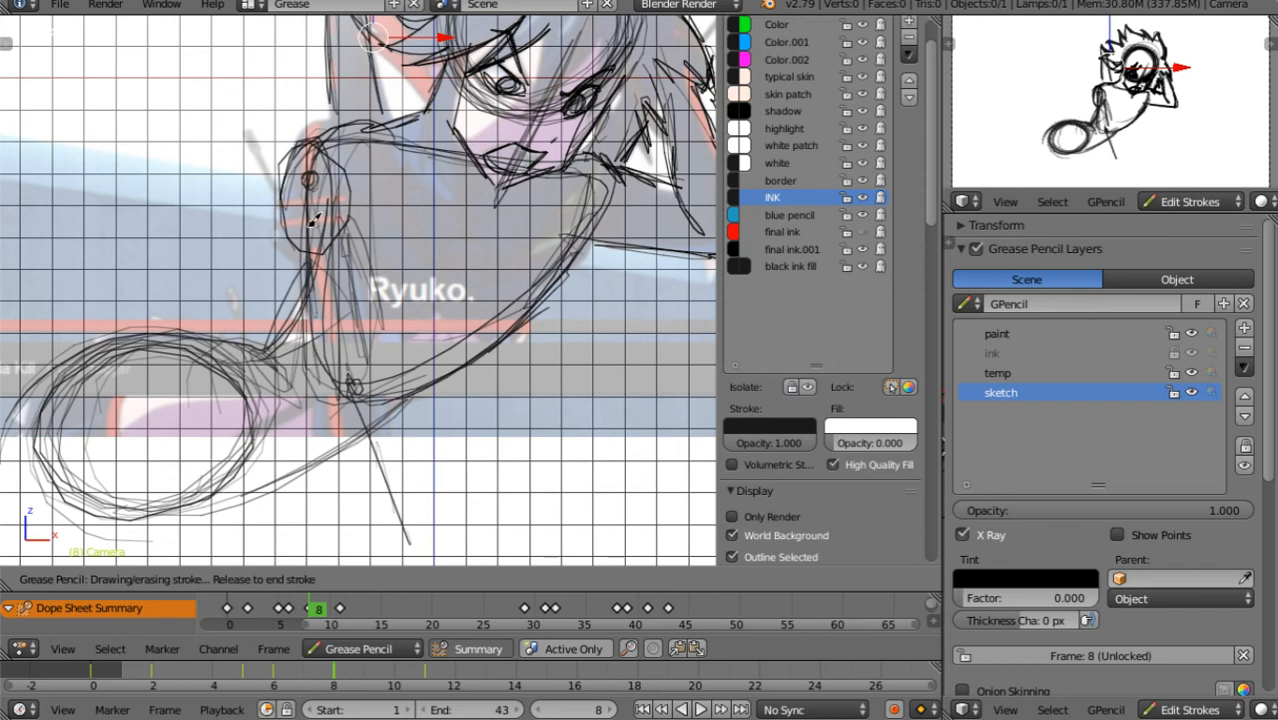
pyautogui.moveTo(338, 362); pyautogui.dragTo(351, 348)
# At frame 29, sketch the tapered torso, the round hips and the waist lines joining them
pyautogui.press('Up')
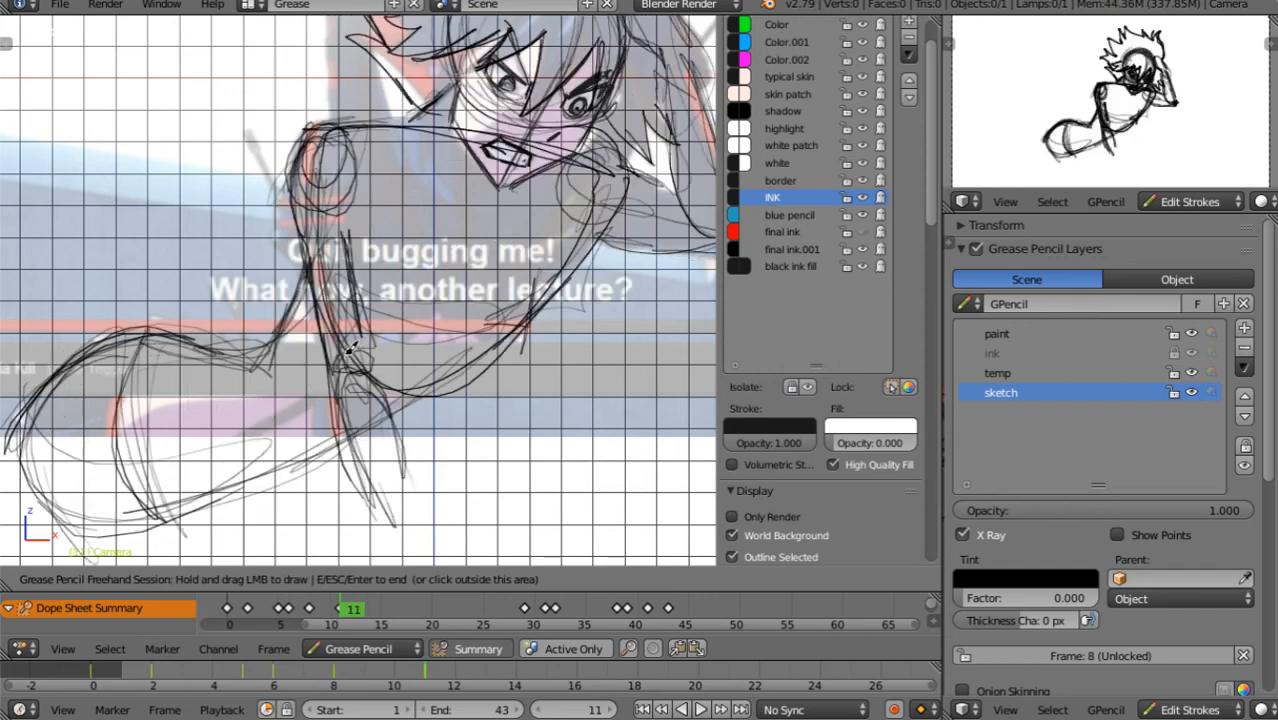
pyautogui.press('Up')
pyautogui.moveTo(400, 125)
pyautogui.mouseDown()
pyautogui.moveTo(300, 290)
pyautogui.moveTo(396, 388)
pyautogui.moveTo(580, 193)
pyautogui.mouseUp()
pyautogui.moveTo(483, 162)
pyautogui.mouseDown()
pyautogui.moveTo(317, 237)
pyautogui.moveTo(399, 411)
pyautogui.moveTo(585, 228)
pyautogui.moveTo(329, 255)
pyautogui.moveTo(301, 299)
pyautogui.mouseUp()
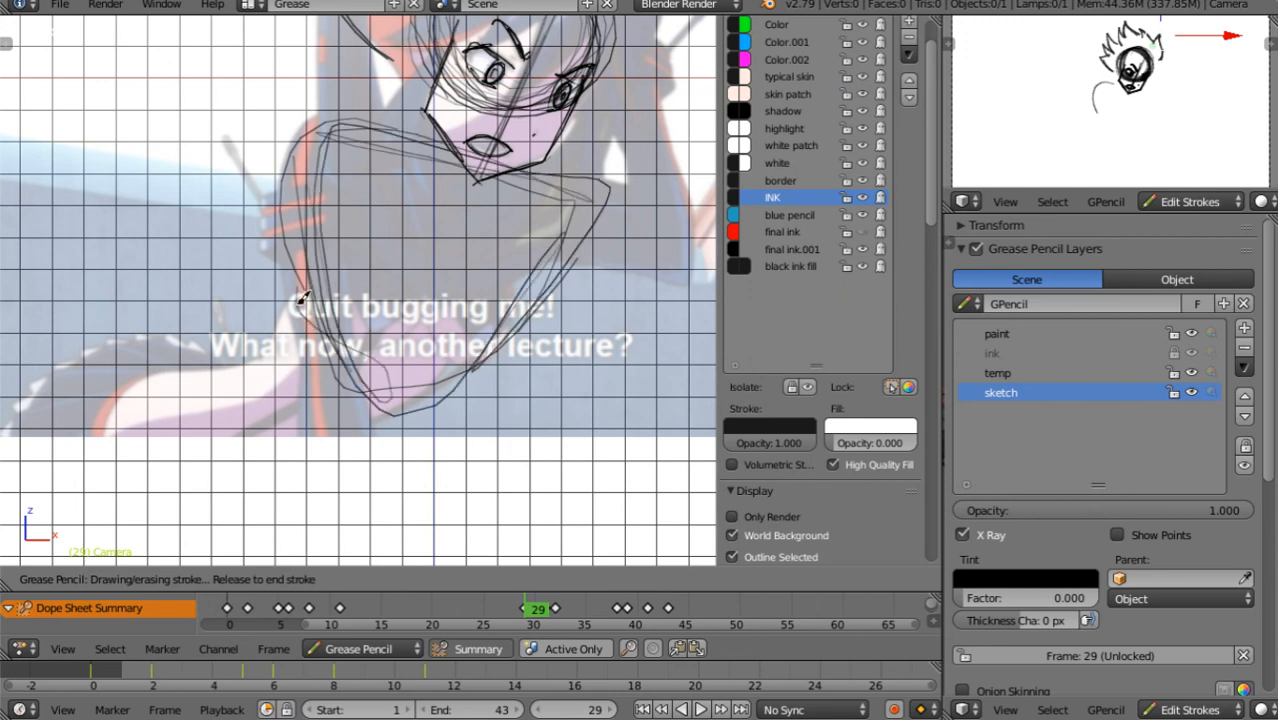
pyautogui.moveTo(68, 358)
pyautogui.mouseDown()
pyautogui.moveTo(21, 455)
pyautogui.moveTo(222, 357)
pyautogui.moveTo(227, 381)
pyautogui.moveTo(204, 382)
pyautogui.moveTo(302, 451)
pyautogui.moveTo(495, 330)
pyautogui.mouseUp()
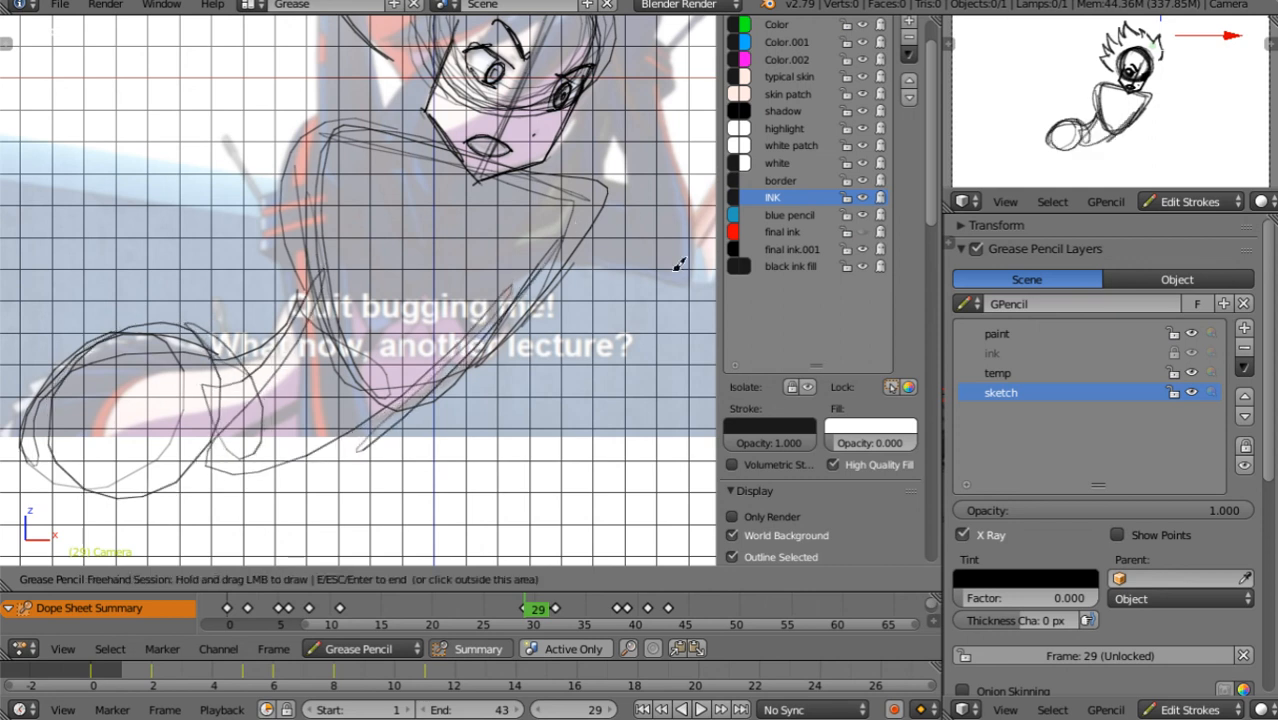
# At frame 29, sketch the bent raised arm on the figure's right-hand side, from the shoulder around the elbow
pyautogui.moveTo(560, 245)
pyautogui.mouseDown()
pyautogui.moveTo(713, 262)
pyautogui.moveTo(686, 211)
pyautogui.mouseUp()
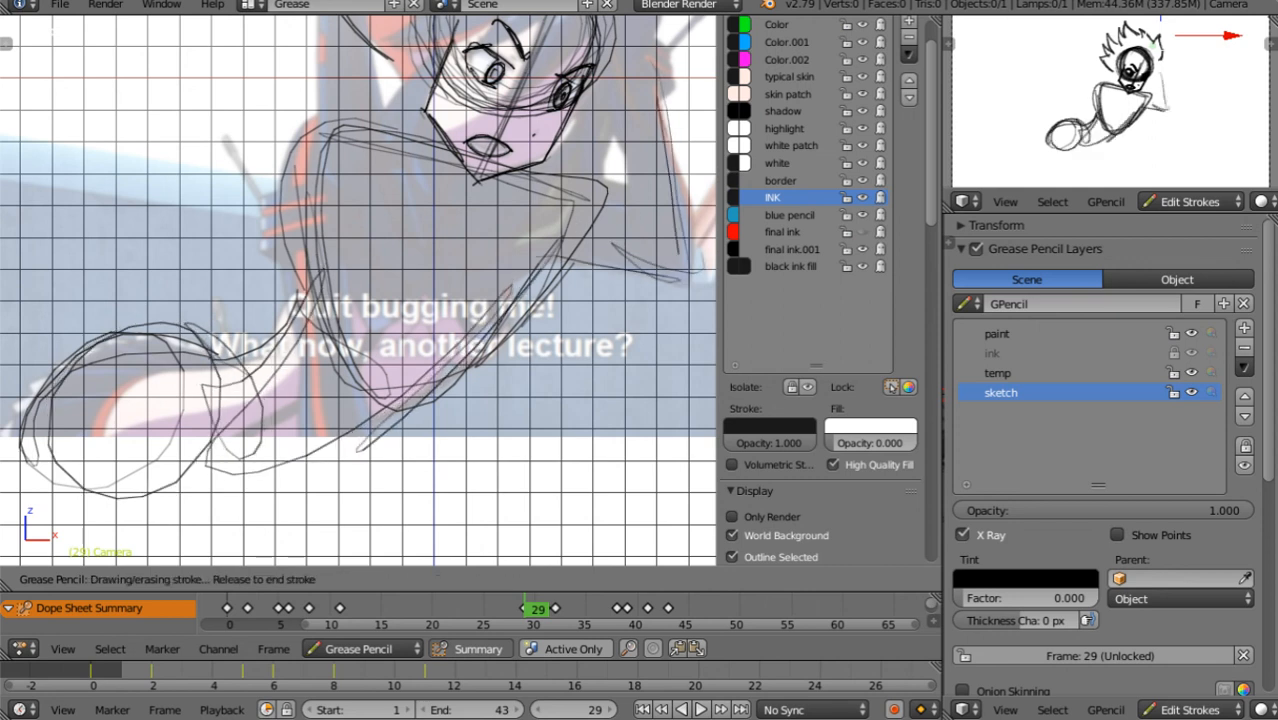
pyautogui.moveTo(656, 100)
pyautogui.mouseDown()
pyautogui.moveTo(694, 214)
pyautogui.moveTo(686, 230)
pyautogui.moveTo(625, 143)
pyautogui.moveTo(665, 272)
pyautogui.moveTo(570, 258)
pyautogui.mouseUp()
pyautogui.moveTo(566, 187); pyautogui.dragTo(568, 189)
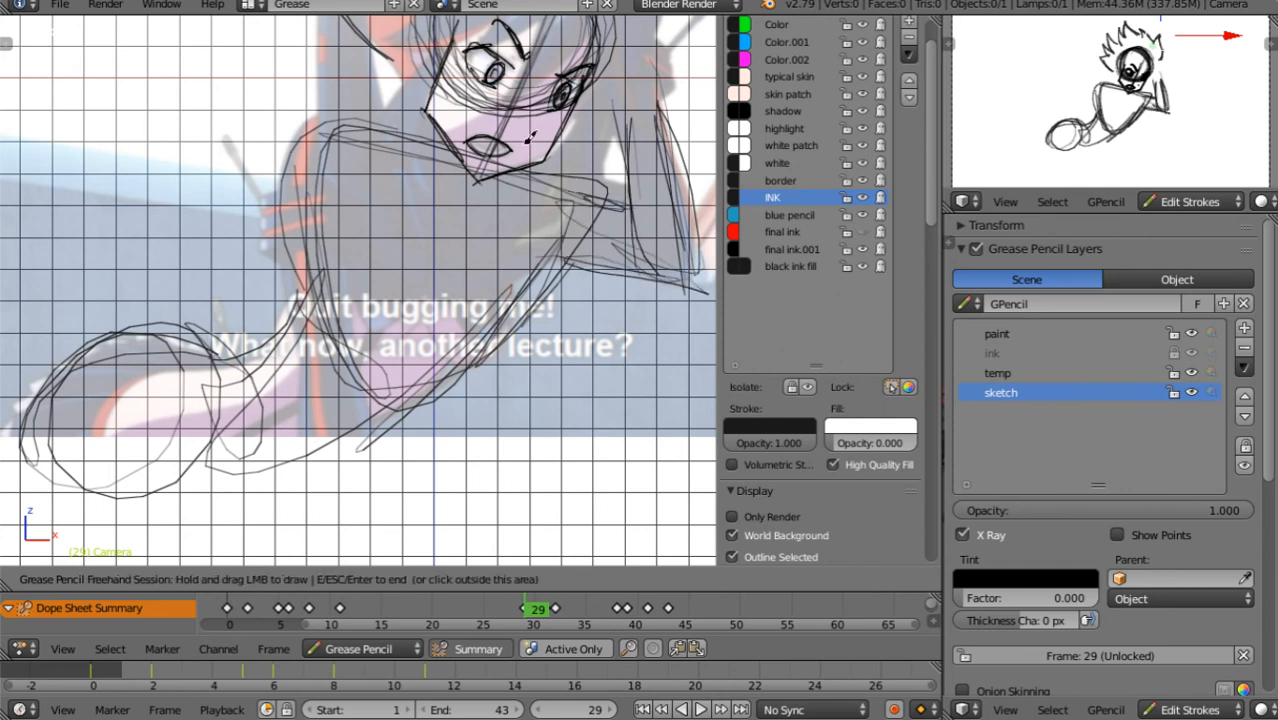
# At frame 29, sketch the supporting arm from the left shoulder down past the torso to the forearm
pyautogui.moveTo(346, 145)
pyautogui.mouseDown()
pyautogui.moveTo(292, 252)
pyautogui.moveTo(284, 228)
pyautogui.moveTo(314, 280)
pyautogui.mouseUp()
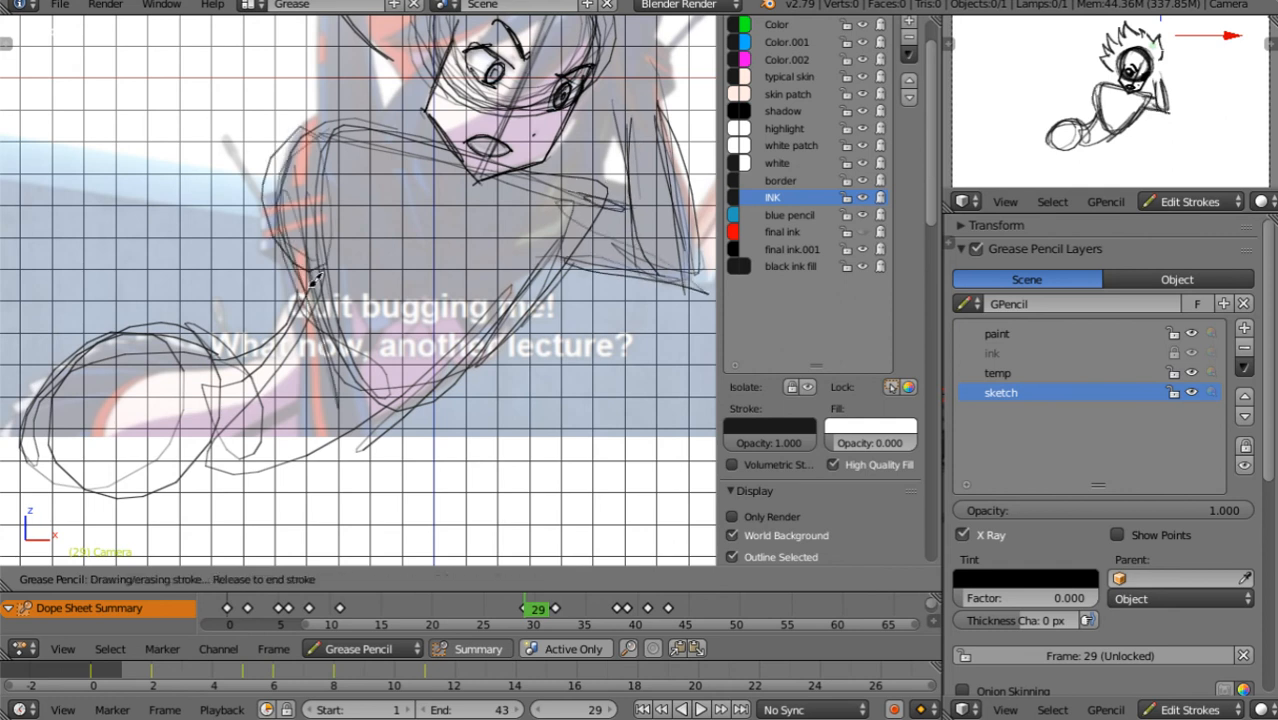
pyautogui.moveTo(322, 420); pyautogui.dragTo(338, 546)
pyautogui.moveTo(330, 352); pyautogui.dragTo(390, 545)
pyautogui.moveTo(360, 375); pyautogui.dragTo(416, 519)
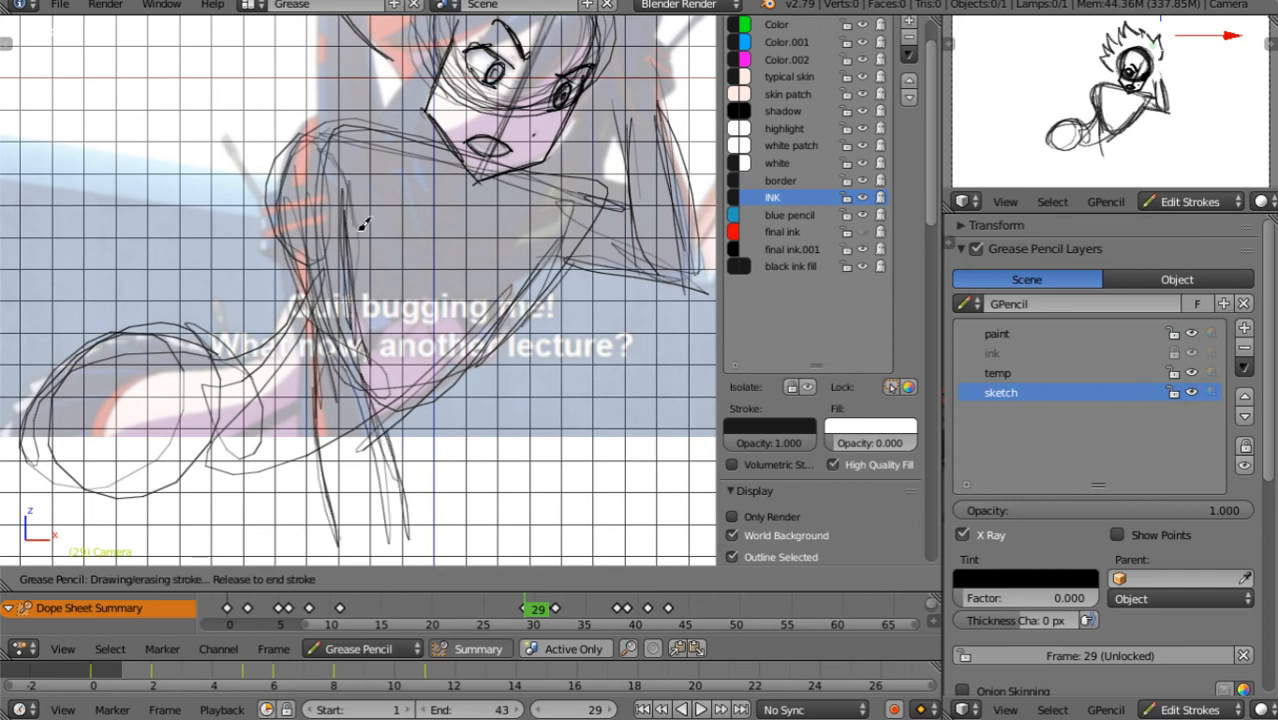
pyautogui.moveTo(363, 225); pyautogui.dragTo(366, 230)
# At frame 31, sketch the left shoulder and both edges of the supporting arm down to the forearm
pyautogui.press('Up')
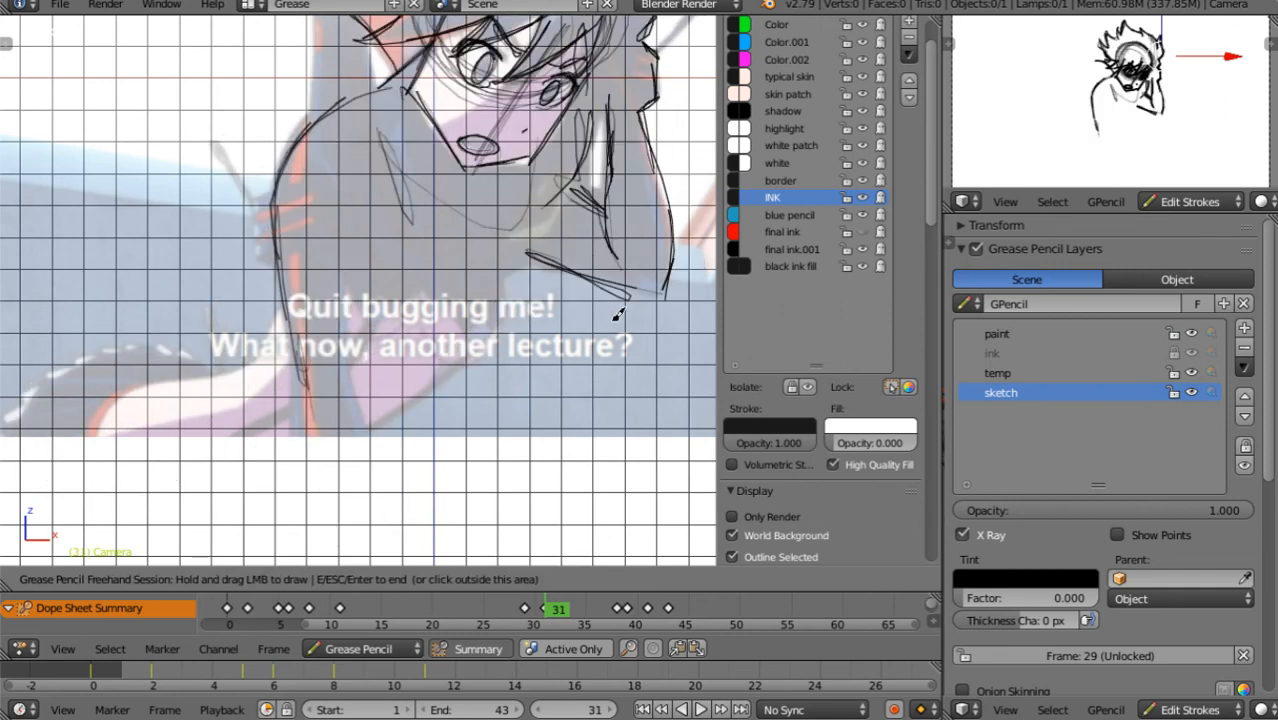
pyautogui.moveTo(330, 124)
pyautogui.mouseDown()
pyautogui.moveTo(285, 240)
pyautogui.moveTo(318, 420)
pyautogui.moveTo(306, 462)
pyautogui.moveTo(315, 503)
pyautogui.mouseUp()
pyautogui.moveTo(330, 236); pyautogui.dragTo(372, 462)
# At frame 31, sketch the torso sides and shoulder line, and extend the body into the waist and hips
pyautogui.moveTo(336, 458); pyautogui.dragTo(490, 307)
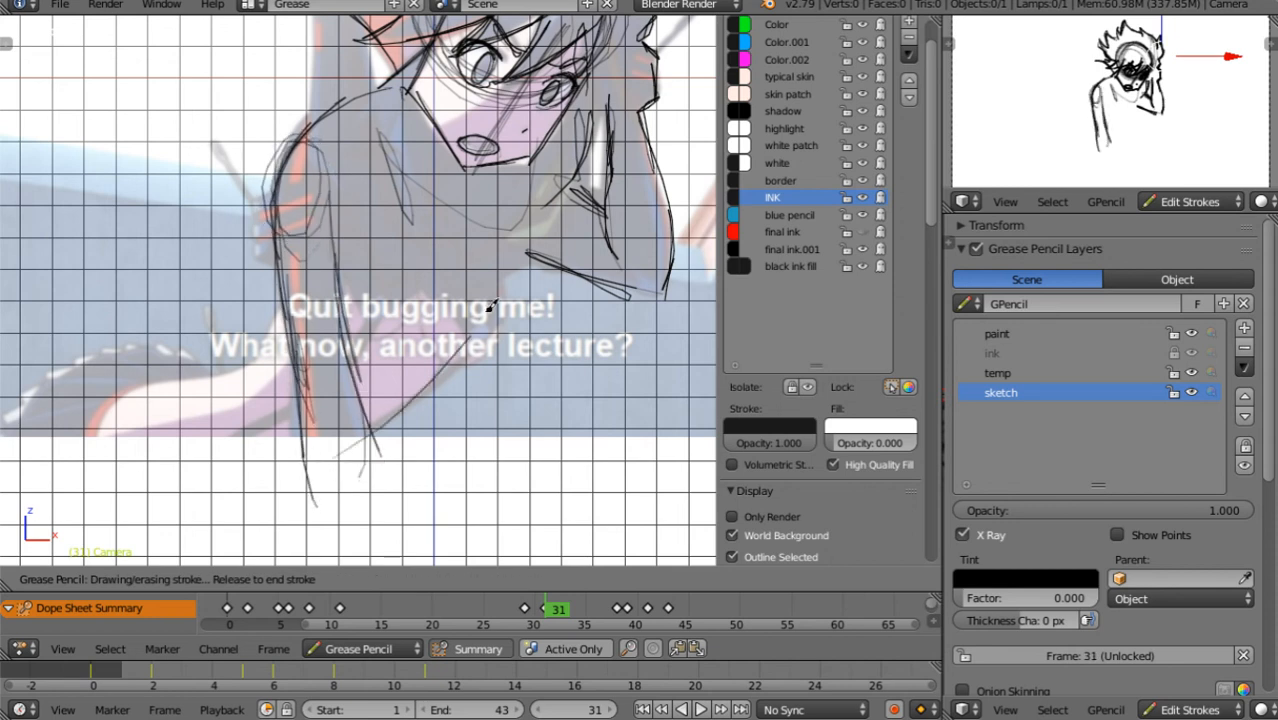
pyautogui.moveTo(525, 234); pyautogui.dragTo(508, 332)
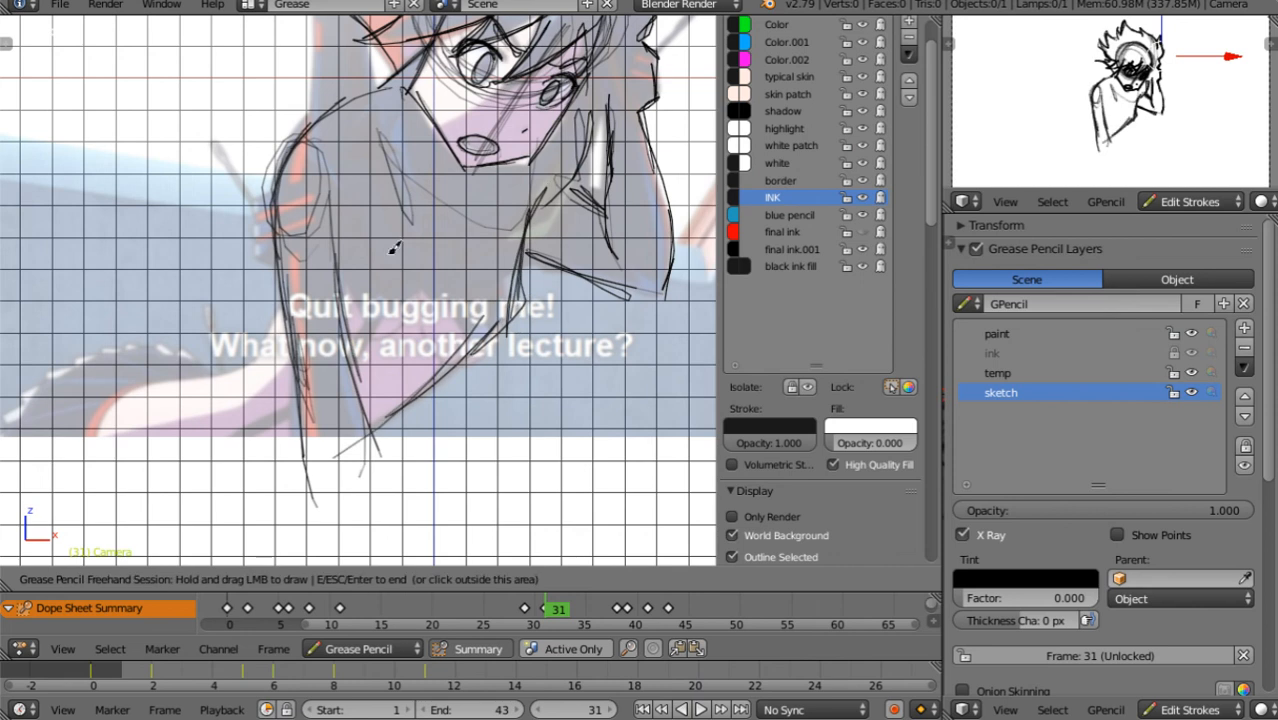
pyautogui.moveTo(422, 102)
pyautogui.mouseDown()
pyautogui.moveTo(300, 260)
pyautogui.moveTo(336, 372)
pyautogui.moveTo(490, 322)
pyautogui.moveTo(450, 148)
pyautogui.moveTo(274, 160)
pyautogui.moveTo(305, 215)
pyautogui.moveTo(305, 262)
pyautogui.mouseUp()
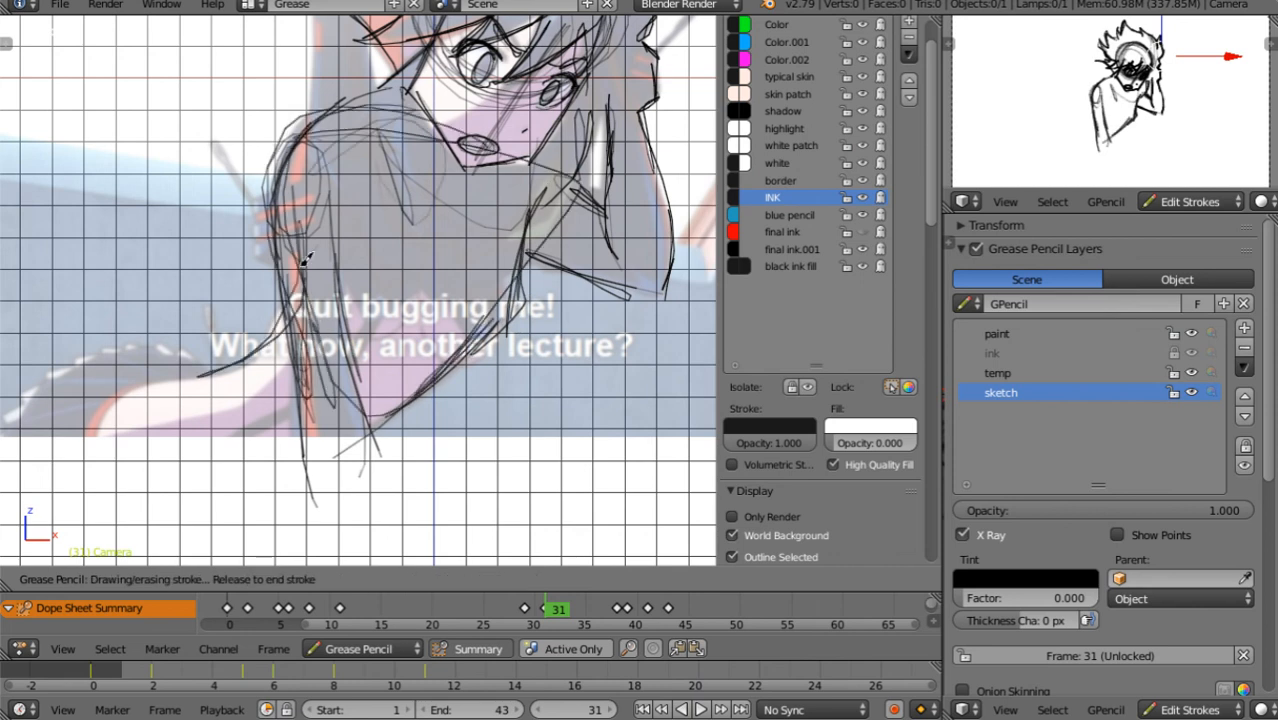
pyautogui.moveTo(267, 362); pyautogui.dragTo(35, 482)
pyautogui.moveTo(148, 360)
pyautogui.mouseDown()
pyautogui.moveTo(222, 485)
pyautogui.moveTo(120, 479)
pyautogui.moveTo(342, 442)
pyautogui.moveTo(492, 320)
pyautogui.mouseUp()
# Rough in the round hip shape at the lower left of the figure on keyframes 32, 38 and 39
pyautogui.press('Right')
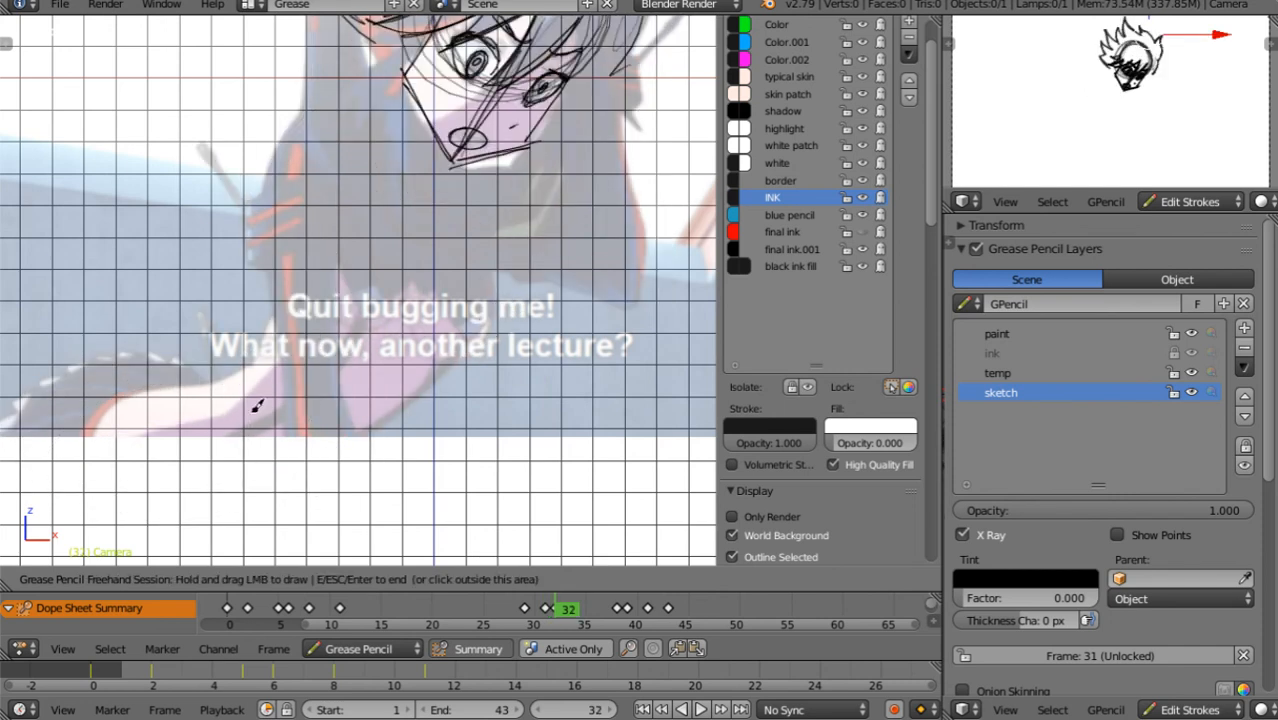
pyautogui.moveTo(196, 368)
pyautogui.mouseDown()
pyautogui.moveTo(51, 499)
pyautogui.moveTo(123, 502)
pyautogui.moveTo(197, 455)
pyautogui.moveTo(200, 356)
pyautogui.mouseUp()
pyautogui.press('Up')
pyautogui.moveTo(206, 405)
pyautogui.mouseDown()
pyautogui.moveTo(40, 476)
pyautogui.moveTo(55, 498)
pyautogui.moveTo(313, 484)
pyautogui.mouseUp()
pyautogui.press('Right')
pyautogui.moveTo(240, 382)
pyautogui.mouseDown()
pyautogui.moveTo(254, 437)
pyautogui.moveTo(233, 347)
pyautogui.moveTo(189, 331)
pyautogui.moveTo(252, 374)
pyautogui.moveTo(172, 325)
pyautogui.moveTo(77, 345)
pyautogui.moveTo(190, 335)
pyautogui.moveTo(250, 390)
pyautogui.mouseUp()
# Rough in the hips beyond frame 39, compare them with the body at frame 43 and return to frame 39
pyautogui.press('Right')
pyautogui.press('Right')
pyautogui.press('Right')
pyautogui.press('Right')
pyautogui.moveTo(104, 345); pyautogui.dragTo(269, 461)
pyautogui.press('Up')
pyautogui.press('Up')
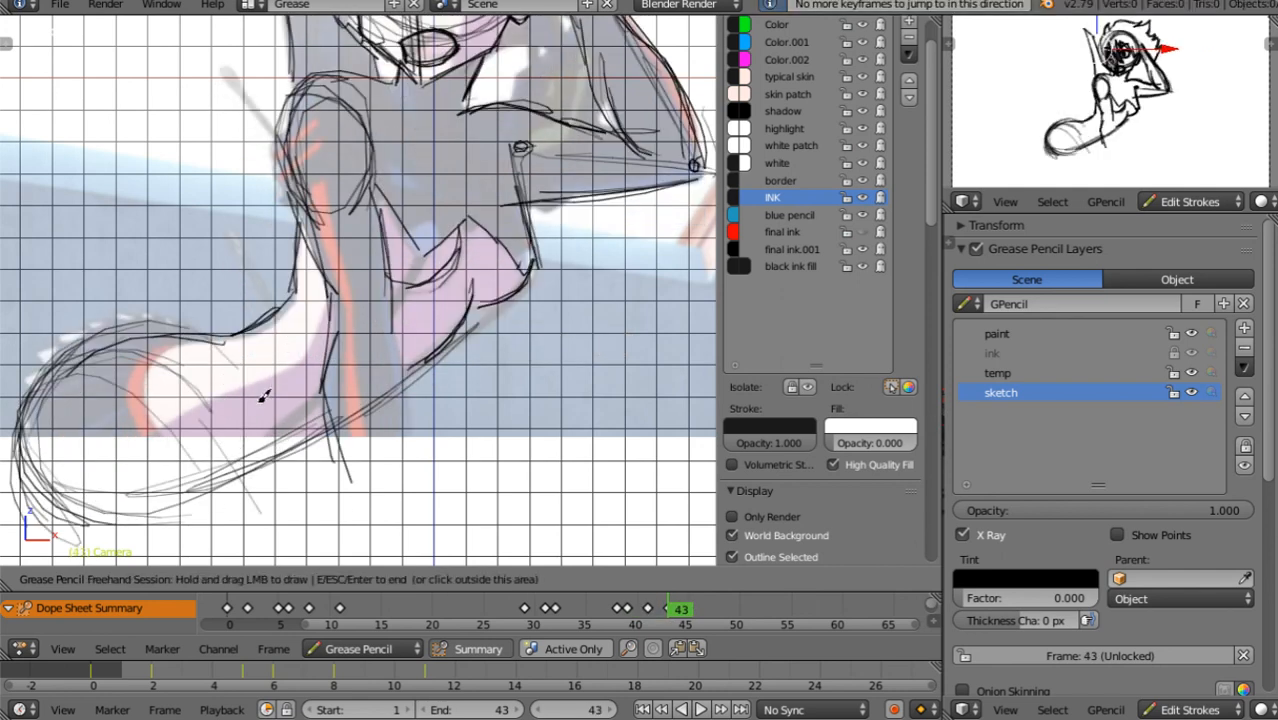
pyautogui.press('Down')
pyautogui.press('Down')
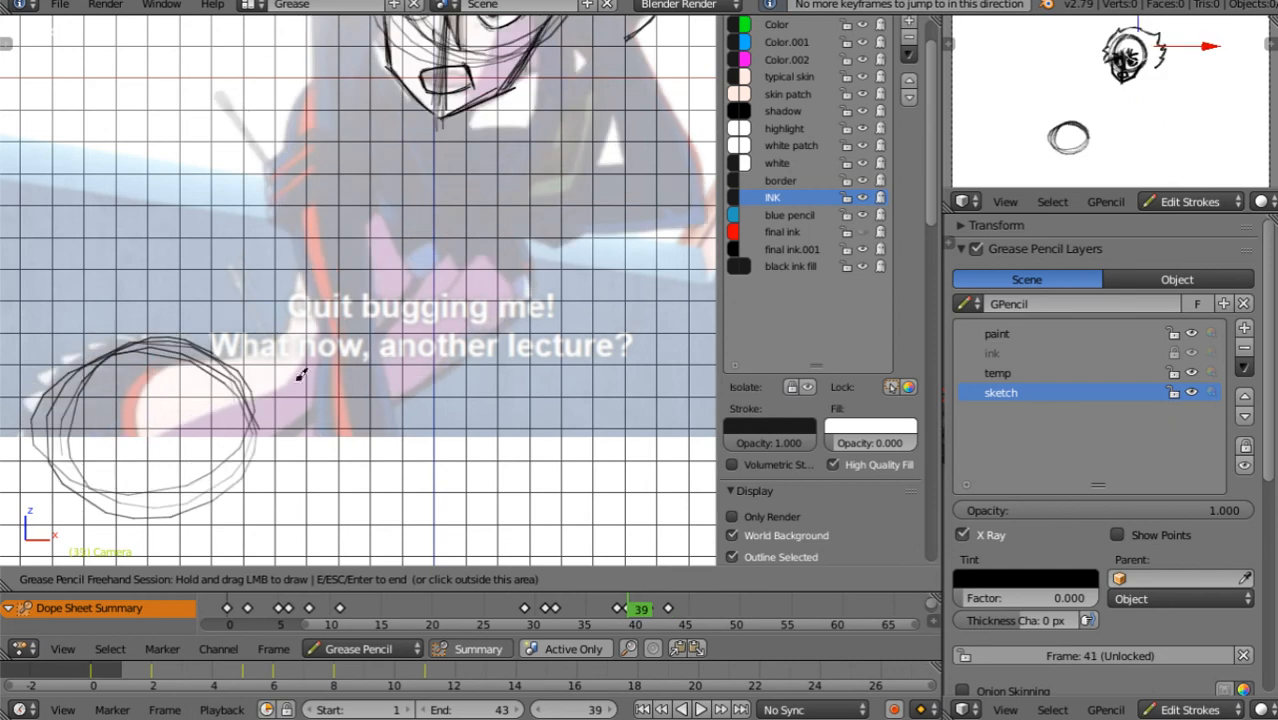
# At frame 41, sketch the torso sides, the shoulder line and the diagonal lower edge tapering to the waist
pyautogui.press('Up')
pyautogui.press('Up')
pyautogui.press('Down')
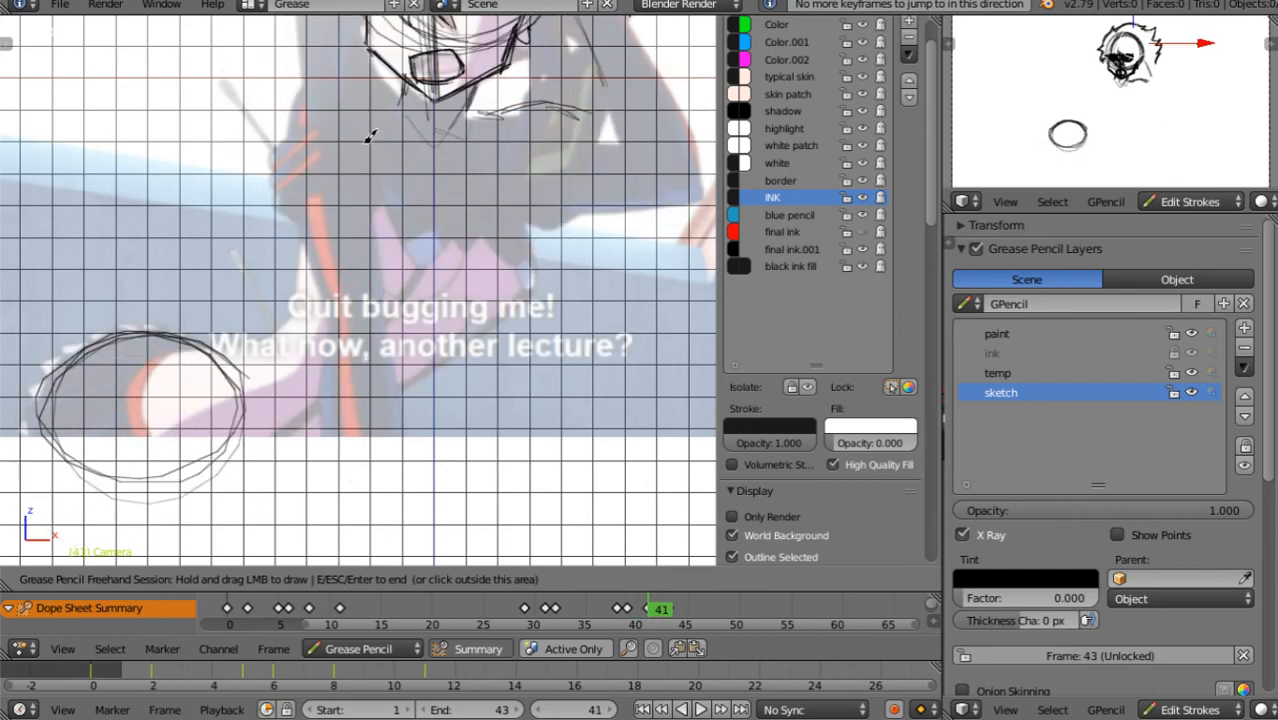
pyautogui.moveTo(525, 120)
pyautogui.mouseDown()
pyautogui.moveTo(470, 122)
pyautogui.moveTo(322, 205)
pyautogui.moveTo(324, 305)
pyautogui.mouseUp()
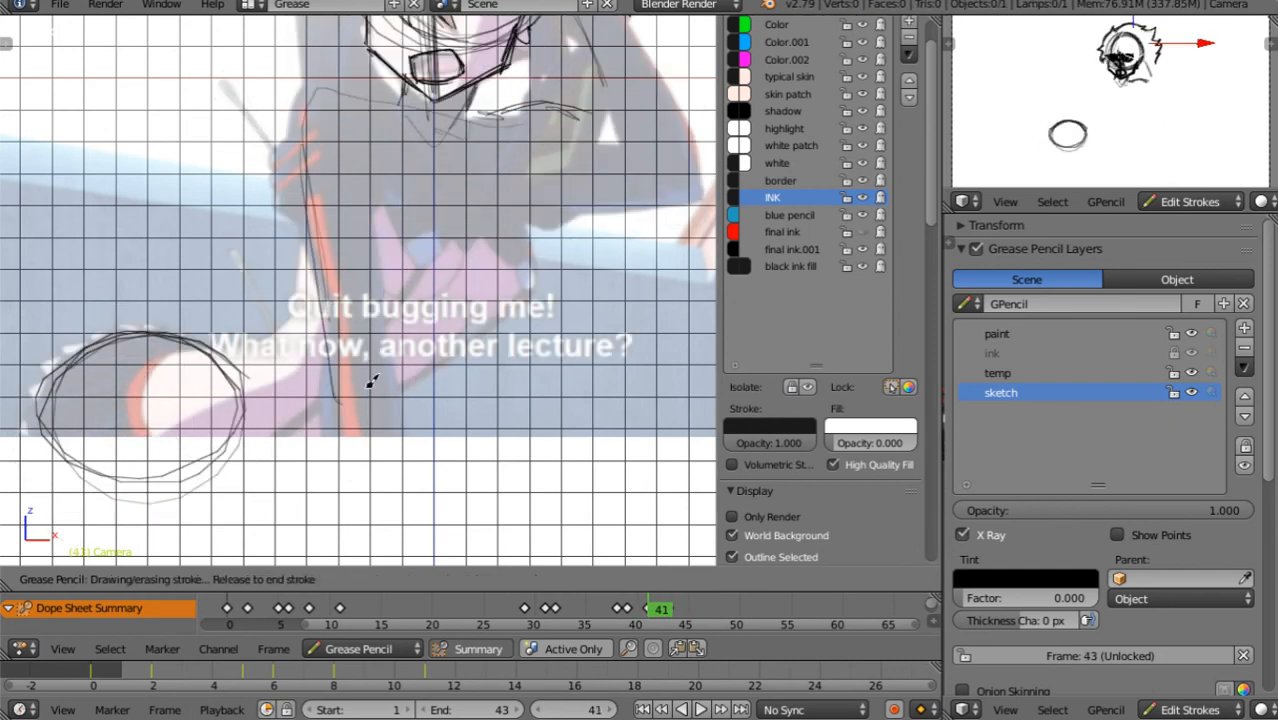
pyautogui.moveTo(342, 404); pyautogui.dragTo(514, 249)
pyautogui.moveTo(345, 405); pyautogui.dragTo(511, 262)
pyautogui.moveTo(375, 388); pyautogui.dragTo(515, 289)
pyautogui.moveTo(371, 401); pyautogui.dragTo(490, 320)
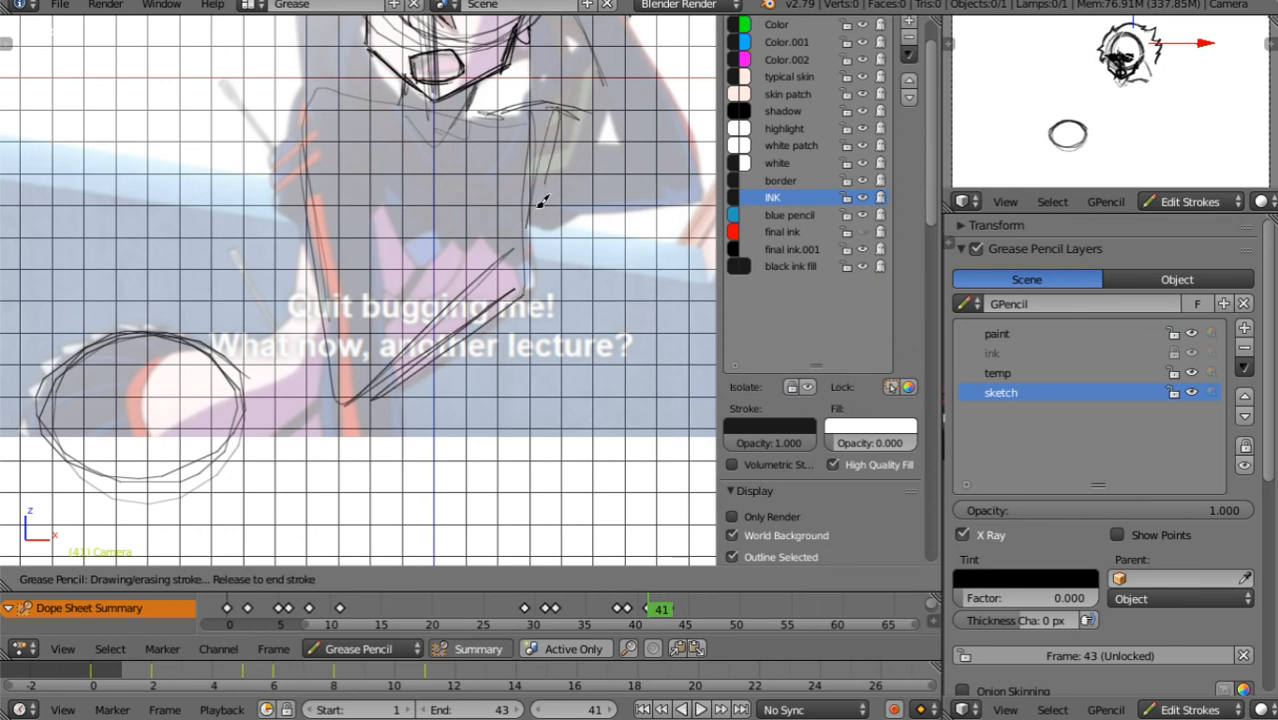
pyautogui.moveTo(378, 396); pyautogui.dragTo(507, 249)
pyautogui.moveTo(329, 302); pyautogui.dragTo(338, 398)
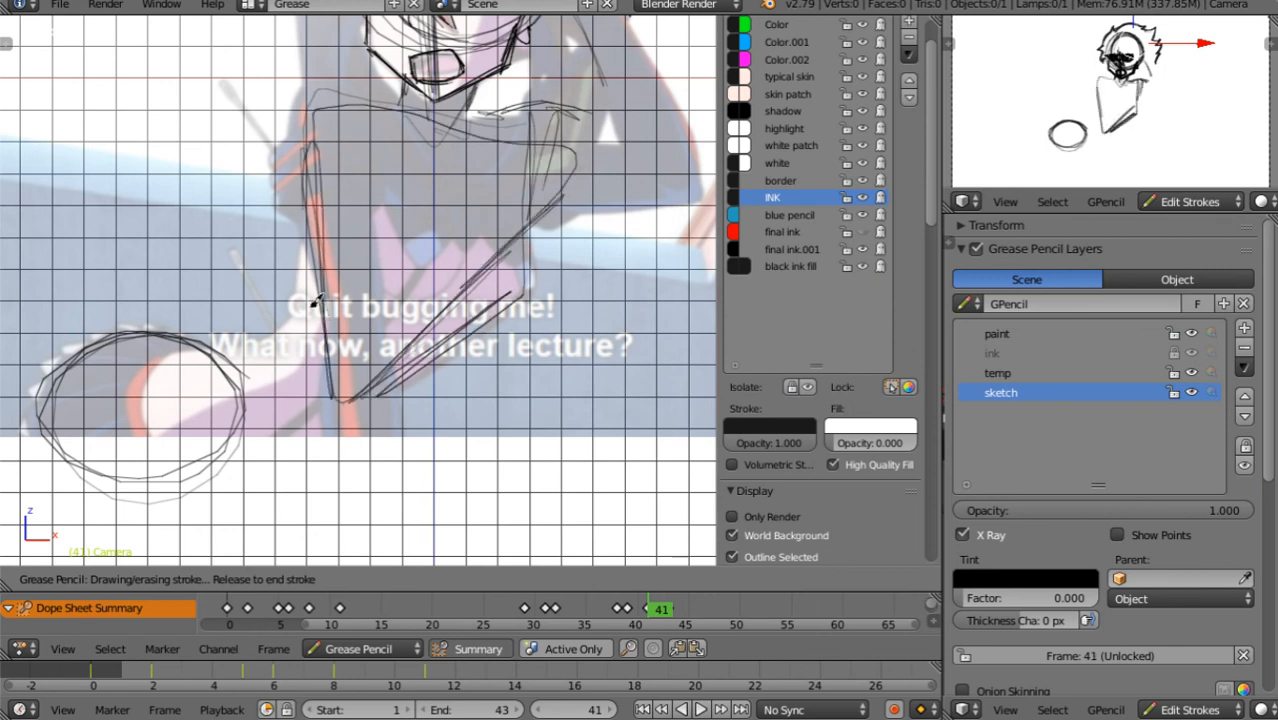
# Compare frames 41 and 43, and sketch the triangular torso at frame 39
pyautogui.press('Up')
pyautogui.press('Down')
pyautogui.press('Down')
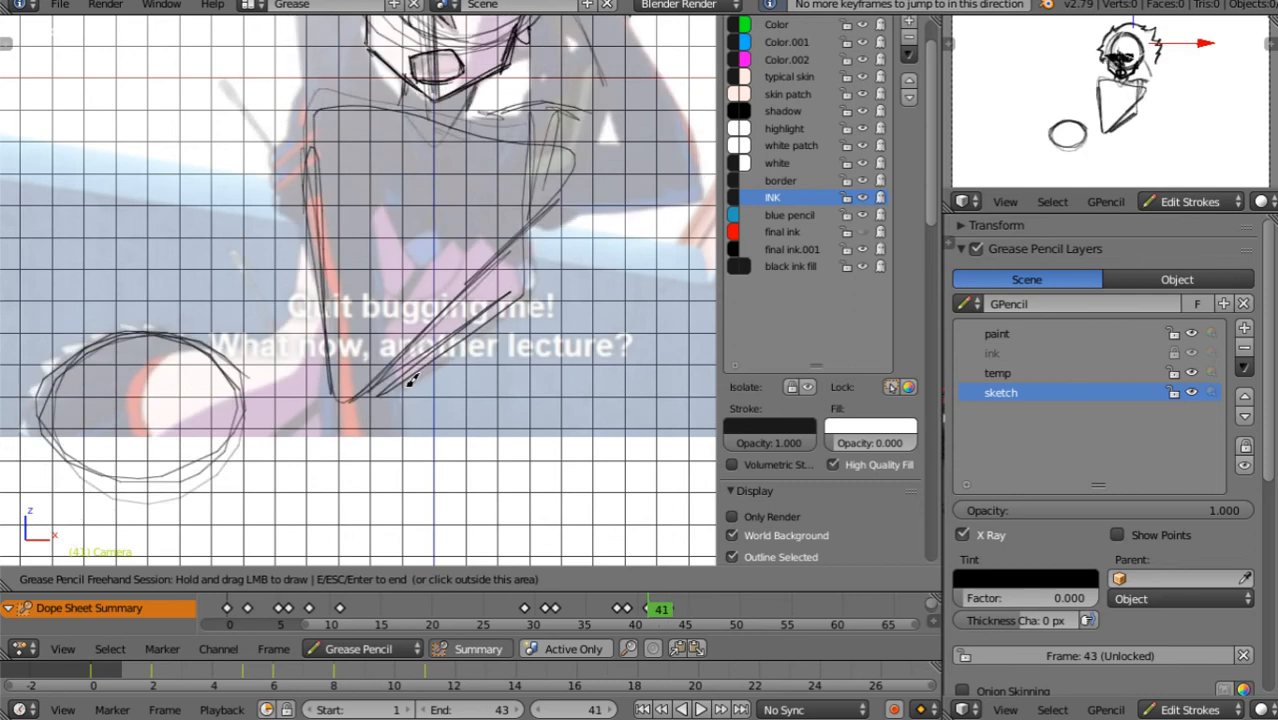
pyautogui.moveTo(353, 434); pyautogui.dragTo(558, 191)
pyautogui.moveTo(557, 193)
pyautogui.mouseDown()
pyautogui.moveTo(401, 131)
pyautogui.moveTo(520, 189)
pyautogui.moveTo(315, 395)
pyautogui.moveTo(328, 371)
pyautogui.moveTo(355, 400)
pyautogui.moveTo(377, 114)
pyautogui.moveTo(328, 388)
pyautogui.moveTo(340, 410)
pyautogui.moveTo(520, 210)
pyautogui.mouseUp()
pyautogui.press('Up')
pyautogui.press('Down')
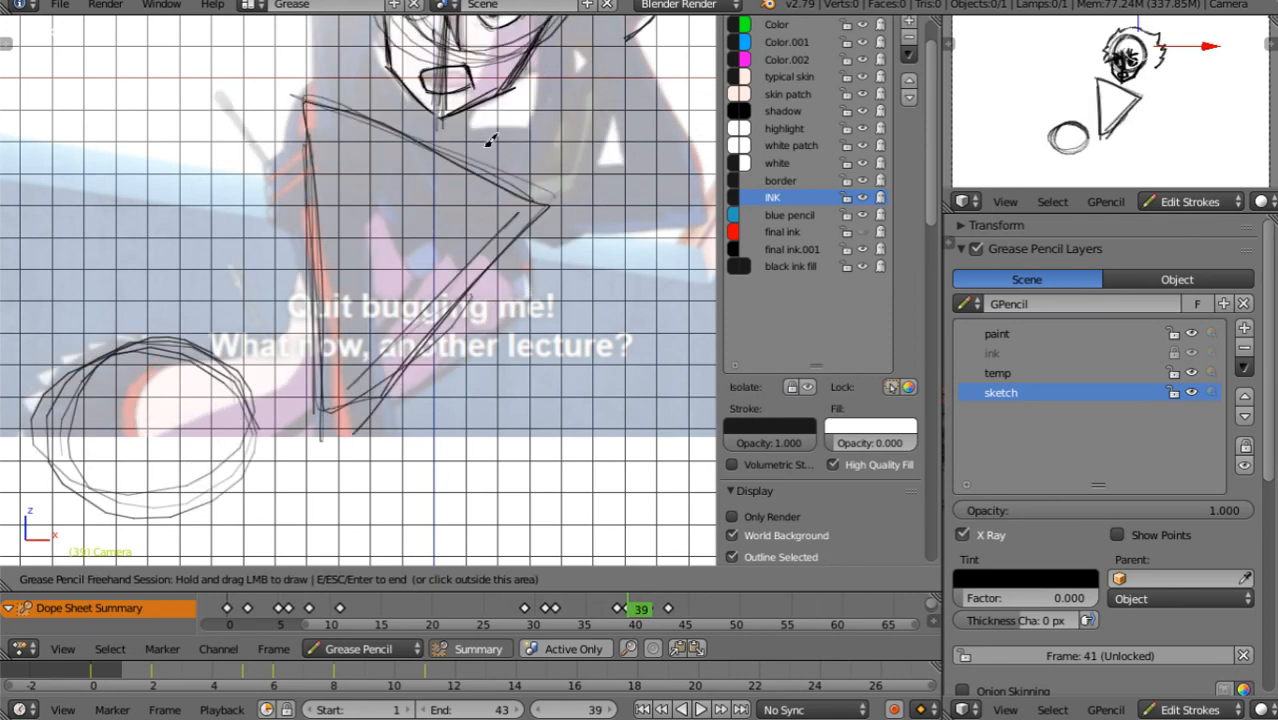
# Rough in the angular torso with its shoulder line and side edges on frames 38 and 32
pyautogui.press('Left')
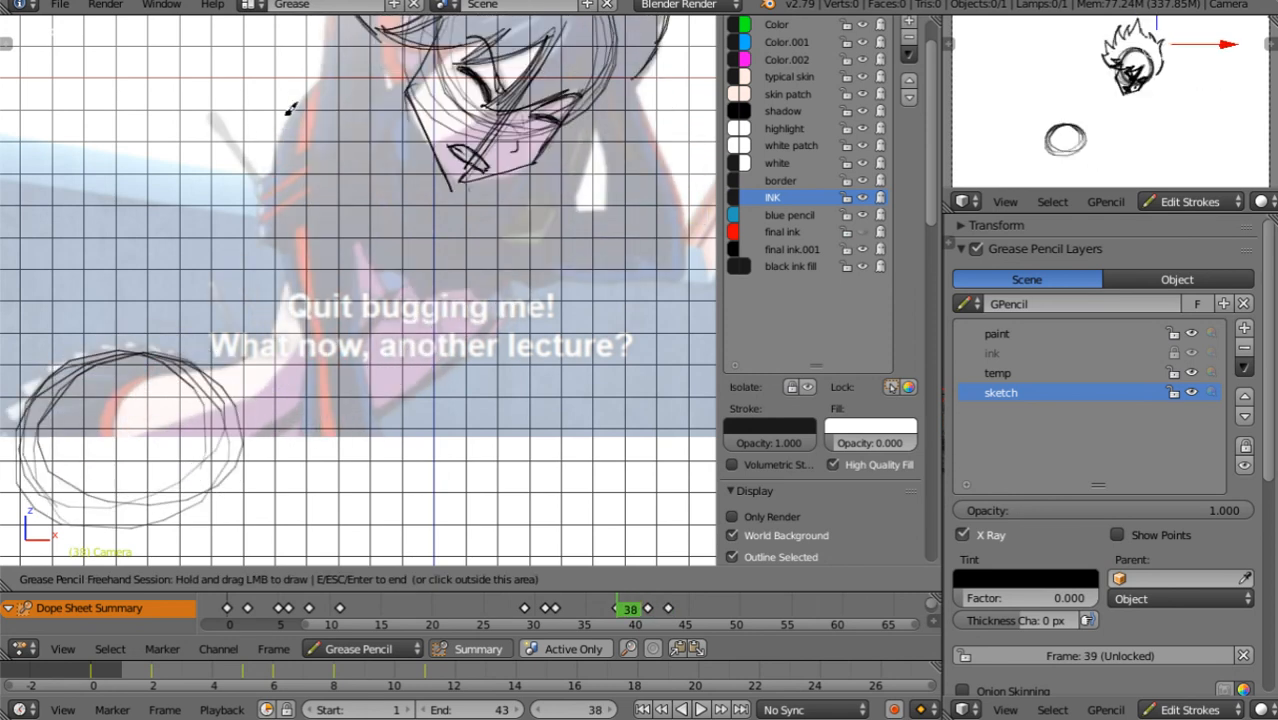
pyautogui.moveTo(292, 110)
pyautogui.mouseDown()
pyautogui.moveTo(345, 400)
pyautogui.moveTo(400, 365)
pyautogui.moveTo(428, 143)
pyautogui.moveTo(440, 175)
pyautogui.moveTo(338, 381)
pyautogui.mouseUp()
pyautogui.press('Down')
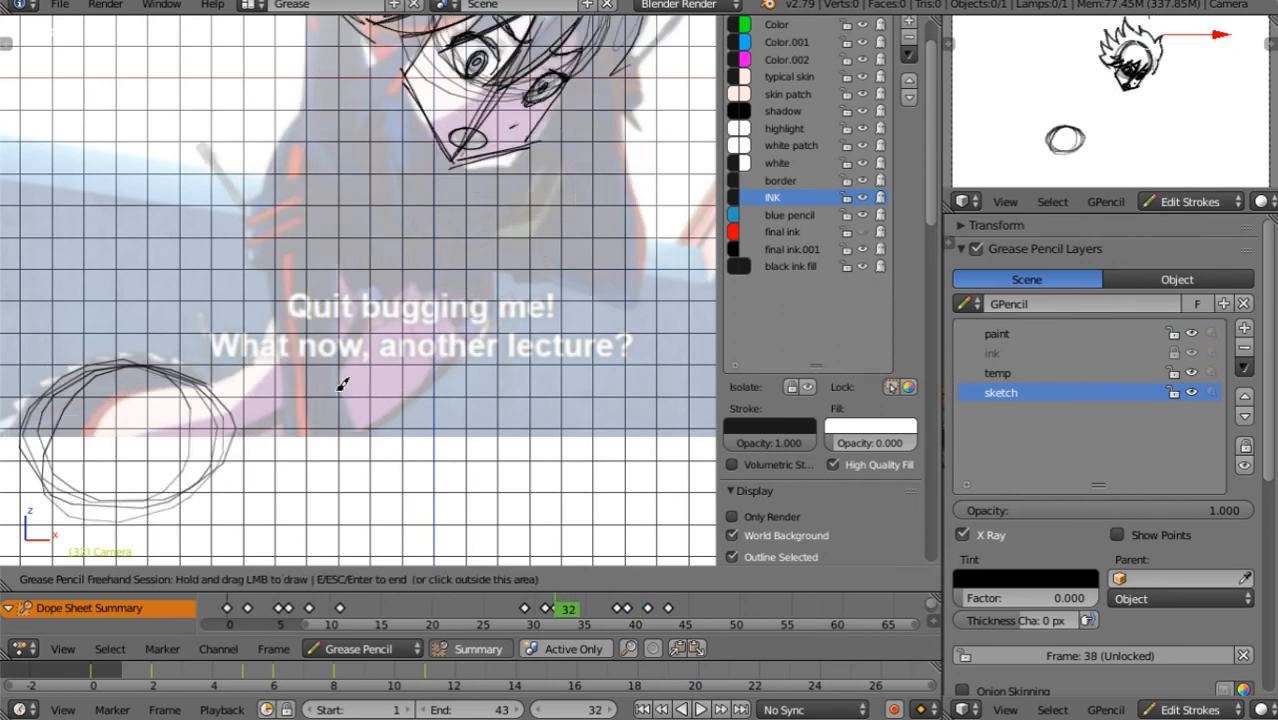
pyautogui.moveTo(291, 153); pyautogui.dragTo(309, 317)
pyautogui.moveTo(307, 128); pyautogui.dragTo(287, 127)
pyautogui.moveTo(294, 134)
pyautogui.mouseDown()
pyautogui.moveTo(515, 204)
pyautogui.moveTo(346, 144)
pyautogui.mouseUp()
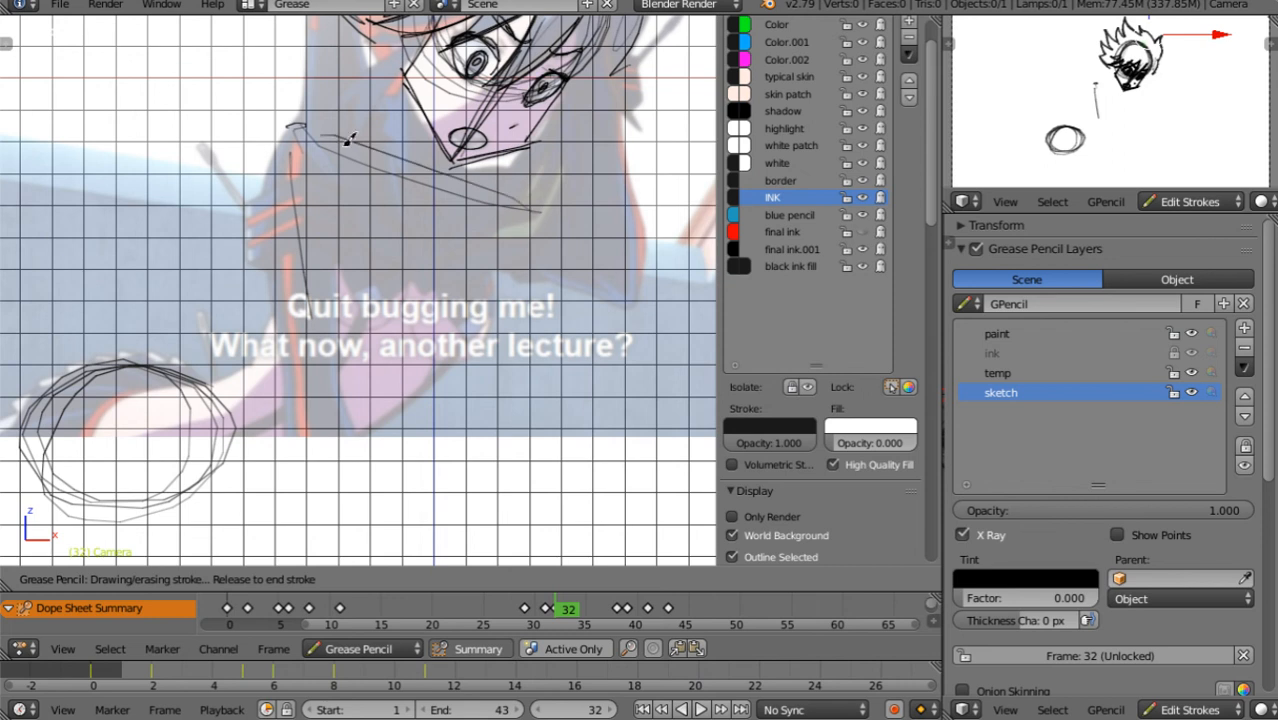
pyautogui.moveTo(391, 397)
pyautogui.mouseDown()
pyautogui.moveTo(325, 428)
pyautogui.moveTo(417, 349)
pyautogui.mouseUp()
# Flip through frames 29 to 32 to check the new torso against the earlier body poses
pyautogui.press('Up')
pyautogui.press('Down')
pyautogui.press('Down')
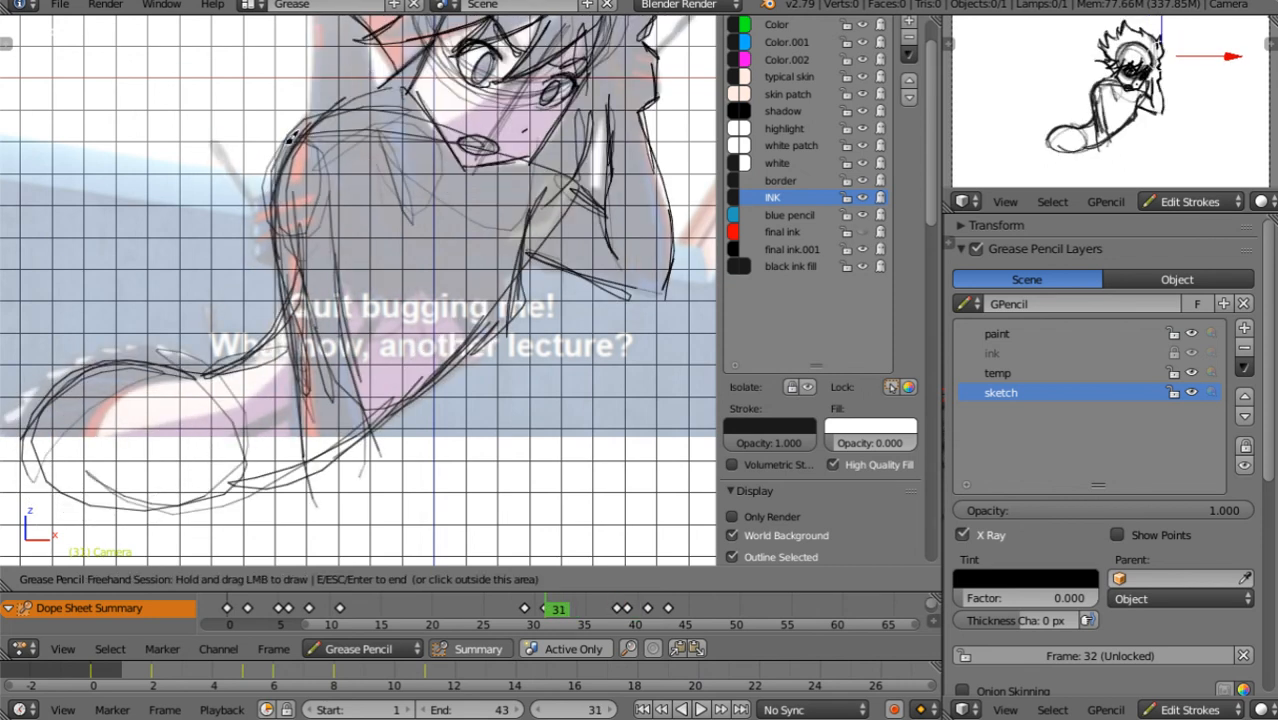
pyautogui.moveTo(289, 146)
pyautogui.mouseDown()
pyautogui.moveTo(342, 402)
pyautogui.moveTo(437, 158)
pyautogui.moveTo(421, 166)
pyautogui.mouseUp()
pyautogui.press('Down')
pyautogui.moveTo(335, 168); pyautogui.dragTo(342, 372)
pyautogui.moveTo(444, 343)
pyautogui.mouseDown()
pyautogui.moveTo(543, 191)
pyautogui.moveTo(335, 135)
pyautogui.mouseUp()
pyautogui.press('Down')
pyautogui.hotkey('alt', 'a')
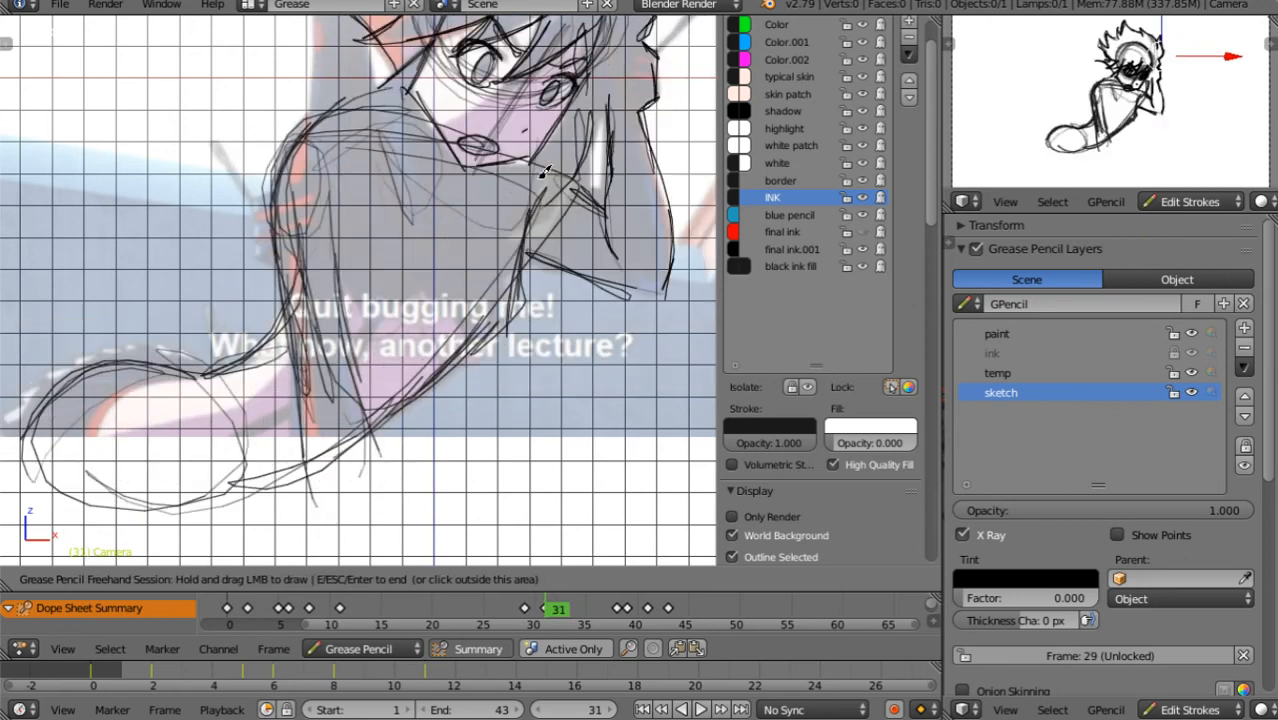
# At frame 32, connect the torso to the round hips with a curved back line and a long belly line
pyautogui.press('Left')
pyautogui.moveTo(291, 246)
pyautogui.mouseDown()
pyautogui.moveTo(170, 370)
pyautogui.moveTo(190, 370)
pyautogui.moveTo(143, 355)
pyautogui.moveTo(281, 183)
pyautogui.mouseUp()
pyautogui.press('Right')
pyautogui.moveTo(277, 231); pyautogui.dragTo(121, 374)
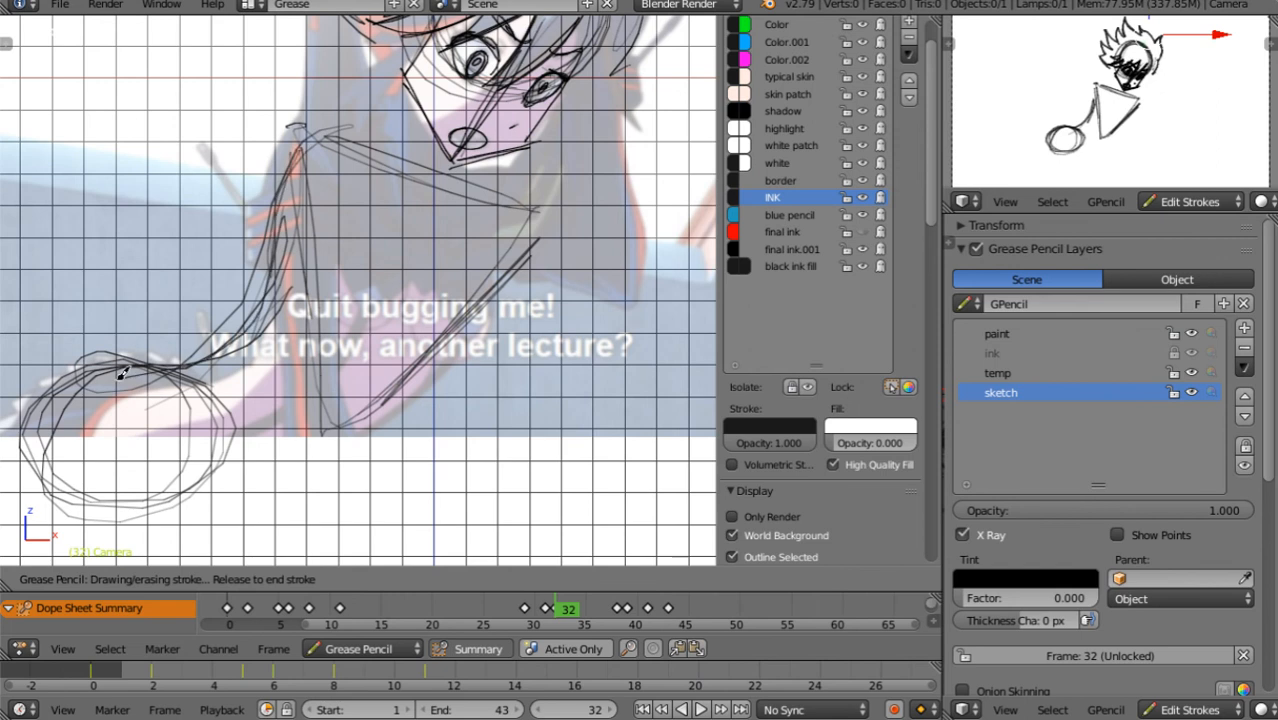
pyautogui.moveTo(59, 480)
pyautogui.mouseDown()
pyautogui.moveTo(208, 472)
pyautogui.moveTo(445, 318)
pyautogui.moveTo(486, 264)
pyautogui.mouseUp()
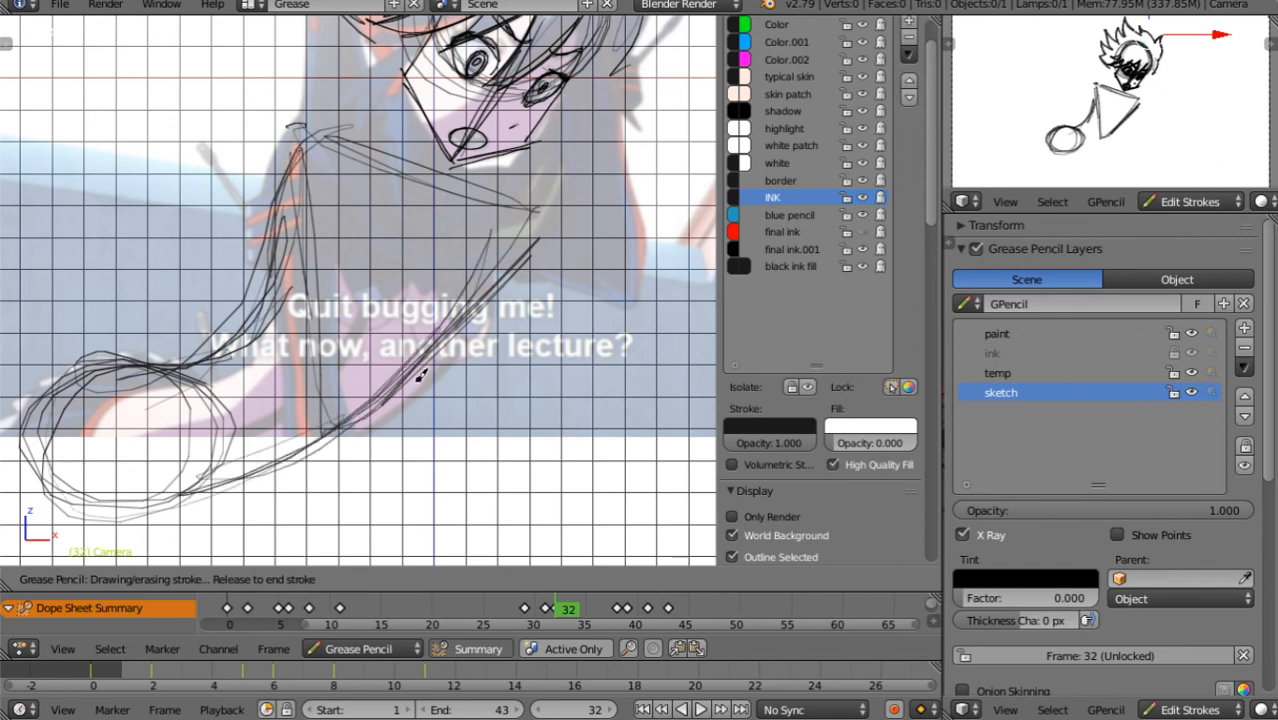
pyautogui.moveTo(419, 374)
pyautogui.mouseDown()
pyautogui.moveTo(516, 242)
pyautogui.moveTo(533, 254)
pyautogui.mouseUp()
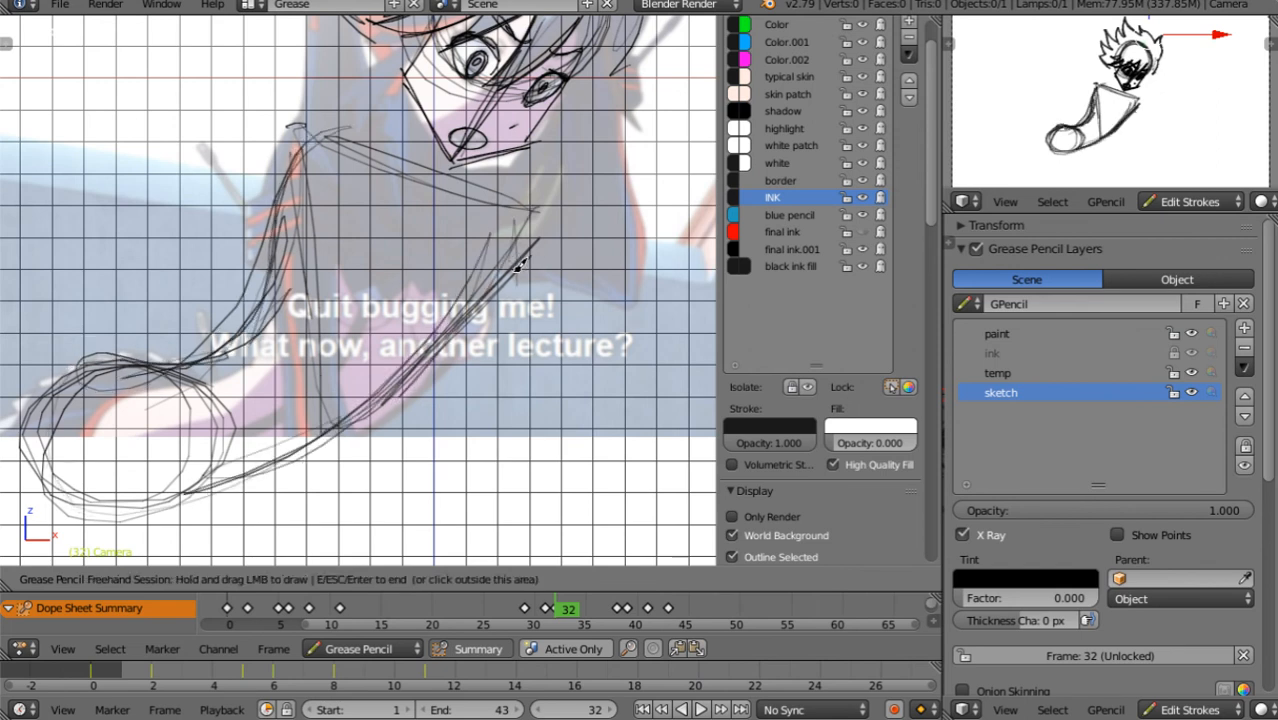
# Connect the torso to the hips with waist curves on frames 38, 39 and 41, and go to frame 43
pyautogui.press('Up')
pyautogui.moveTo(318, 93)
pyautogui.mouseDown()
pyautogui.moveTo(300, 240)
pyautogui.moveTo(160, 343)
pyautogui.mouseUp()
pyautogui.moveTo(76, 370)
pyautogui.mouseDown()
pyautogui.moveTo(271, 476)
pyautogui.moveTo(531, 220)
pyautogui.moveTo(310, 143)
pyautogui.moveTo(261, 321)
pyautogui.moveTo(170, 362)
pyautogui.mouseUp()
pyautogui.press('Right')
pyautogui.moveTo(318, 108)
pyautogui.mouseDown()
pyautogui.moveTo(273, 318)
pyautogui.moveTo(125, 508)
pyautogui.moveTo(408, 380)
pyautogui.moveTo(515, 245)
pyautogui.moveTo(360, 398)
pyautogui.moveTo(320, 106)
pyautogui.moveTo(300, 245)
pyautogui.moveTo(322, 245)
pyautogui.moveTo(242, 342)
pyautogui.moveTo(120, 330)
pyautogui.moveTo(55, 420)
pyautogui.moveTo(252, 425)
pyautogui.moveTo(512, 222)
pyautogui.moveTo(536, 166)
pyautogui.moveTo(318, 95)
pyautogui.moveTo(340, 357)
pyautogui.moveTo(536, 200)
pyautogui.moveTo(318, 122)
pyautogui.moveTo(322, 177)
pyautogui.mouseUp()
pyautogui.press('Right')
pyautogui.press('Right')
pyautogui.press('Right')
pyautogui.press('Right')
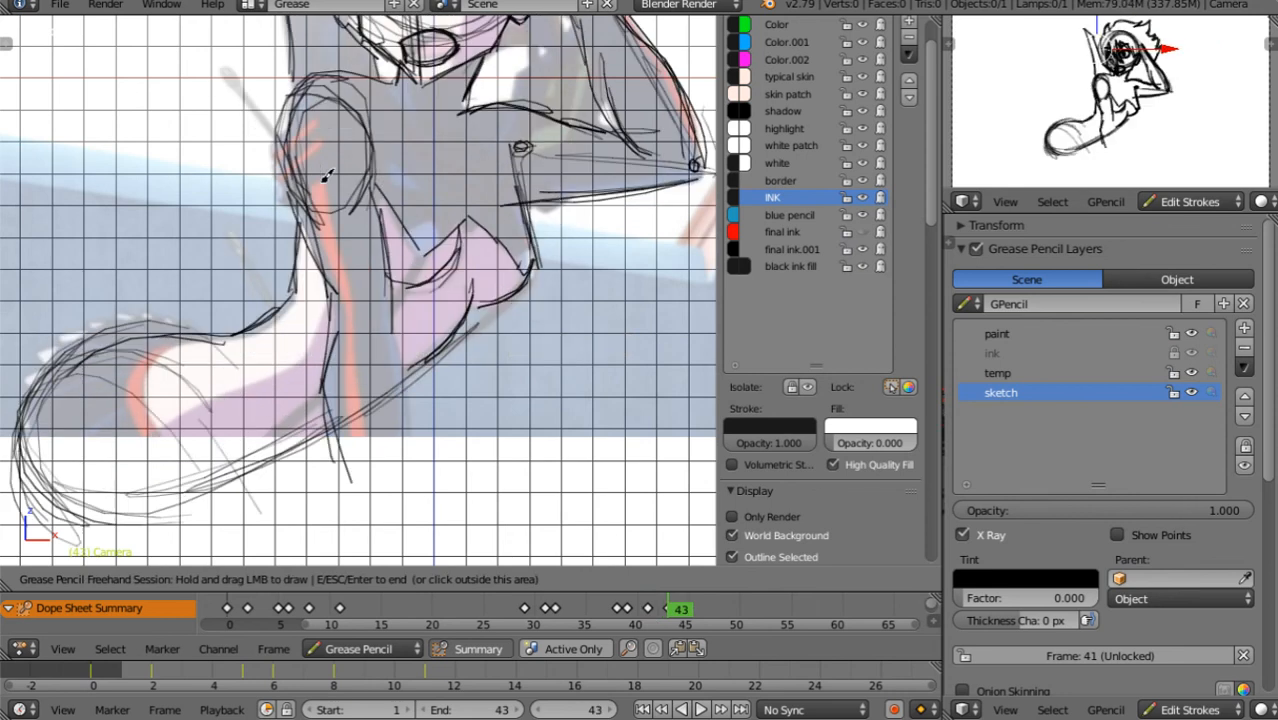
# Compare frame 41 with frame 43, and sketch the rounded chest forms at frame 41
pyautogui.press('Up')
pyautogui.press('Down')
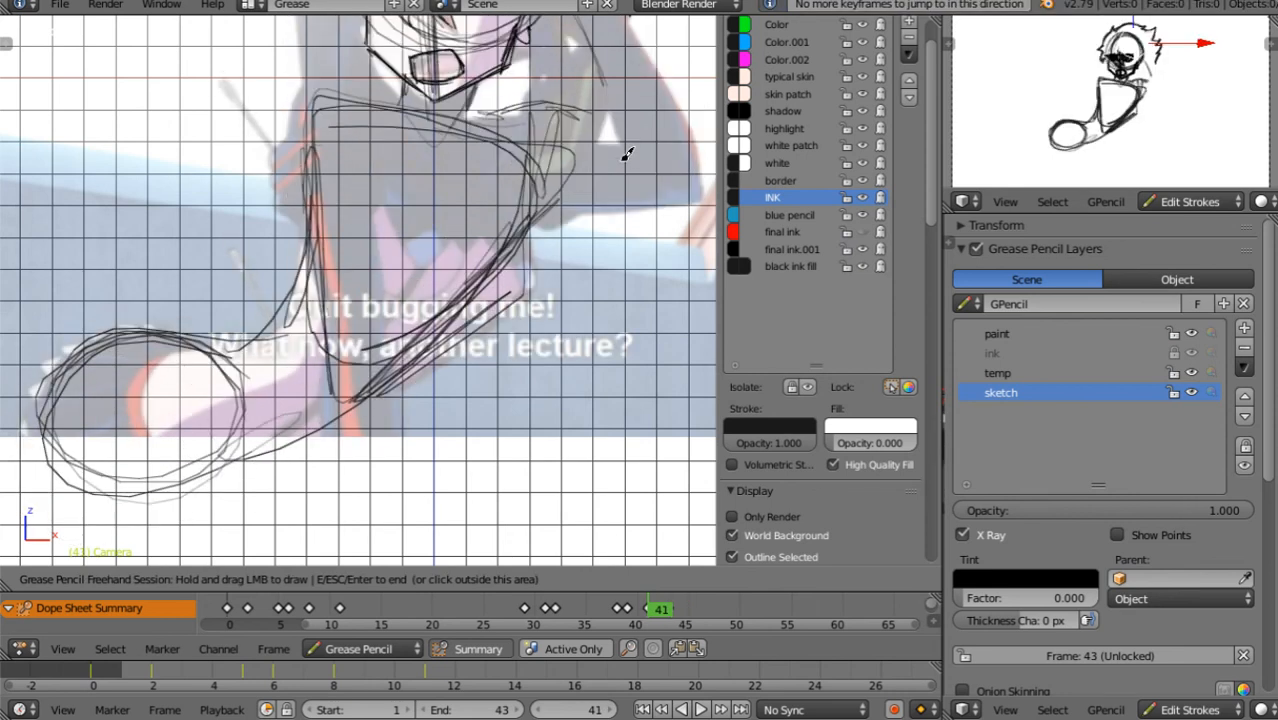
pyautogui.press('Up')
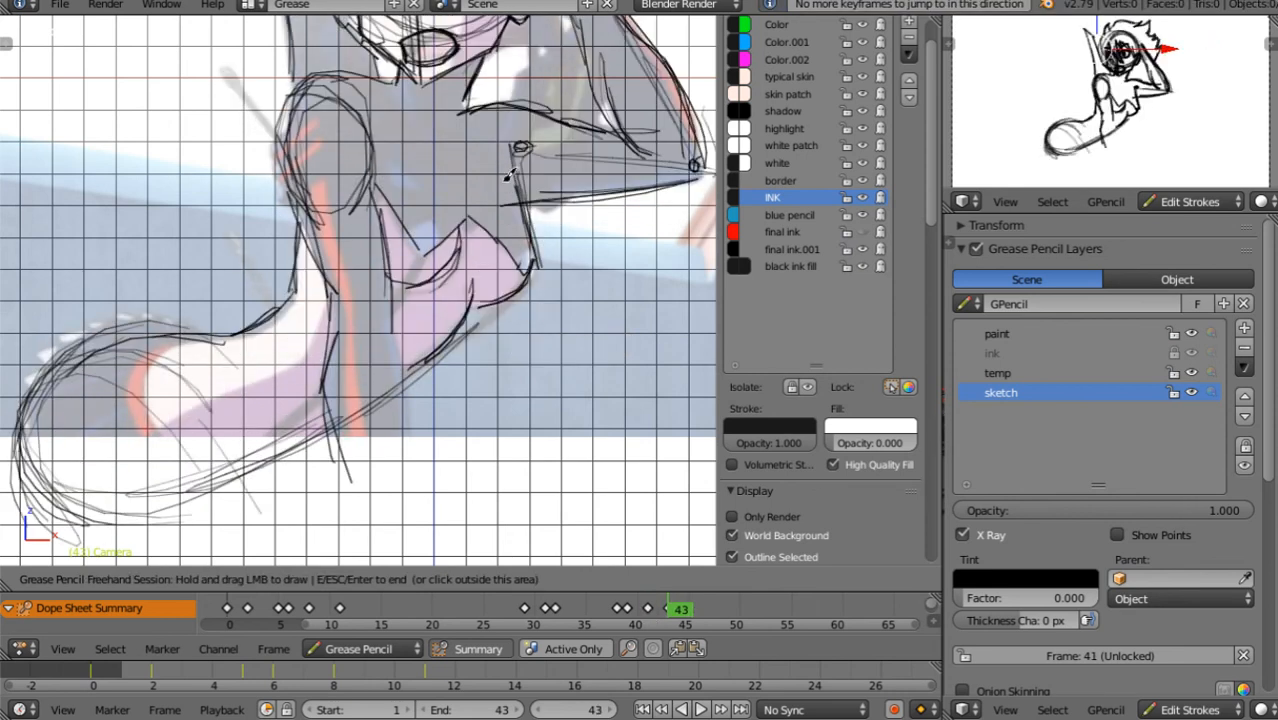
pyautogui.press('Down')
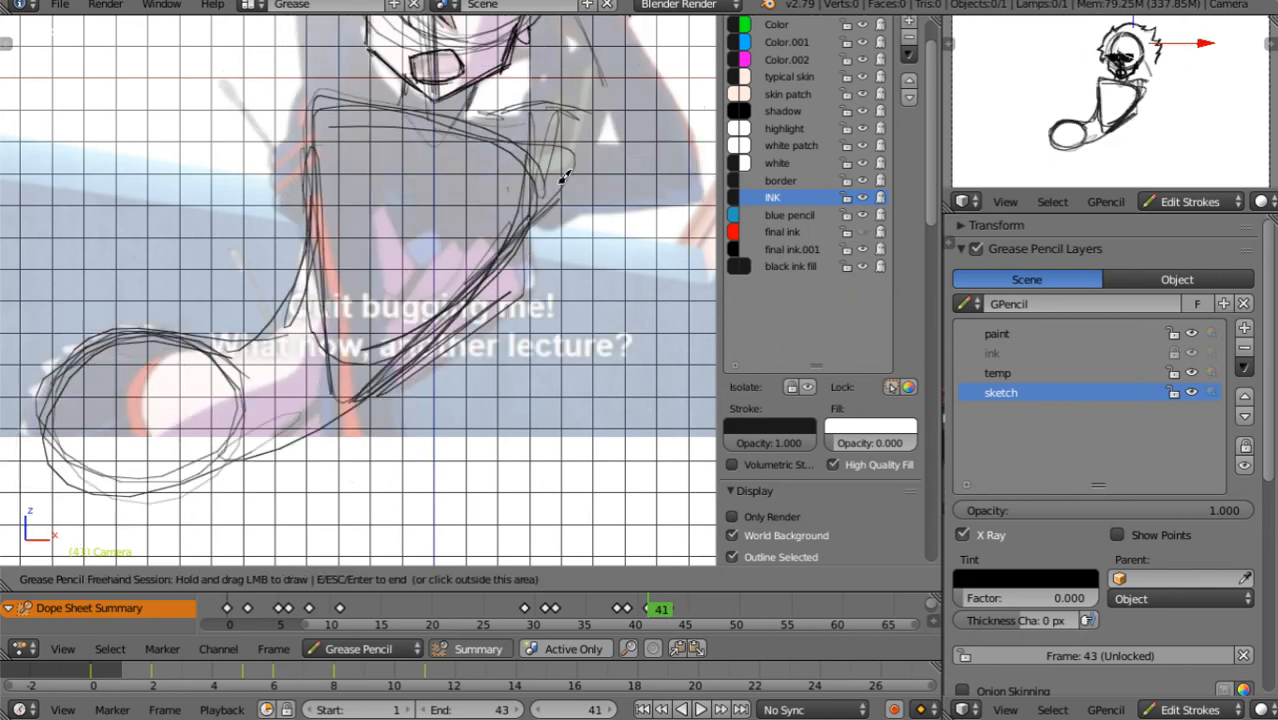
pyautogui.moveTo(498, 185)
pyautogui.mouseDown()
pyautogui.moveTo(518, 300)
pyautogui.moveTo(516, 200)
pyautogui.moveTo(462, 318)
pyautogui.moveTo(452, 300)
pyautogui.mouseUp()
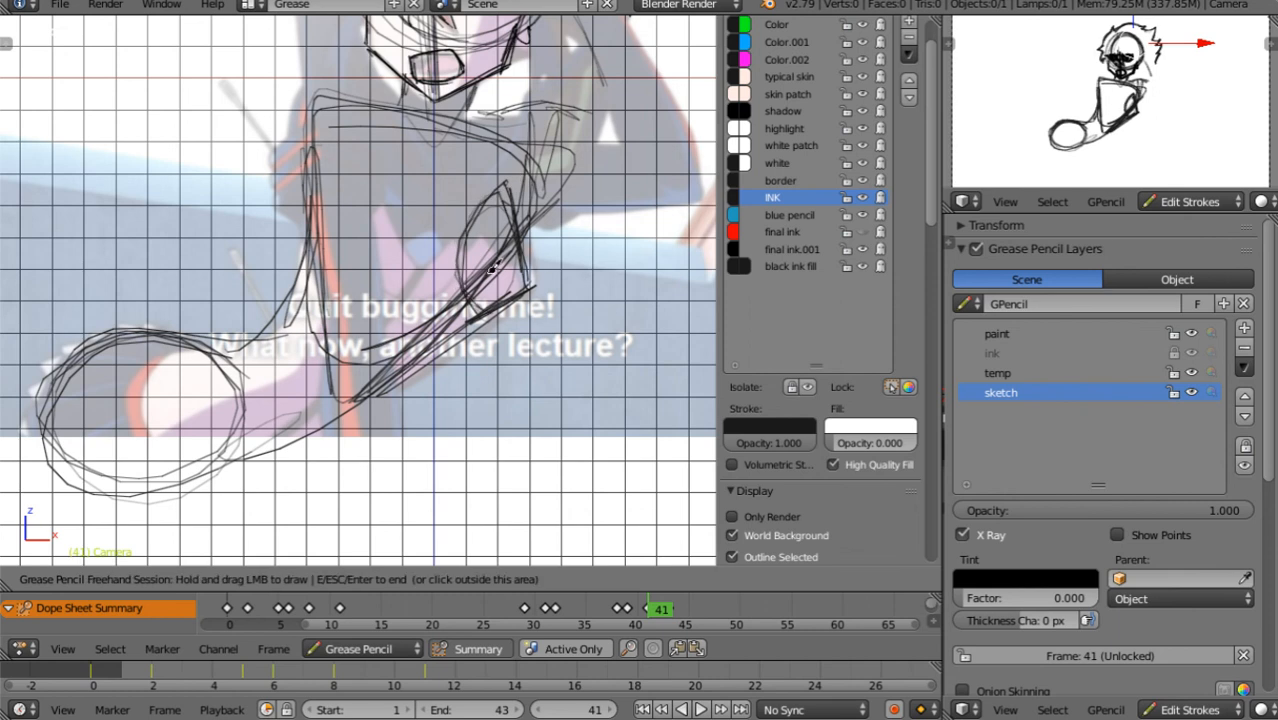
pyautogui.moveTo(445, 235)
pyautogui.mouseDown()
pyautogui.moveTo(375, 262)
pyautogui.moveTo(396, 177)
pyautogui.moveTo(459, 237)
pyautogui.moveTo(401, 243)
pyautogui.moveTo(427, 213)
pyautogui.moveTo(352, 298)
pyautogui.mouseUp()
# Sketch the near chest oval inside the torso on frames 39, 38 and 32
pyautogui.press('Down')
pyautogui.press('Down')
pyautogui.moveTo(362, 222); pyautogui.dragTo(343, 261)
pyautogui.press('Down')
pyautogui.moveTo(426, 229)
pyautogui.mouseDown()
pyautogui.moveTo(422, 202)
pyautogui.moveTo(320, 237)
pyautogui.moveTo(408, 196)
pyautogui.moveTo(324, 251)
pyautogui.mouseUp()
pyautogui.press('Down')
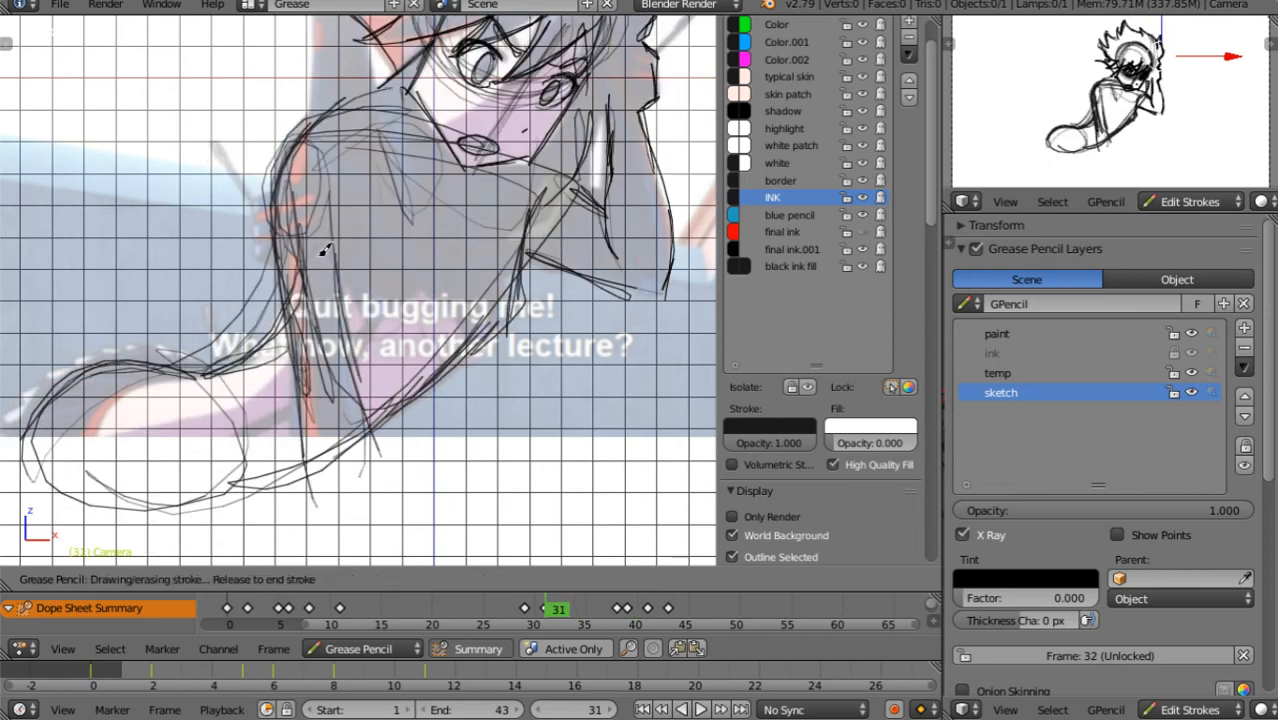
# Sketch the near chest contour on frames 31, 29, 11 and 8
pyautogui.moveTo(434, 289); pyautogui.dragTo(371, 208)
pyautogui.press('Down')
pyautogui.moveTo(351, 309); pyautogui.dragTo(458, 196)
pyautogui.press('Down')
pyautogui.moveTo(356, 248); pyautogui.dragTo(450, 340)
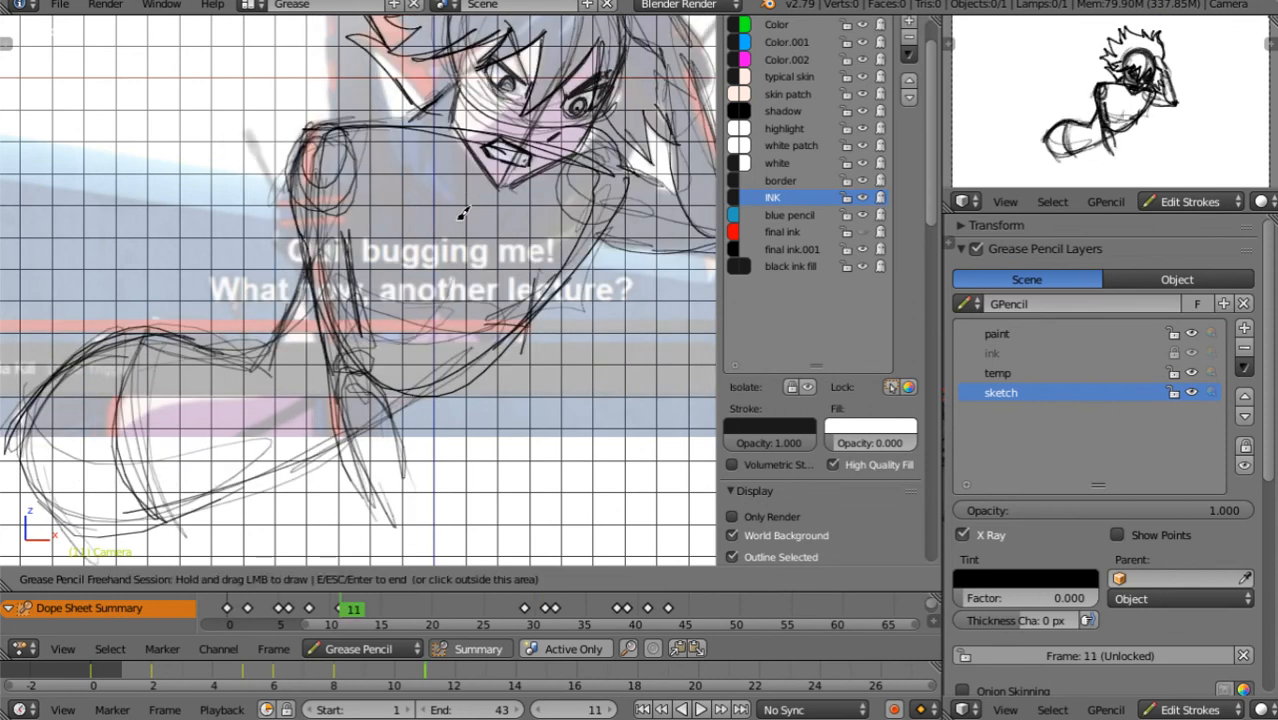
pyautogui.press('Down')
pyautogui.moveTo(362, 352); pyautogui.dragTo(438, 308)
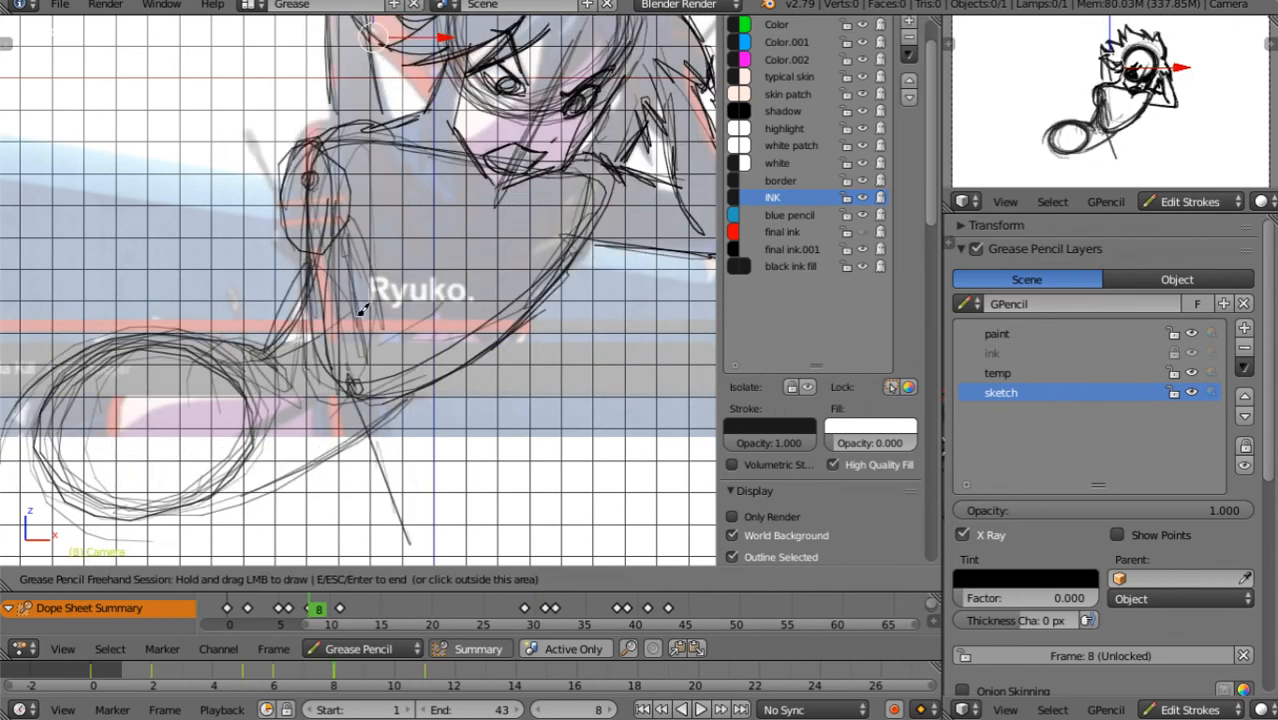
# Sketch the far chest contour along the torso's outer edge on frames 6 and 8
pyautogui.press('Down')
pyautogui.moveTo(528, 264); pyautogui.dragTo(537, 267)
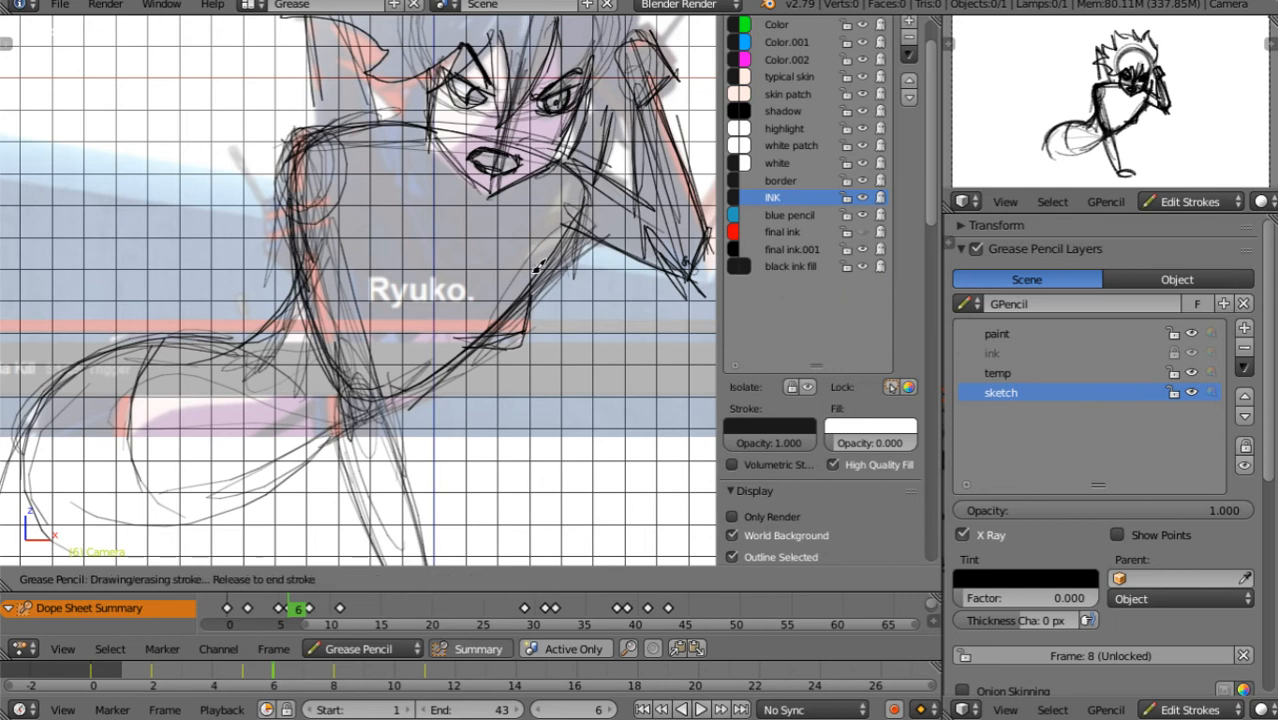
pyautogui.moveTo(512, 343); pyautogui.dragTo(438, 348)
pyautogui.press('Up')
pyautogui.moveTo(549, 272); pyautogui.dragTo(540, 297)
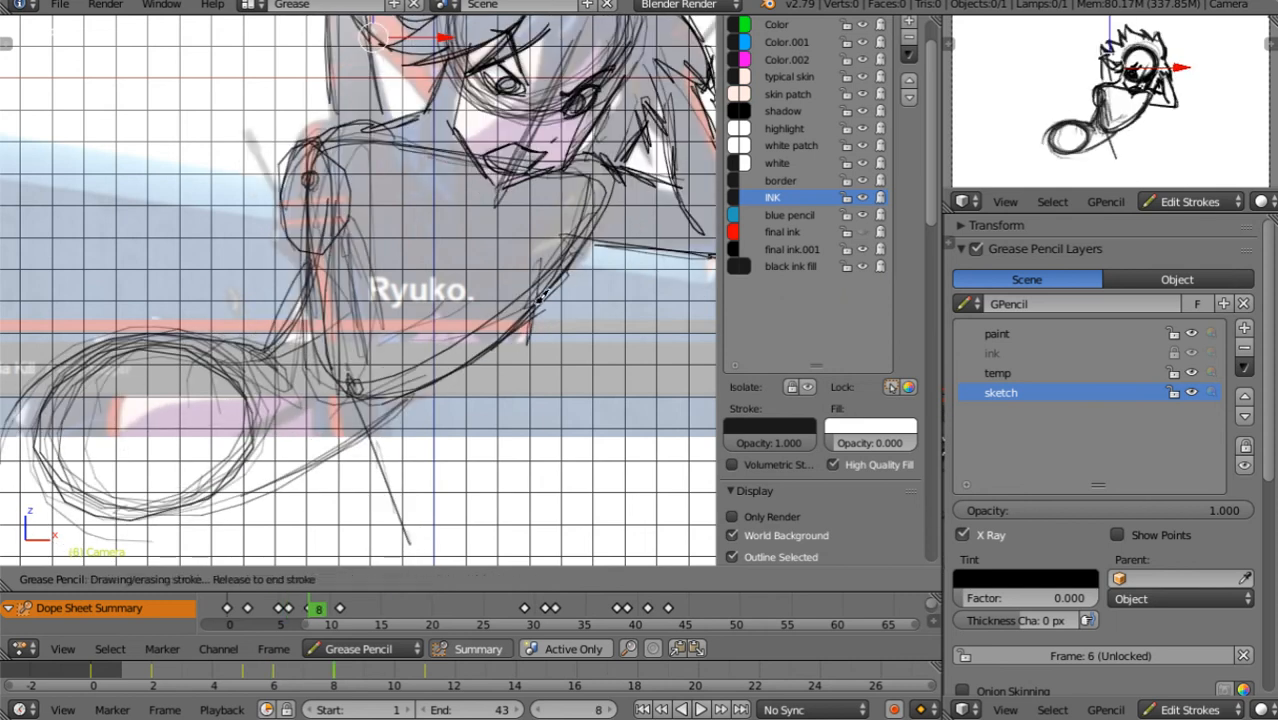
pyautogui.moveTo(470, 321); pyautogui.dragTo(502, 272)
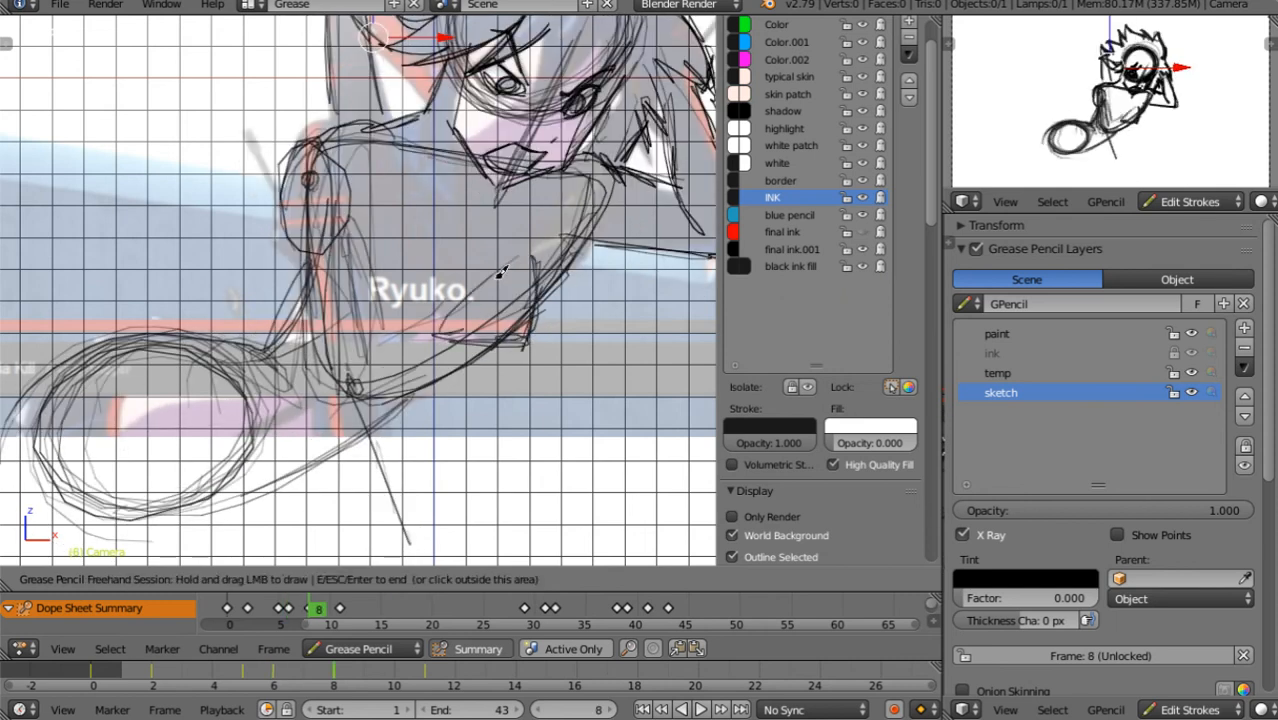
# Add the far chest form to the torso's outer edge on frames 11 and 29
pyautogui.press('Left')
pyautogui.press('Left')
pyautogui.press('Up')
pyautogui.moveTo(547, 275)
pyautogui.mouseDown()
pyautogui.moveTo(521, 343)
pyautogui.moveTo(540, 252)
pyautogui.moveTo(466, 314)
pyautogui.moveTo(512, 346)
pyautogui.moveTo(541, 328)
pyautogui.moveTo(537, 300)
pyautogui.mouseUp()
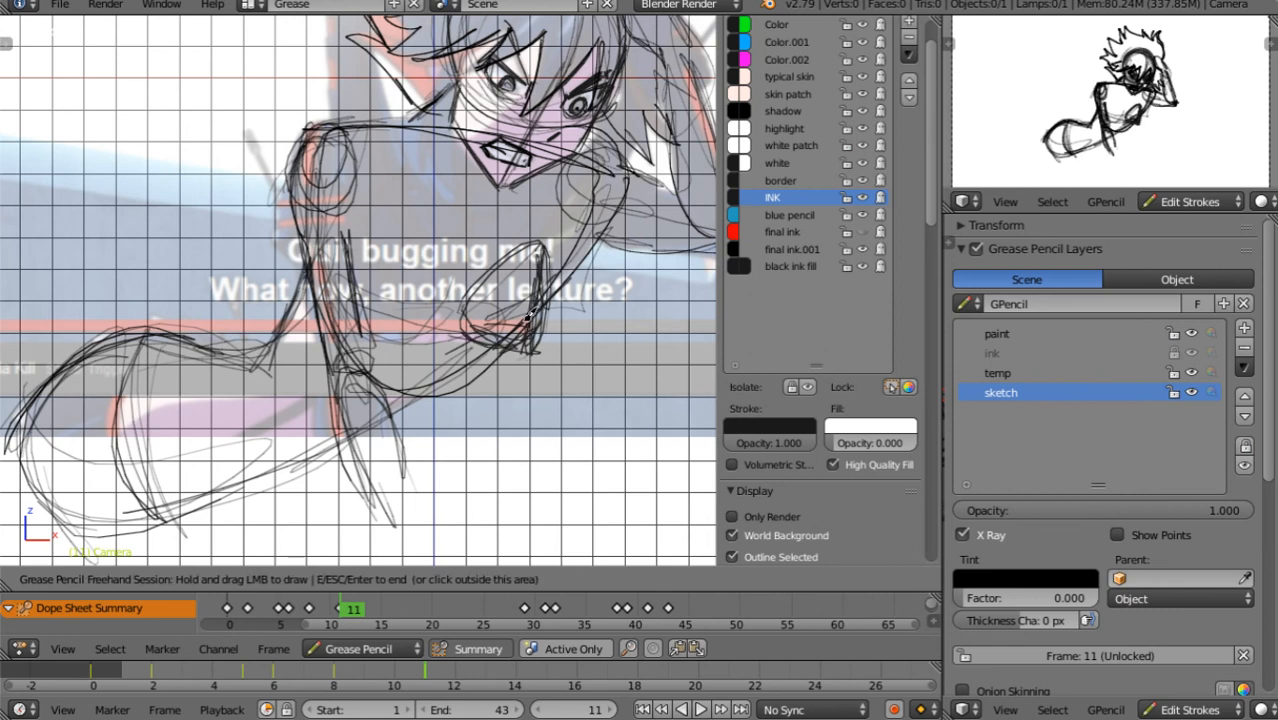
pyautogui.moveTo(482, 349)
pyautogui.mouseDown()
pyautogui.moveTo(603, 222)
pyautogui.moveTo(447, 382)
pyautogui.moveTo(416, 393)
pyautogui.mouseUp()
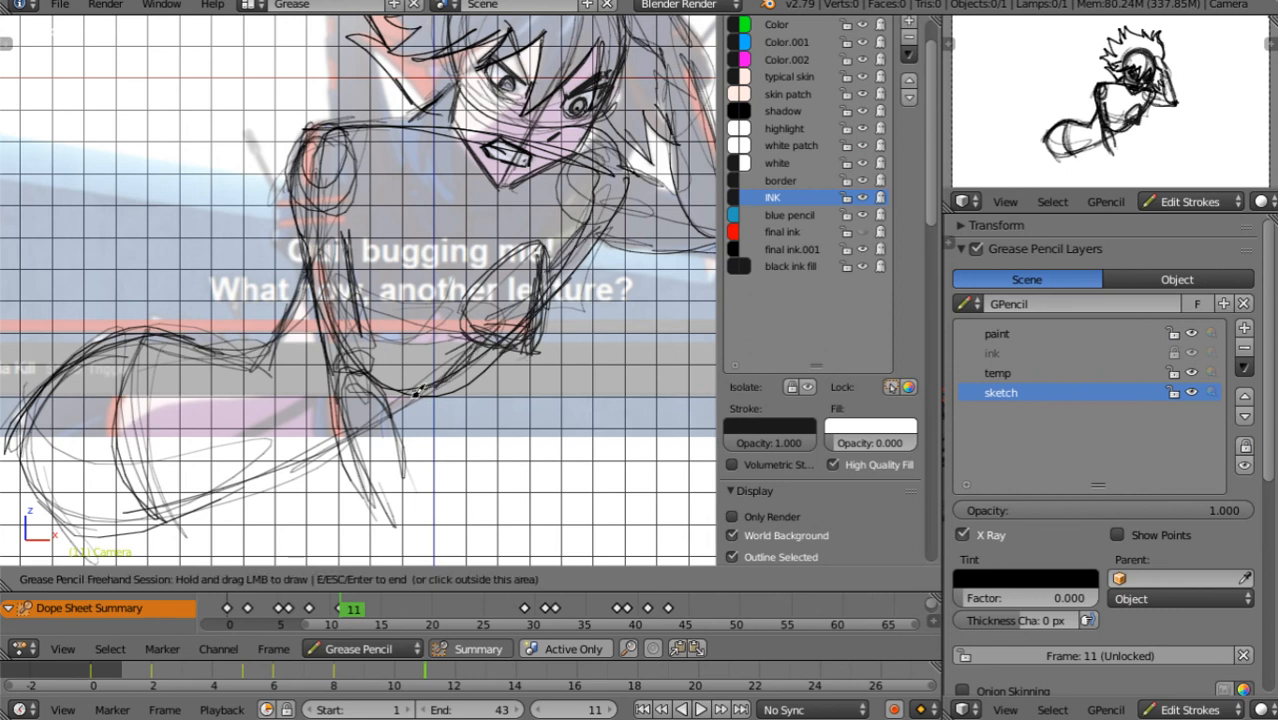
pyautogui.press('Up')
pyautogui.moveTo(534, 282); pyautogui.dragTo(508, 334)
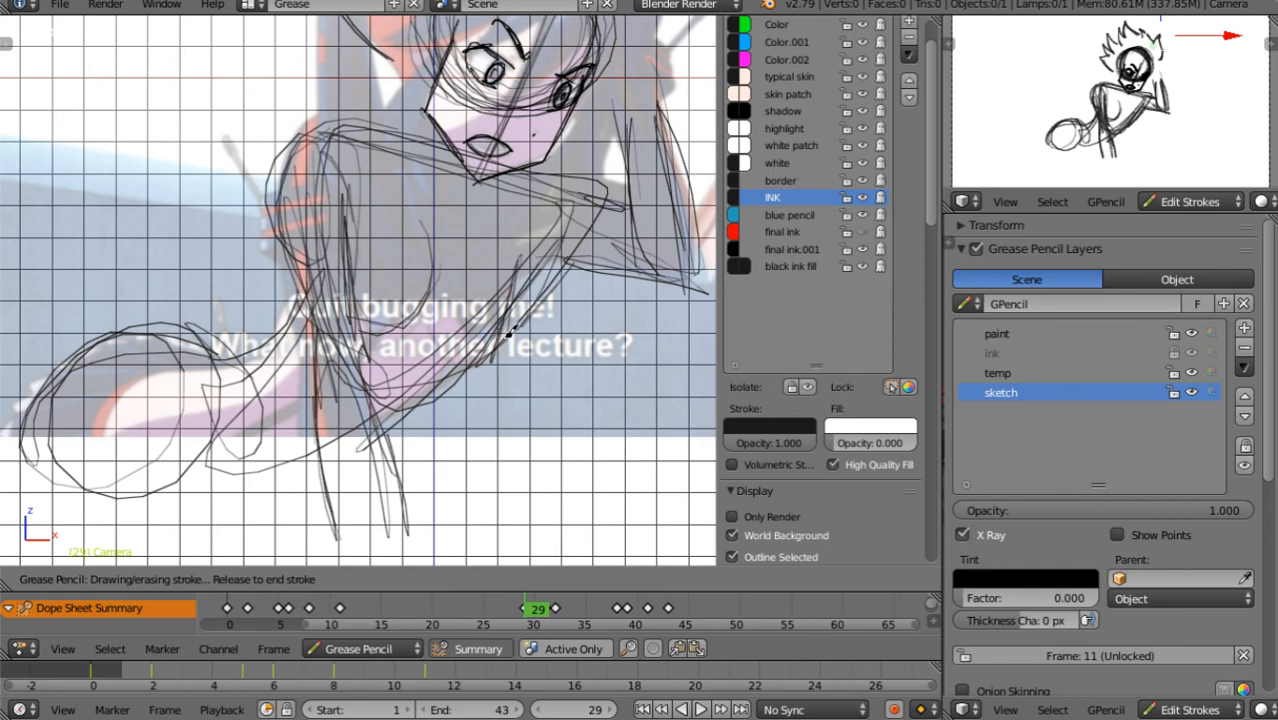
pyautogui.moveTo(534, 258); pyautogui.dragTo(524, 333)
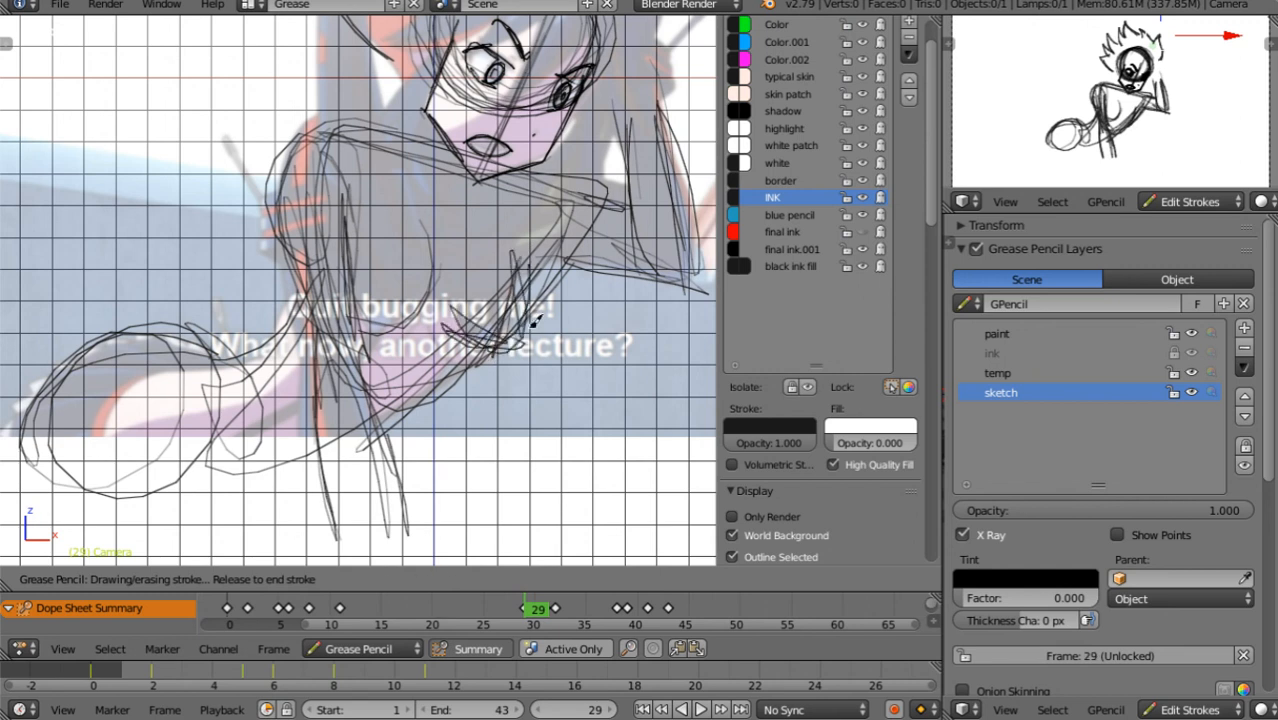
# At frame 32, sketch the far chest form against the torso's diagonal edge
pyautogui.press('Up')
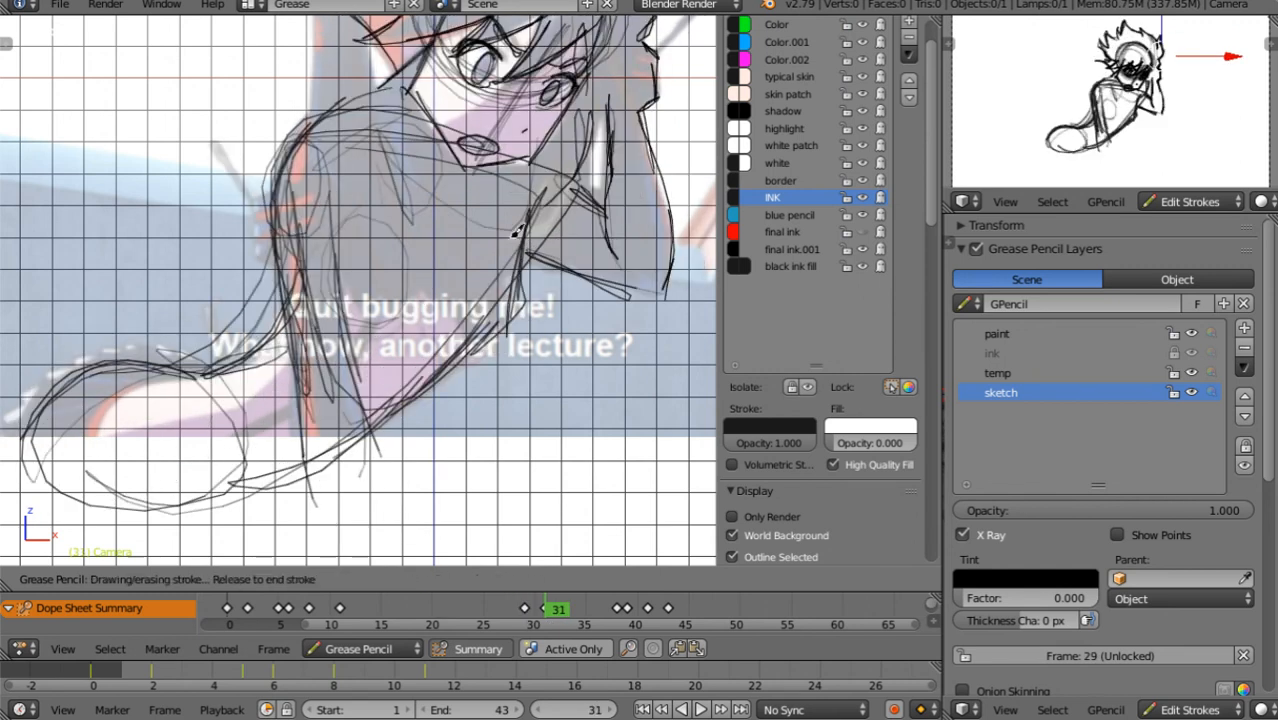
pyautogui.press('Right')
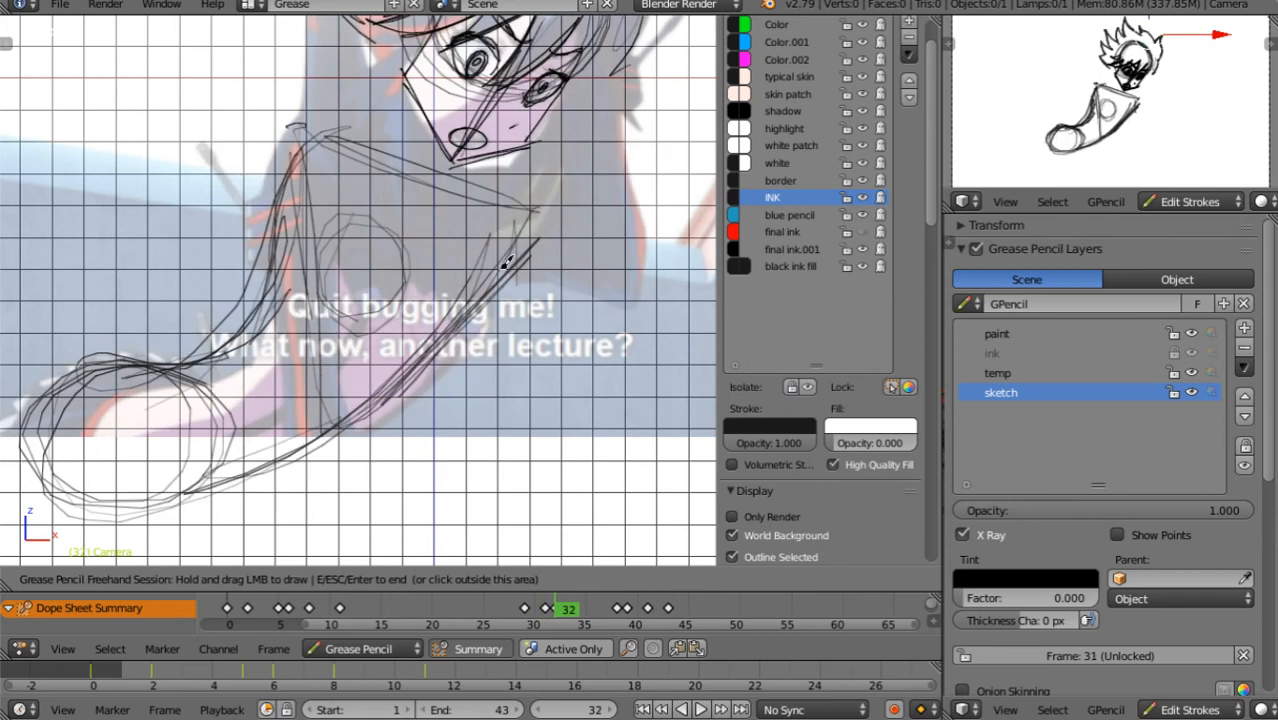
pyautogui.moveTo(500, 278); pyautogui.dragTo(492, 314)
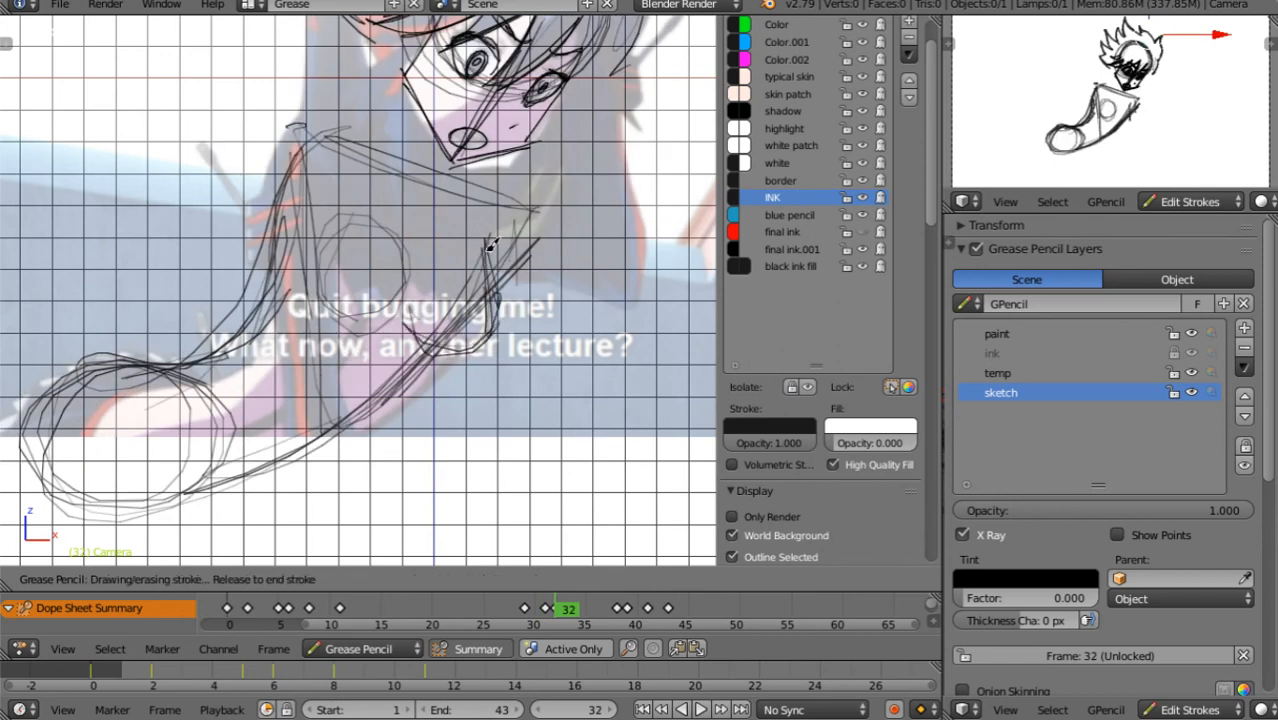
pyautogui.moveTo(490, 246); pyautogui.dragTo(425, 342)
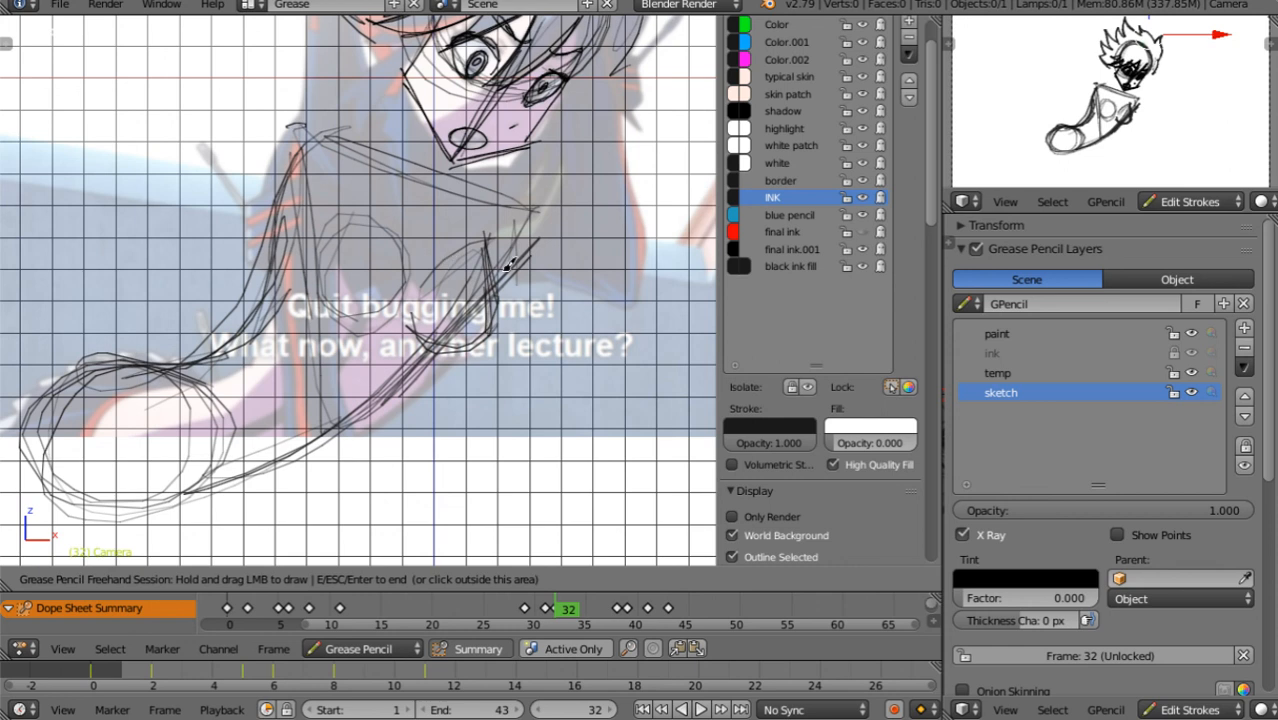
# At frame 38, sketch the round far chest form beside the near oval and firm up the chest contours
pyautogui.press('Up')
pyautogui.moveTo(436, 302)
pyautogui.mouseDown()
pyautogui.moveTo(465, 345)
pyautogui.moveTo(505, 310)
pyautogui.mouseUp()
pyautogui.moveTo(455, 249)
pyautogui.mouseDown()
pyautogui.moveTo(428, 310)
pyautogui.moveTo(480, 345)
pyautogui.moveTo(505, 343)
pyautogui.moveTo(513, 213)
pyautogui.mouseUp()
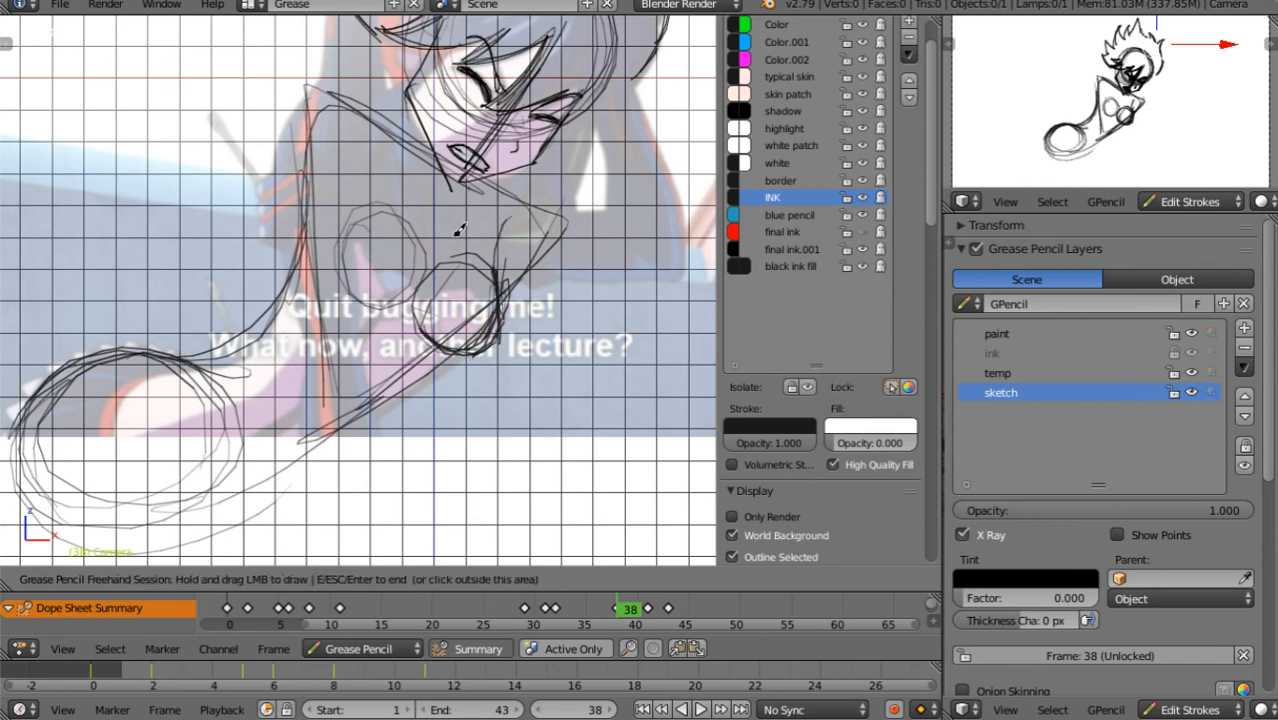
pyautogui.moveTo(330, 243)
pyautogui.mouseDown()
pyautogui.moveTo(327, 256)
pyautogui.moveTo(426, 256)
pyautogui.moveTo(482, 334)
pyautogui.moveTo(504, 326)
pyautogui.mouseUp()
# At frame 39, firm up the torso's lower diagonal edge and the line running from it to the hip
pyautogui.press('Right')
pyautogui.moveTo(430, 298)
pyautogui.mouseDown()
pyautogui.moveTo(521, 282)
pyautogui.moveTo(523, 314)
pyautogui.moveTo(427, 287)
pyautogui.mouseUp()
pyautogui.moveTo(420, 350)
pyautogui.mouseDown()
pyautogui.moveTo(536, 256)
pyautogui.moveTo(426, 372)
pyautogui.mouseUp()
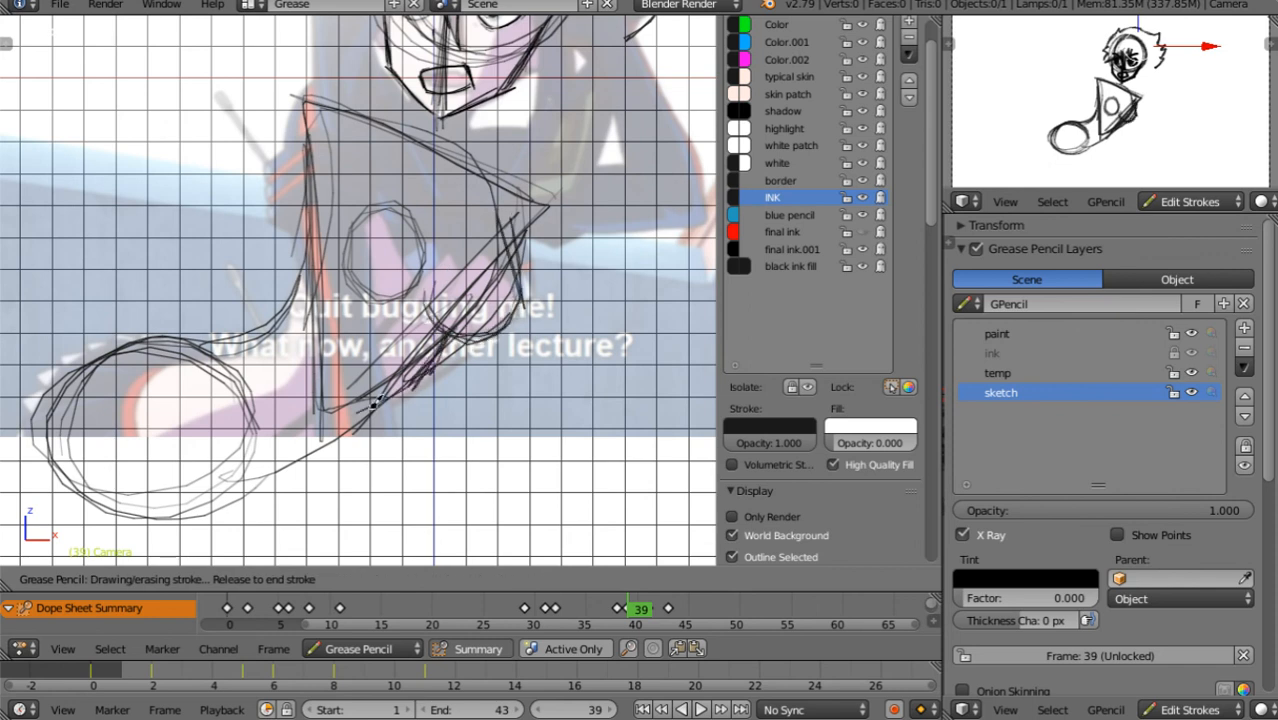
pyautogui.moveTo(348, 422); pyautogui.dragTo(370, 402)
pyautogui.moveTo(450, 338); pyautogui.dragTo(455, 335)
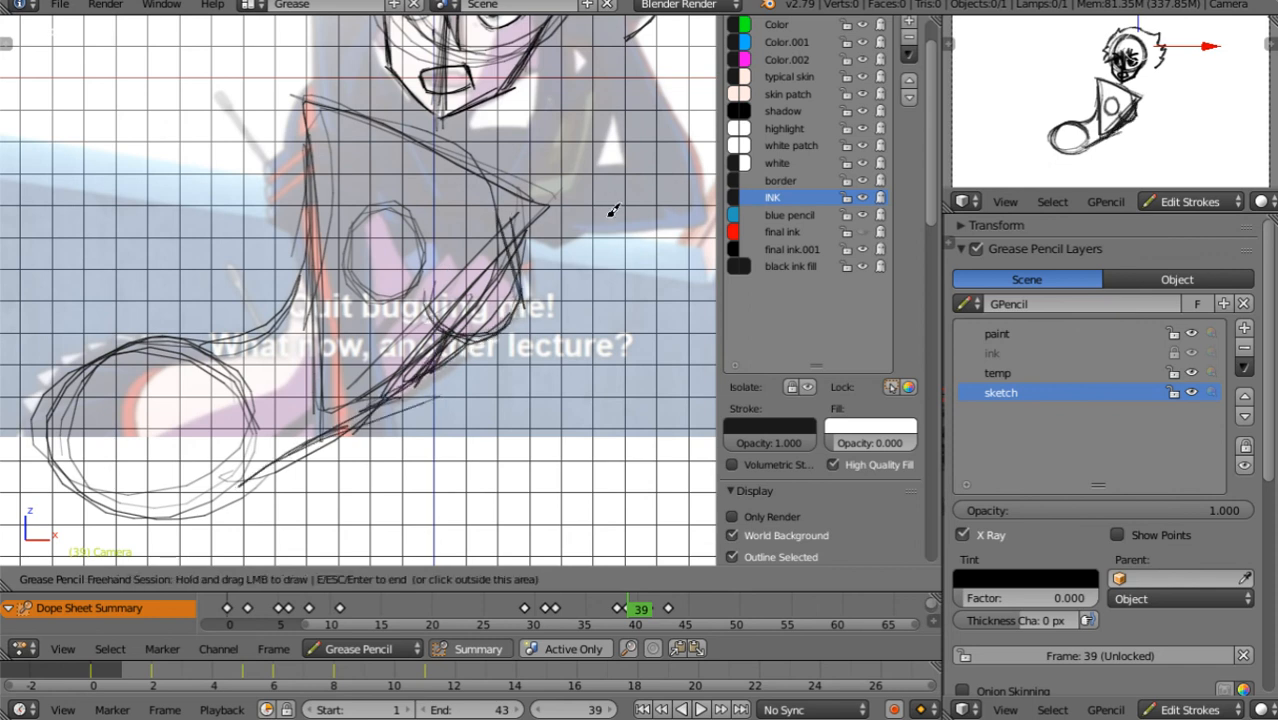
# At frame 41, reinforce the torso's lower diagonal edge below the far chest form
pyautogui.press('Right')
pyautogui.press('Right')
pyautogui.moveTo(528, 262); pyautogui.dragTo(395, 365)
pyautogui.press('Right')
pyautogui.press('Right')
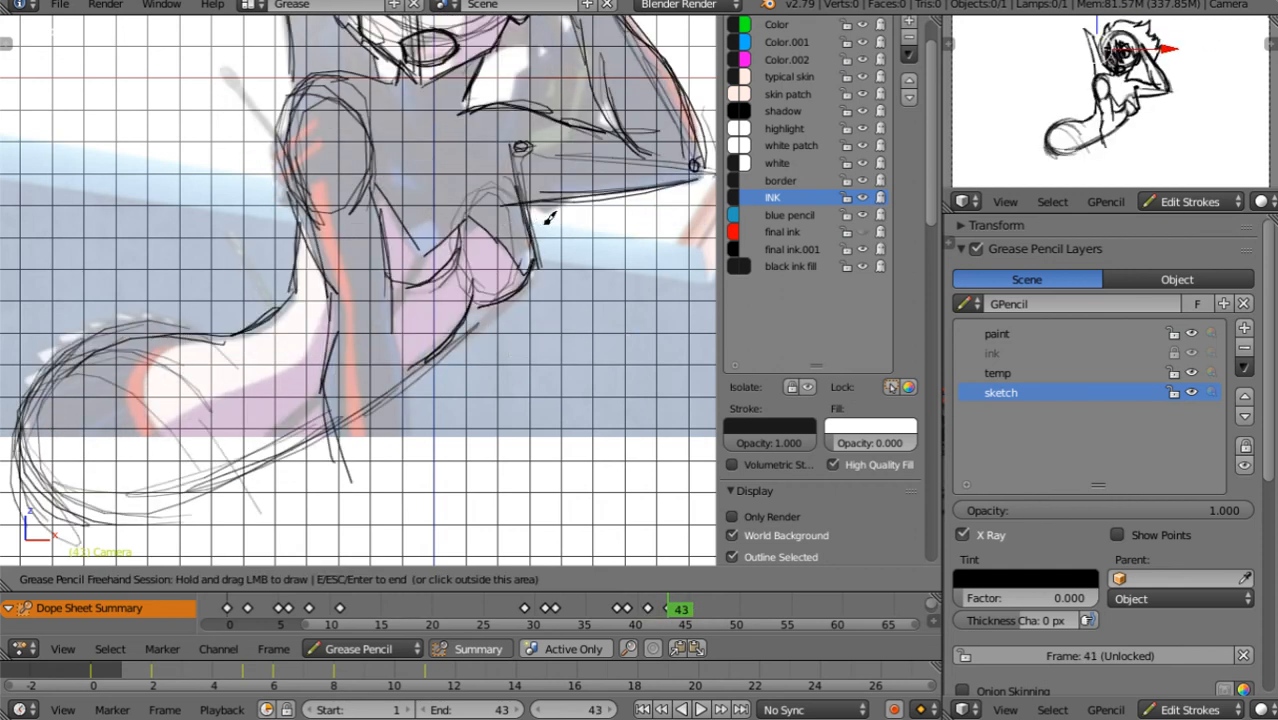
# Sketch the near shoulder as an upright oval at the torso's upper corner on frames 41 and 39
pyautogui.press('Left')
pyautogui.press('Left')
pyautogui.press('Right')
pyautogui.press('Right')
pyautogui.moveTo(350, 106)
pyautogui.mouseDown()
pyautogui.moveTo(306, 164)
pyautogui.moveTo(312, 97)
pyautogui.moveTo(345, 100)
pyautogui.moveTo(352, 160)
pyautogui.mouseUp()
pyautogui.press('Left')
pyautogui.press('Left')
pyautogui.press('Left')
pyautogui.press('Left')
pyautogui.moveTo(320, 100)
pyautogui.mouseDown()
pyautogui.moveTo(286, 160)
pyautogui.moveTo(318, 104)
pyautogui.moveTo(350, 178)
pyautogui.moveTo(298, 212)
pyautogui.mouseUp()
# Continue the near shoulder oval on the keyframes from 38 back to 8, matching its placement over the torso corner
pyautogui.press('Left')
pyautogui.press('Down')
pyautogui.moveTo(318, 130)
pyautogui.mouseDown()
pyautogui.moveTo(275, 200)
pyautogui.moveTo(345, 140)
pyautogui.moveTo(342, 228)
pyautogui.moveTo(290, 190)
pyautogui.moveTo(320, 125)
pyautogui.moveTo(345, 212)
pyautogui.mouseUp()
pyautogui.press('Left')
pyautogui.press('Down')
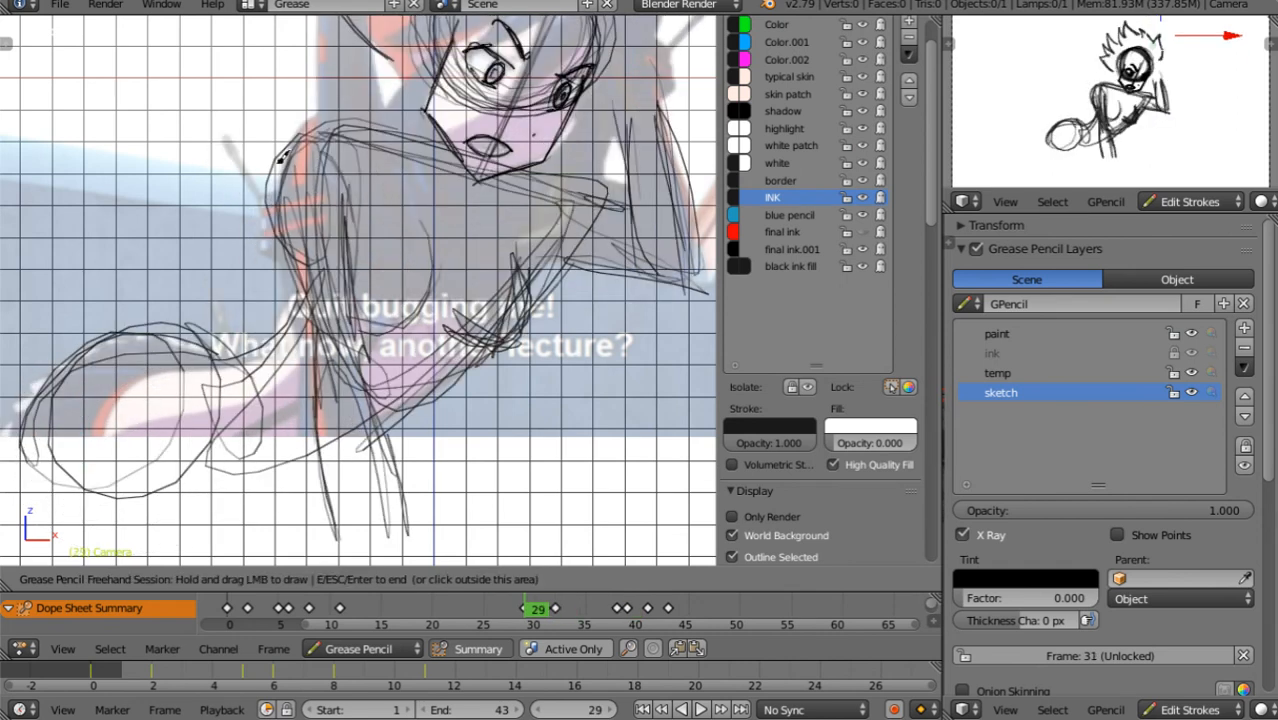
pyautogui.moveTo(282, 157)
pyautogui.mouseDown()
pyautogui.moveTo(325, 245)
pyautogui.moveTo(365, 160)
pyautogui.moveTo(330, 150)
pyautogui.moveTo(300, 230)
pyautogui.moveTo(370, 200)
pyautogui.mouseUp()
pyautogui.press('Down')
pyautogui.press('Down')
pyautogui.moveTo(312, 137)
pyautogui.mouseDown()
pyautogui.moveTo(366, 186)
pyautogui.moveTo(368, 217)
pyautogui.mouseUp()
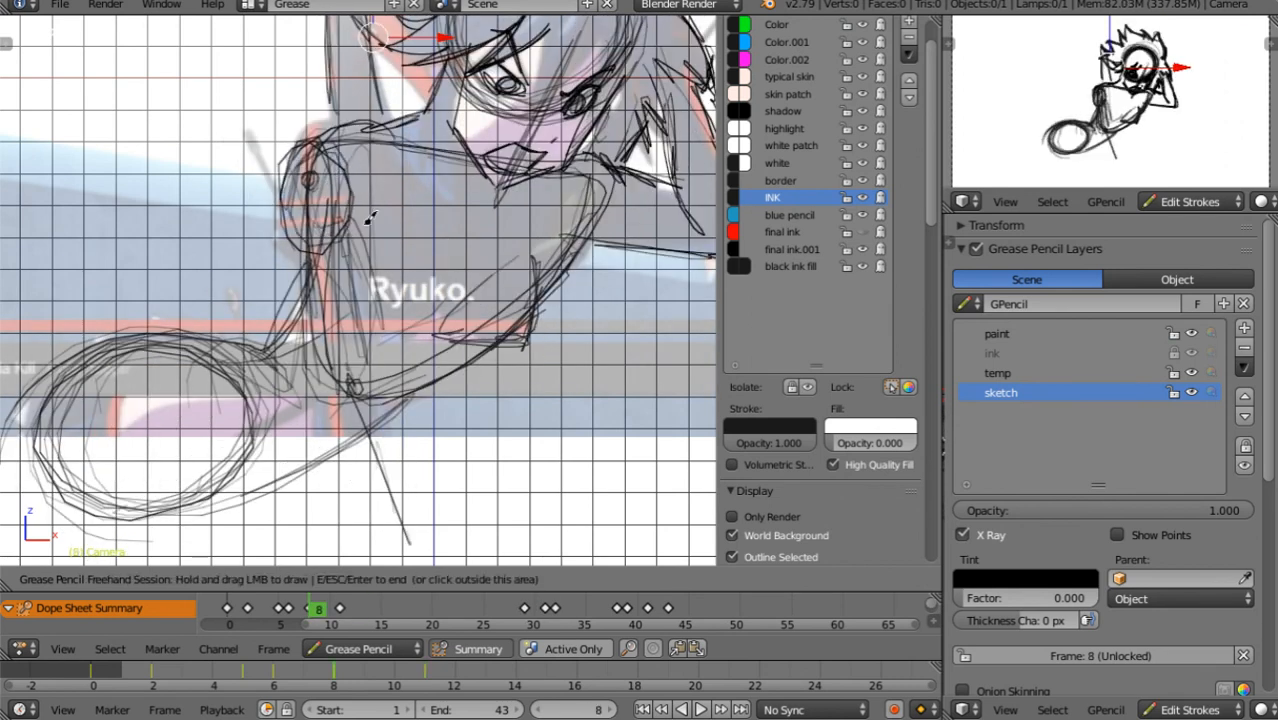
# Compare the near shoulder and arm placement across the keyframes from 6 to 31
pyautogui.press('Down')
pyautogui.press('Up')
pyautogui.press('Up')
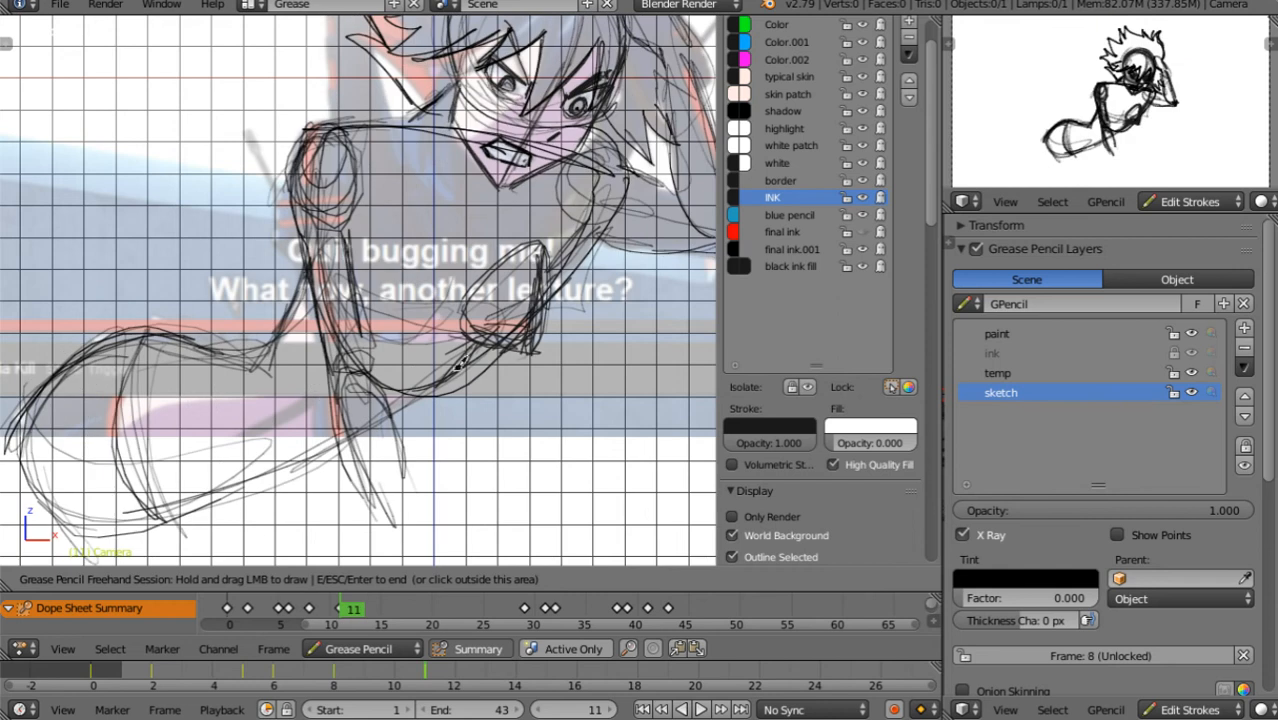
pyautogui.press('Down')
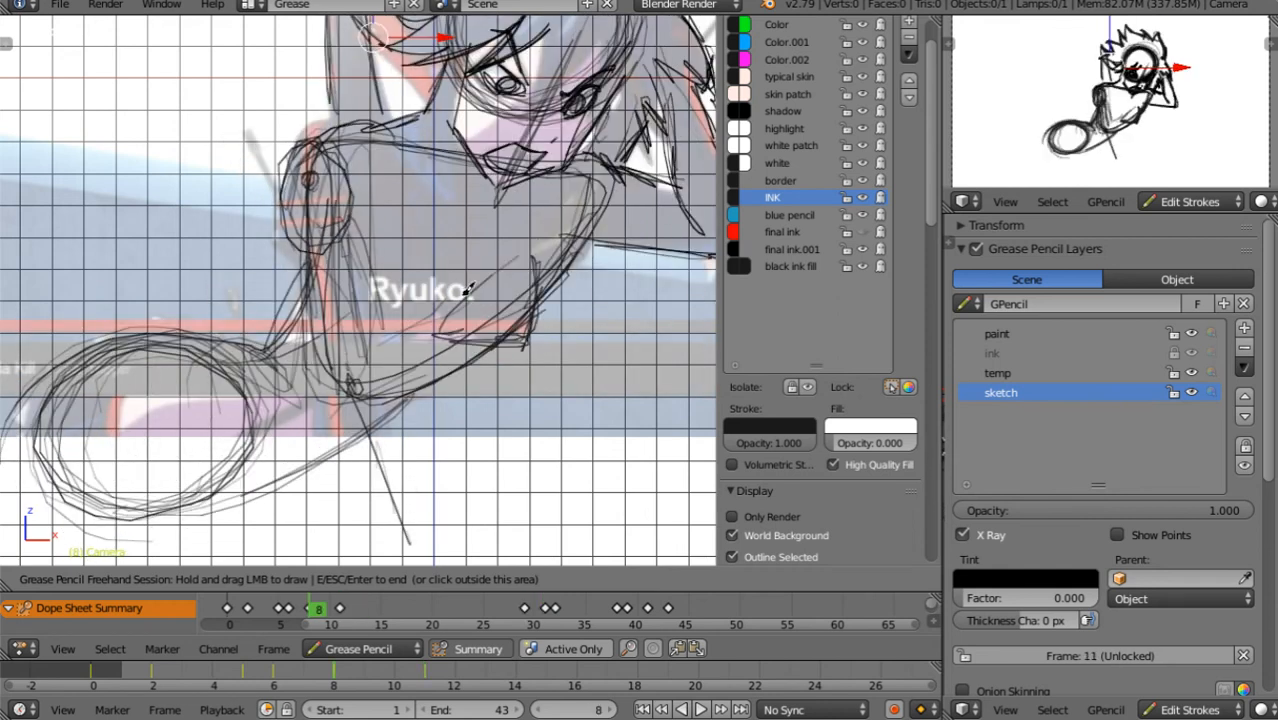
pyautogui.press('Up')
pyautogui.press('Up')
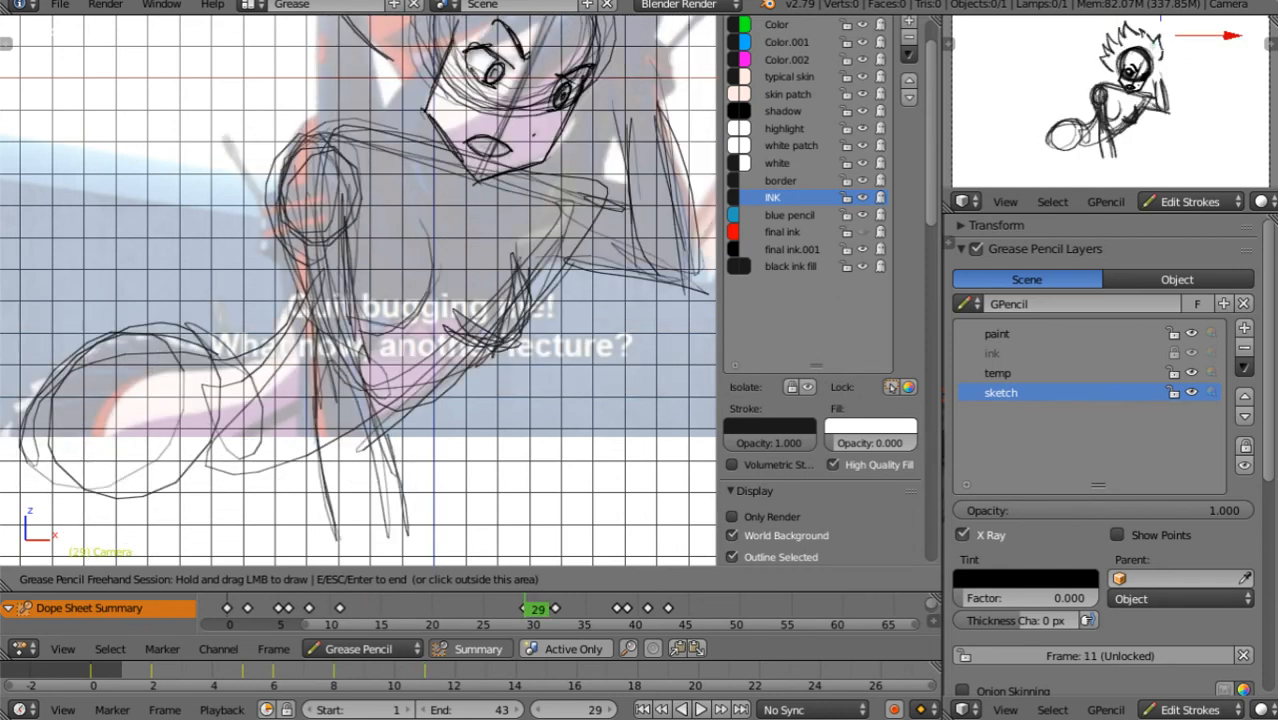
pyautogui.press('Up')
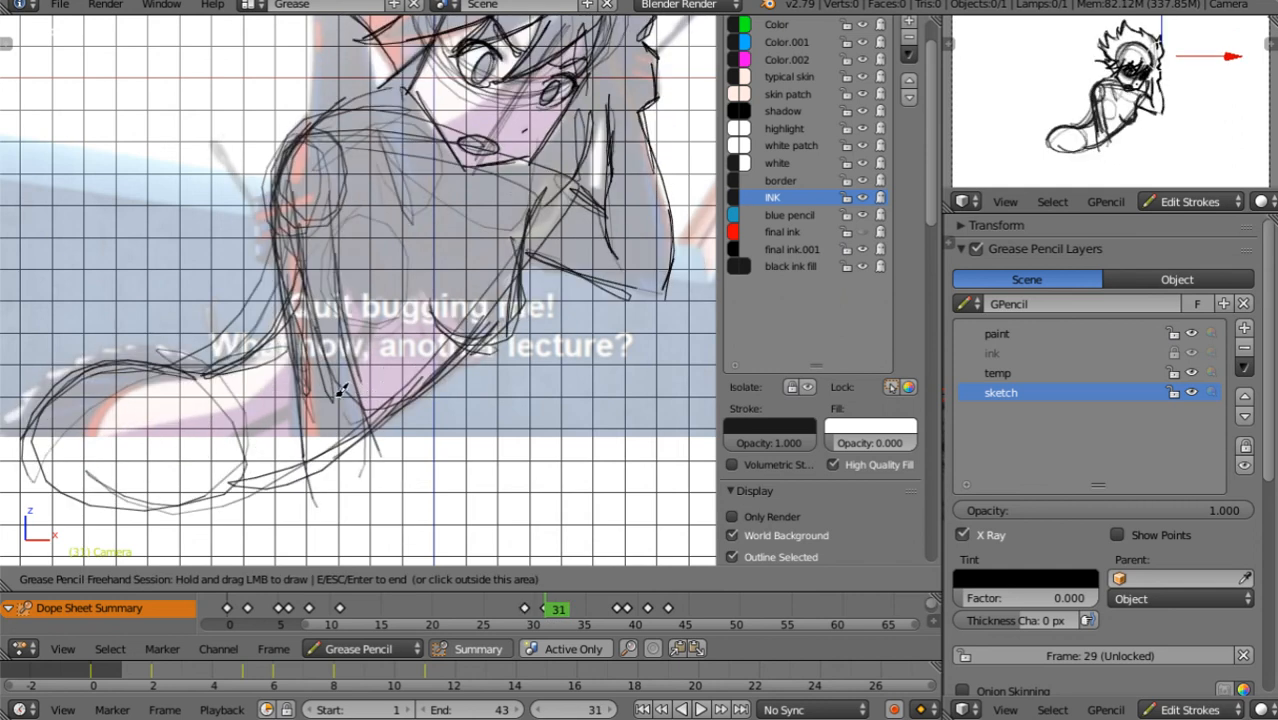
pyautogui.press('Down')
pyautogui.press('Up')
# Mark the near elbow position with short strokes beside the waist on the keyframes from 32 to 43
pyautogui.press('Right')
pyautogui.moveTo(340, 352)
pyautogui.mouseDown()
pyautogui.moveTo(321, 364)
pyautogui.moveTo(348, 311)
pyautogui.moveTo(336, 334)
pyautogui.moveTo(363, 323)
pyautogui.mouseUp()
pyautogui.press('Up')
pyautogui.press('Right')
pyautogui.press('Right')
pyautogui.press('Right')
pyautogui.press('Up')
pyautogui.press('Up')
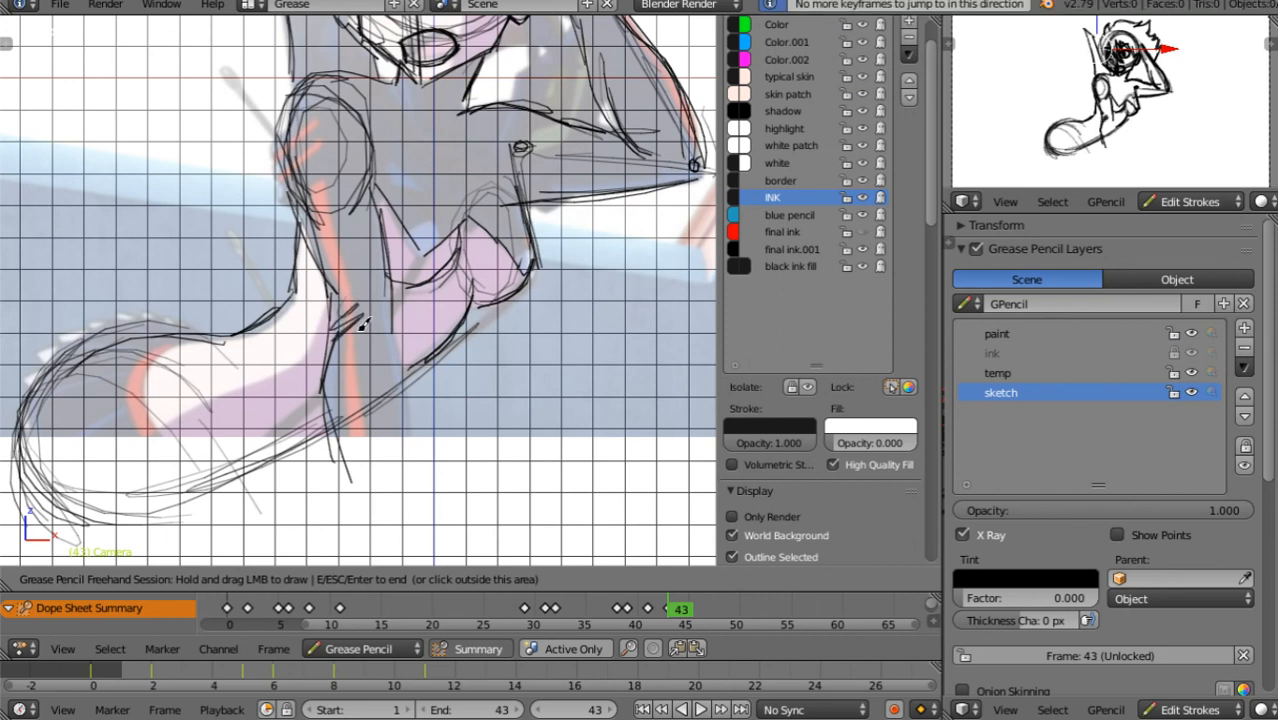
# At frame 41, sketch the near upper arm down from the shoulder oval and a long forearm oval below the elbow
pyautogui.press('Down')
pyautogui.moveTo(340, 230); pyautogui.dragTo(320, 330)
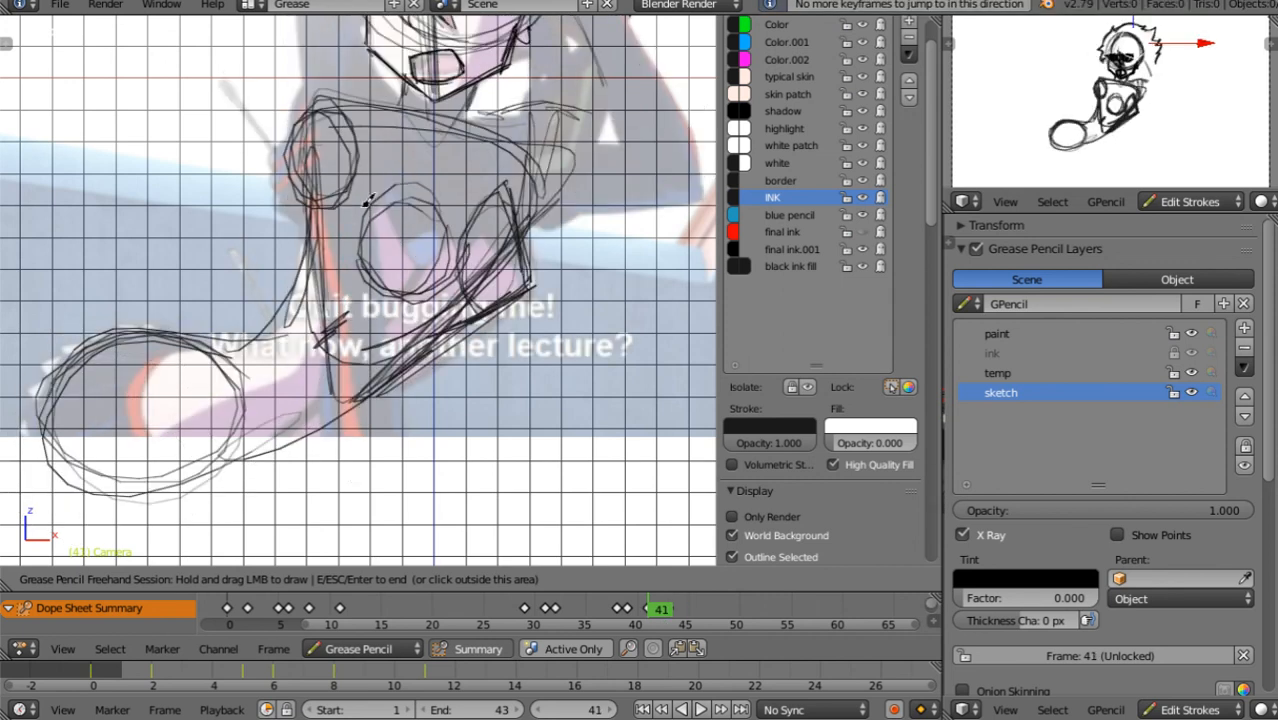
pyautogui.moveTo(354, 170); pyautogui.dragTo(373, 241)
pyautogui.moveTo(356, 188)
pyautogui.mouseDown()
pyautogui.moveTo(301, 174)
pyautogui.moveTo(318, 320)
pyautogui.mouseUp()
pyautogui.moveTo(352, 186); pyautogui.dragTo(387, 345)
pyautogui.moveTo(322, 380)
pyautogui.mouseDown()
pyautogui.moveTo(336, 440)
pyautogui.moveTo(376, 473)
pyautogui.moveTo(355, 330)
pyautogui.moveTo(394, 434)
pyautogui.moveTo(367, 316)
pyautogui.moveTo(330, 408)
pyautogui.moveTo(340, 481)
pyautogui.moveTo(380, 440)
pyautogui.mouseUp()
# Sketch the near forearm as a long oval below the elbow on frames 39, 38, 32 and 31
pyautogui.press('Down')
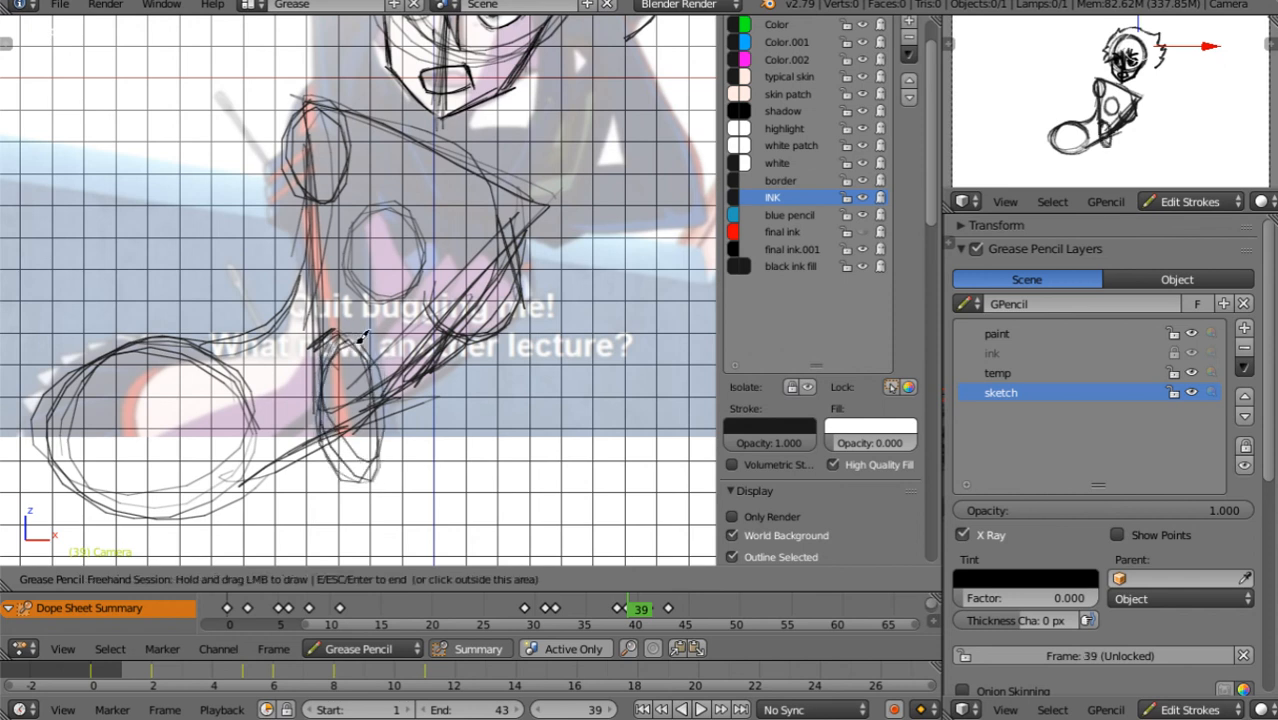
pyautogui.press('Down')
pyautogui.moveTo(360, 336)
pyautogui.mouseDown()
pyautogui.moveTo(318, 420)
pyautogui.moveTo(375, 482)
pyautogui.moveTo(388, 449)
pyautogui.mouseUp()
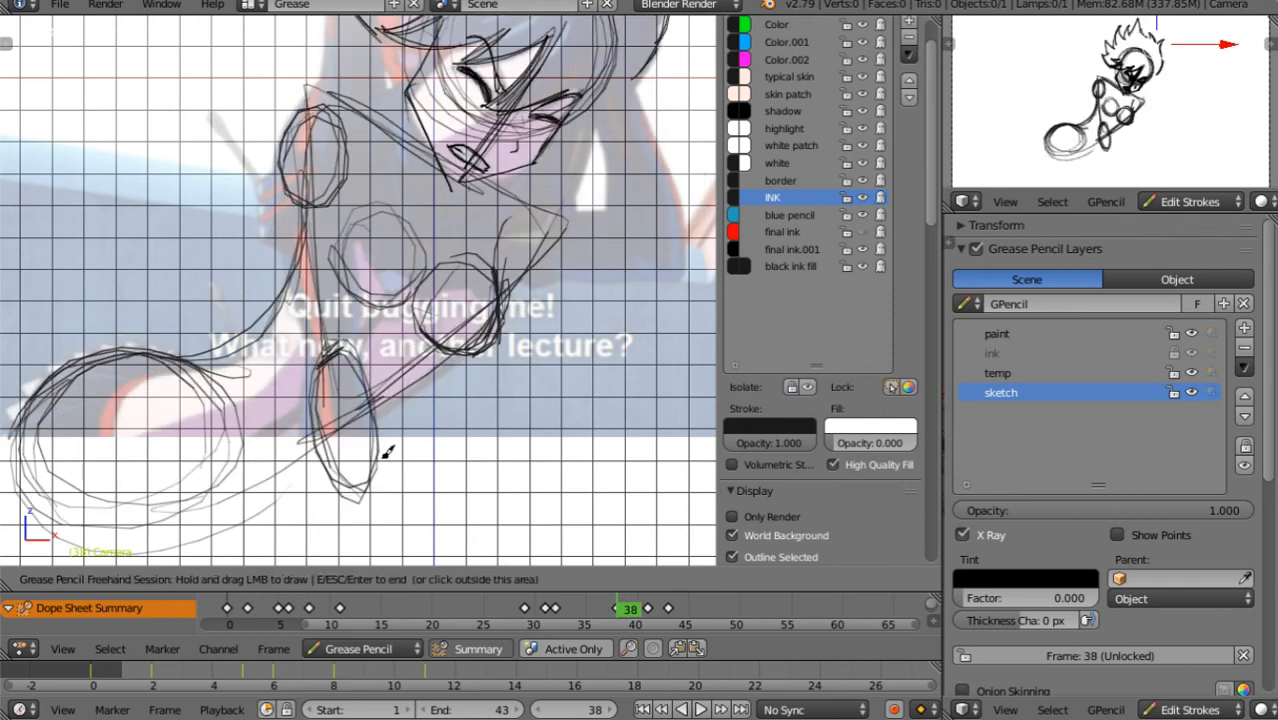
pyautogui.press('Down')
pyautogui.moveTo(326, 343)
pyautogui.mouseDown()
pyautogui.moveTo(330, 500)
pyautogui.moveTo(302, 452)
pyautogui.moveTo(306, 380)
pyautogui.moveTo(342, 471)
pyautogui.mouseUp()
pyautogui.press('Down')
pyautogui.moveTo(312, 387)
pyautogui.mouseDown()
pyautogui.moveTo(352, 372)
pyautogui.moveTo(361, 507)
pyautogui.moveTo(315, 418)
pyautogui.moveTo(367, 385)
pyautogui.moveTo(390, 516)
pyautogui.moveTo(372, 400)
pyautogui.moveTo(349, 353)
pyautogui.moveTo(395, 515)
pyautogui.moveTo(362, 378)
pyautogui.moveTo(376, 527)
pyautogui.mouseUp()
# At frame 2, sketch the near arm's contours from the shoulder down past the lower torso edge
pyautogui.press('Down')
pyautogui.press('Down')
pyautogui.press('Down')
pyautogui.press('Down')
pyautogui.press('Down')
pyautogui.press('Down')
pyautogui.press('Down')
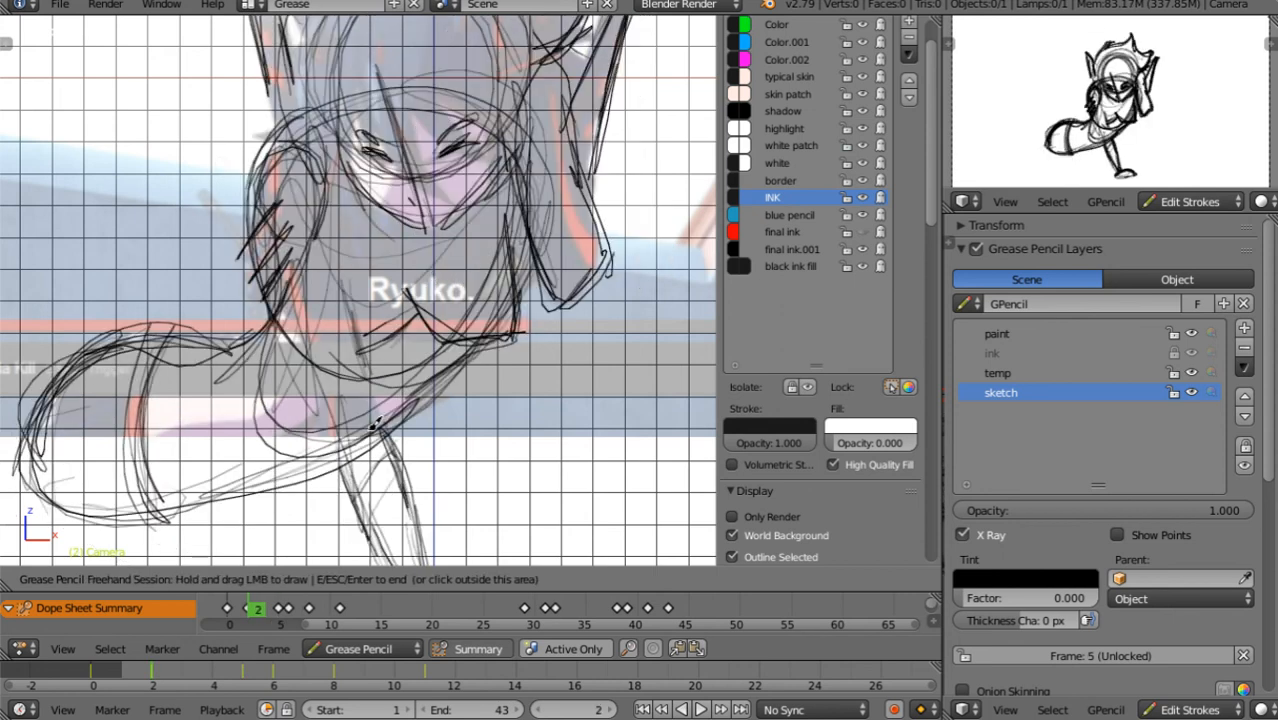
pyautogui.press('Up')
pyautogui.moveTo(284, 308); pyautogui.dragTo(350, 460)
pyautogui.moveTo(324, 240); pyautogui.dragTo(370, 400)
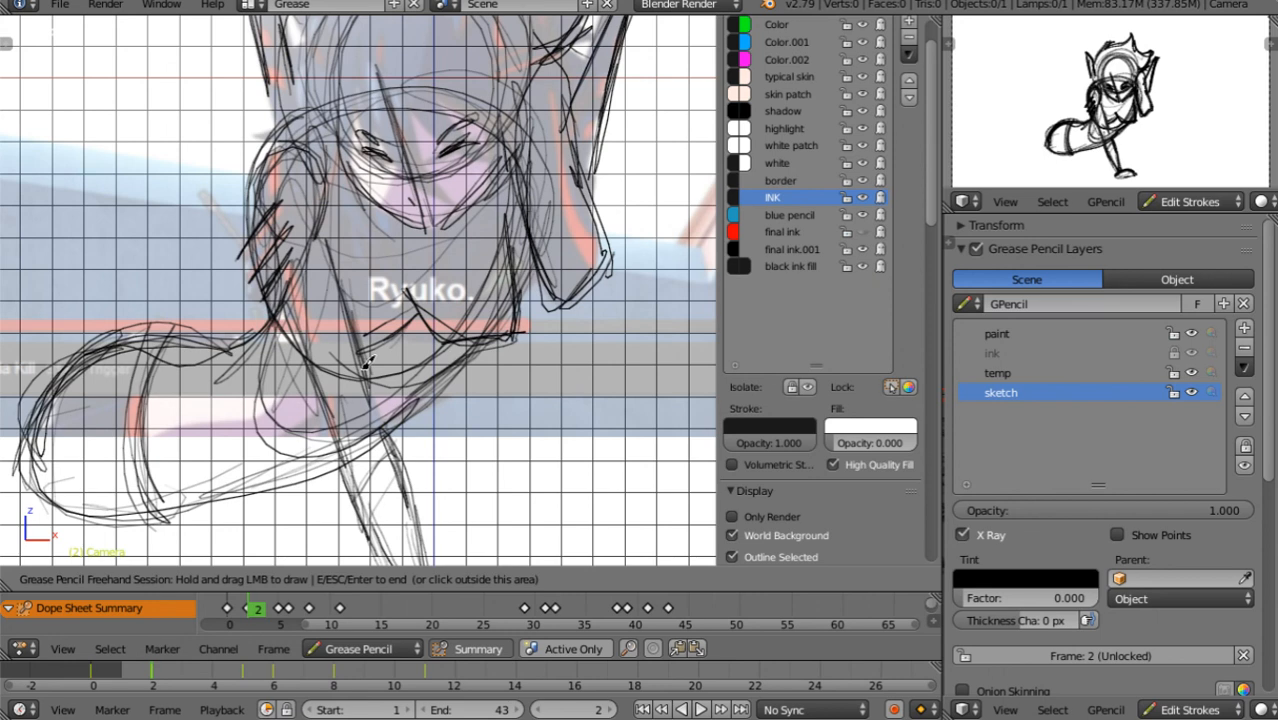
# At frame 5, sketch the near upper arm and forearm contours running down past the elbow
pyautogui.press('Up')
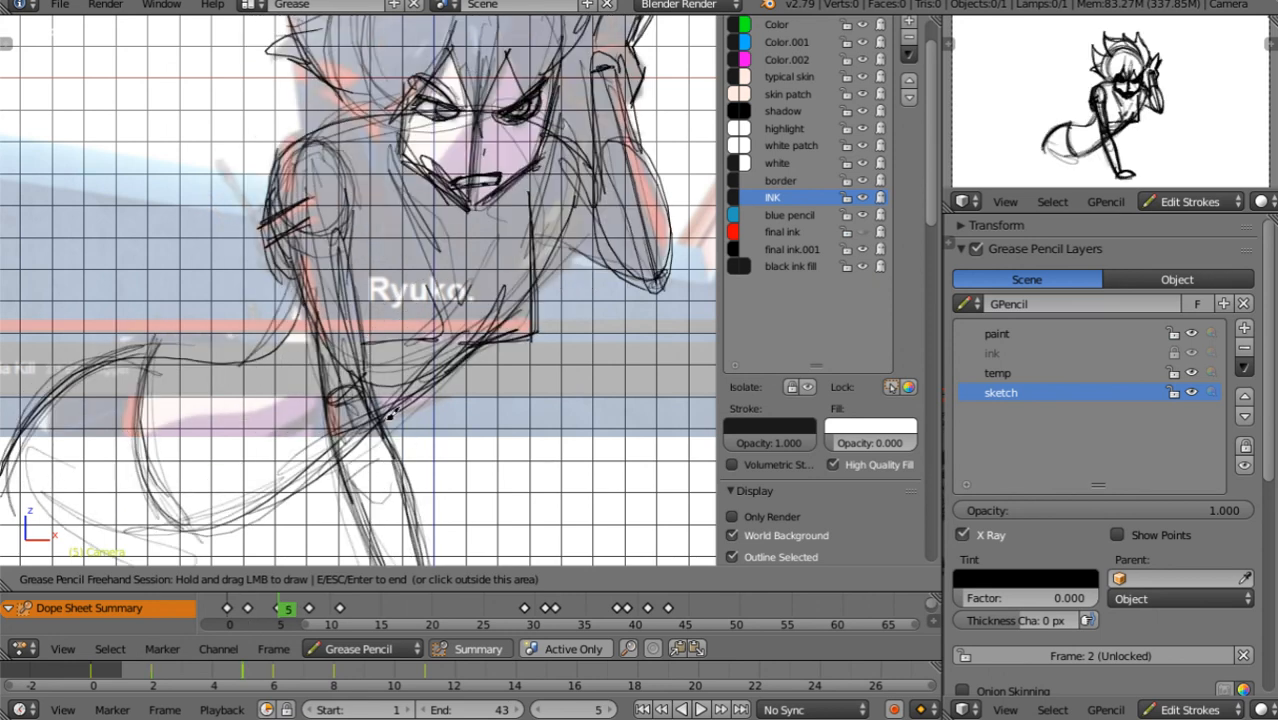
pyautogui.moveTo(364, 376); pyautogui.dragTo(411, 488)
pyautogui.moveTo(379, 403); pyautogui.dragTo(418, 502)
pyautogui.moveTo(345, 267)
pyautogui.mouseDown()
pyautogui.moveTo(366, 408)
pyautogui.moveTo(412, 502)
pyautogui.mouseUp()
pyautogui.moveTo(294, 256); pyautogui.dragTo(345, 401)
# At frame 6, strengthen the near elbow and sketch the rounded near chest form inside the torso
pyautogui.press('Right')
pyautogui.moveTo(362, 350); pyautogui.dragTo(380, 388)
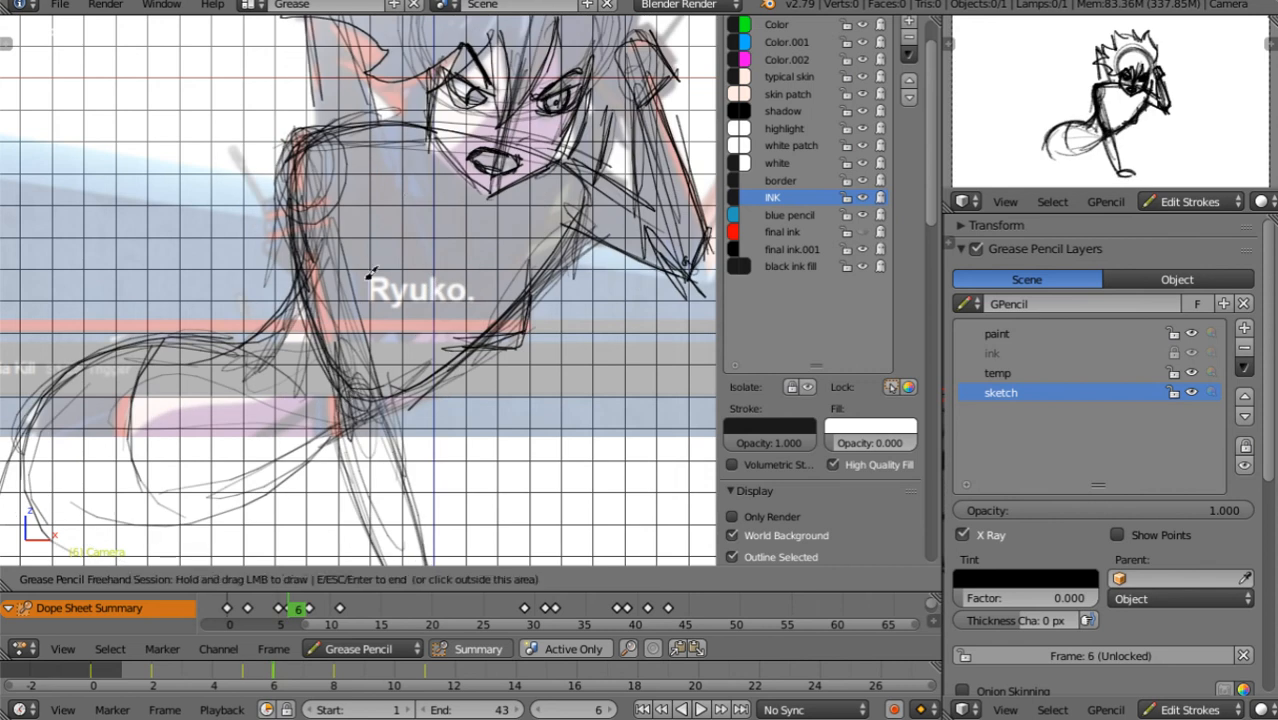
pyautogui.moveTo(342, 220)
pyautogui.mouseDown()
pyautogui.moveTo(386, 380)
pyautogui.moveTo(431, 345)
pyautogui.moveTo(440, 245)
pyautogui.moveTo(455, 300)
pyautogui.moveTo(443, 322)
pyautogui.moveTo(465, 278)
pyautogui.moveTo(434, 180)
pyautogui.mouseUp()
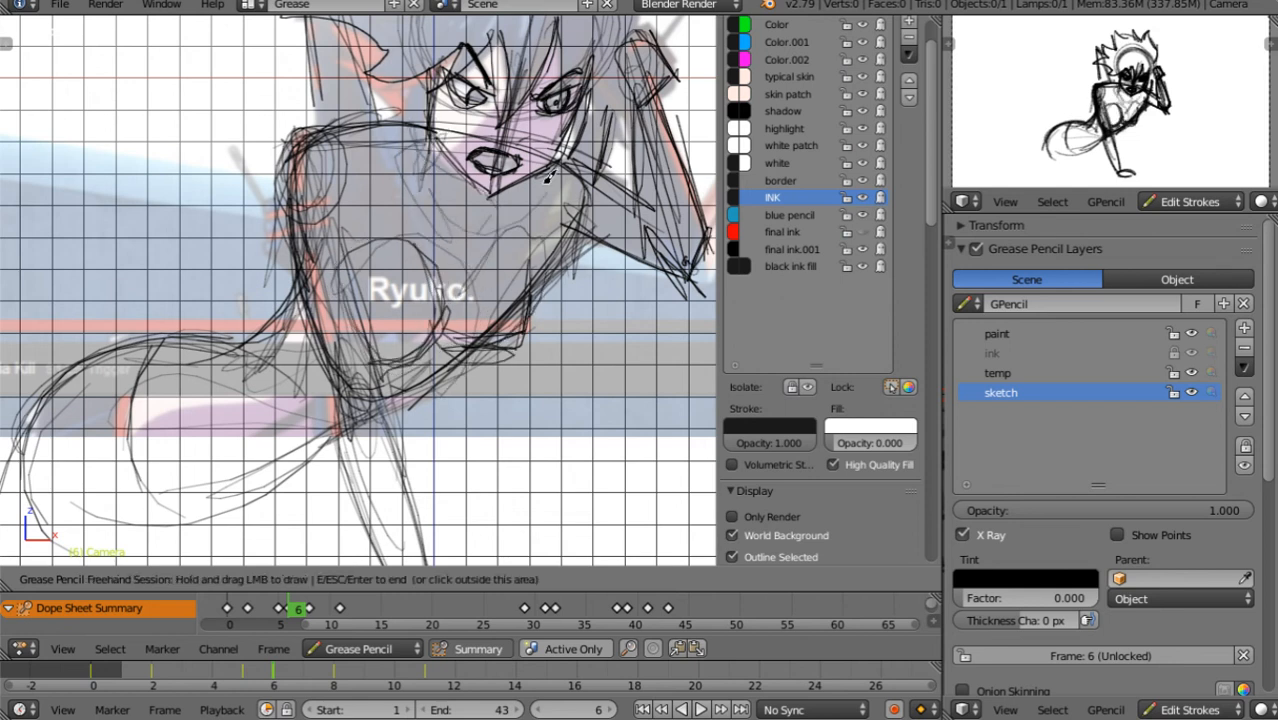
# Refine the near chest and arm contours on frames 8 and 11, and rework the waist and hip line on frame 29
pyautogui.press('Up')
pyautogui.moveTo(448, 238)
pyautogui.mouseDown()
pyautogui.moveTo(434, 220)
pyautogui.moveTo(474, 202)
pyautogui.moveTo(488, 245)
pyautogui.moveTo(408, 338)
pyautogui.moveTo(451, 251)
pyautogui.moveTo(410, 446)
pyautogui.mouseUp()
pyautogui.press('Up')
pyautogui.moveTo(412, 370)
pyautogui.mouseDown()
pyautogui.moveTo(436, 346)
pyautogui.moveTo(362, 405)
pyautogui.mouseUp()
pyautogui.press('Up')
pyautogui.moveTo(237, 351)
pyautogui.mouseDown()
pyautogui.moveTo(42, 405)
pyautogui.moveTo(270, 348)
pyautogui.moveTo(322, 307)
pyautogui.moveTo(427, 385)
pyautogui.moveTo(479, 251)
pyautogui.mouseUp()
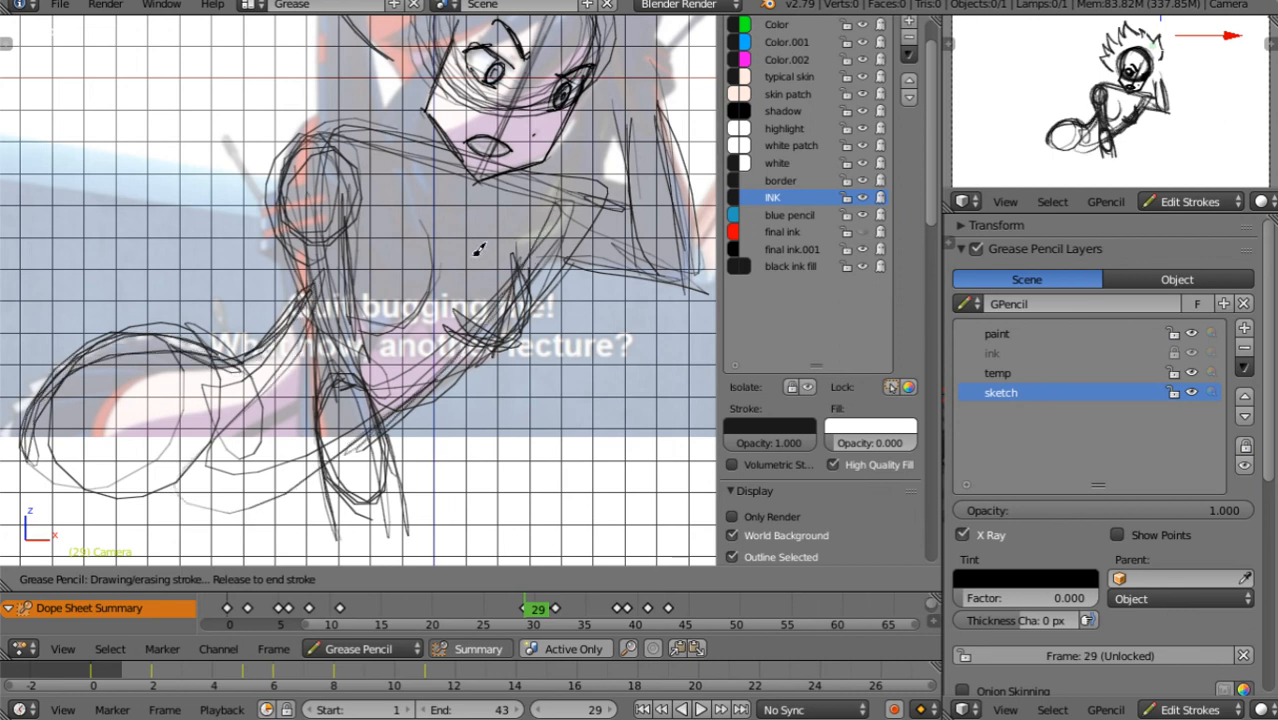
# At frame 32, sketch the near arm's length and the raised far arm extending out from the chest
pyautogui.press('Up')
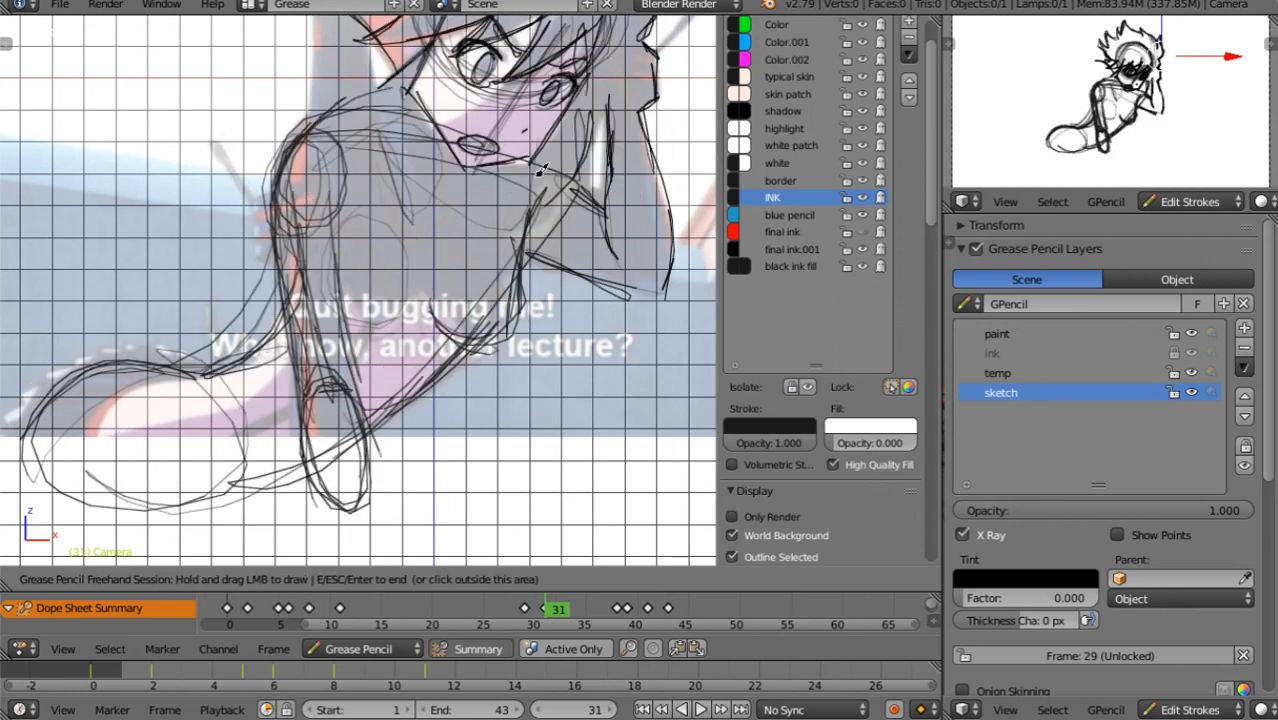
pyautogui.press('Right')
pyautogui.moveTo(323, 122)
pyautogui.mouseDown()
pyautogui.moveTo(272, 238)
pyautogui.moveTo(302, 262)
pyautogui.moveTo(338, 380)
pyautogui.moveTo(322, 505)
pyautogui.moveTo(350, 560)
pyautogui.moveTo(370, 565)
pyautogui.mouseUp()
pyautogui.moveTo(492, 268)
pyautogui.mouseDown()
pyautogui.moveTo(667, 309)
pyautogui.moveTo(640, 100)
pyautogui.moveTo(655, 315)
pyautogui.moveTo(587, 52)
pyautogui.moveTo(598, 280)
pyautogui.moveTo(652, 311)
pyautogui.moveTo(634, 122)
pyautogui.moveTo(560, 246)
pyautogui.moveTo(540, 218)
pyautogui.moveTo(652, 220)
pyautogui.mouseUp()
# At frame 38, sketch the raised far arm bent at the elbow and add strokes across the torso below the chin
pyautogui.press('Up')
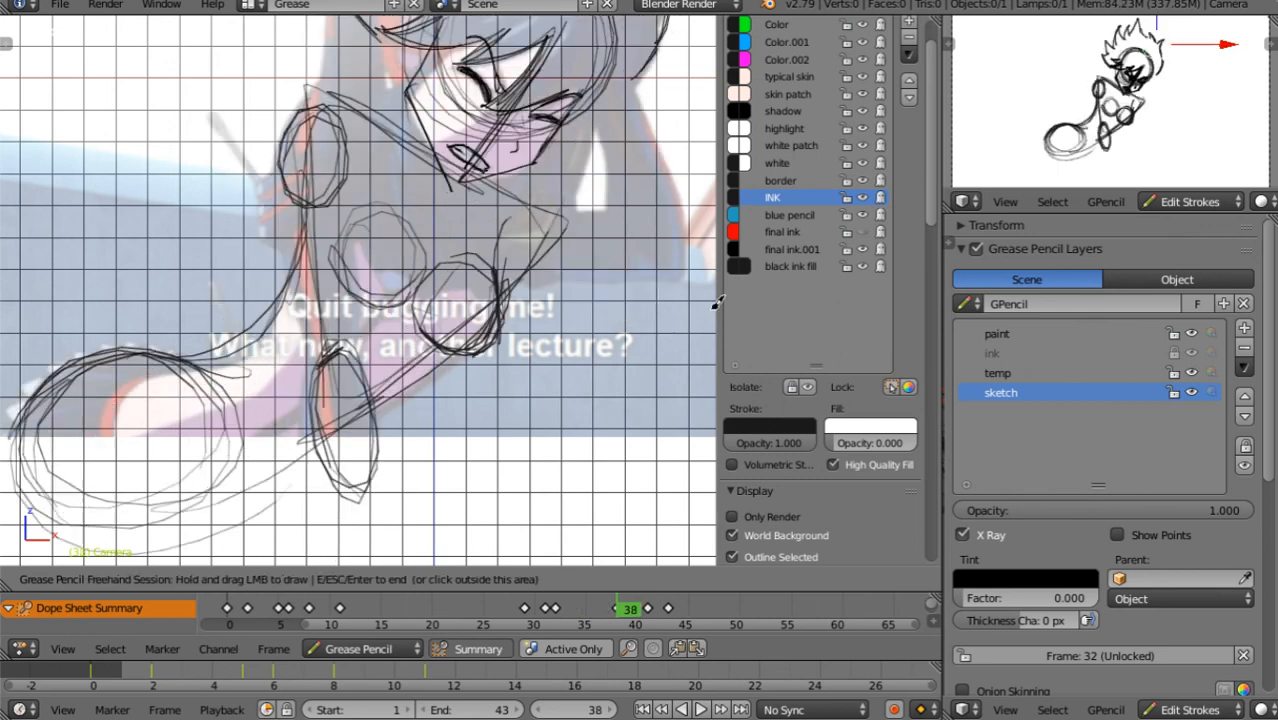
pyautogui.moveTo(545, 206)
pyautogui.mouseDown()
pyautogui.moveTo(594, 210)
pyautogui.moveTo(547, 226)
pyautogui.mouseUp()
pyautogui.moveTo(502, 273)
pyautogui.mouseDown()
pyautogui.moveTo(644, 257)
pyautogui.moveTo(560, 272)
pyautogui.moveTo(678, 266)
pyautogui.mouseUp()
pyautogui.moveTo(592, 96)
pyautogui.mouseDown()
pyautogui.moveTo(622, 215)
pyautogui.moveTo(683, 250)
pyautogui.moveTo(648, 100)
pyautogui.moveTo(616, 70)
pyautogui.moveTo(630, 259)
pyautogui.mouseUp()
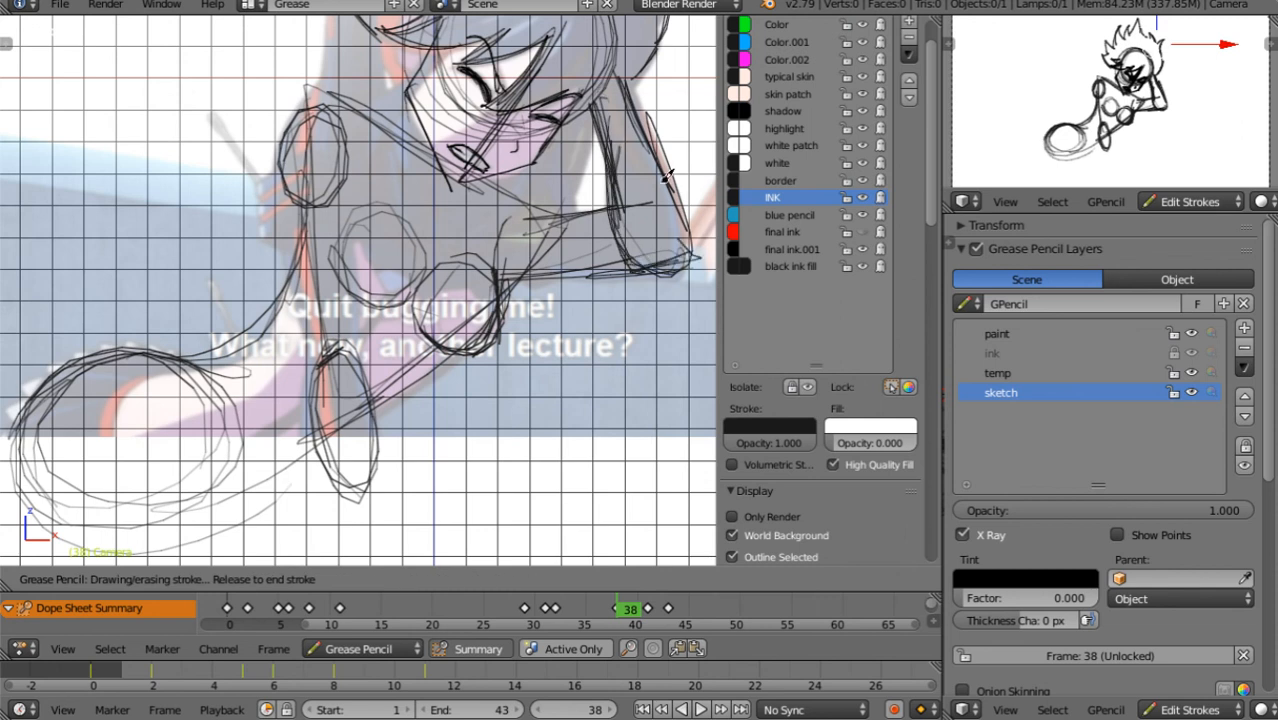
pyautogui.moveTo(668, 176)
pyautogui.mouseDown()
pyautogui.moveTo(640, 90)
pyautogui.moveTo(688, 240)
pyautogui.mouseUp()
pyautogui.moveTo(583, 214); pyautogui.dragTo(590, 164)
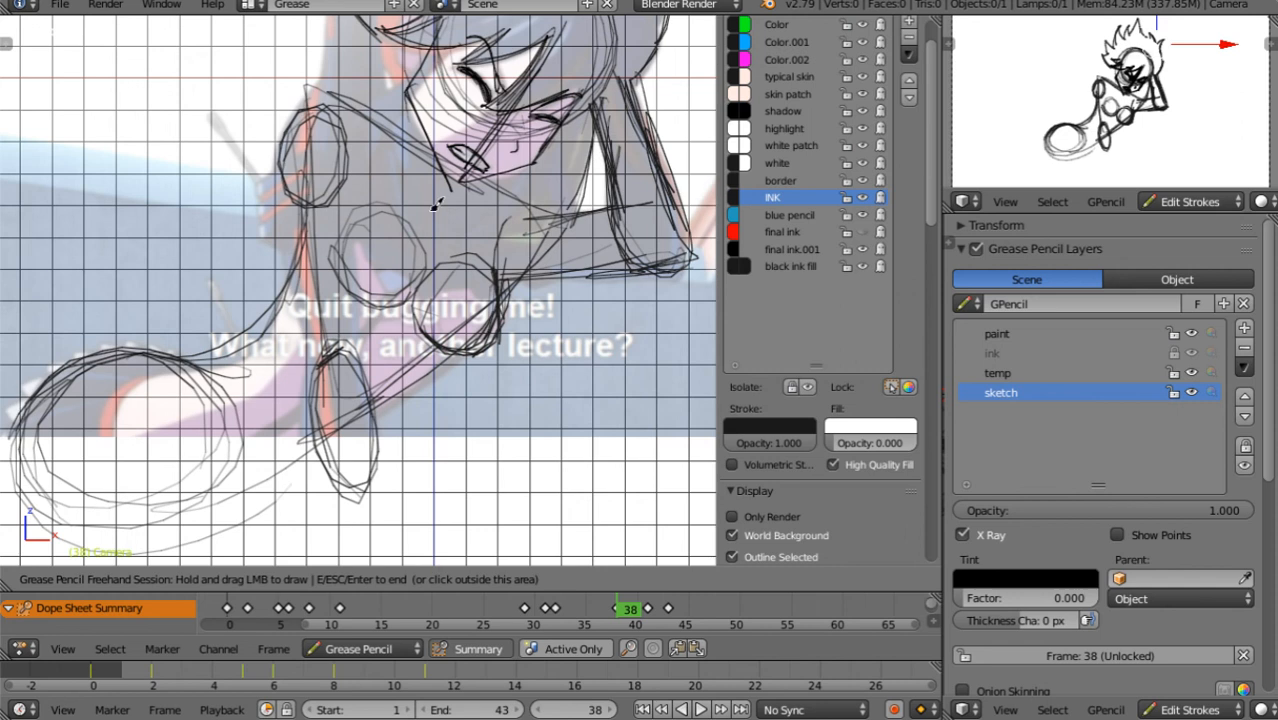
pyautogui.moveTo(293, 148)
pyautogui.mouseDown()
pyautogui.moveTo(295, 236)
pyautogui.moveTo(286, 208)
pyautogui.moveTo(335, 200)
pyautogui.moveTo(320, 300)
pyautogui.moveTo(287, 230)
pyautogui.moveTo(312, 340)
pyautogui.moveTo(345, 390)
pyautogui.moveTo(330, 240)
pyautogui.moveTo(380, 395)
pyautogui.moveTo(450, 340)
pyautogui.mouseUp()
pyautogui.moveTo(425, 210)
pyautogui.mouseDown()
pyautogui.moveTo(430, 155)
pyautogui.moveTo(438, 166)
pyautogui.mouseUp()
pyautogui.moveTo(415, 192); pyautogui.dragTo(445, 155)
# At frame 39, sketch the raised far arm with its upper arm, elbow and forearm following the reference
pyautogui.press('Right')
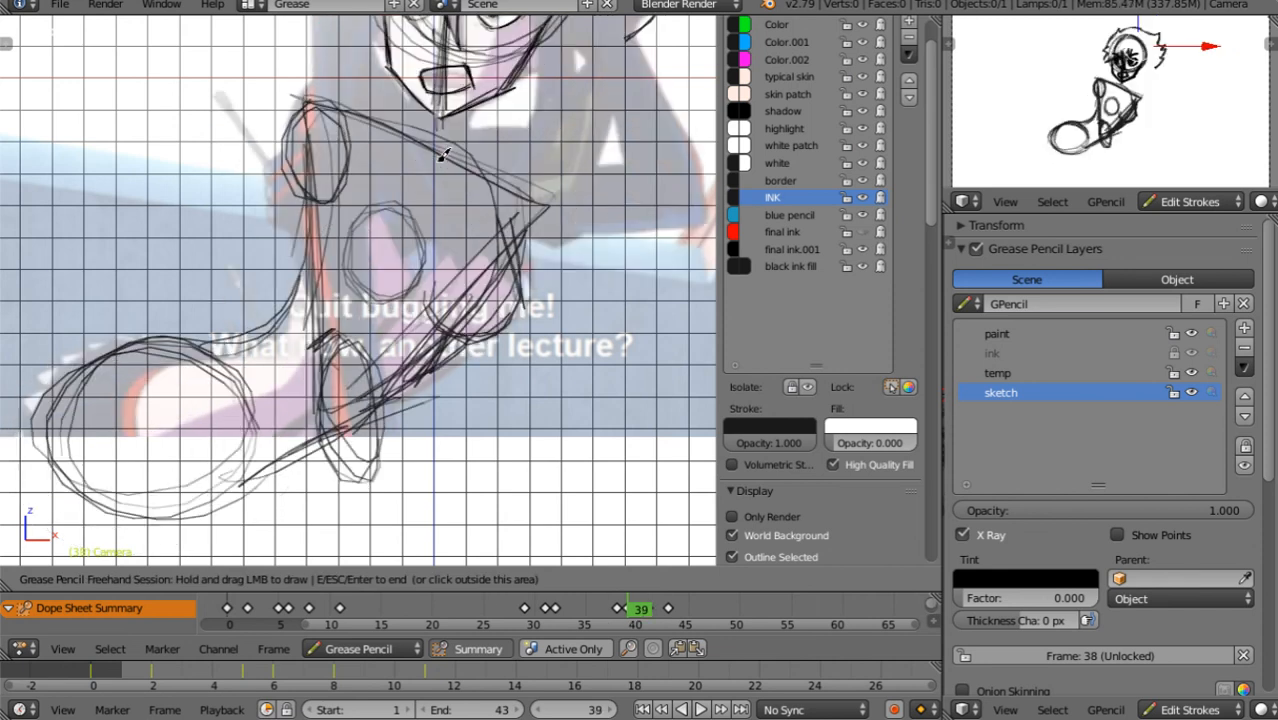
pyautogui.moveTo(527, 232)
pyautogui.mouseDown()
pyautogui.moveTo(669, 216)
pyautogui.moveTo(707, 177)
pyautogui.moveTo(707, 214)
pyautogui.mouseUp()
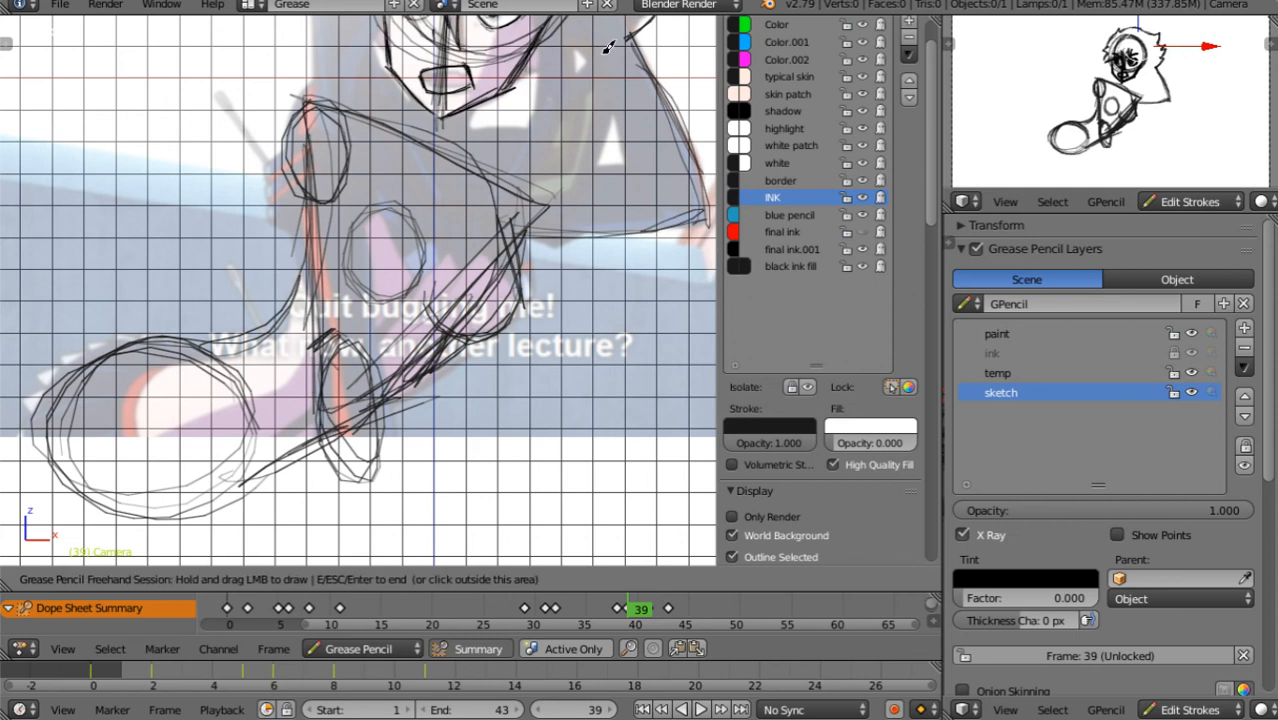
pyautogui.moveTo(608, 43)
pyautogui.mouseDown()
pyautogui.moveTo(685, 194)
pyautogui.moveTo(656, 157)
pyautogui.moveTo(565, 174)
pyautogui.mouseUp()
pyautogui.moveTo(627, 64); pyautogui.dragTo(702, 214)
pyautogui.moveTo(648, 100); pyautogui.dragTo(702, 210)
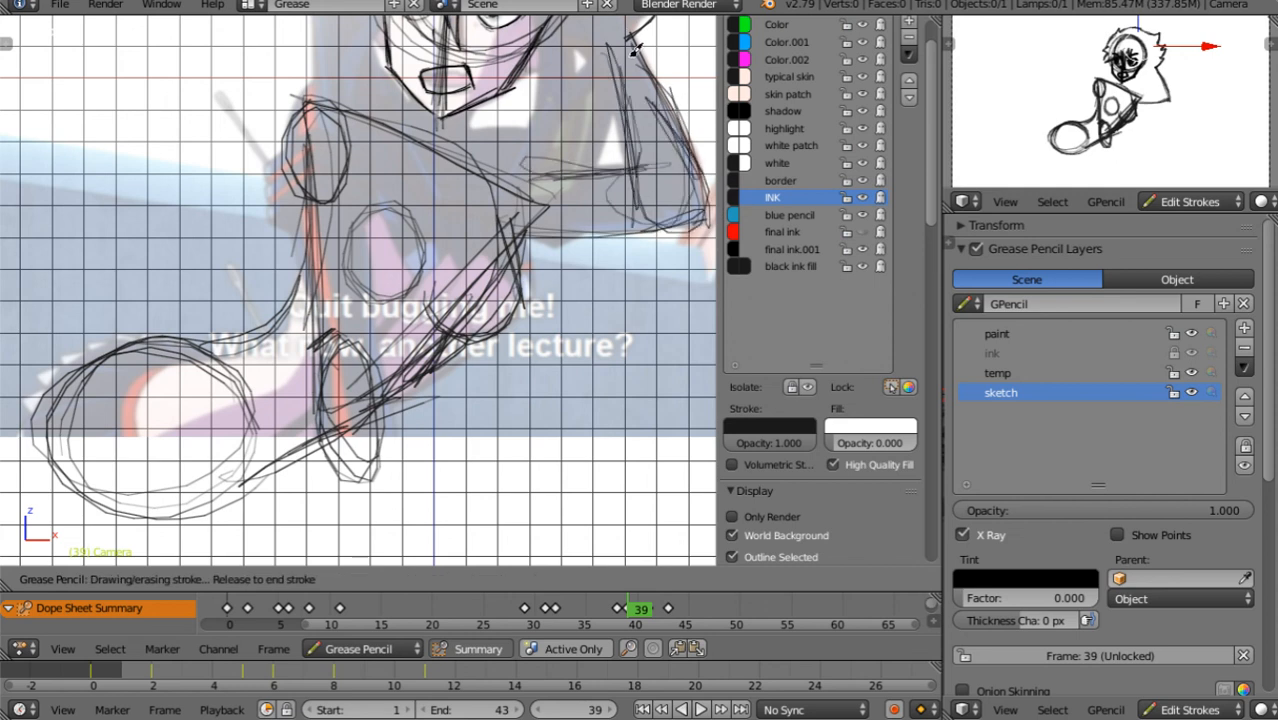
pyautogui.moveTo(636, 42); pyautogui.dragTo(702, 212)
pyautogui.moveTo(520, 232)
pyautogui.mouseDown()
pyautogui.moveTo(685, 220)
pyautogui.moveTo(722, 190)
pyautogui.mouseUp()
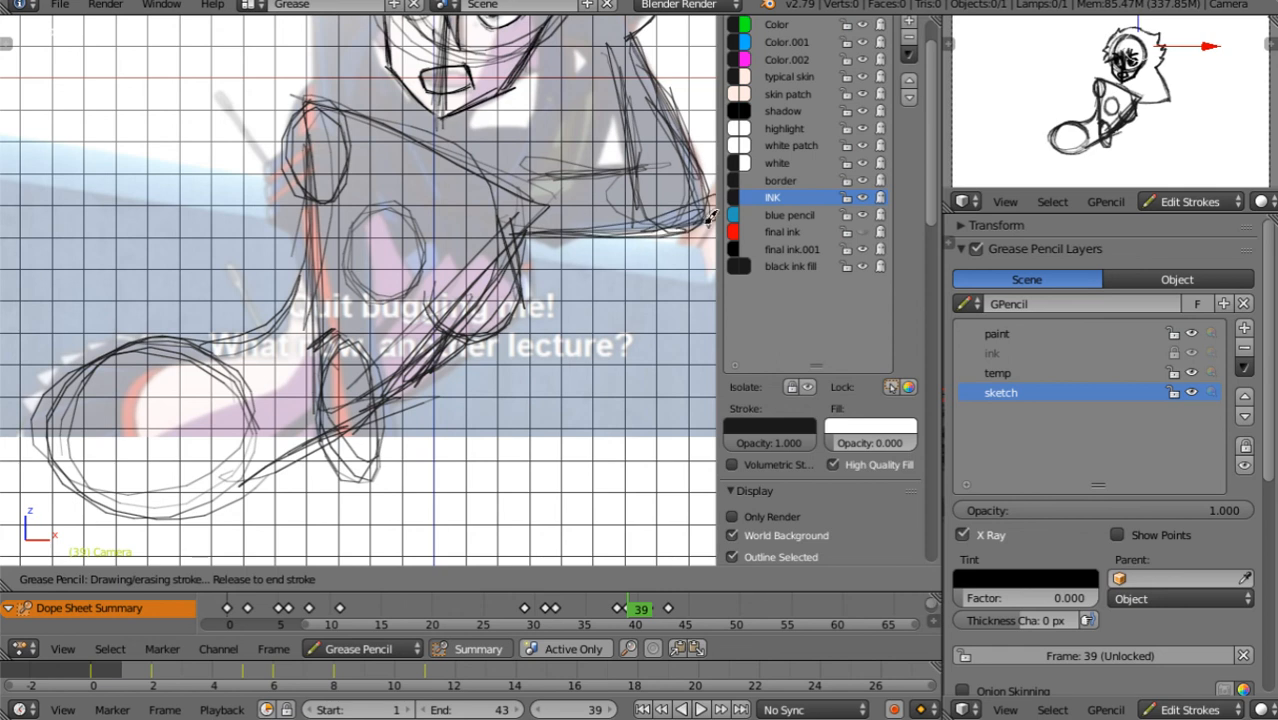
# At frame 41, sketch the bent far arm from the shoulder to the elbow and up to the head
pyautogui.press('Up')
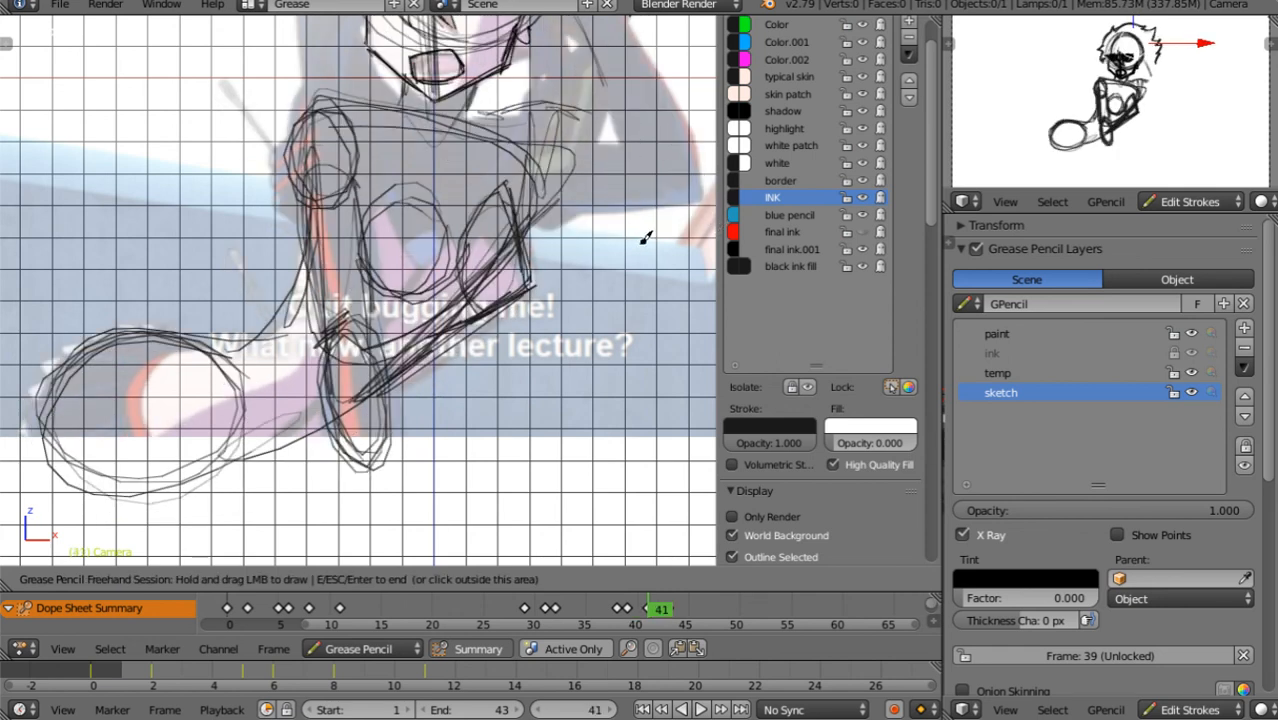
pyautogui.moveTo(532, 222); pyautogui.dragTo(697, 194)
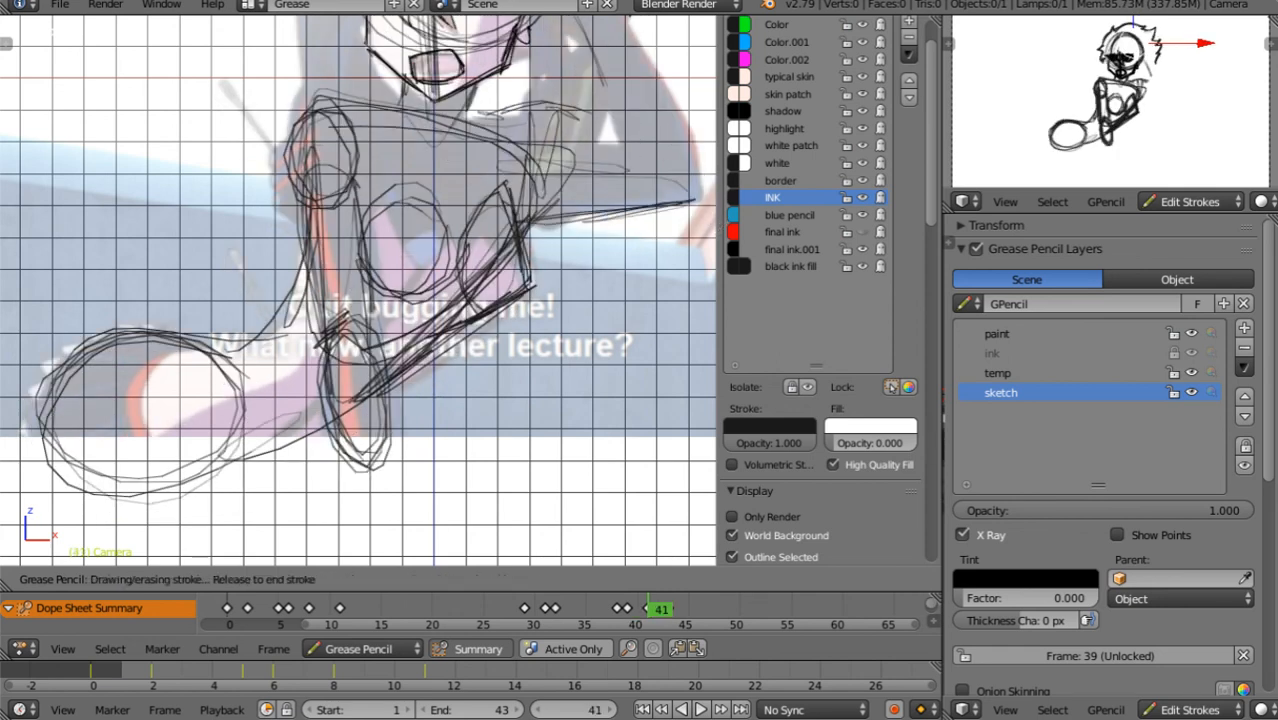
pyautogui.moveTo(532, 130); pyautogui.dragTo(590, 149)
pyautogui.moveTo(603, 93)
pyautogui.mouseDown()
pyautogui.moveTo(640, 152)
pyautogui.moveTo(604, 52)
pyautogui.moveTo(672, 126)
pyautogui.moveTo(632, 42)
pyautogui.moveTo(699, 194)
pyautogui.moveTo(600, 18)
pyautogui.moveTo(645, 104)
pyautogui.mouseUp()
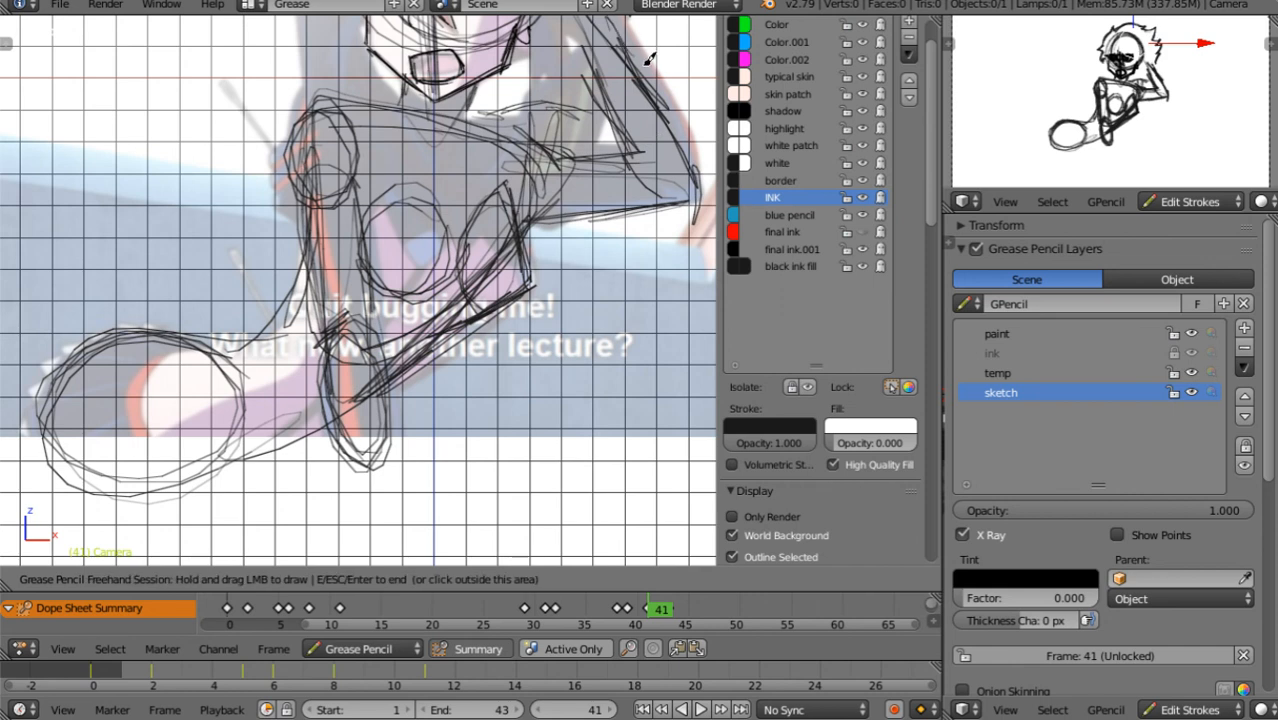
# Check the hip shape across the late keyframes and add a curved contour line across it at frames 43, 41 and 39
pyautogui.press('Up')
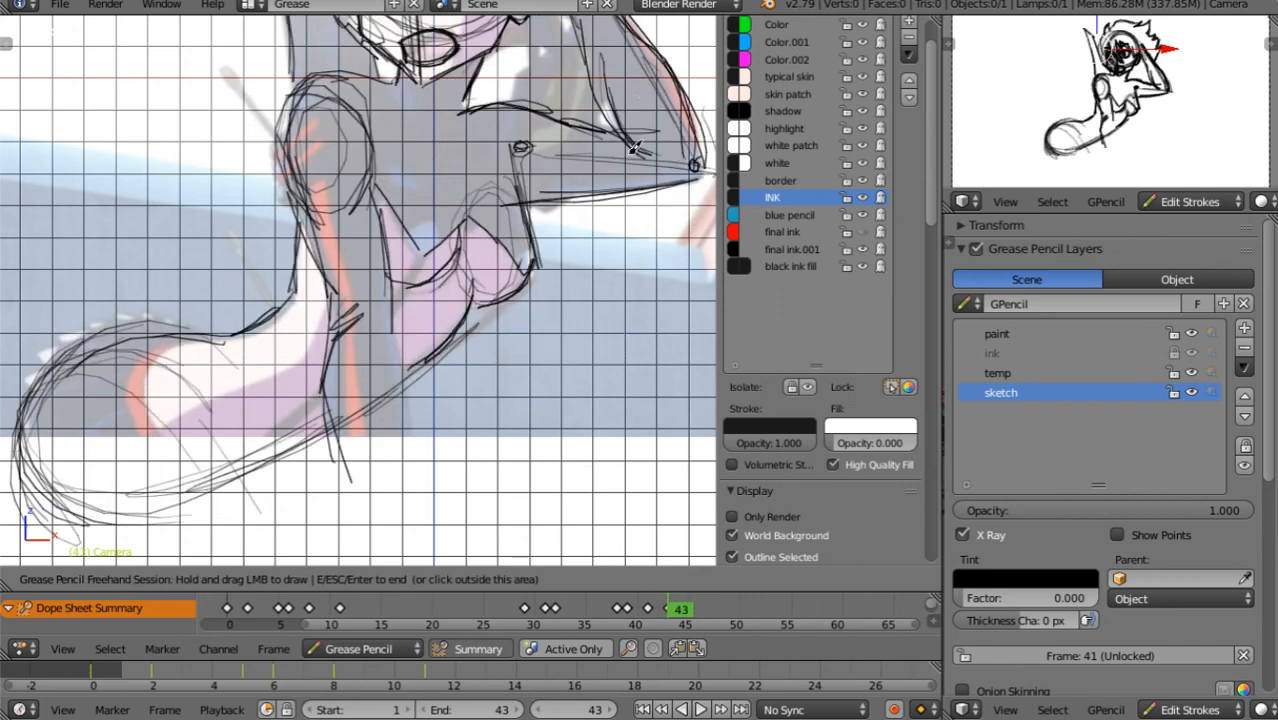
pyautogui.press('Up')
pyautogui.press('Down')
pyautogui.press('Down')
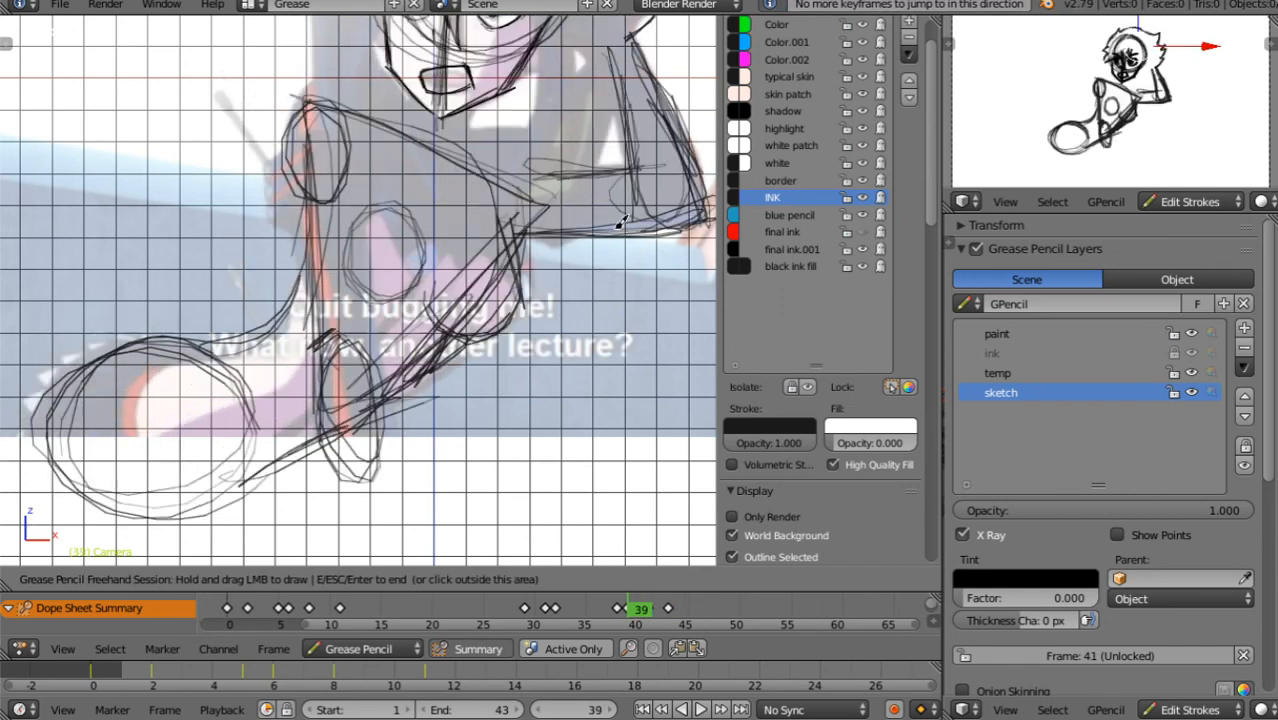
pyautogui.press('Up')
pyautogui.press('Up')
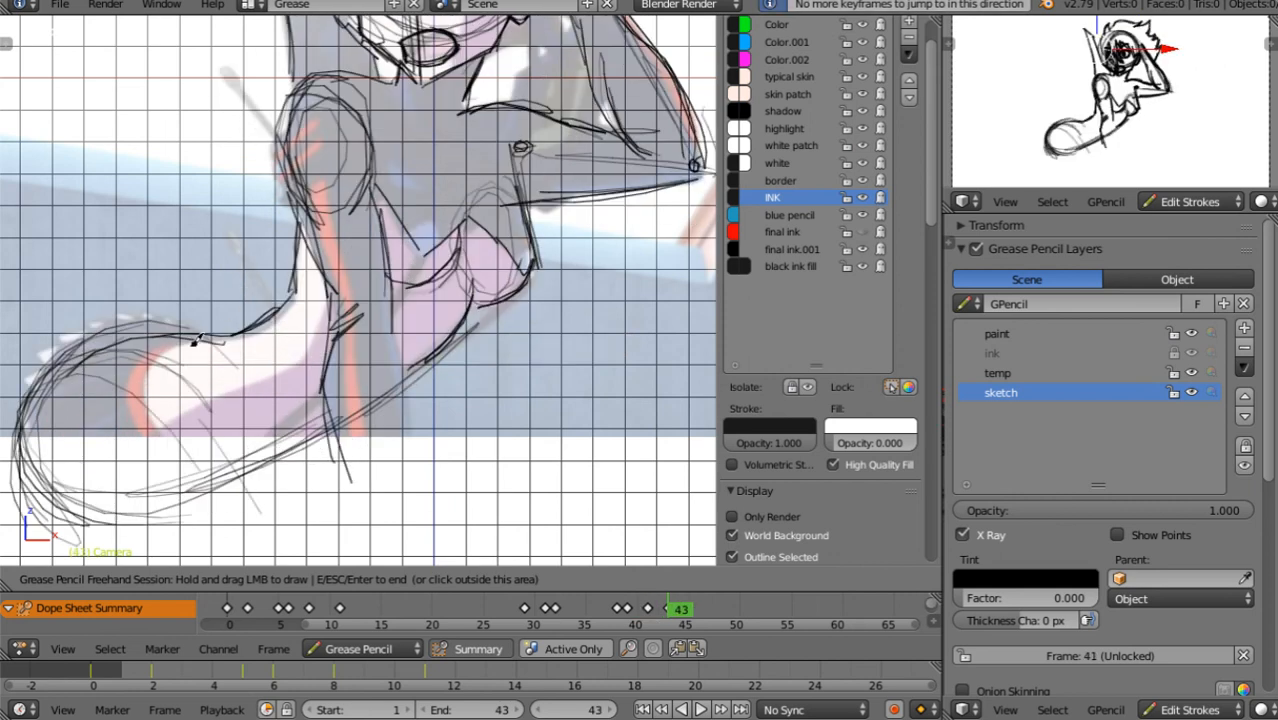
pyautogui.moveTo(216, 320); pyautogui.dragTo(147, 446)
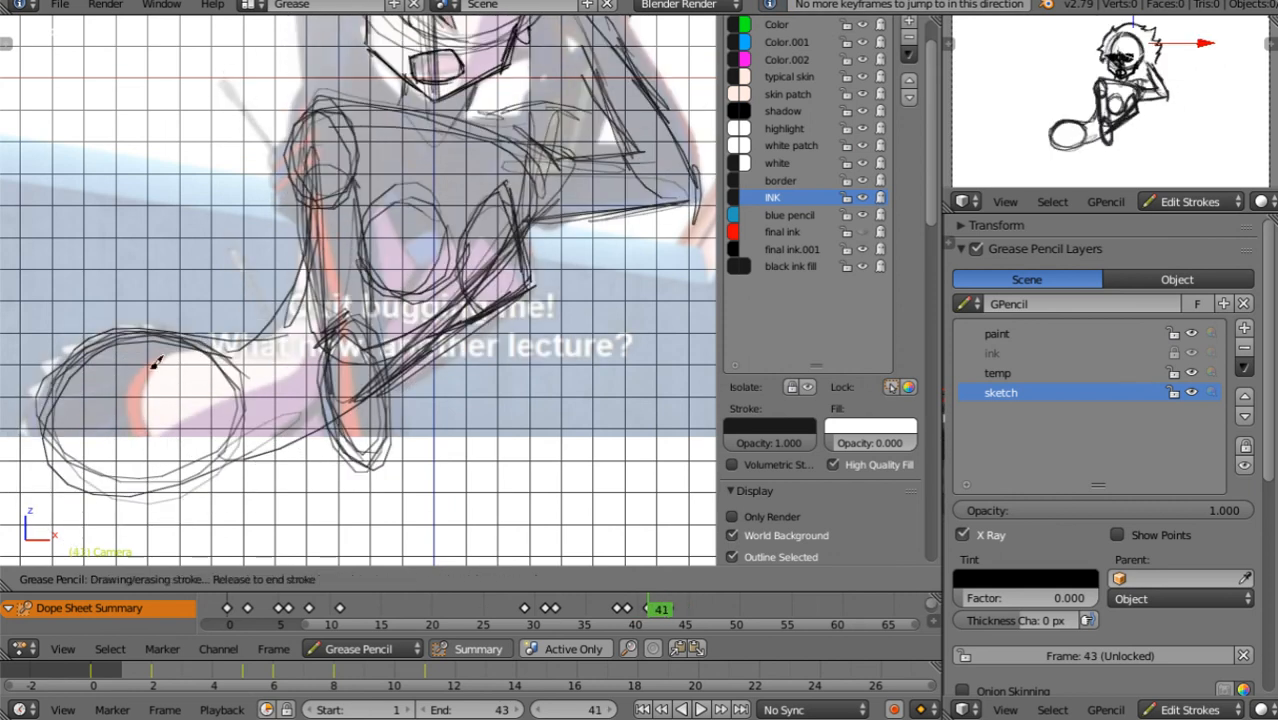
pyautogui.press('Down')
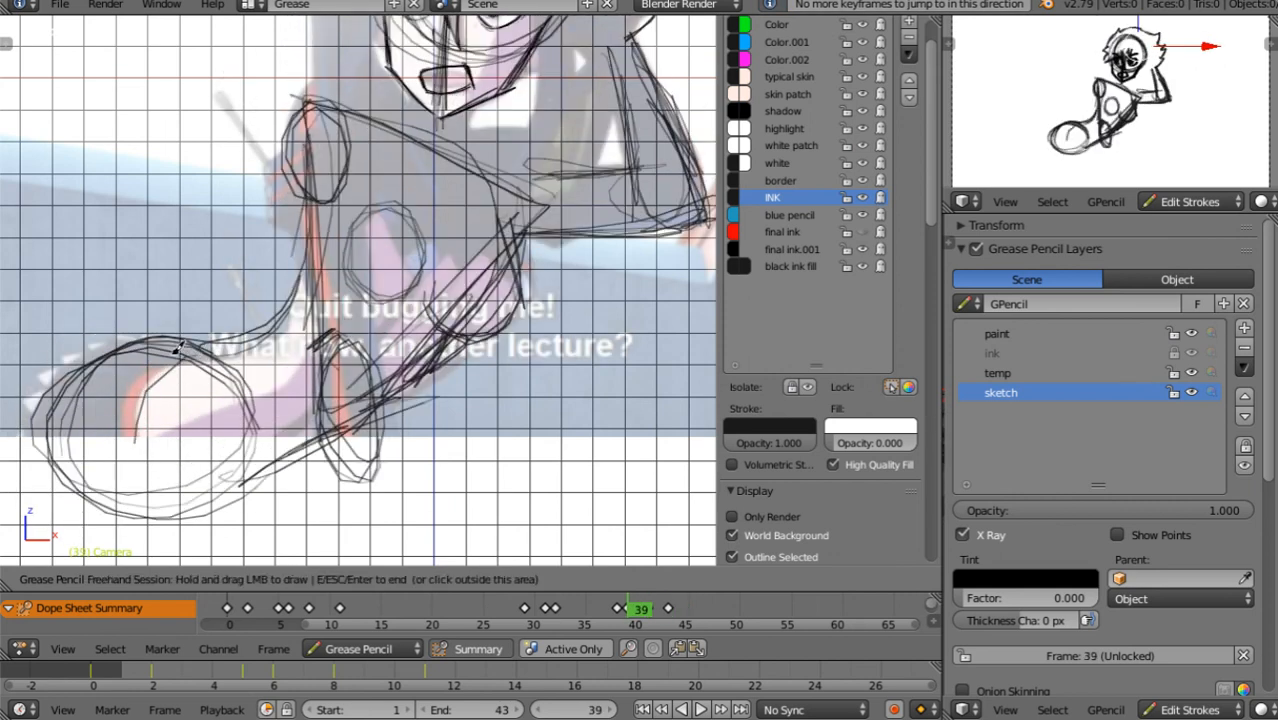
pyautogui.press('Left')
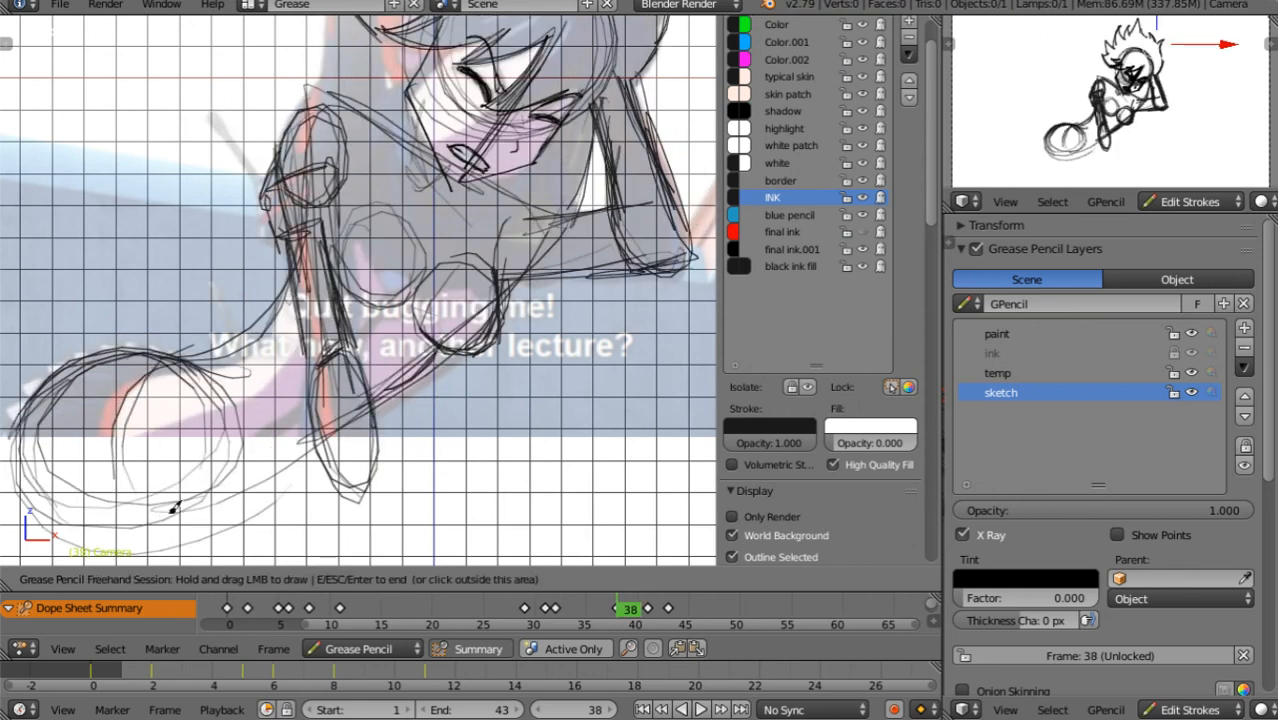
# Add a curved contour line across the rounded hip at frame 31 and at the keyframe just before it
pyautogui.press('Down')
pyautogui.press('Down')
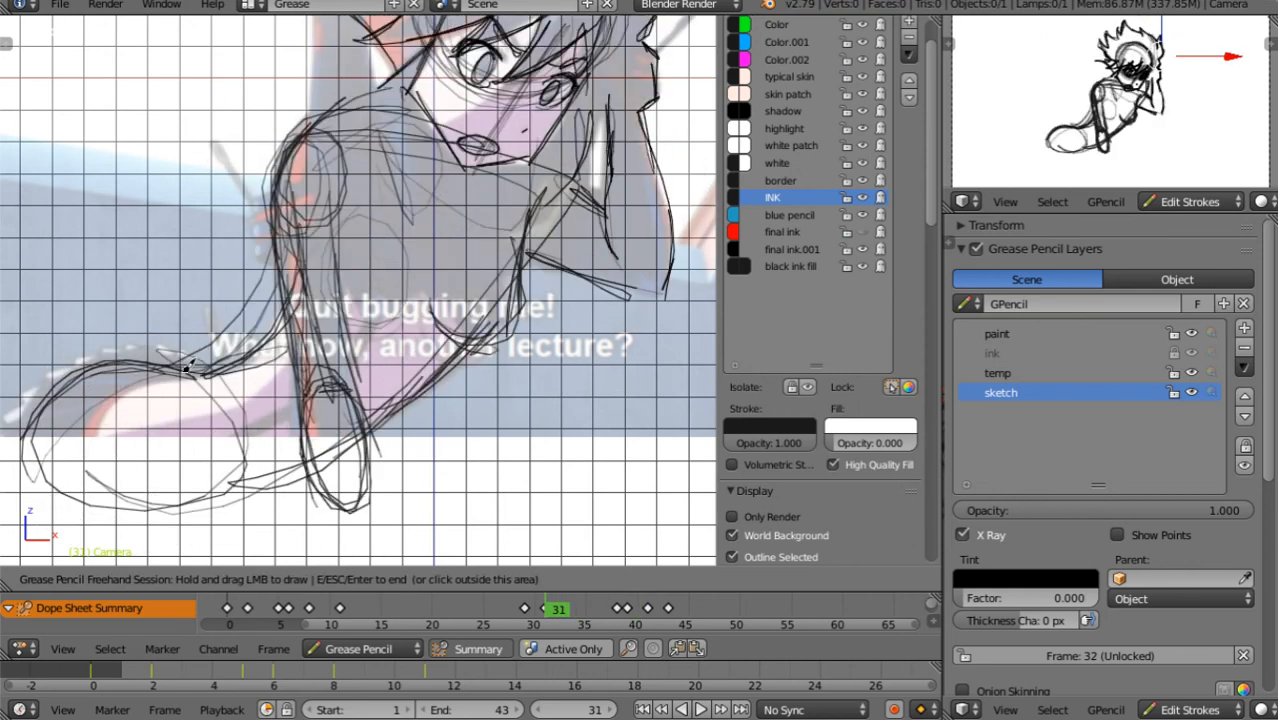
pyautogui.moveTo(164, 363); pyautogui.dragTo(144, 511)
pyautogui.press('Down')
pyautogui.moveTo(163, 358)
pyautogui.mouseDown()
pyautogui.moveTo(152, 510)
pyautogui.moveTo(122, 445)
pyautogui.moveTo(167, 497)
pyautogui.mouseUp()
pyautogui.press('Down')
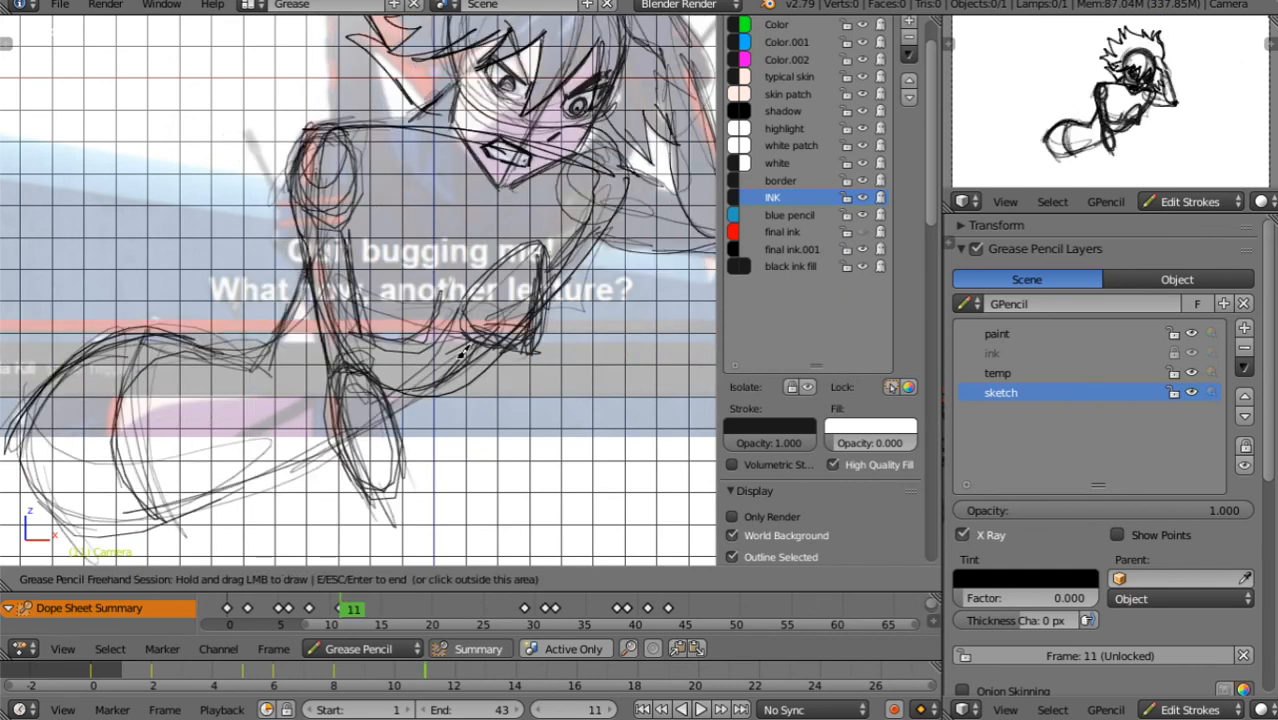
# Switch the view to perspective with only renderable content displayed, and play the sketch animation from frame 0
pyautogui.moveTo(516, 317)
pyautogui.keyDown('ctrl'); pyautogui.mouseDown(button='middle')
pyautogui.moveTo(444, 402)
pyautogui.moveTo(448, 419)
pyautogui.moveTo(481, 369)
pyautogui.moveTo(476, 387)
pyautogui.mouseUp(button='middle'); pyautogui.keyUp('ctrl')
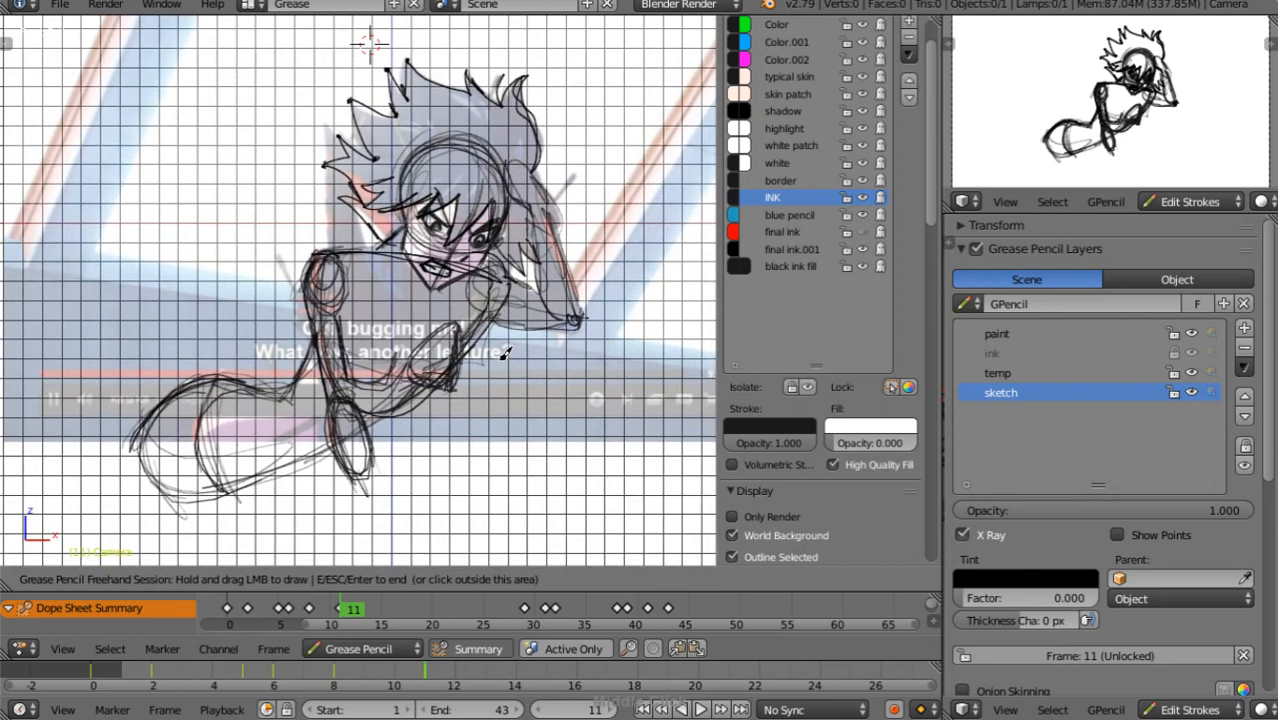
pyautogui.press('KP_5')
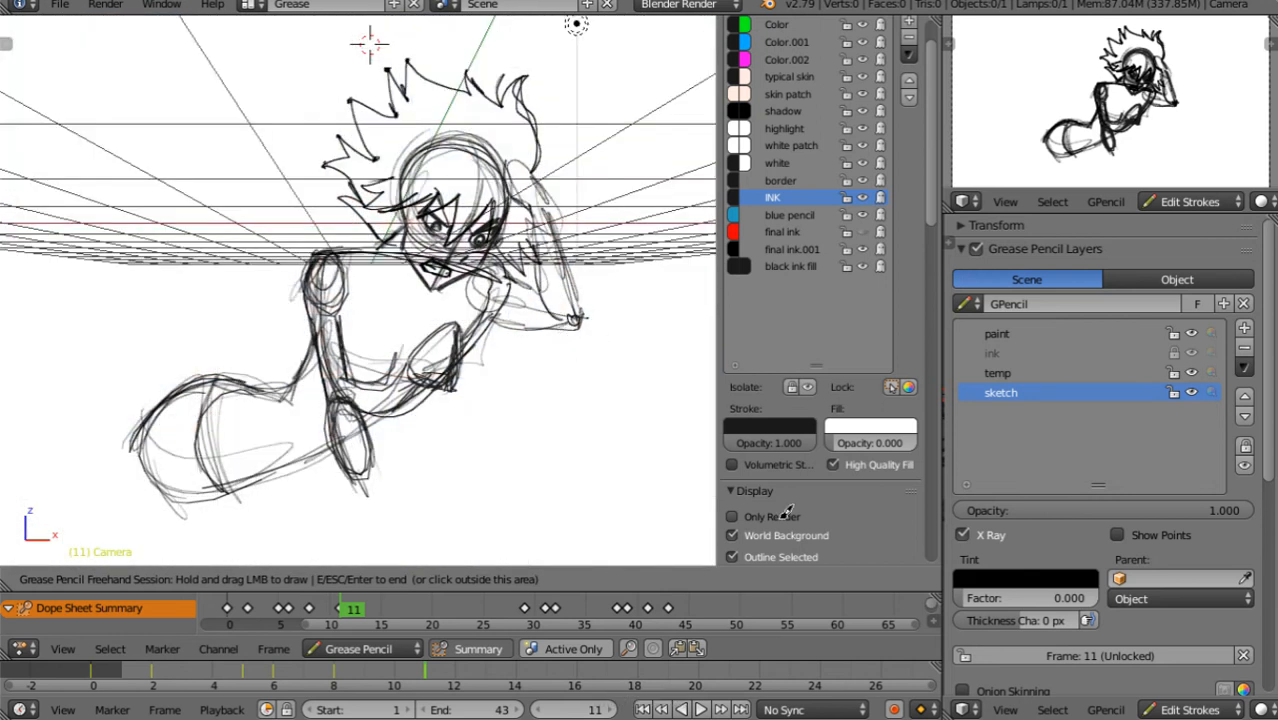
pyautogui.click(784, 516)
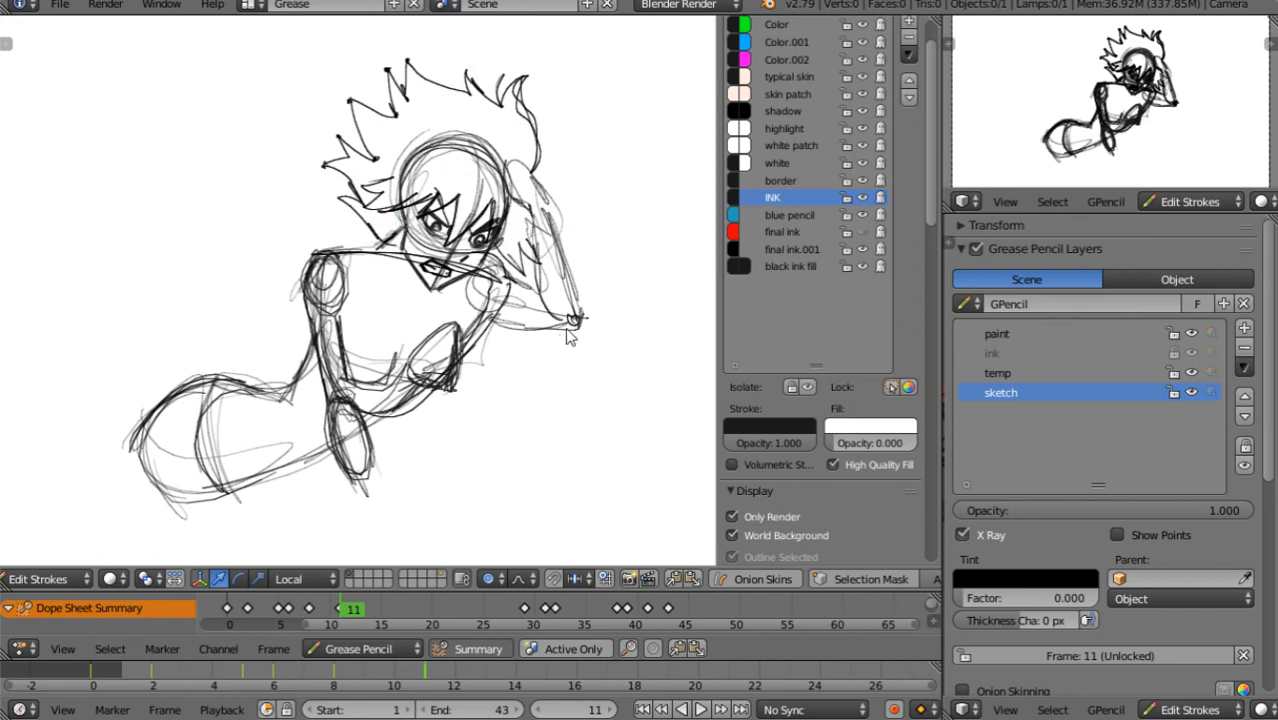
pyautogui.keyDown('ctrl'); pyautogui.moveTo(565, 347); pyautogui.dragTo(540, 388, button='middle'); pyautogui.keyUp('ctrl')
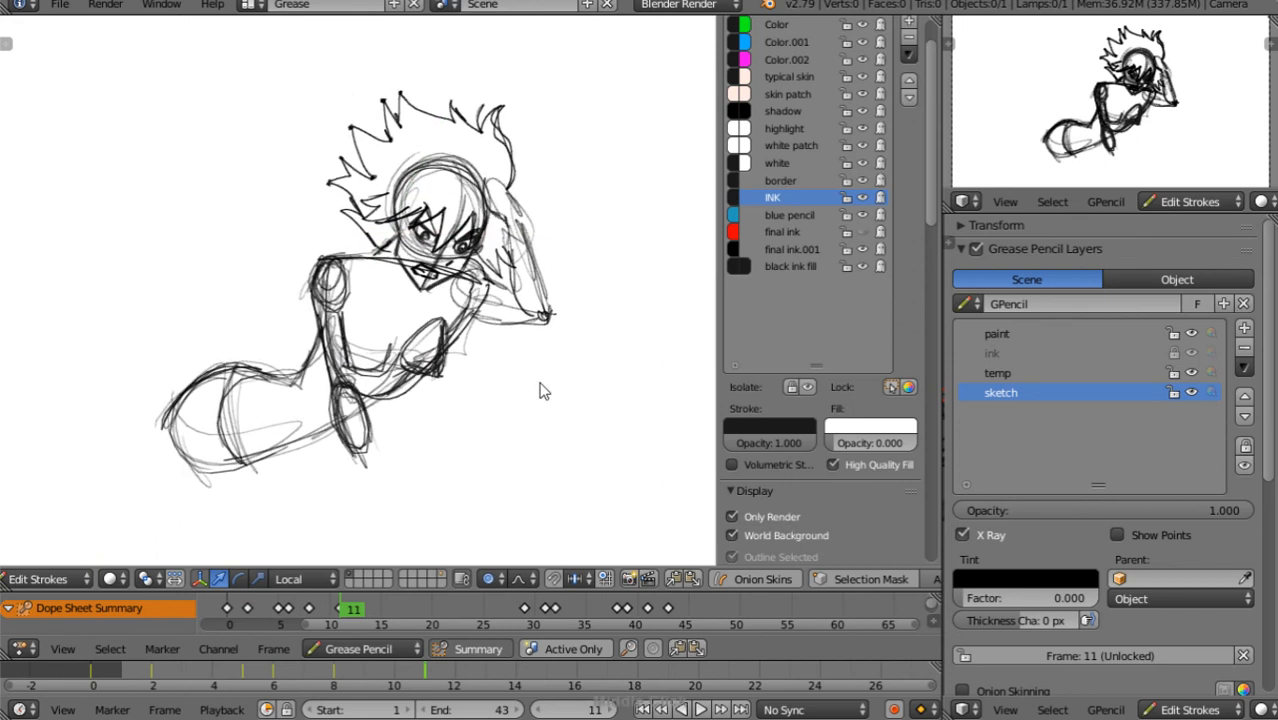
pyautogui.click(228, 608)
pyautogui.hotkey('alt', 'a')
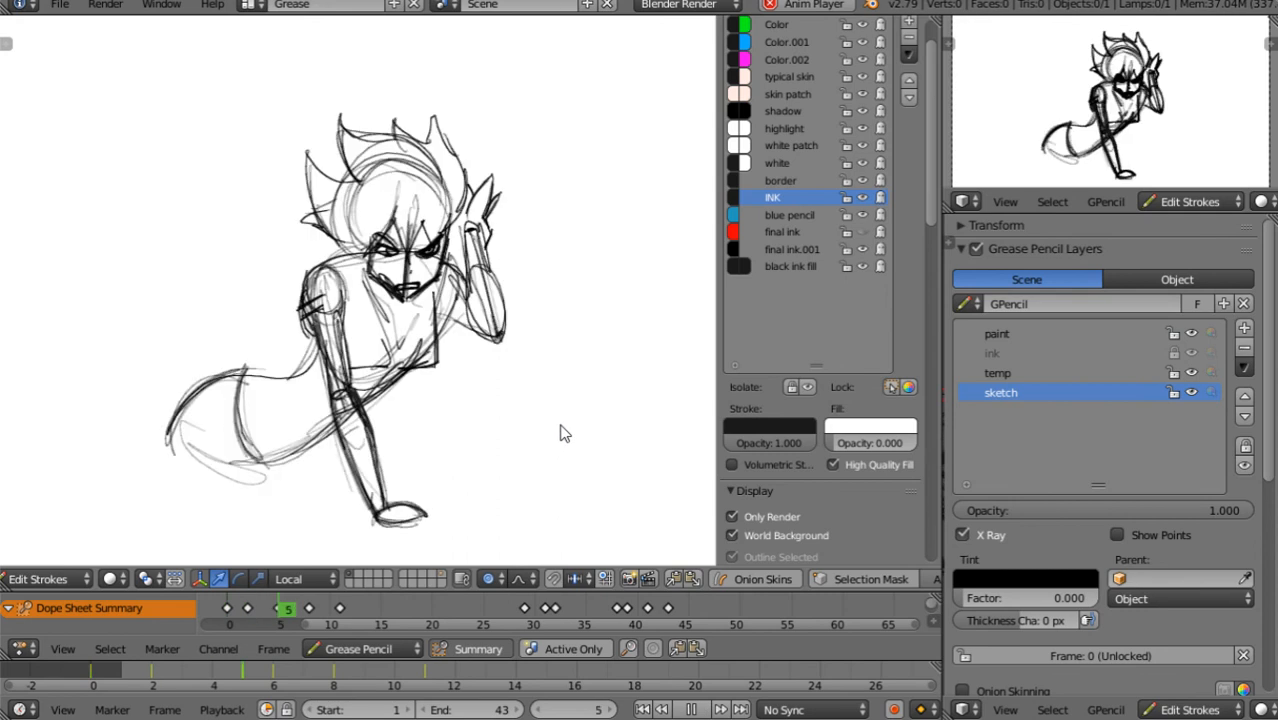
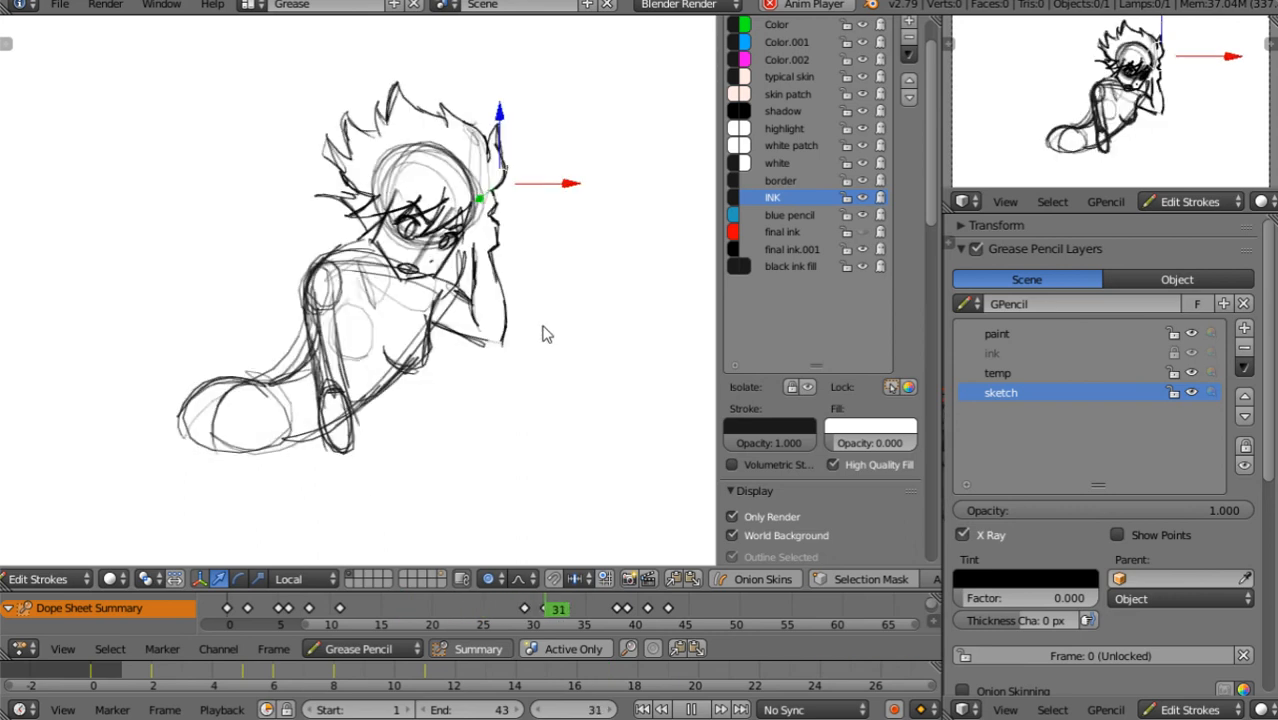
pyautogui.hotkey('alt', 'a')
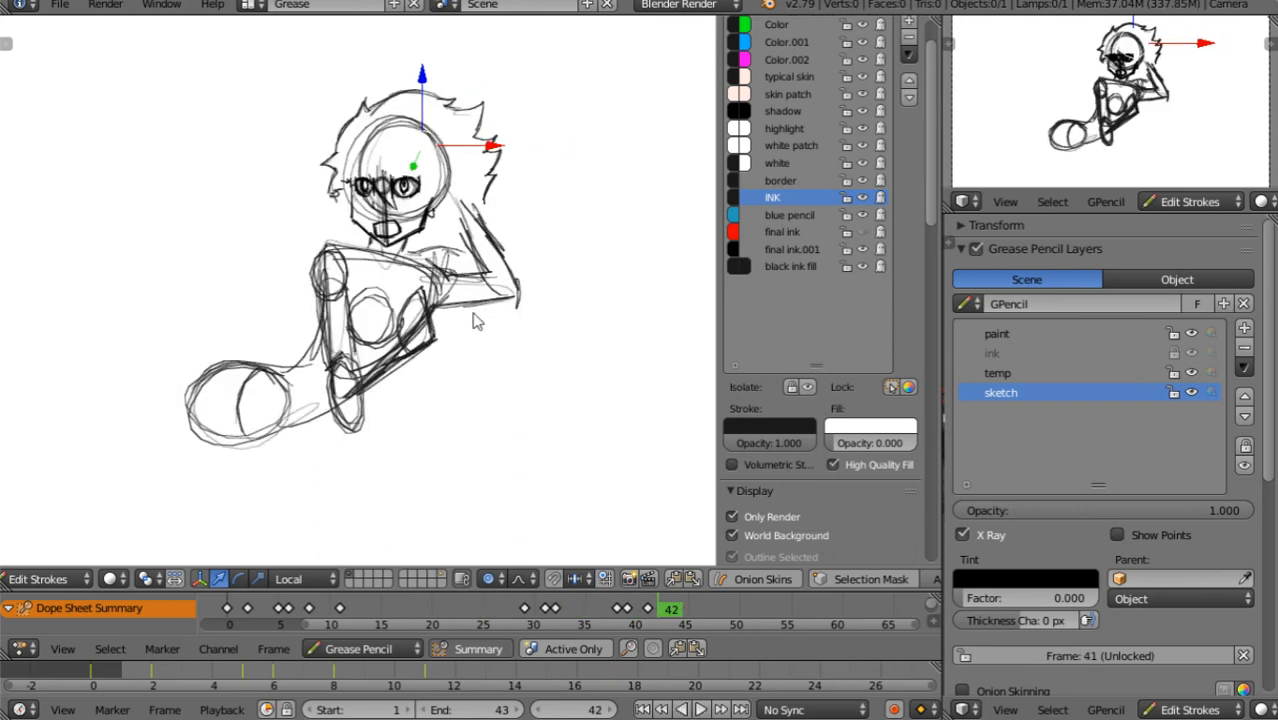
# Return to frame 0 and save over the existing rukyo.blend file
pyautogui.moveTo(668, 611); pyautogui.dragTo(203, 612)
pyautogui.scroll(2, 478, 371)
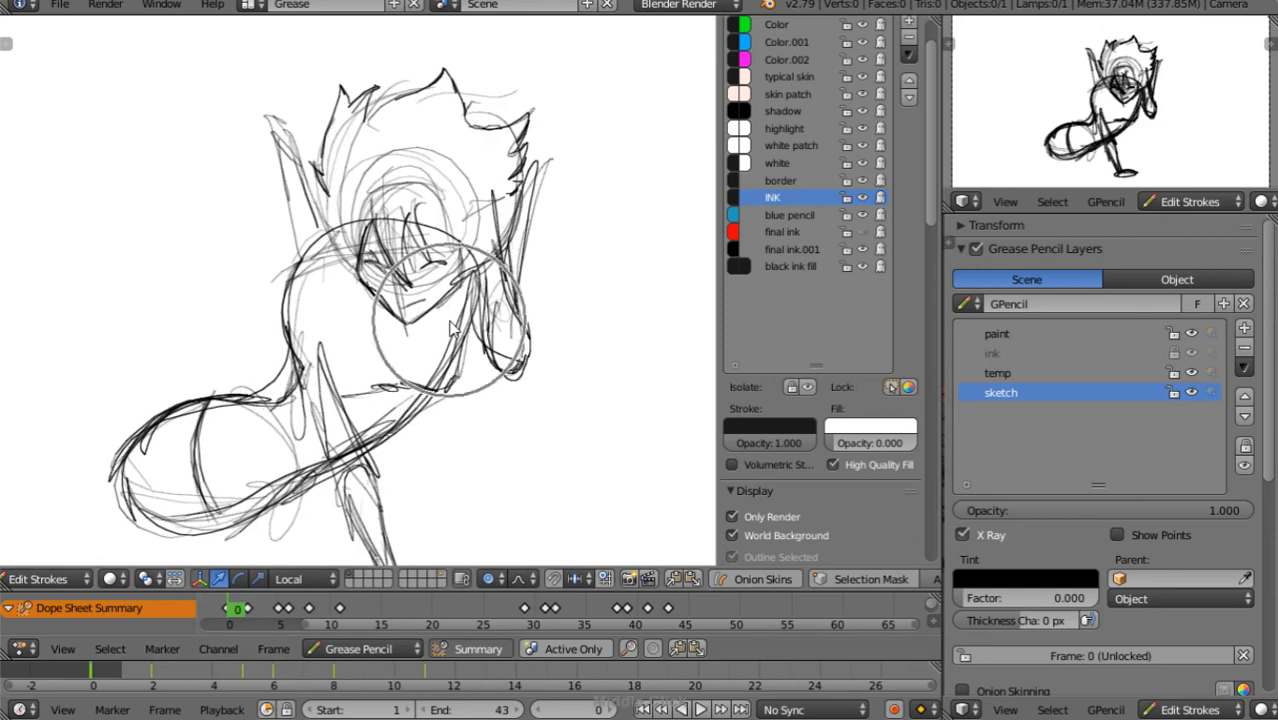
pyautogui.hotkey('ctrl', 's')
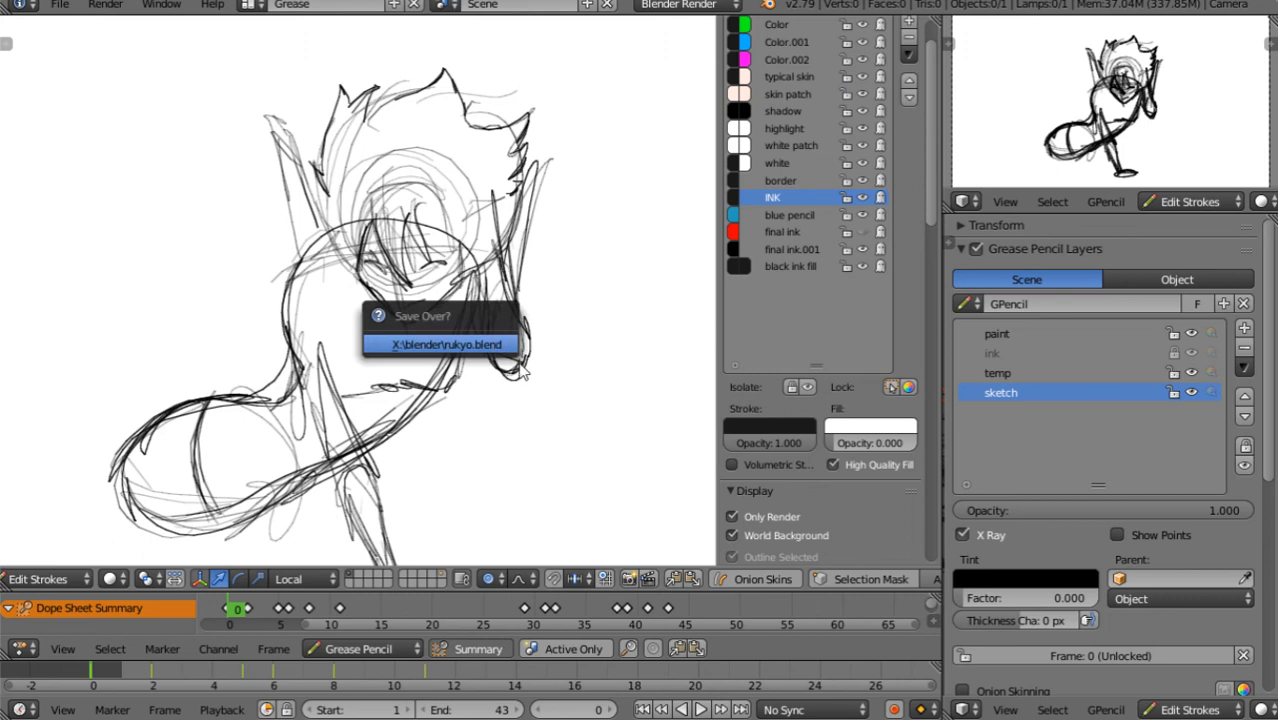
pyautogui.press('Return')
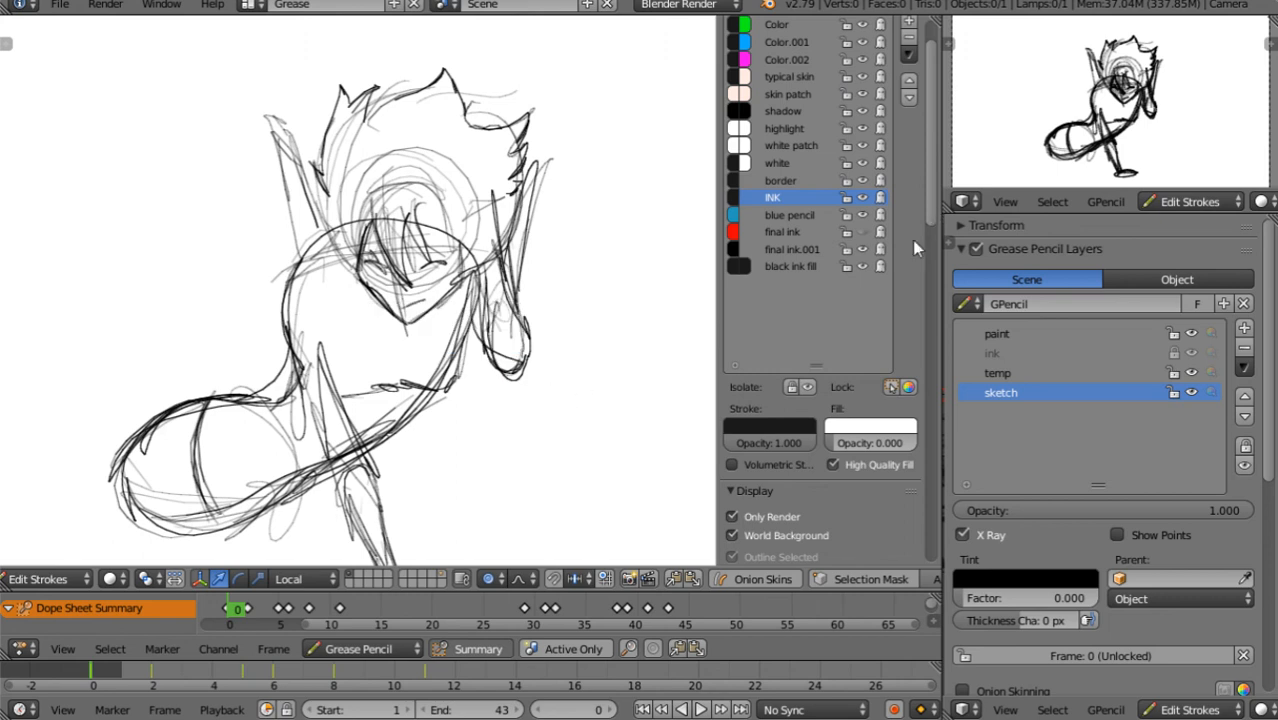
# Turn off the Only Render display and restore the orthographic view with the background reference behind the sketch
pyautogui.scroll(-5, 596, 369)
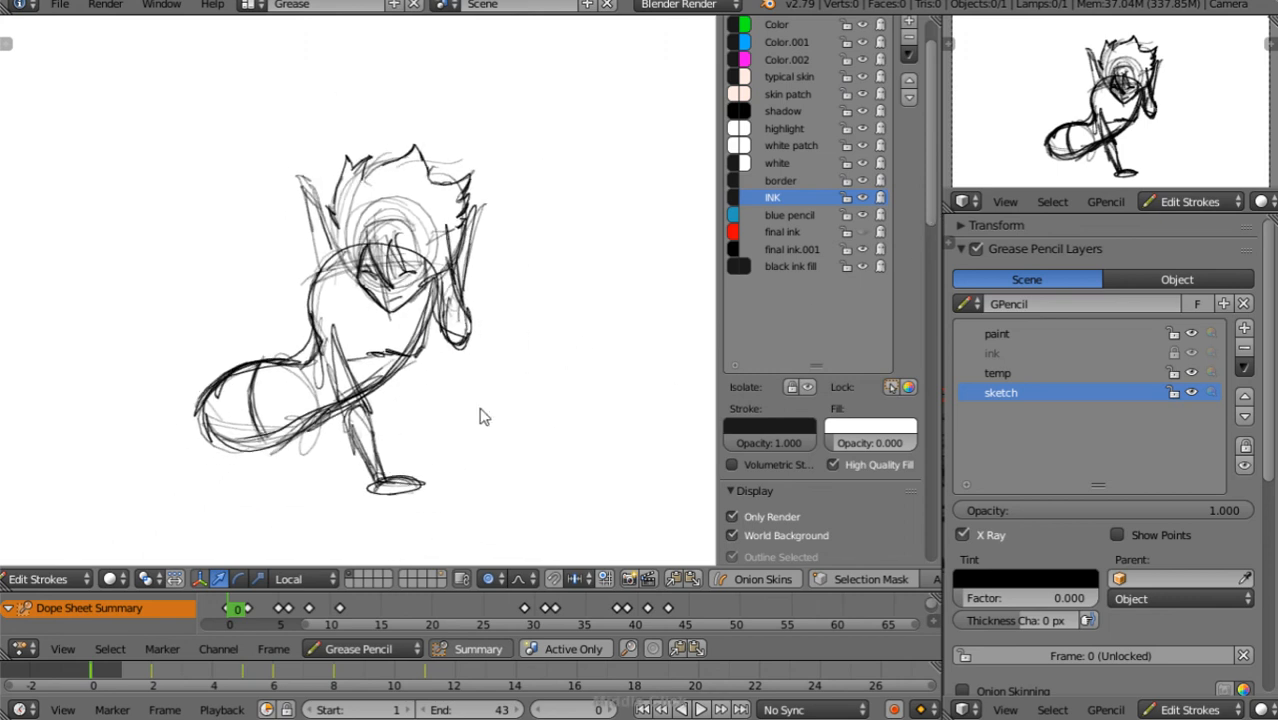
pyautogui.moveTo(535, 364)
pyautogui.mouseDown(button='middle')
pyautogui.moveTo(484, 389)
pyautogui.moveTo(505, 382)
pyautogui.mouseUp(button='middle')
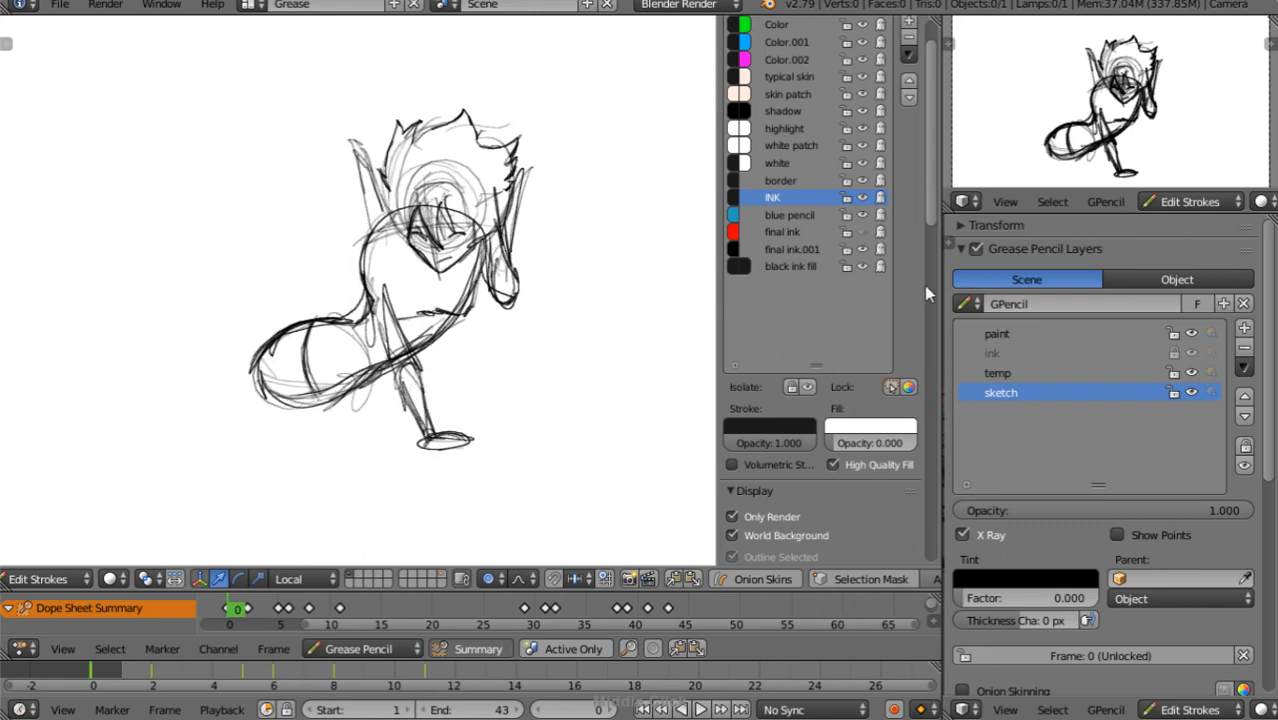
pyautogui.moveTo(931, 222)
pyautogui.mouseDown()
pyautogui.moveTo(951, 483)
pyautogui.moveTo(921, 274)
pyautogui.mouseUp()
pyautogui.click(766, 330)
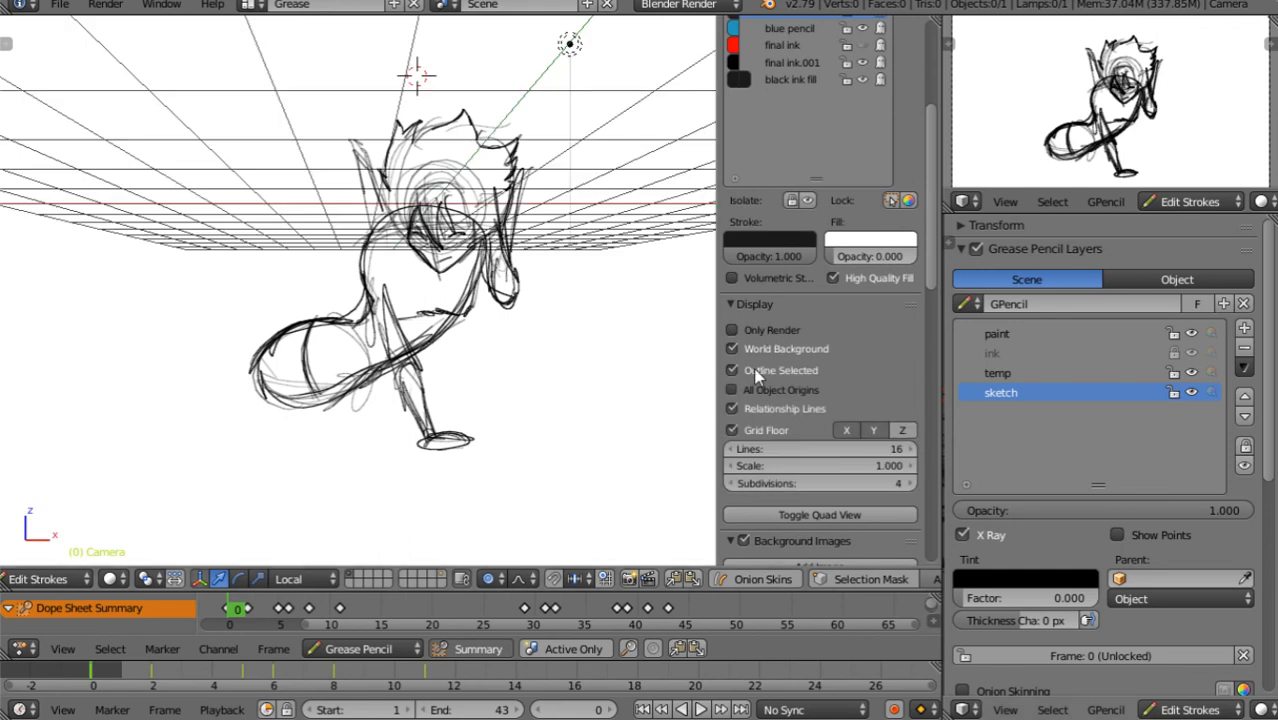
pyautogui.press('KP_5')
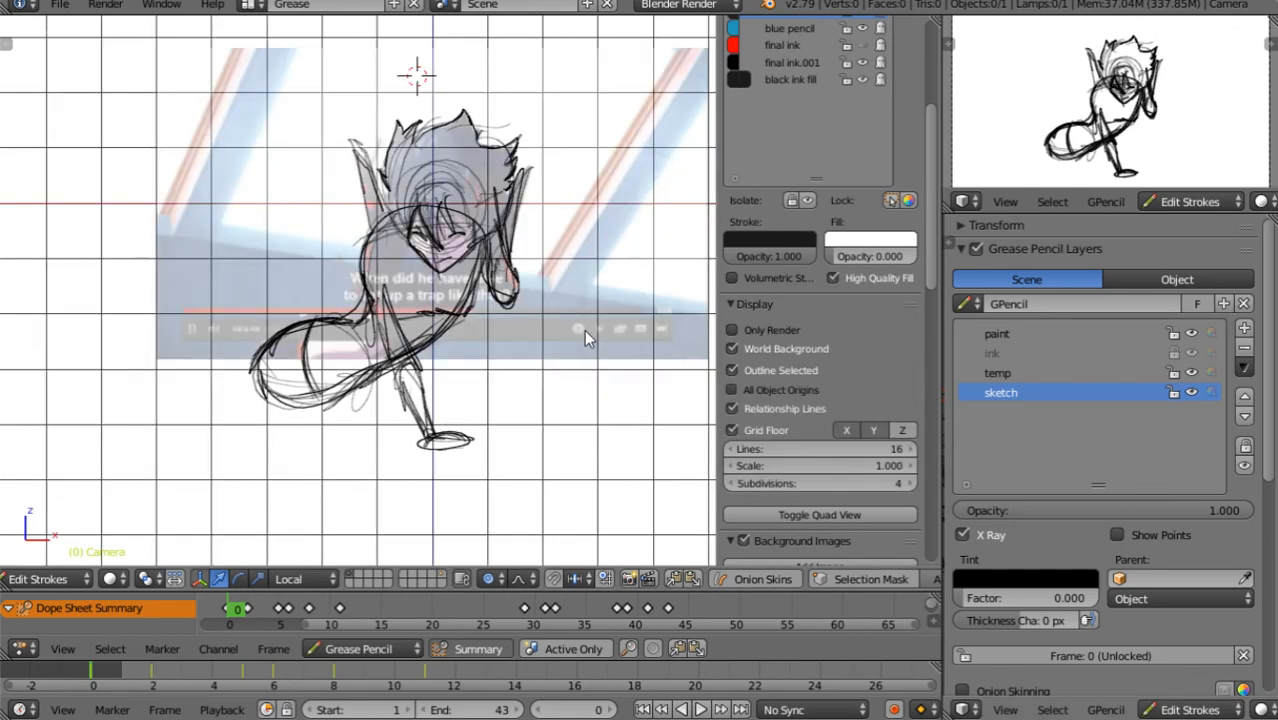
pyautogui.moveTo(586, 337)
pyautogui.keyDown('shift'); pyautogui.mouseDown(button='middle')
pyautogui.moveTo(507, 337)
pyautogui.moveTo(481, 358)
pyautogui.mouseUp(button='middle'); pyautogui.keyUp('shift')
# Set the background movie's opacity to 1.000 and play it with the sketch layer hidden
pyautogui.moveTo(933, 285); pyautogui.dragTo(941, 480)
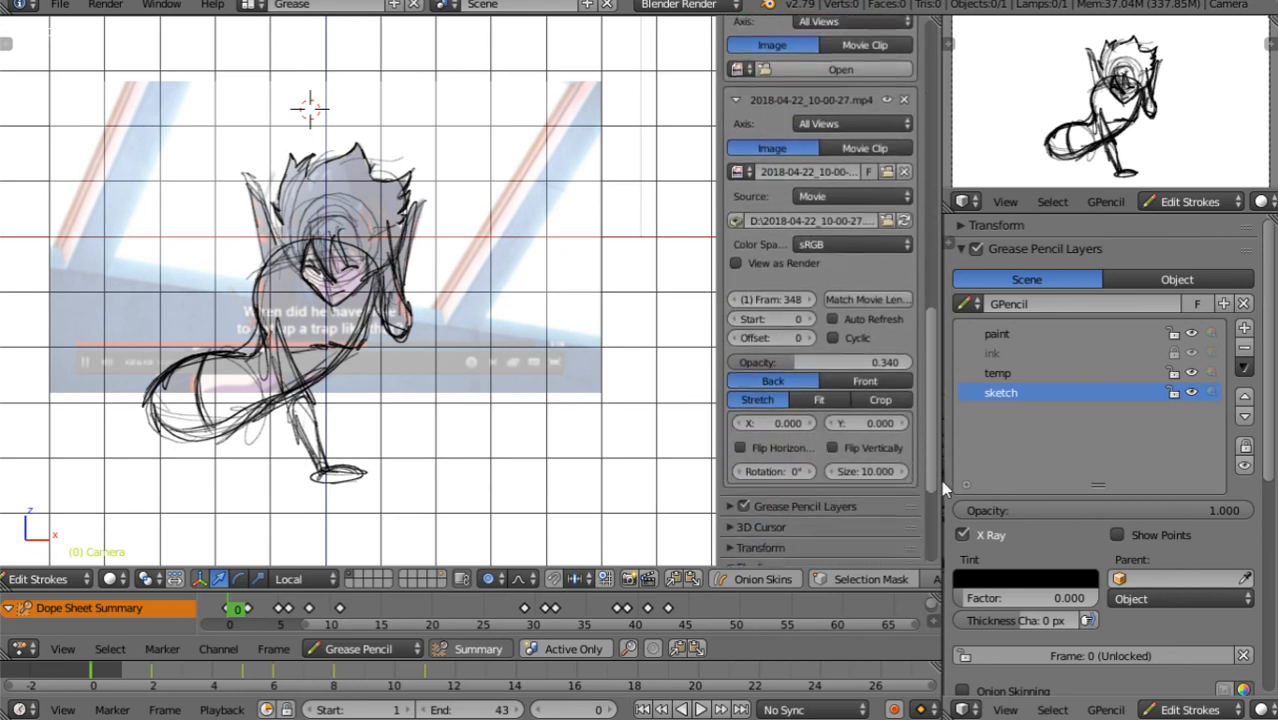
pyautogui.moveTo(801, 354); pyautogui.dragTo(933, 362)
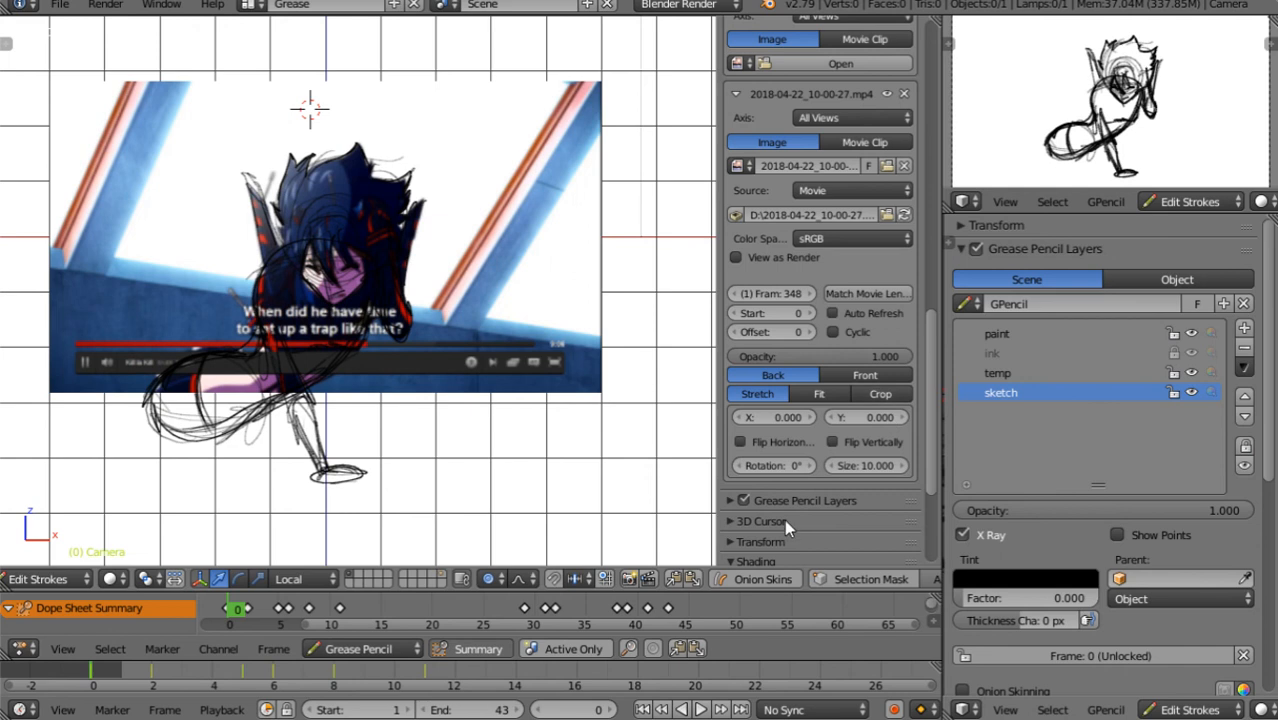
pyautogui.moveTo(933, 367); pyautogui.dragTo(933, 289)
pyautogui.click(1191, 393)
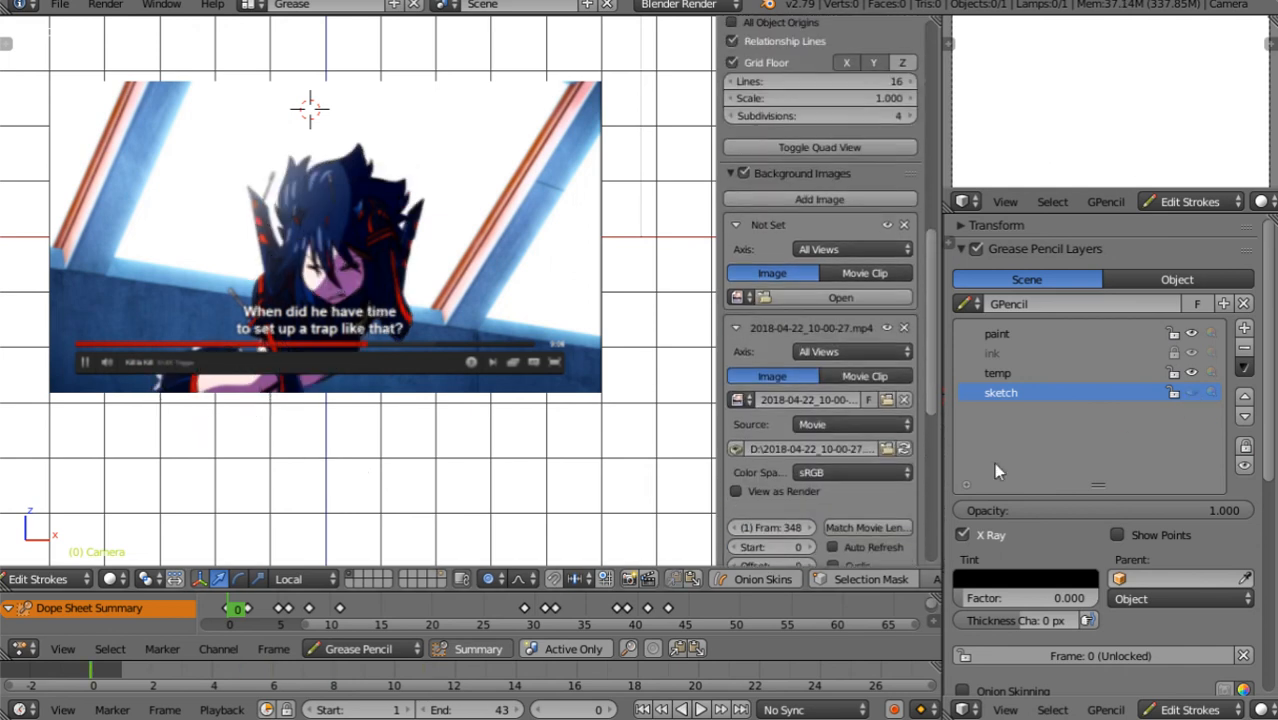
pyautogui.hotkey('alt', 'a')
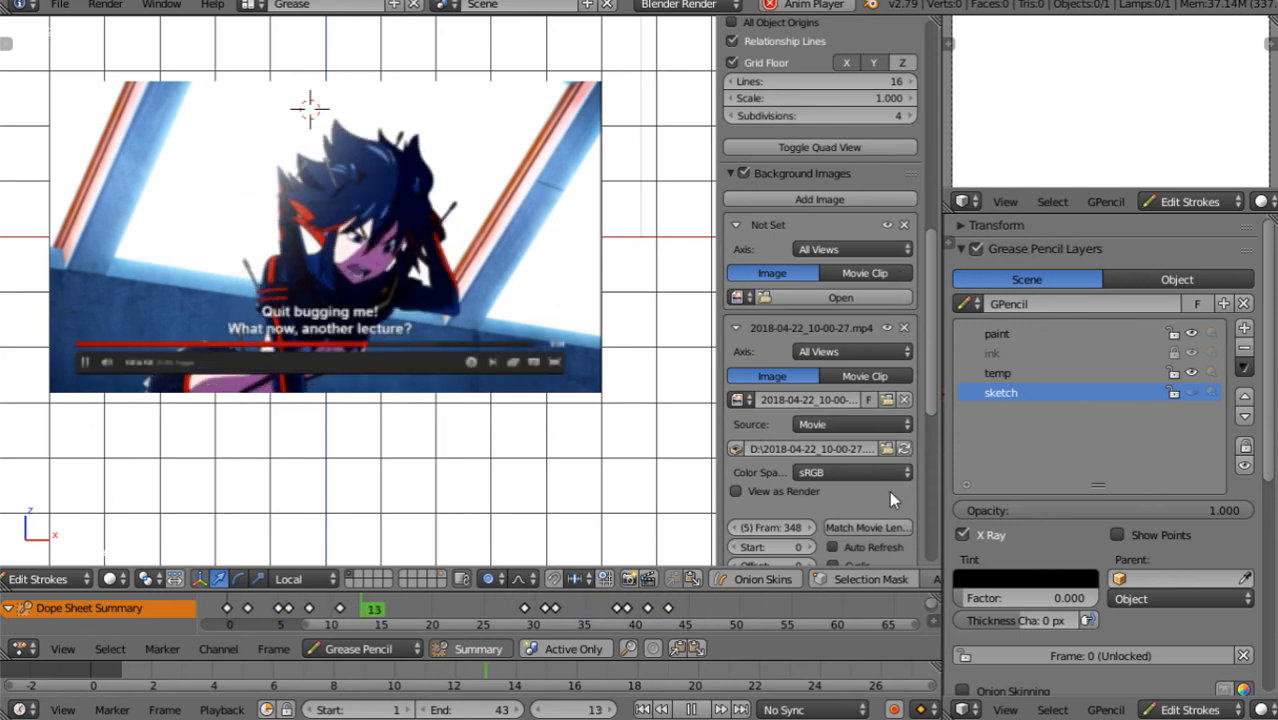
# Hide the background movie in favour of the sketch layer and extend the animation's end frame to 58 before stopping playback
pyautogui.click(887, 327)
pyautogui.click(1191, 392)
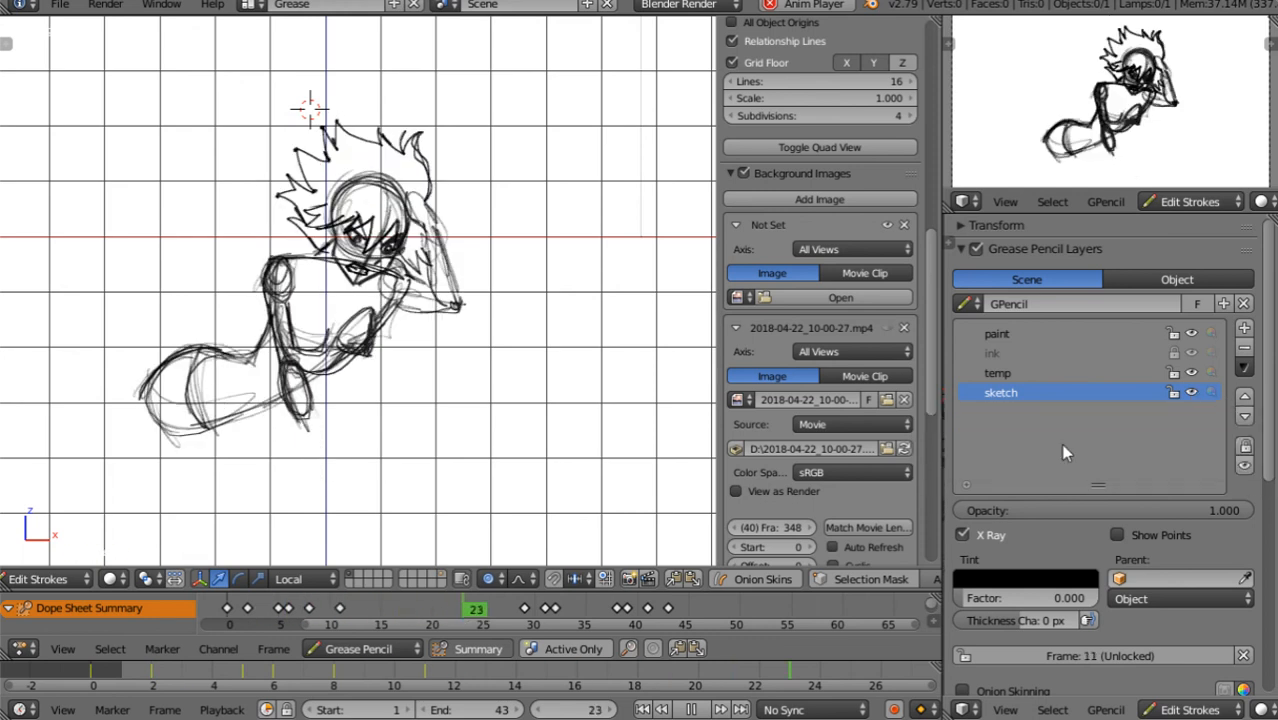
pyautogui.moveTo(478, 710)
pyautogui.mouseDown()
pyautogui.moveTo(533, 715)
pyautogui.moveTo(542, 700)
pyautogui.mouseUp()
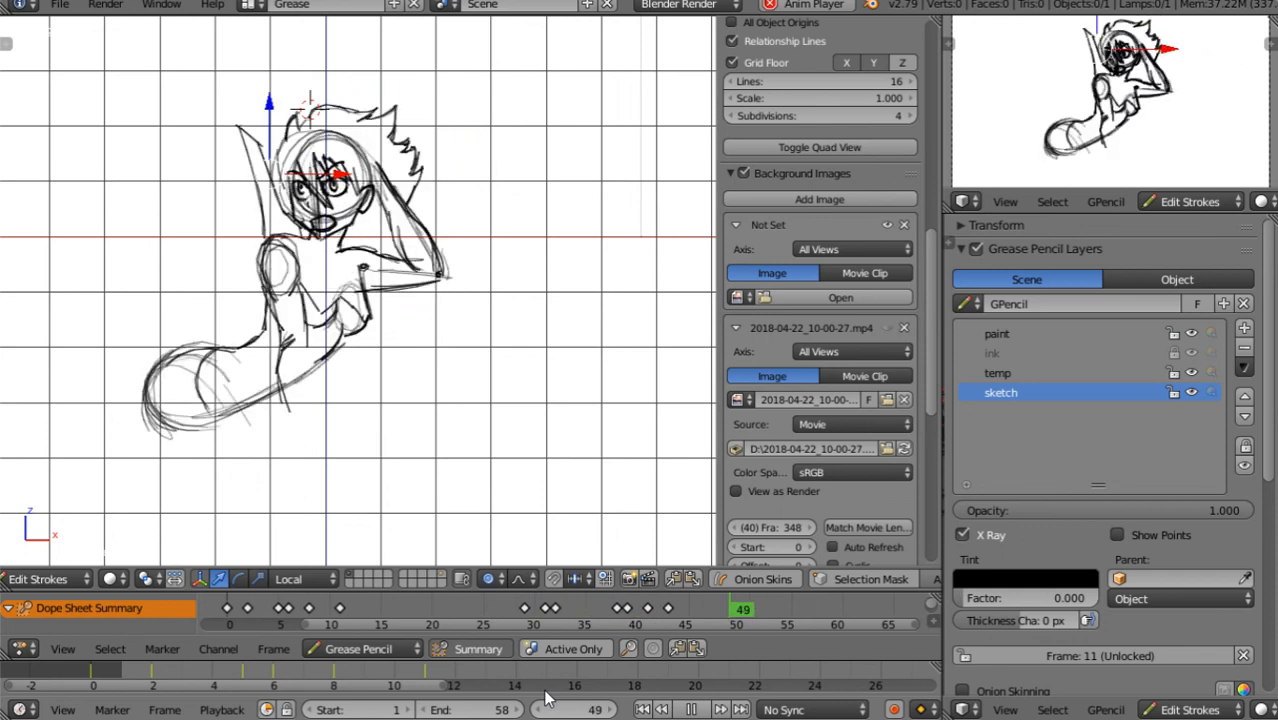
pyautogui.hotkey('alt', 'a')
# Flip back and forth through the keyframes at 38, 39, 41 and 43 to compare the poses
pyautogui.click(666, 607)
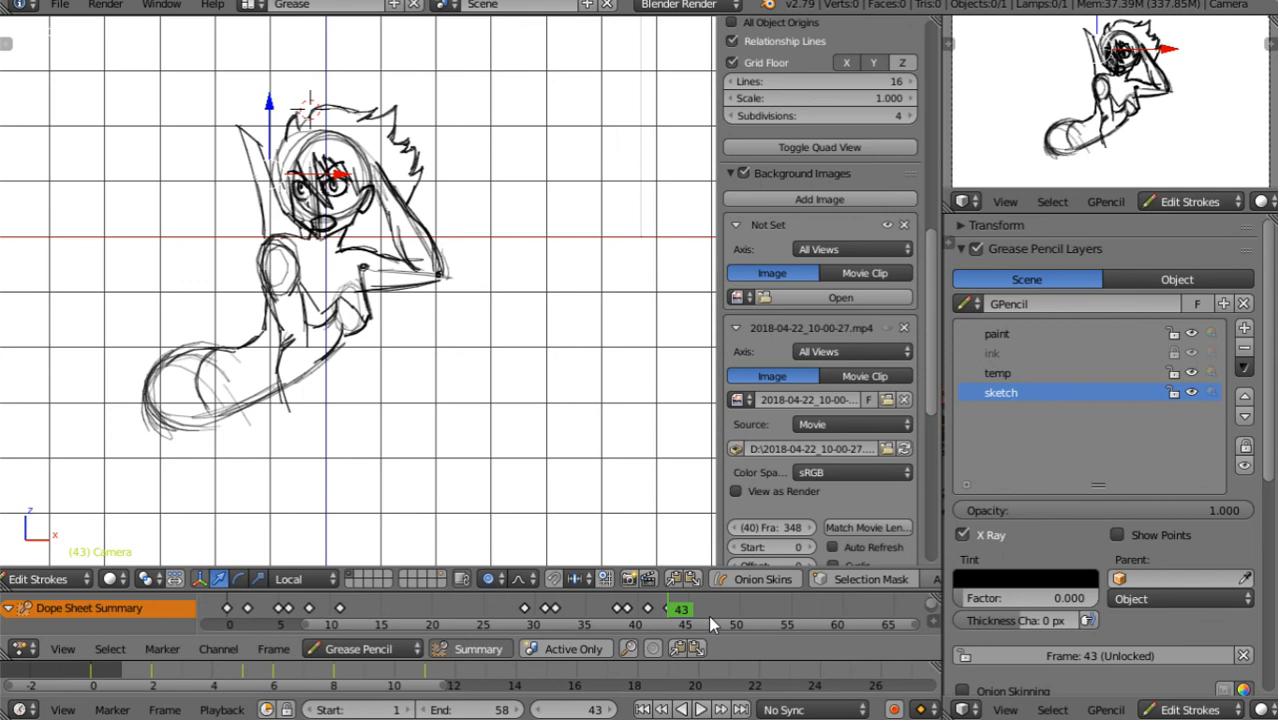
pyautogui.press('Down')
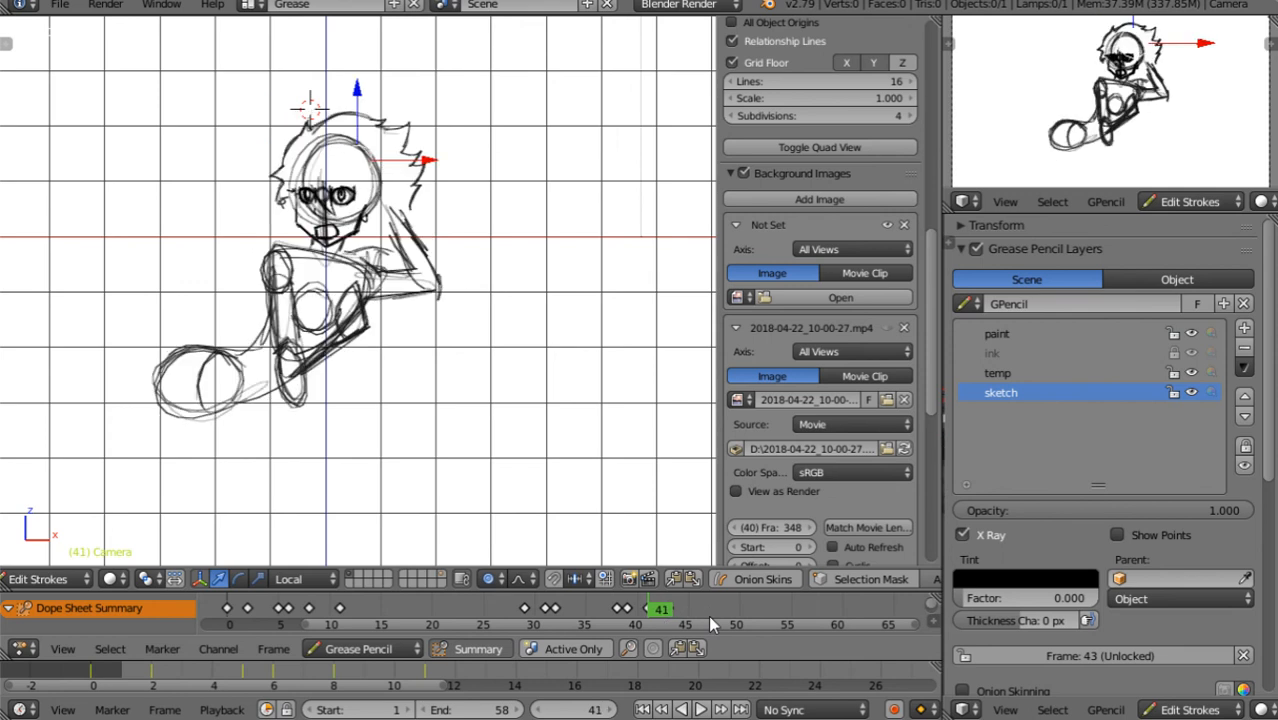
pyautogui.press('Up')
pyautogui.press('Down')
pyautogui.press('Down')
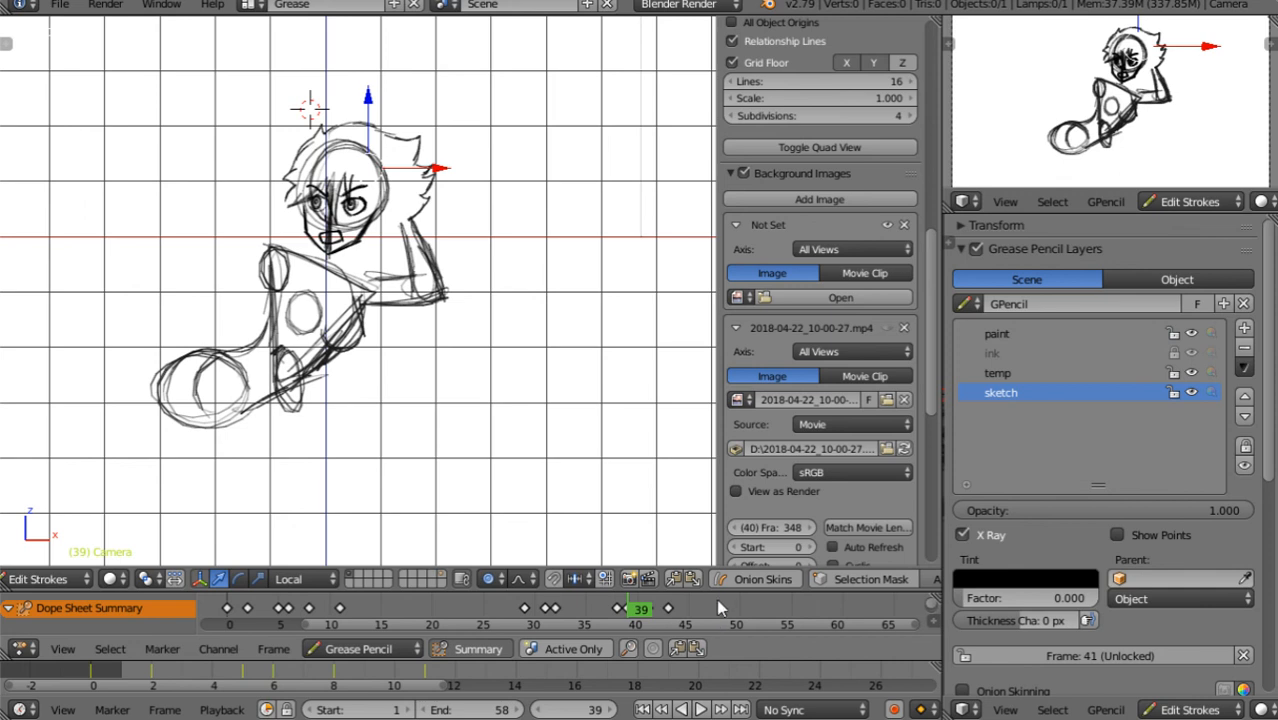
pyautogui.press('Down')
pyautogui.press('Up')
pyautogui.press('Down')
pyautogui.press('Up')
pyautogui.press('Down')
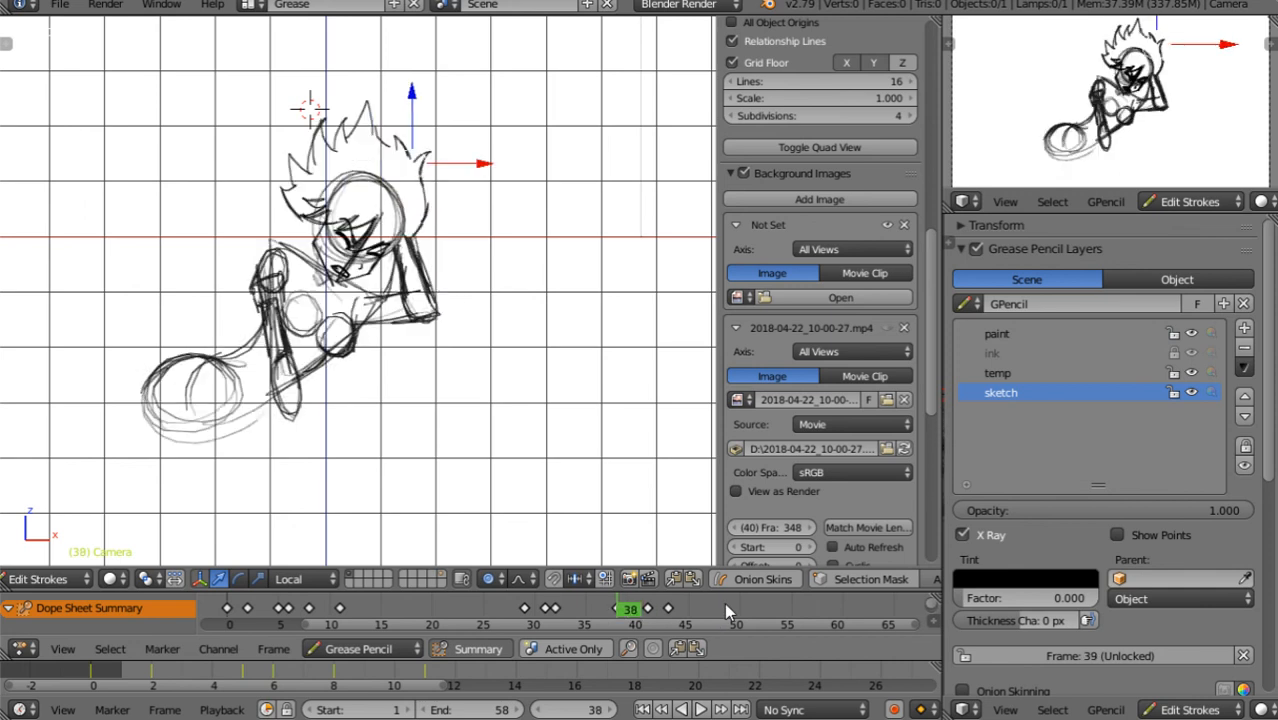
pyautogui.press('Up')
pyautogui.press('Up')
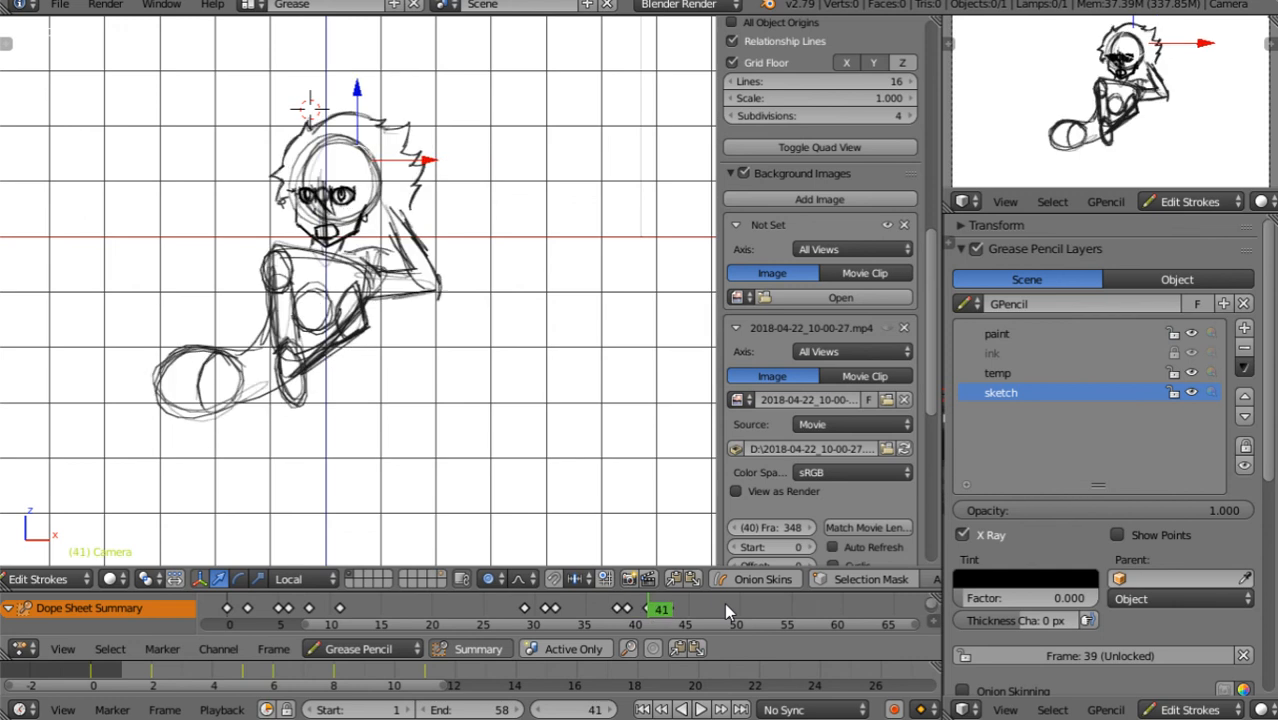
pyautogui.press('Down')
pyautogui.press('Up')
pyautogui.press('Up')
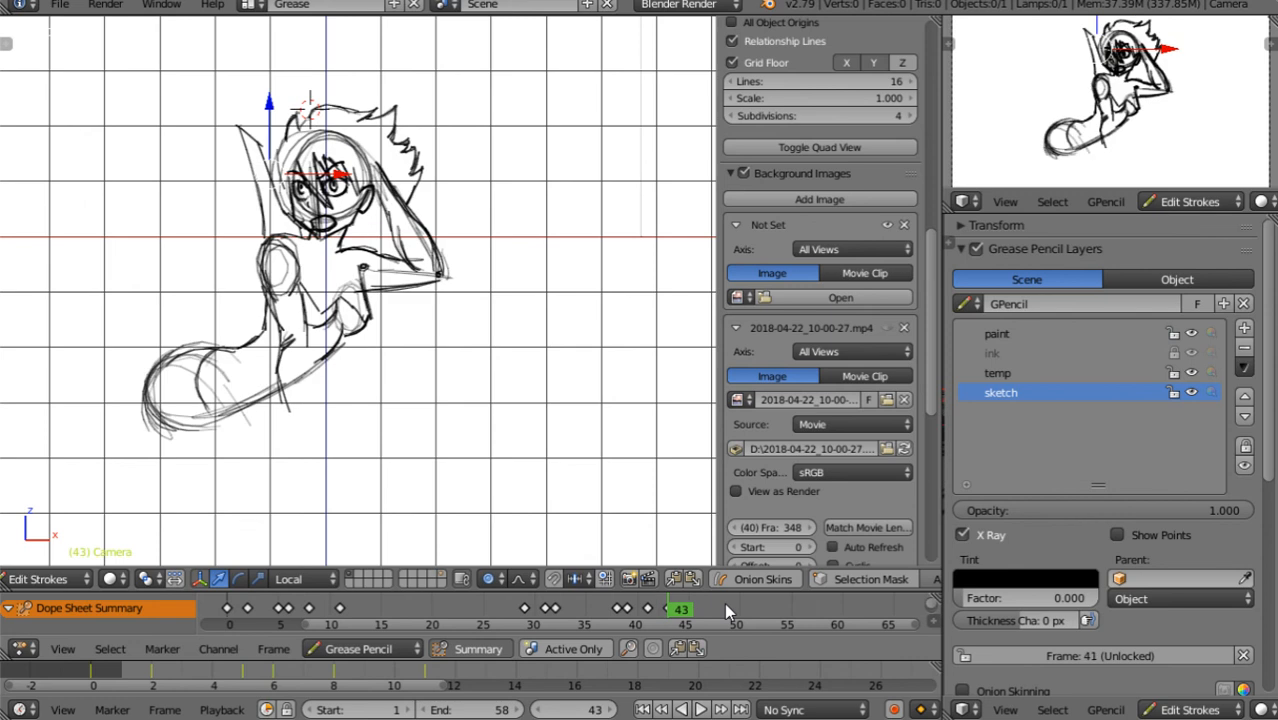
pyautogui.press('Down')
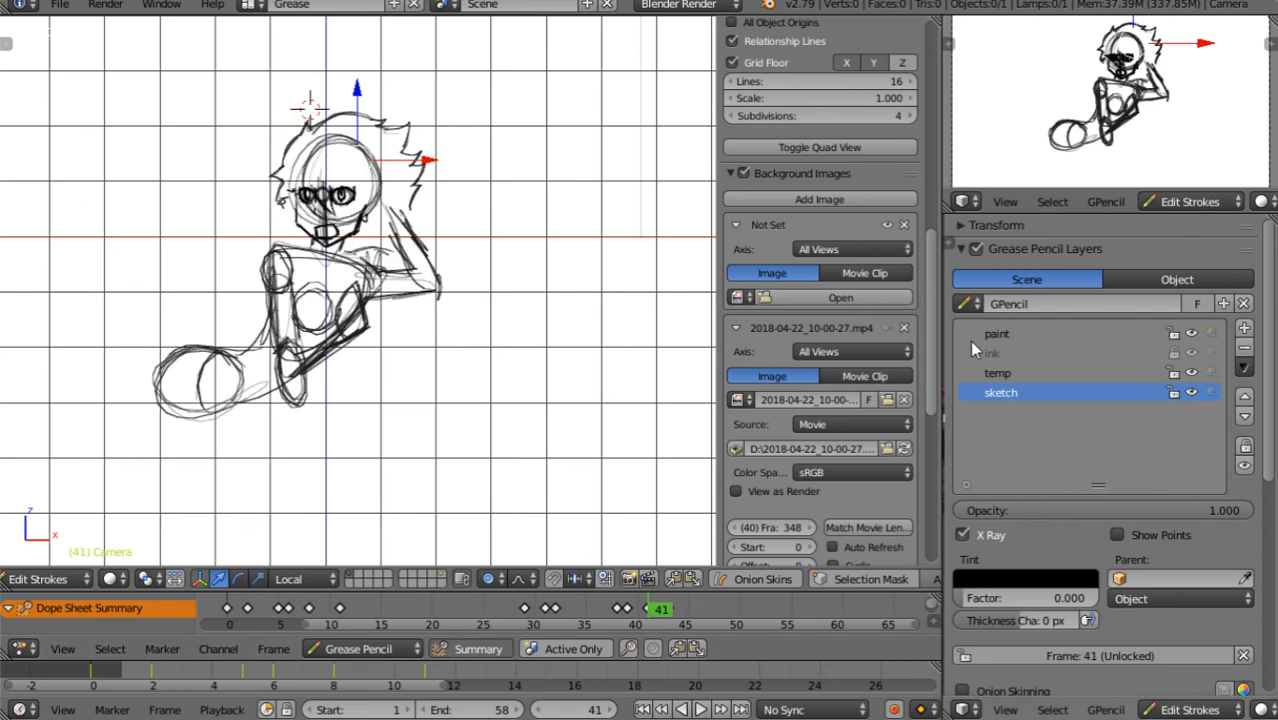
# Show the background movie behind the frame 41 sketch and set its opacity to 0.471
pyautogui.click(887, 328)
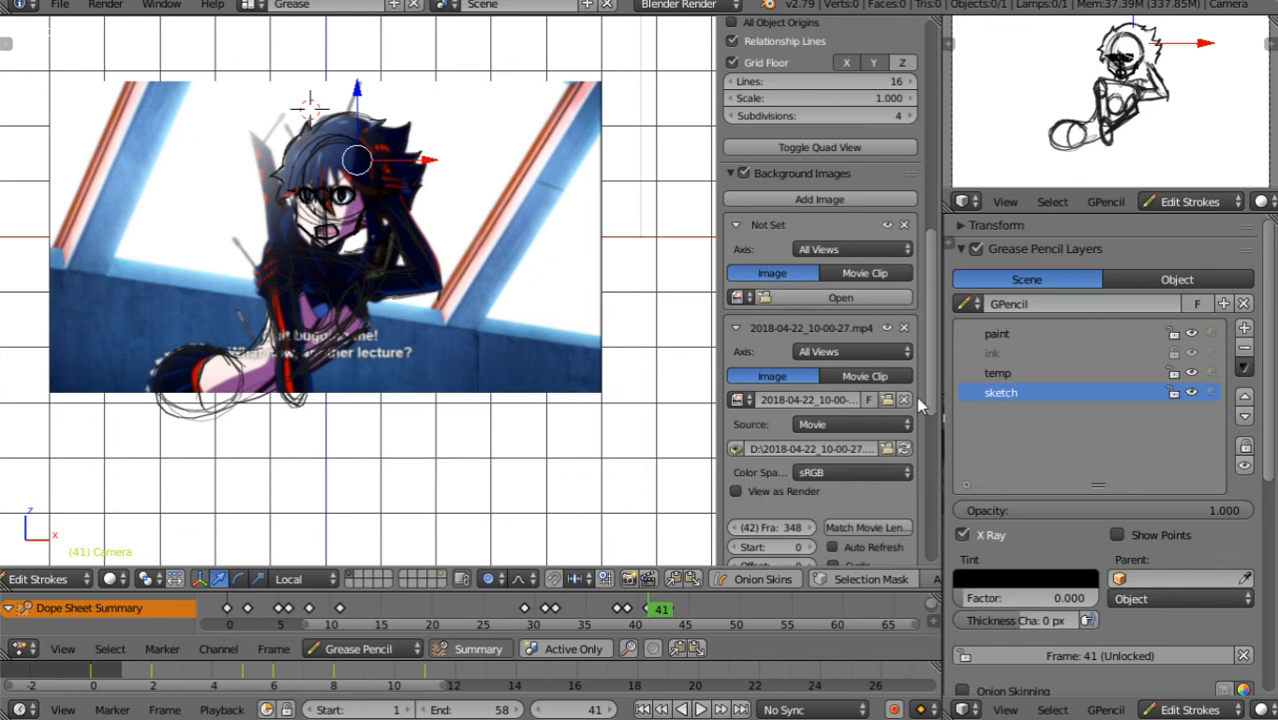
pyautogui.scroll(-5, 928, 436)
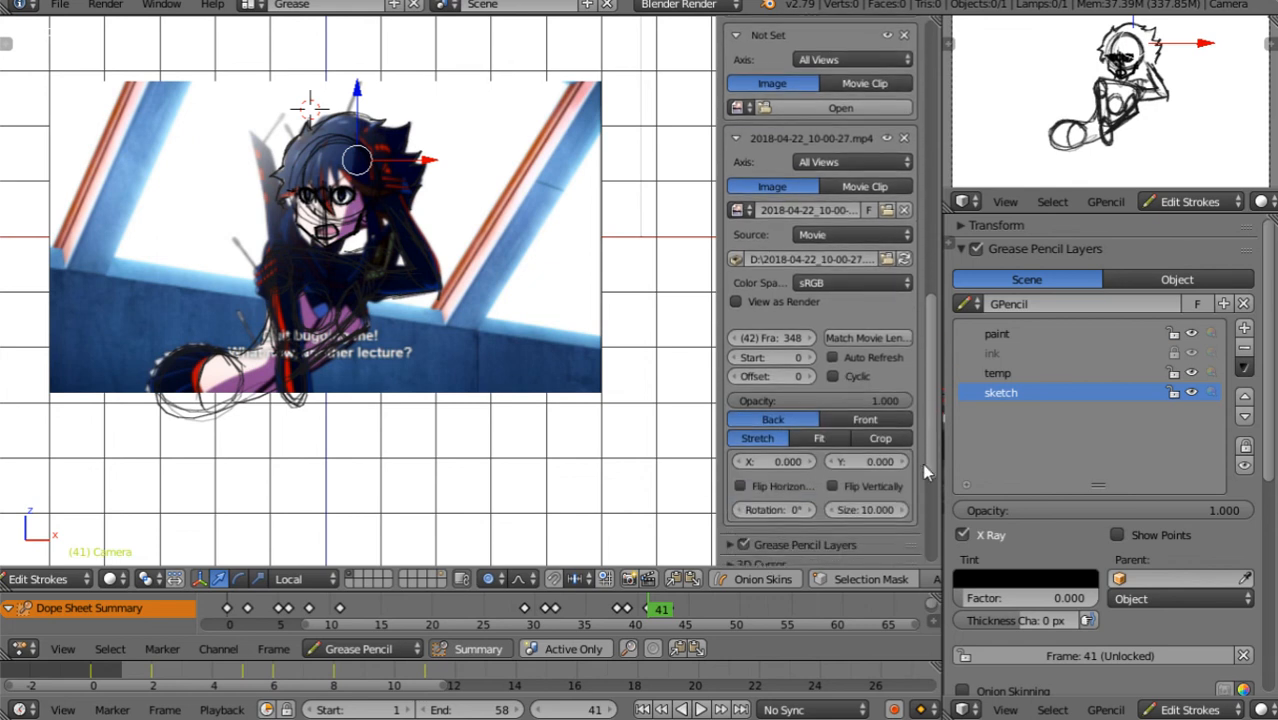
pyautogui.moveTo(843, 401)
pyautogui.mouseDown()
pyautogui.moveTo(728, 403)
pyautogui.moveTo(744, 400)
pyautogui.mouseUp()
# Draw the angled eyebrows and the spiky bangs over the forehead and beside the face on frame 41, following the background movie
pyautogui.scroll(5, 327, 336)
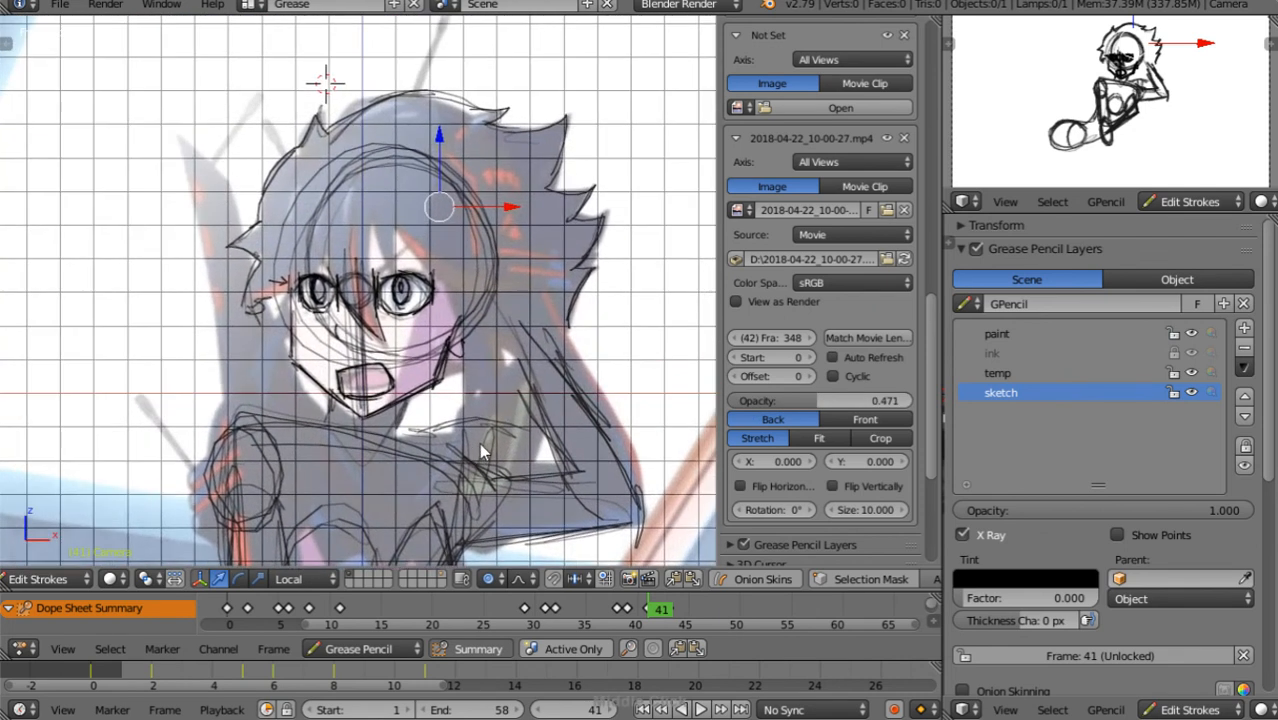
pyautogui.keyDown('shift'); pyautogui.moveTo(479, 443); pyautogui.dragTo(378, 233, button='middle'); pyautogui.keyUp('shift')
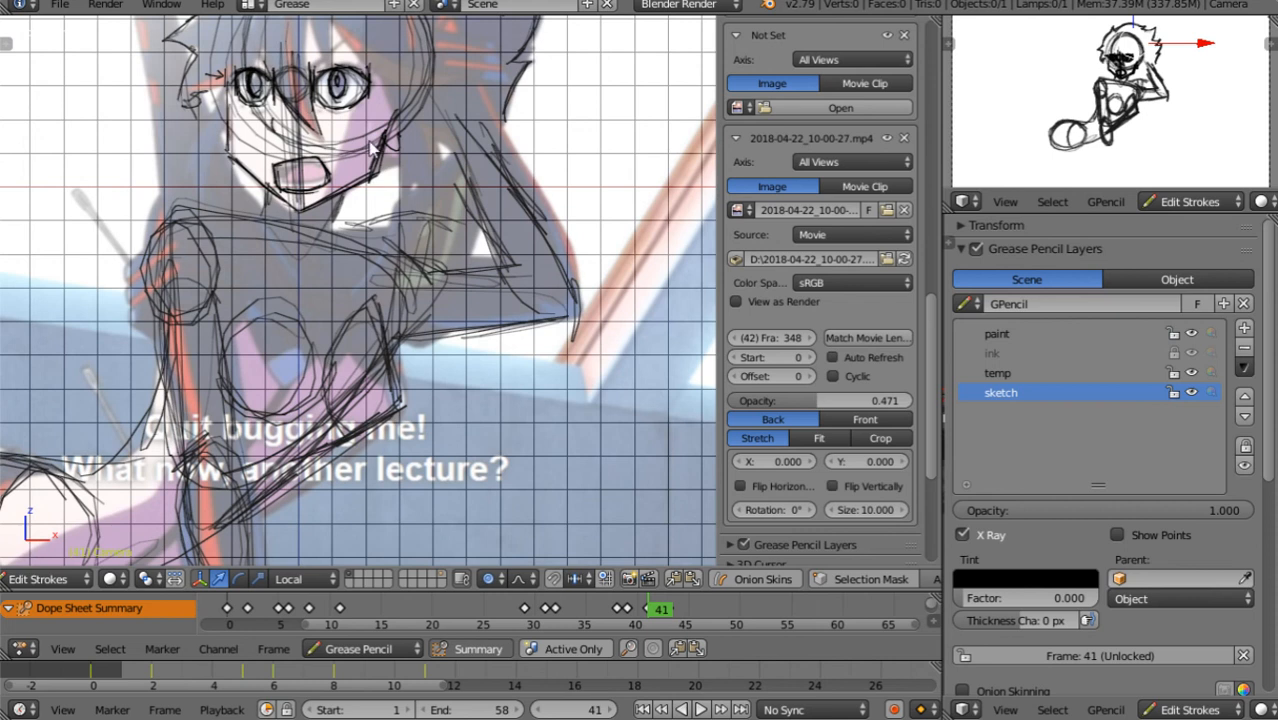
pyautogui.keyDown('shift'); pyautogui.moveTo(420, 215); pyautogui.dragTo(487, 498, button='middle'); pyautogui.keyUp('shift')
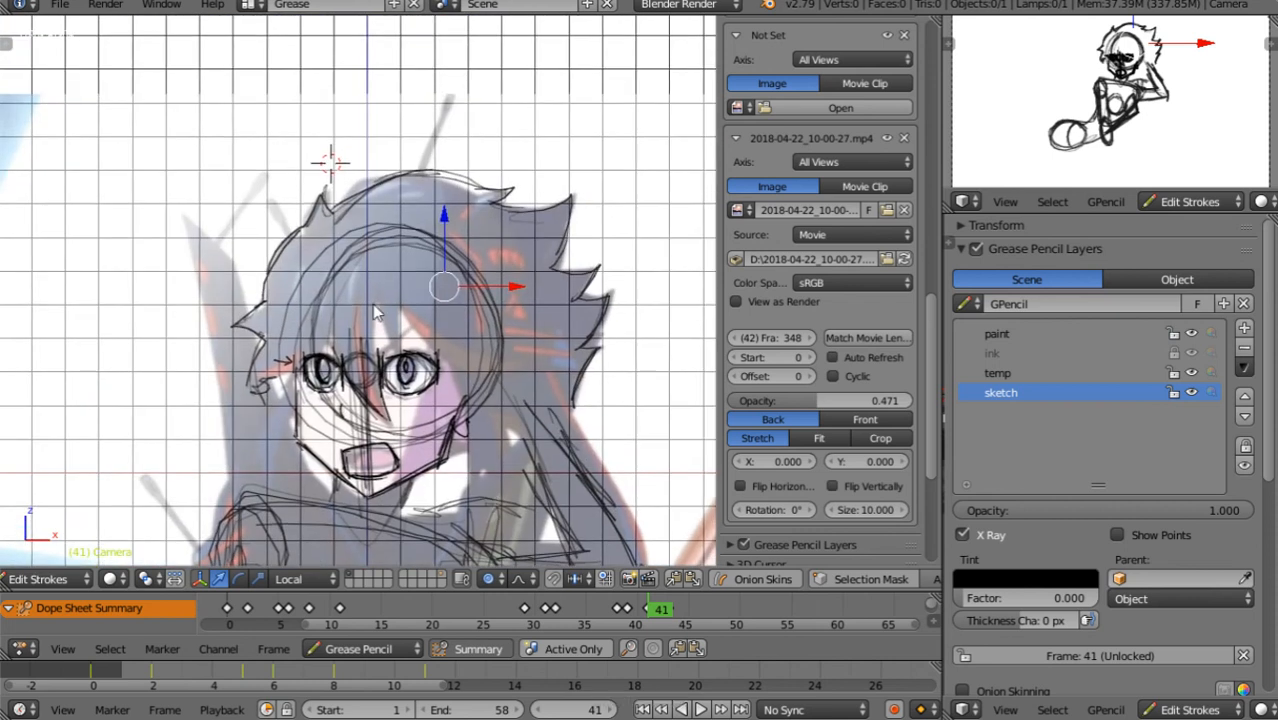
pyautogui.moveTo(379, 314); pyautogui.dragTo(381, 285)
pyautogui.moveTo(408, 338)
pyautogui.mouseDown()
pyautogui.moveTo(402, 318)
pyautogui.moveTo(384, 340)
pyautogui.mouseUp()
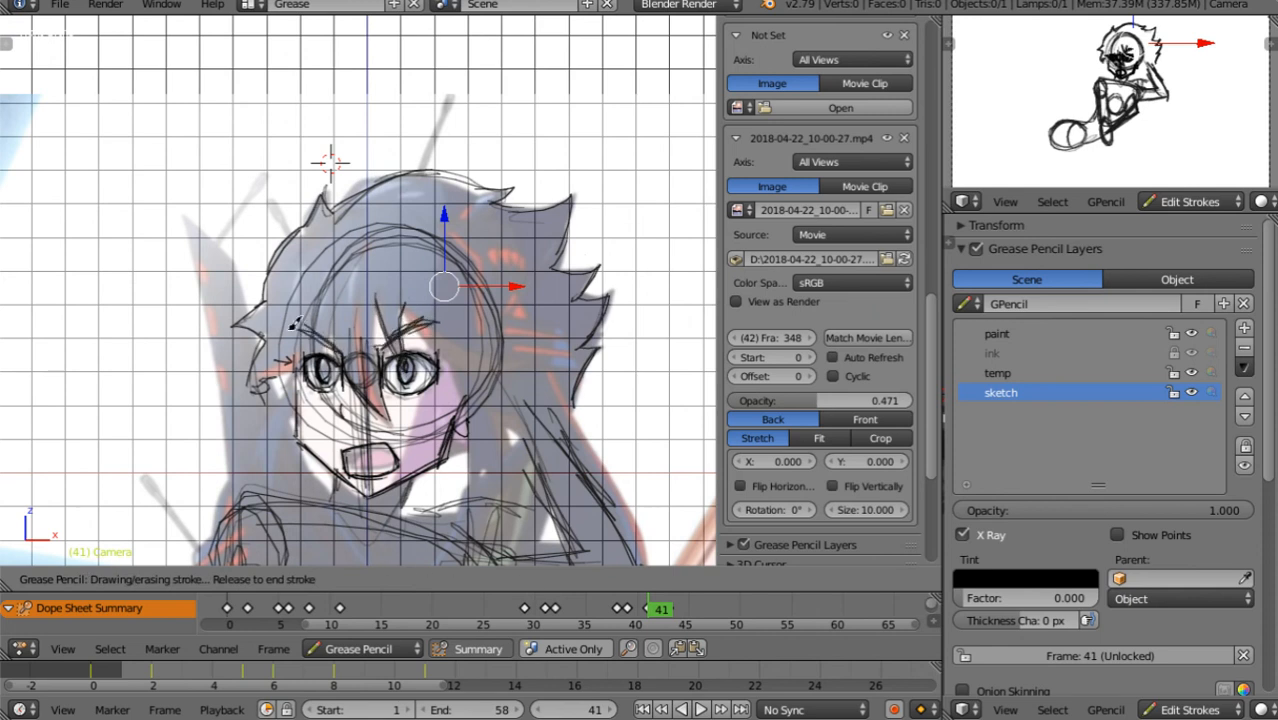
pyautogui.moveTo(290, 330)
pyautogui.mouseDown()
pyautogui.moveTo(347, 348)
pyautogui.moveTo(368, 408)
pyautogui.mouseUp()
pyautogui.moveTo(340, 304); pyautogui.dragTo(378, 419)
pyautogui.moveTo(376, 348); pyautogui.dragTo(379, 402)
pyautogui.moveTo(452, 300); pyautogui.dragTo(456, 376)
pyautogui.moveTo(456, 330)
pyautogui.mouseDown()
pyautogui.moveTo(466, 410)
pyautogui.moveTo(482, 378)
pyautogui.mouseUp()
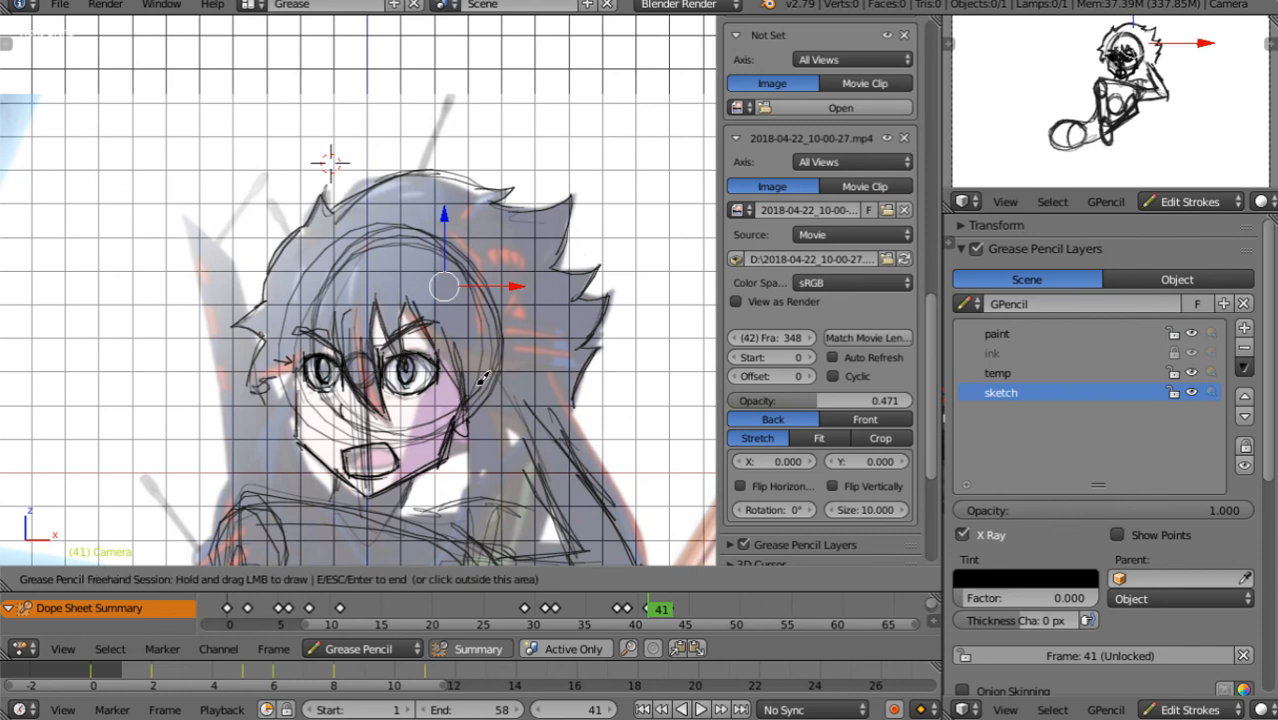
# Compare the face sketches on keyframes 39, 41 and 43 over the background movie, and end the drawing session
pyautogui.press('Up')
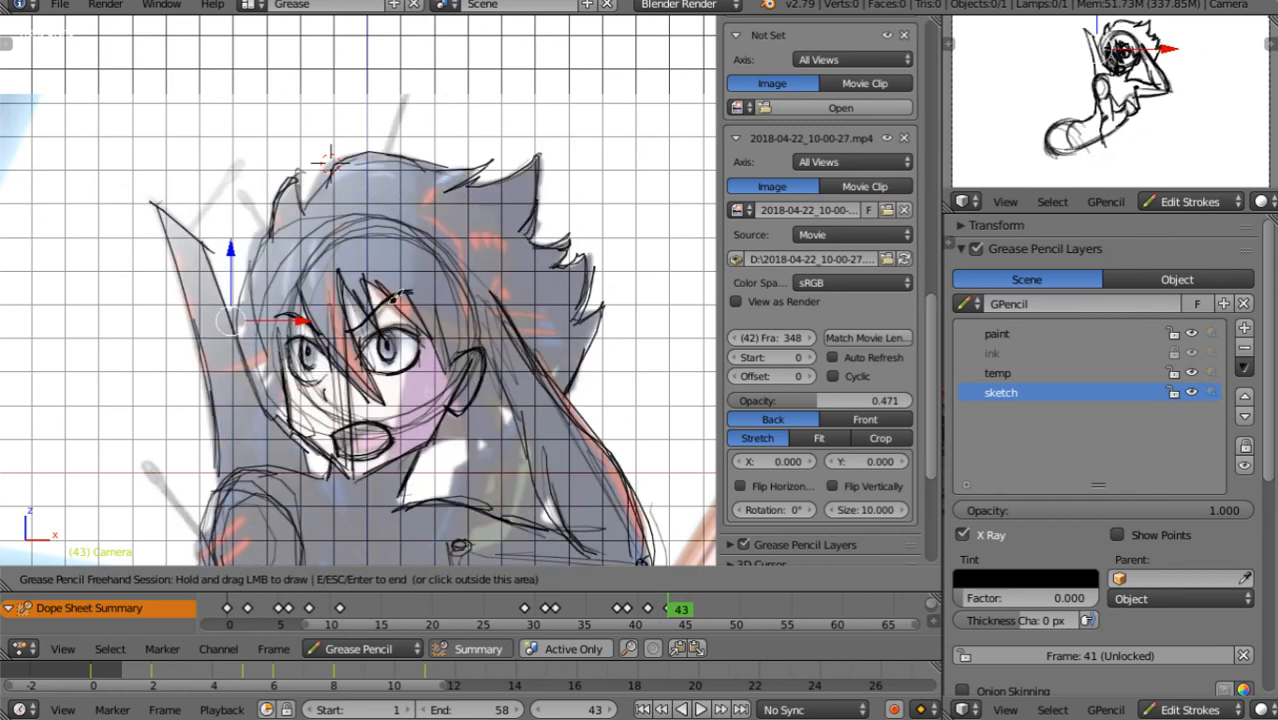
pyautogui.press('Down')
pyautogui.press('Down')
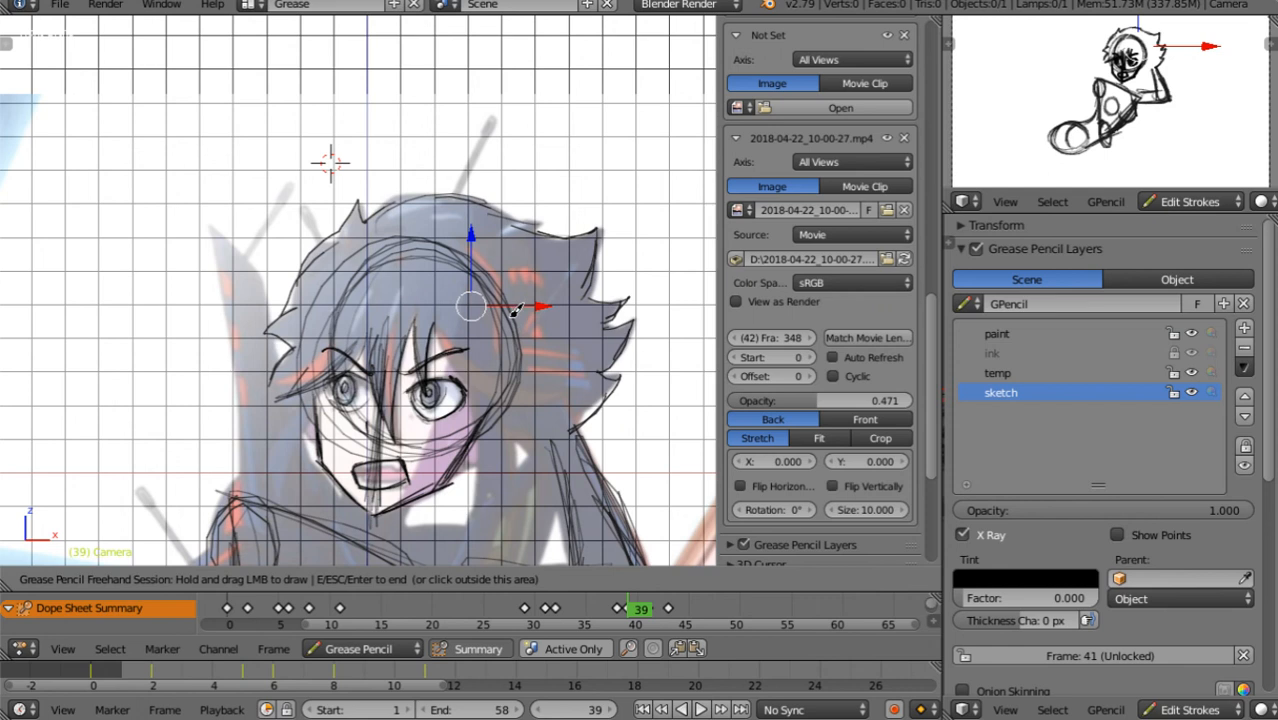
pyautogui.press('Up')
pyautogui.press('Up')
pyautogui.press('Down')
pyautogui.press('Down')
pyautogui.press('Up')
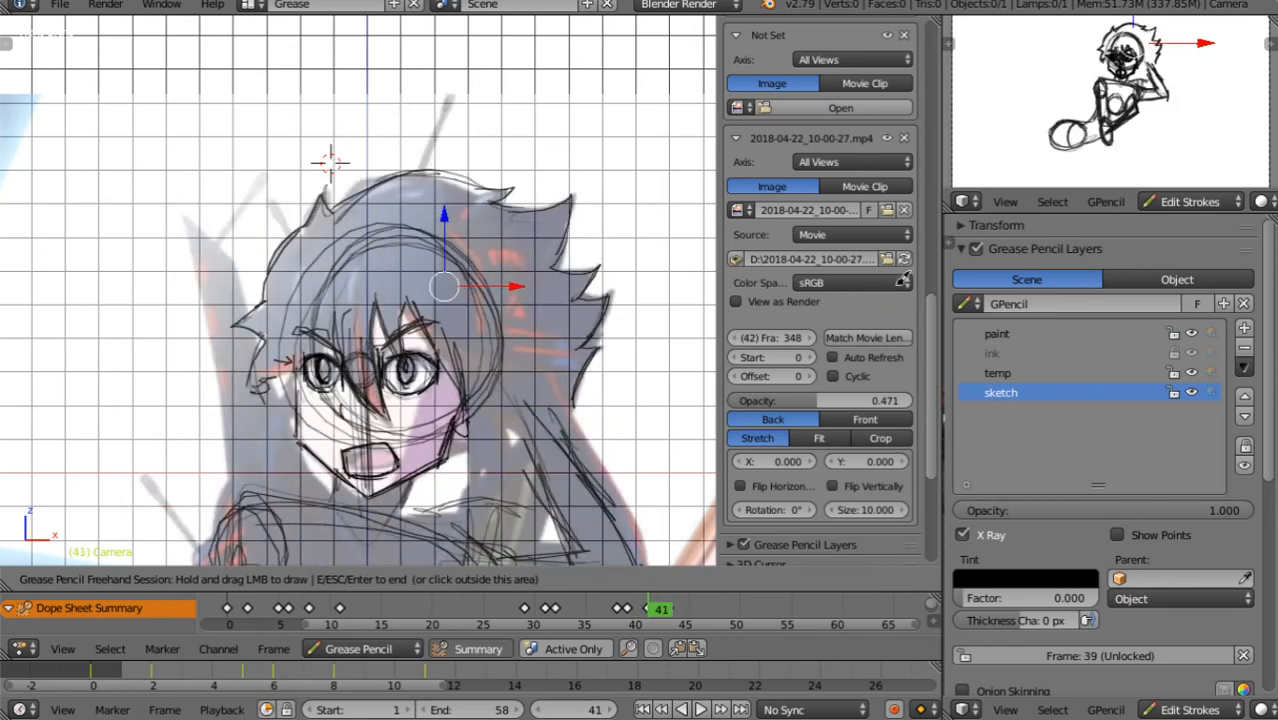
pyautogui.press('Up')
pyautogui.press('Escape')
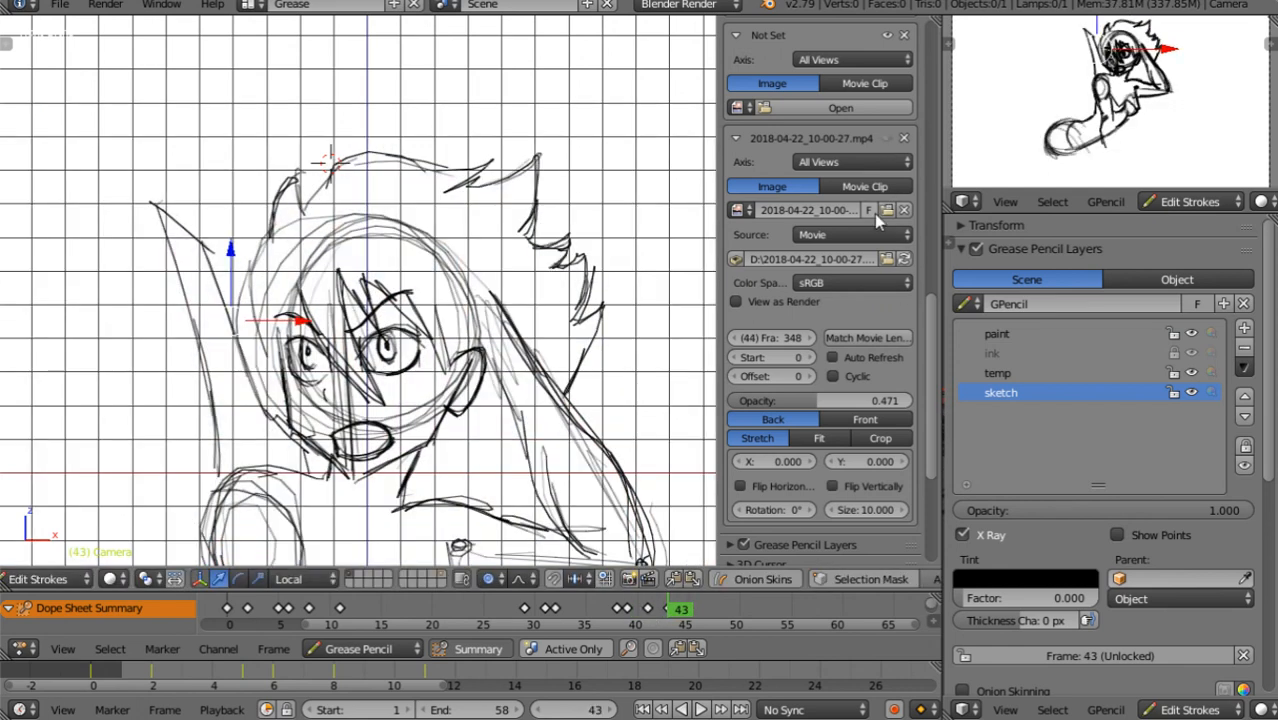
# Flip back and forth through keyframes 38 to 43 with the background movie hidden to check the head's motion
pyautogui.press('Up')
pyautogui.press('Down')
pyautogui.press('Down')
pyautogui.press('Down')
pyautogui.press('Up')
pyautogui.press('Up')
pyautogui.press('Up')
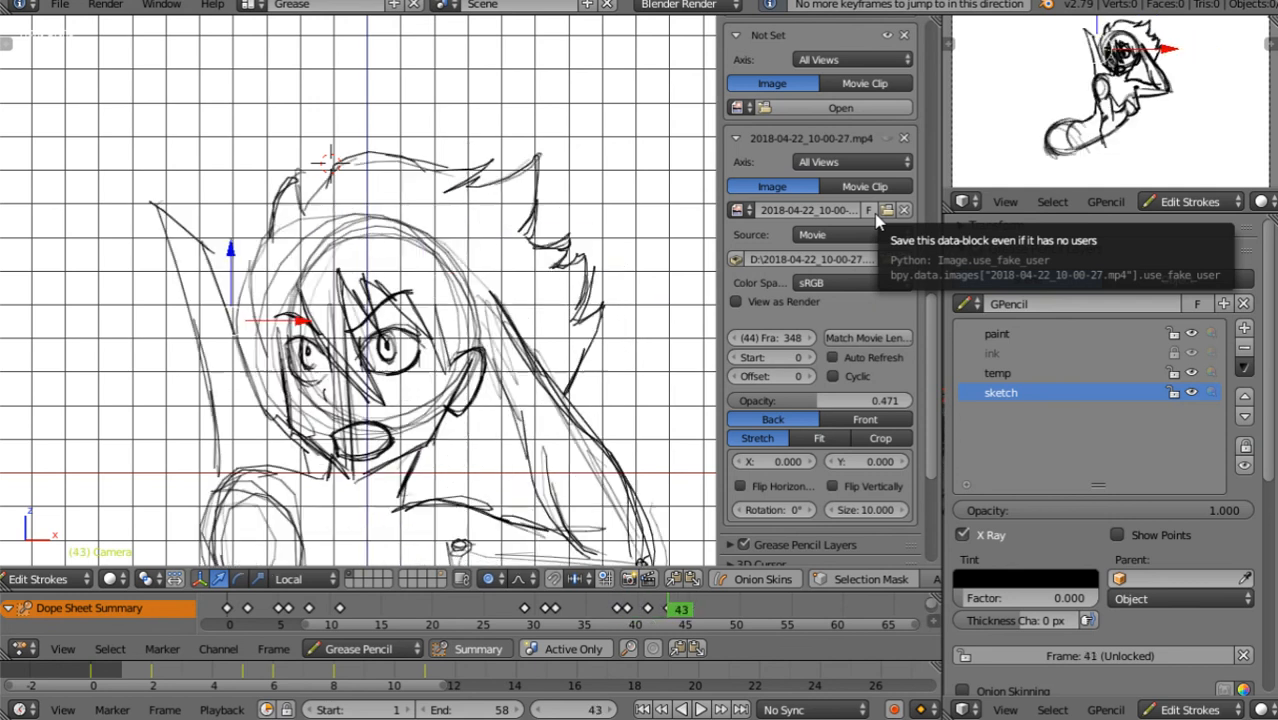
pyautogui.press('Down')
pyautogui.press('Down')
pyautogui.press('Down')
pyautogui.press('Up')
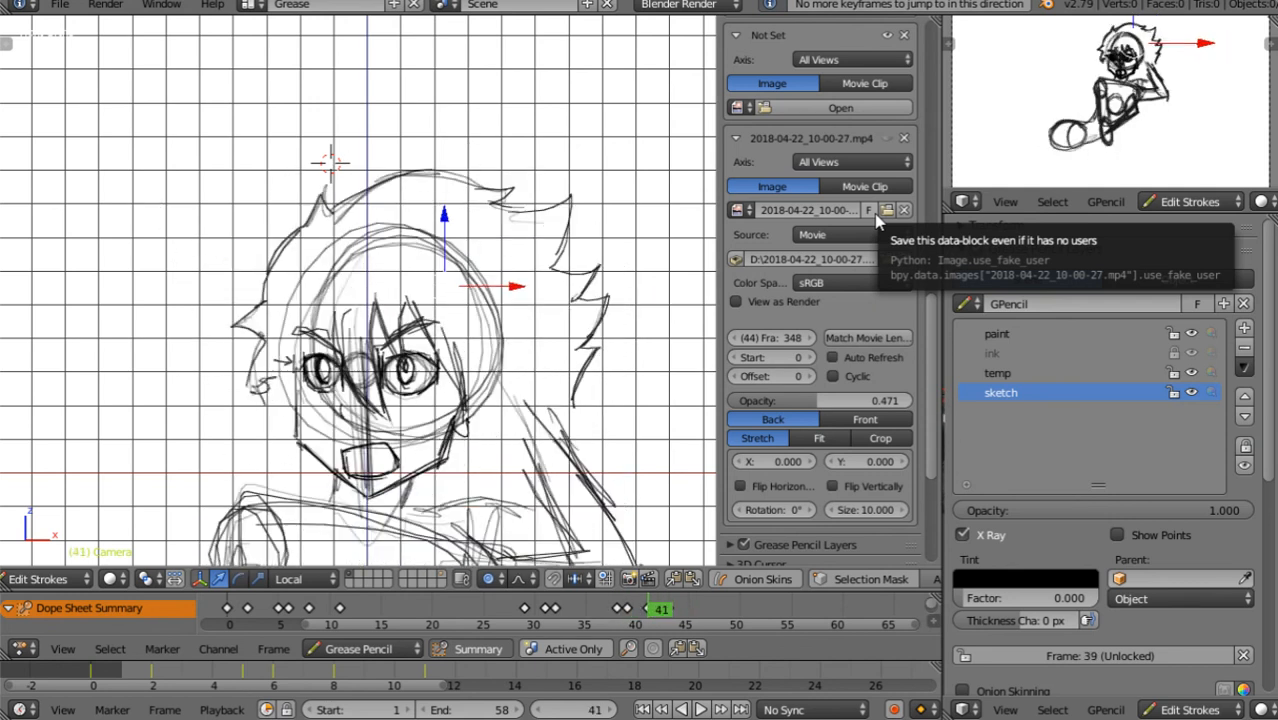
pyautogui.press('Up')
pyautogui.press('Down')
pyautogui.press('Up')
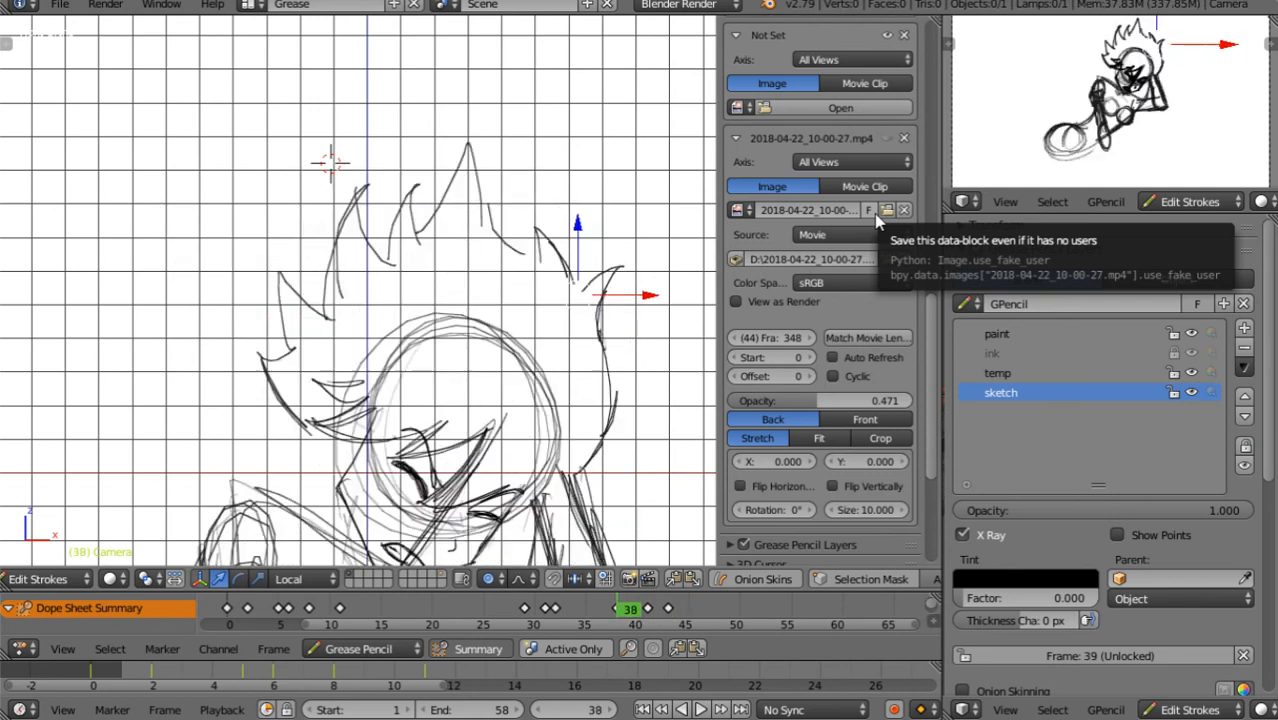
pyautogui.press('Up')
# Play the sketch animation through, jump to frame 8 and replay it from there before stopping
pyautogui.hotkey('alt', 'a')
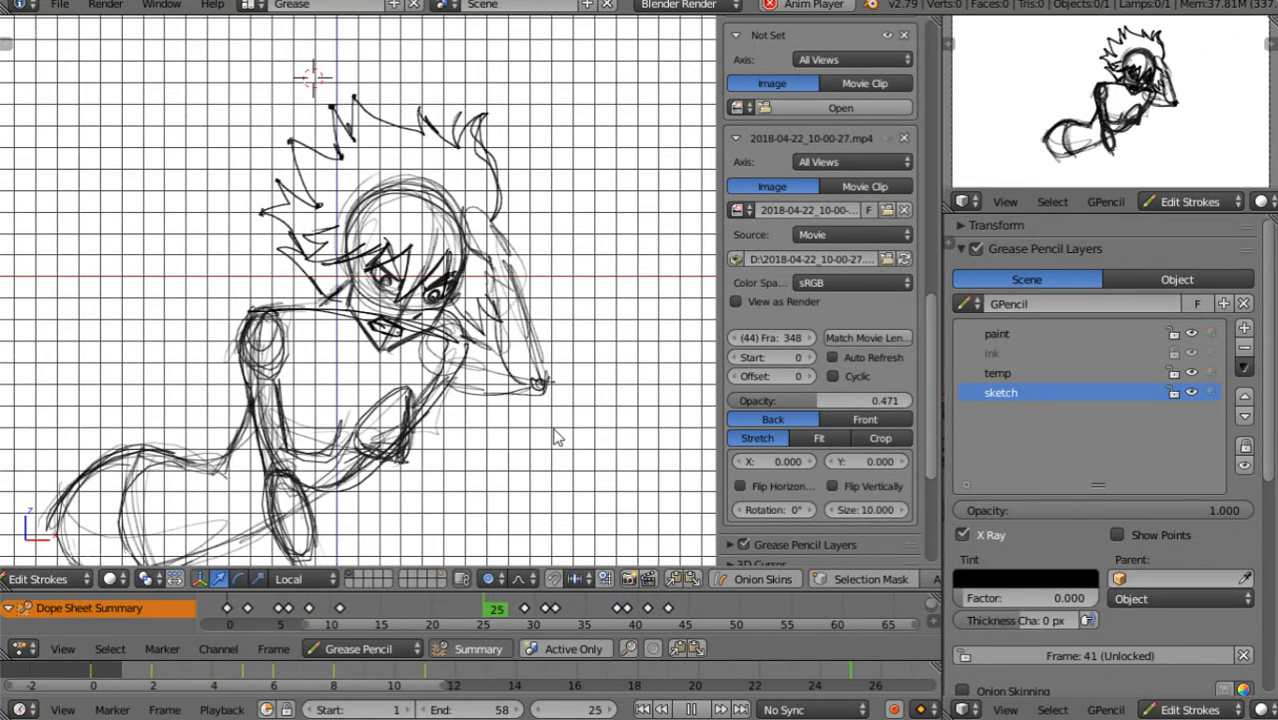
pyautogui.hotkey('alt', 'a')
pyautogui.click(310, 608)
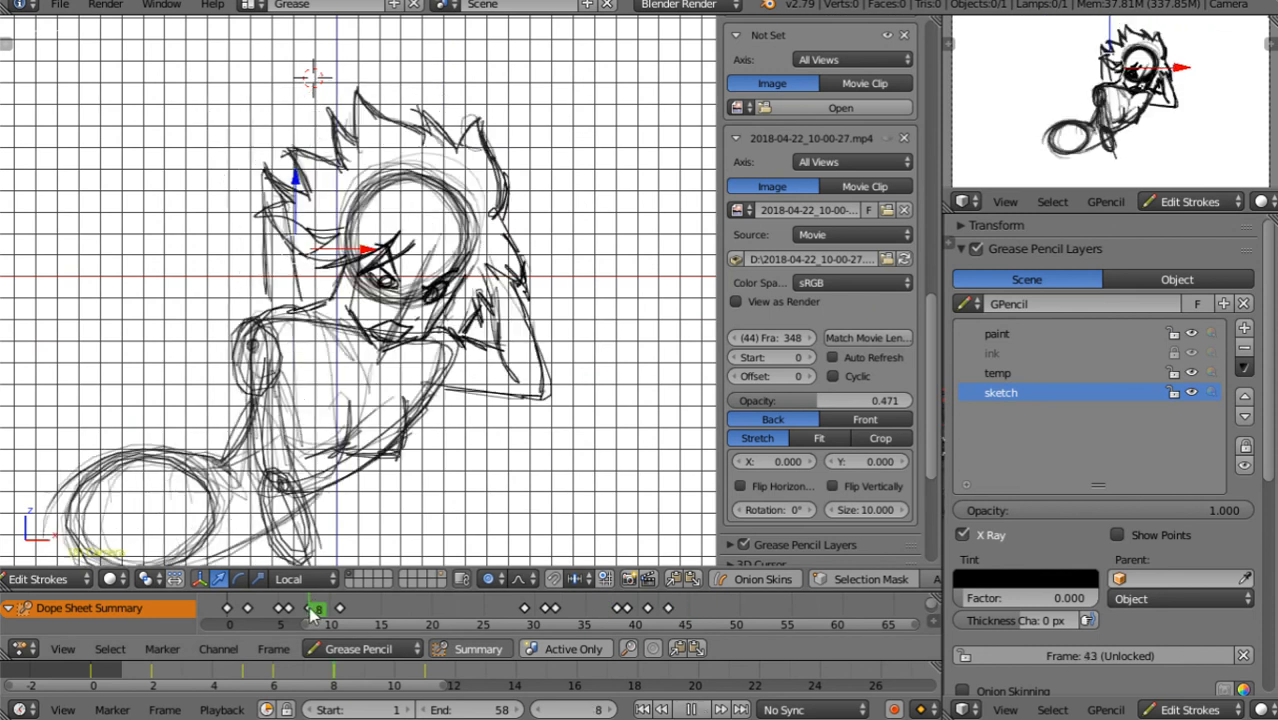
pyautogui.hotkey('alt', 'a')
pyautogui.press('Escape')
pyautogui.hotkey('alt', 'a')
pyautogui.press('Escape')
# Flip between keyframes 6, 8 and 11 to compare the head and arm poses
pyautogui.press('Up')
pyautogui.press('Down')
pyautogui.press('Down')
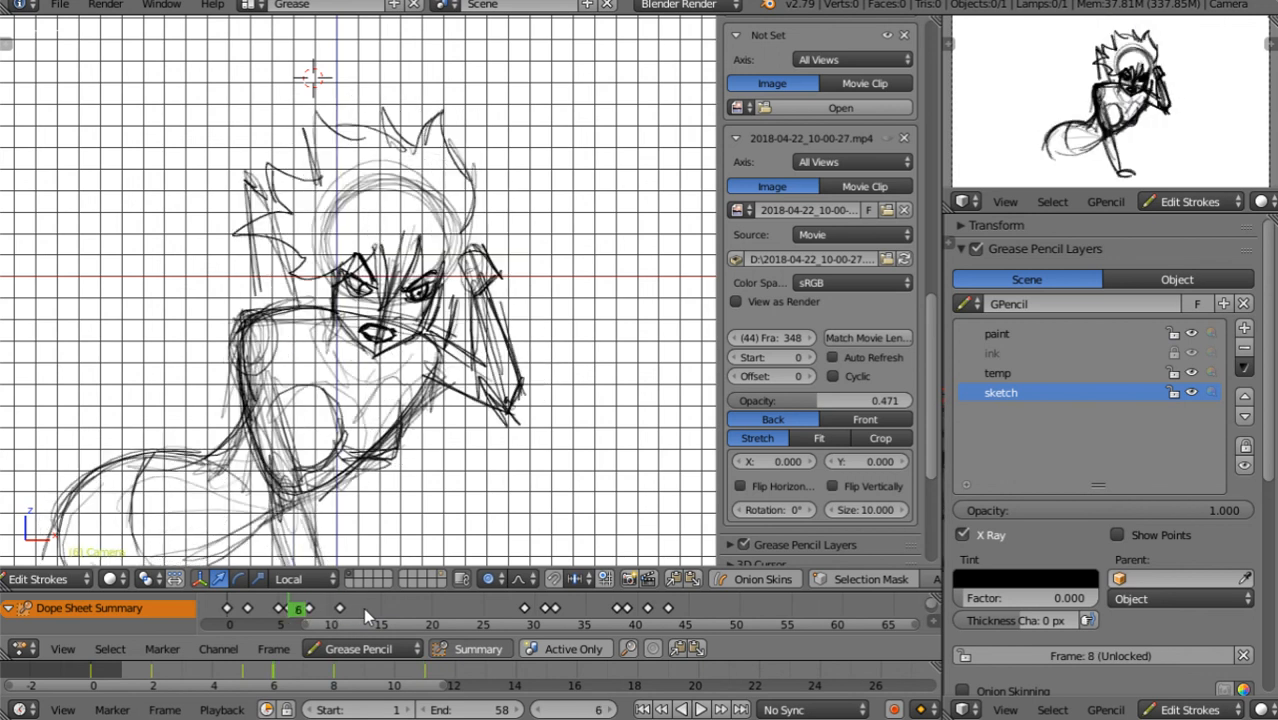
pyautogui.press('Up')
pyautogui.press('Up')
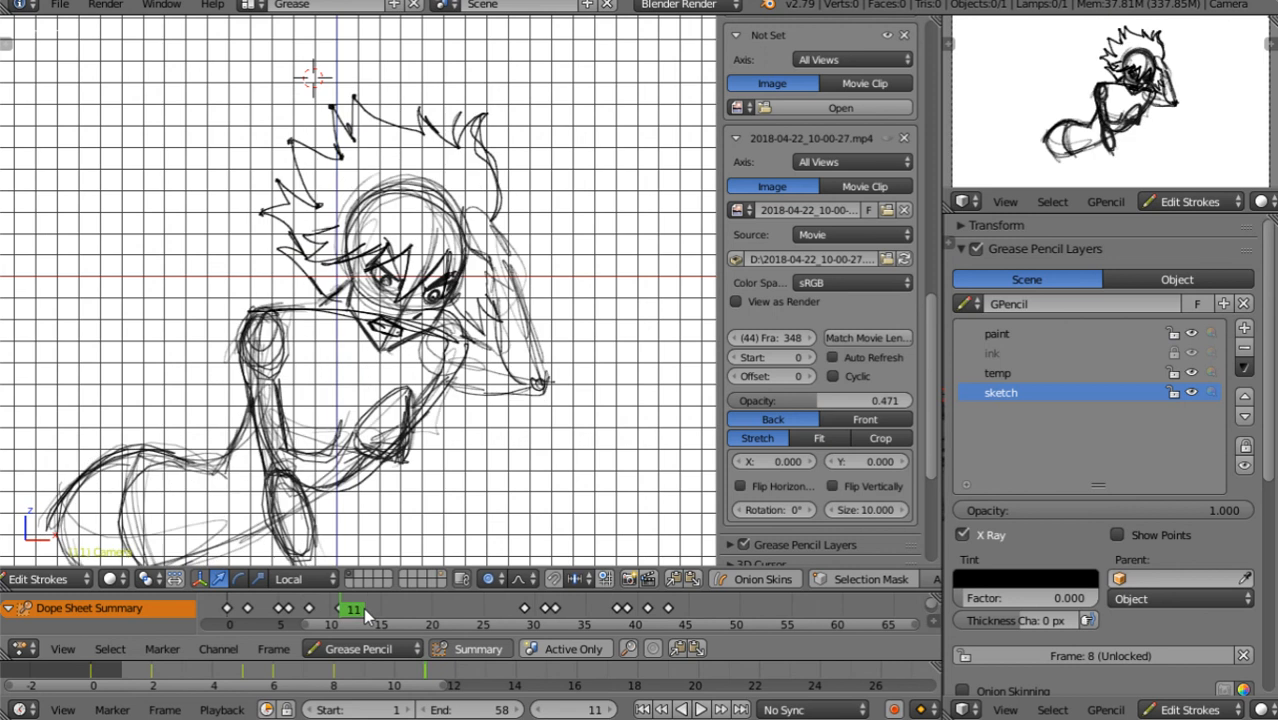
pyautogui.press('Down')
pyautogui.press('Up')
pyautogui.press('Down')
pyautogui.press('Down')
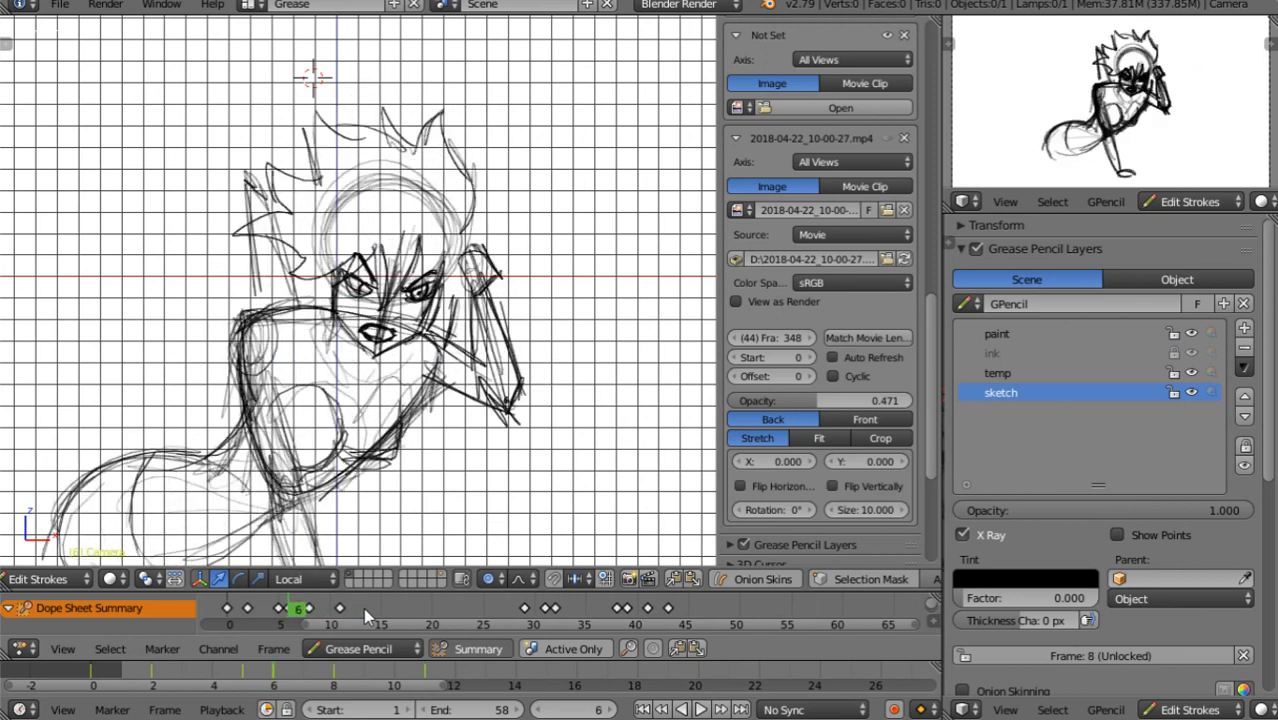
# Delete the sketch keyframe at frame 11
pyautogui.press('Up')
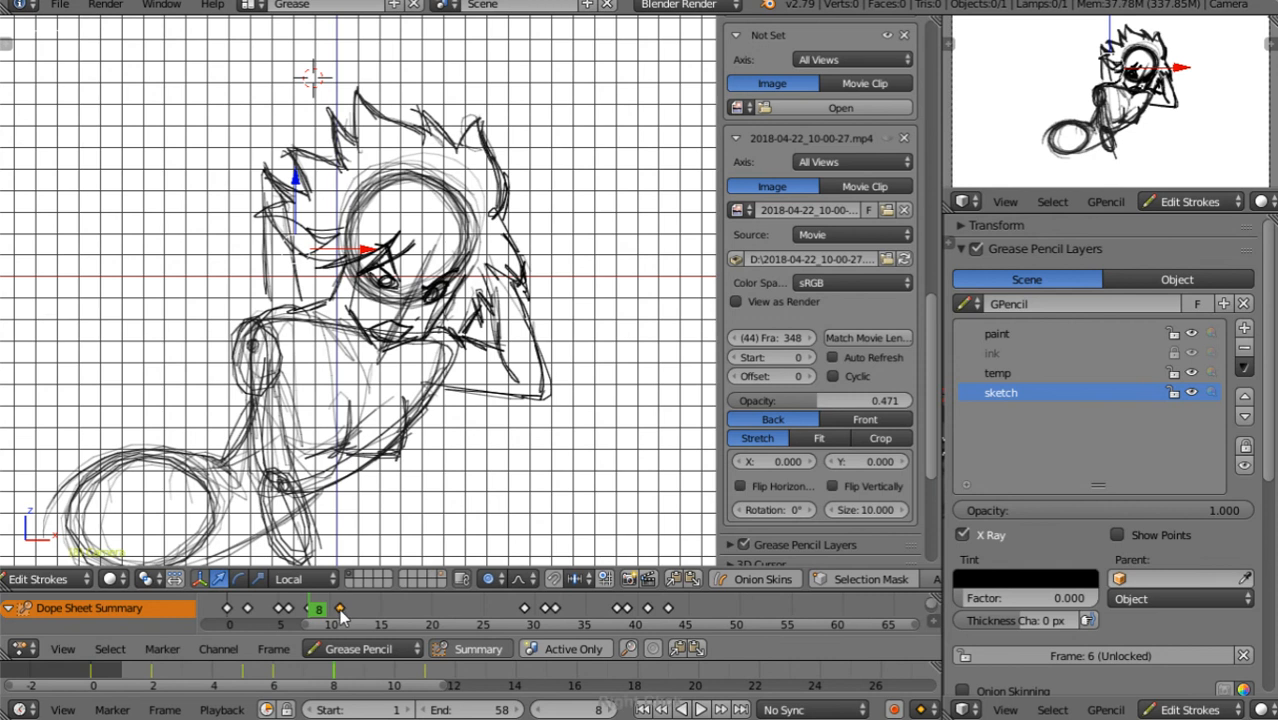
pyautogui.press('x')
pyautogui.click(346, 612)
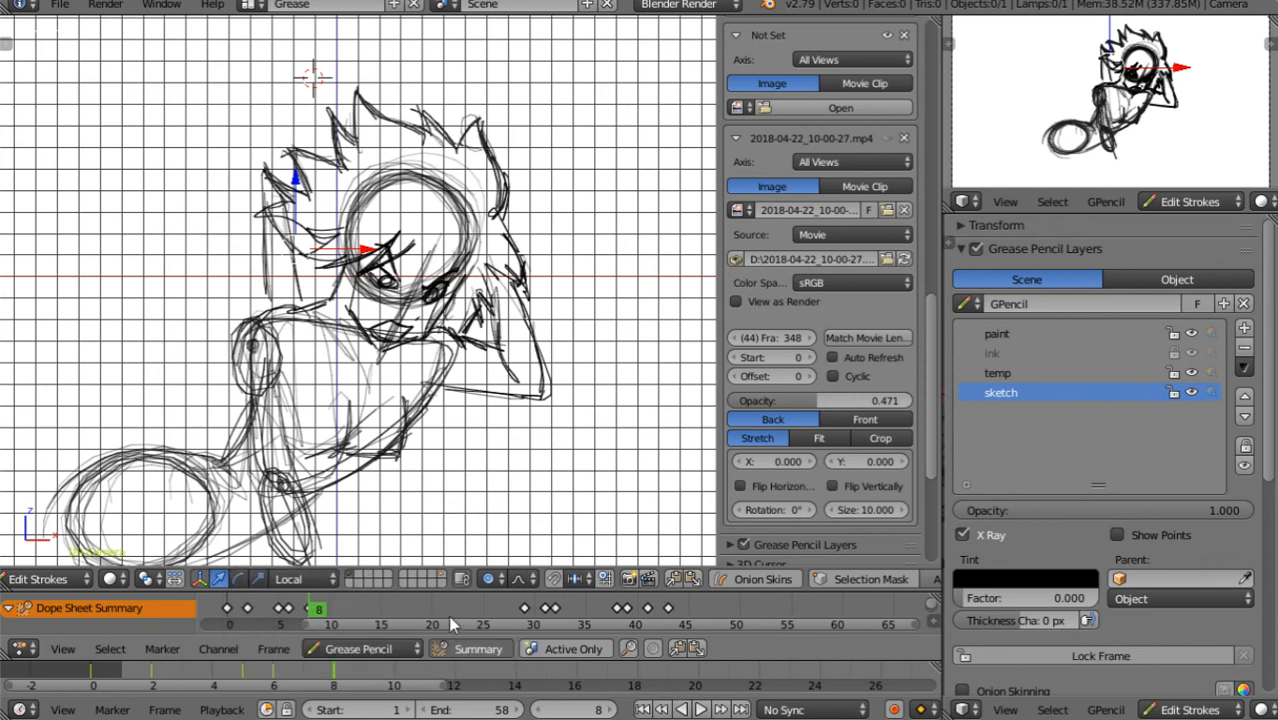
# Step through the remaining sketch keyframes and play the whole animation to review its timing
pyautogui.press('Down')
pyautogui.press('Down')
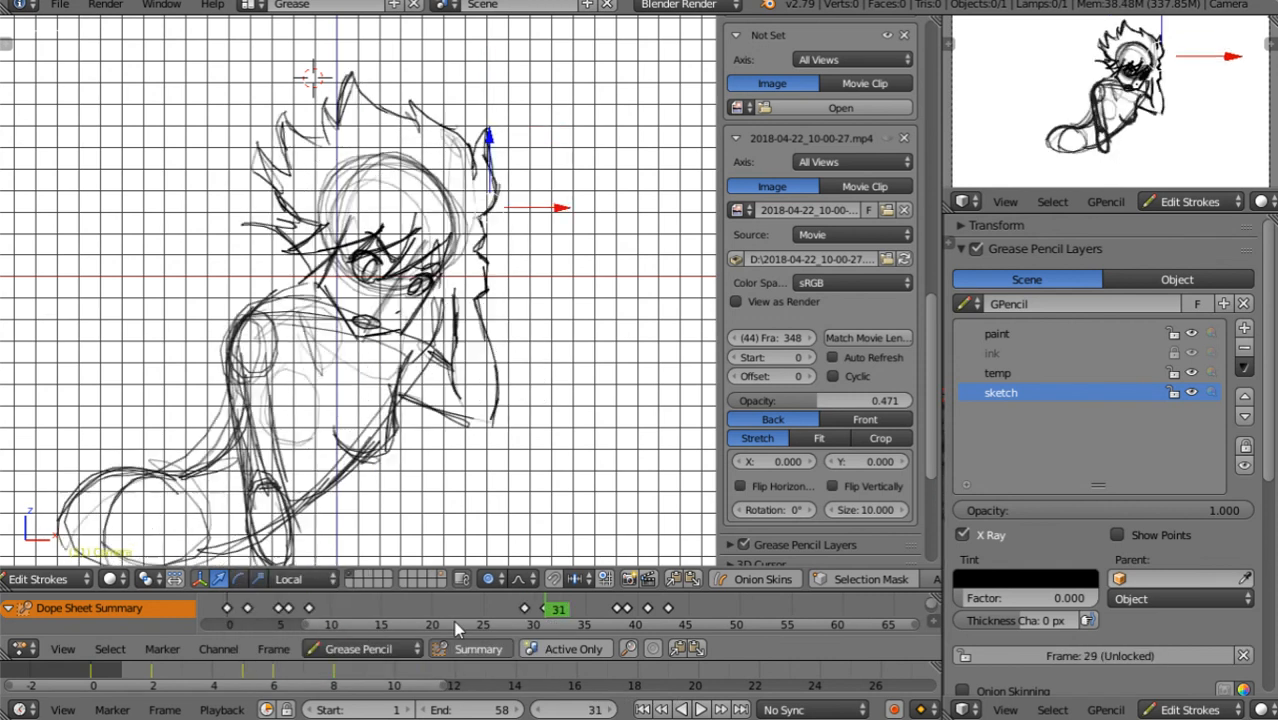
pyautogui.press('Up')
pyautogui.press('Down')
pyautogui.press('Down')
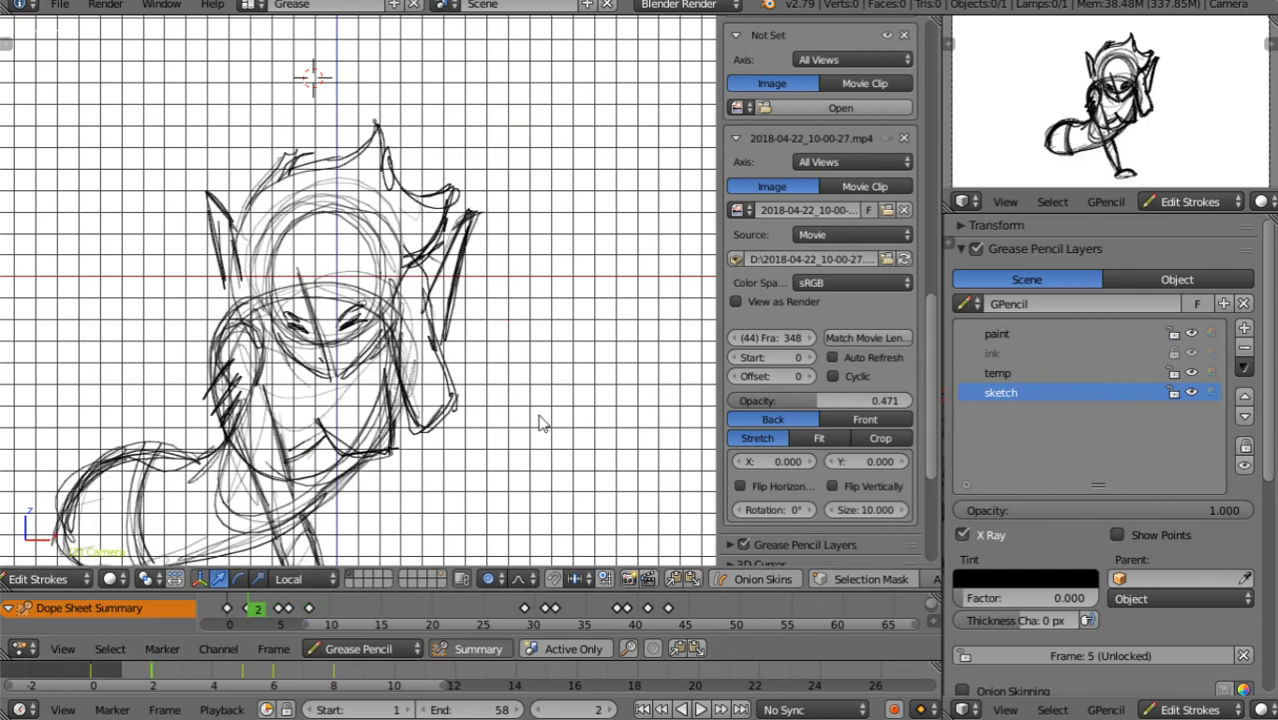
pyautogui.hotkey('alt', 'a')
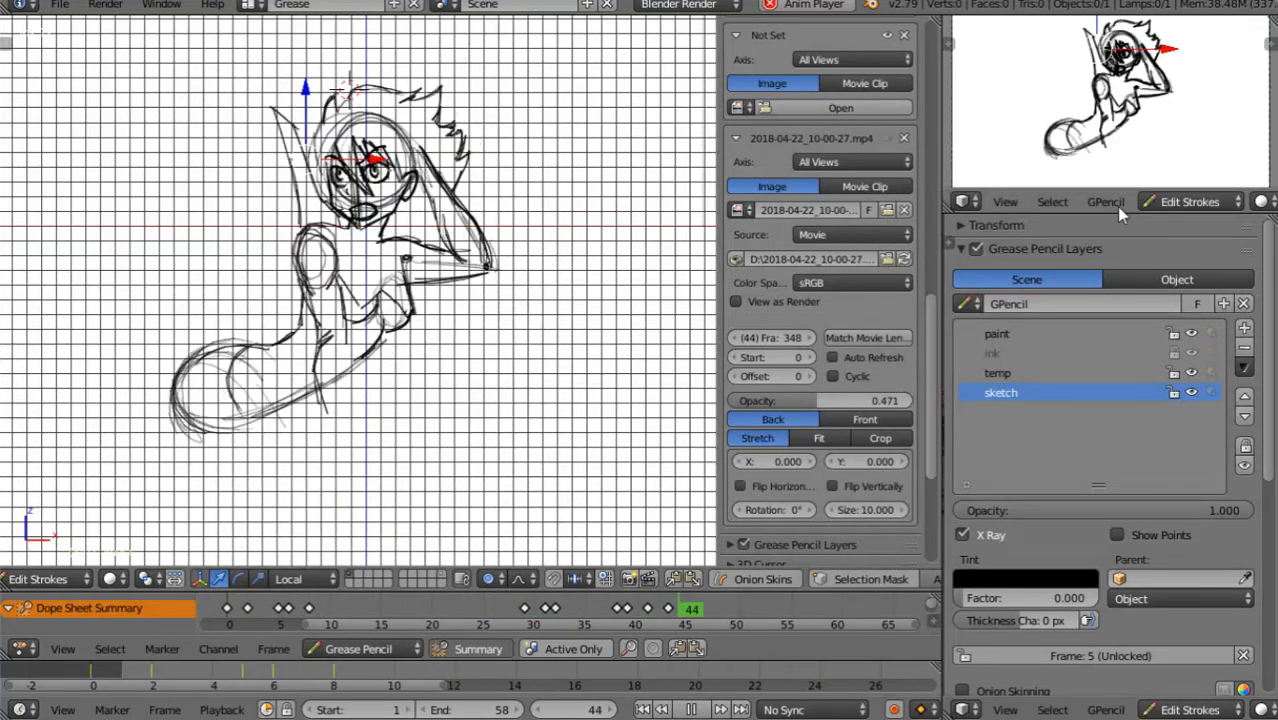
# Hide the sketch layer during playback and show the background movie at 0.942 opacity
pyautogui.click(1191, 393)
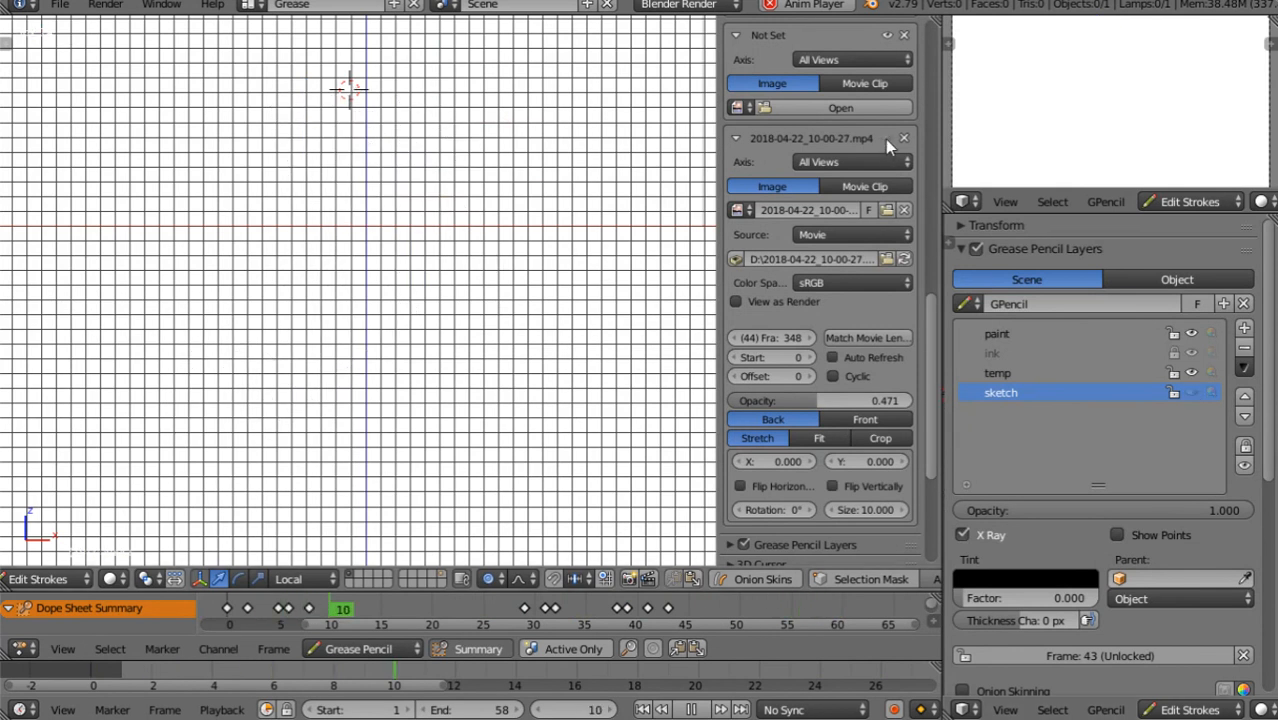
pyautogui.click(886, 138)
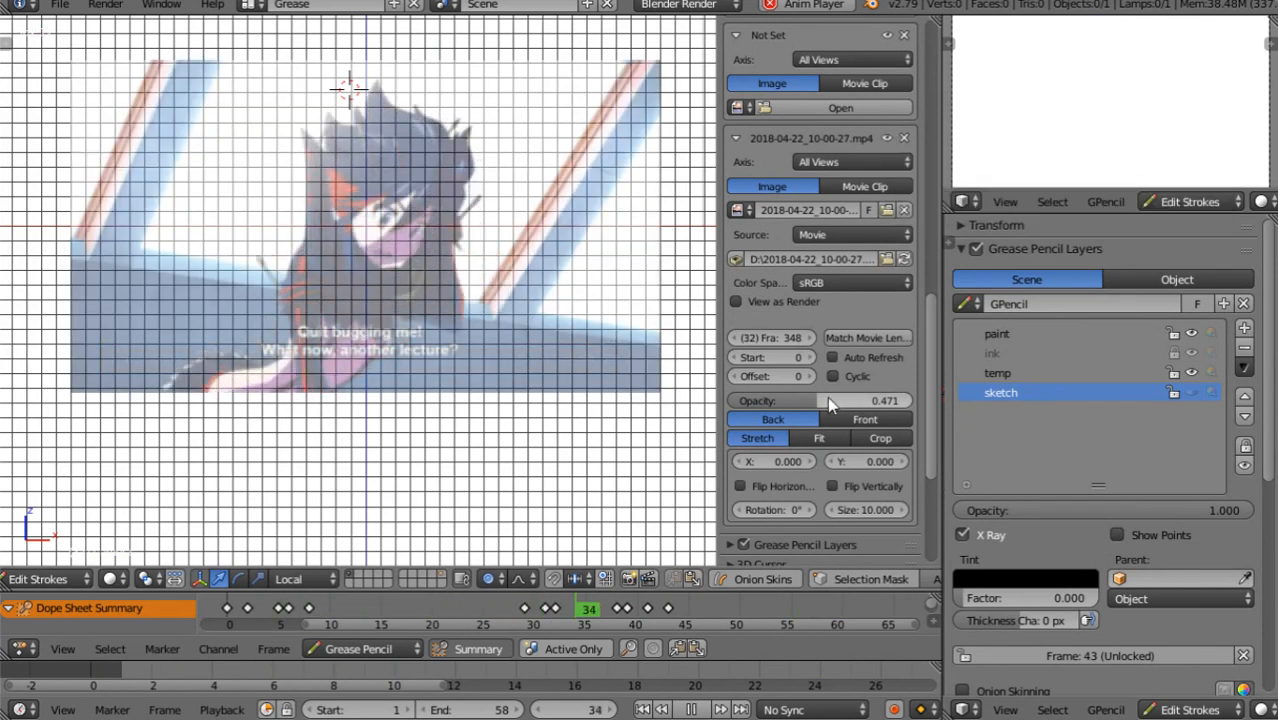
pyautogui.moveTo(827, 400); pyautogui.dragTo(917, 400)
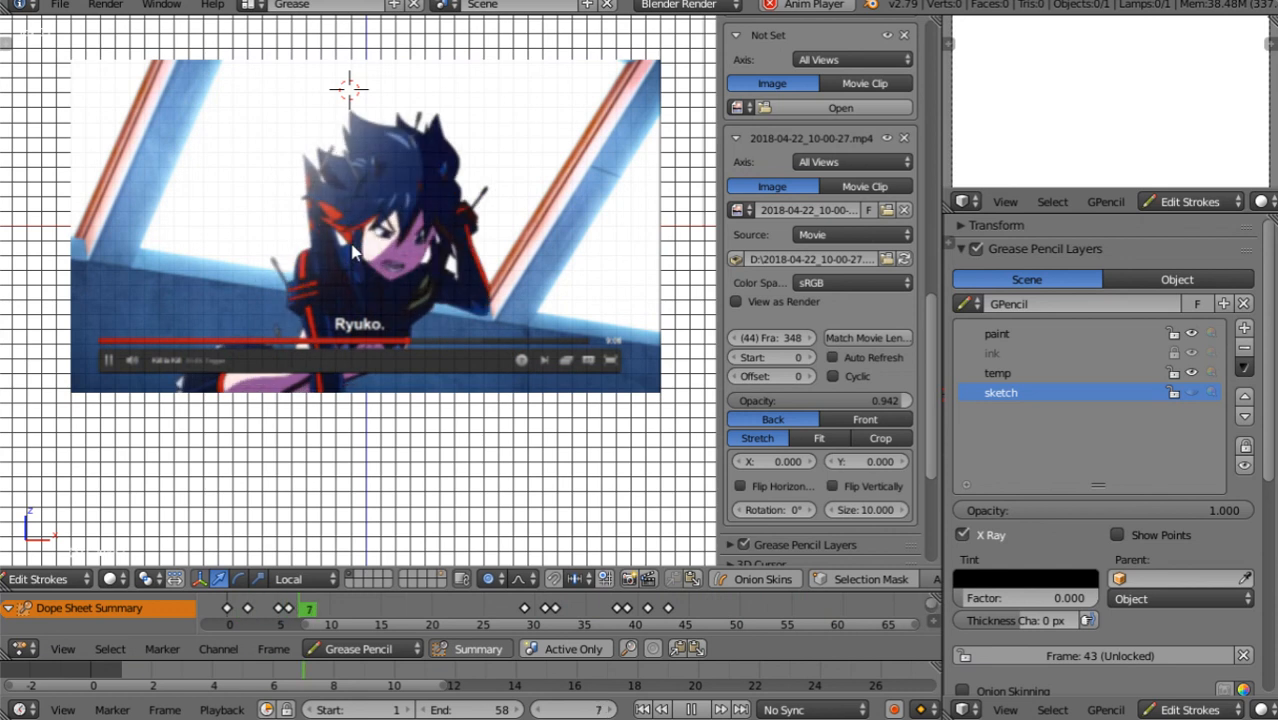
# Watch the sketch layer alone in the running playback, and switch back to the background movie alone to compare the motion
pyautogui.click(887, 138)
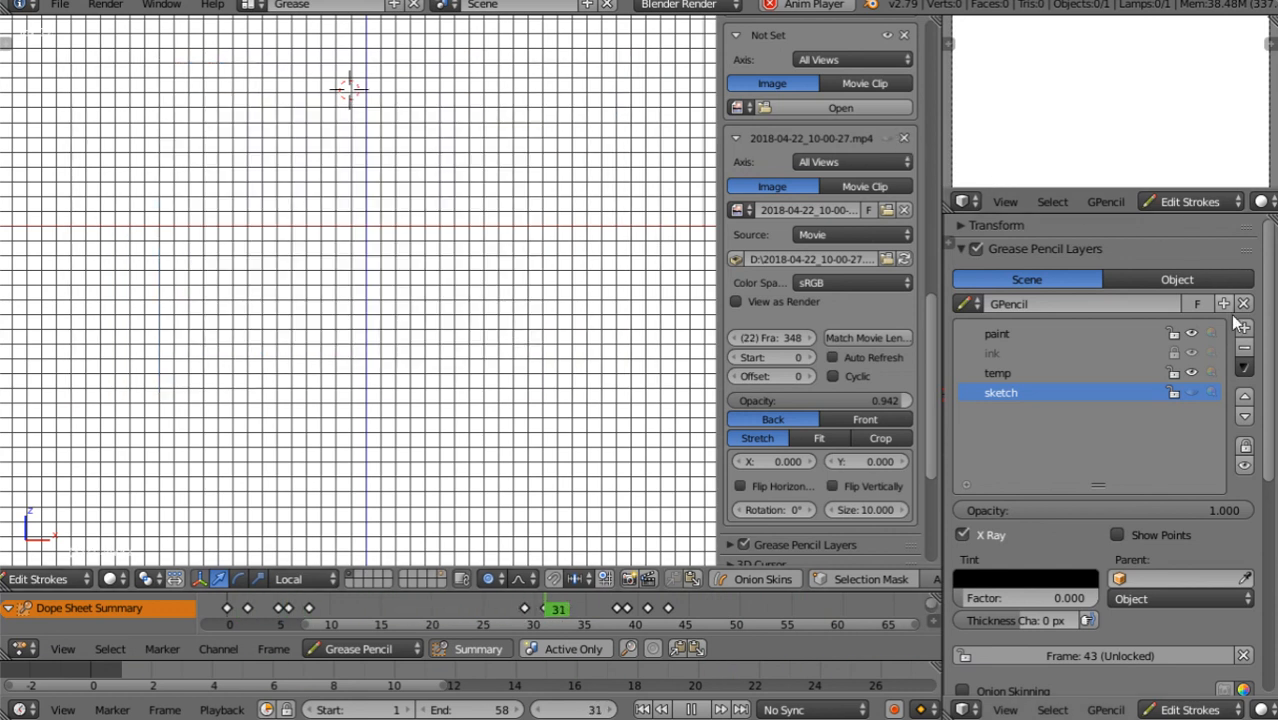
pyautogui.click(1190, 393)
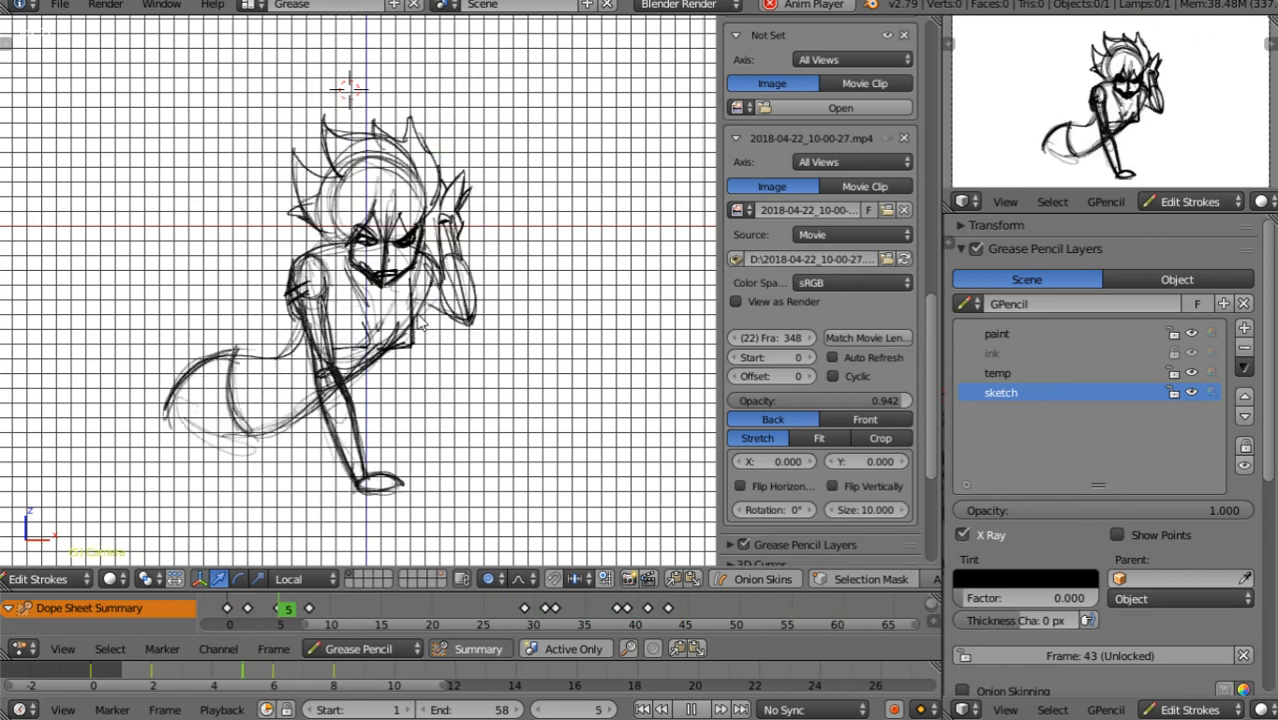
pyautogui.click(1191, 392)
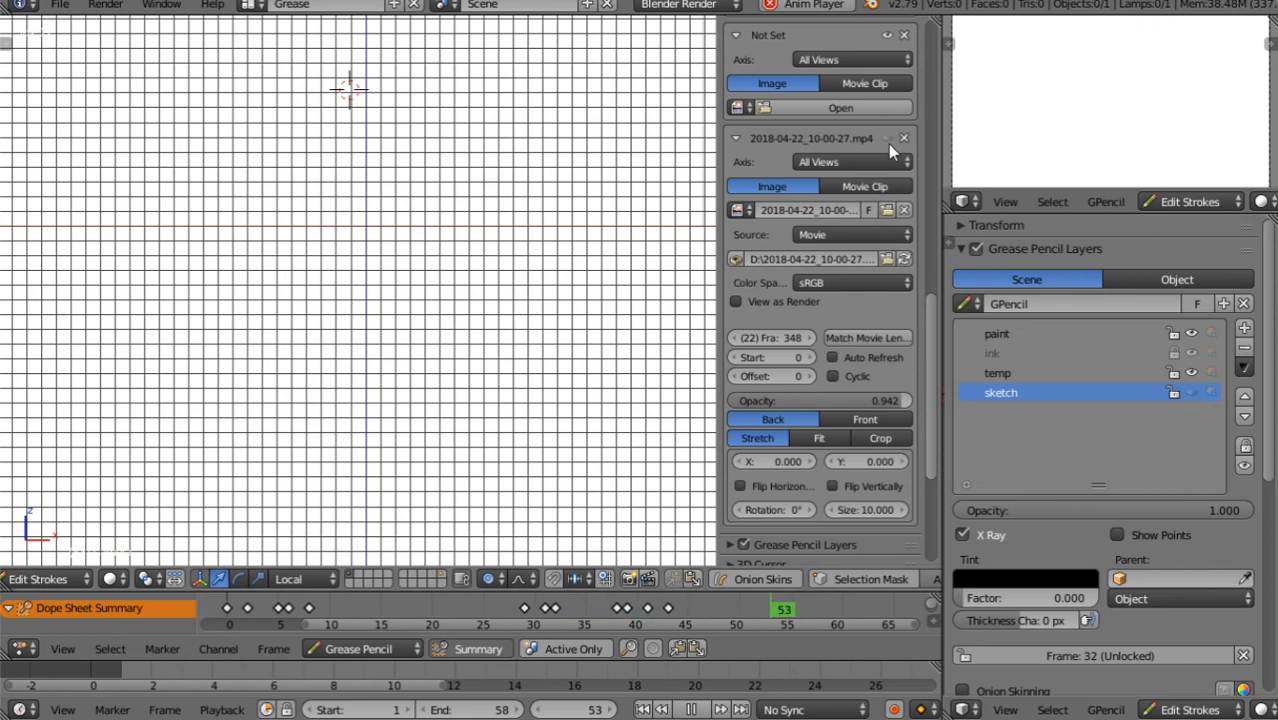
pyautogui.click(887, 139)
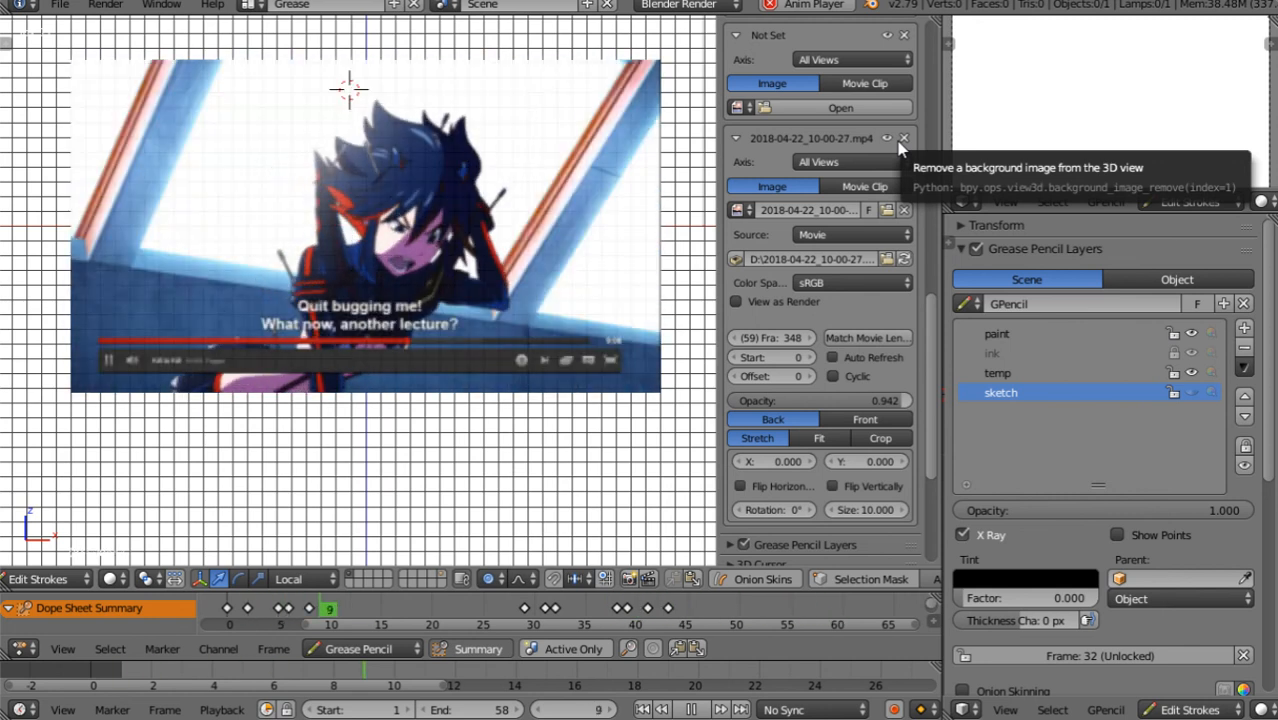
# Stop playback at frame 34, show the sketch layer again and hide the background movie
pyautogui.hotkey('alt', 'a')
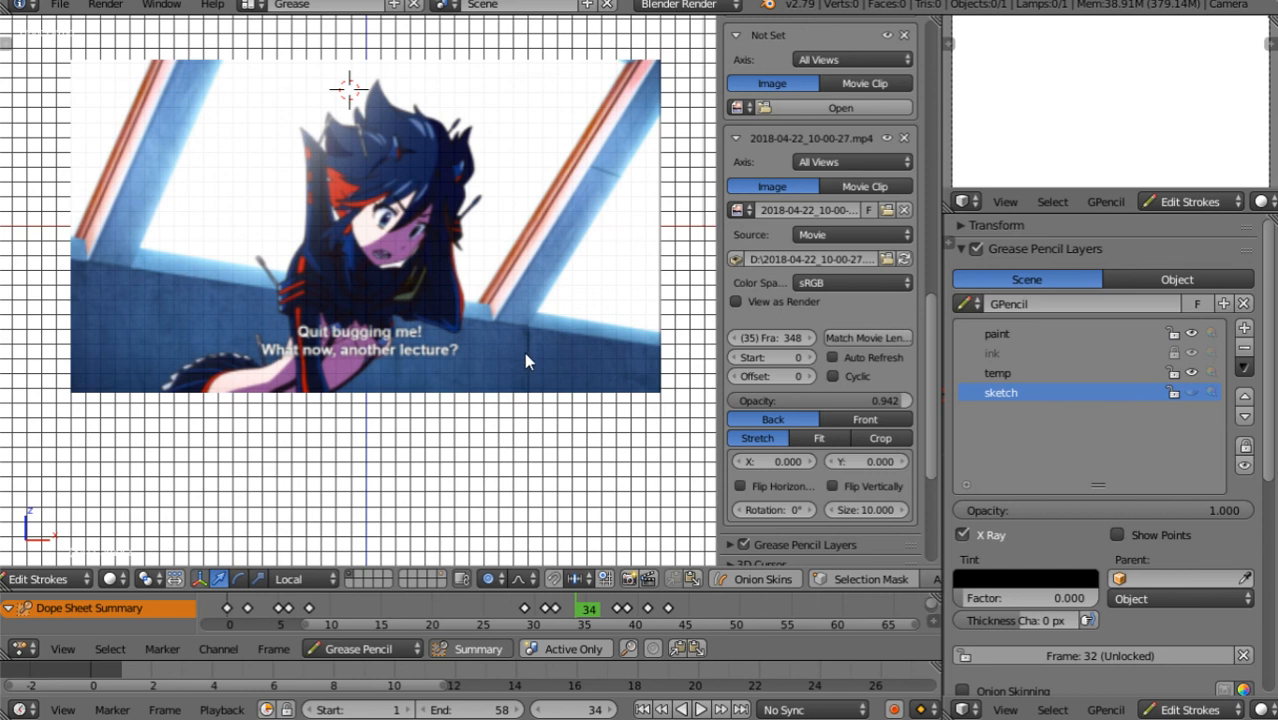
pyautogui.click(1190, 391)
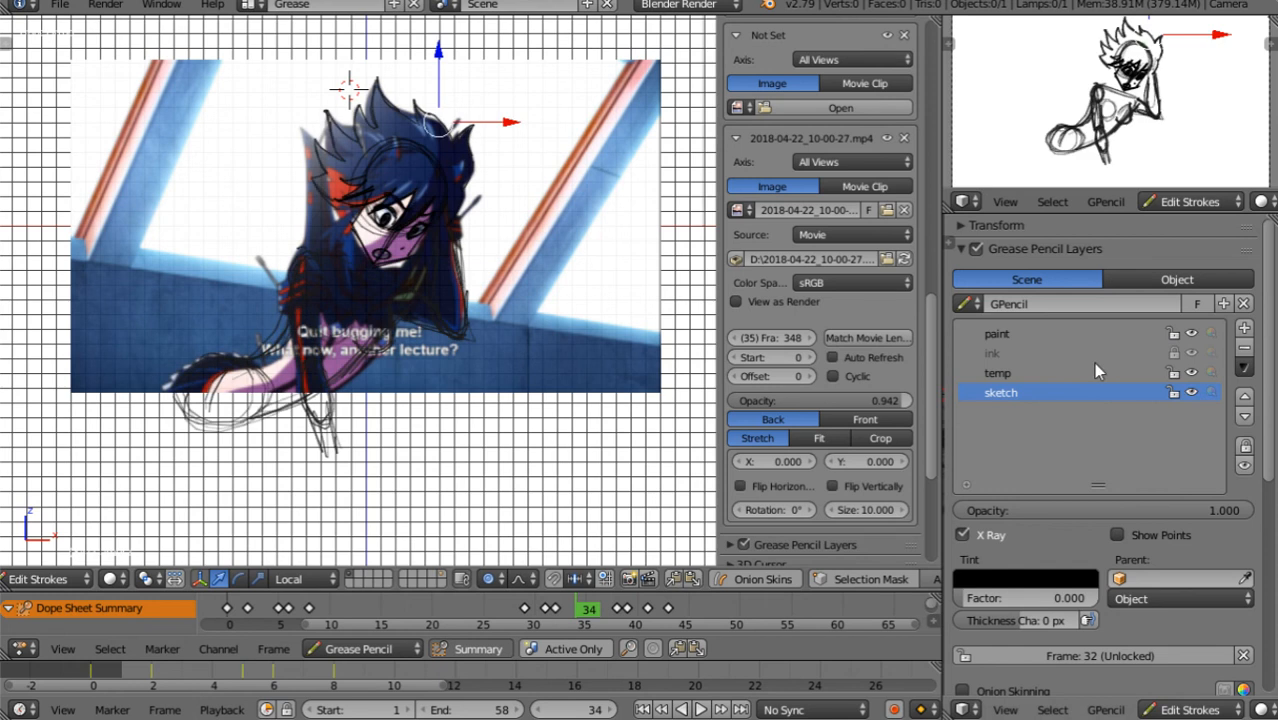
pyautogui.click(884, 138)
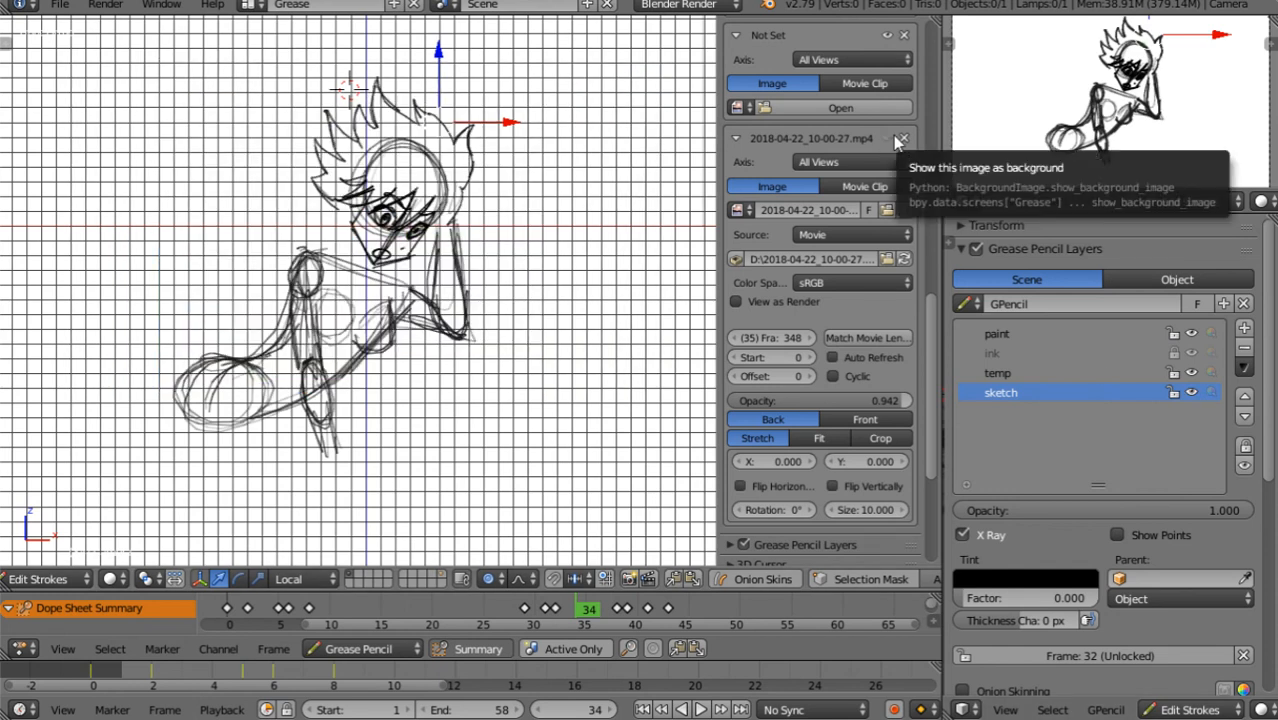